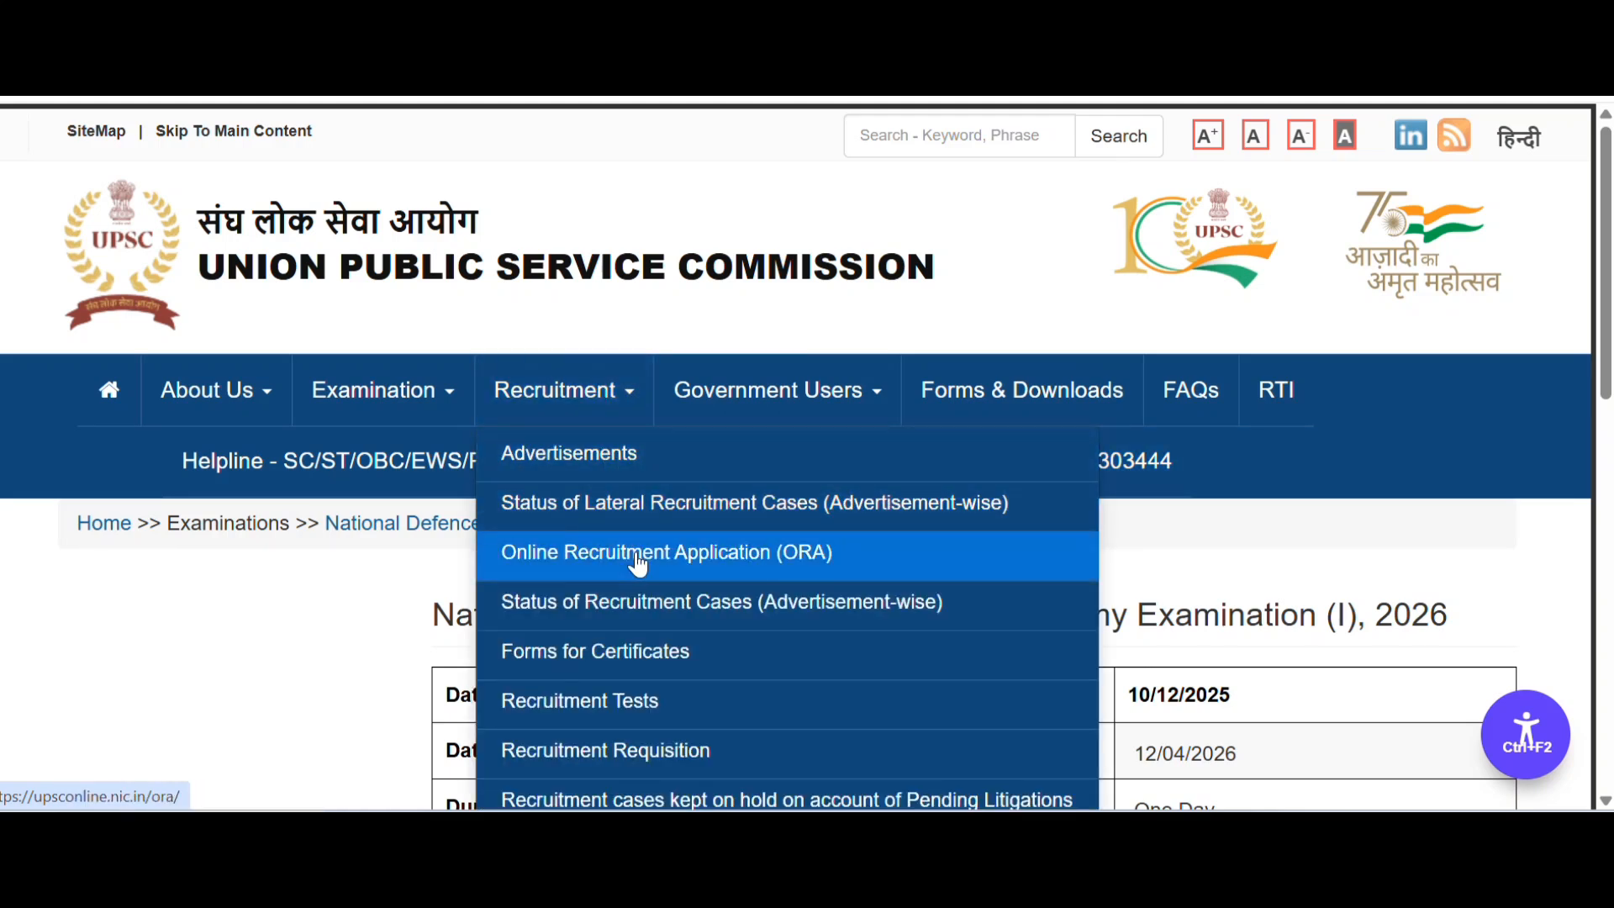
Open the Online Recruitment Application (ORA) portal and start creating an account
{"action": "left_click", "coordinate": [748, 555]}
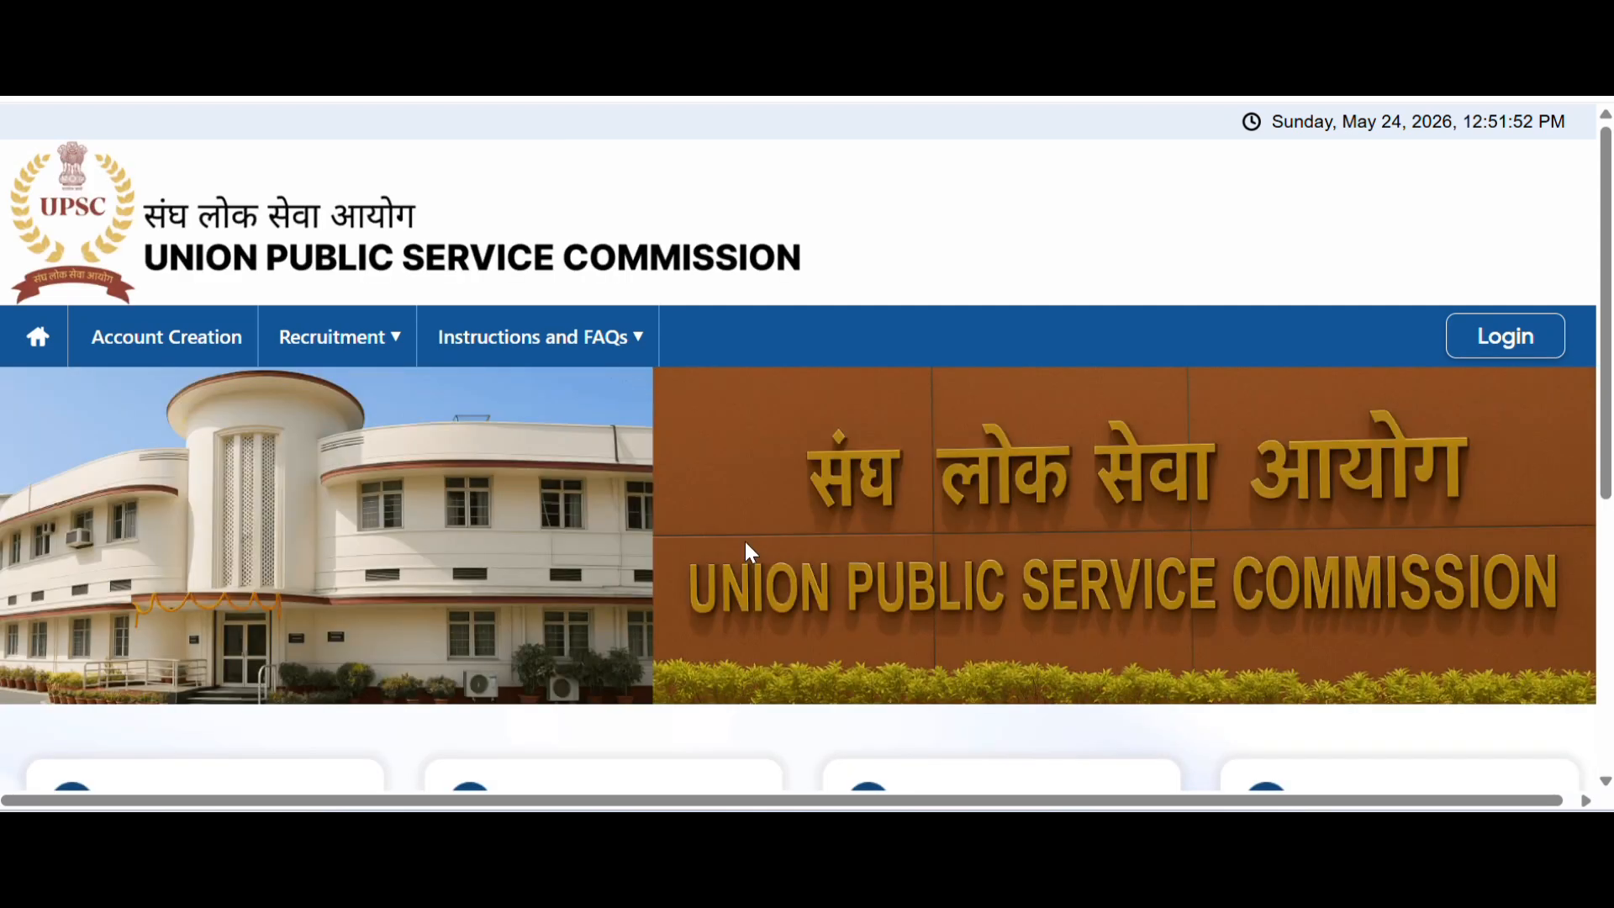
{"action": "scroll", "coordinate": [867, 490], "scroll_direction": "down", "scroll_amount": 4}
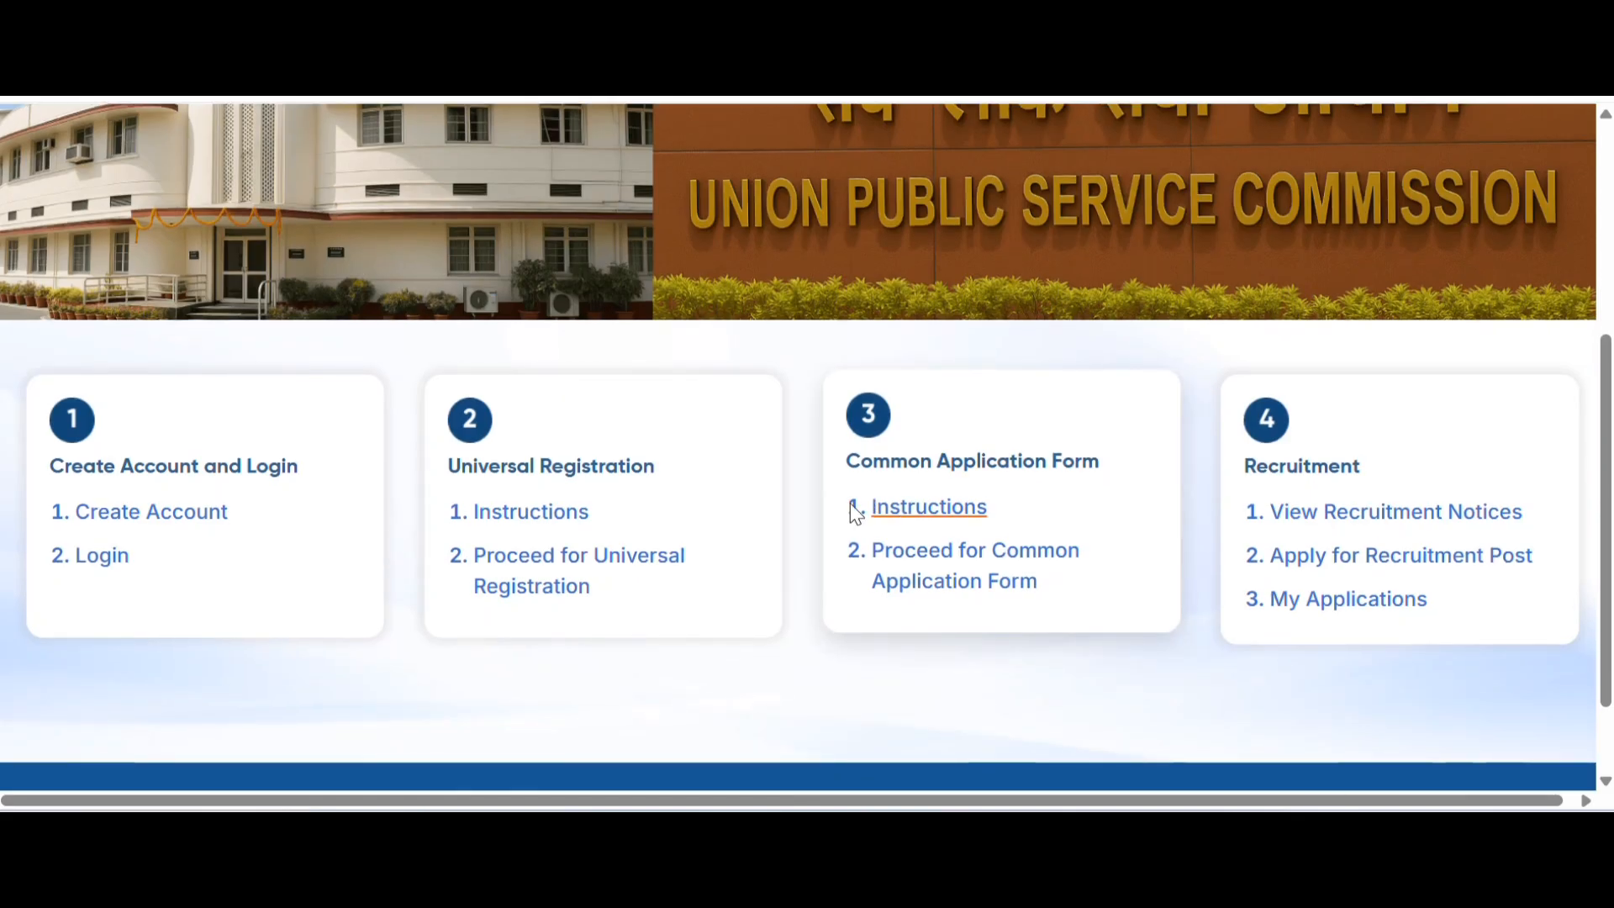
{"action": "left_click", "coordinate": [162, 525]}
Accept the declaration under the account creation instructions and proceed to email verification
{"action": "scroll", "coordinate": [674, 511], "scroll_direction": "down", "scroll_amount": 5}
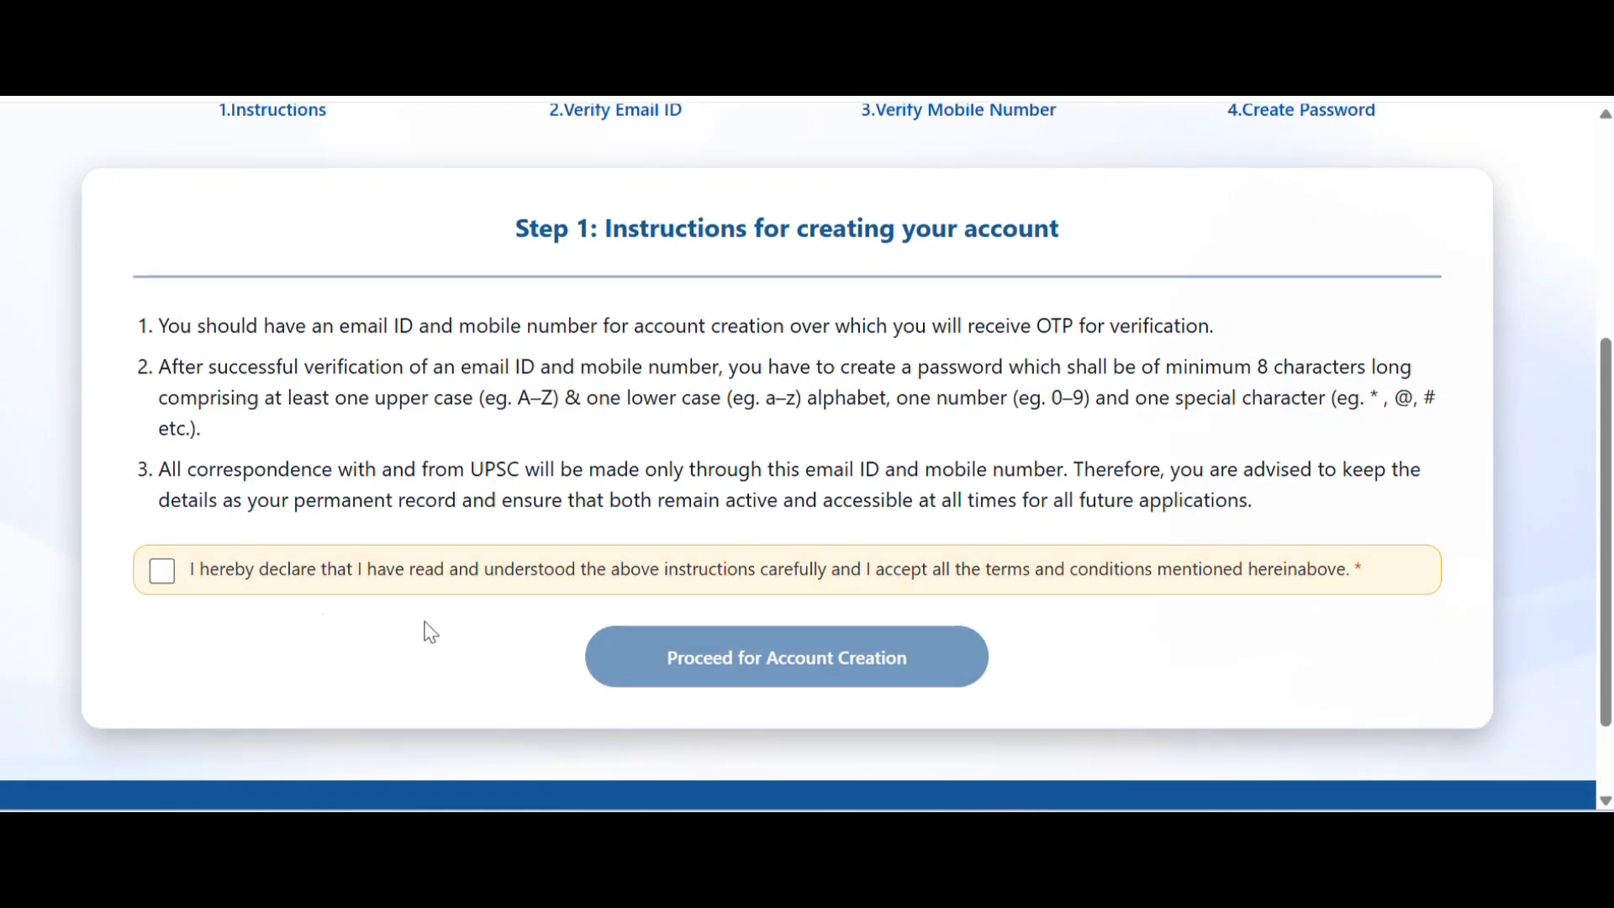
{"action": "left_click", "coordinate": [162, 572]}
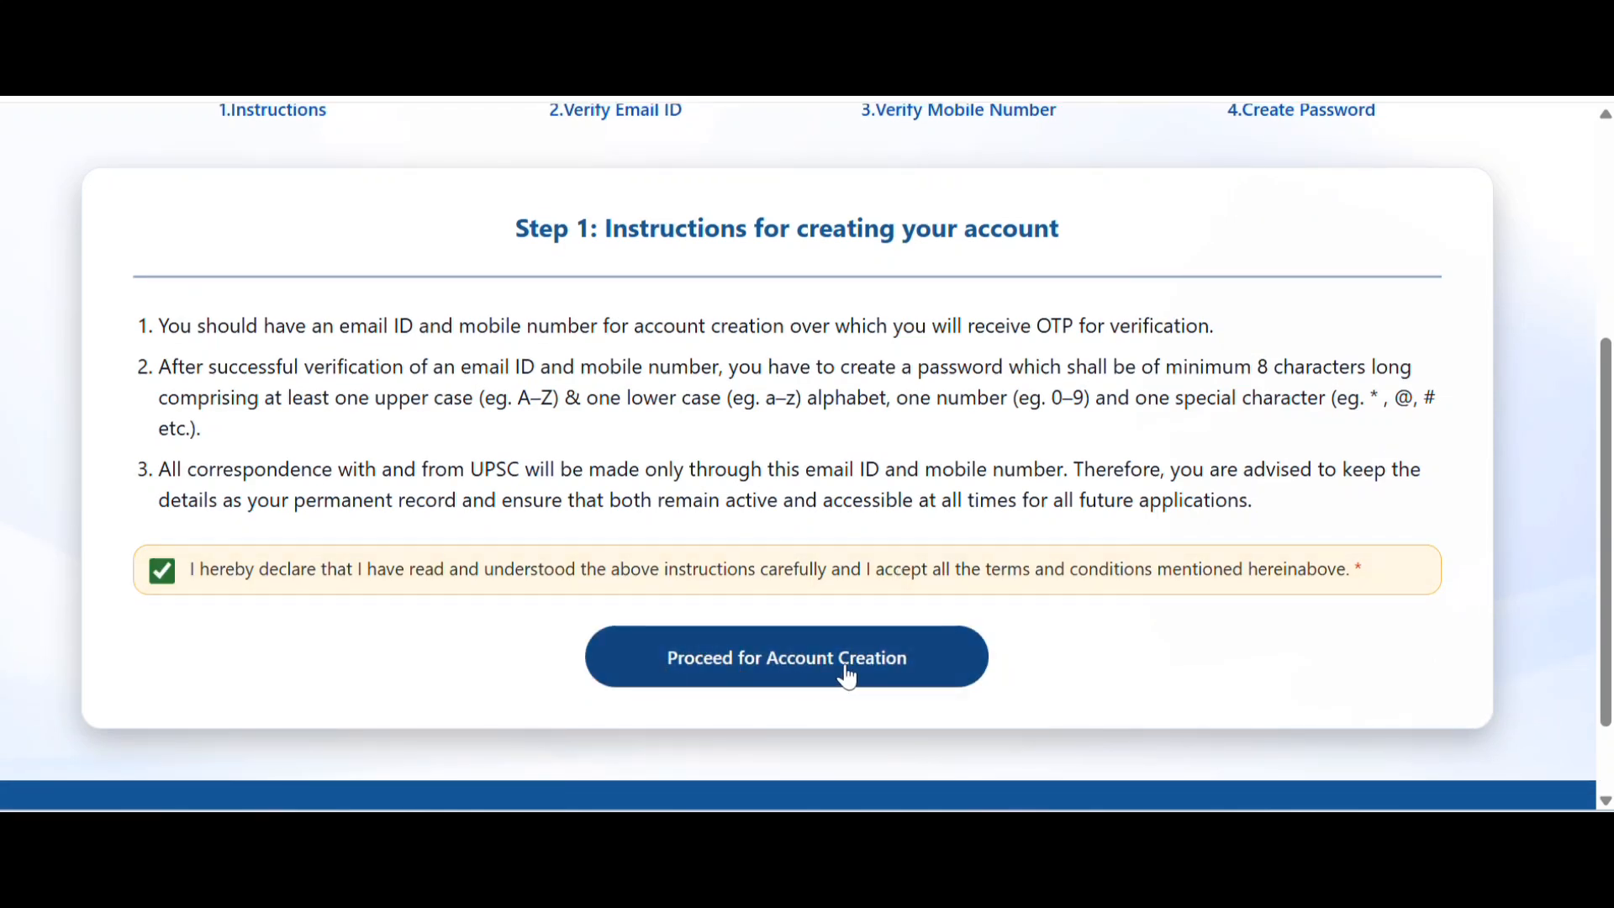
{"action": "left_click", "coordinate": [847, 678]}
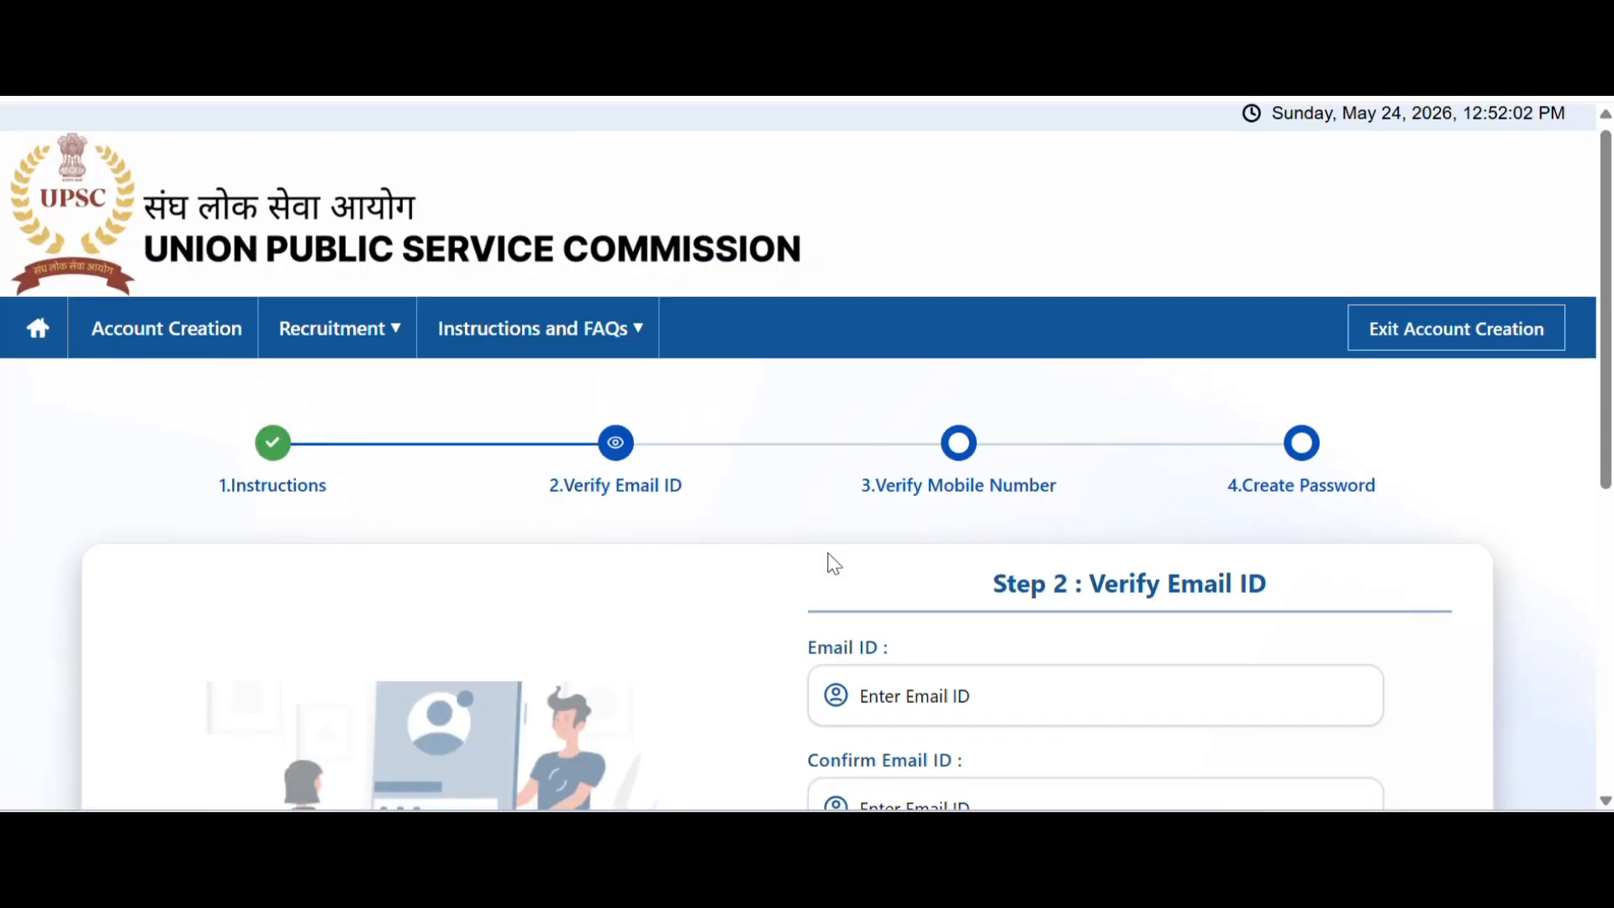
Fill in and confirm the email ID, and enter the displayed CAPTCHA to verify the email
{"action": "scroll", "coordinate": [829, 563], "scroll_direction": "down", "scroll_amount": 2}
{"action": "left_click", "coordinate": [972, 576]}
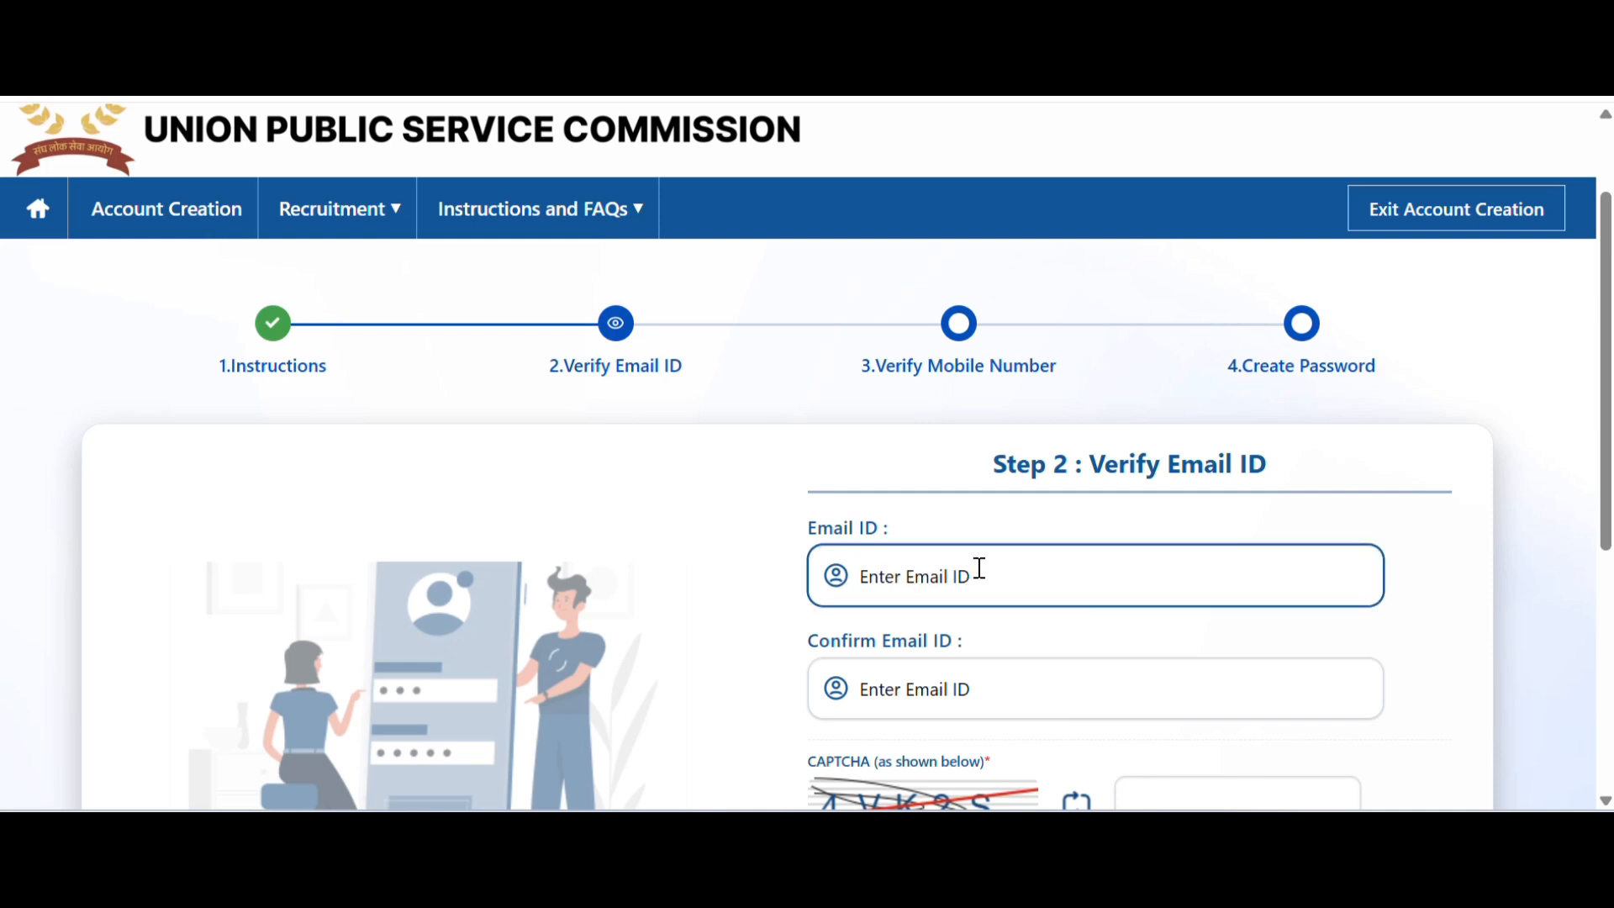
{"action": "scroll", "coordinate": [1114, 454], "scroll_direction": "down", "scroll_amount": 2}
{"action": "scroll", "coordinate": [1062, 445], "scroll_direction": "down", "scroll_amount": 2}
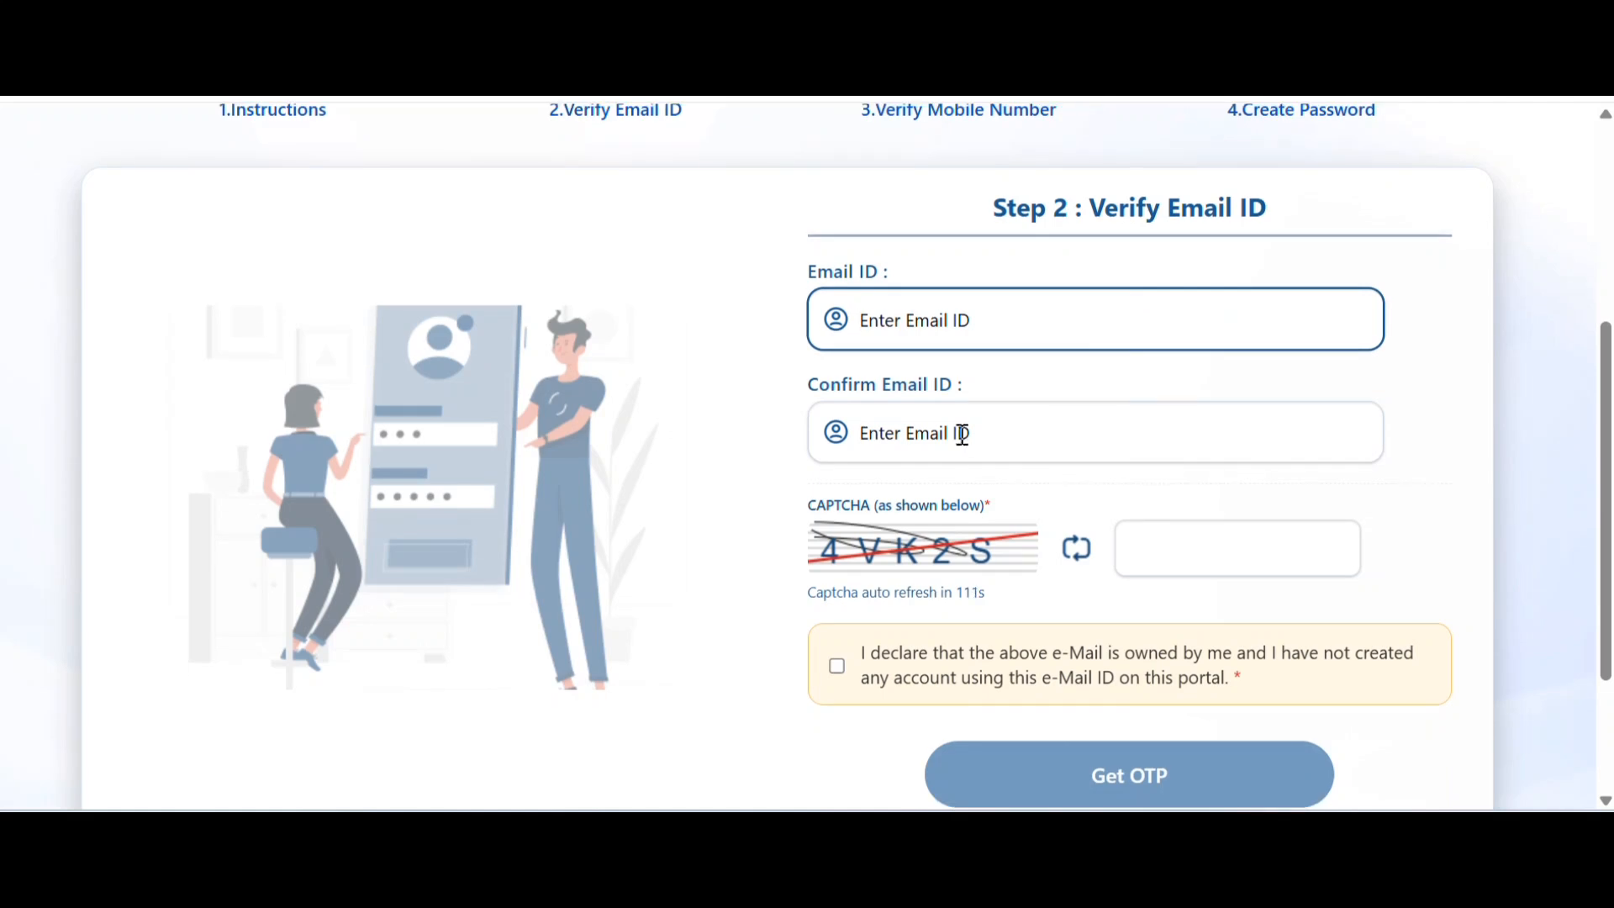
{"action": "left_click", "coordinate": [962, 434]}
{"action": "left_click", "coordinate": [1265, 555]}
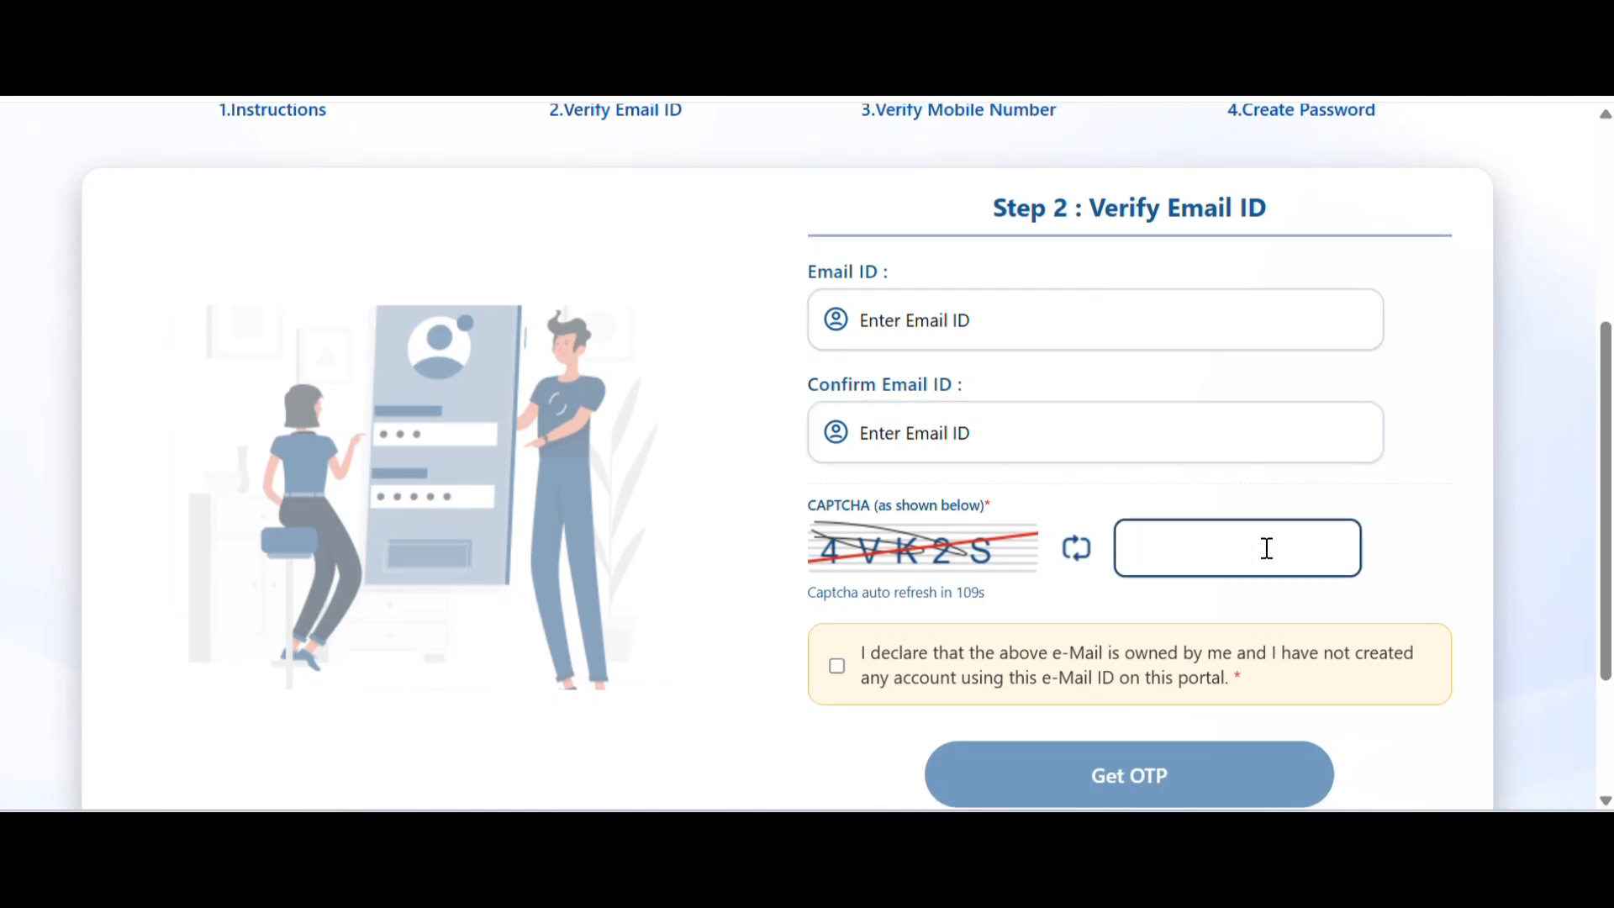
{"action": "type", "text": "4VK"}
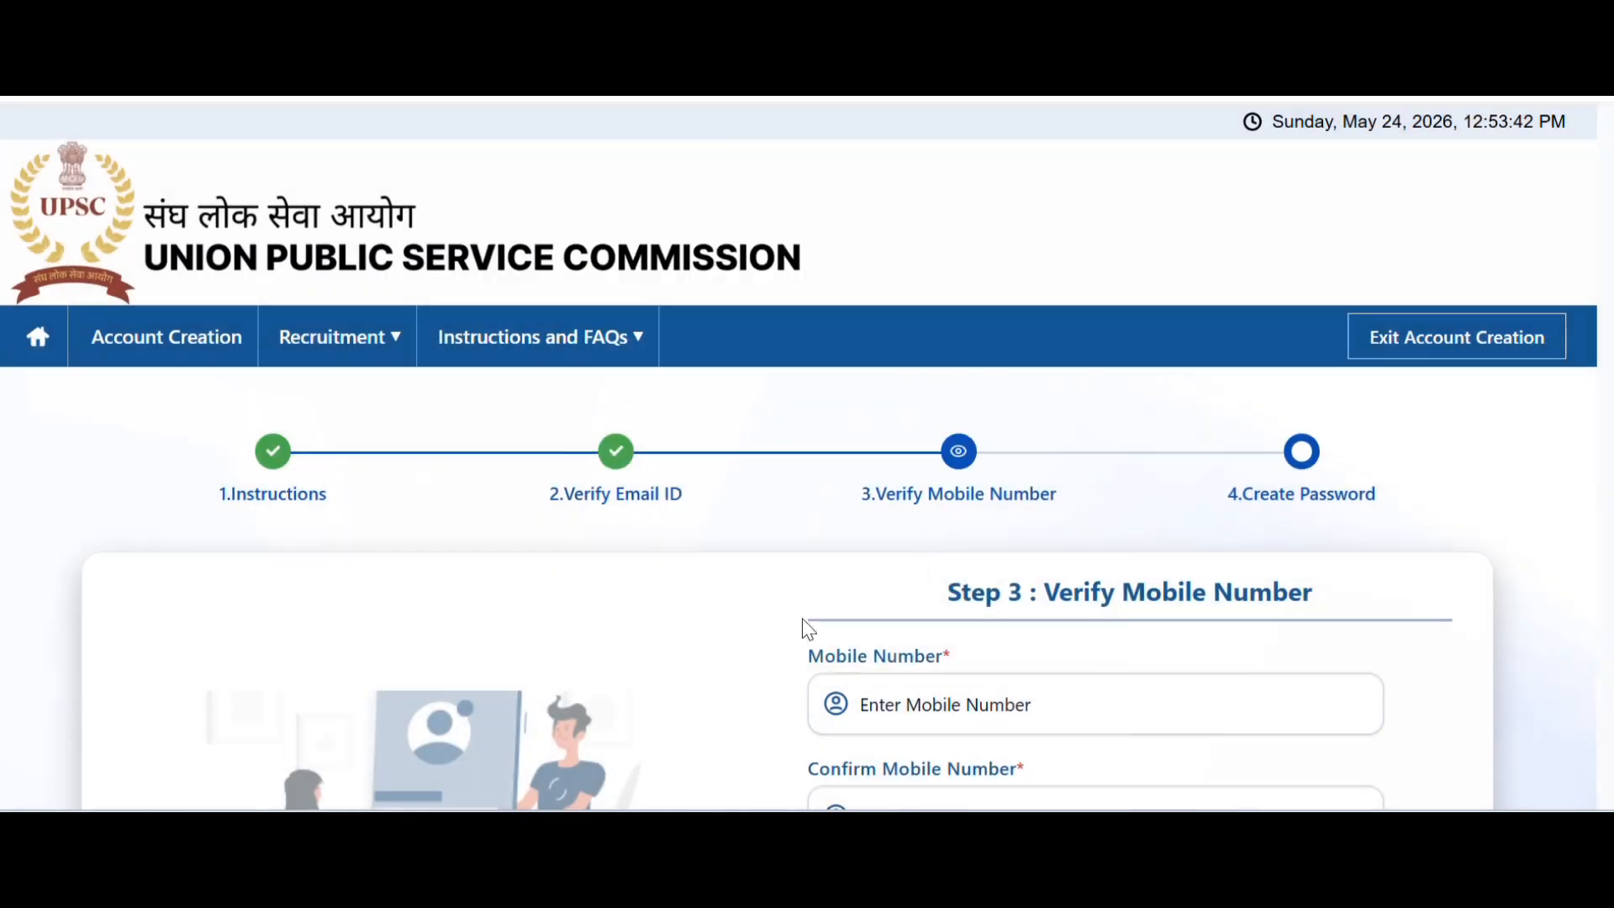
Fill in and confirm the mobile number, enter the displayed CAPTCHA, and accept the mobile ownership declaration
{"action": "scroll", "coordinate": [950, 566], "scroll_direction": "down", "scroll_amount": 3}
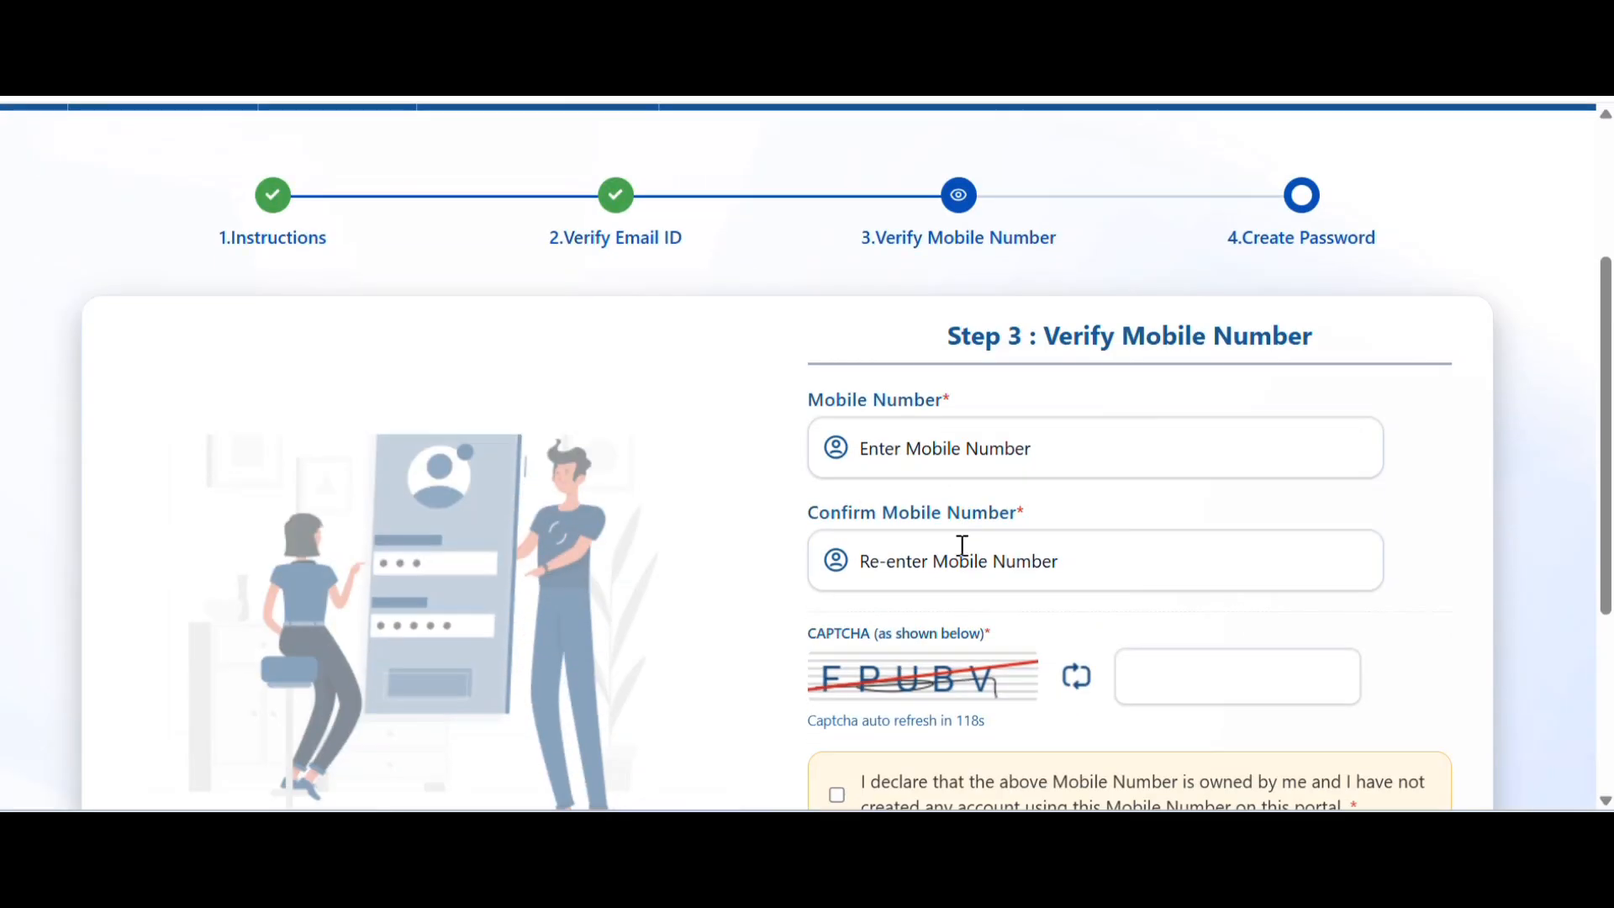
{"action": "left_click", "coordinate": [977, 453]}
{"action": "left_click", "coordinate": [1017, 546]}
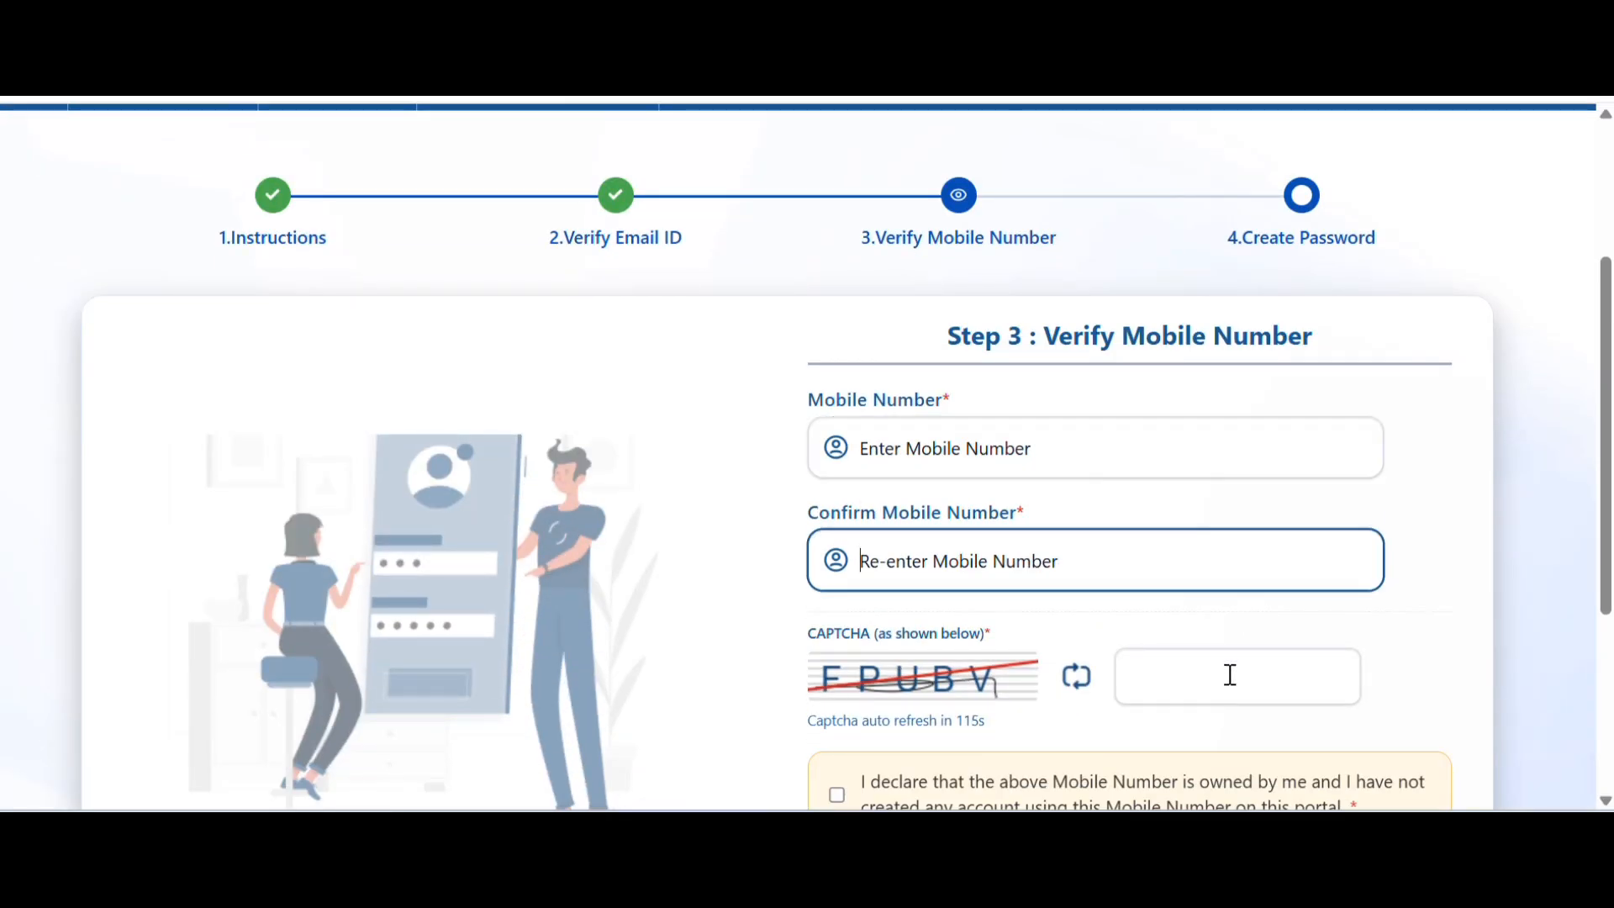
{"action": "left_click", "coordinate": [1244, 672]}
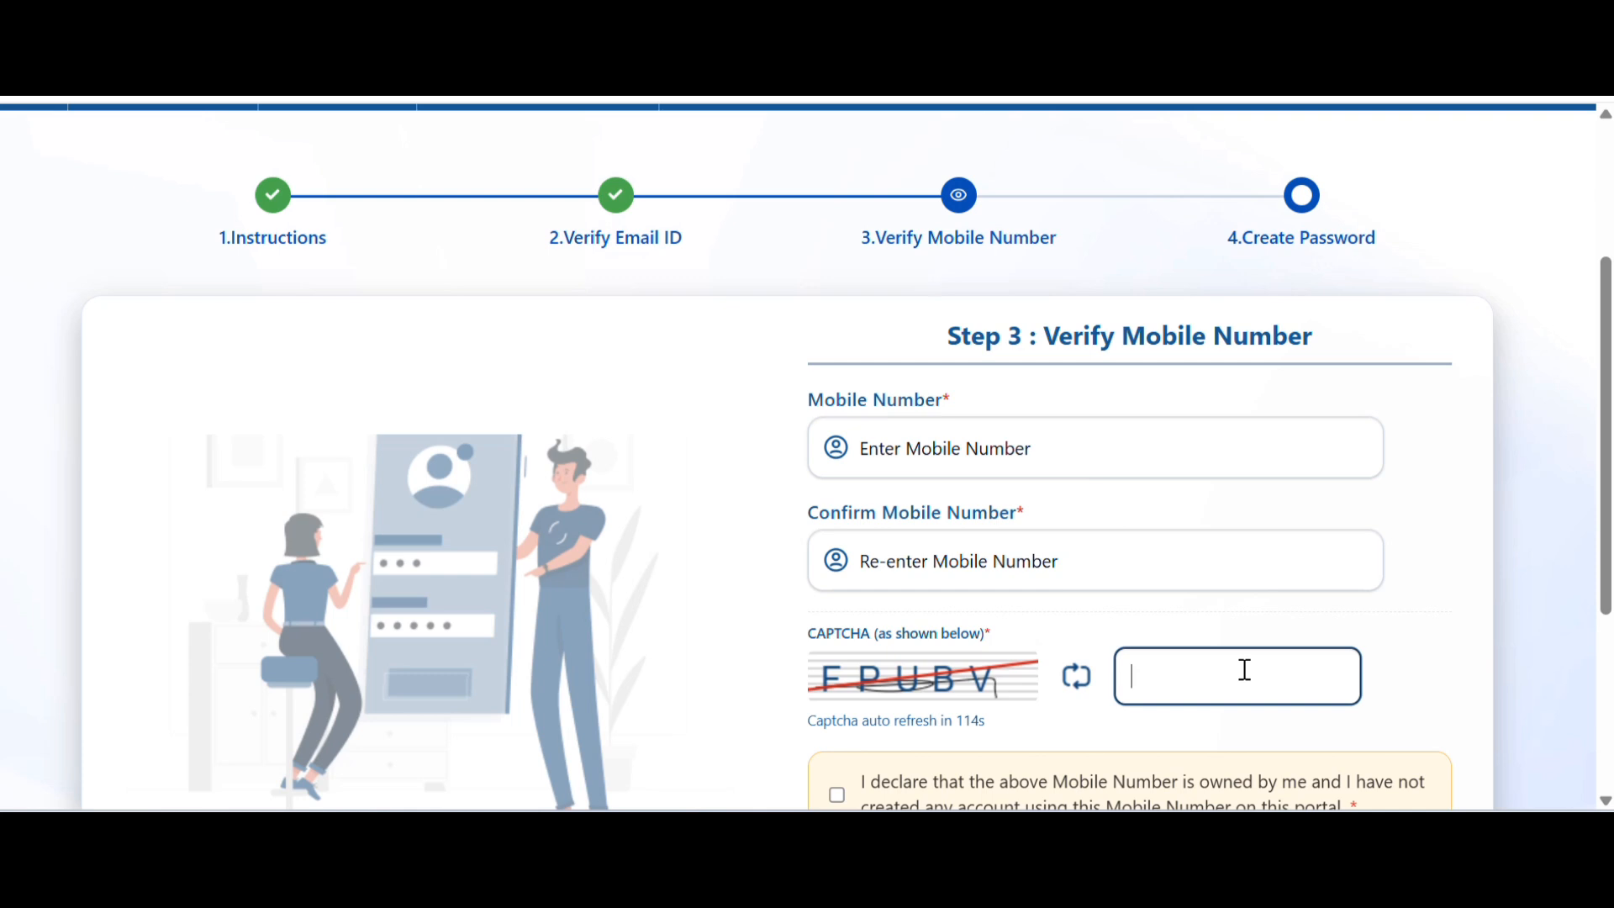
{"action": "type", "text": "FPUBV"}
{"action": "scroll", "coordinate": [1056, 449], "scroll_direction": "down", "scroll_amount": 3}
{"action": "left_click", "coordinate": [837, 538]}
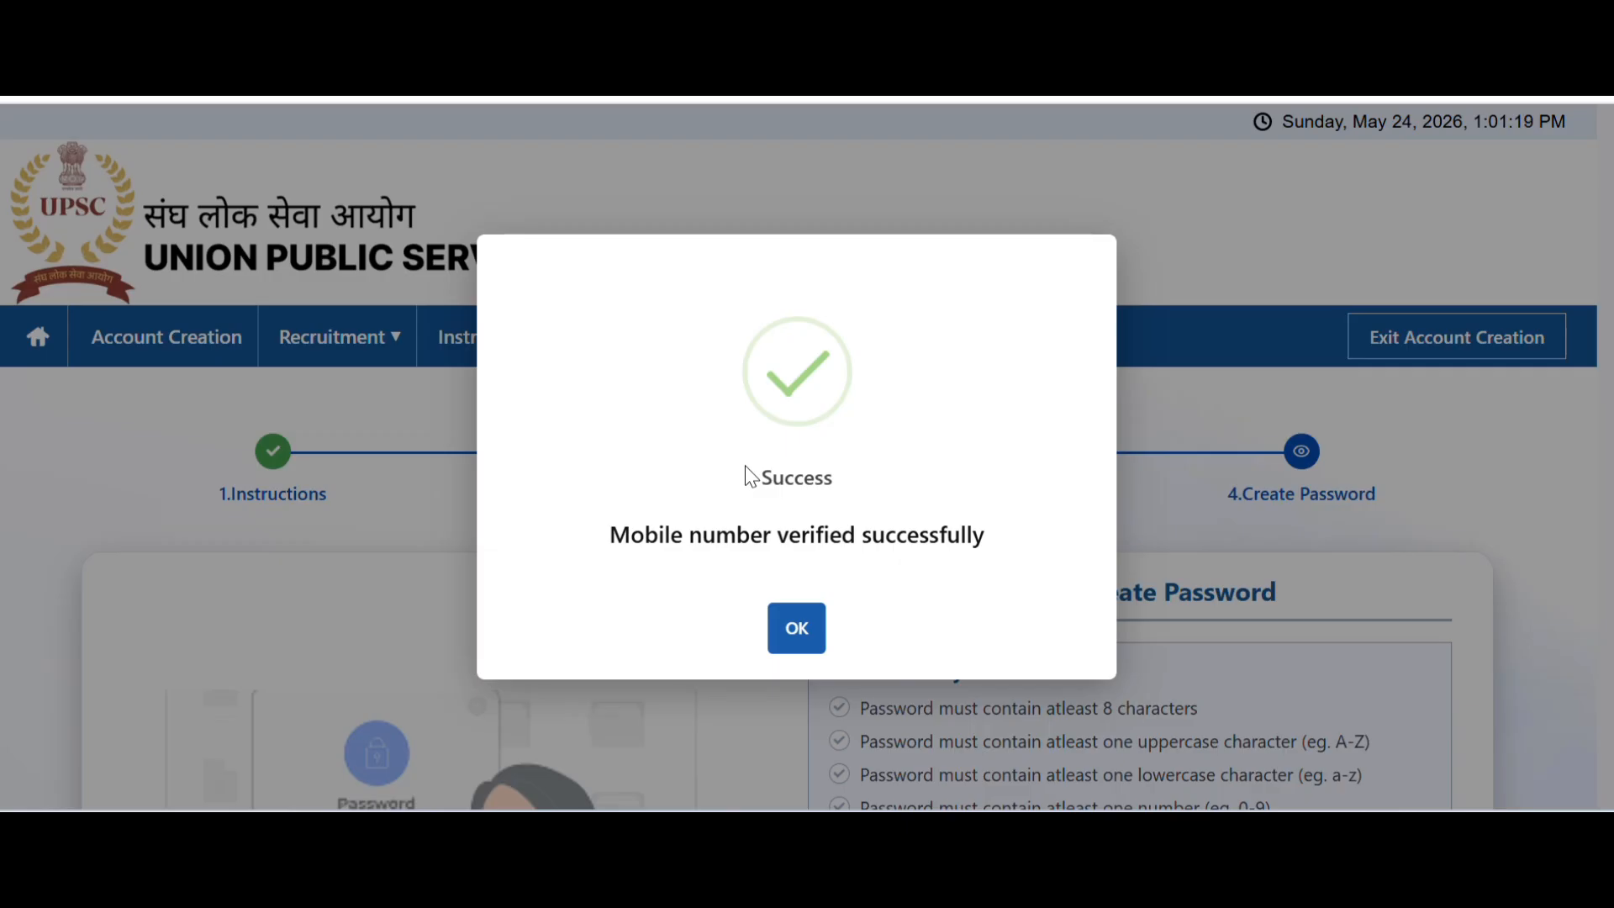
Acknowledge the mobile verification, enter and confirm a new account password, and register the account
{"action": "left_click", "coordinate": [805, 632]}
{"action": "scroll", "coordinate": [812, 427], "scroll_direction": "down", "scroll_amount": 5}
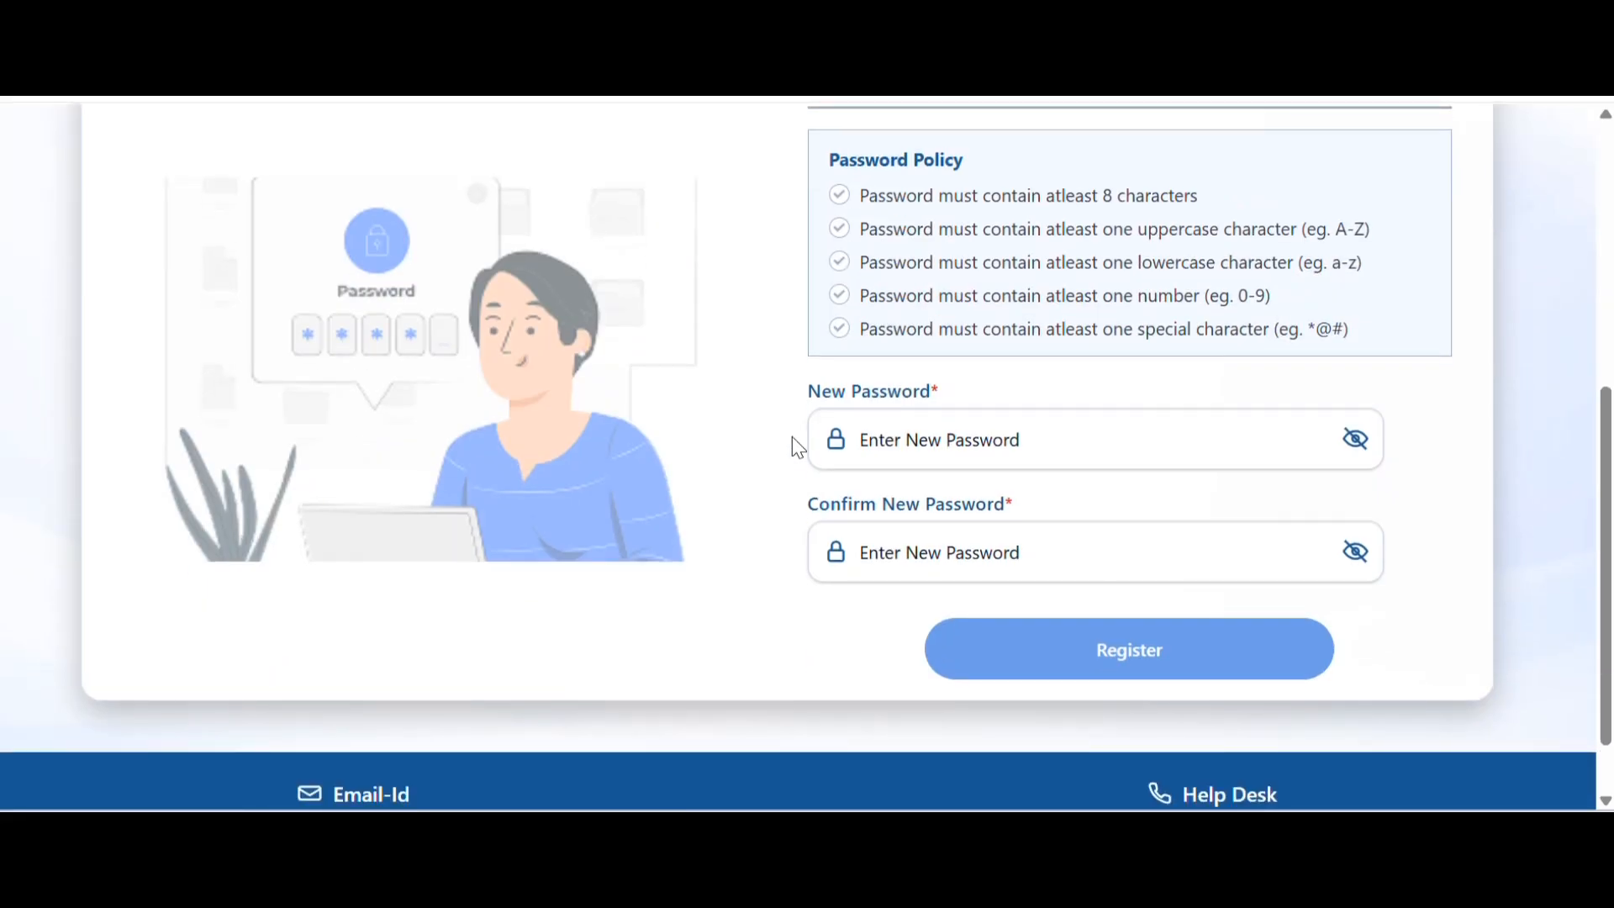
{"action": "left_click", "coordinate": [1110, 457]}
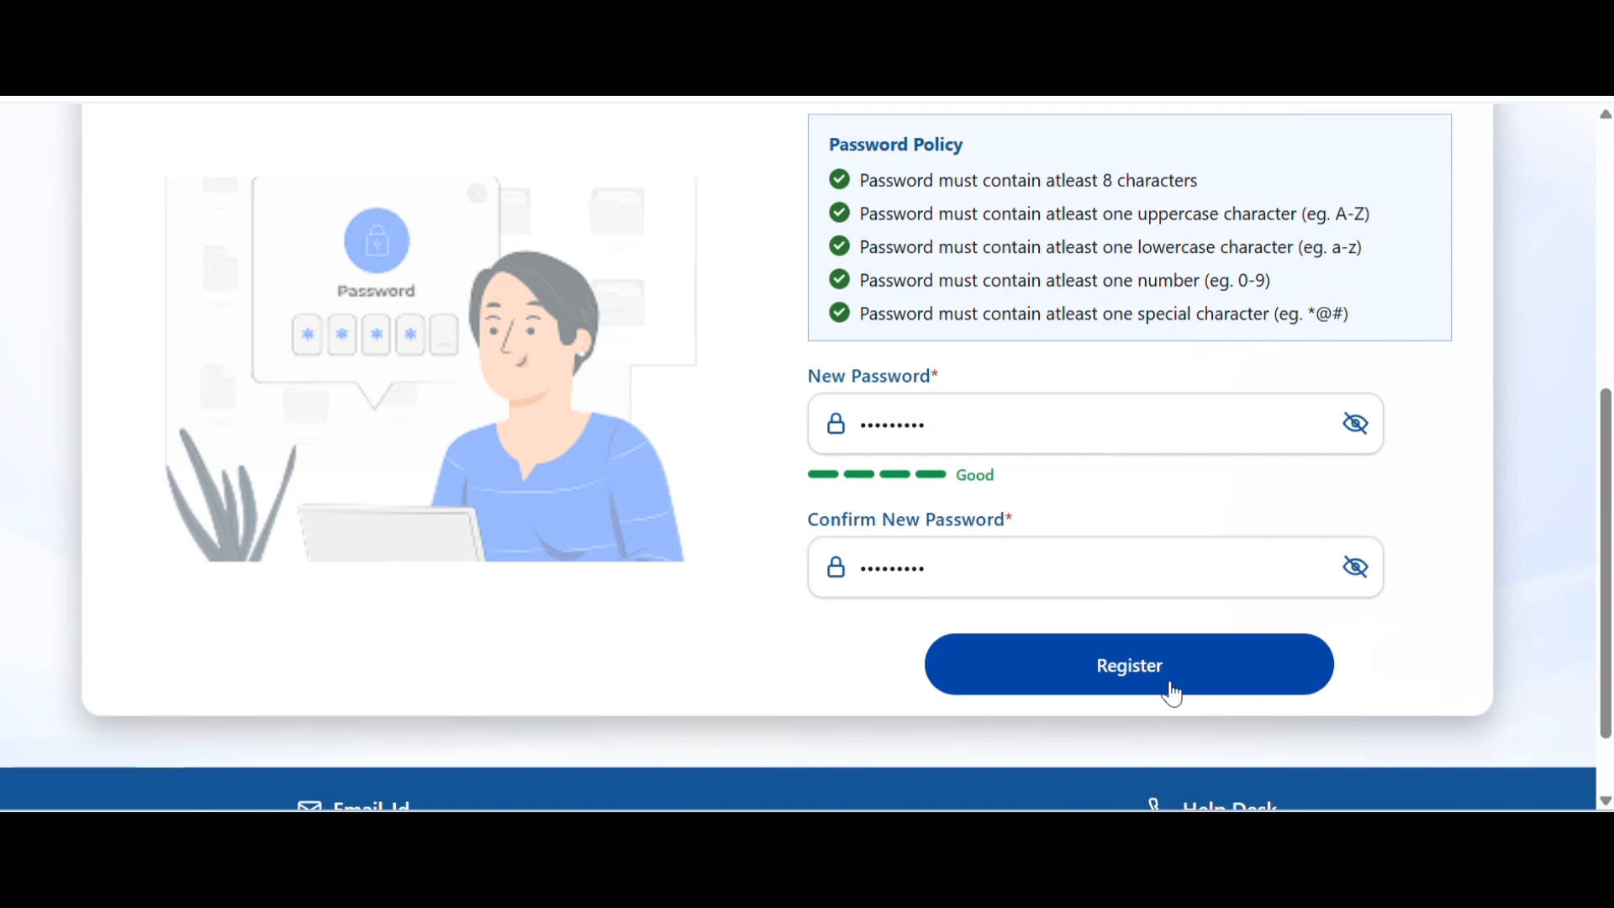
{"action": "left_click", "coordinate": [1173, 694]}
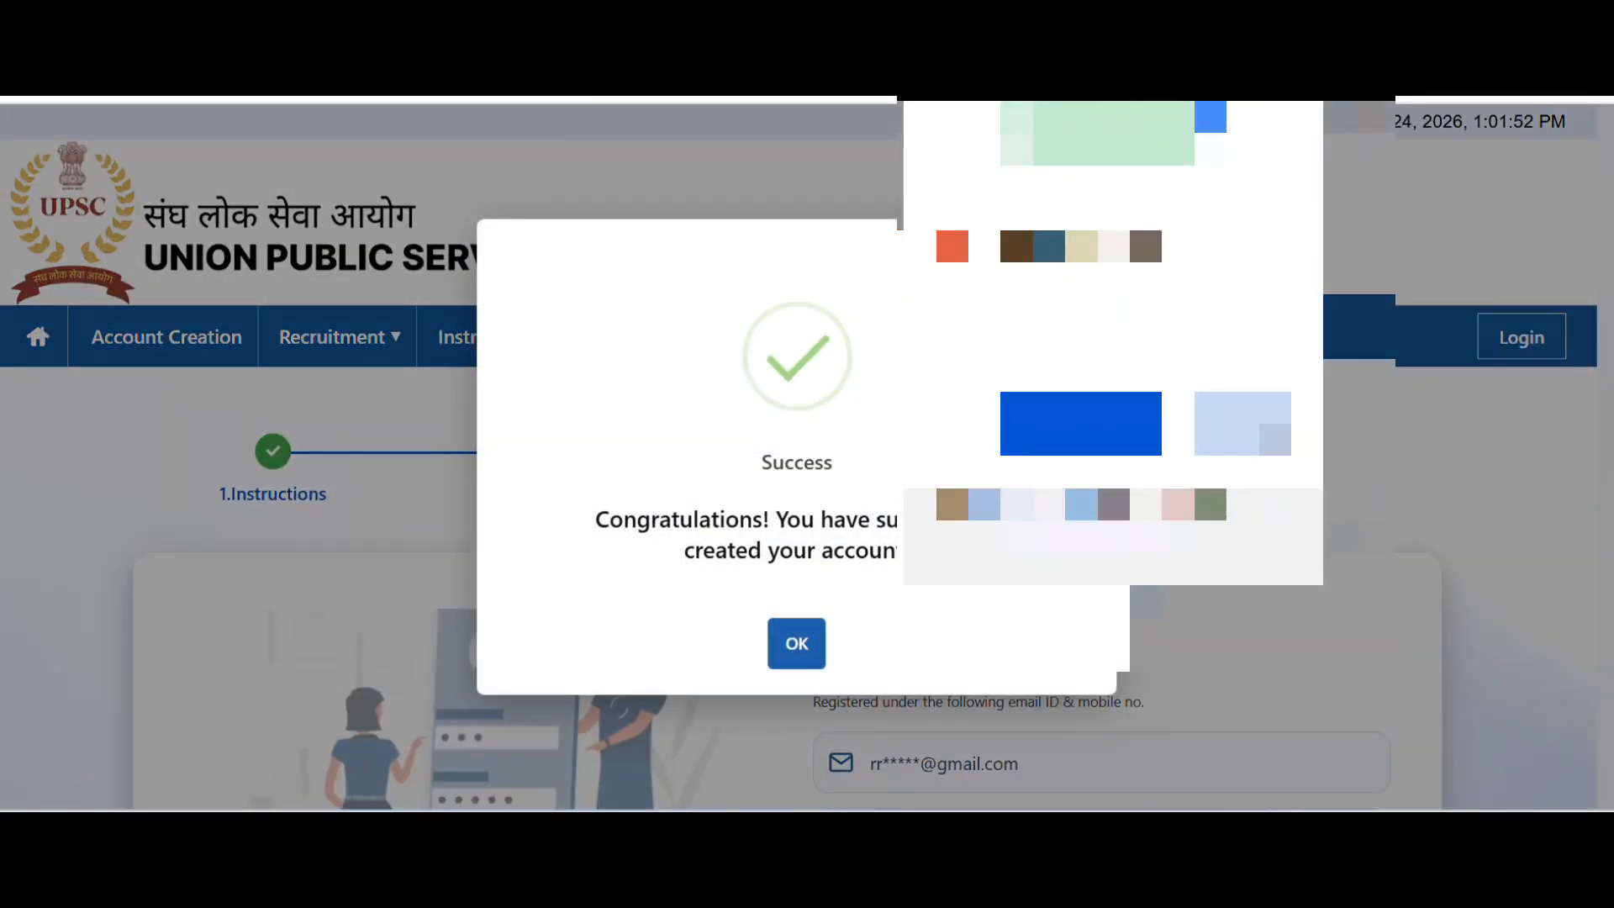
Acknowledge the account creation and continue to the login page
{"action": "left_click", "coordinate": [787, 655]}
{"action": "scroll", "coordinate": [786, 655], "scroll_direction": "down", "scroll_amount": 2}
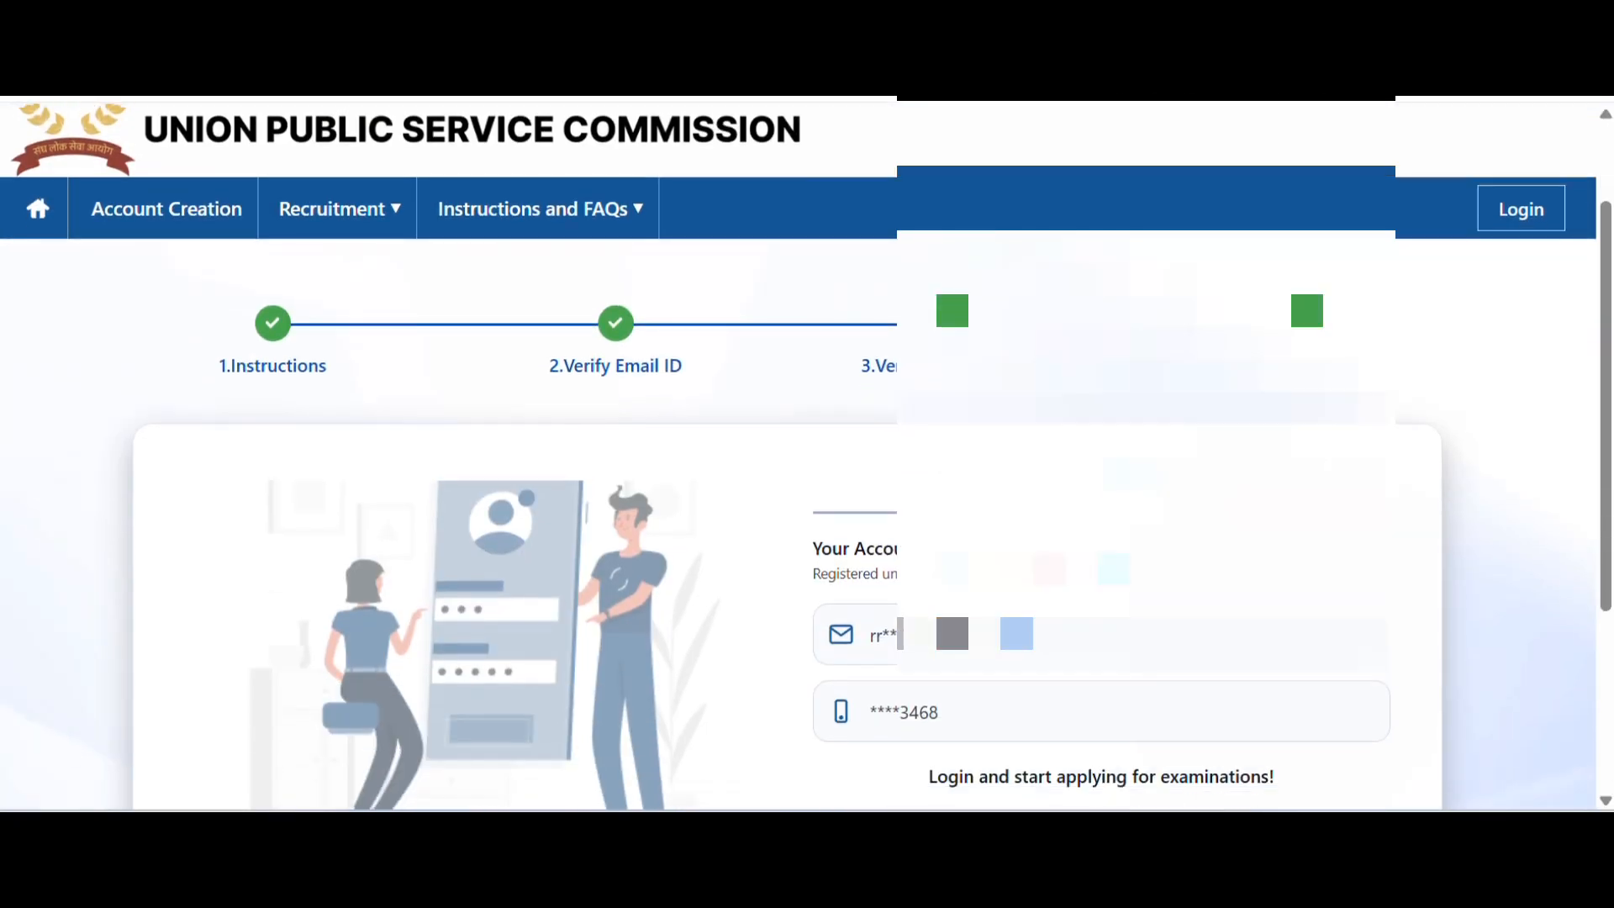
{"action": "scroll", "coordinate": [1101, 673], "scroll_direction": "down", "scroll_amount": 2}
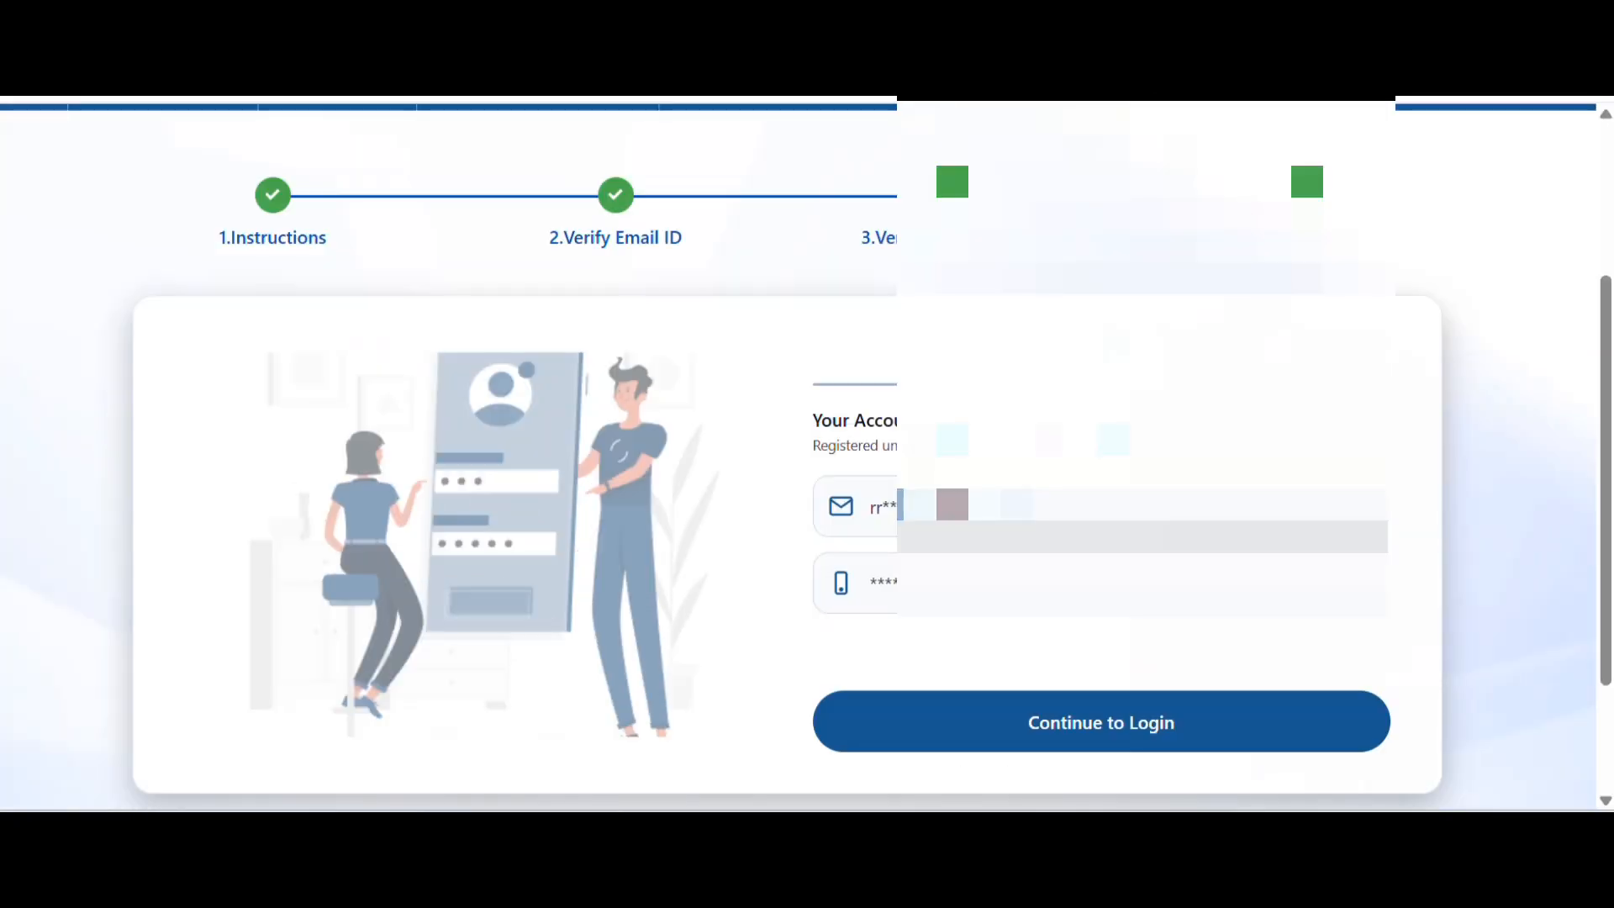
{"action": "left_click", "coordinate": [1114, 738]}
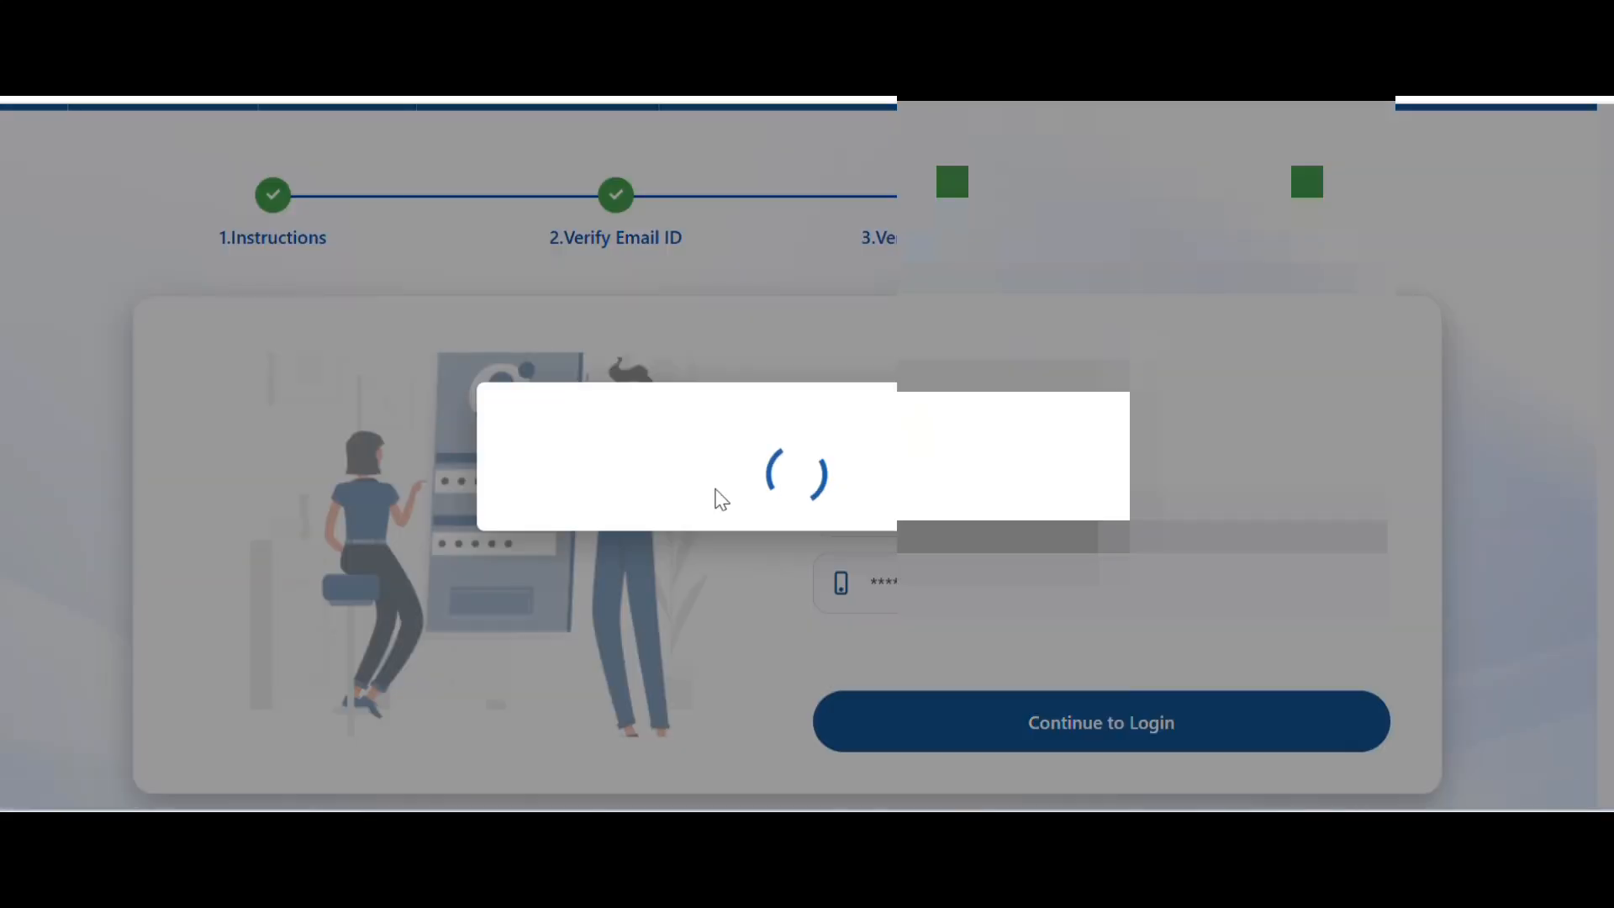
Log in with the registered mobile number, completing the CAPTCHA and the mobile OTP verification
{"action": "scroll", "coordinate": [984, 381], "scroll_direction": "down", "scroll_amount": 5}
{"action": "left_click", "coordinate": [1095, 308]}
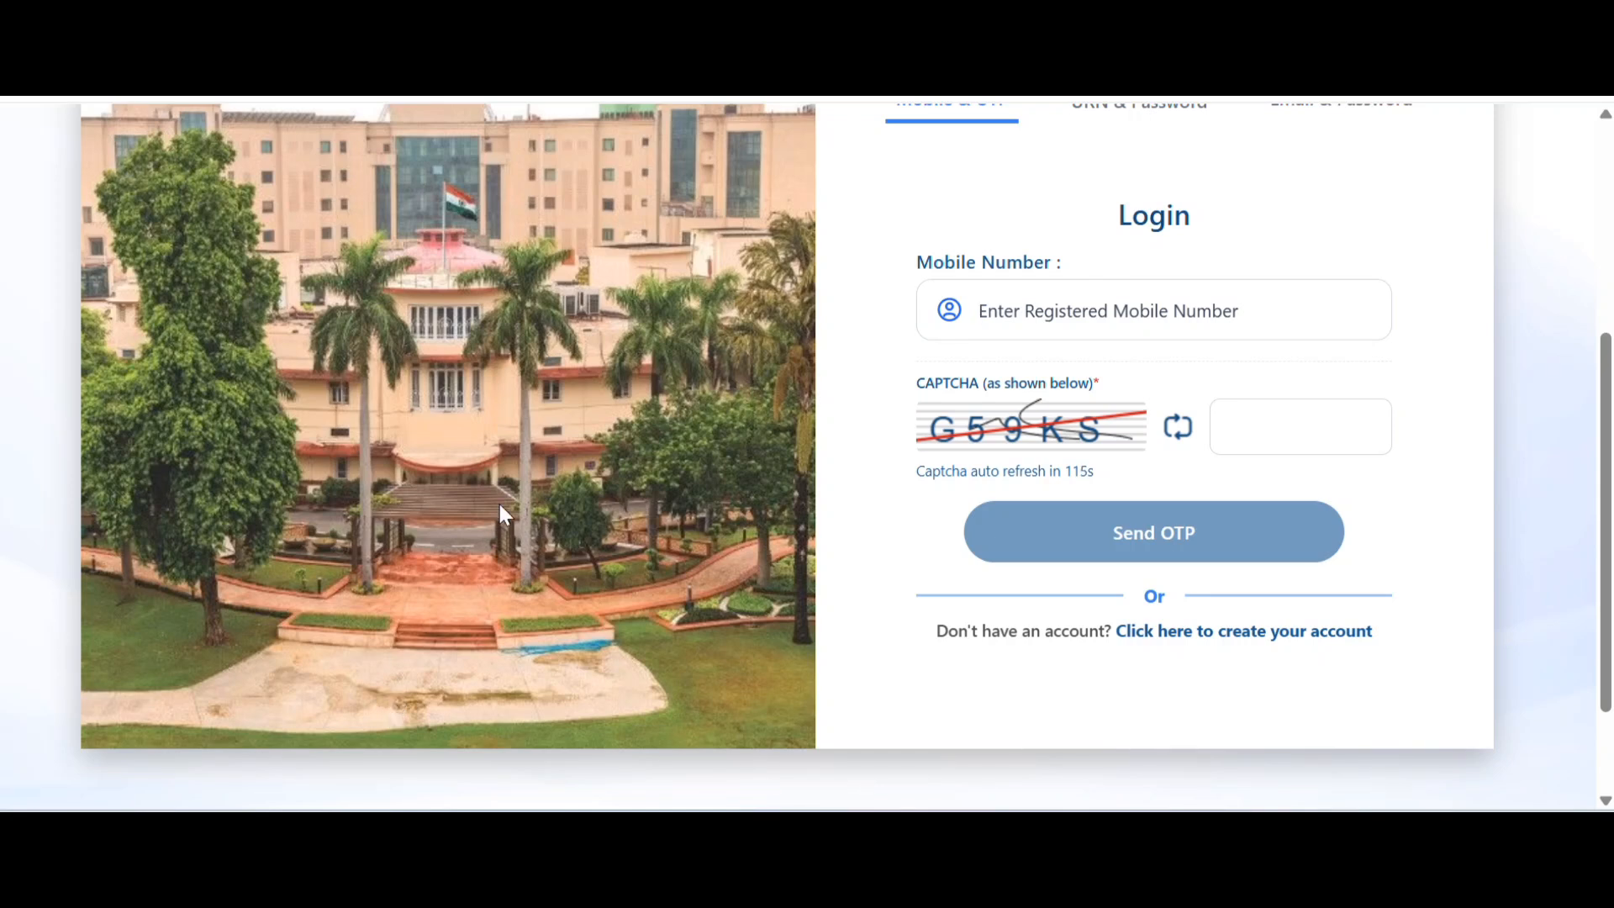
{"action": "left_click", "coordinate": [1279, 434]}
{"action": "type", "text": "G59KS"}
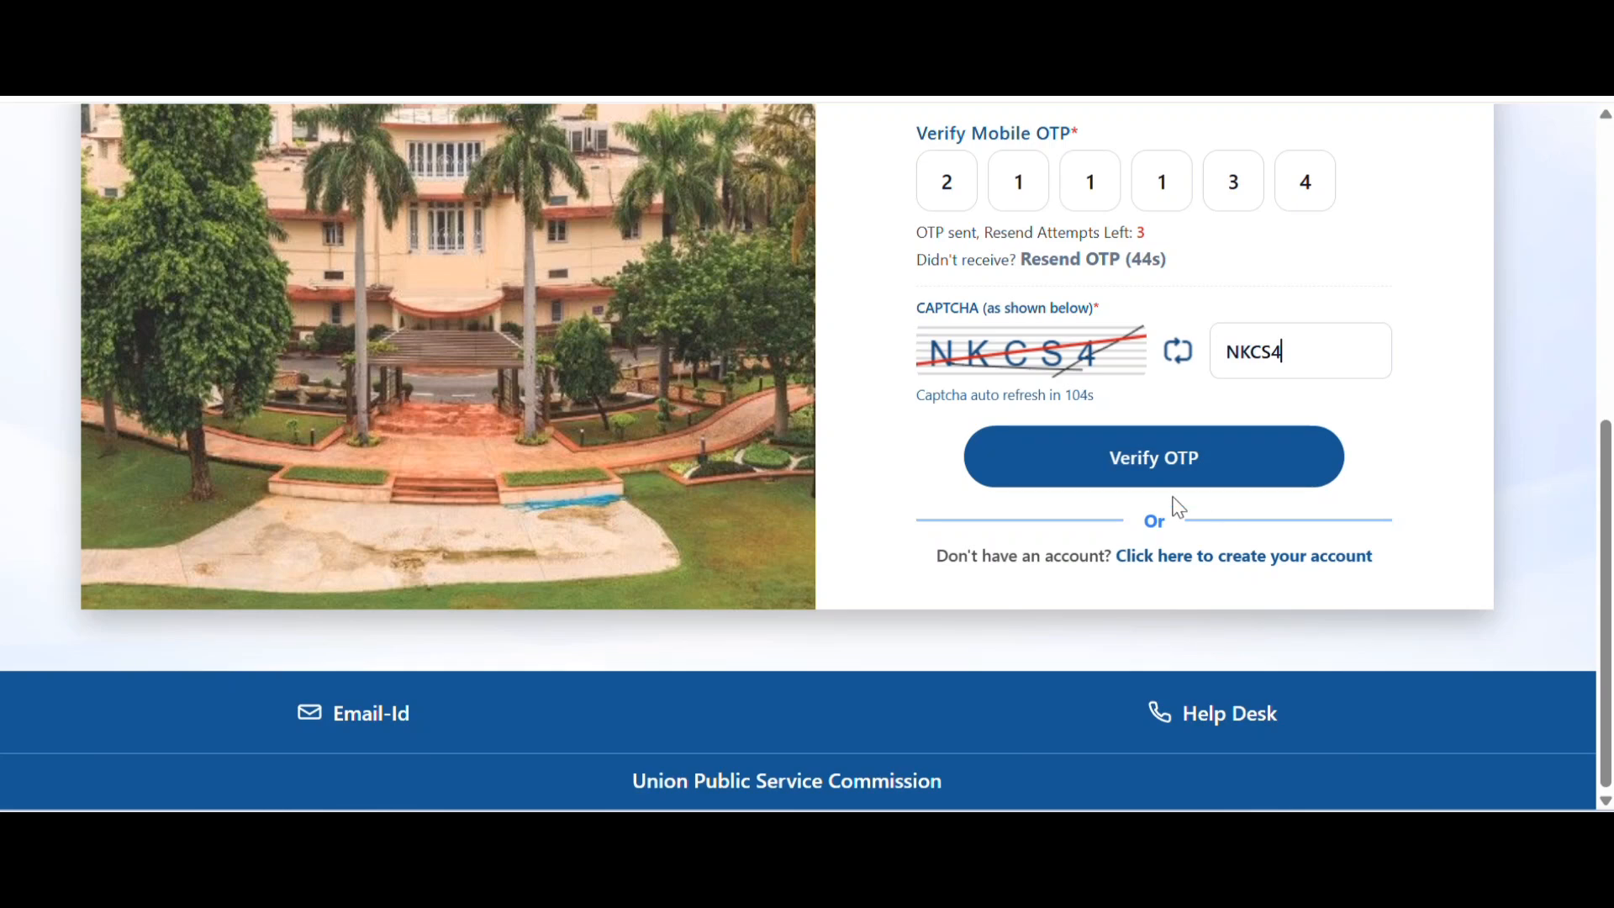
{"action": "left_click", "coordinate": [1073, 468]}
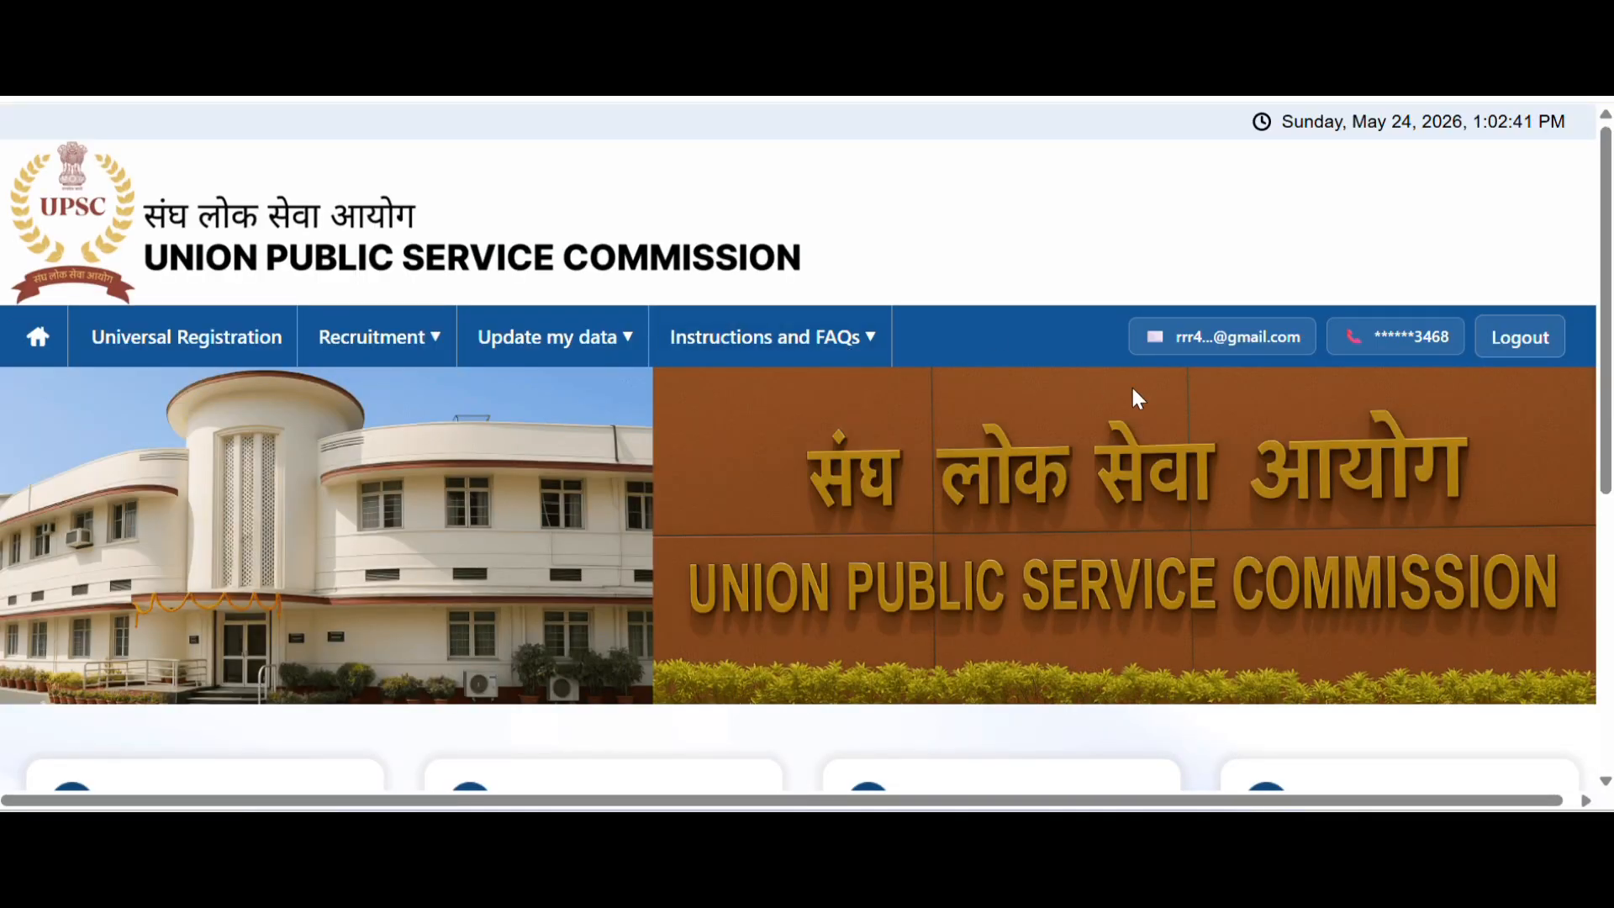
Open the Universal Registration instructions and proceed to the Identity Profile form
{"action": "scroll", "coordinate": [1131, 385], "scroll_direction": "down", "scroll_amount": 5}
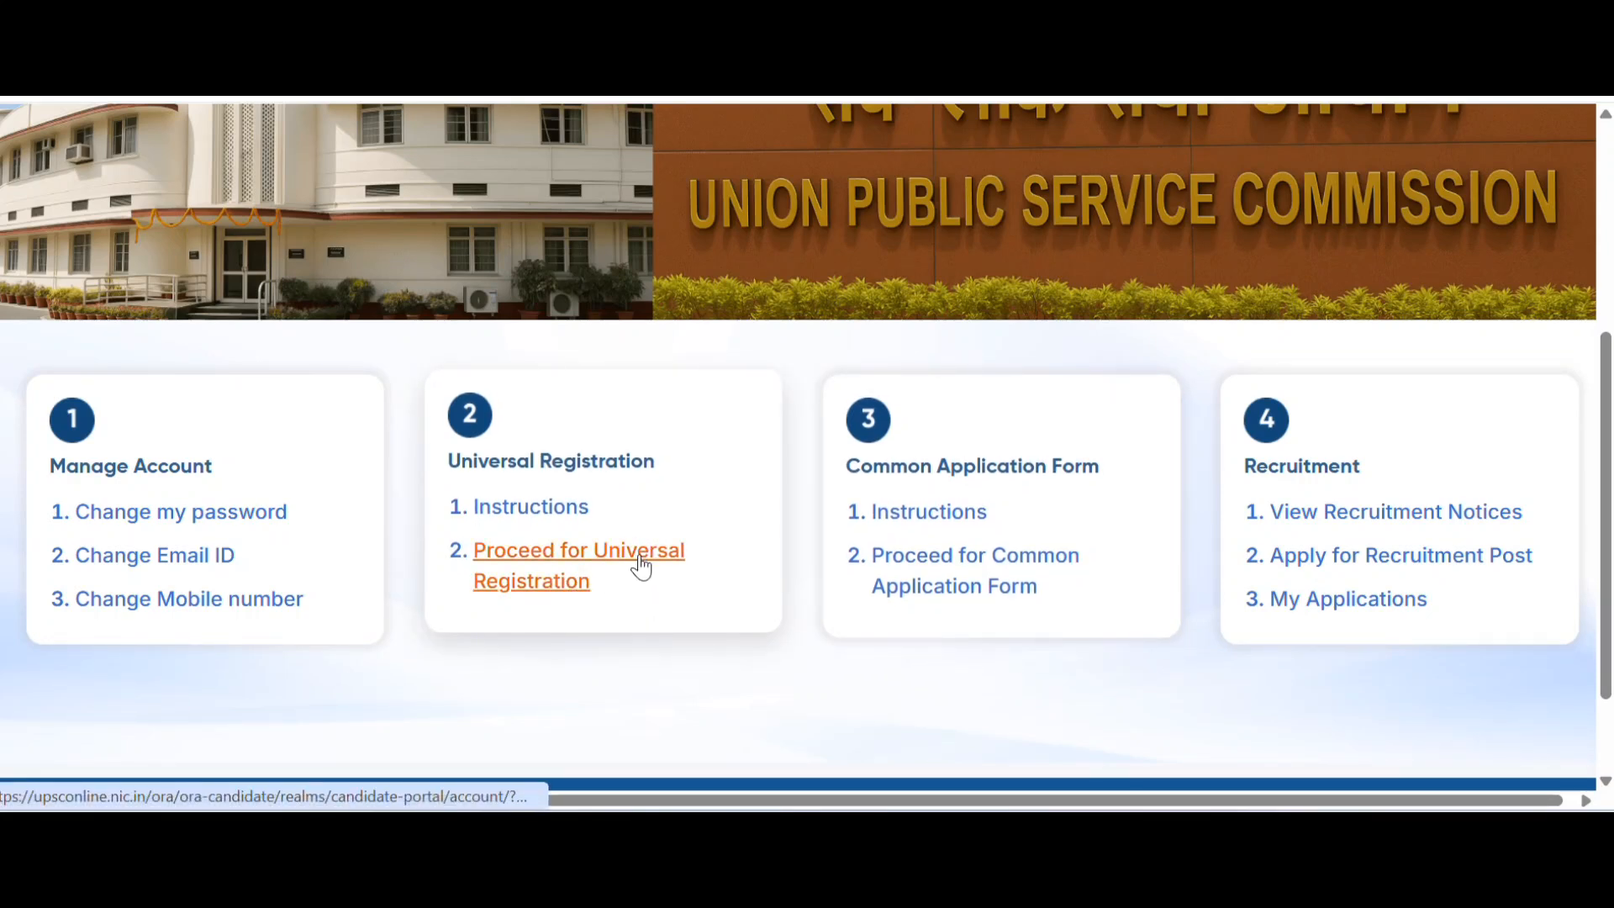
{"action": "left_click", "coordinate": [547, 513]}
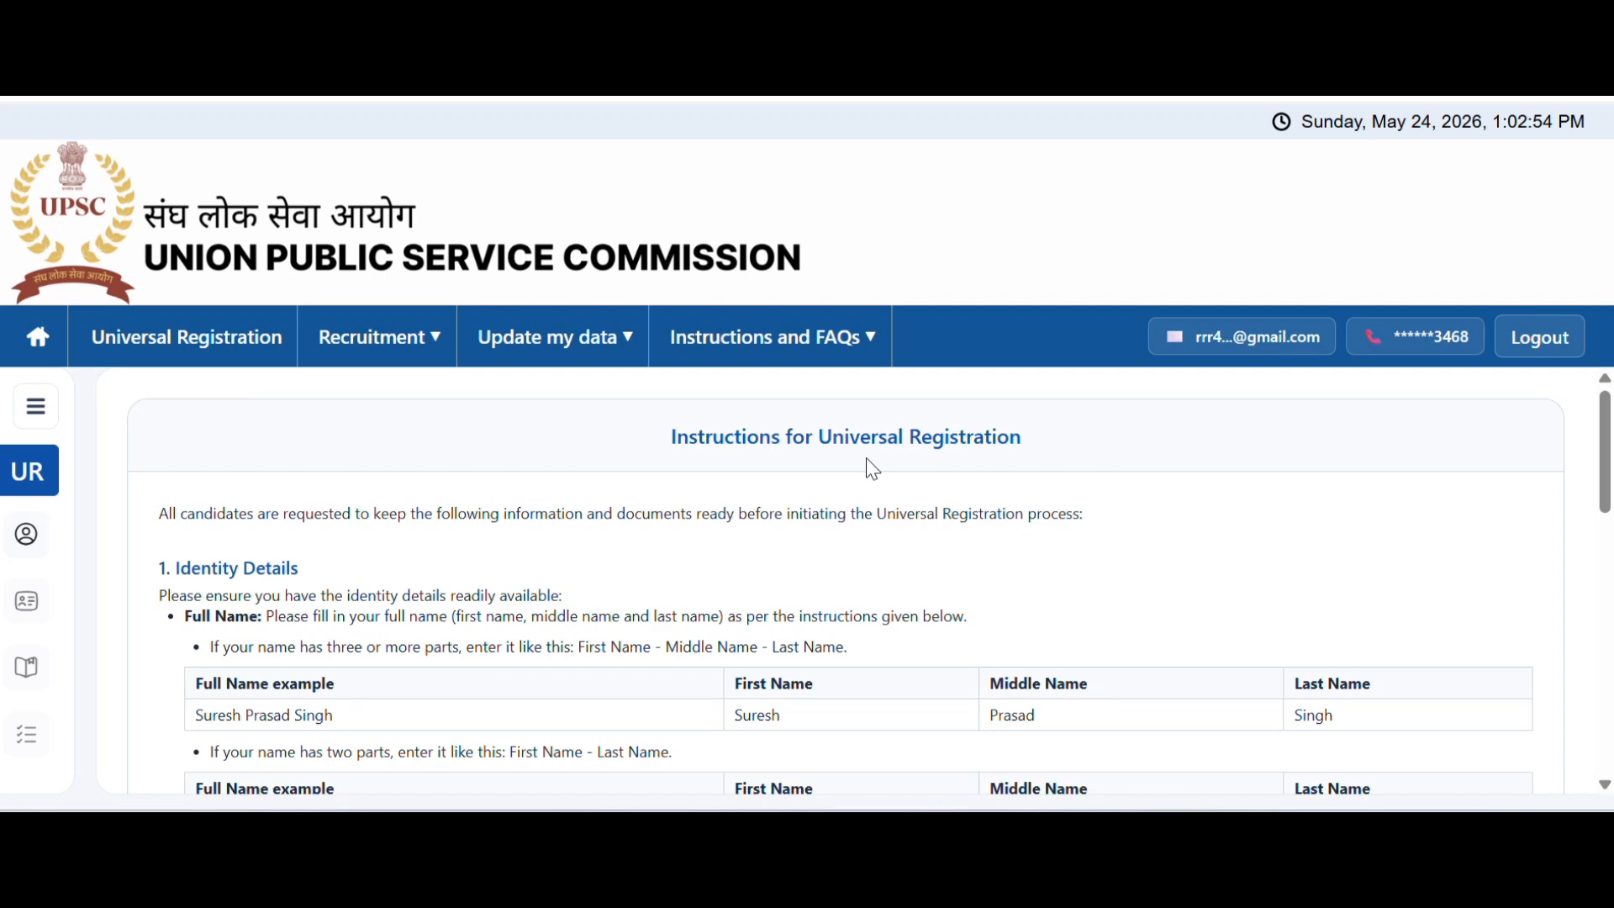
{"action": "scroll", "coordinate": [872, 468], "scroll_direction": "down", "scroll_amount": 10}
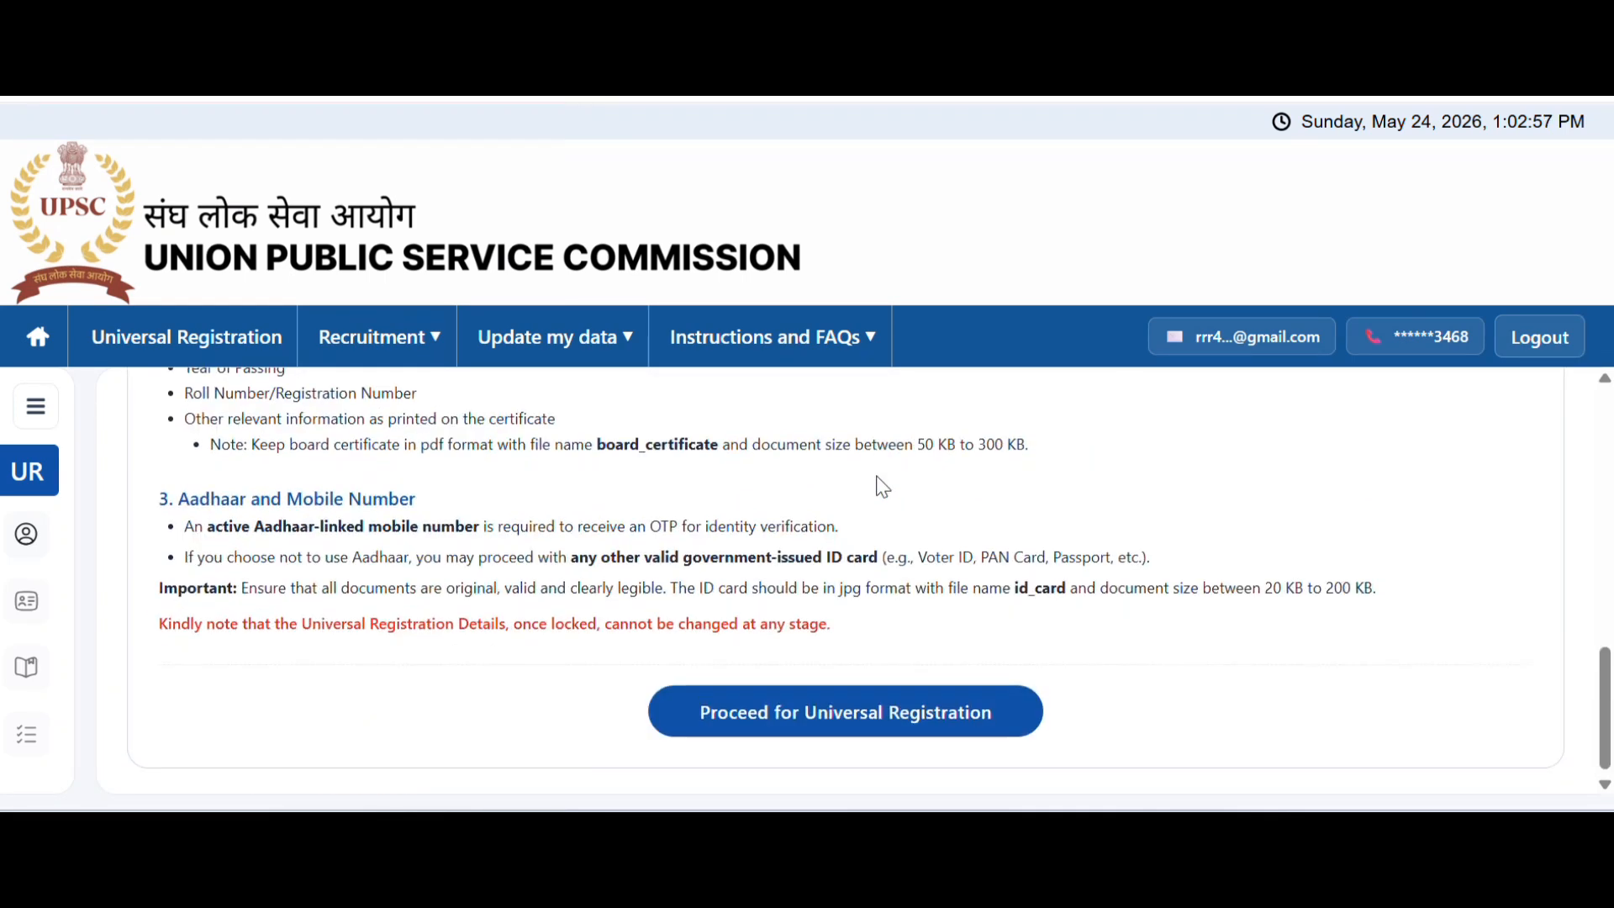
{"action": "left_click", "coordinate": [814, 708]}
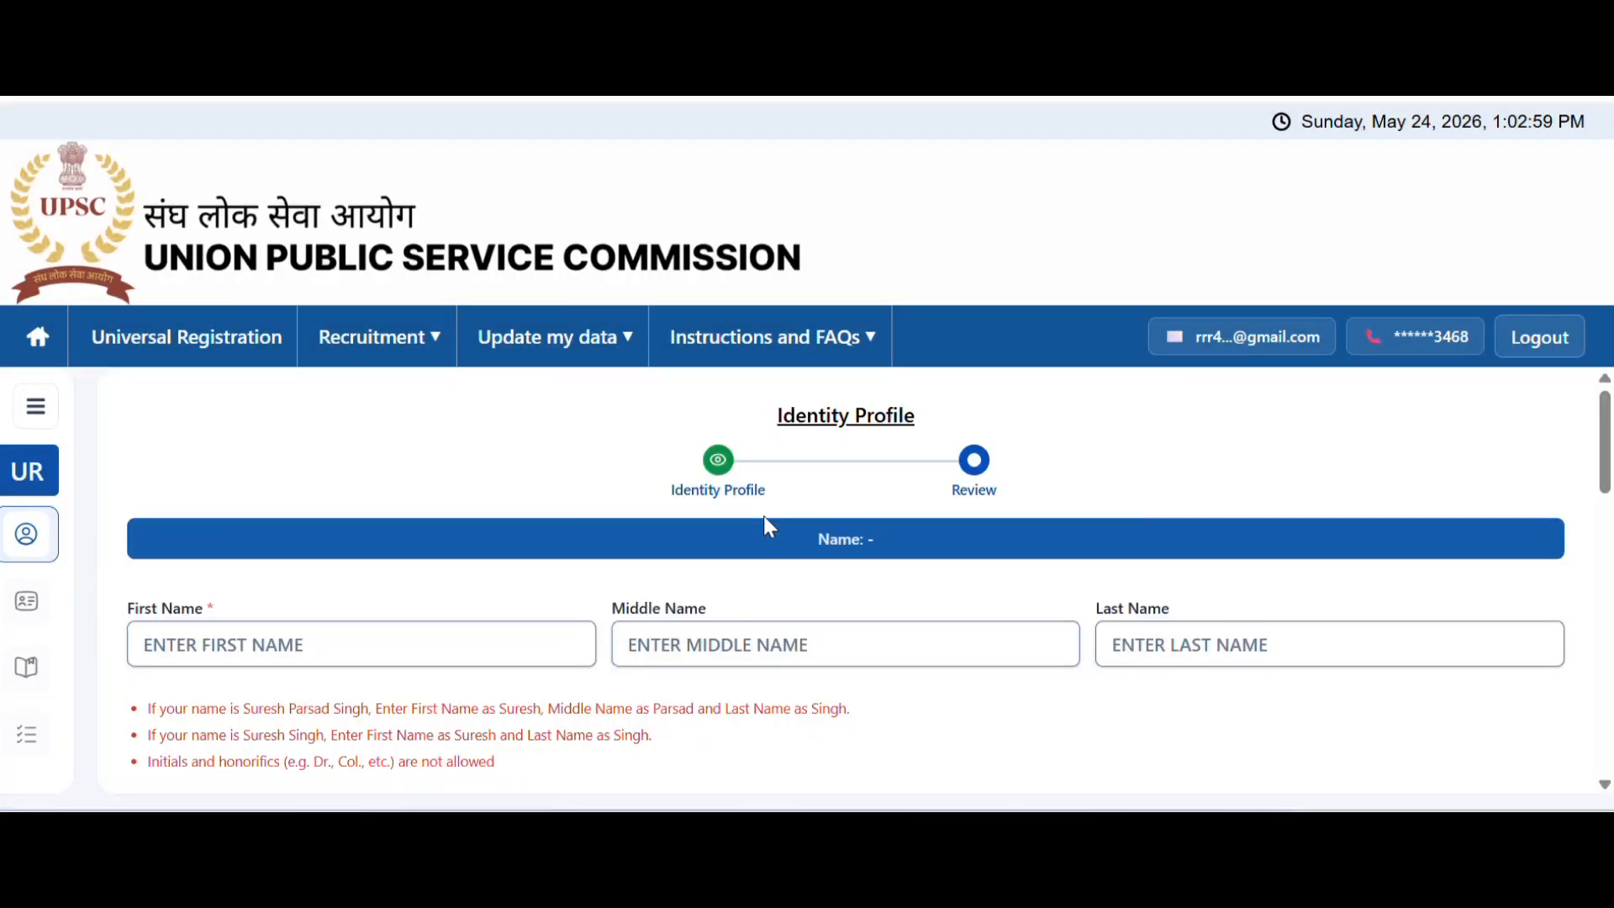
Examine the name and confirm-name fields of the Identity Profile, including those for the name on the 10th class certificate
{"action": "scroll", "coordinate": [763, 516], "scroll_direction": "down", "scroll_amount": 3}
{"action": "scroll", "coordinate": [572, 506], "scroll_direction": "up", "scroll_amount": 2}
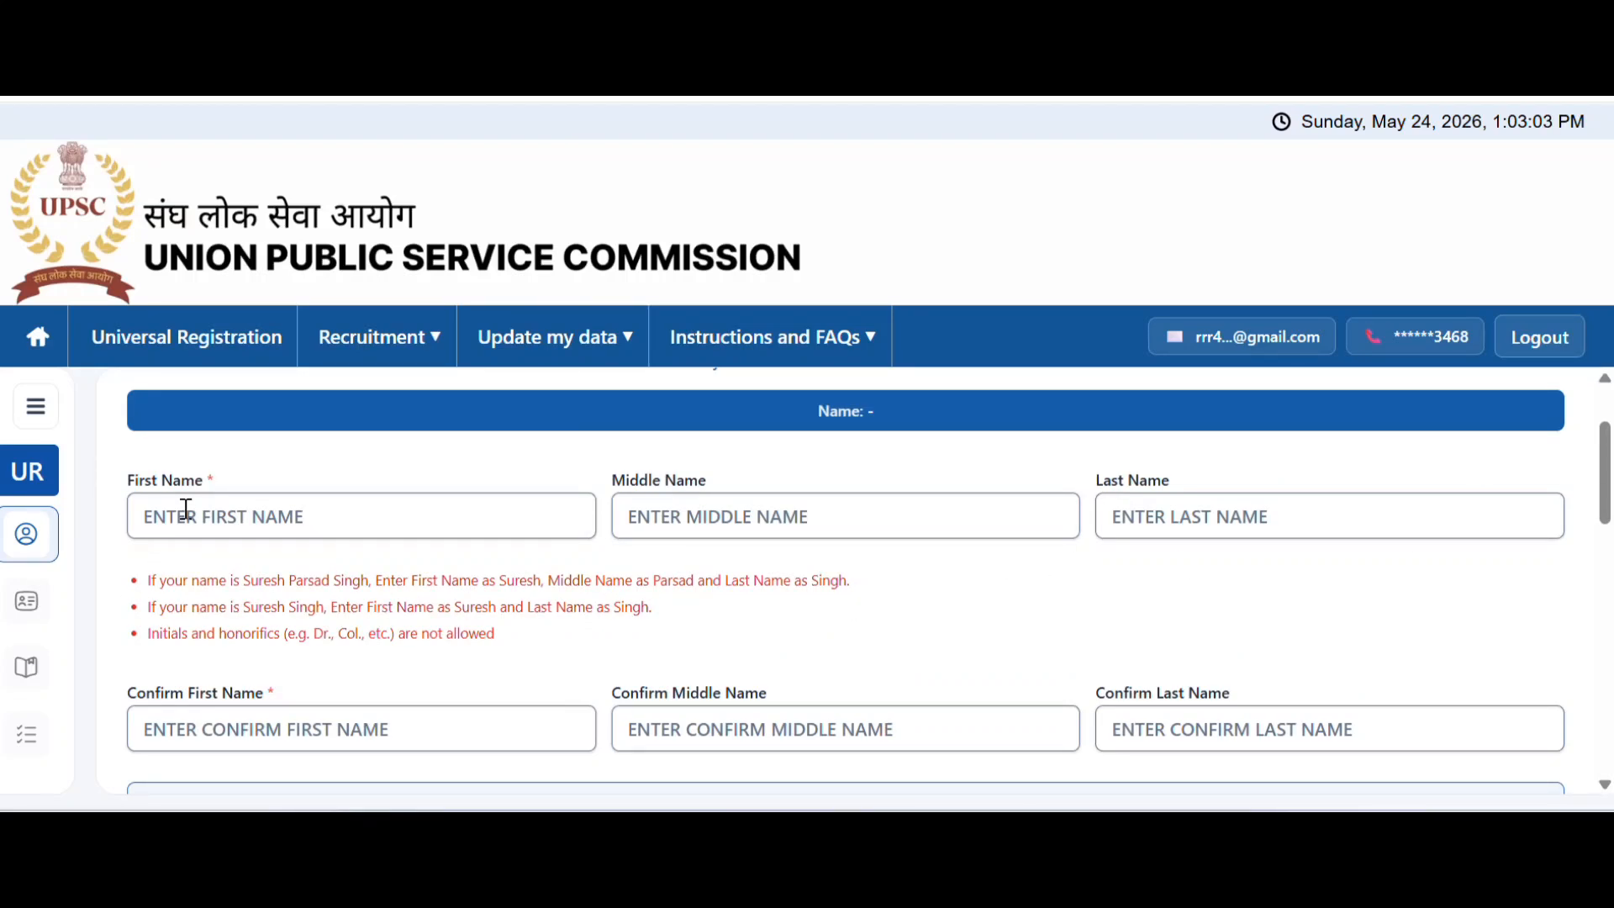
{"action": "left_click", "coordinate": [221, 512]}
{"action": "left_click", "coordinate": [760, 516]}
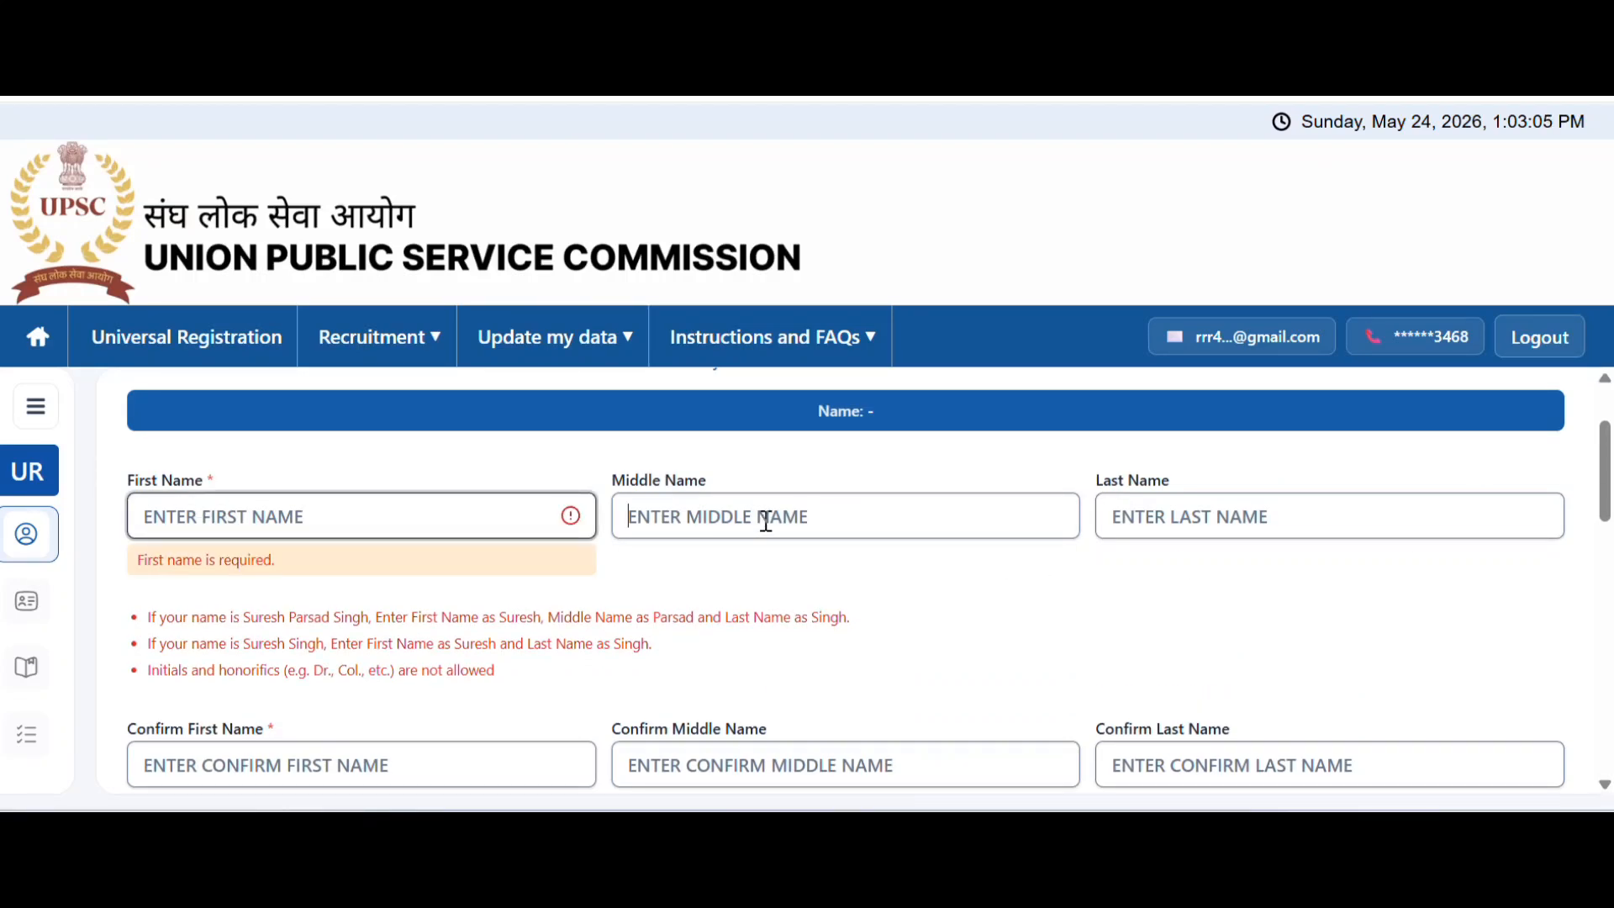
{"action": "left_click", "coordinate": [1001, 614]}
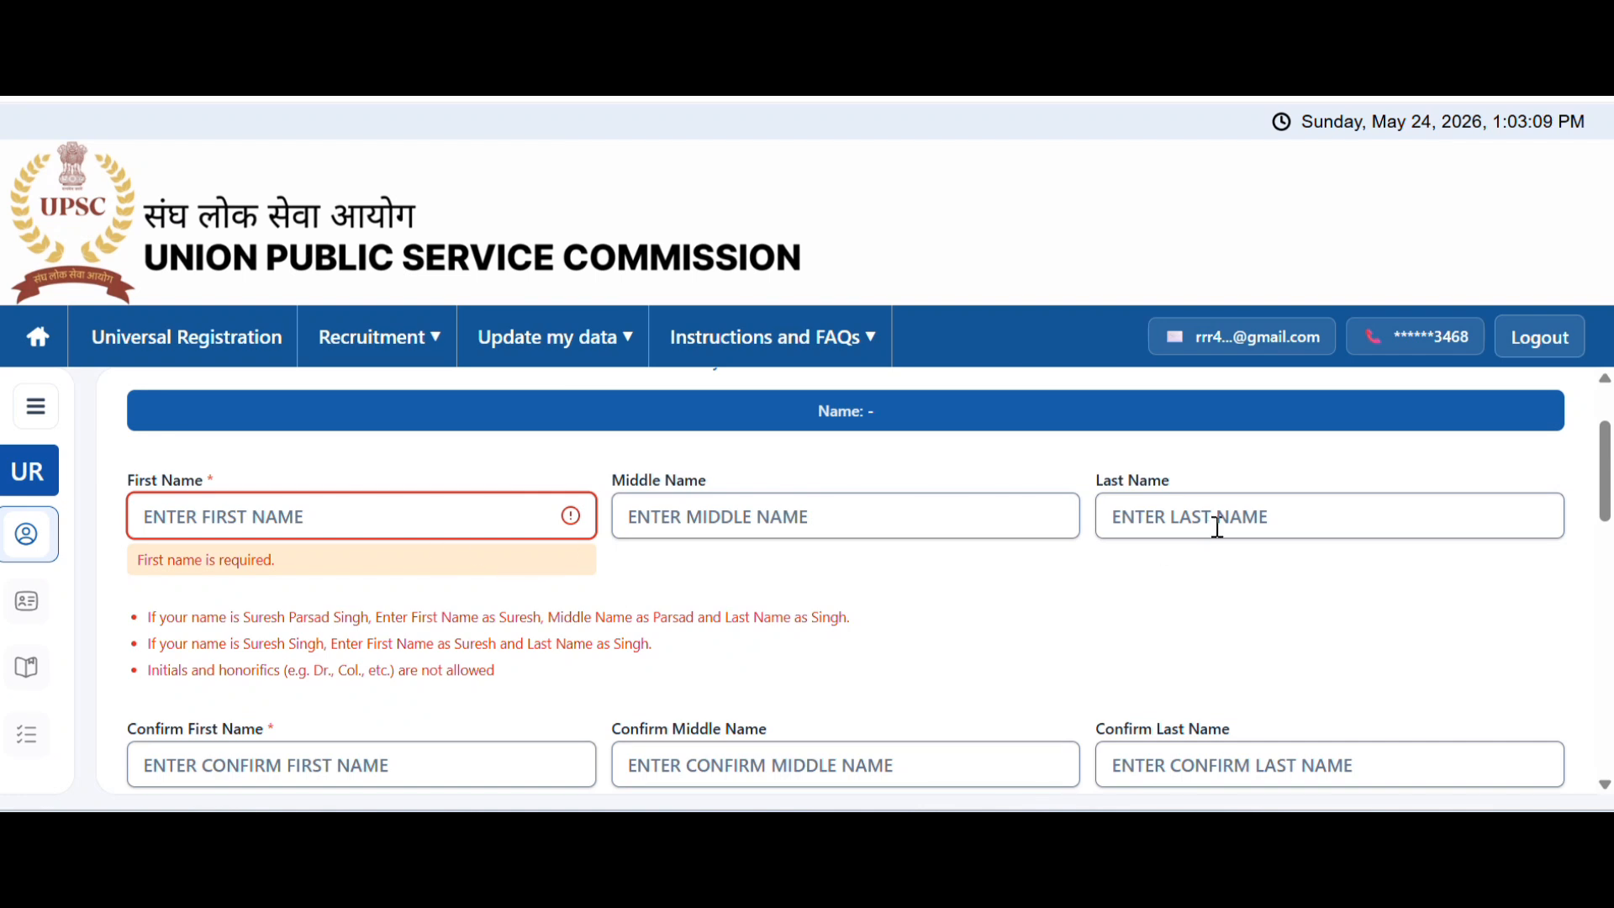
{"action": "scroll", "coordinate": [975, 605], "scroll_direction": "down", "scroll_amount": 3}
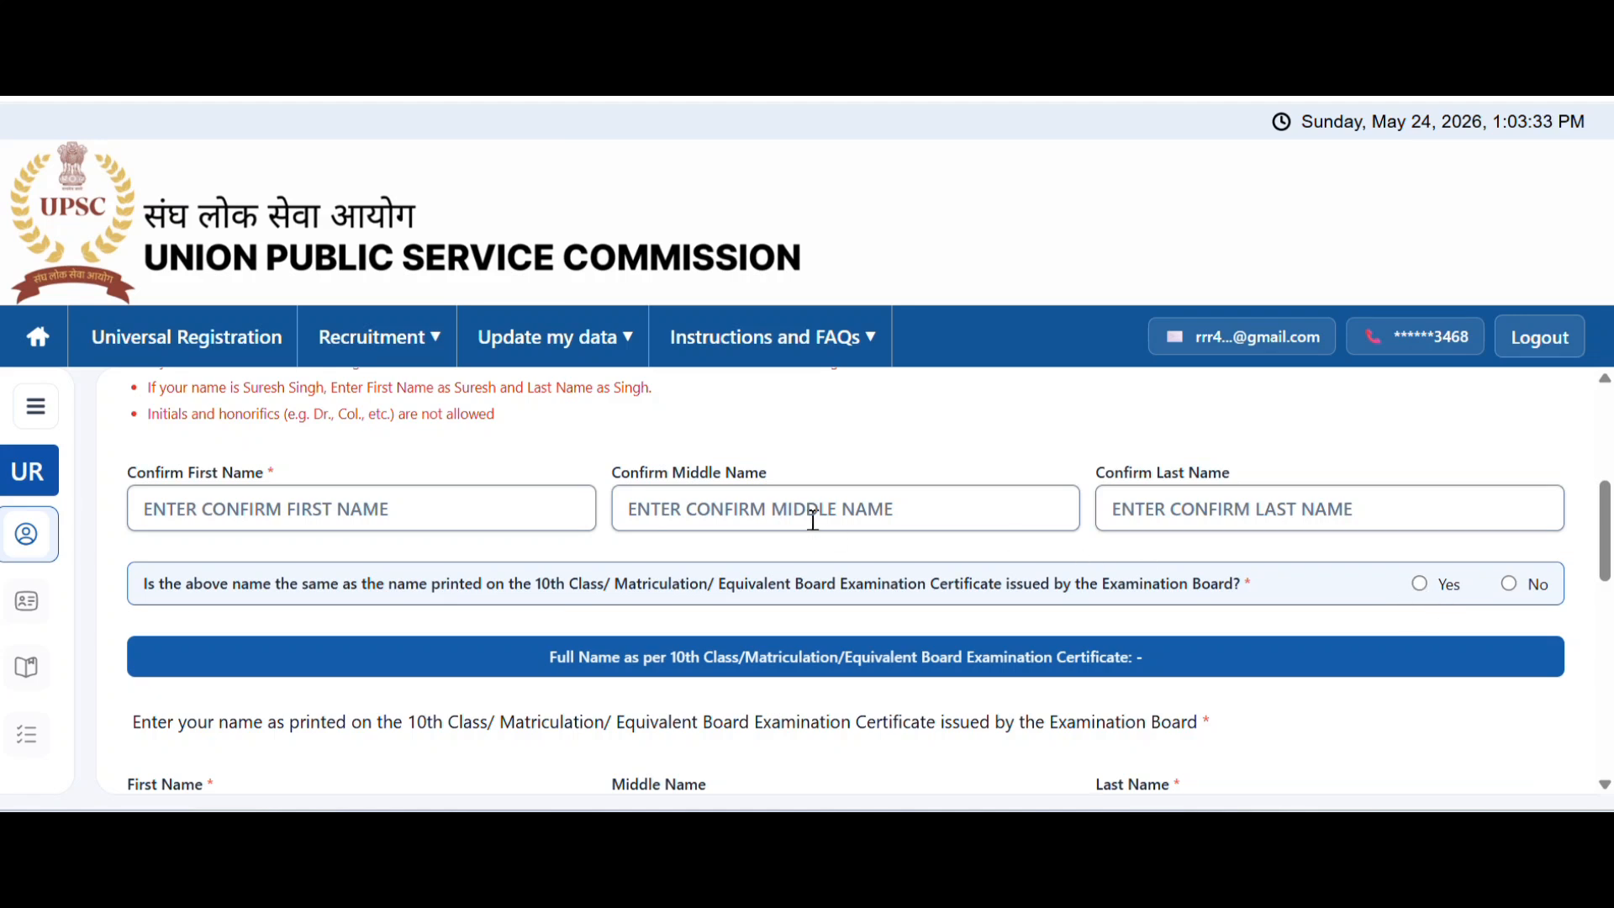
{"action": "scroll", "coordinate": [814, 514], "scroll_direction": "down", "scroll_amount": 3}
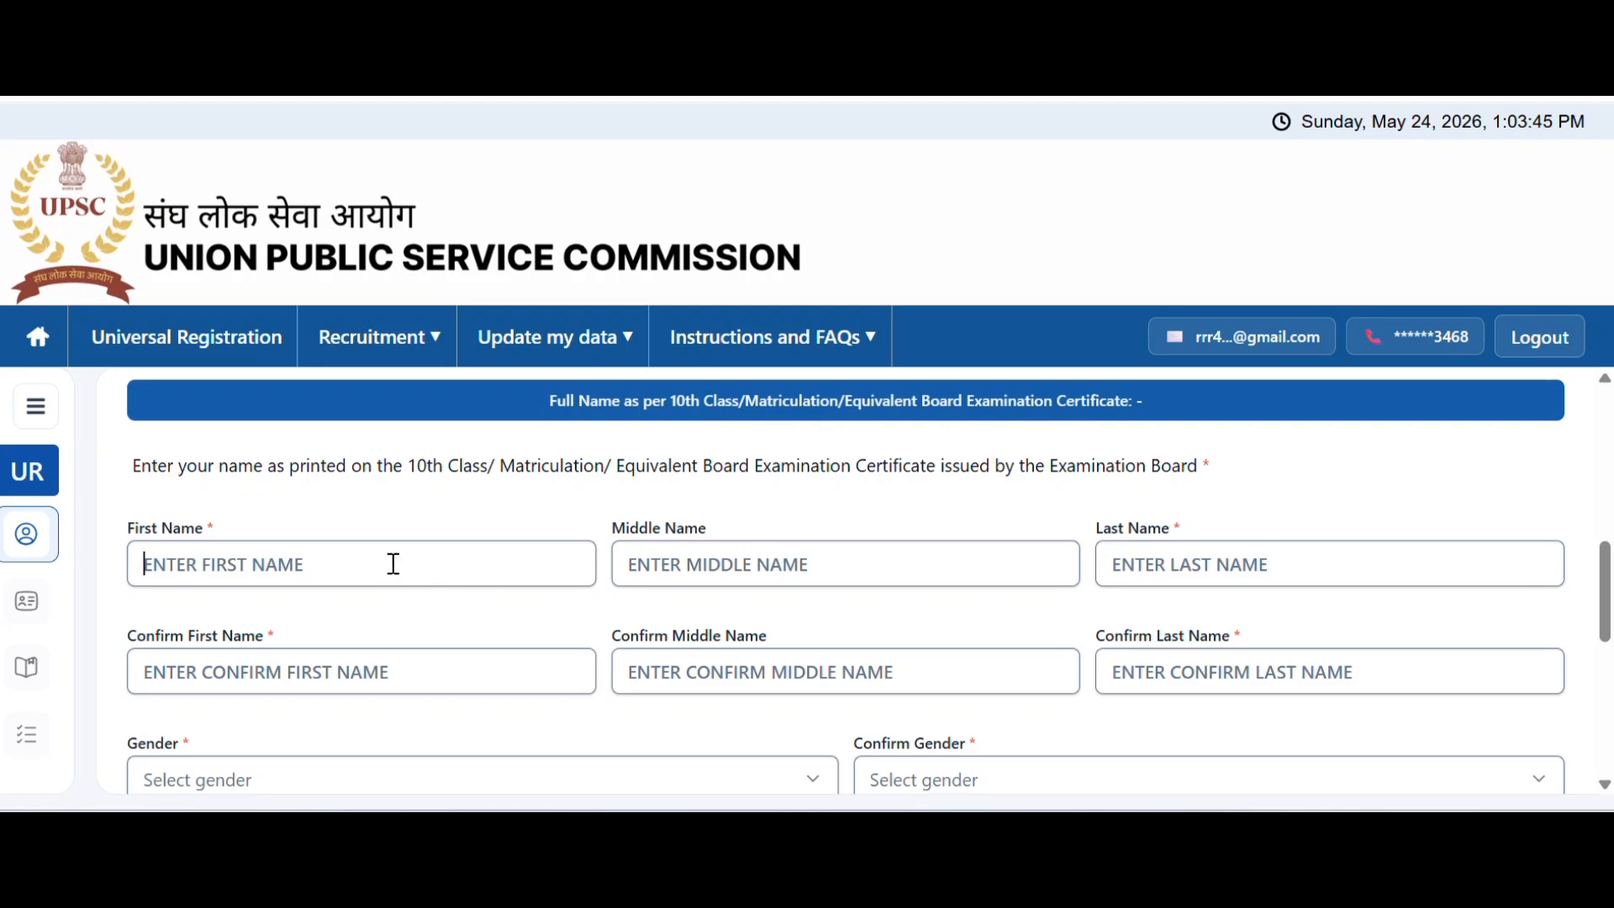
{"action": "left_click", "coordinate": [710, 566]}
{"action": "left_click", "coordinate": [1098, 578]}
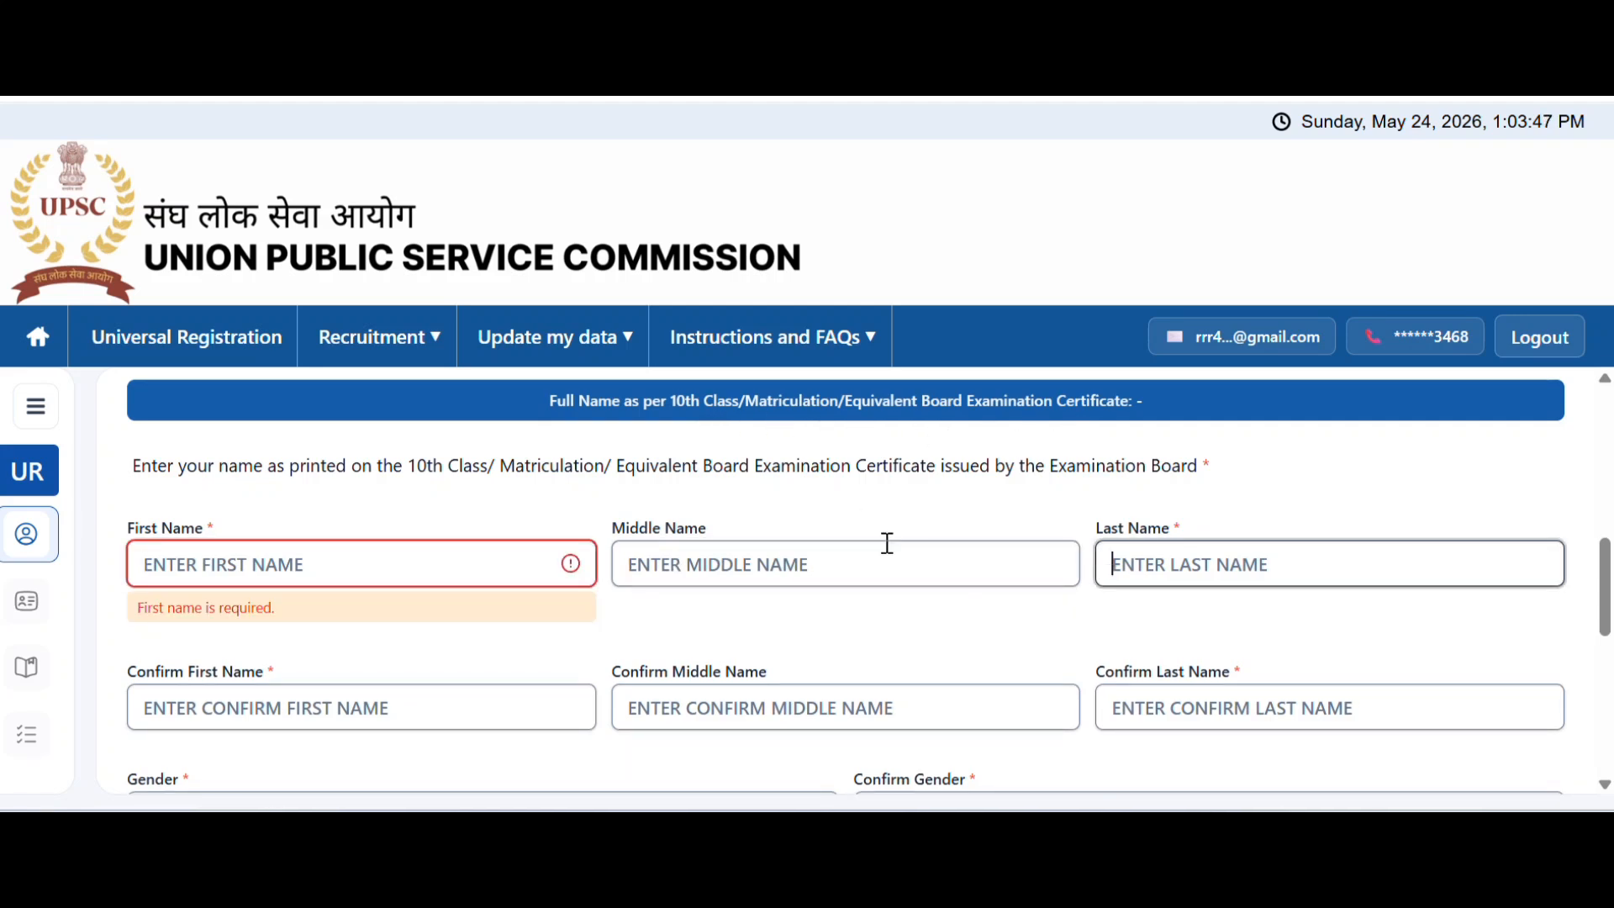
{"action": "scroll", "coordinate": [849, 550], "scroll_direction": "down", "scroll_amount": 2}
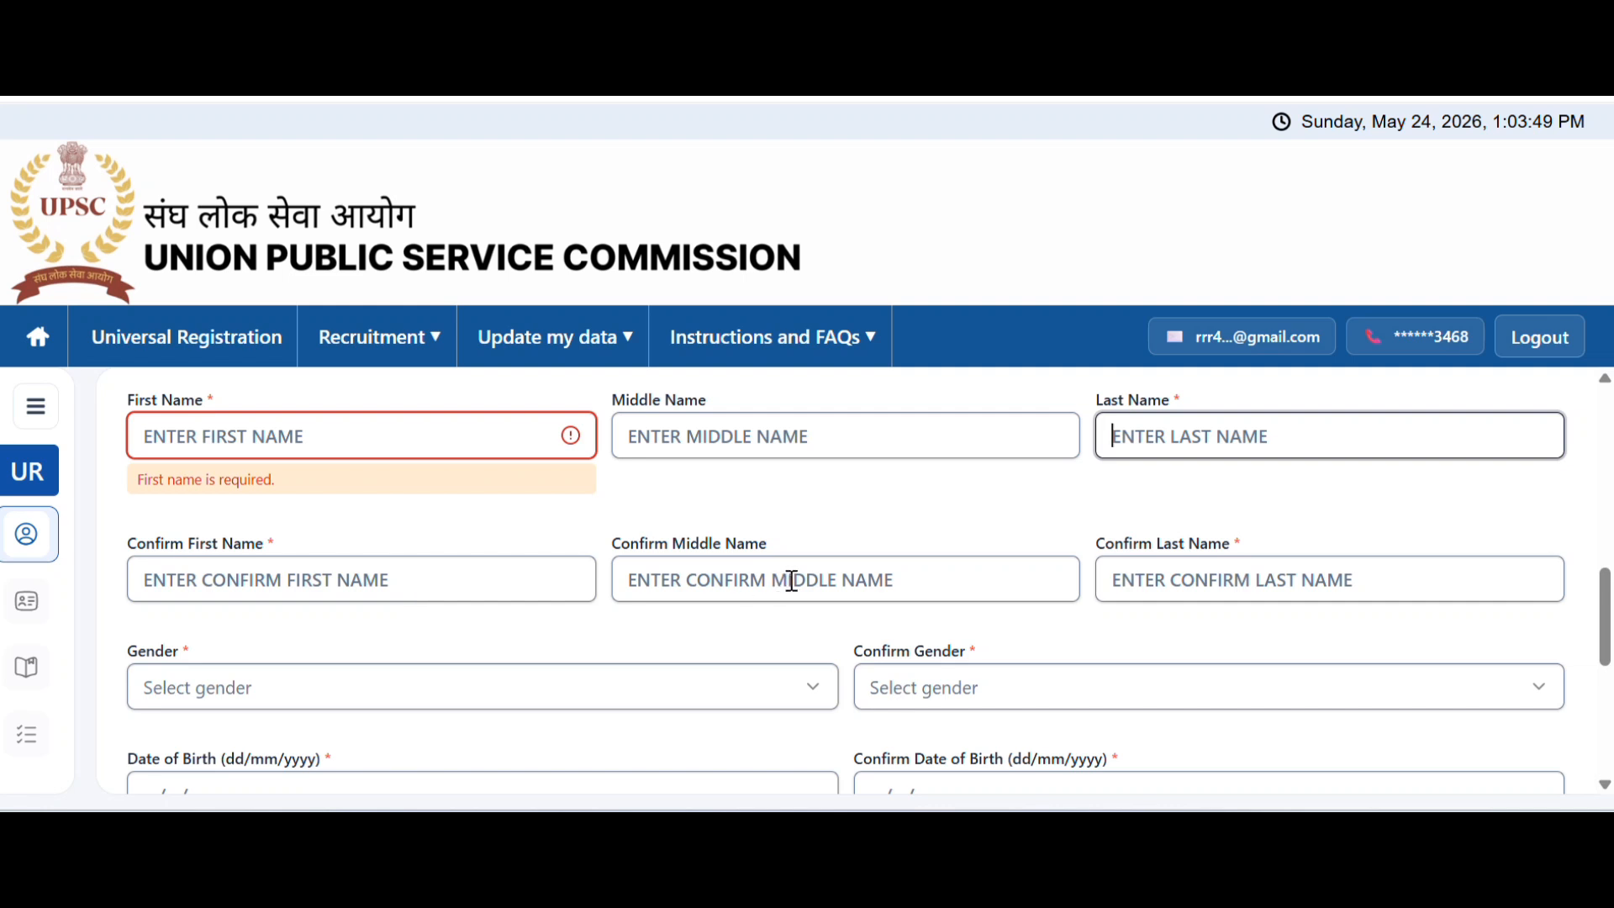
Set the Gender field of the Identity Profile to Male
{"action": "scroll", "coordinate": [976, 551], "scroll_direction": "down", "scroll_amount": 4}
{"action": "left_click", "coordinate": [603, 430]}
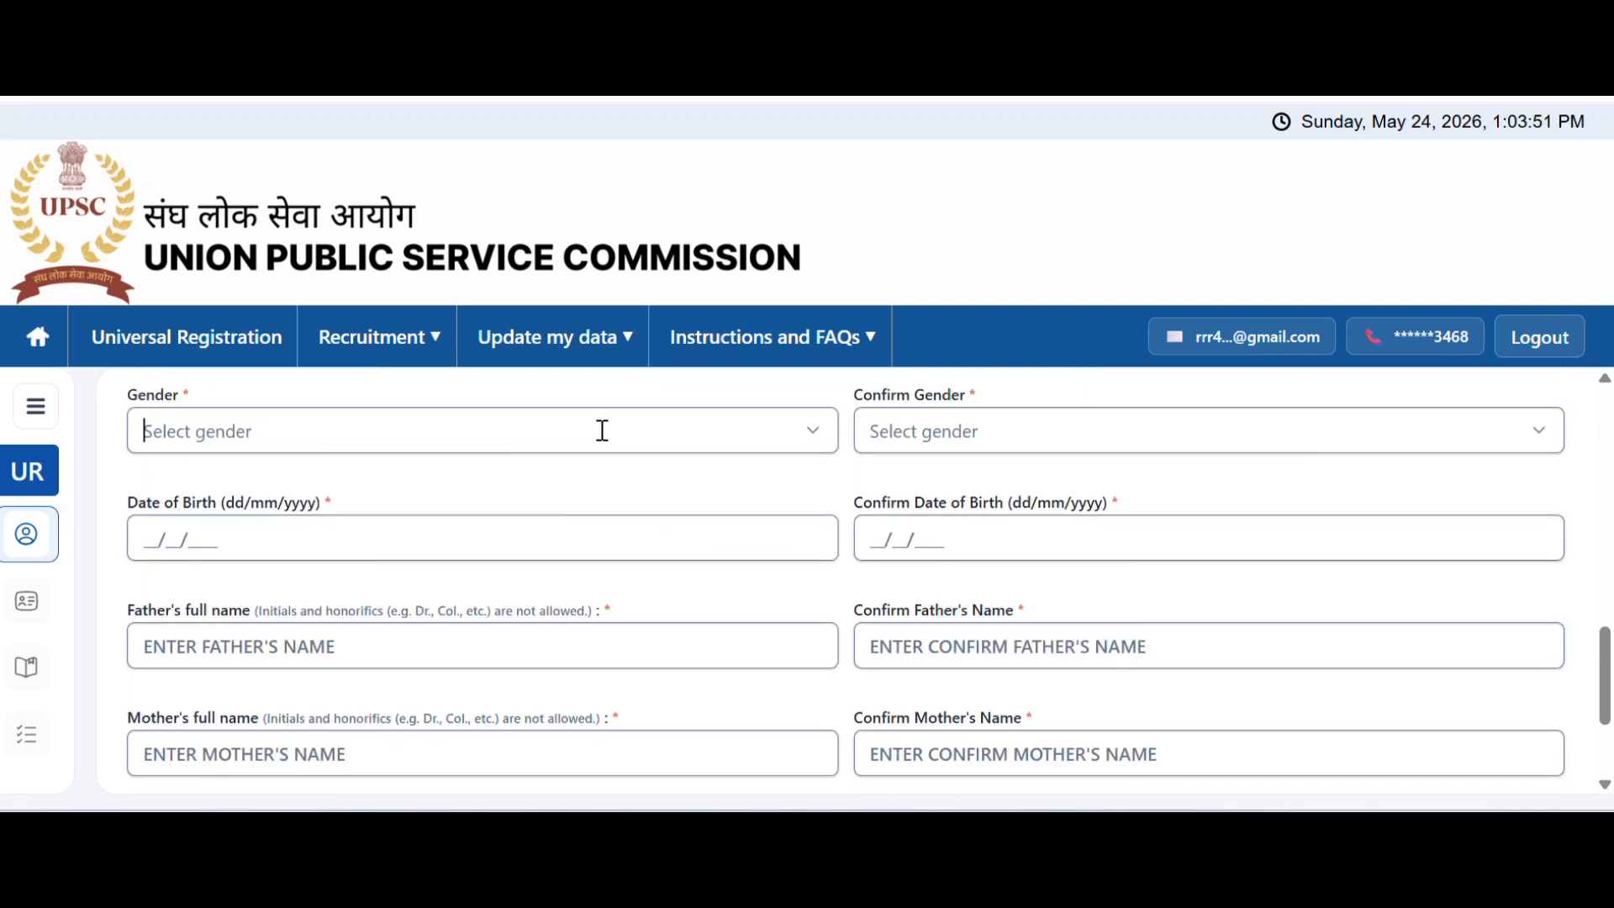
{"action": "left_click", "coordinate": [364, 496]}
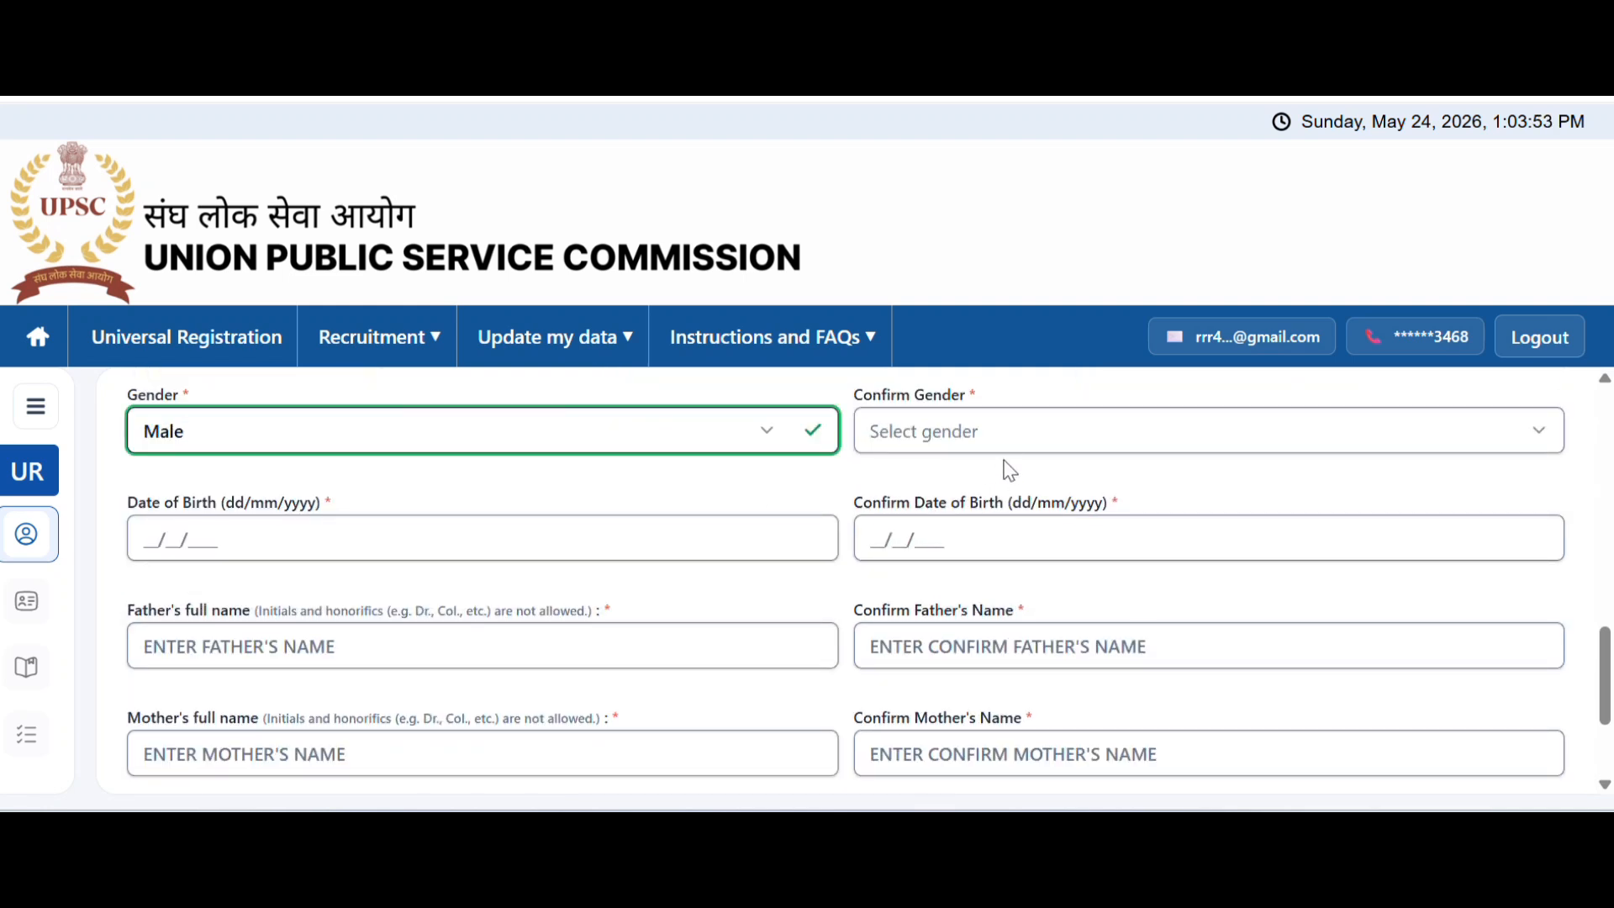
Set the Confirm Gender field of the Identity Profile to Male
{"action": "left_click", "coordinate": [1009, 438]}
{"action": "left_click", "coordinate": [930, 579]}
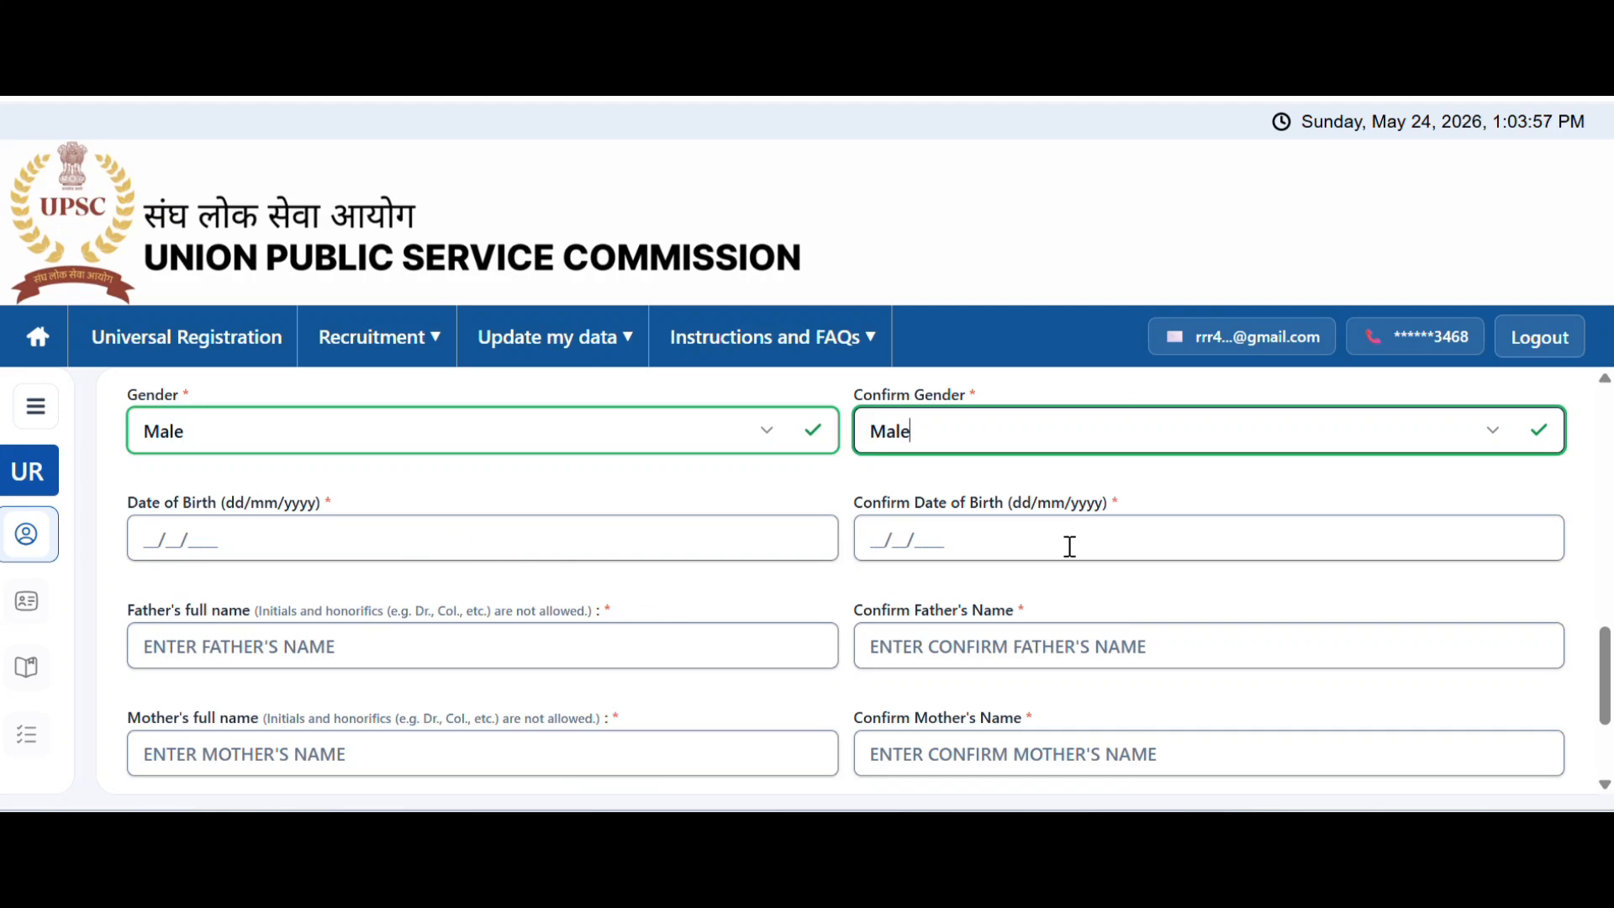
Submit the completed Identity Profile details and proceed to the Aadhaar / Photo ID section
{"action": "scroll", "coordinate": [1016, 555], "scroll_direction": "down", "scroll_amount": 2}
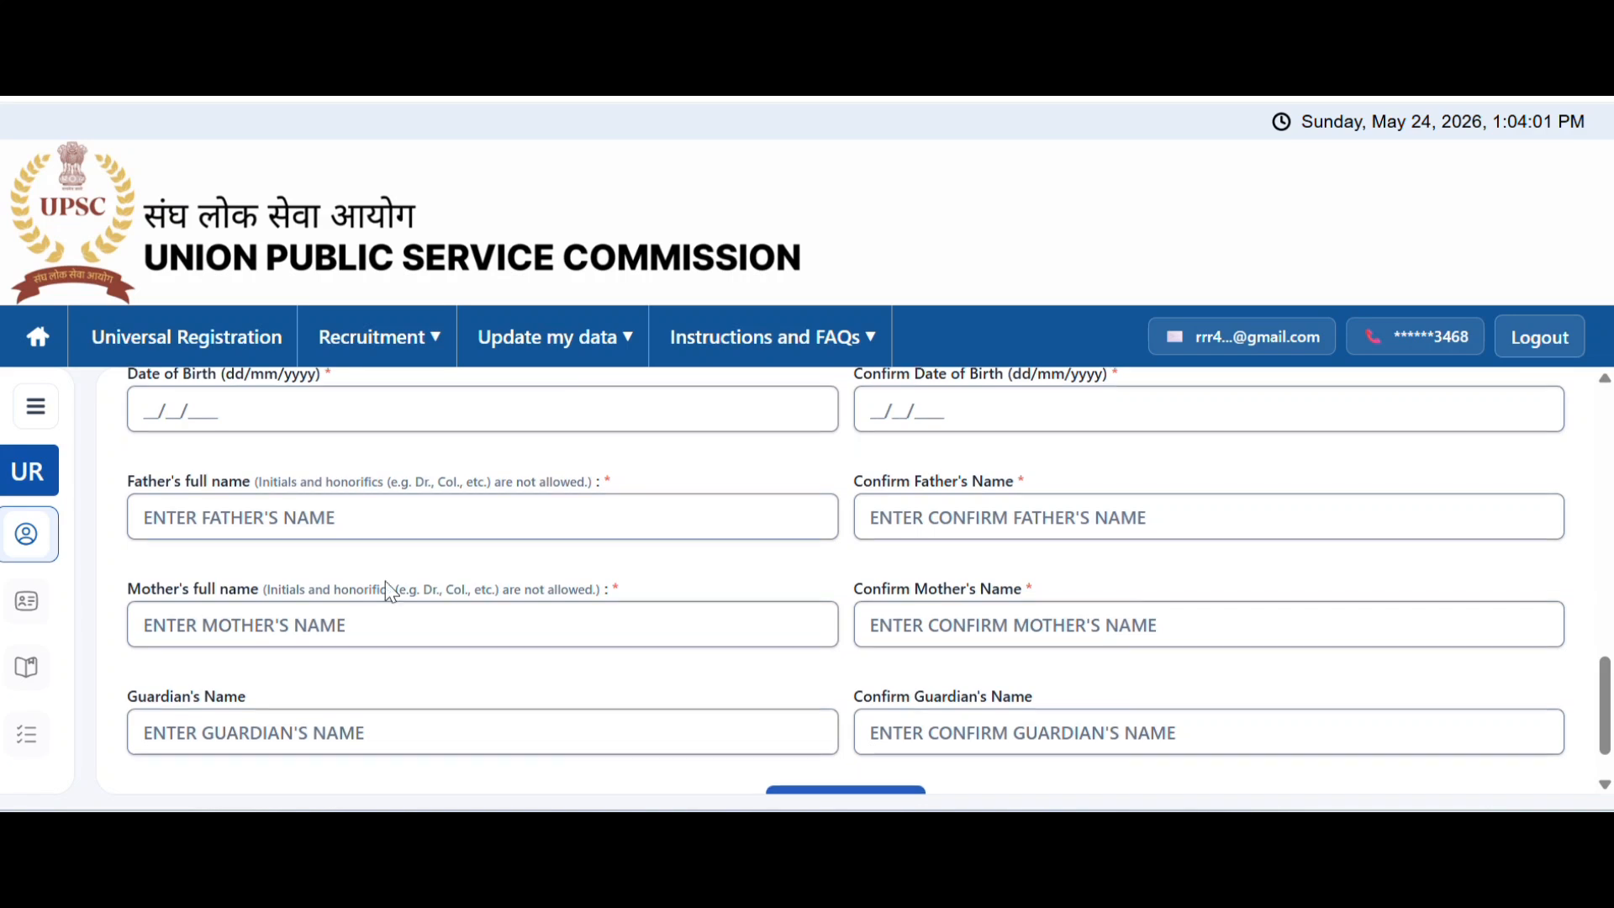
{"action": "scroll", "coordinate": [385, 582], "scroll_direction": "down", "scroll_amount": 1}
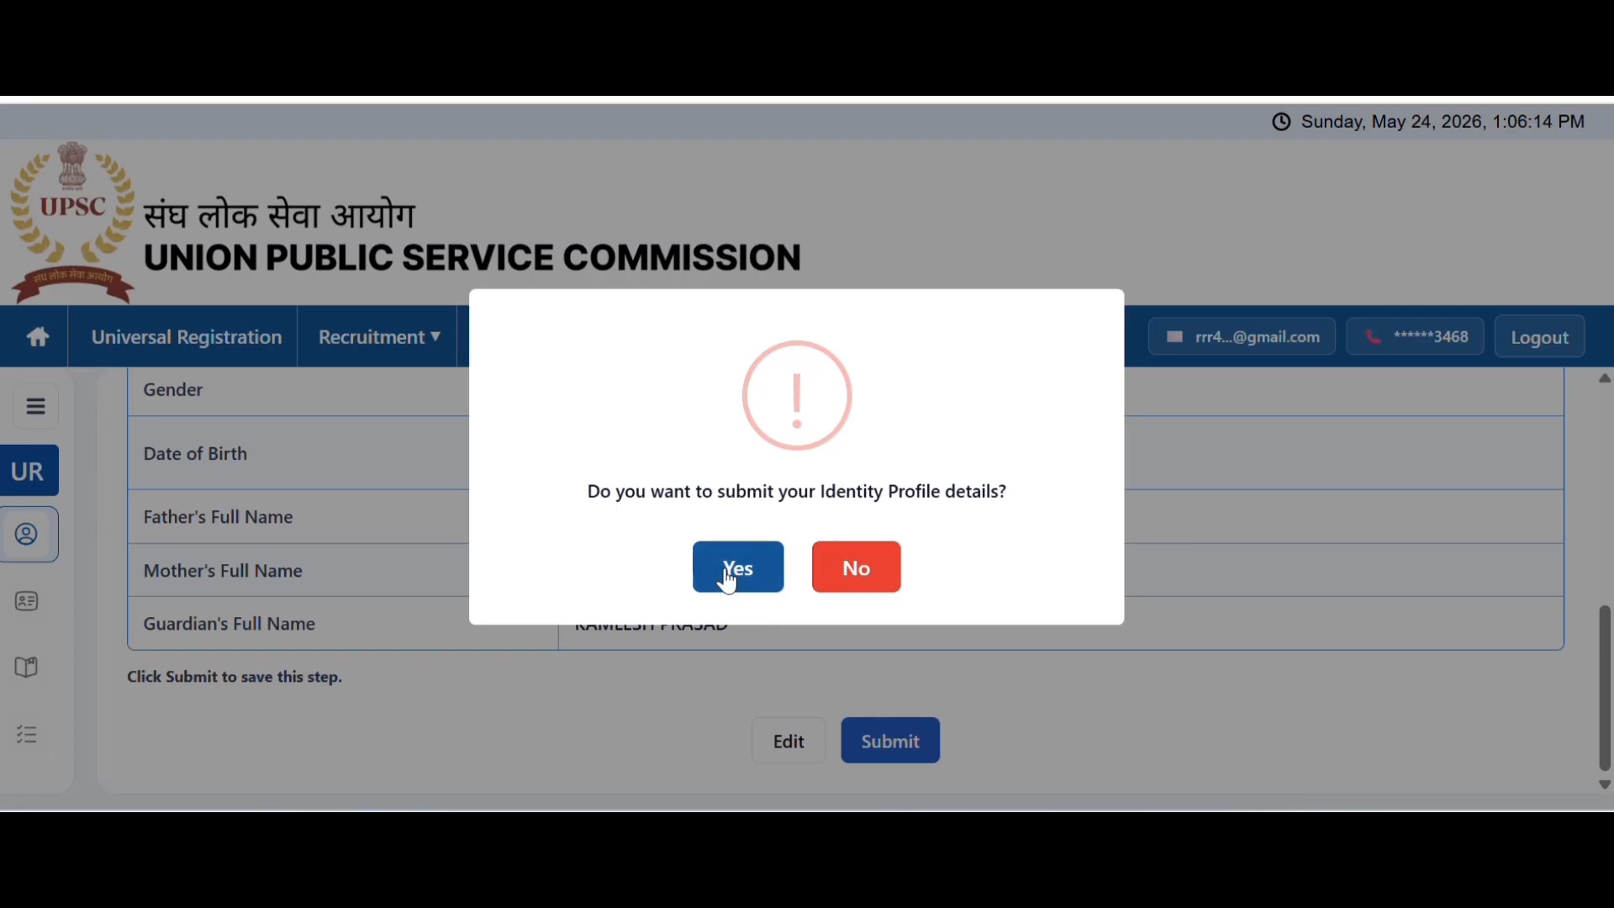
{"action": "left_click", "coordinate": [727, 572]}
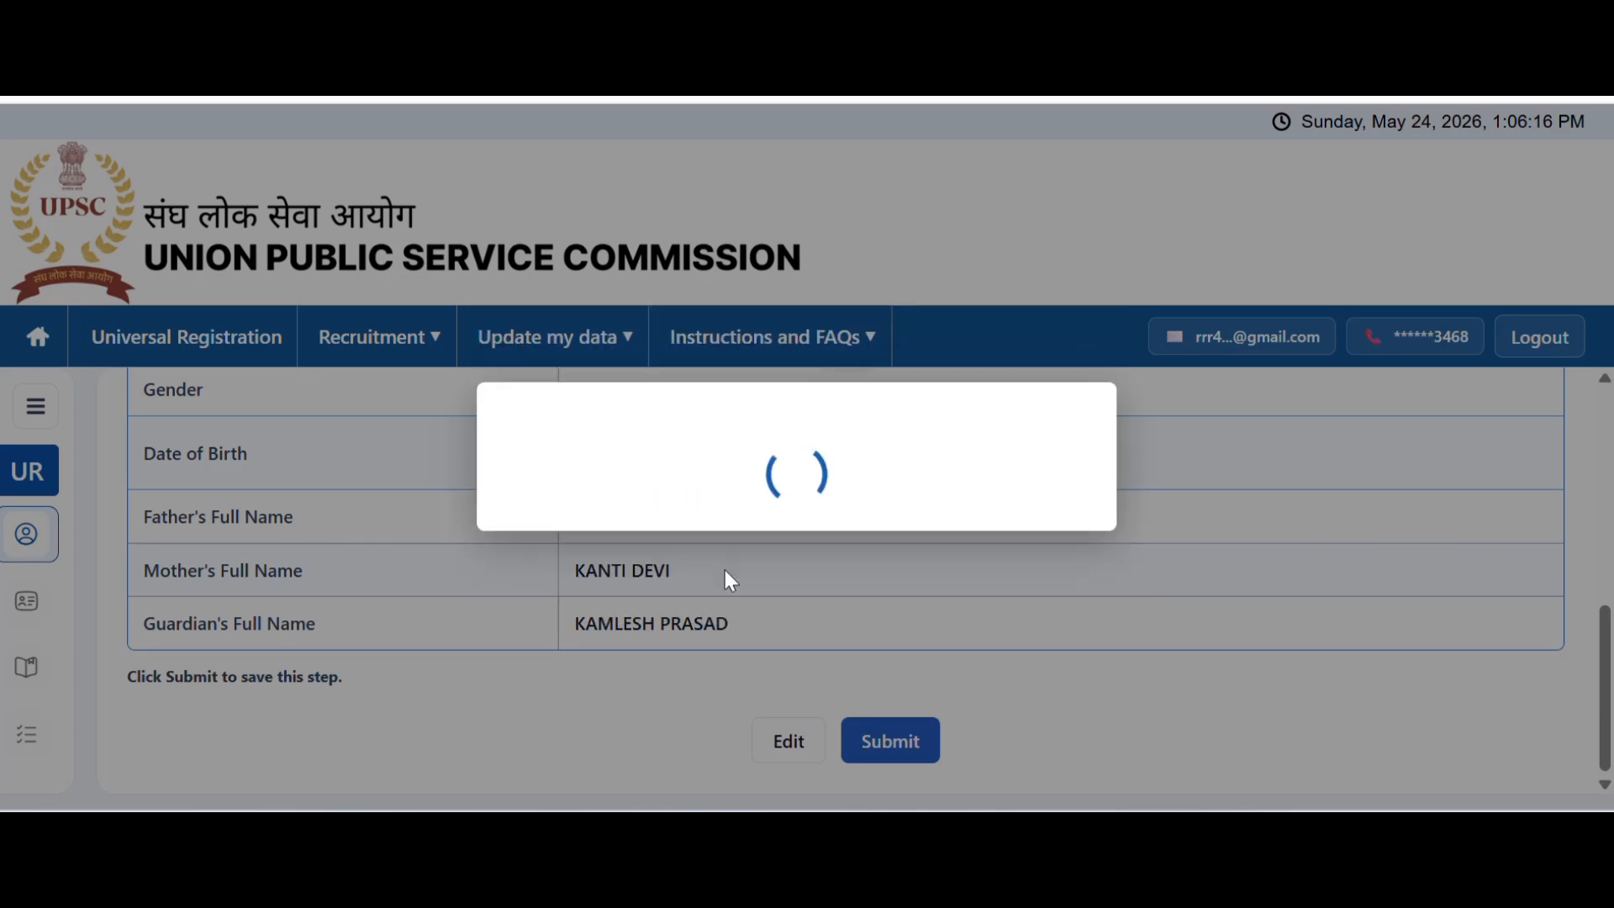
{"action": "left_click", "coordinate": [798, 647]}
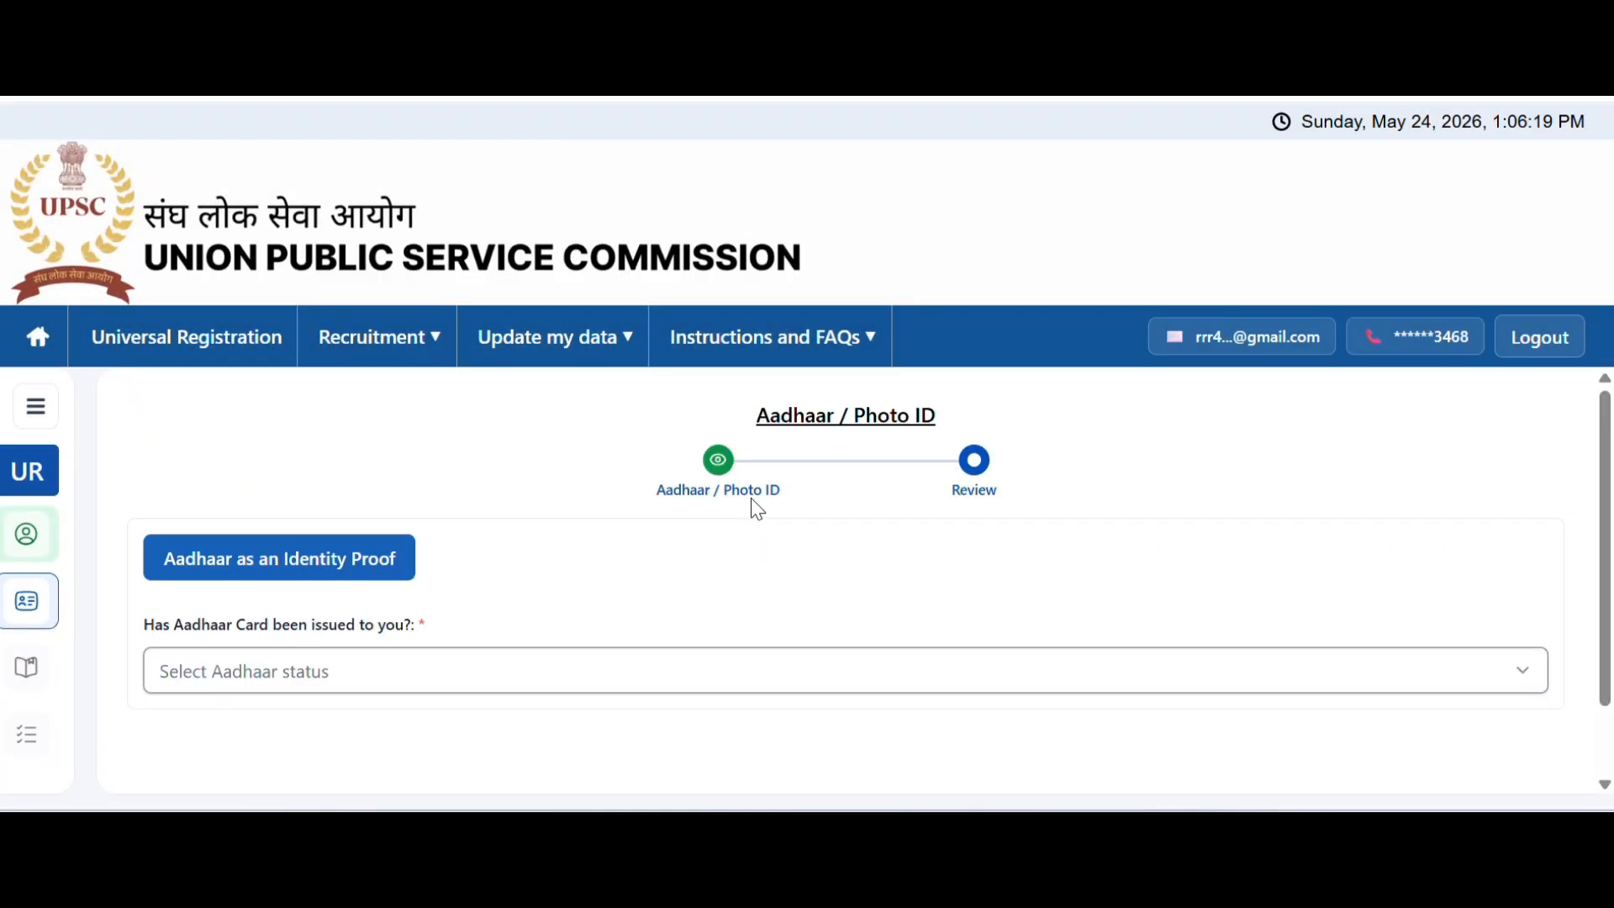
Set the Aadhaar status to "Yes, I have been issued Aadhaar card and consent to proceed for verification" and accept the consent declaration
{"action": "scroll", "coordinate": [561, 522], "scroll_direction": "down", "scroll_amount": 1}
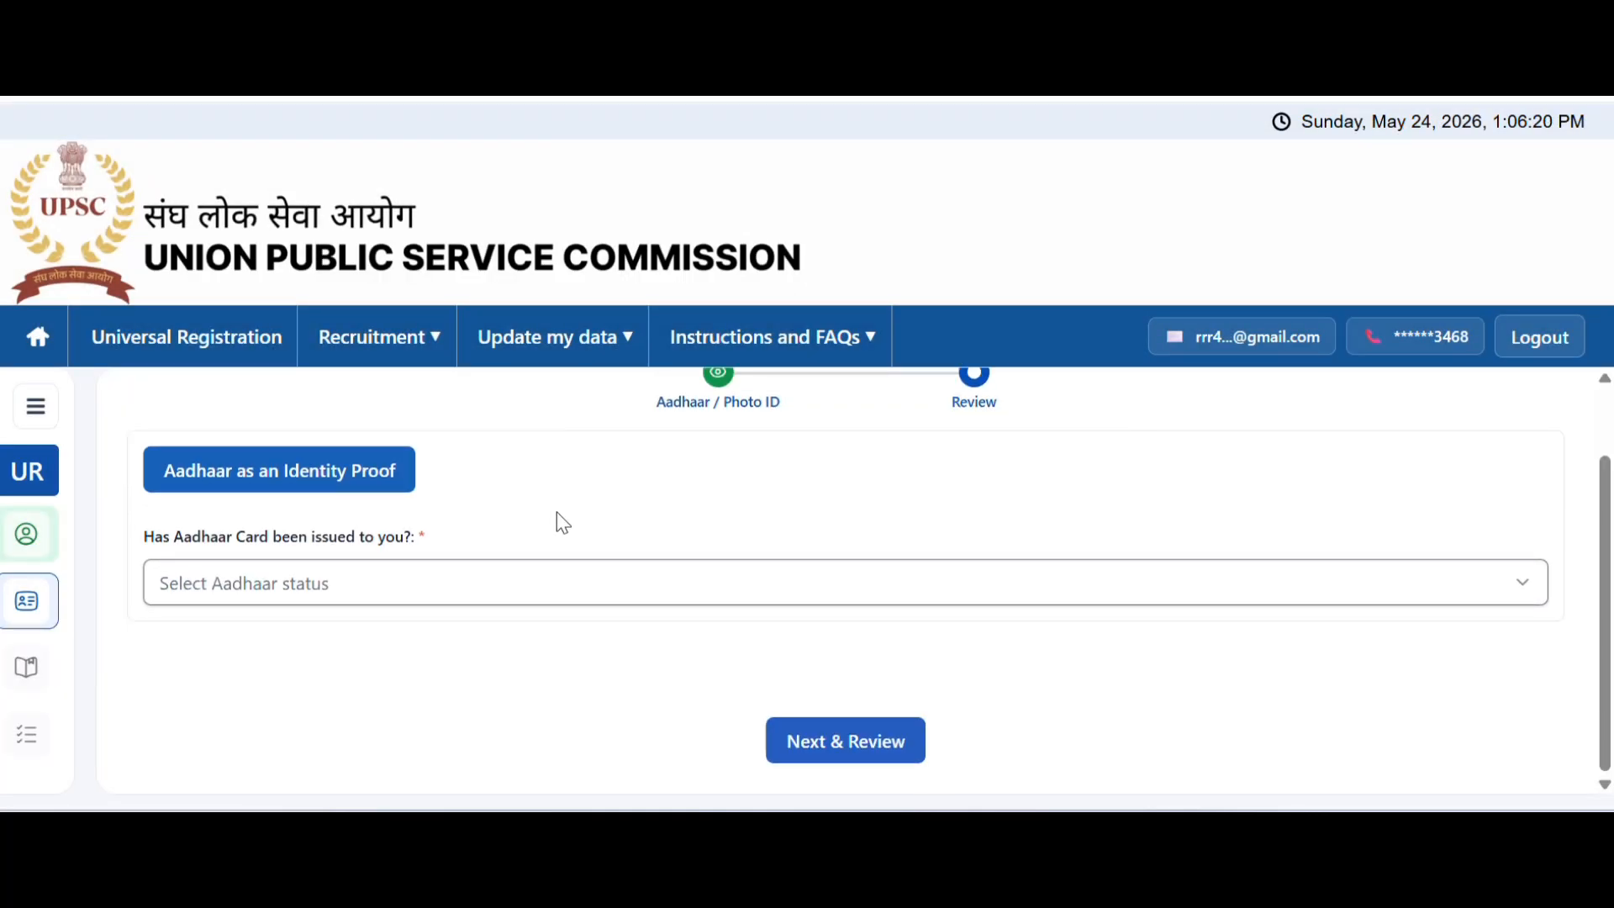
{"action": "left_click", "coordinate": [758, 583]}
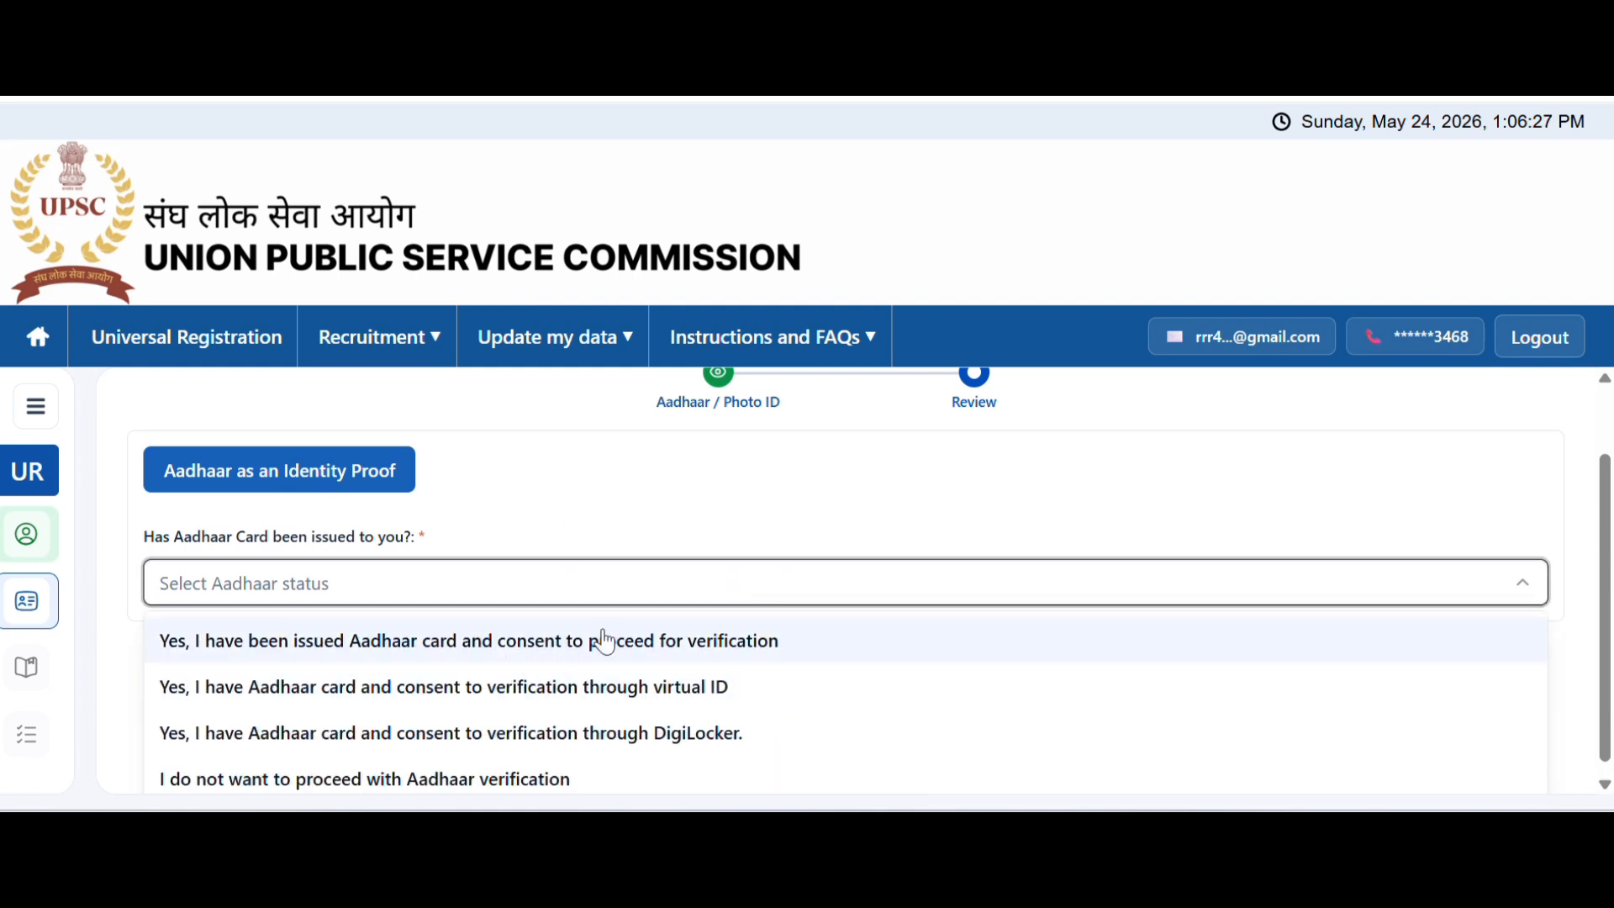
{"action": "left_click", "coordinate": [744, 641]}
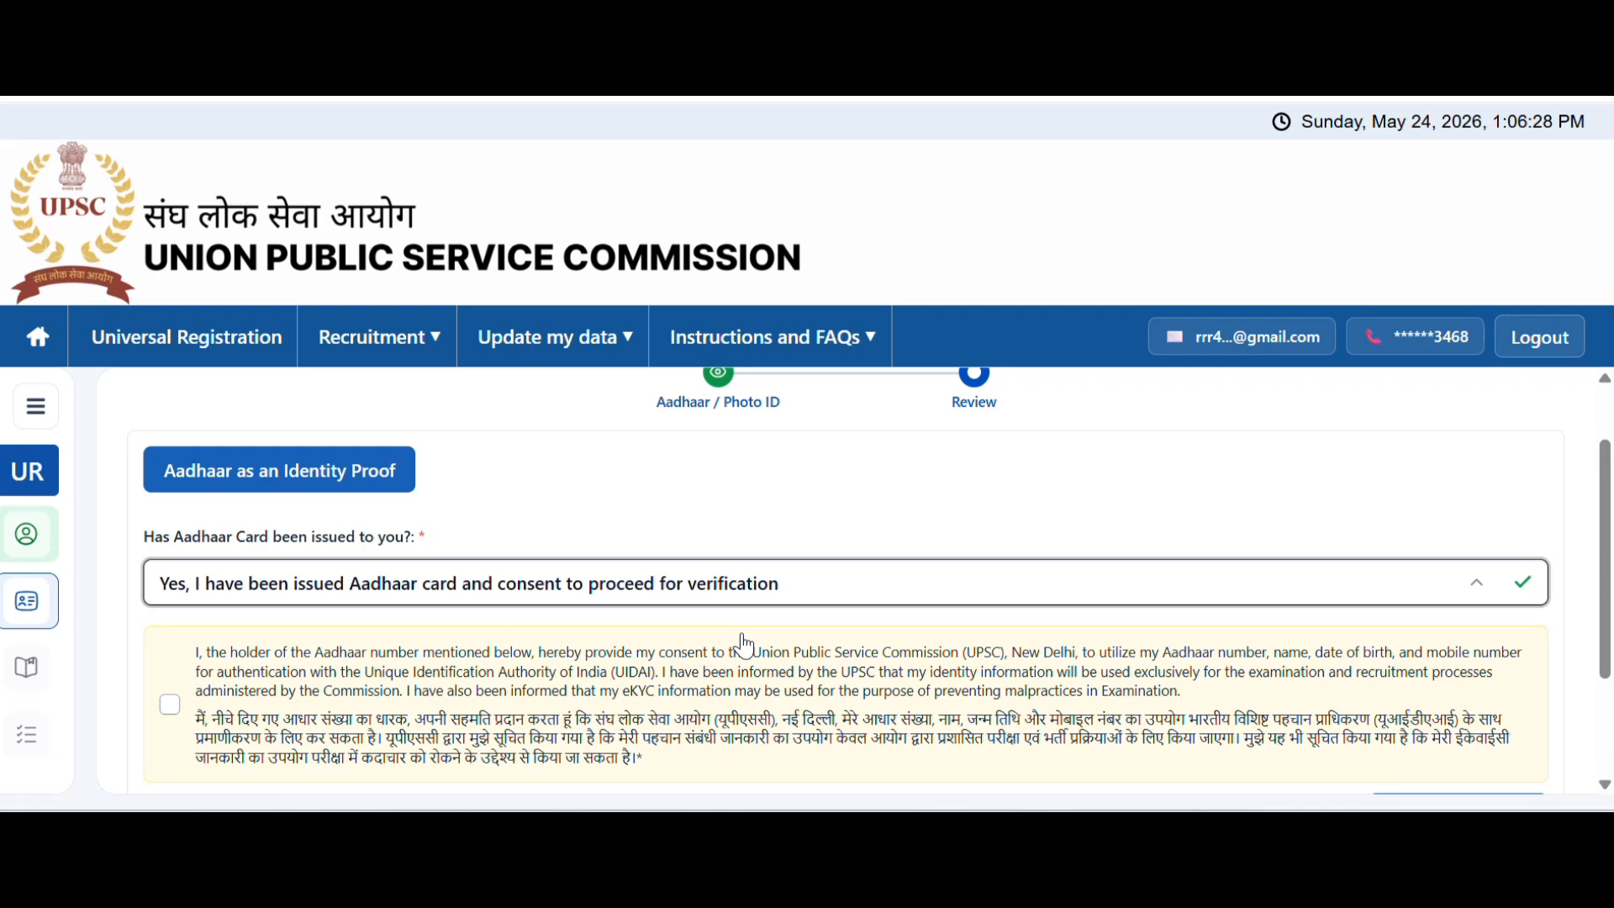
{"action": "scroll", "coordinate": [715, 571], "scroll_direction": "down", "scroll_amount": 2}
{"action": "left_click", "coordinate": [180, 577]}
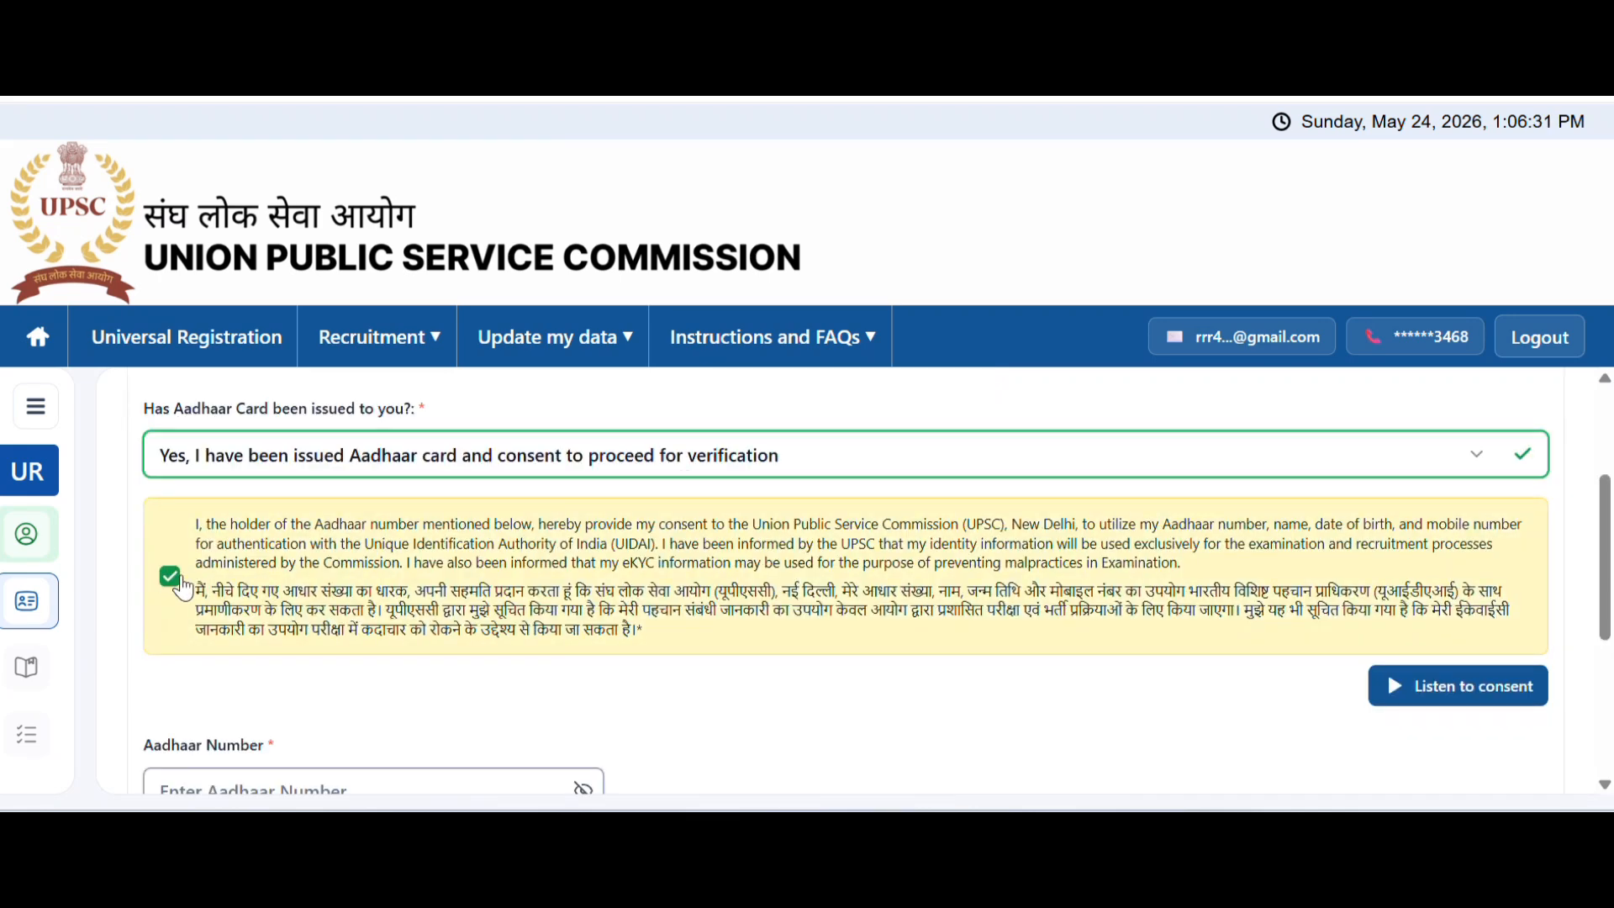
Enter the Aadhaar number and the CAPTCHA, and request the Aadhaar OTP without saving the credentials in the browser
{"action": "scroll", "coordinate": [715, 610], "scroll_direction": "down", "scroll_amount": 3}
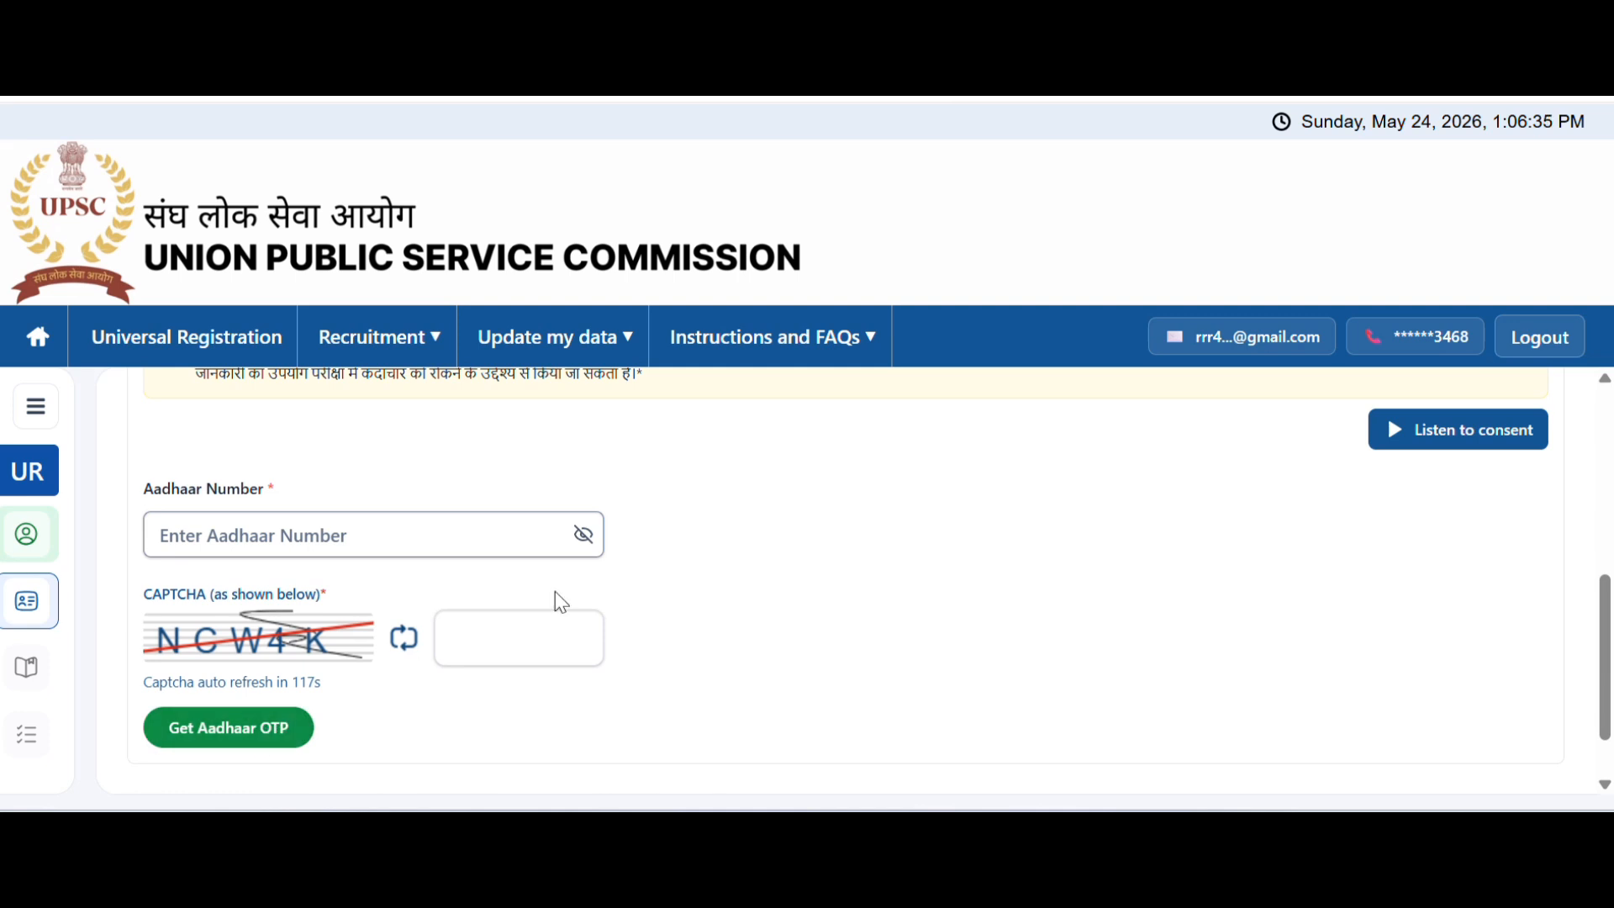
{"action": "scroll", "coordinate": [843, 525], "scroll_direction": "down", "scroll_amount": 1}
{"action": "scroll", "coordinate": [835, 521], "scroll_direction": "up", "scroll_amount": 2}
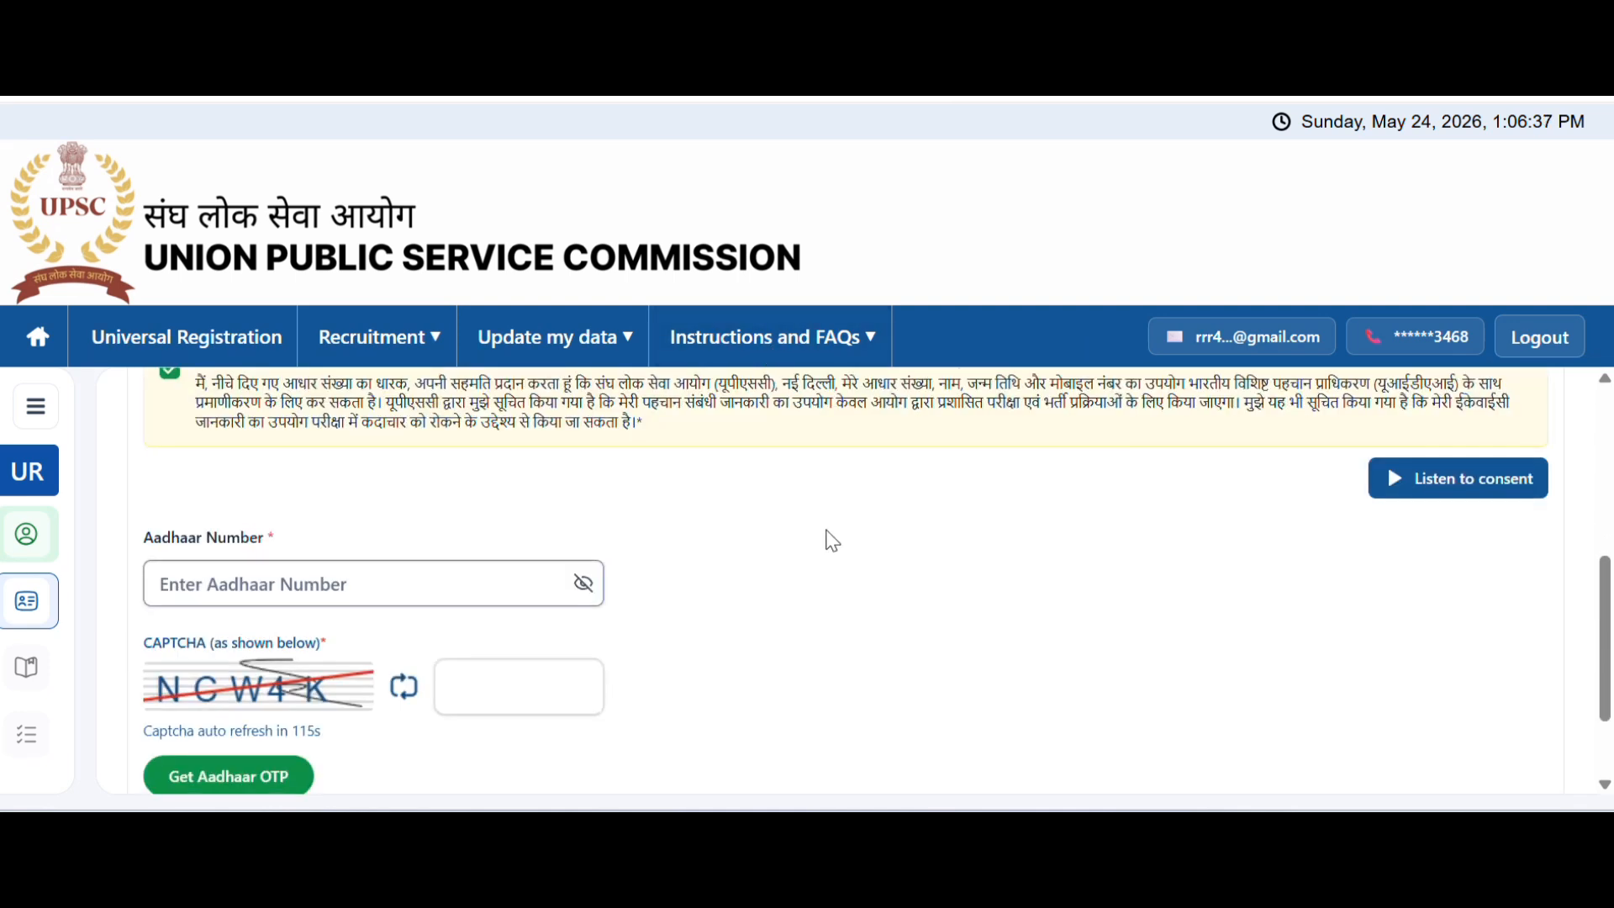
{"action": "scroll", "coordinate": [828, 525], "scroll_direction": "down", "scroll_amount": 2}
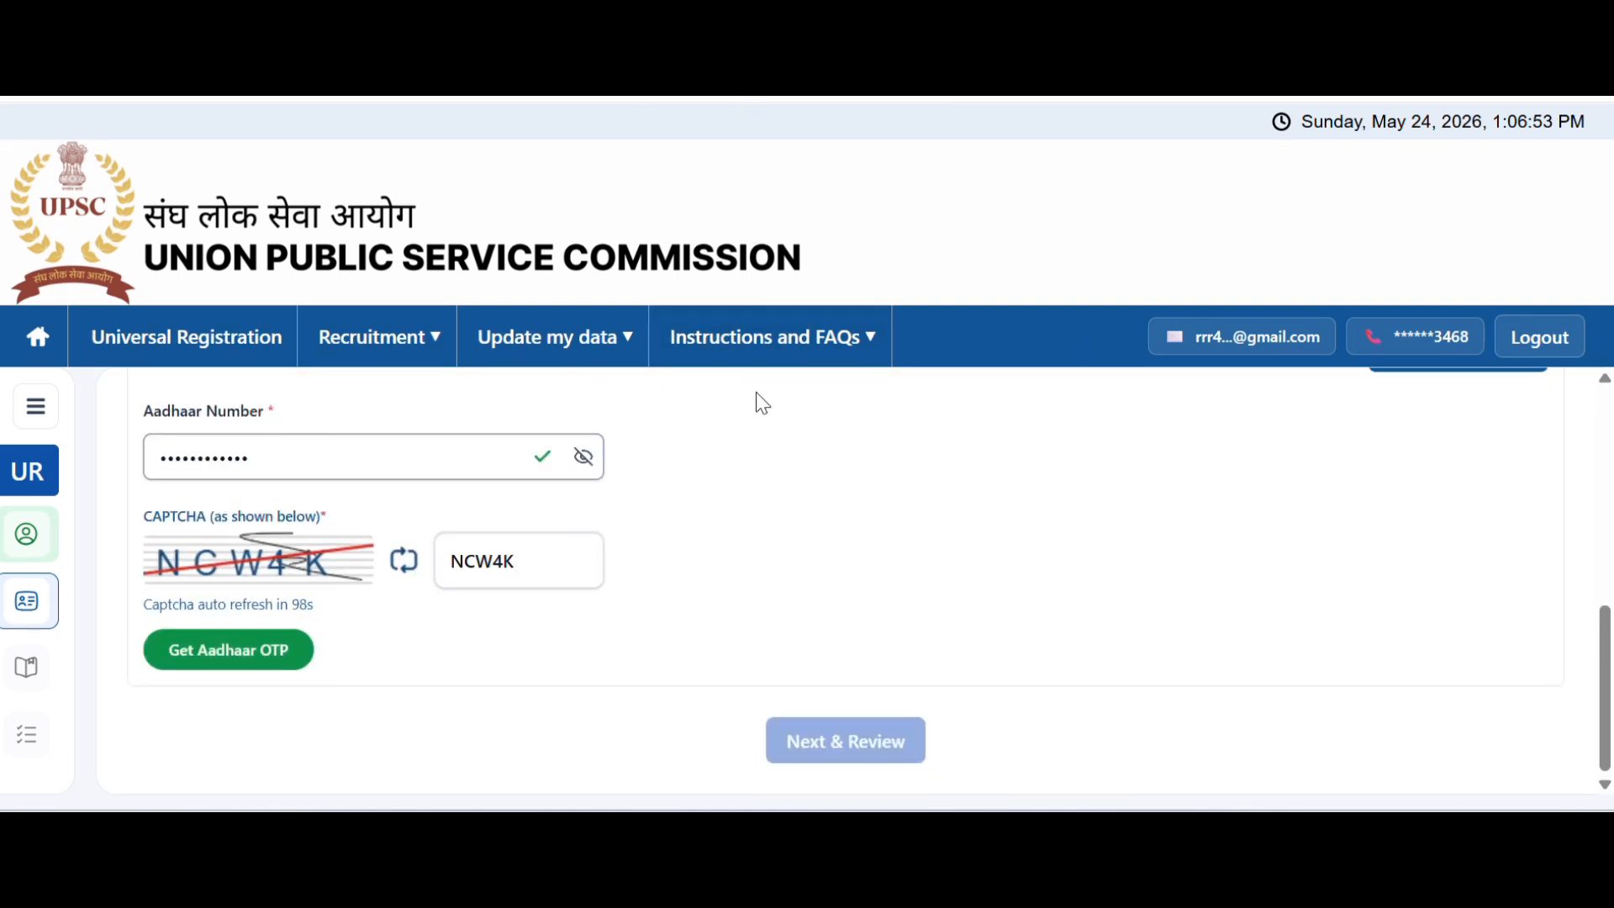
{"action": "left_click", "coordinate": [217, 668]}
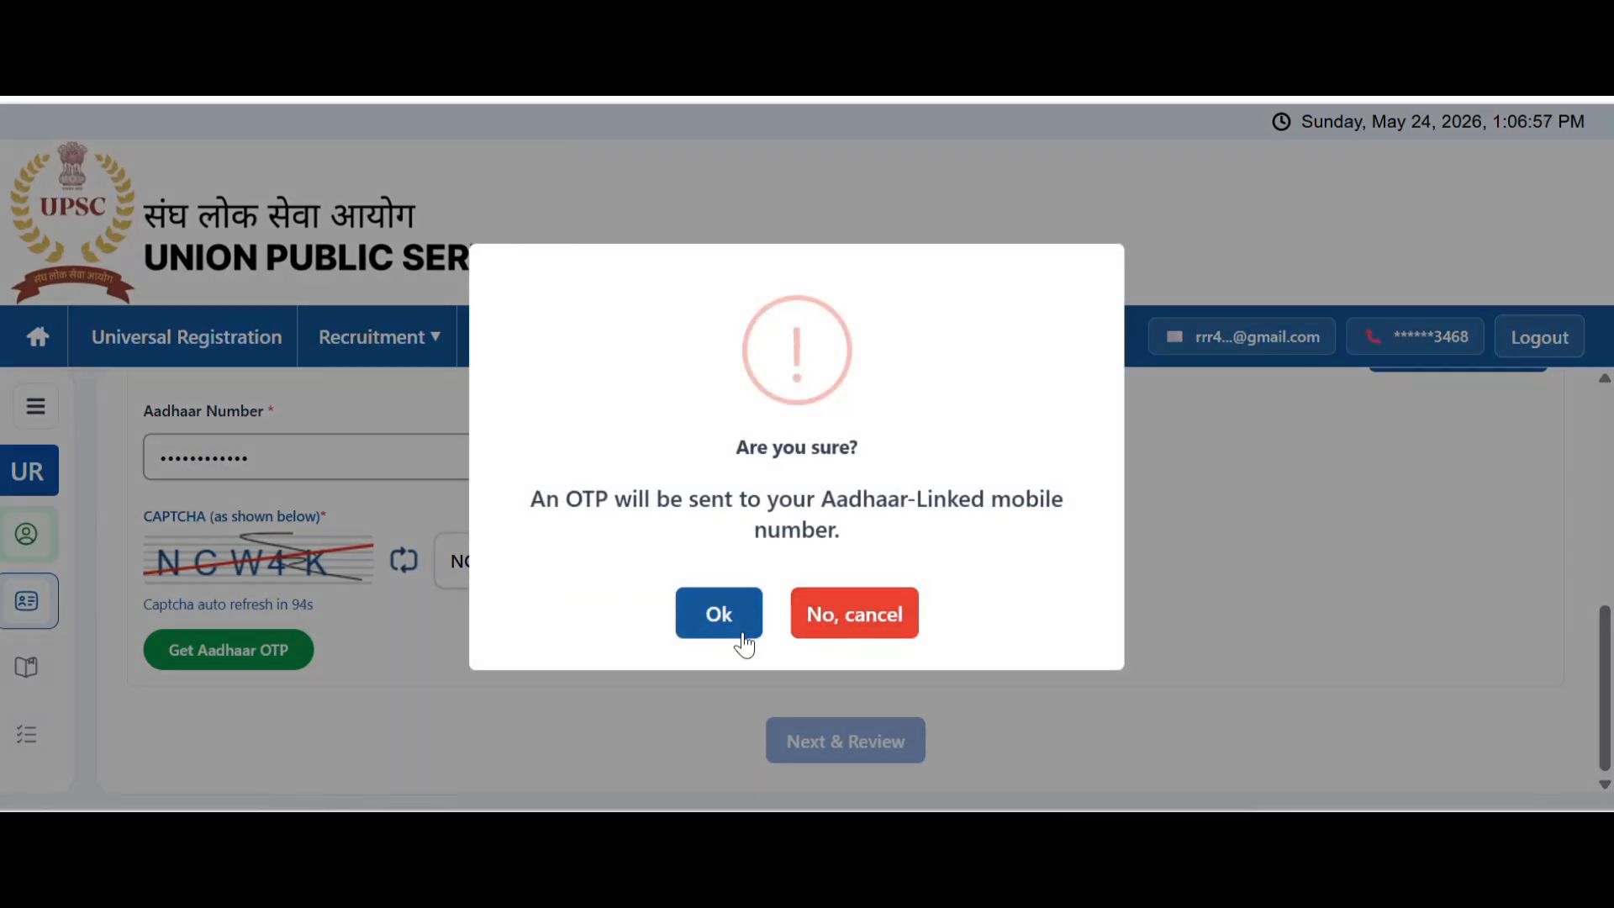
{"action": "left_click", "coordinate": [736, 637]}
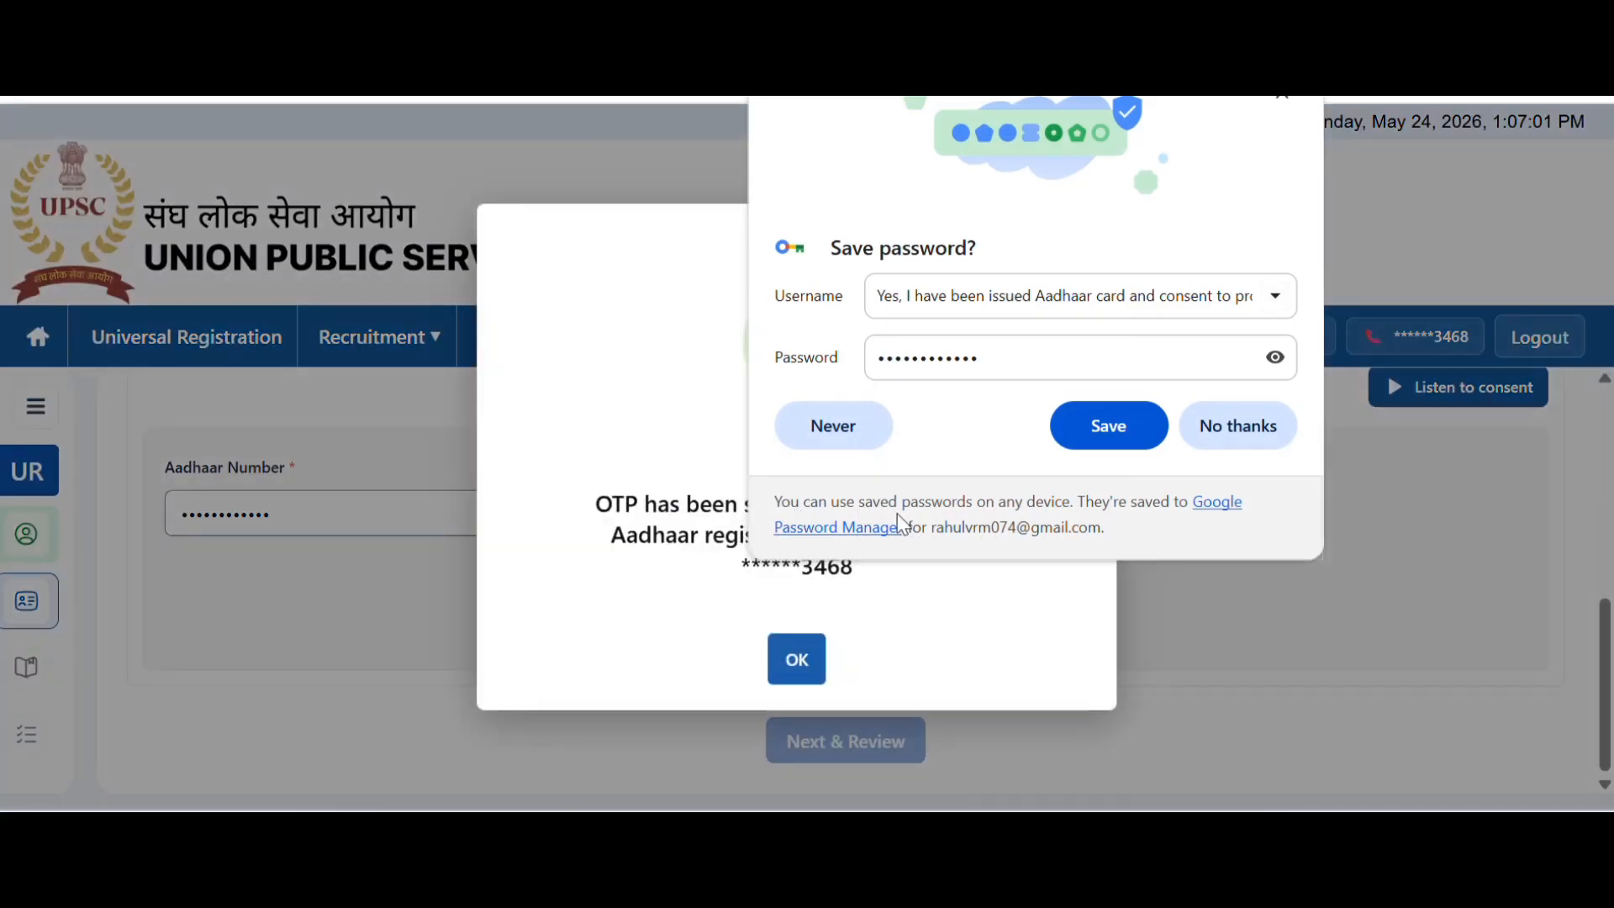
{"action": "left_click", "coordinate": [1224, 425]}
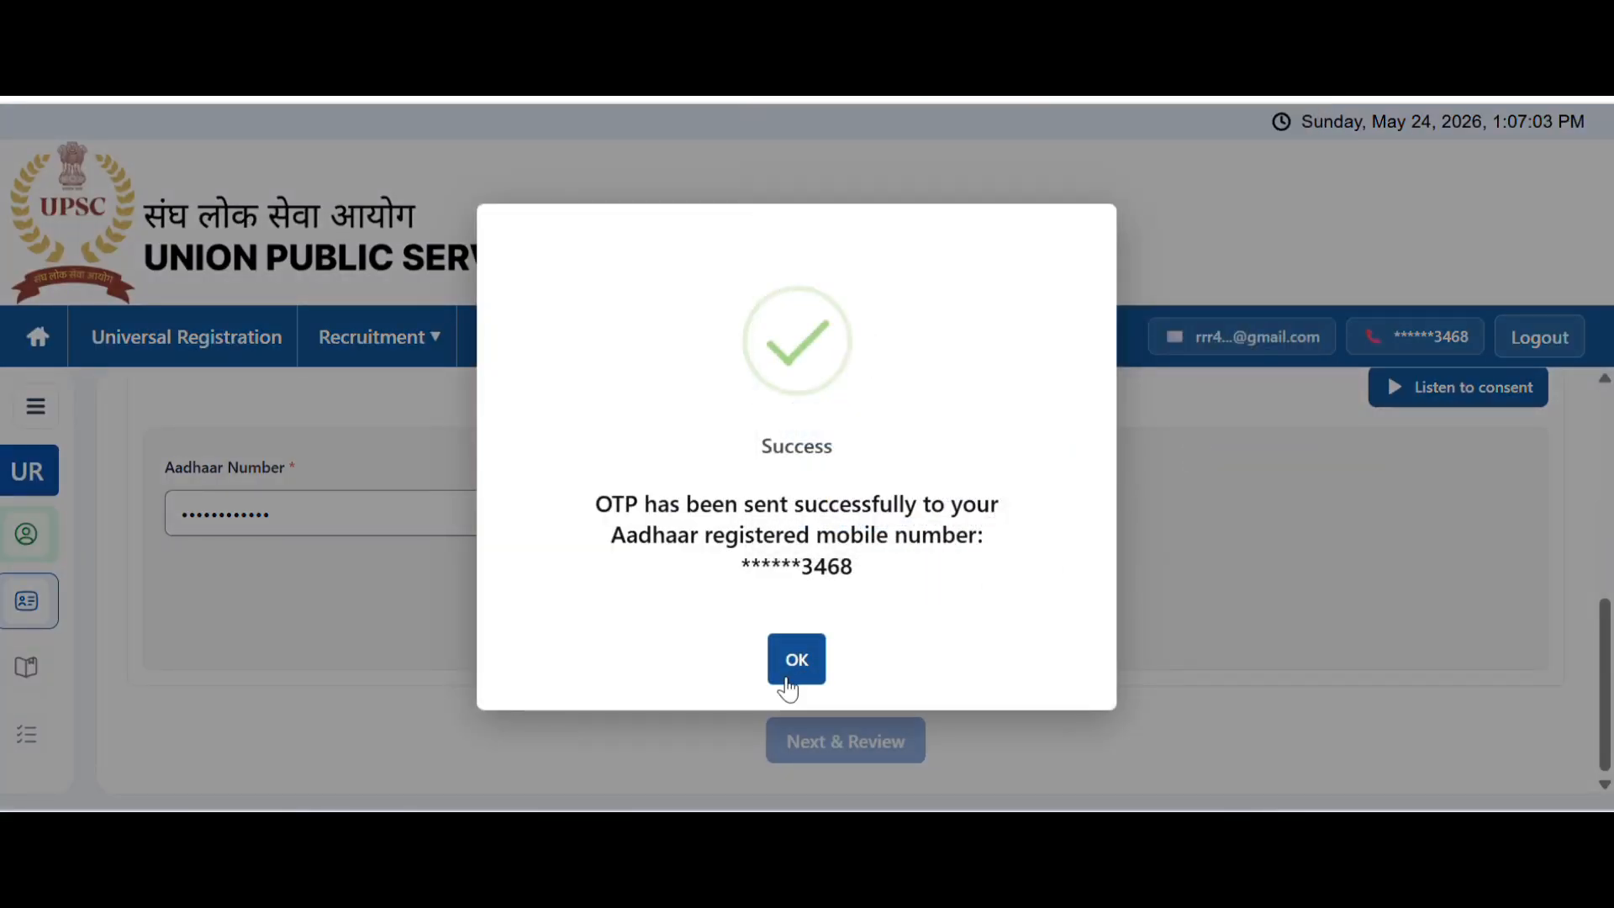
{"action": "left_click", "coordinate": [794, 665]}
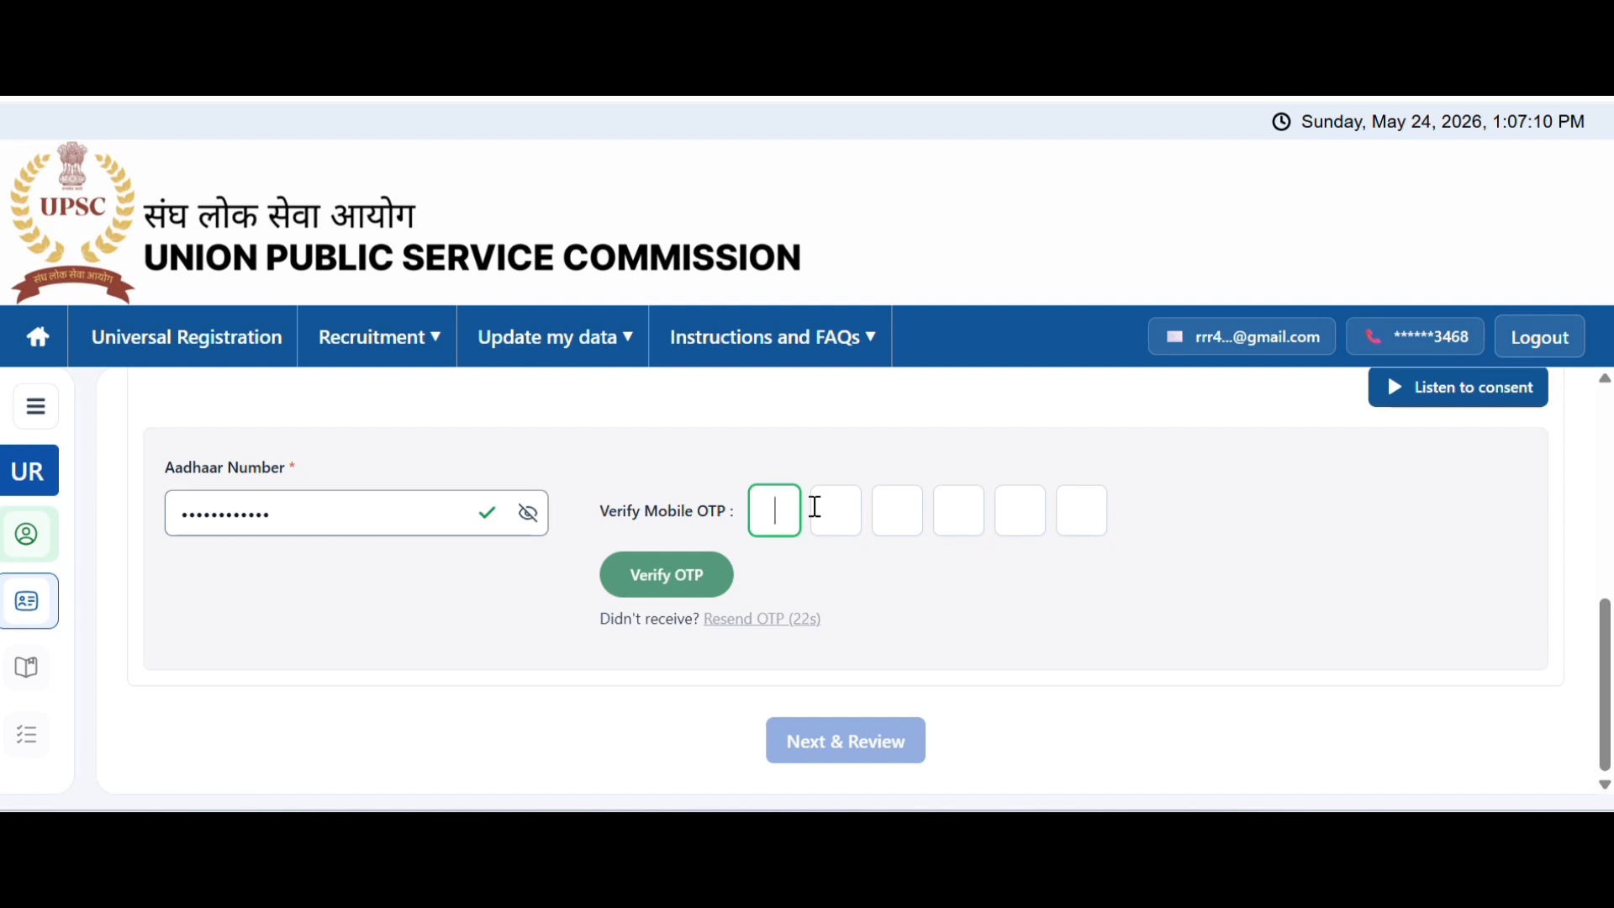
Enter the mobile OTP for the Aadhaar number and confirm its verification
{"action": "type", "text": "•••"}
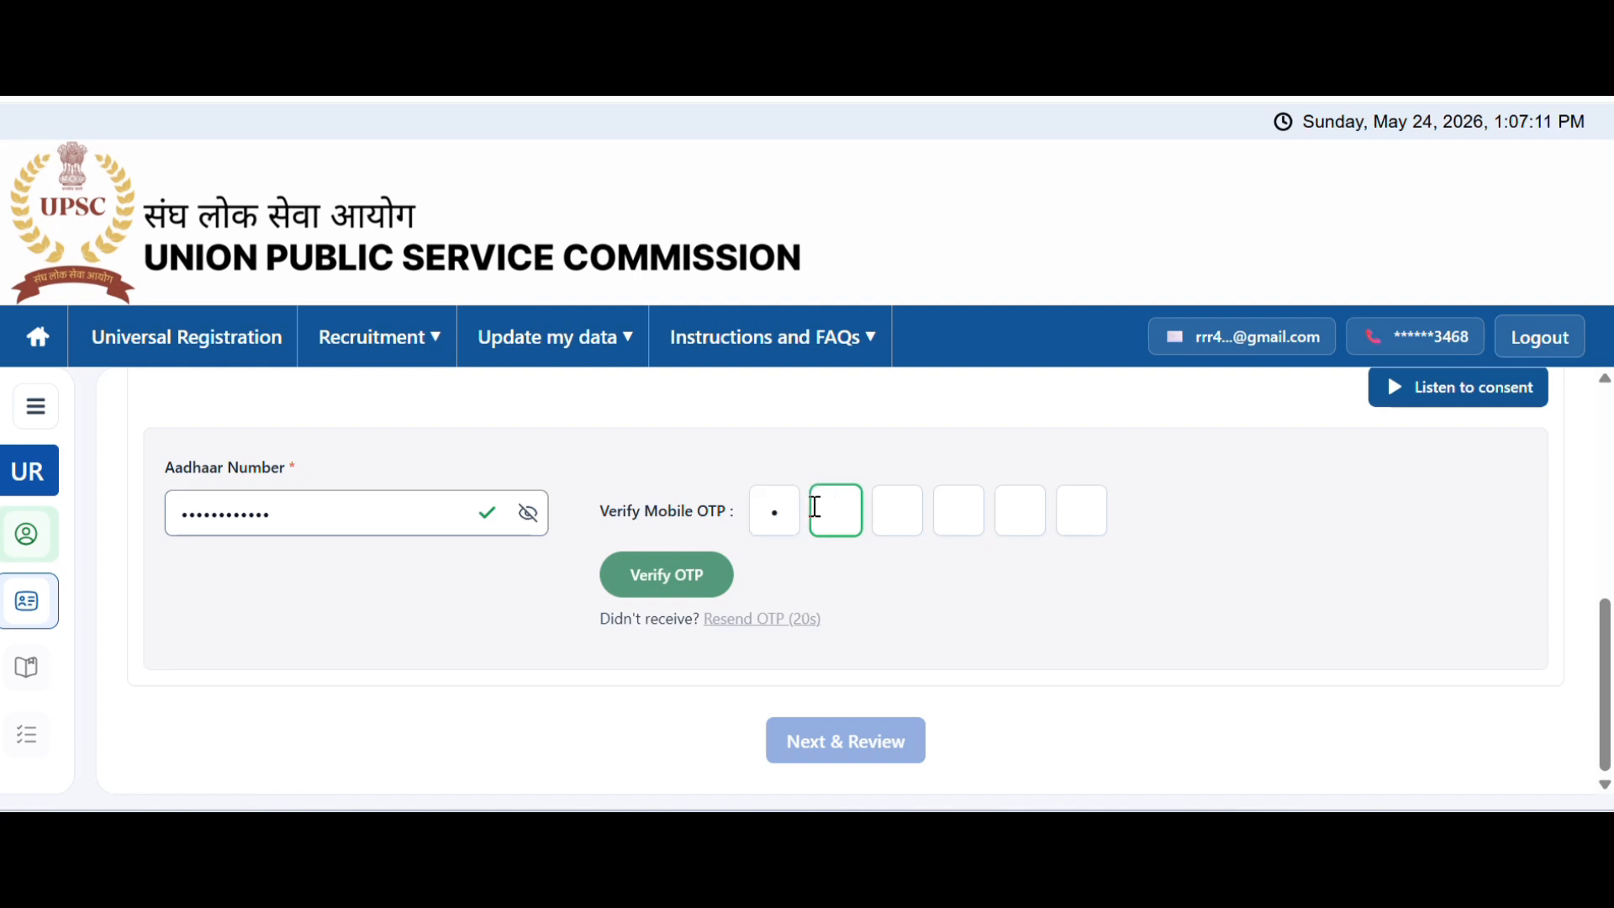
{"action": "type", "text": "•••"}
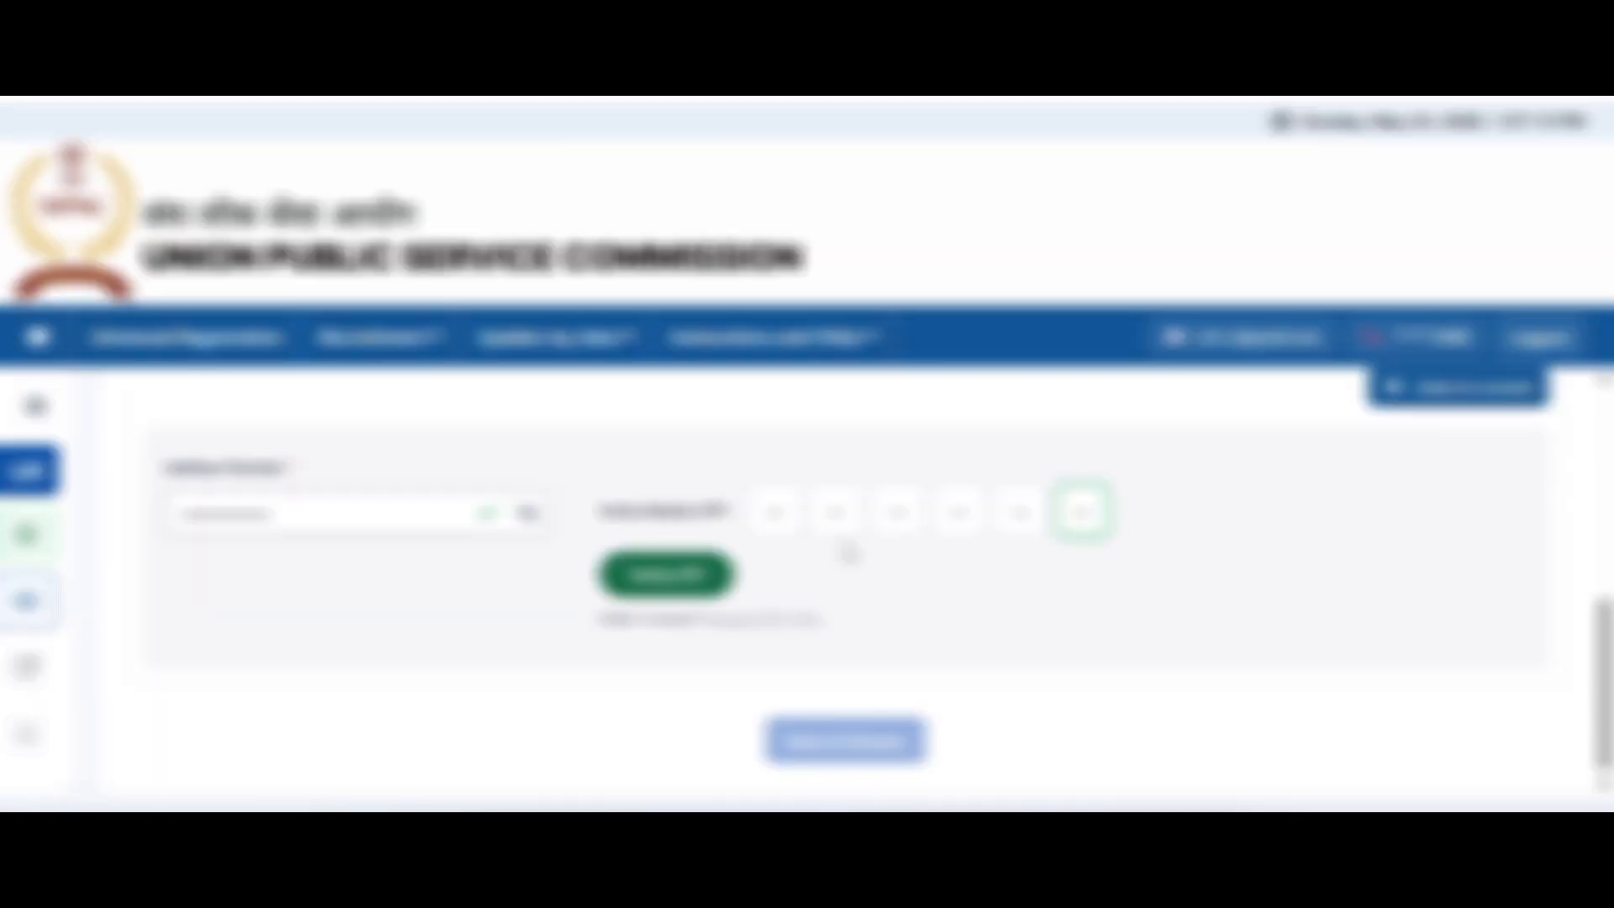
{"action": "left_click", "coordinate": [669, 580]}
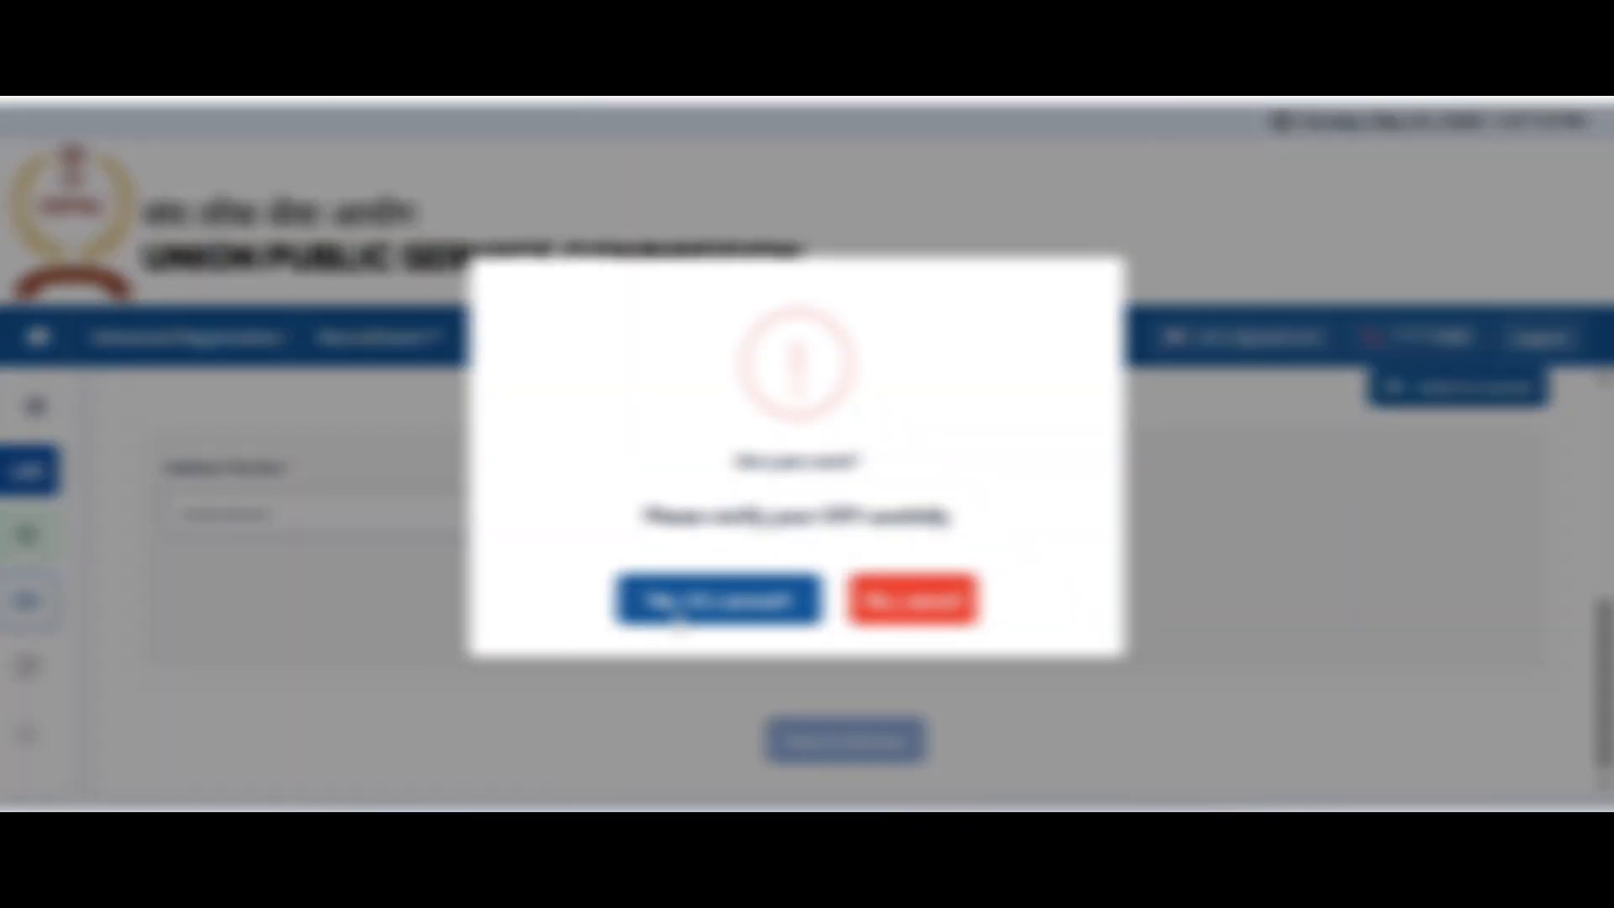
{"action": "left_click", "coordinate": [672, 603]}
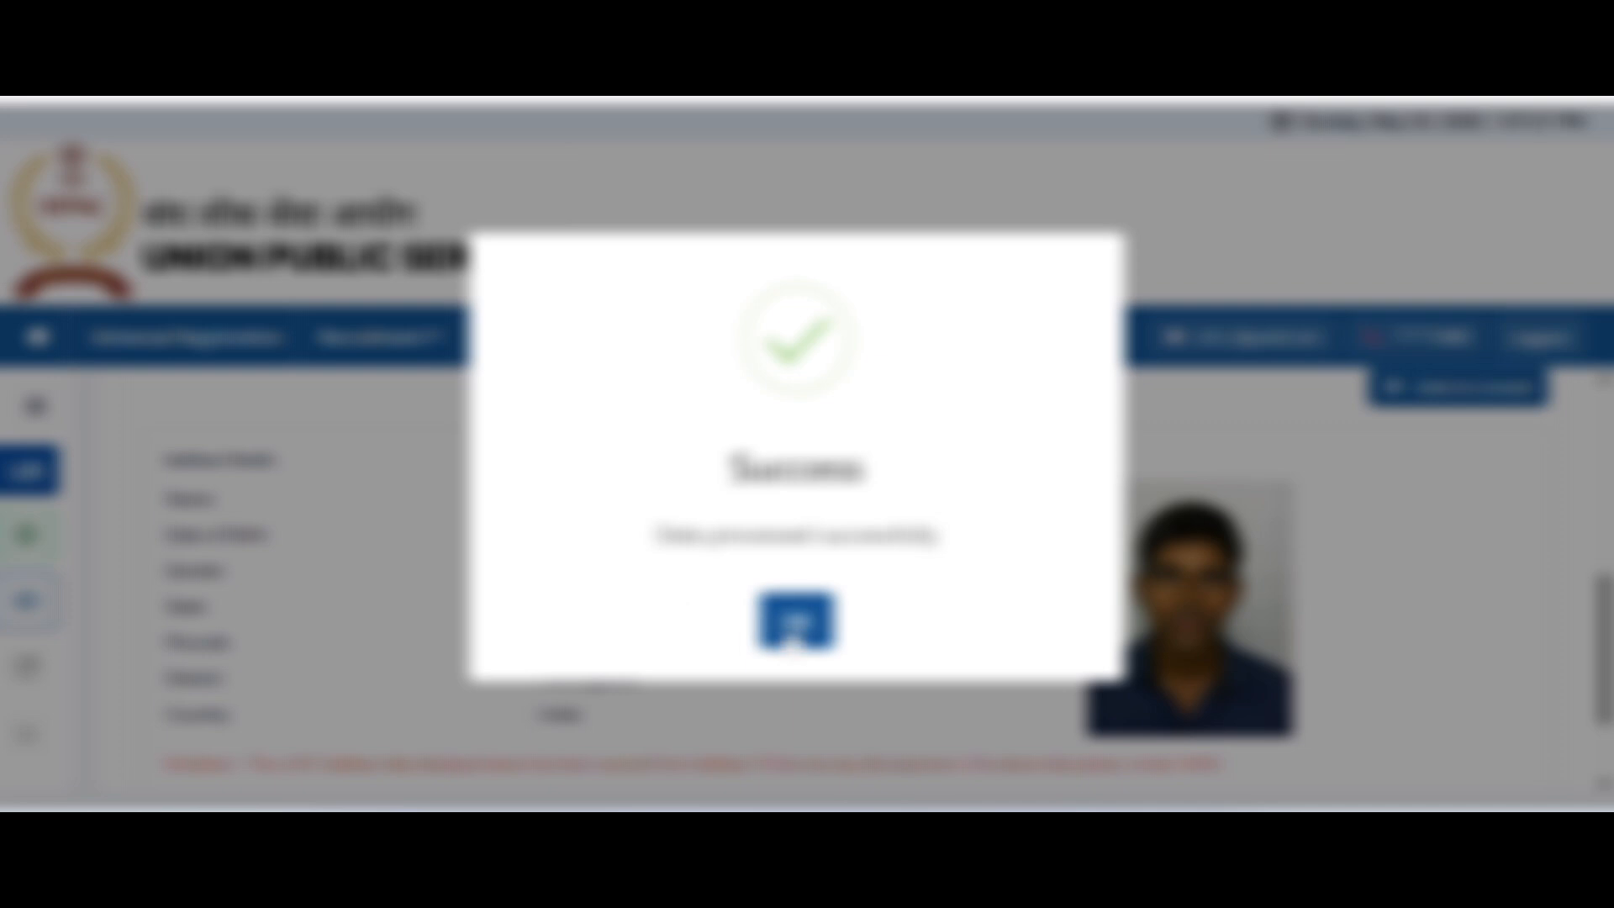
{"action": "left_click", "coordinate": [792, 637]}
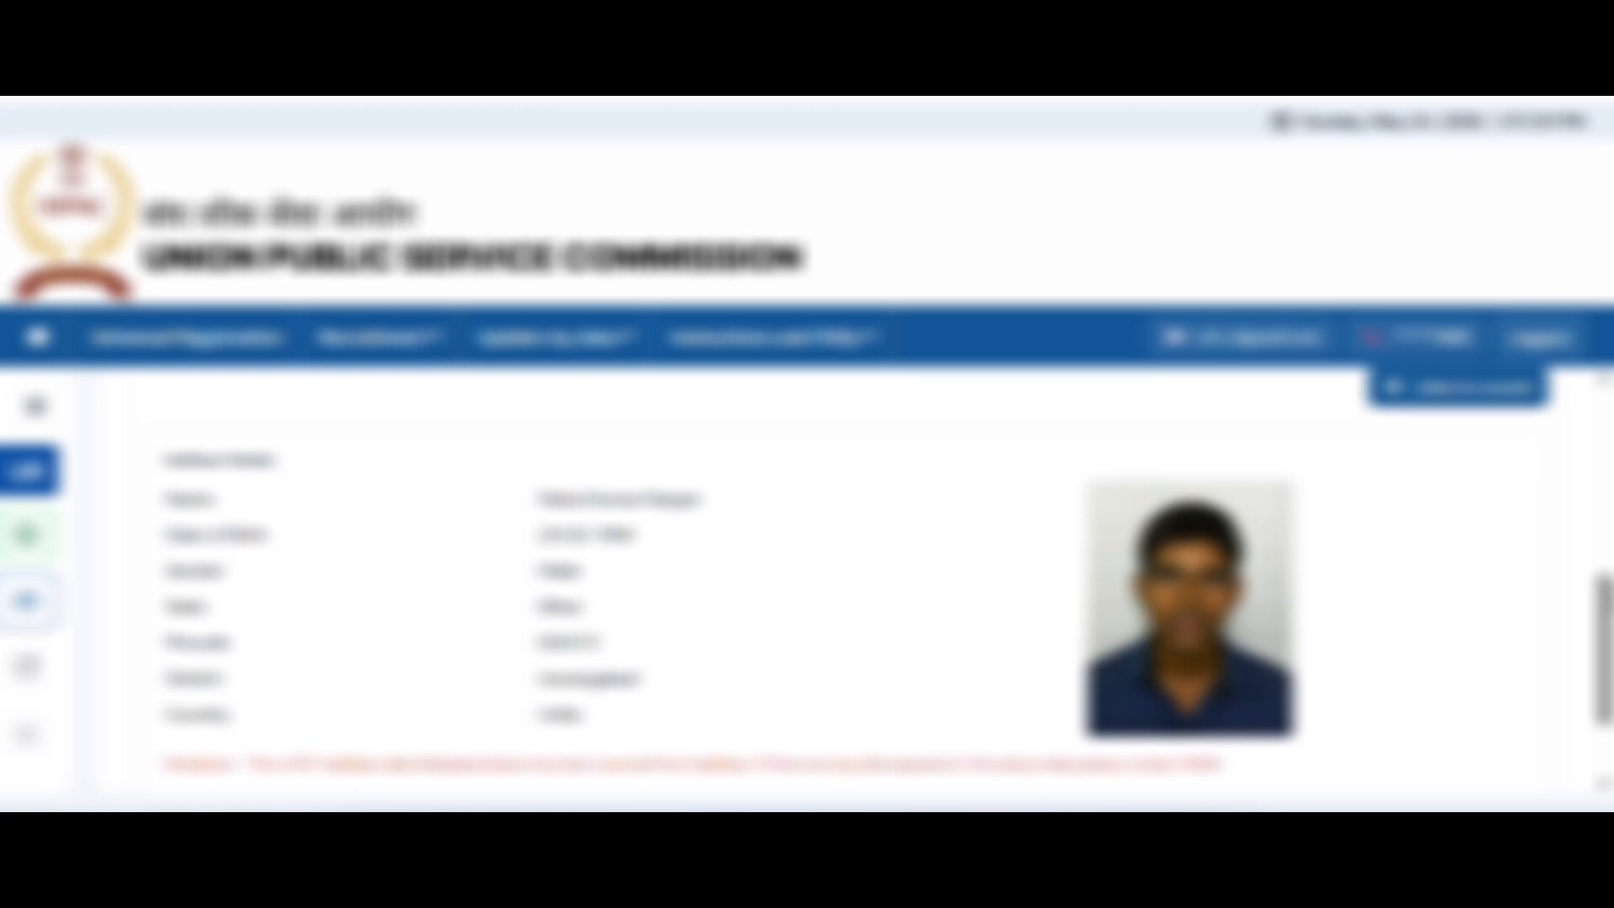
Submit the Aadhaar details as the photo identity card and proceed to the Matriculation Board Profile
{"action": "scroll", "coordinate": [885, 576], "scroll_direction": "up", "scroll_amount": 1}
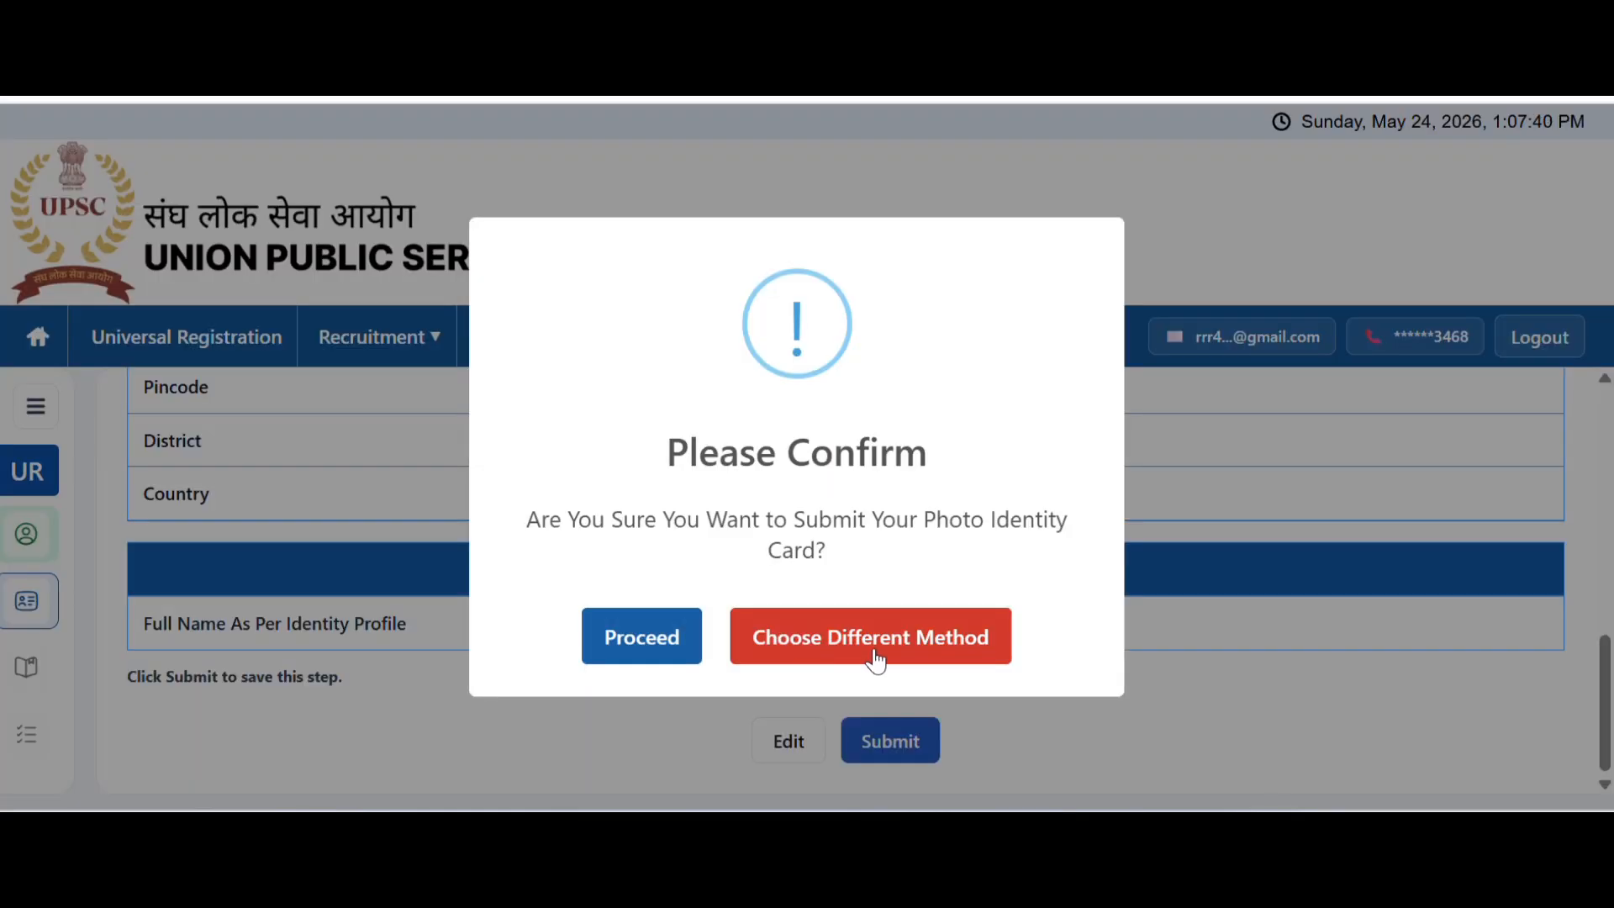
{"action": "left_click", "coordinate": [672, 643]}
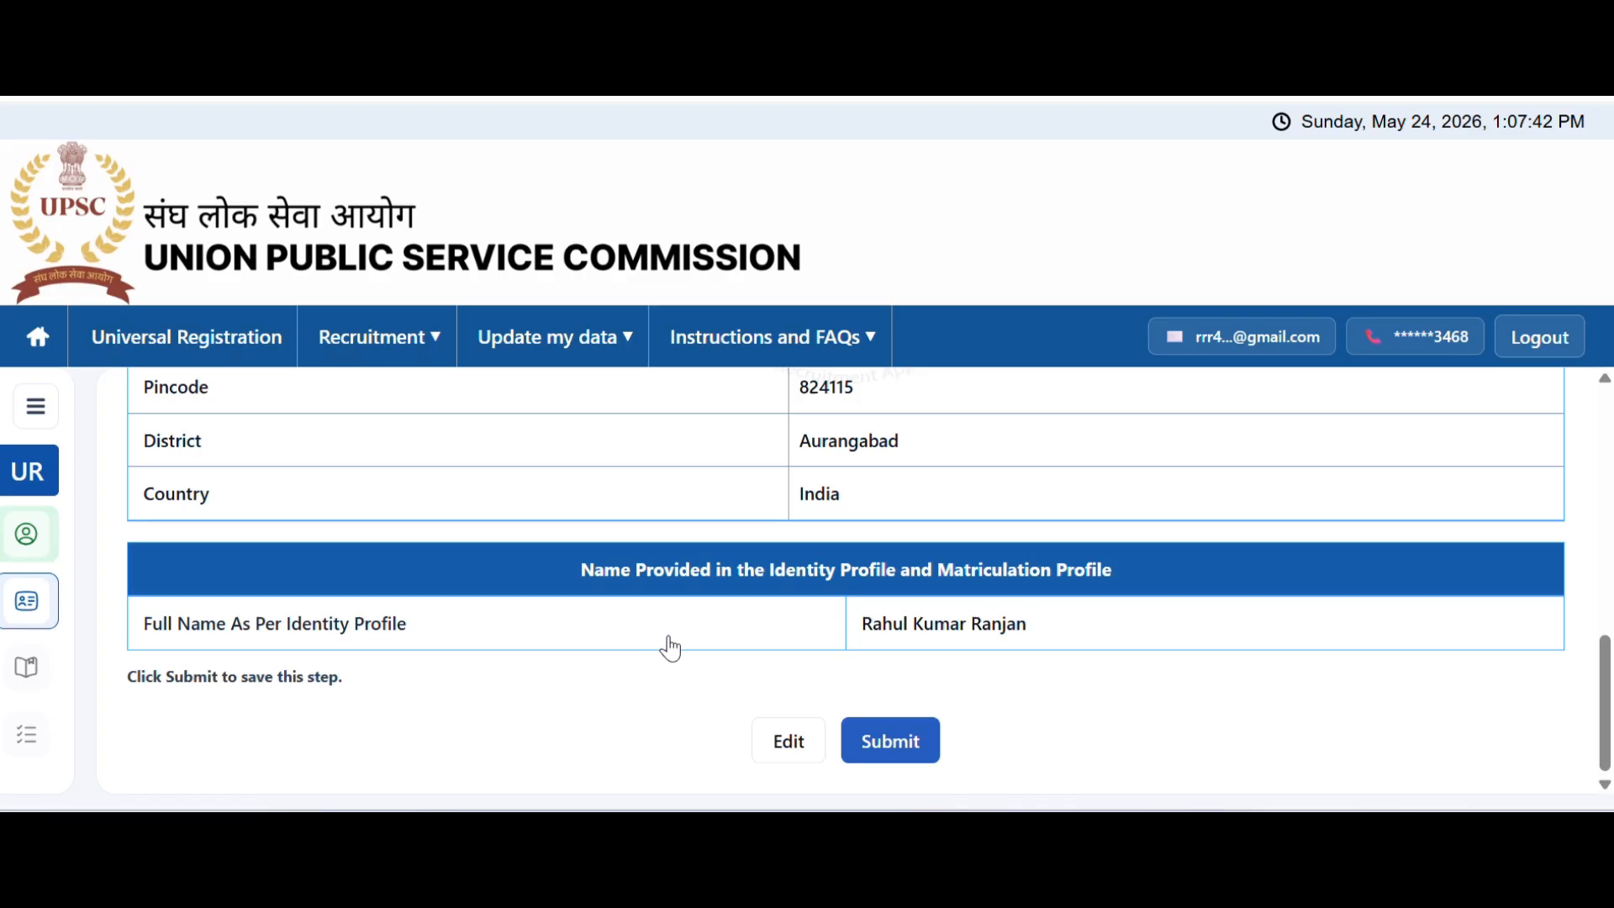
{"action": "left_click", "coordinate": [728, 644]}
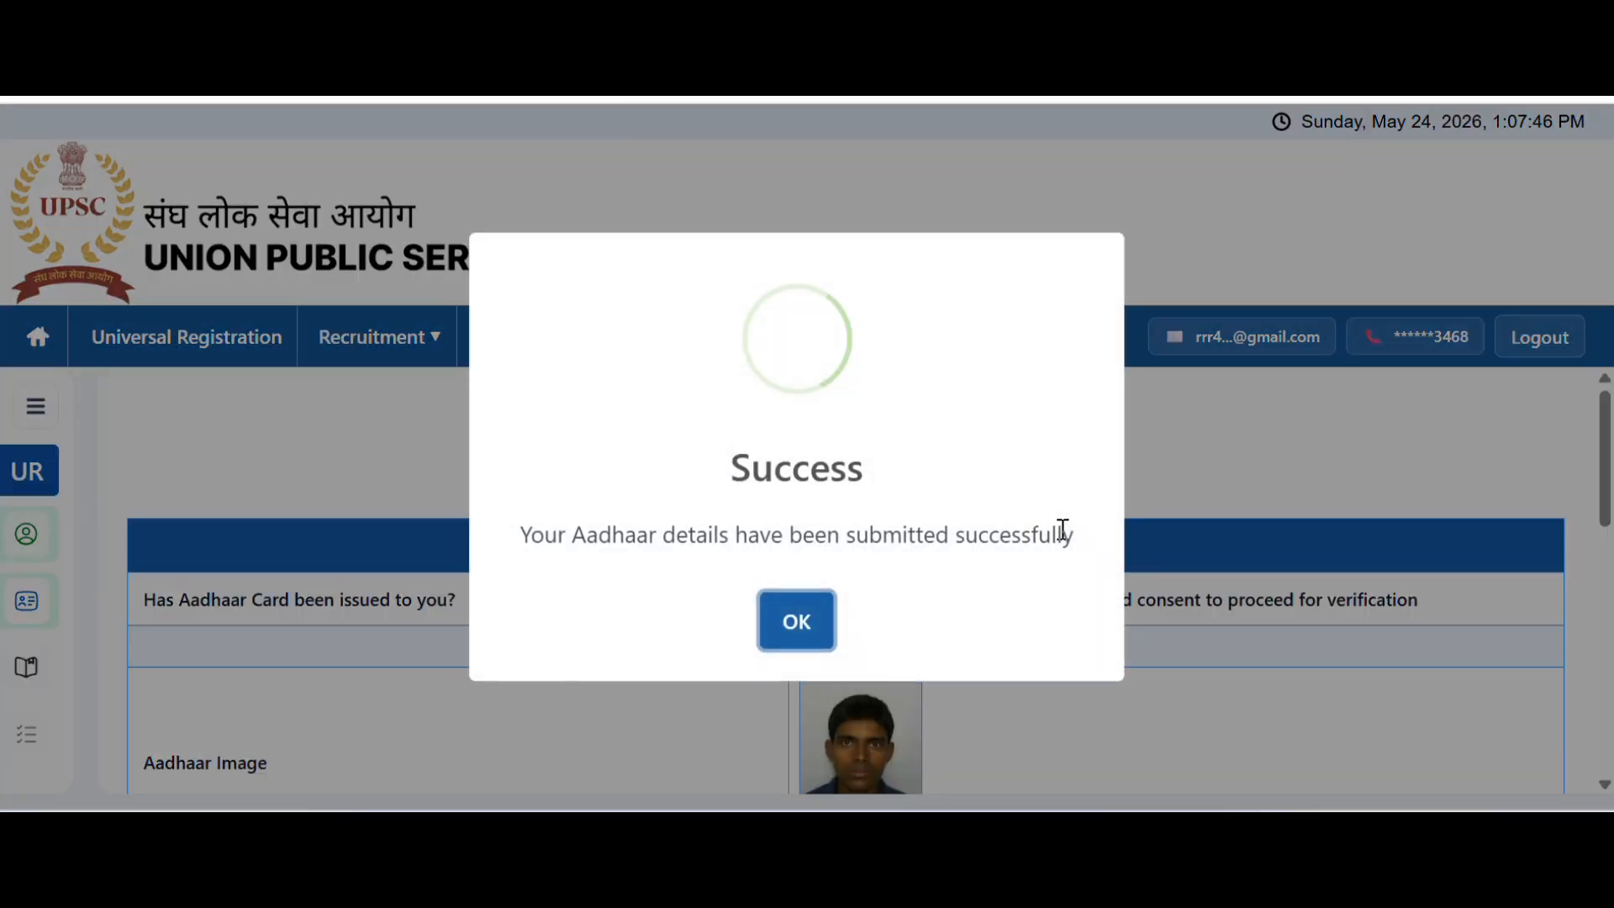
{"action": "left_click", "coordinate": [792, 635]}
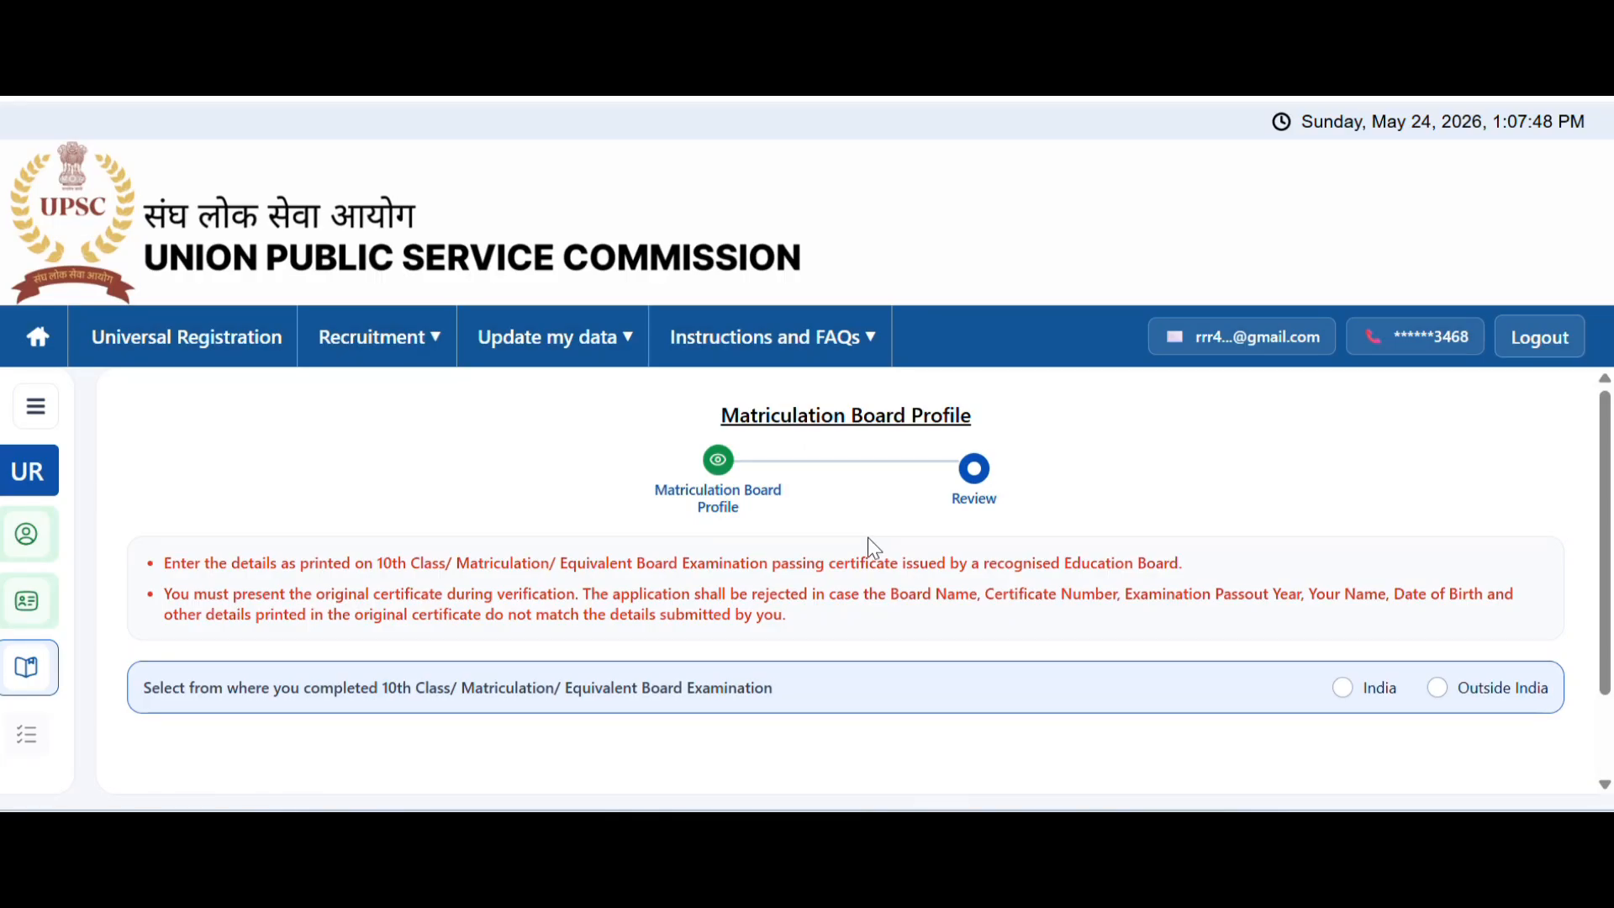
Select India as the place of the 10th class examination and set both passout State/UT fields to Bihar
{"action": "scroll", "coordinate": [916, 527], "scroll_direction": "down", "scroll_amount": 1}
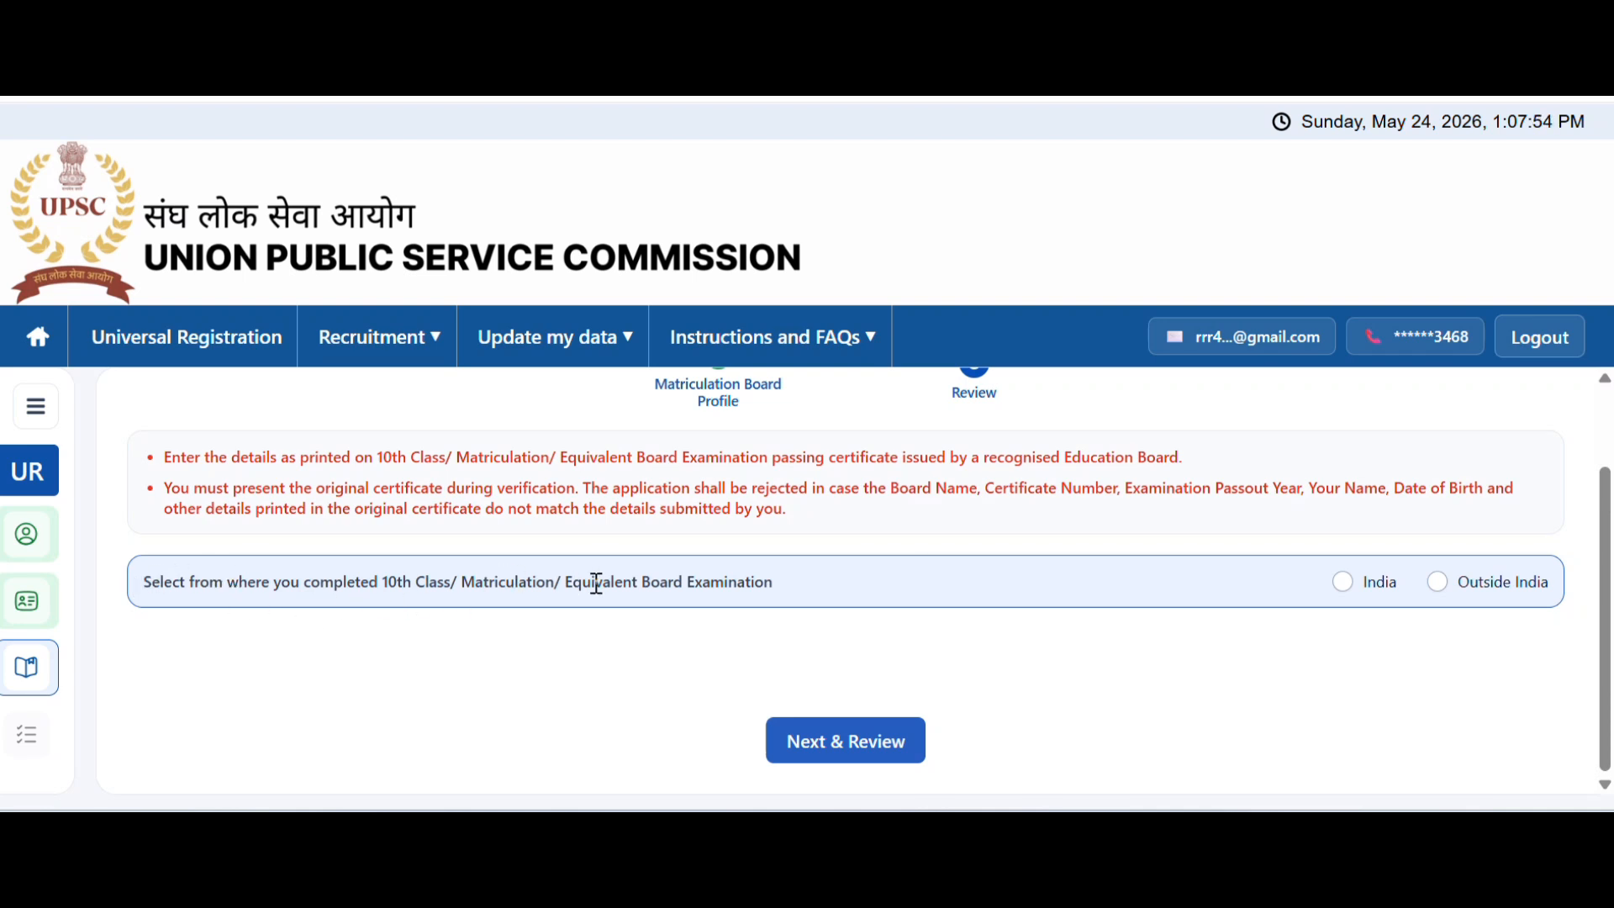
{"action": "left_click", "coordinate": [1343, 582]}
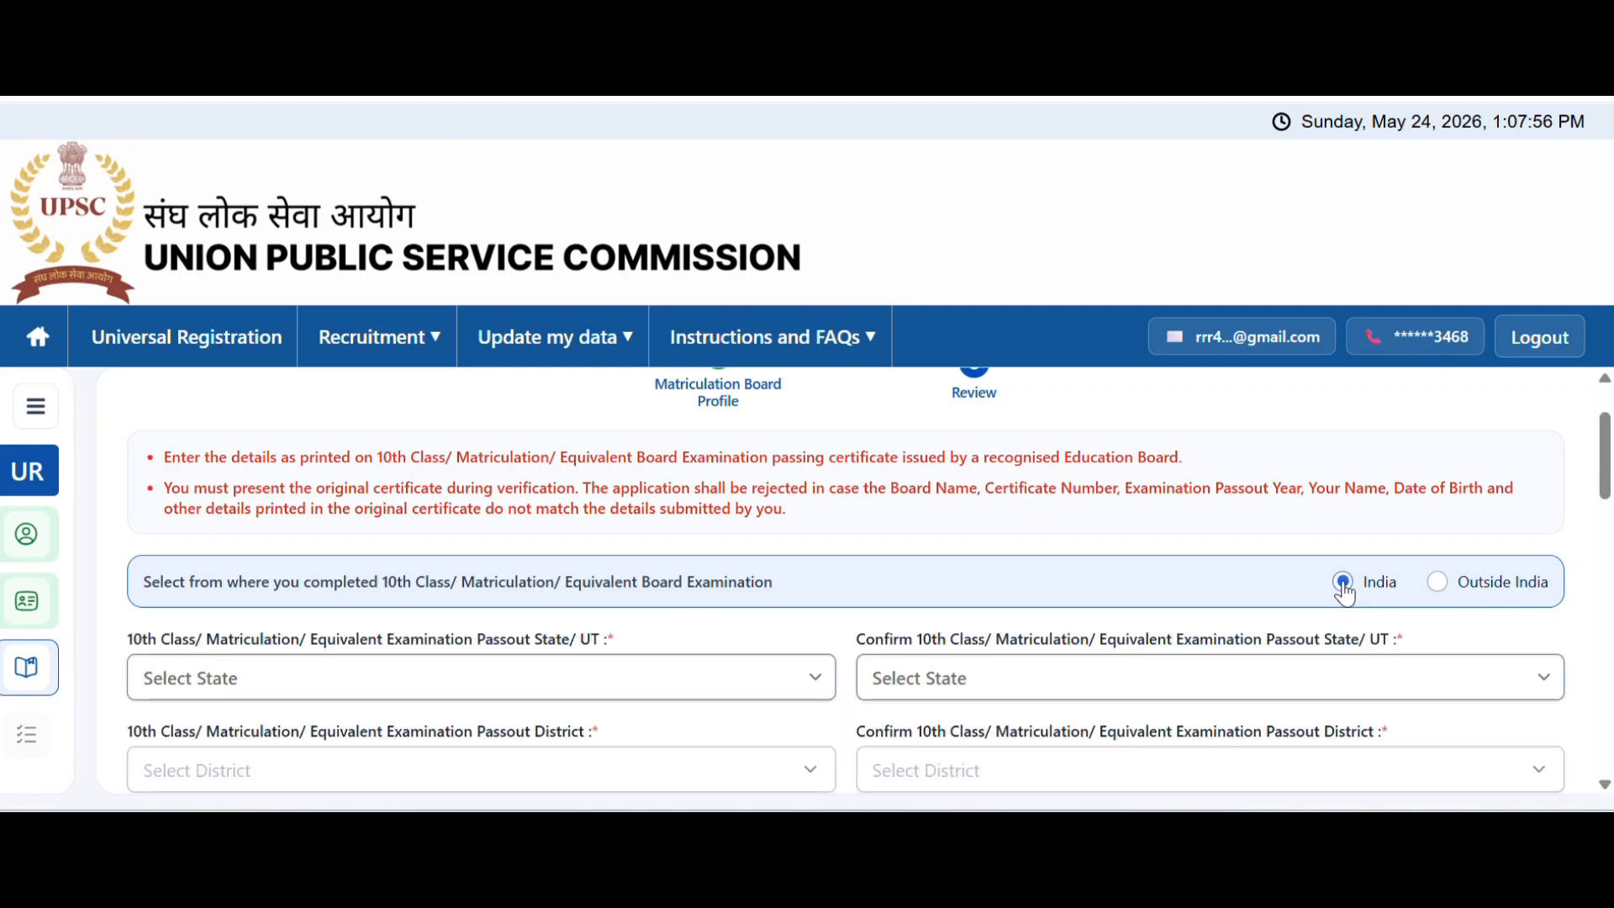
{"action": "scroll", "coordinate": [728, 572], "scroll_direction": "down", "scroll_amount": 3}
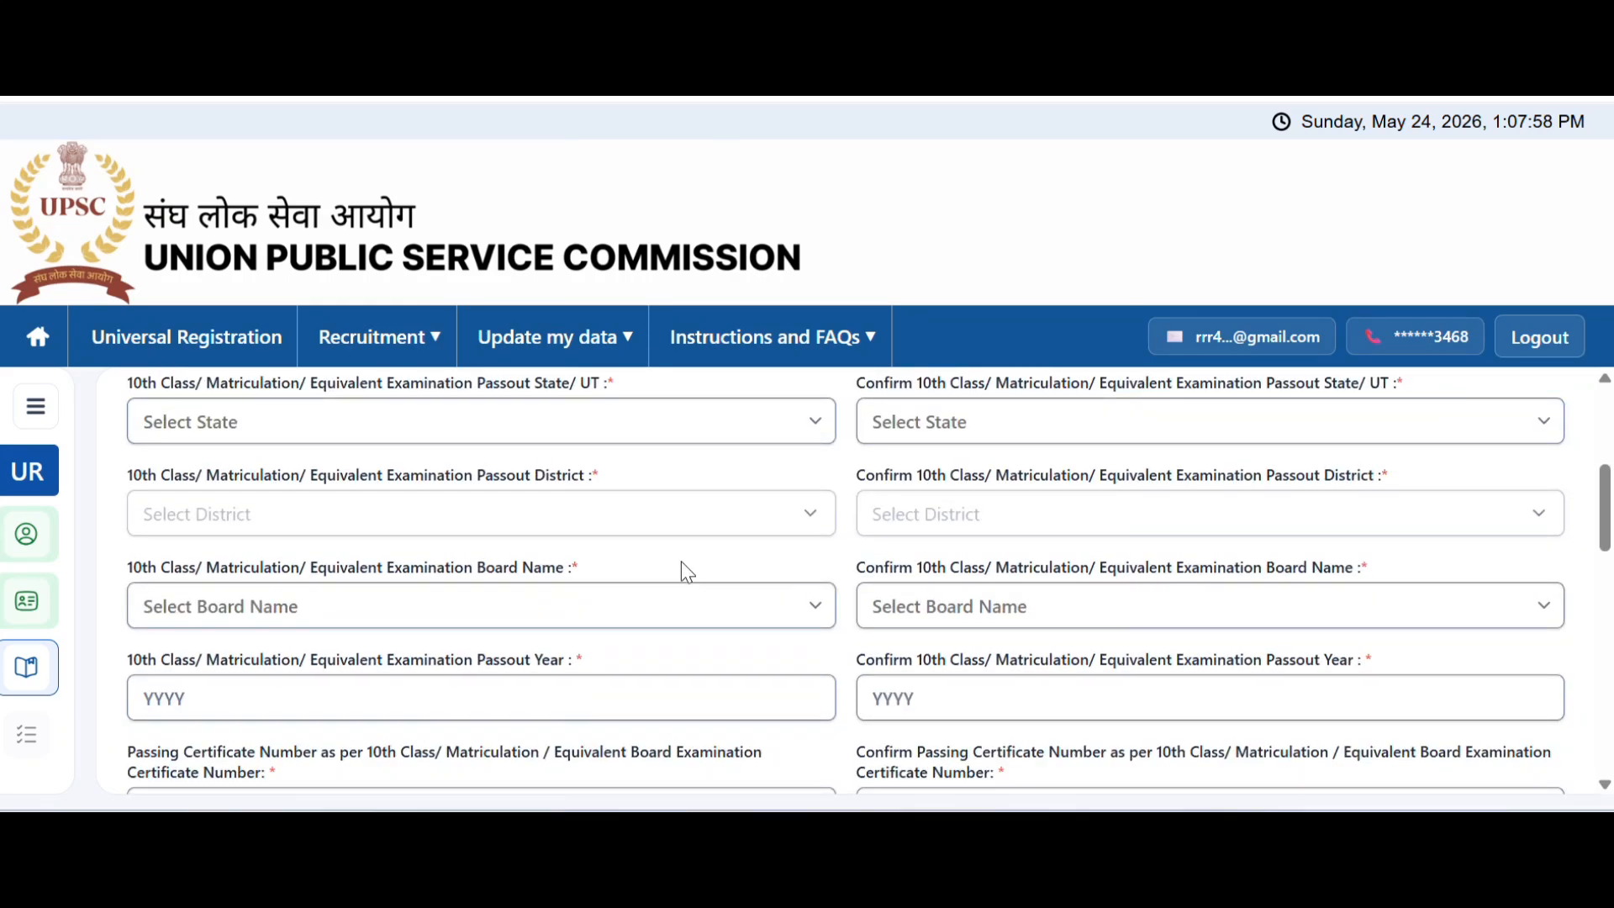
{"action": "scroll", "coordinate": [681, 562], "scroll_direction": "up", "scroll_amount": 2}
{"action": "left_click", "coordinate": [653, 555]}
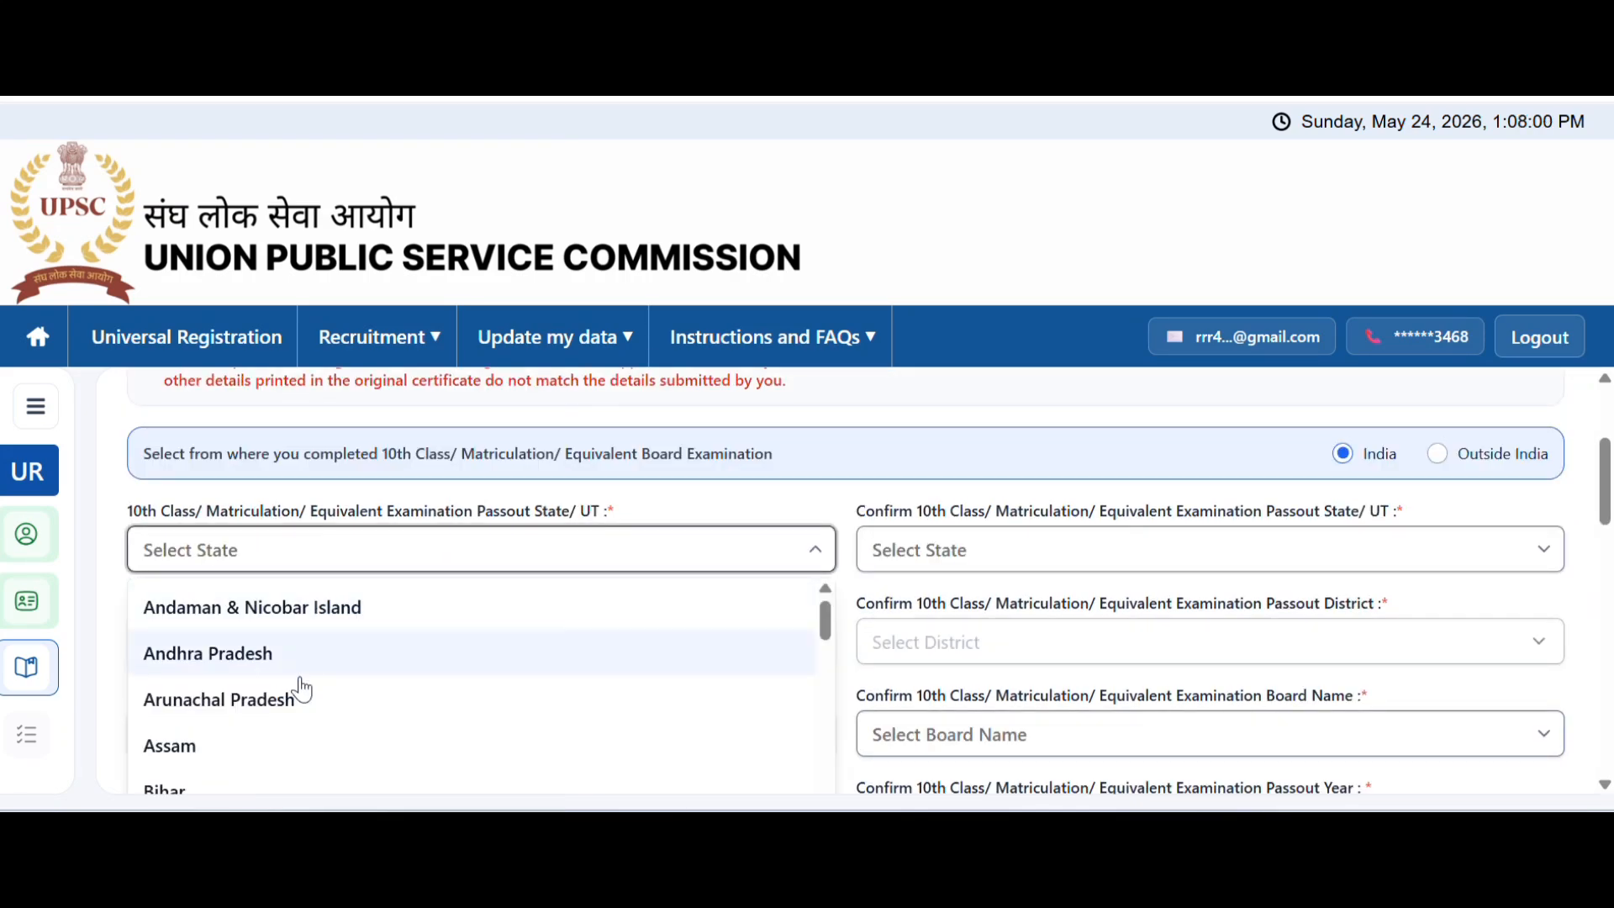
{"action": "left_click", "coordinate": [165, 789]}
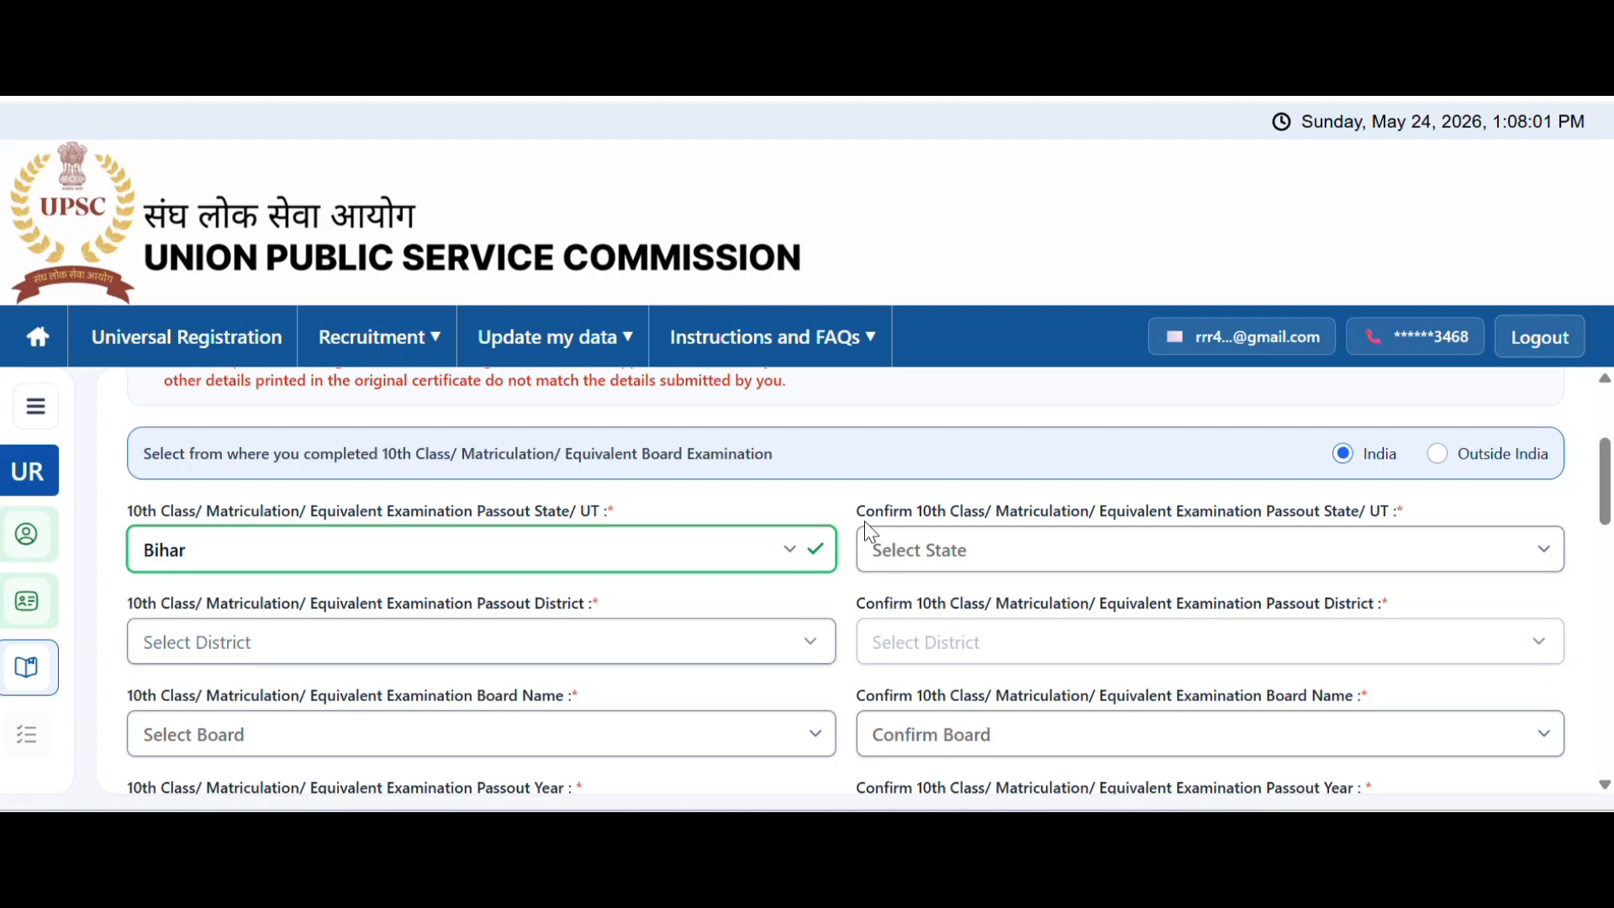
{"action": "left_click", "coordinate": [1070, 561]}
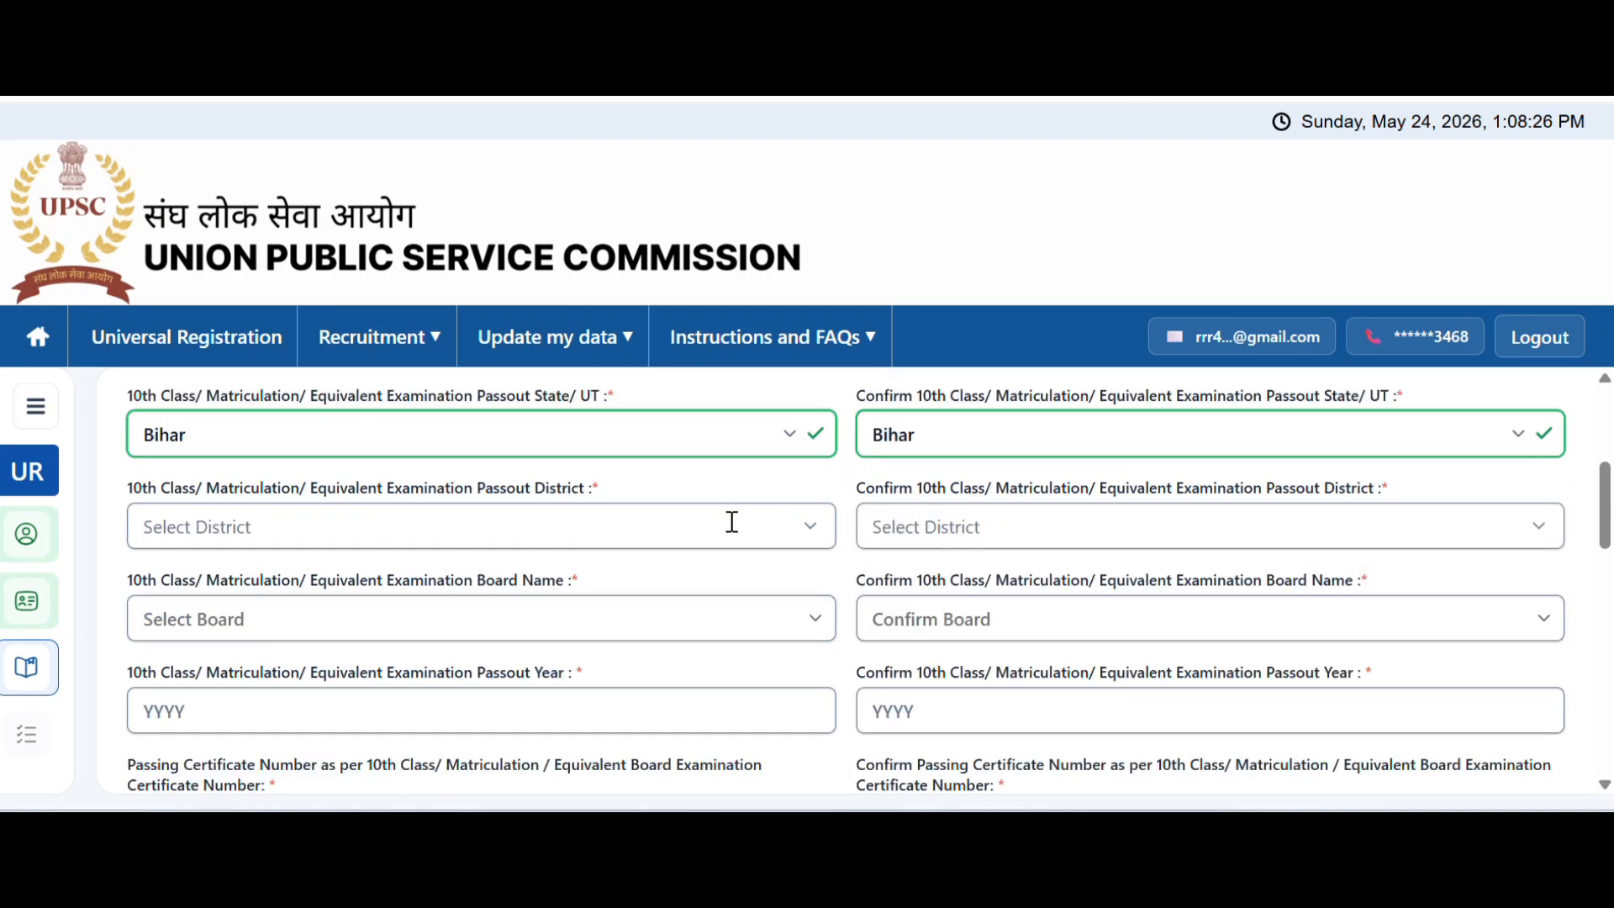
Set the 10th class passout district and its confirmation to Aurangabad
{"action": "left_click", "coordinate": [532, 526]}
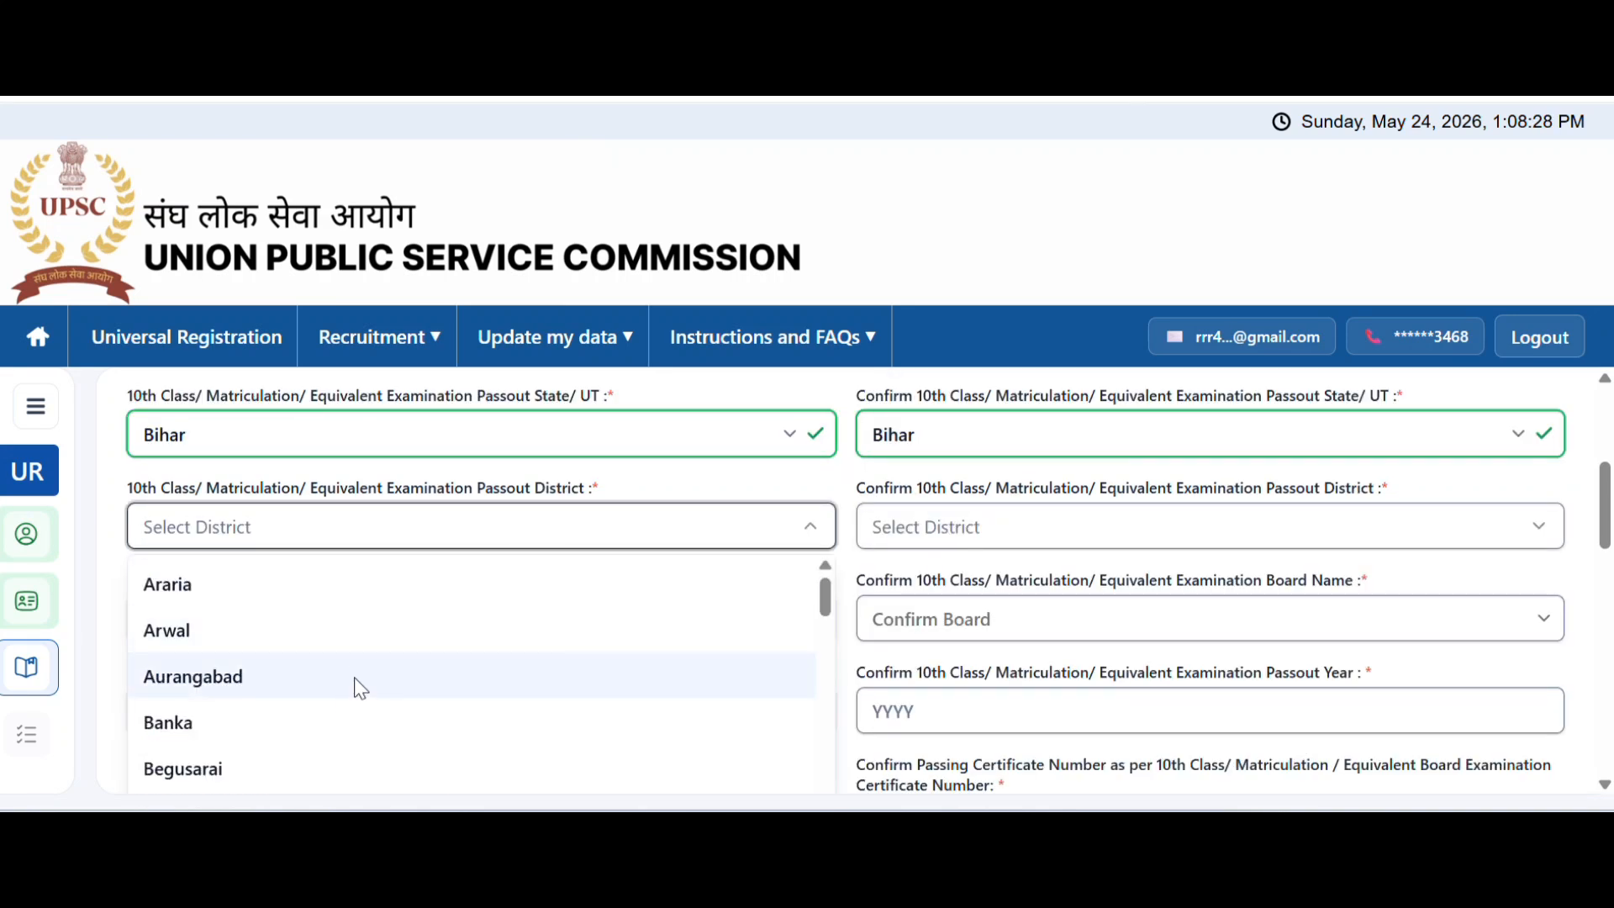
{"action": "left_click", "coordinate": [353, 678]}
{"action": "left_click", "coordinate": [1001, 526]}
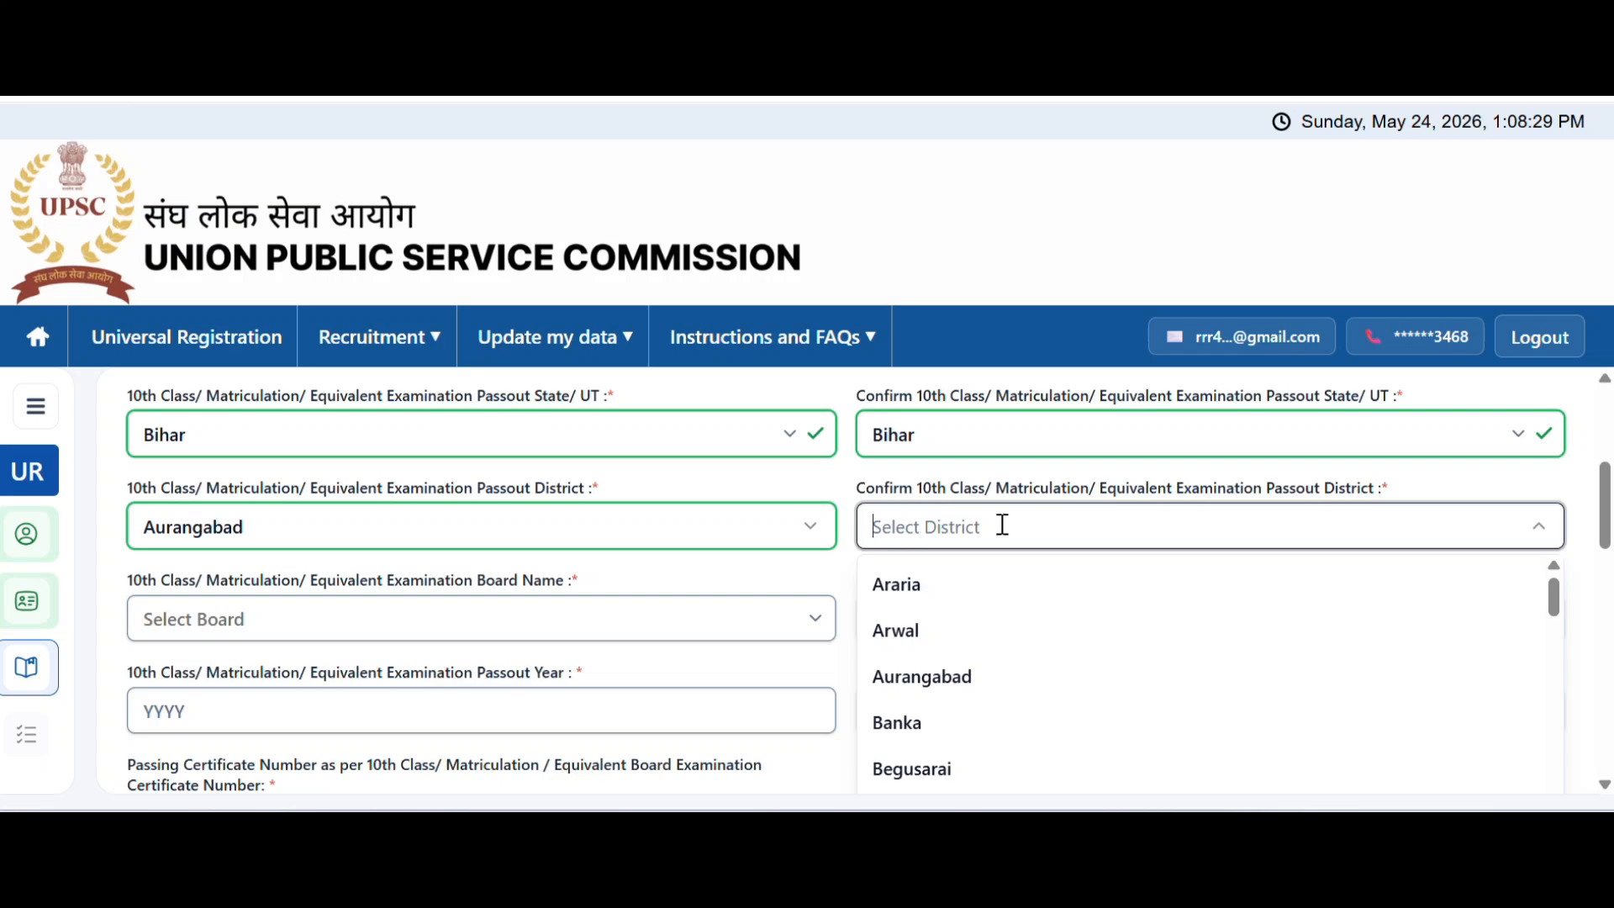
{"action": "left_click", "coordinate": [943, 676]}
Set the 10th class examination board name and its confirmation to Bihar School Examination Board
{"action": "left_click", "coordinate": [504, 626]}
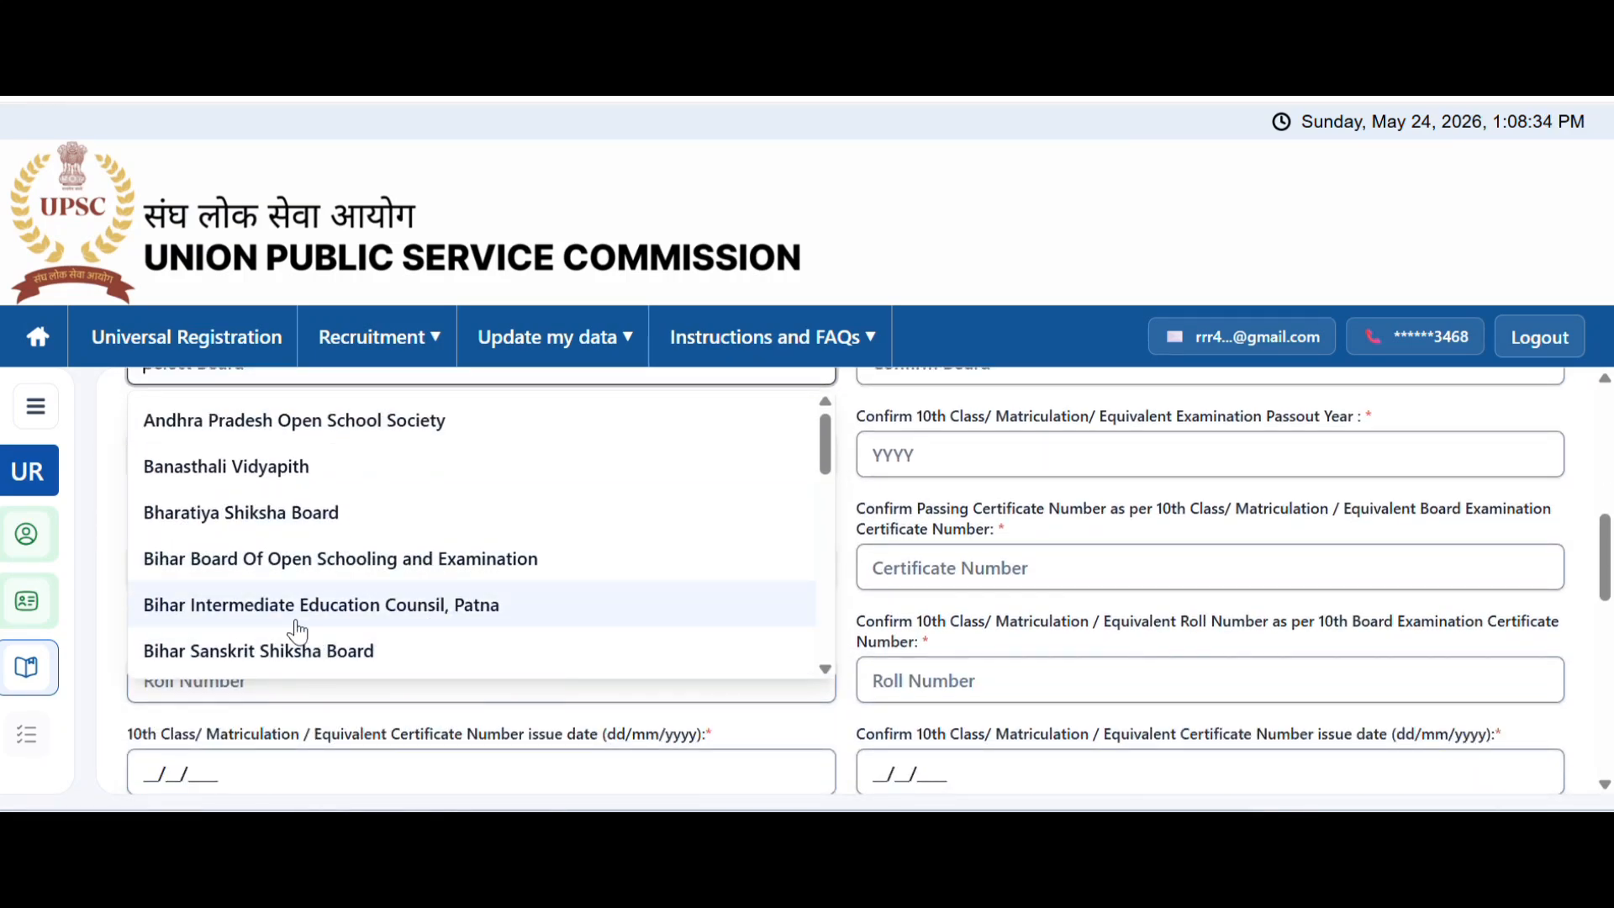
{"action": "scroll", "coordinate": [353, 538], "scroll_direction": "down", "scroll_amount": 2}
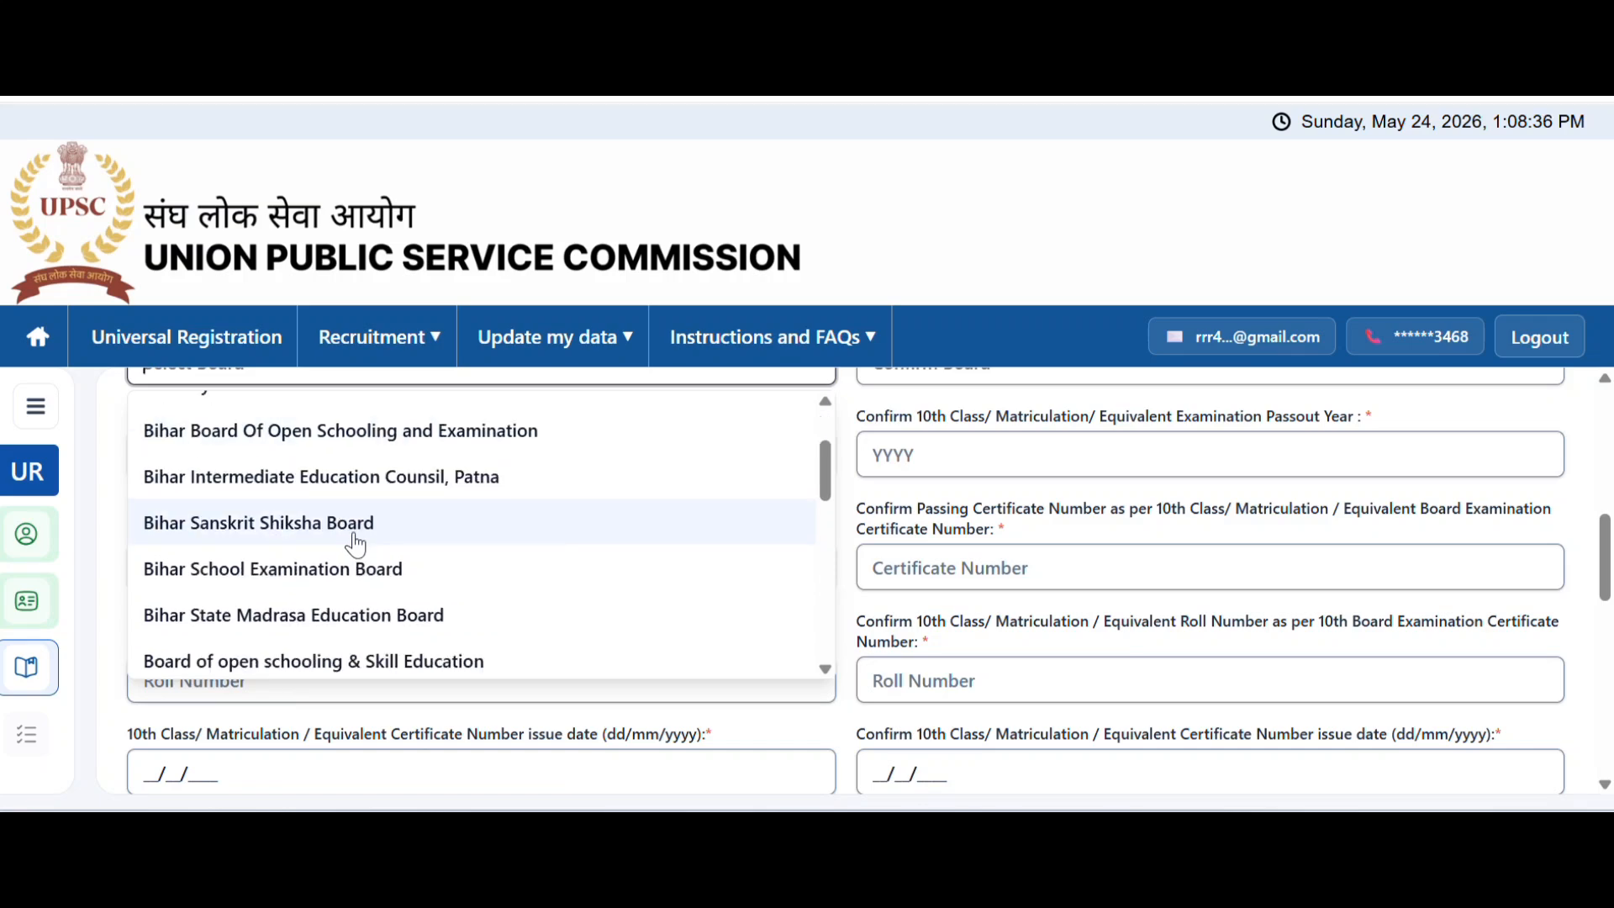
{"action": "left_click", "coordinate": [325, 569]}
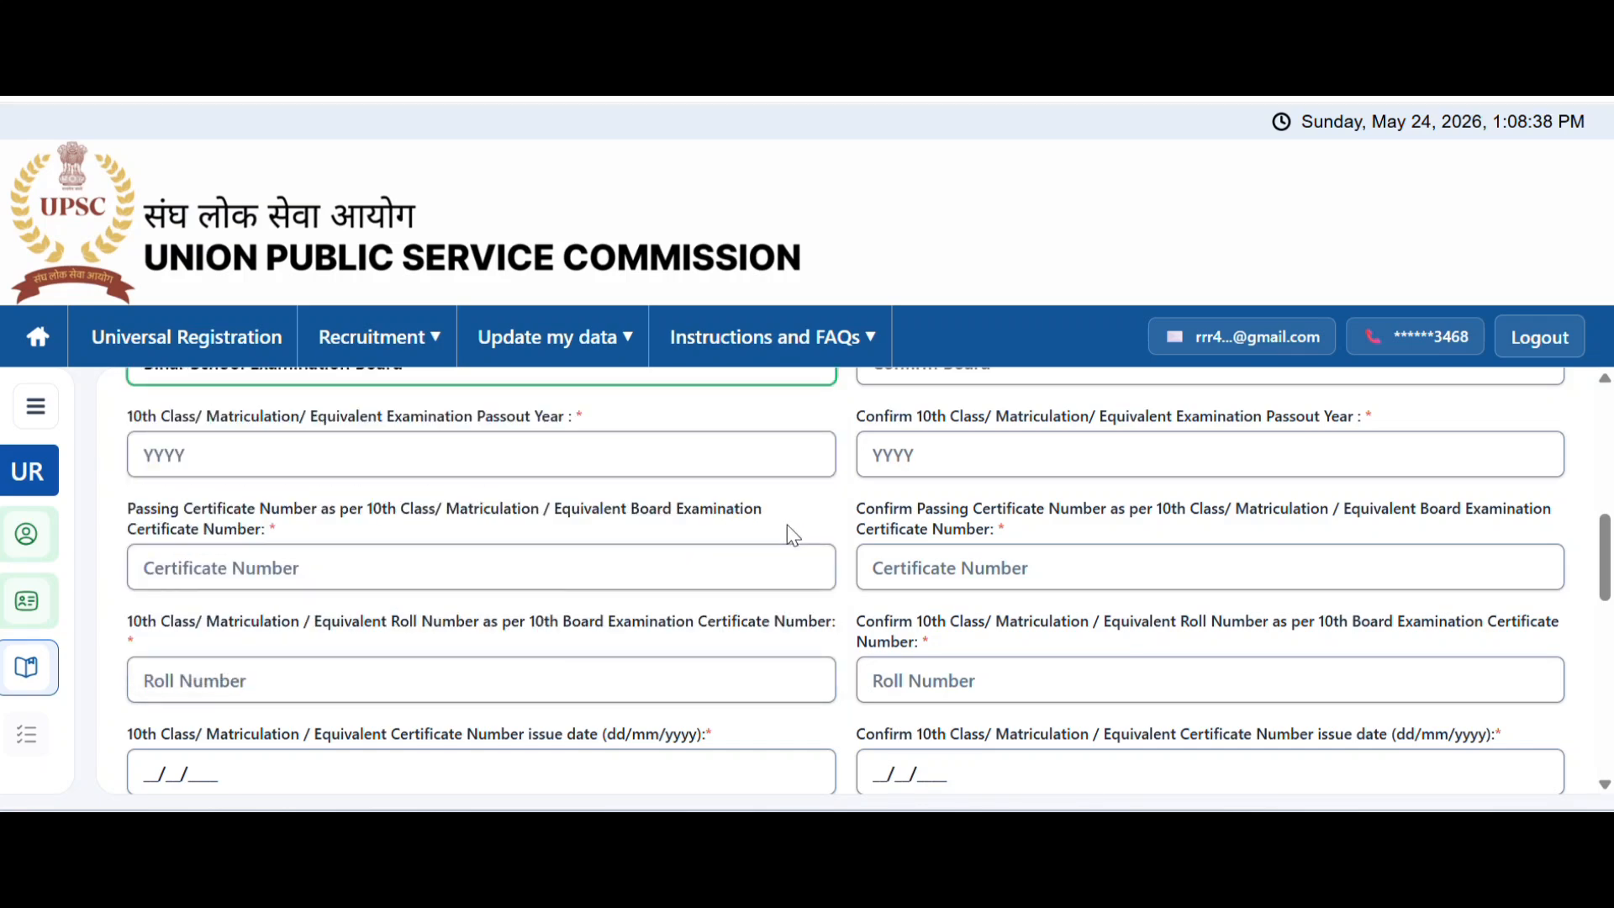
{"action": "scroll", "coordinate": [787, 524], "scroll_direction": "up", "scroll_amount": 3}
{"action": "left_click", "coordinate": [1053, 624]}
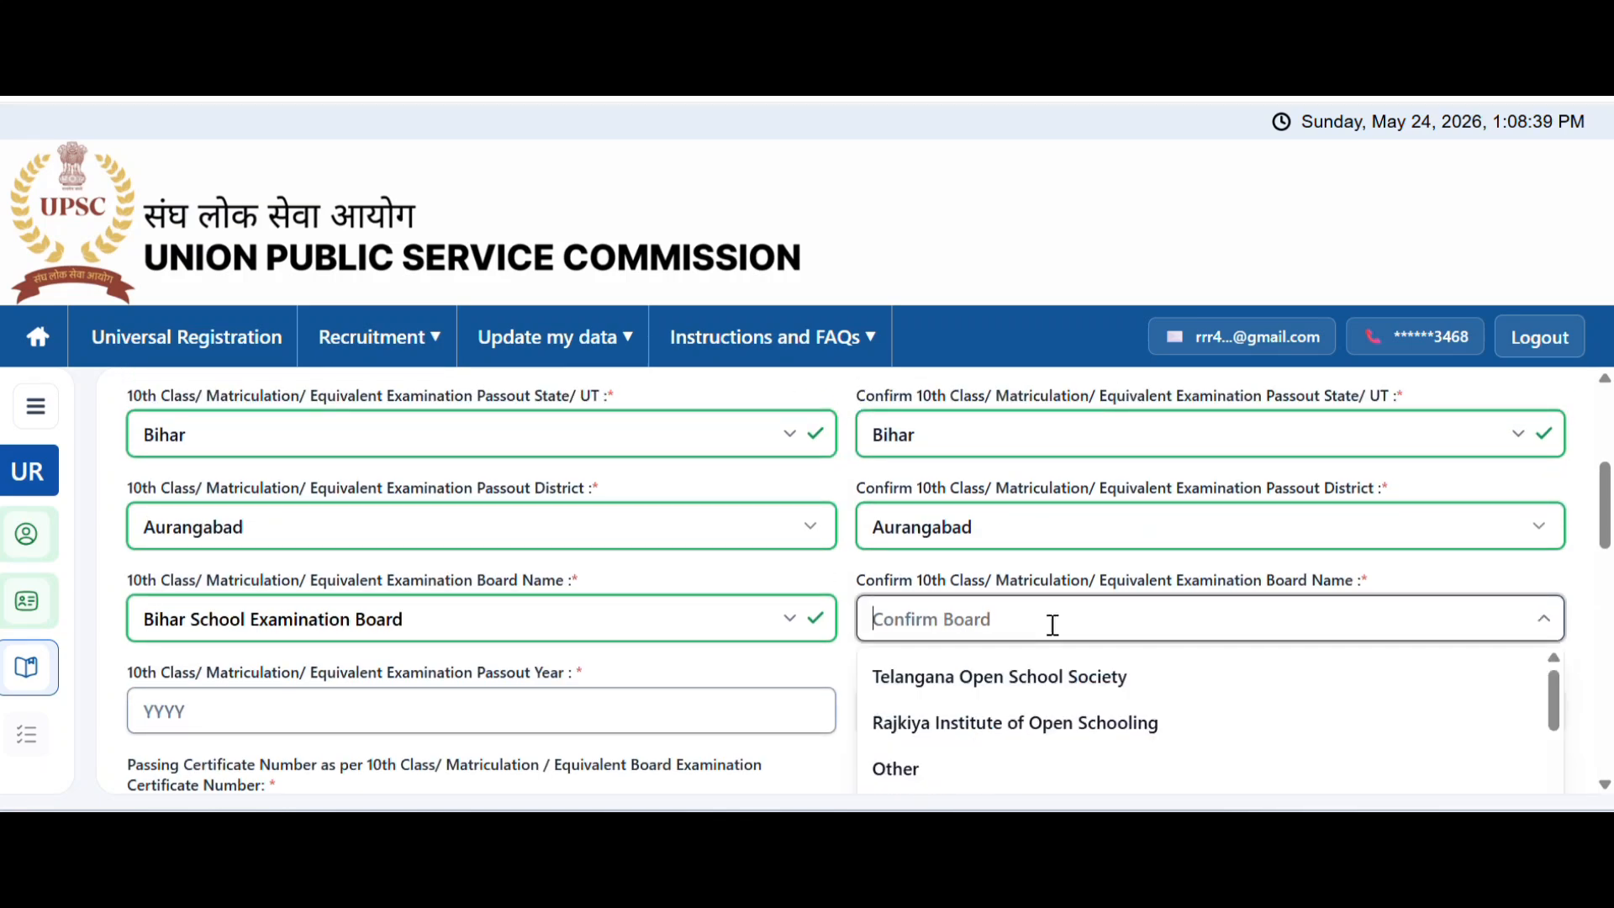
{"action": "type", "text": "BIHAR"}
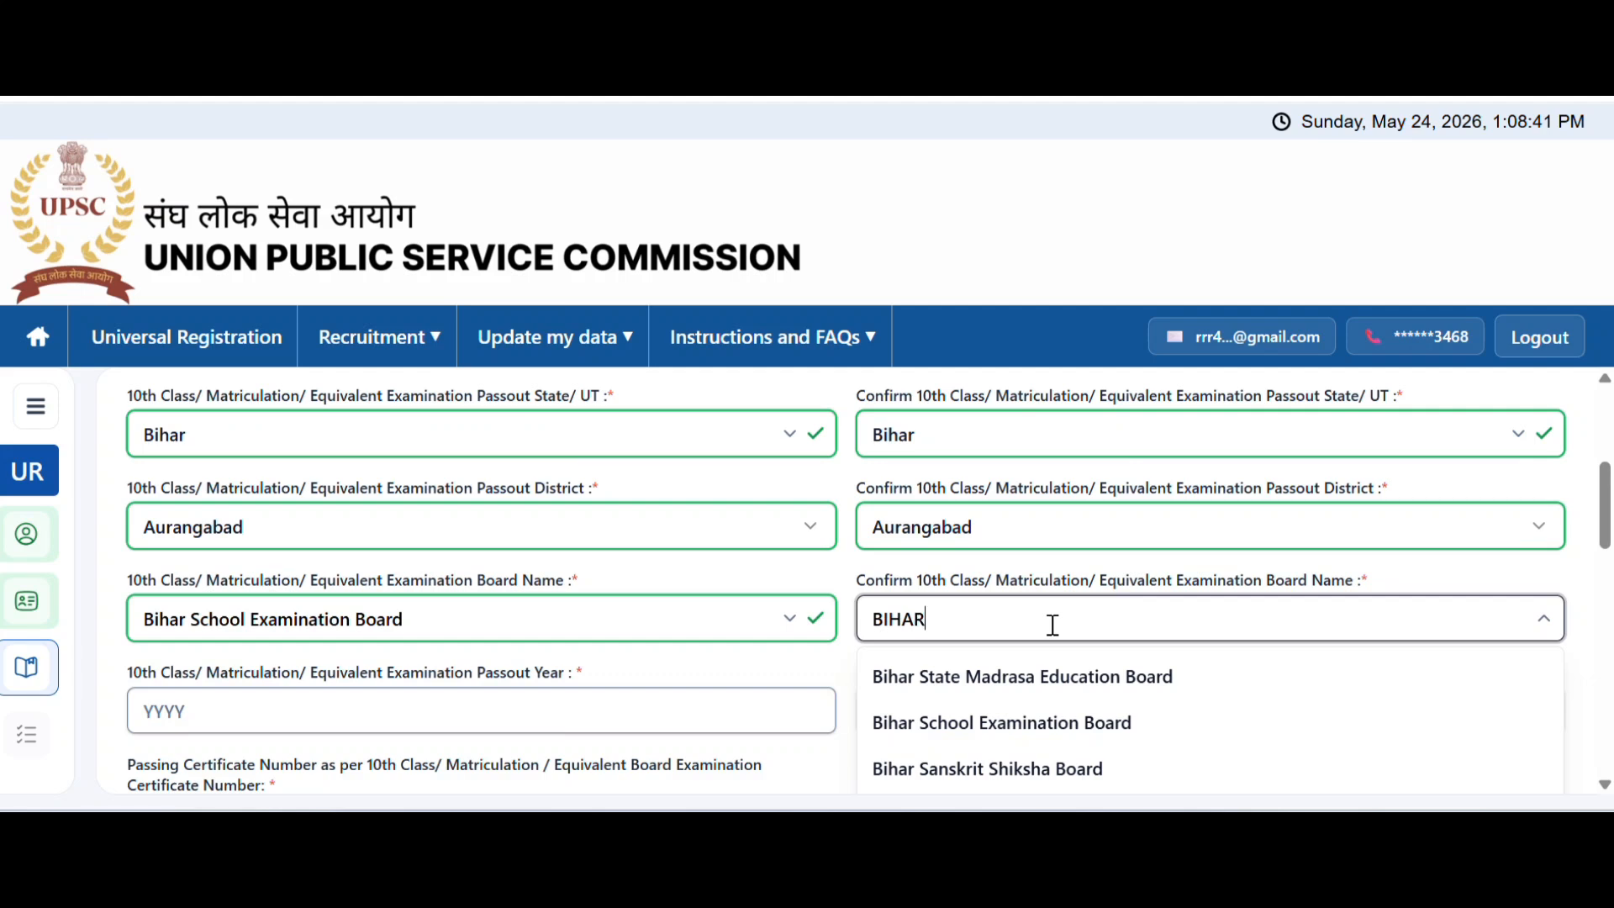
{"action": "left_click", "coordinate": [1002, 723]}
Enter 2008 as the 10th class examination passout year and as its confirmation
{"action": "left_click", "coordinate": [383, 696]}
{"action": "type", "text": "2"}
{"action": "type", "text": "00"}
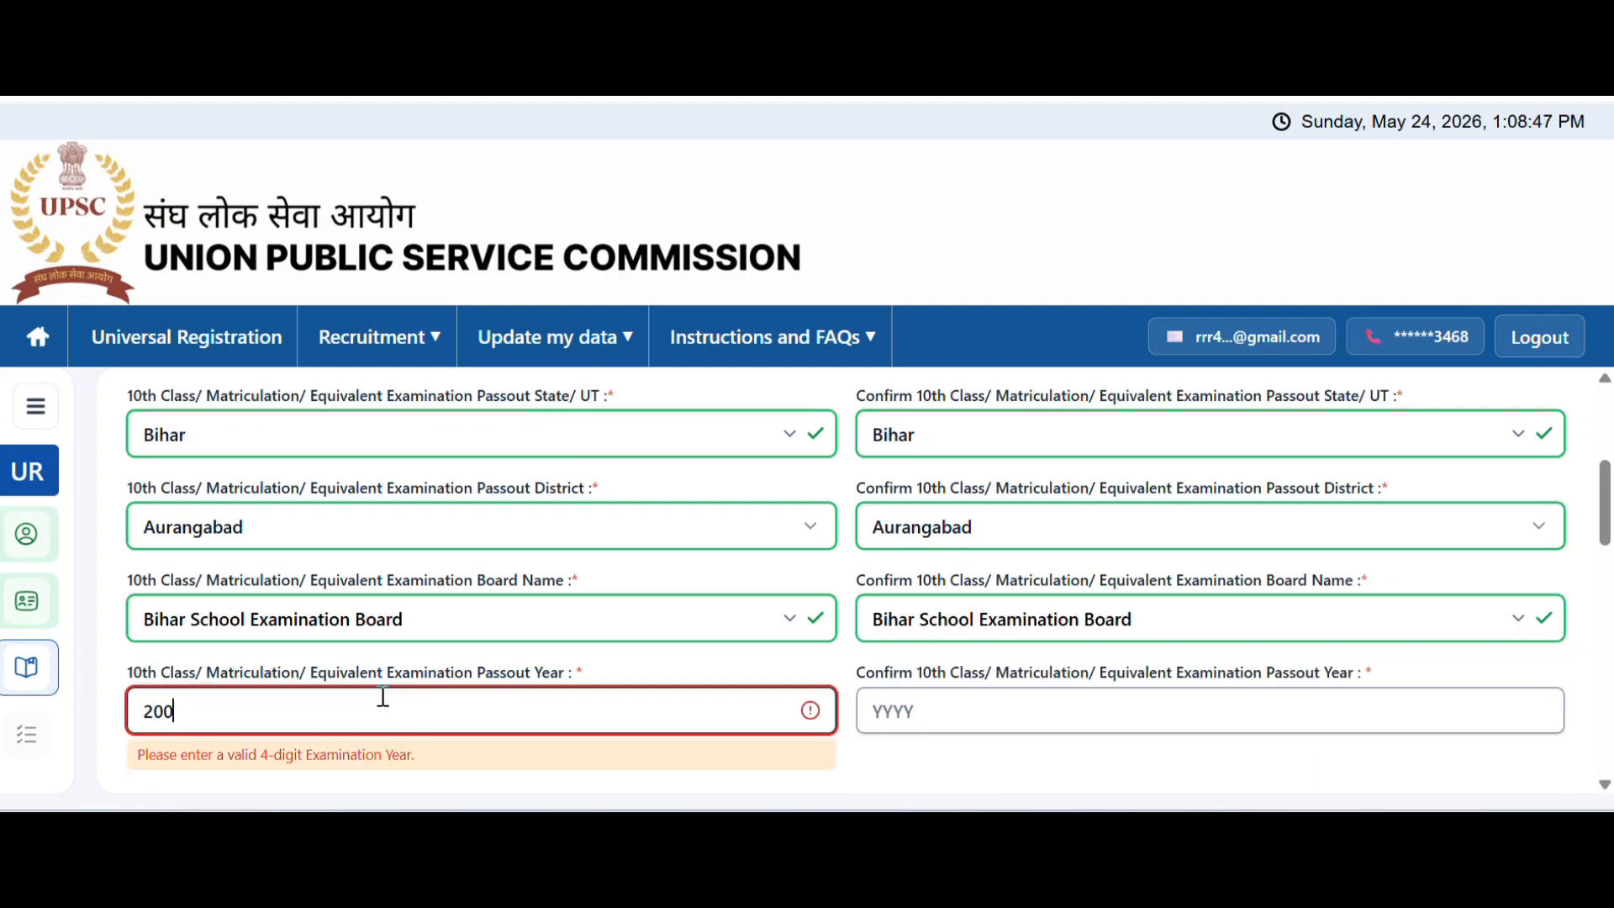
{"action": "type", "text": "8"}
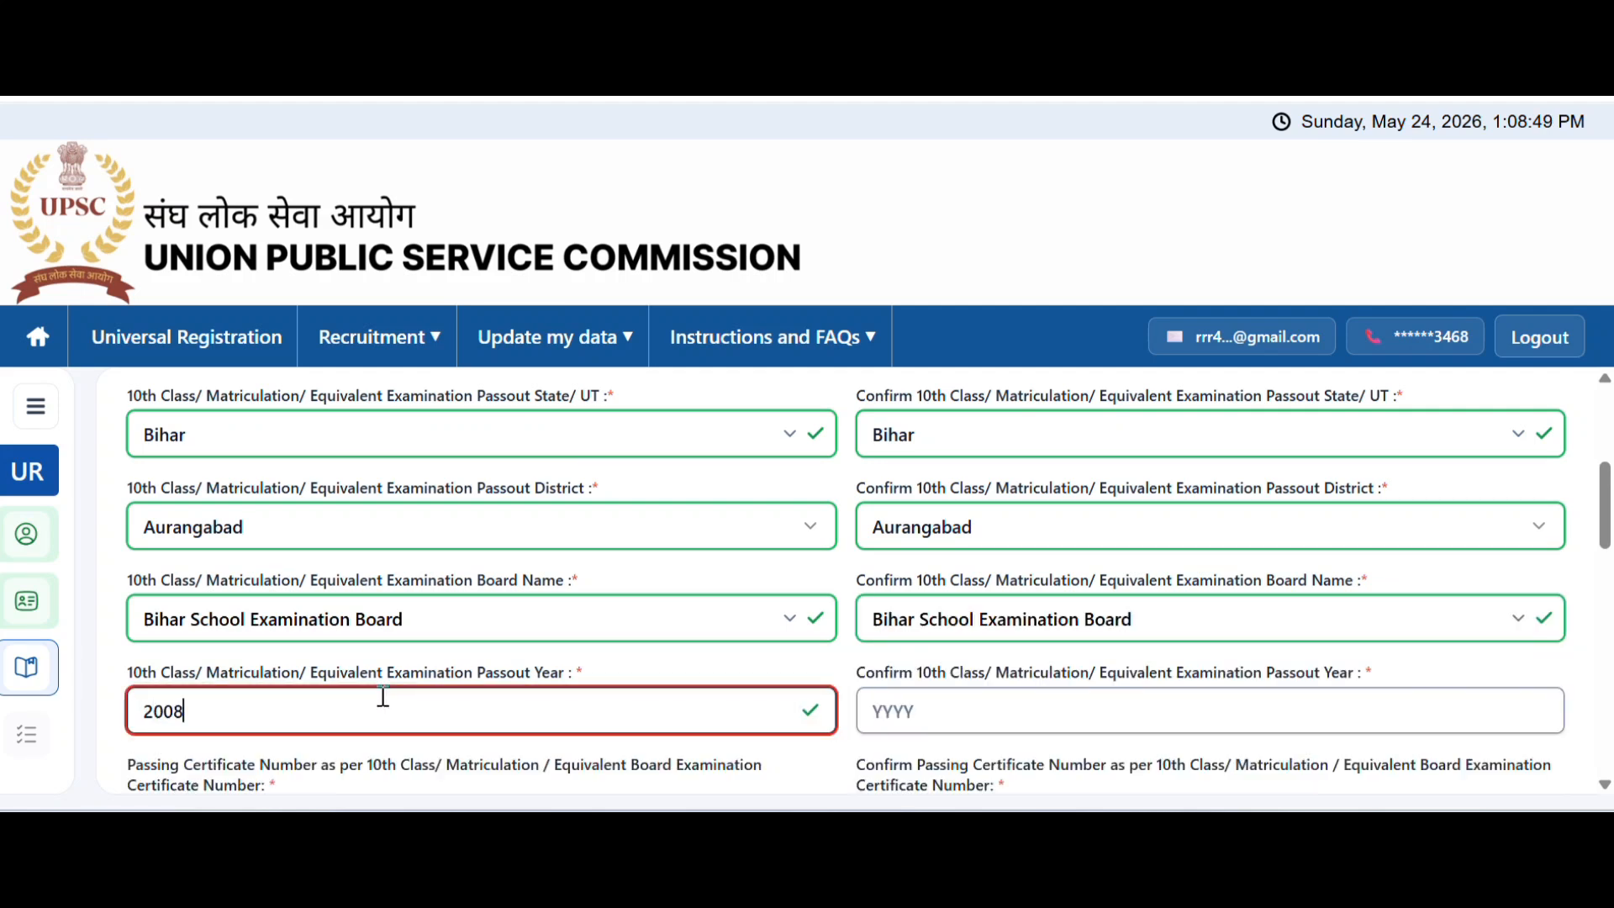
{"action": "left_click", "coordinate": [974, 697]}
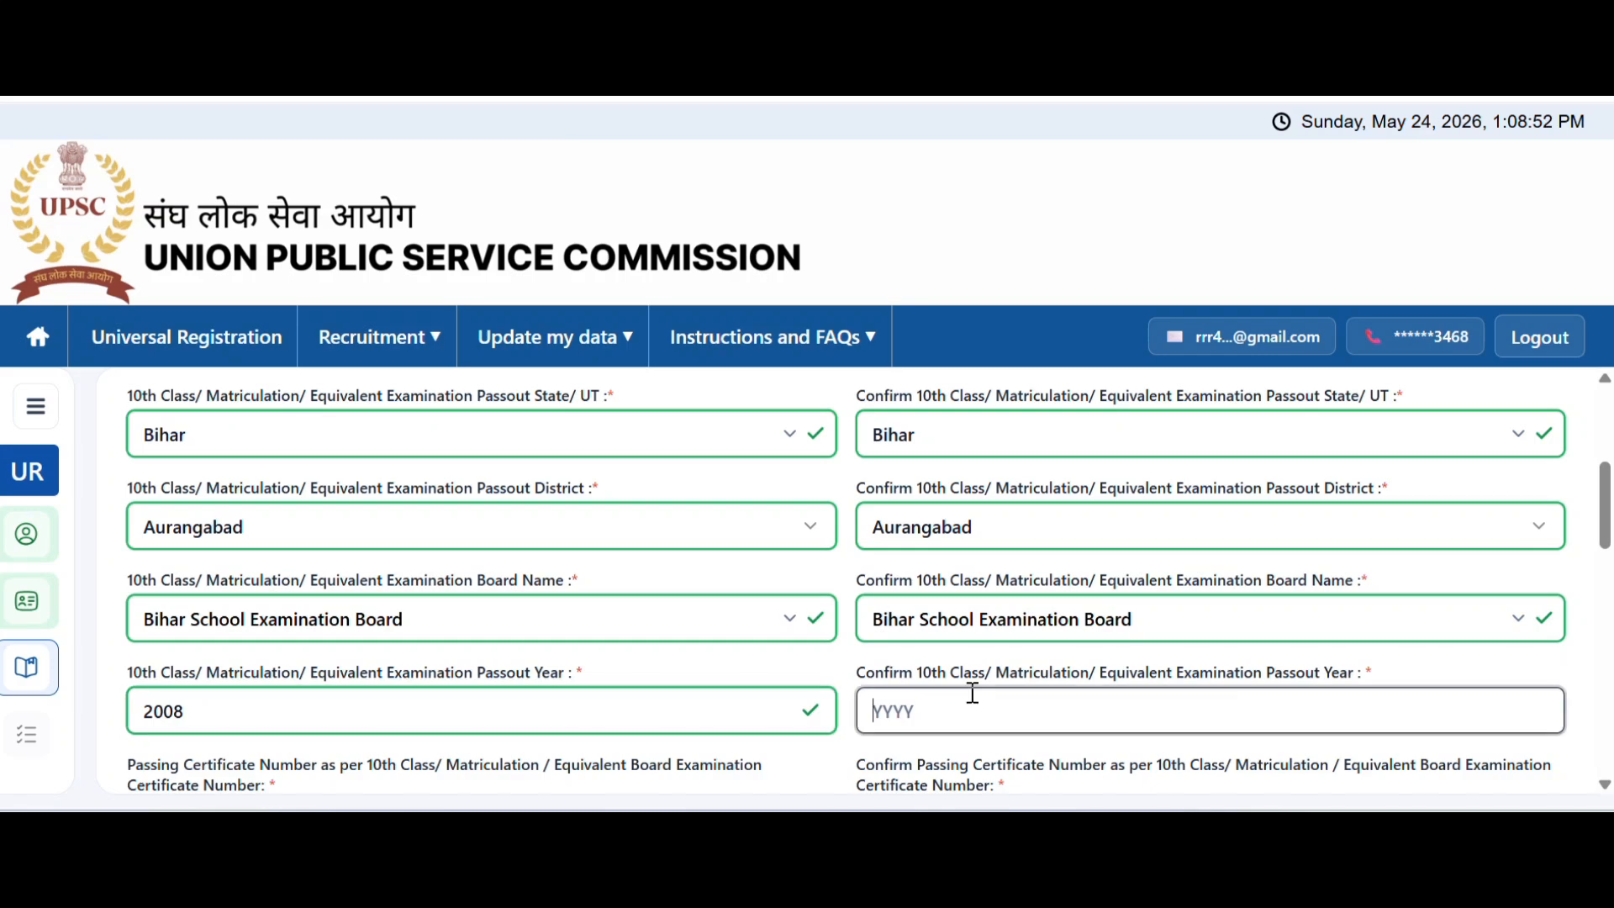
{"action": "type", "text": "2"}
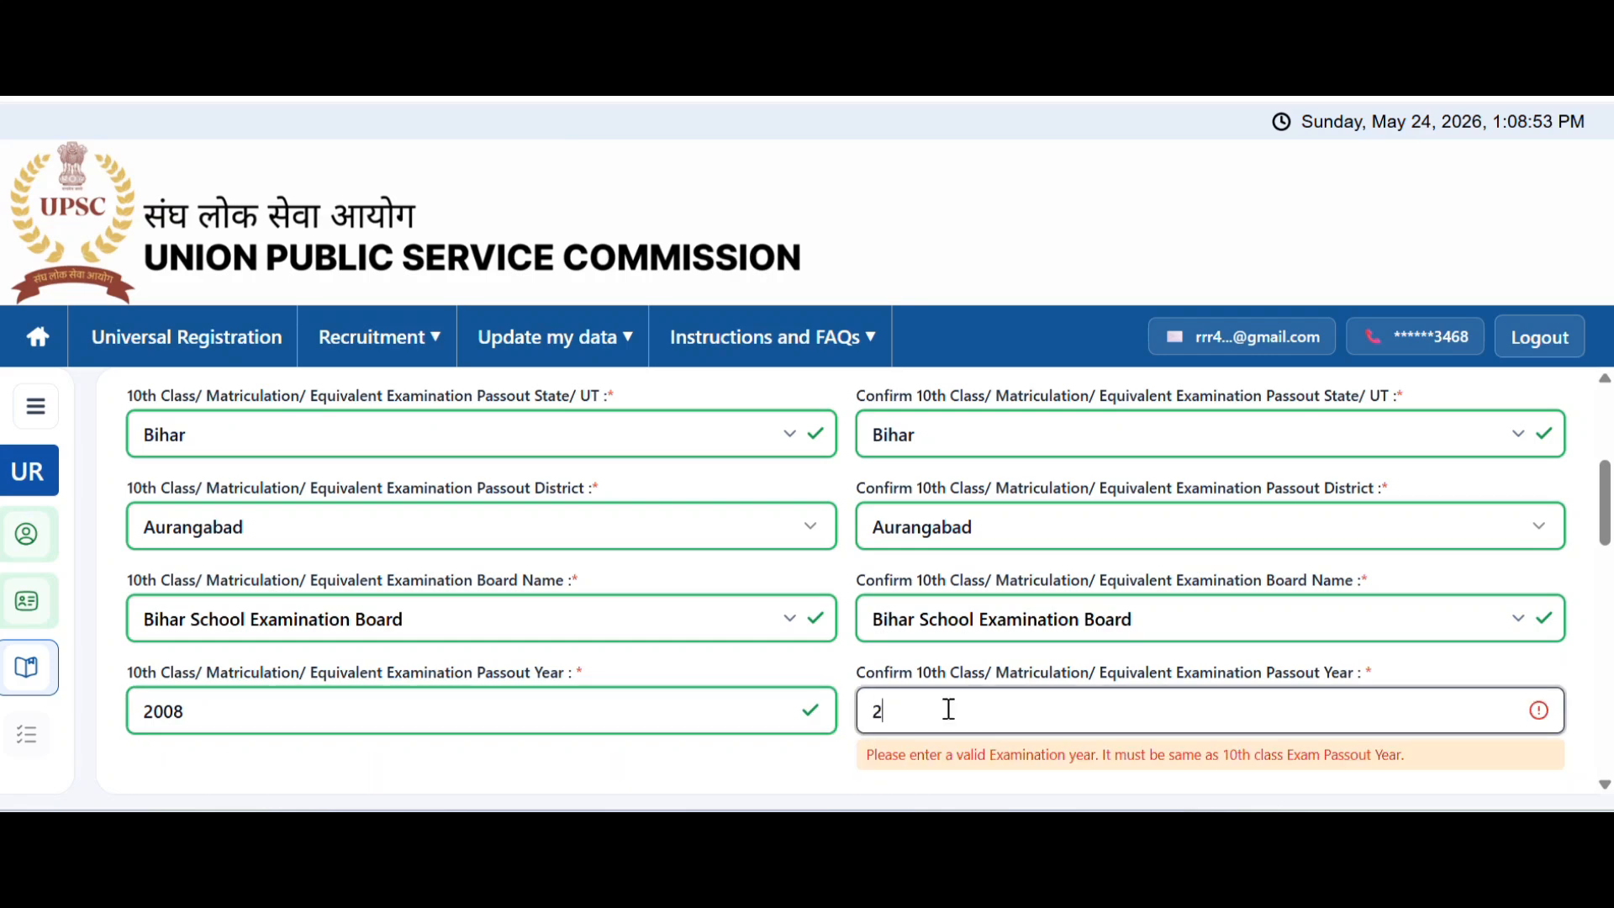
{"action": "type", "text": "008"}
Set the grade system to Percentage(%) Marks and answer No to knowing the school UDISE code
{"action": "scroll", "coordinate": [810, 577], "scroll_direction": "down", "scroll_amount": 3}
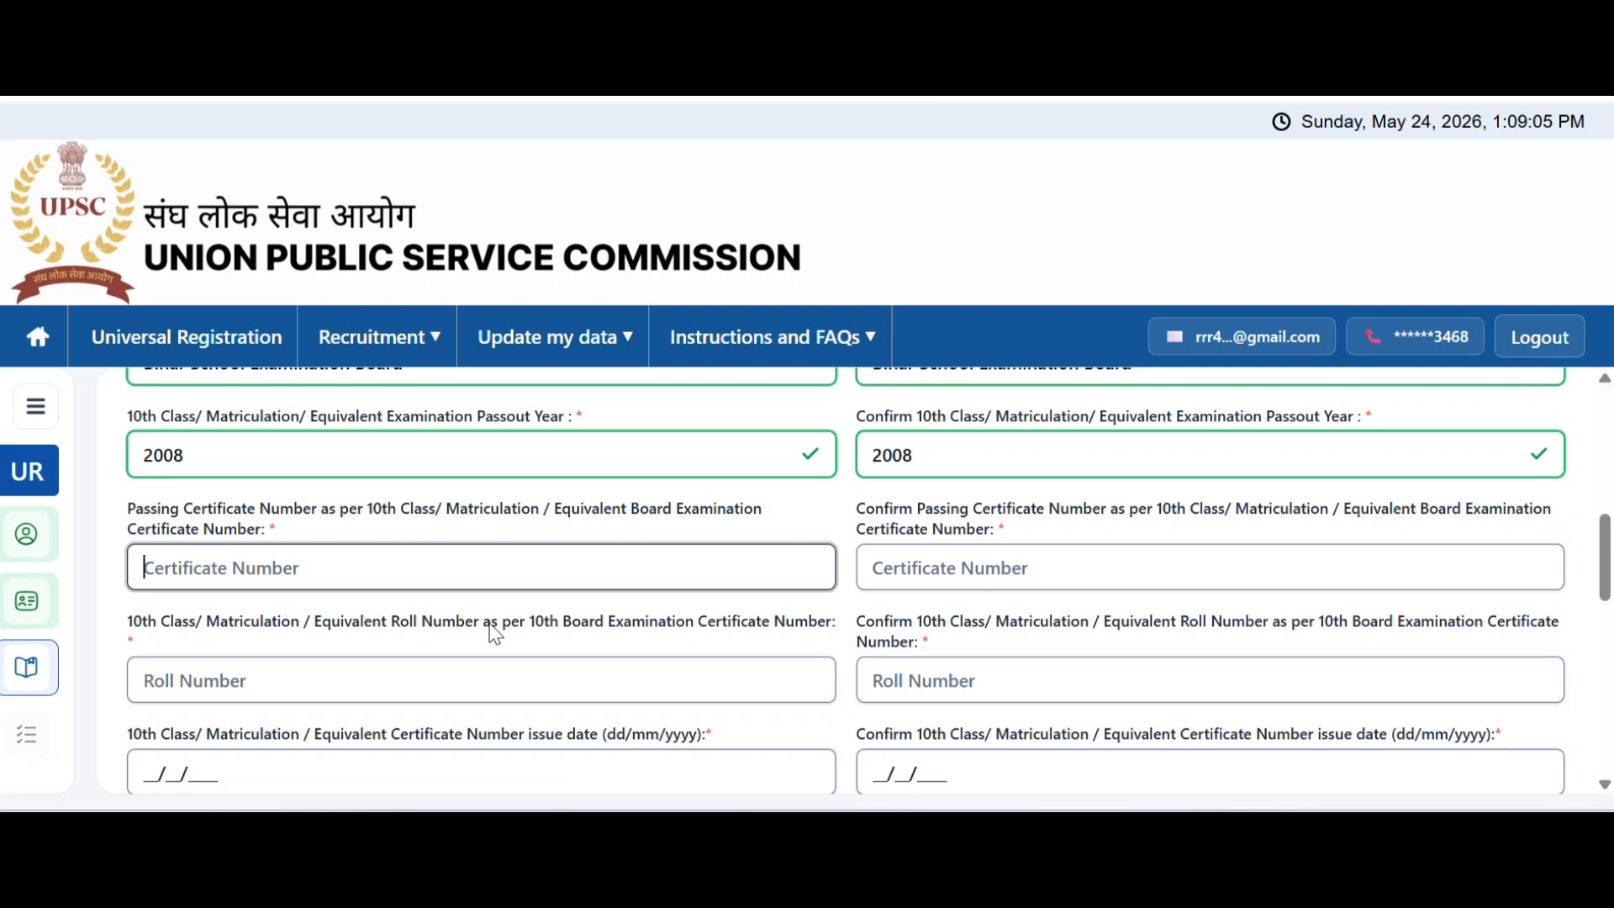
{"action": "scroll", "coordinate": [495, 633], "scroll_direction": "down", "scroll_amount": 3}
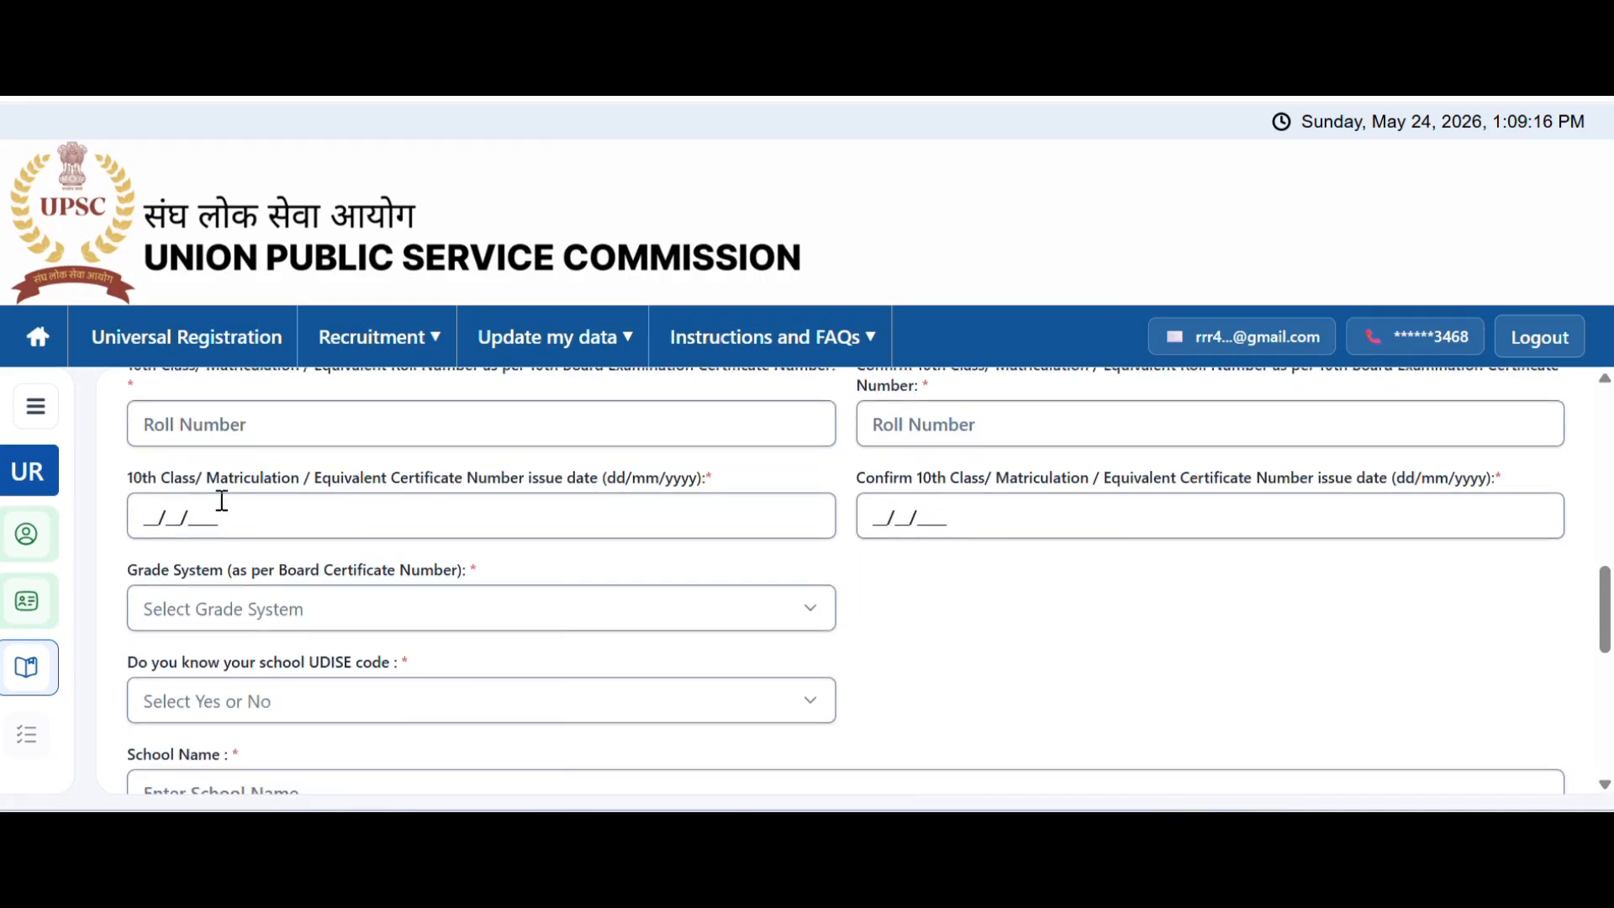
{"action": "scroll", "coordinate": [708, 683], "scroll_direction": "up", "scroll_amount": 3}
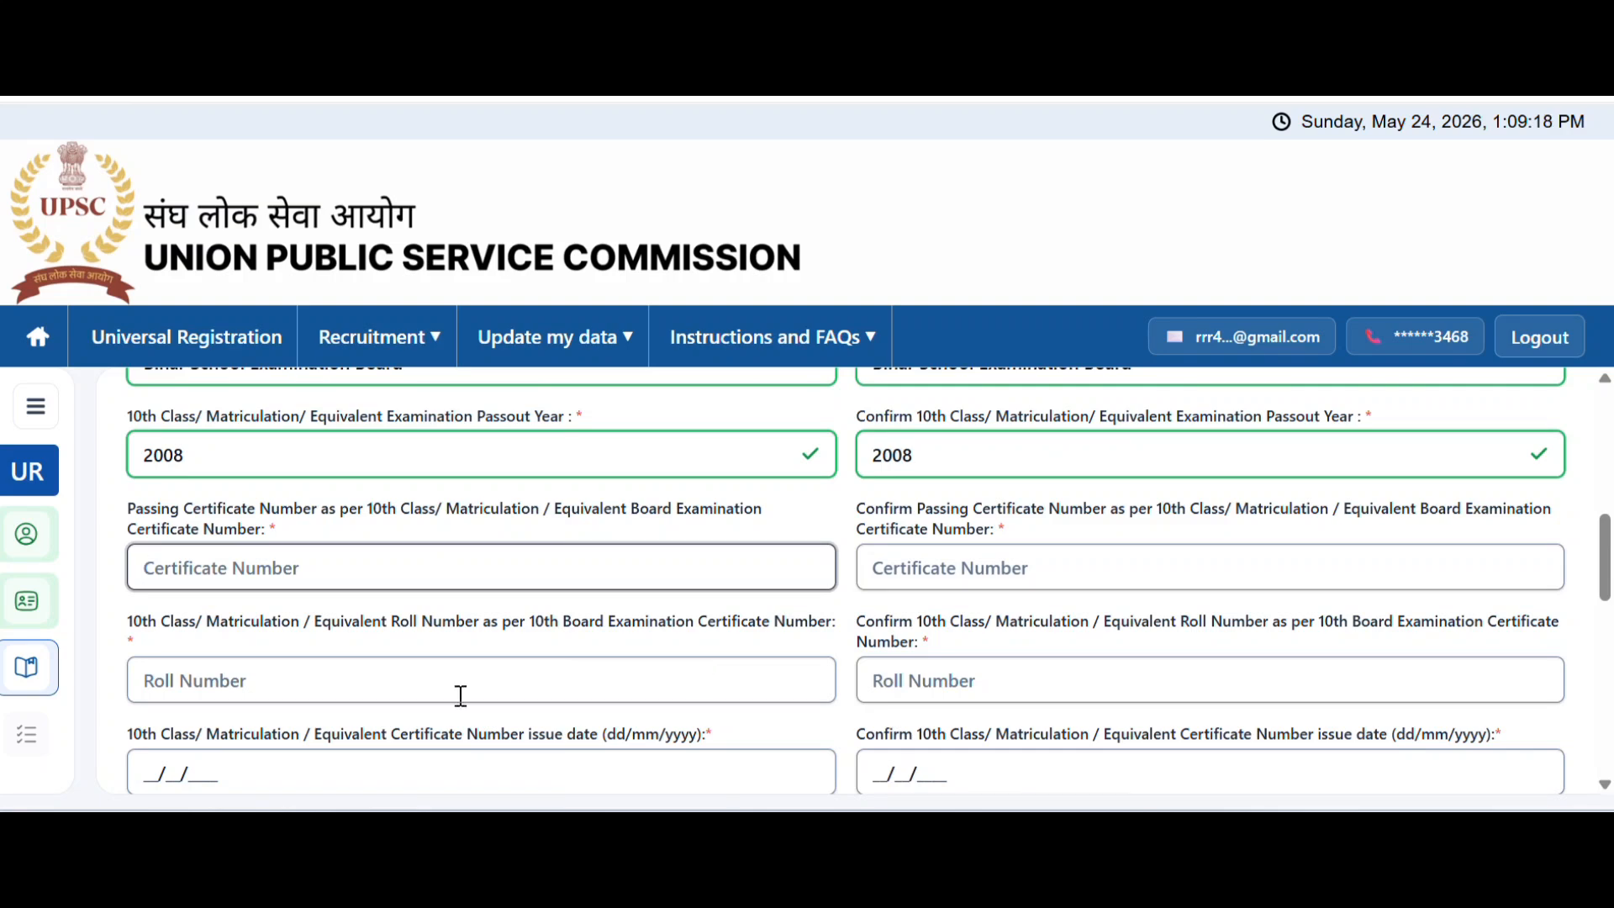
{"action": "scroll", "coordinate": [446, 685], "scroll_direction": "down", "scroll_amount": 3}
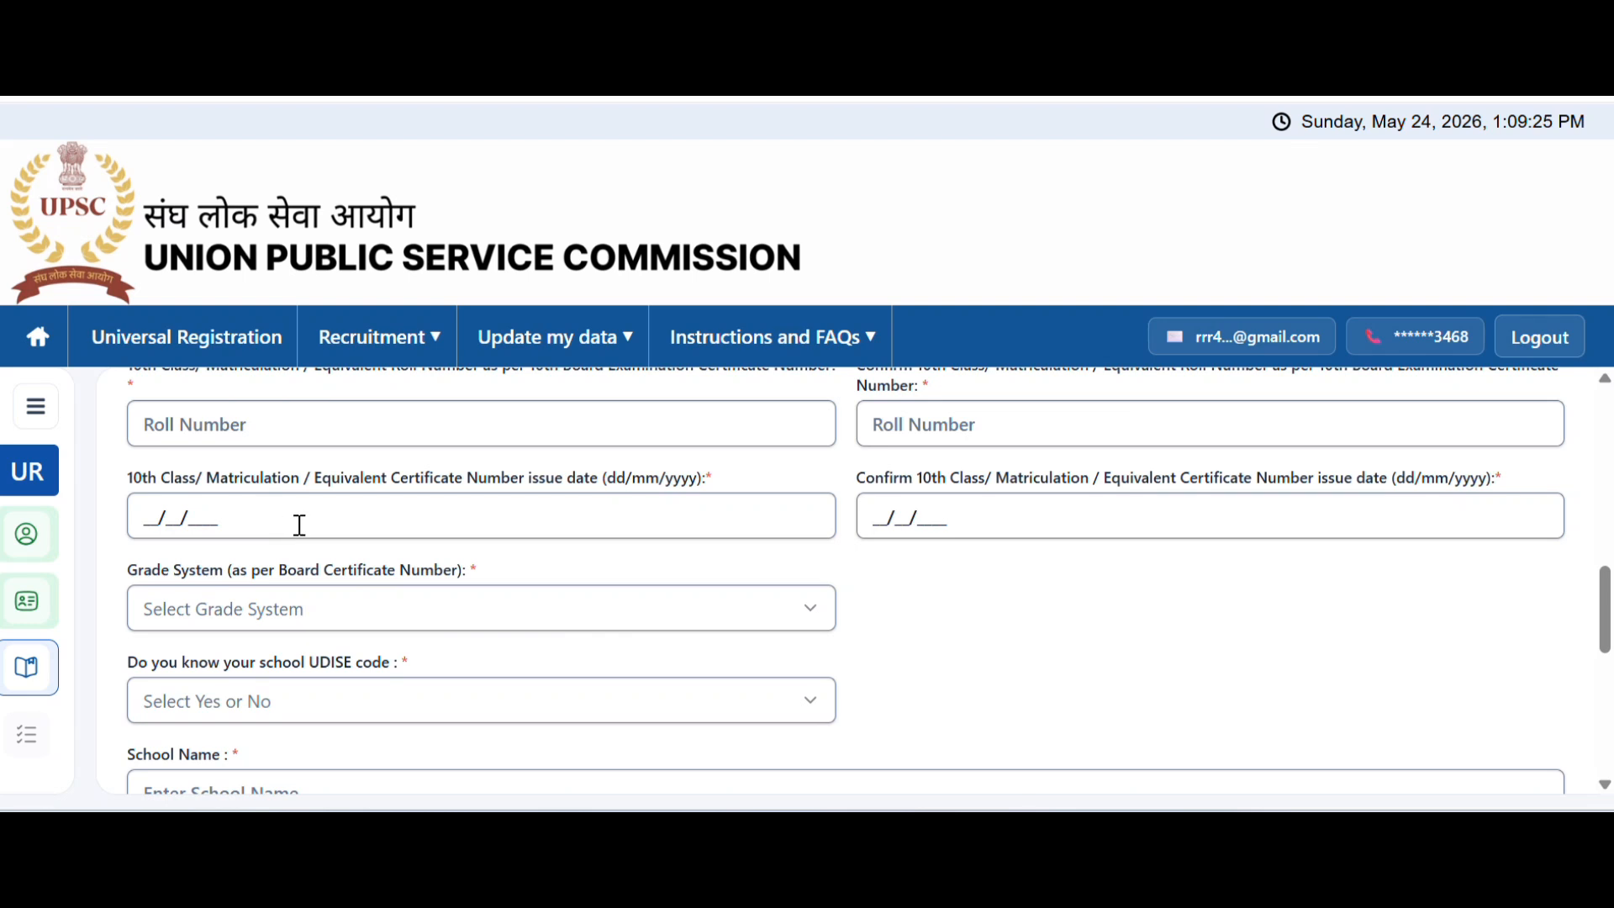
{"action": "scroll", "coordinate": [319, 525], "scroll_direction": "down", "scroll_amount": 2}
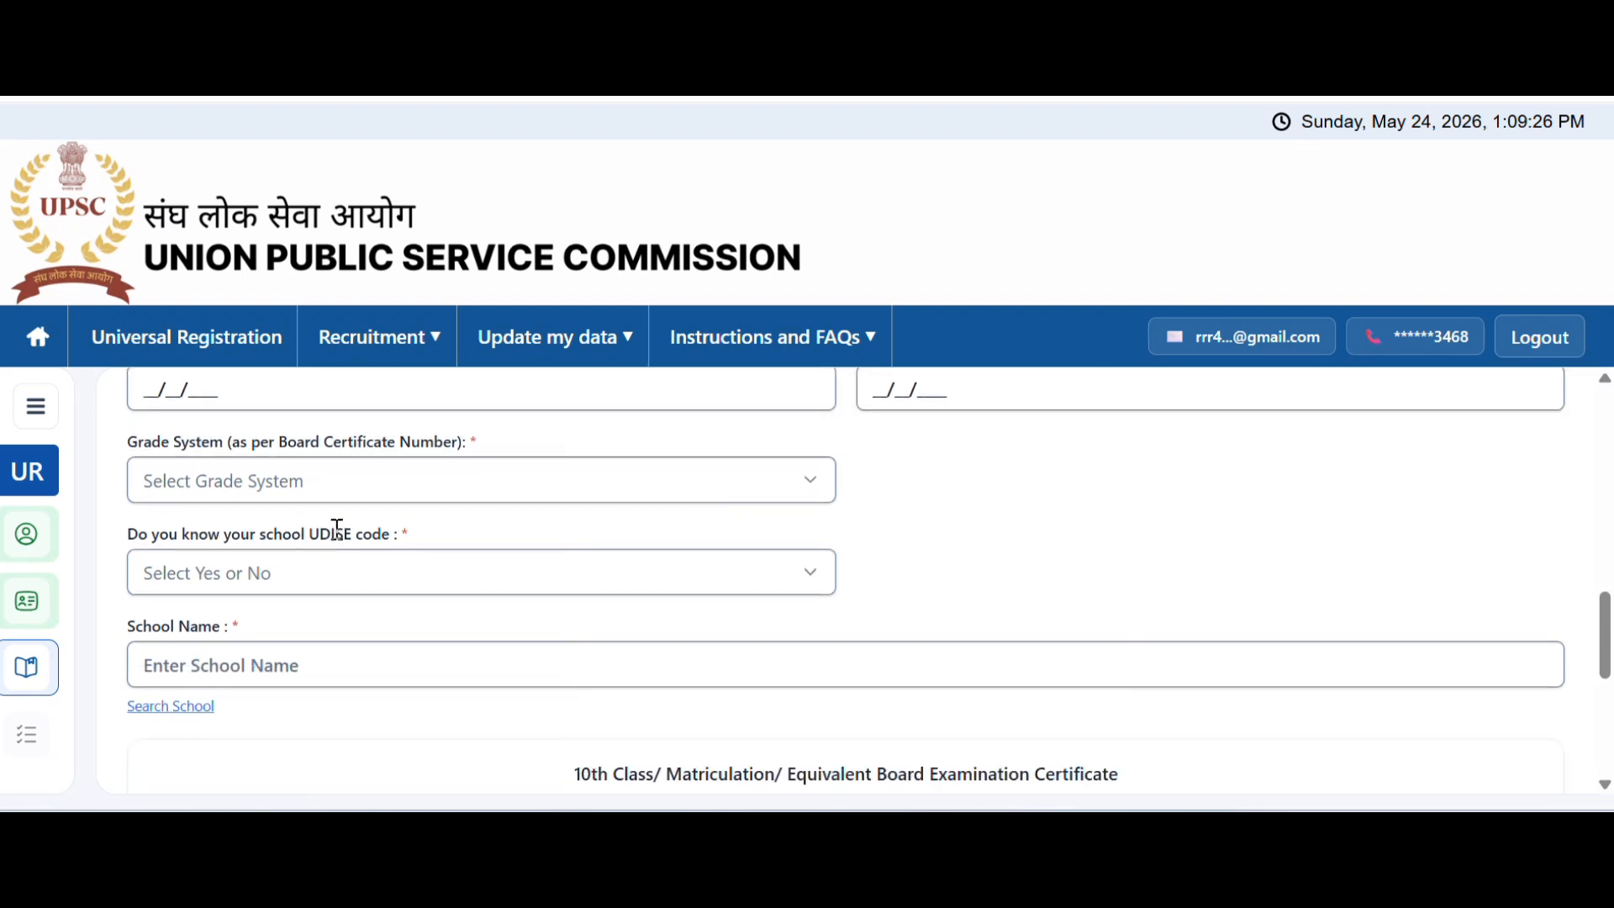
{"action": "left_click", "coordinate": [580, 482]}
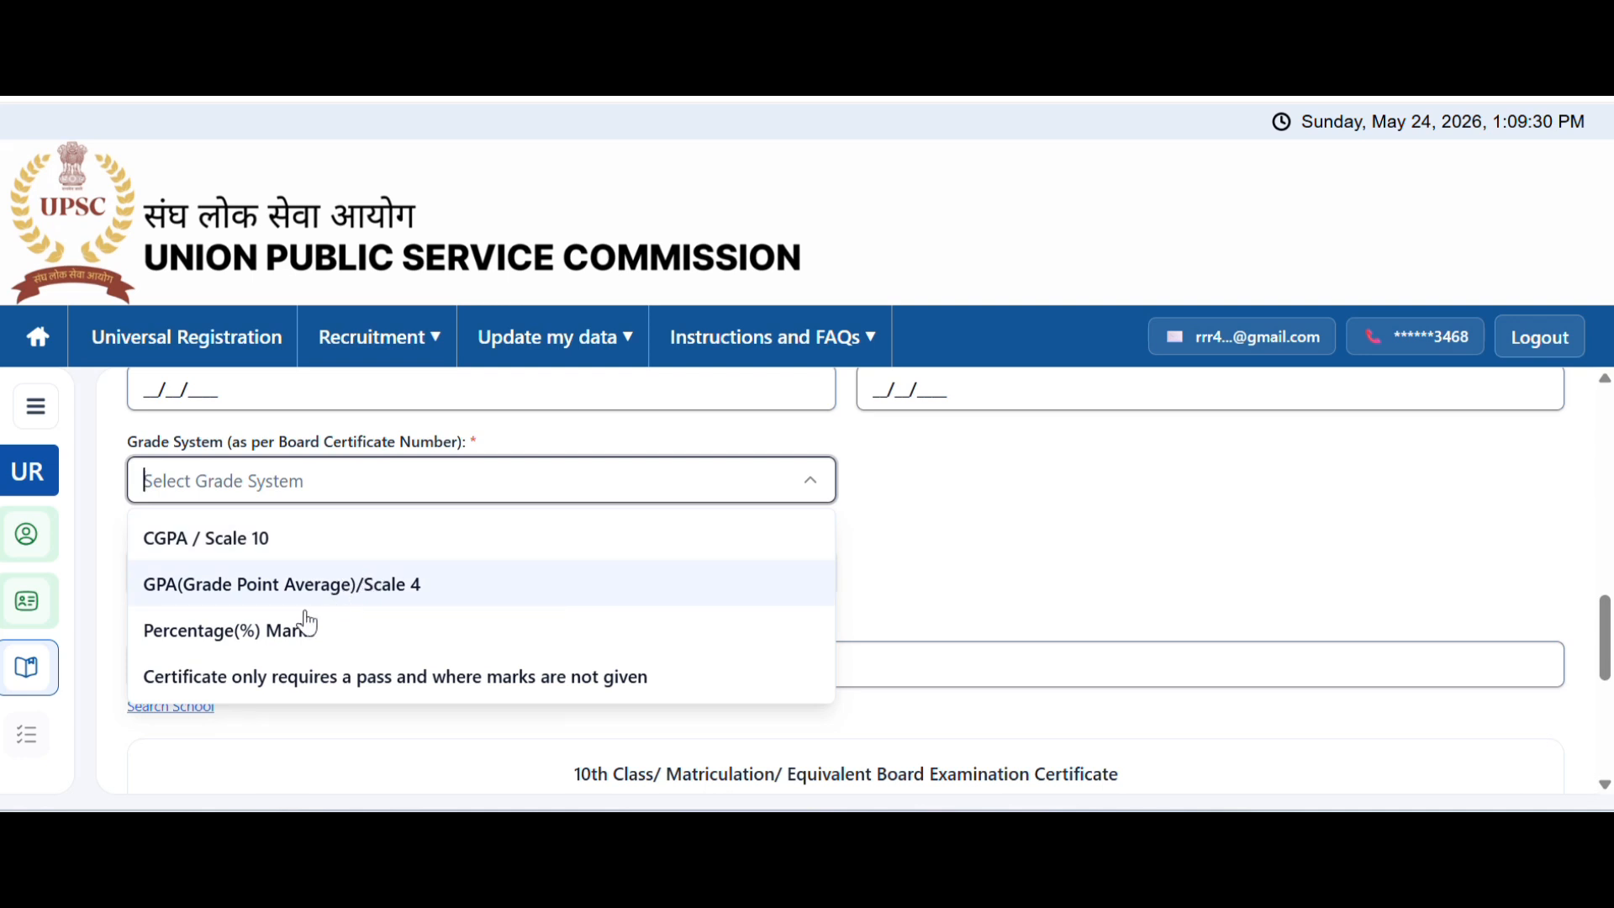
{"action": "left_click", "coordinate": [298, 640]}
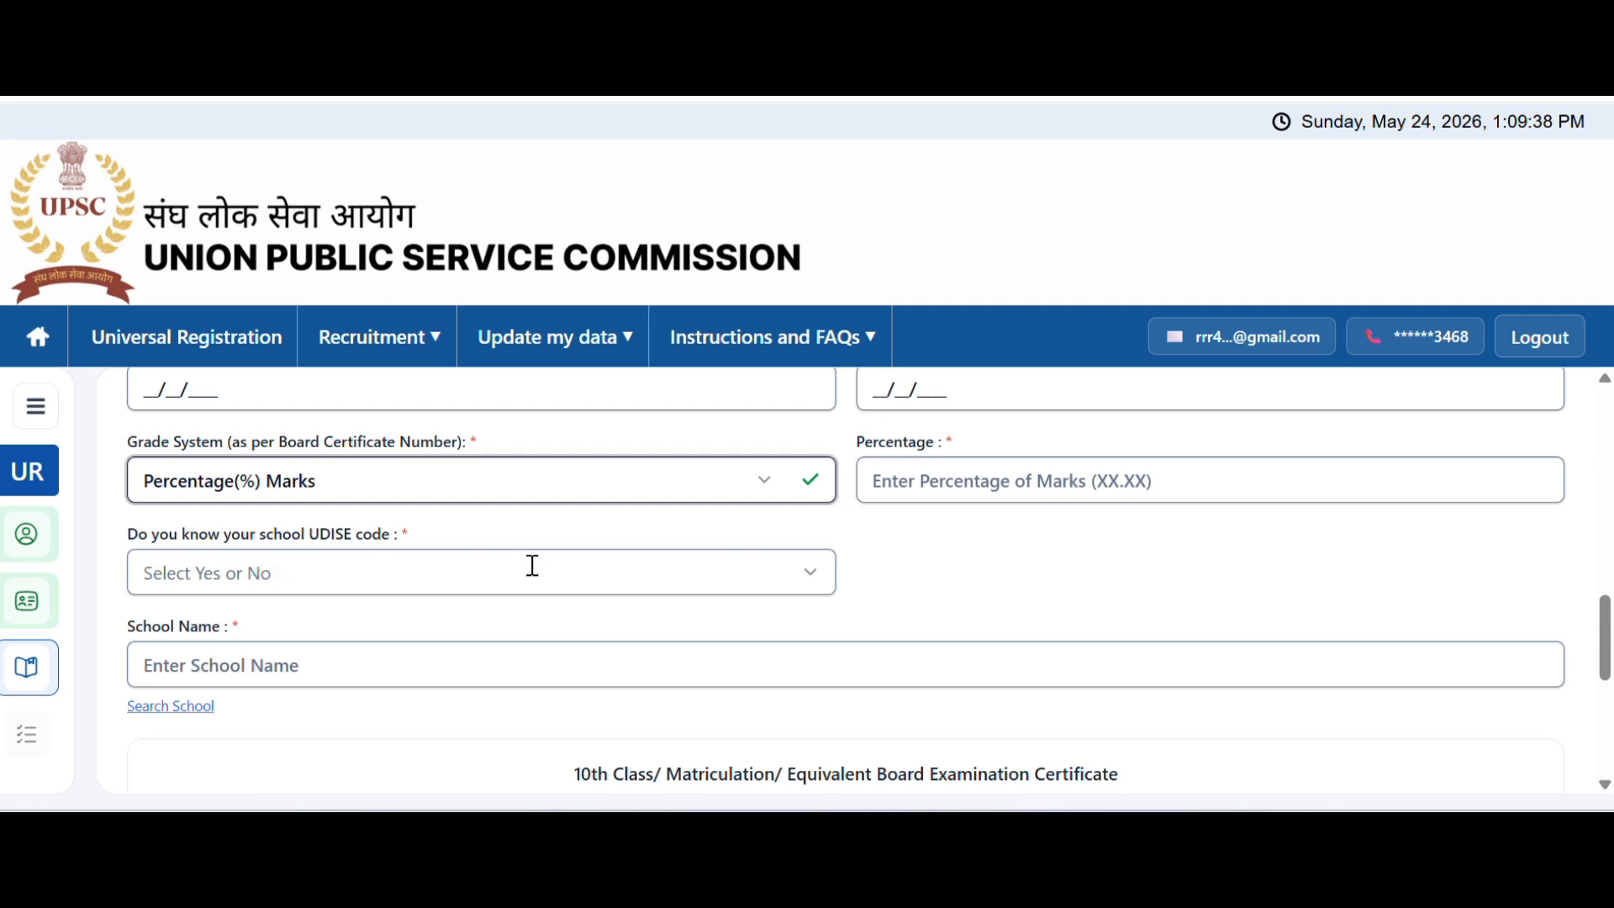
{"action": "left_click", "coordinate": [824, 588]}
{"action": "left_click", "coordinate": [826, 591]}
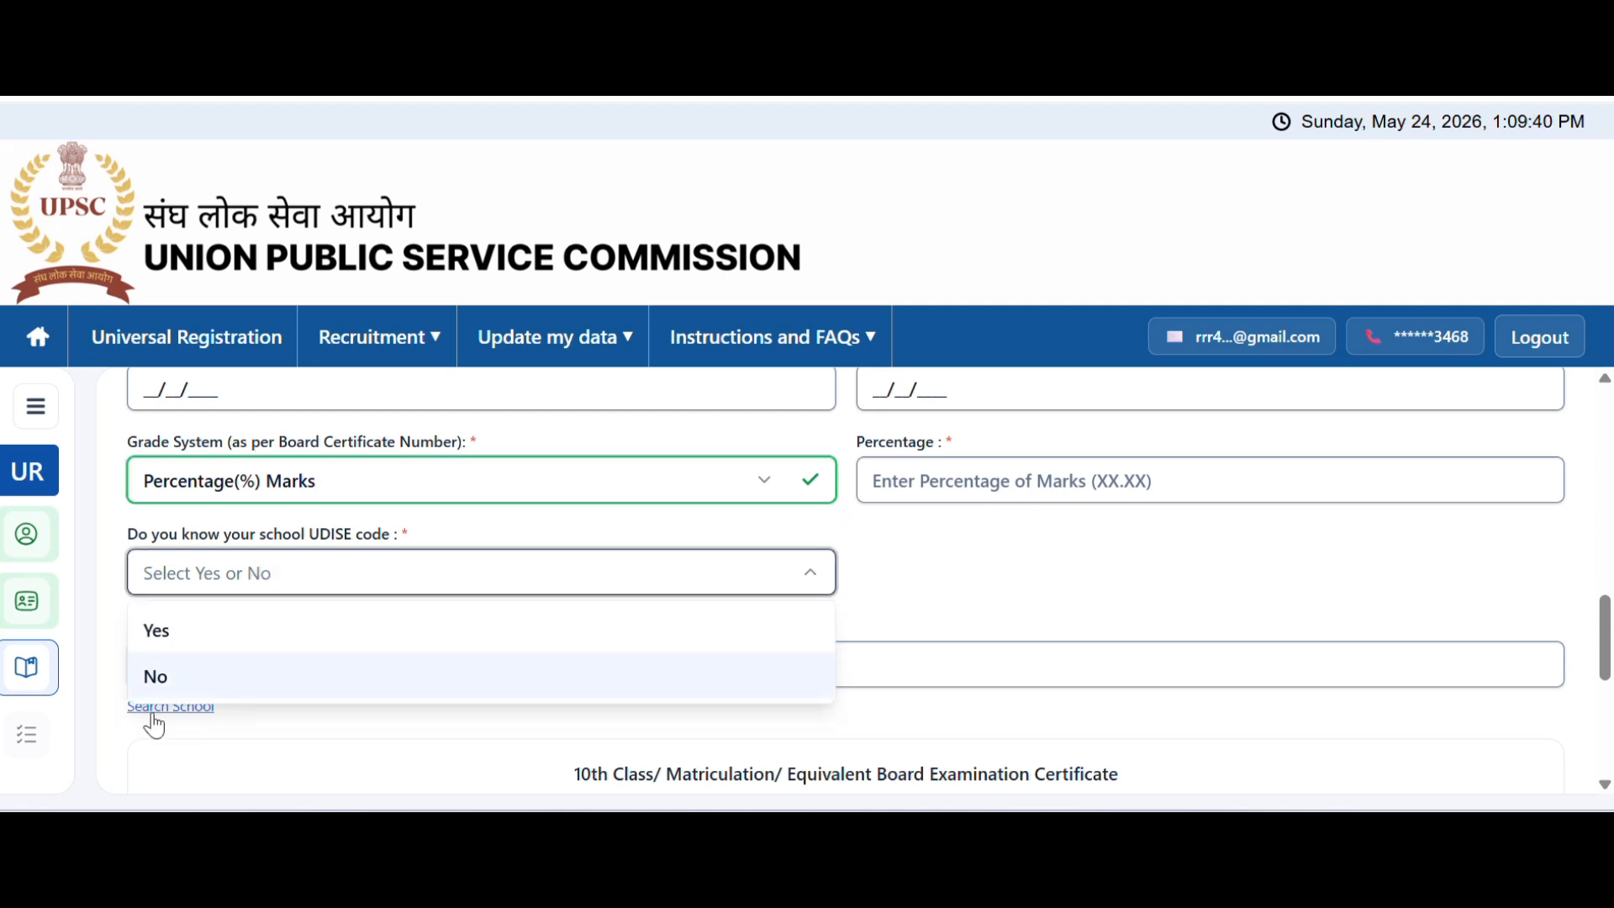
{"action": "left_click", "coordinate": [216, 681]}
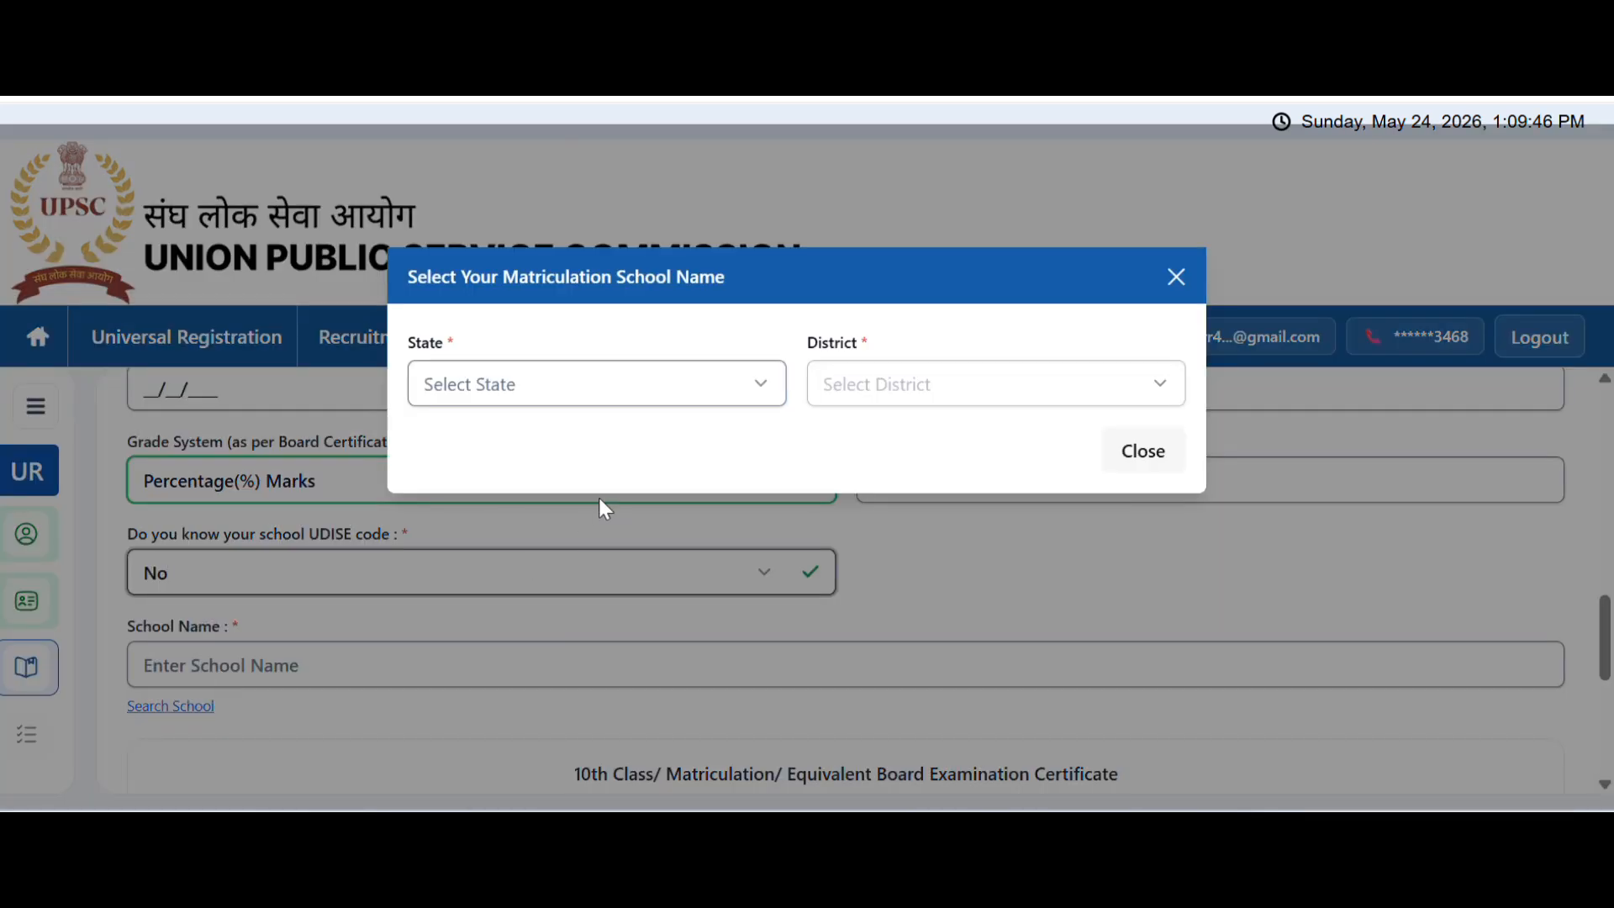
Choose Bihar as the state and Aurangabad as the district for the matriculation school search
{"action": "left_click", "coordinate": [714, 390]}
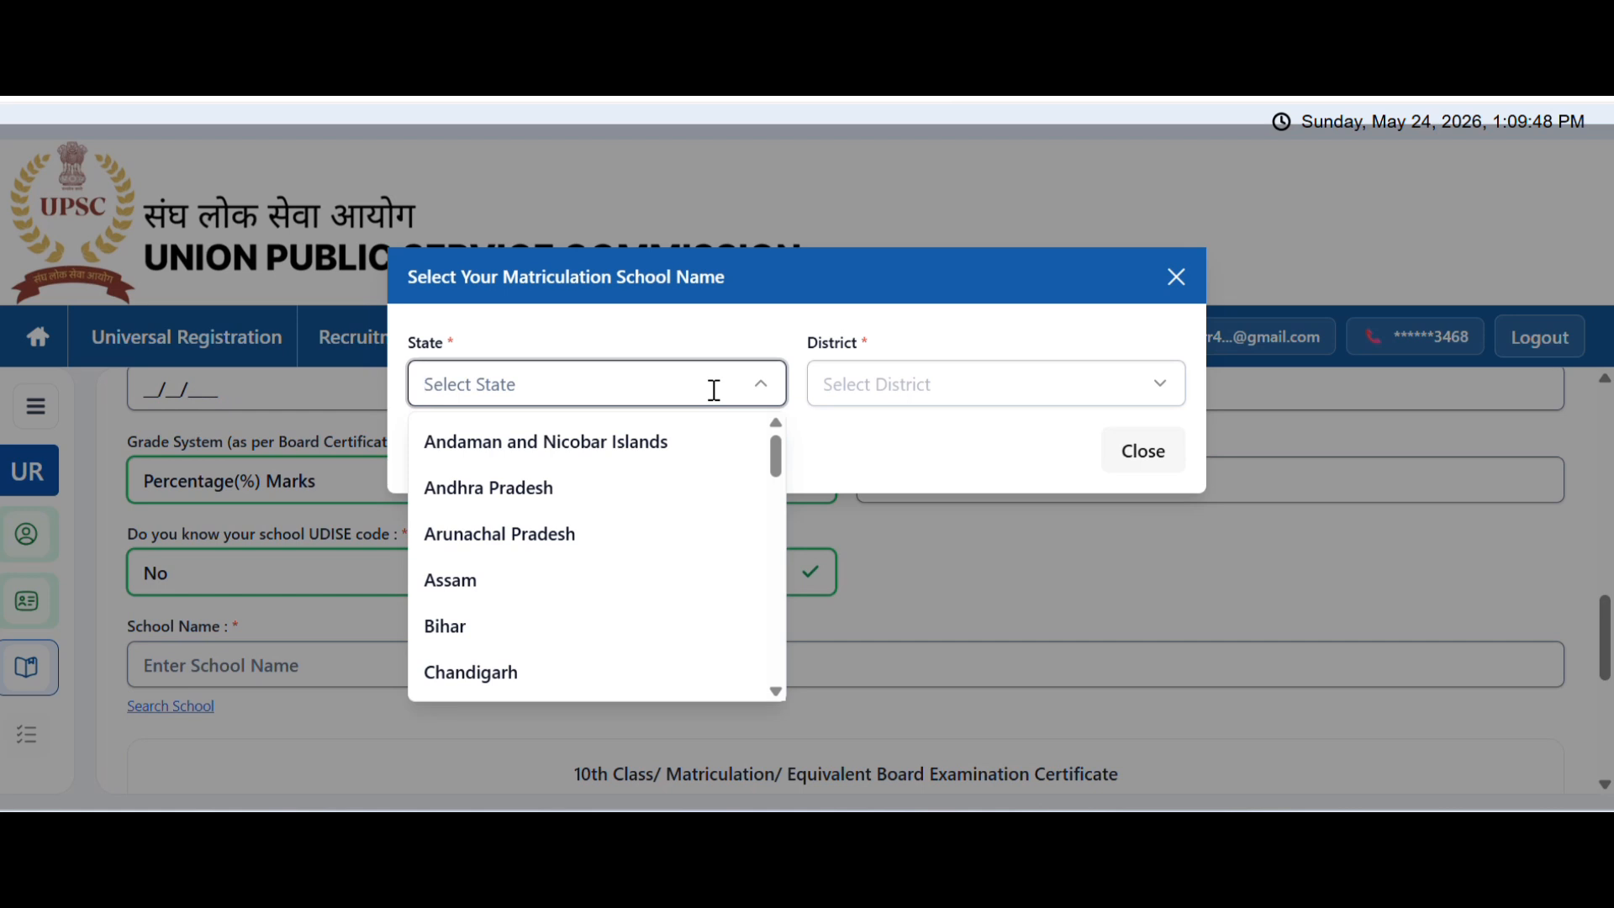
{"action": "left_click", "coordinate": [464, 627]}
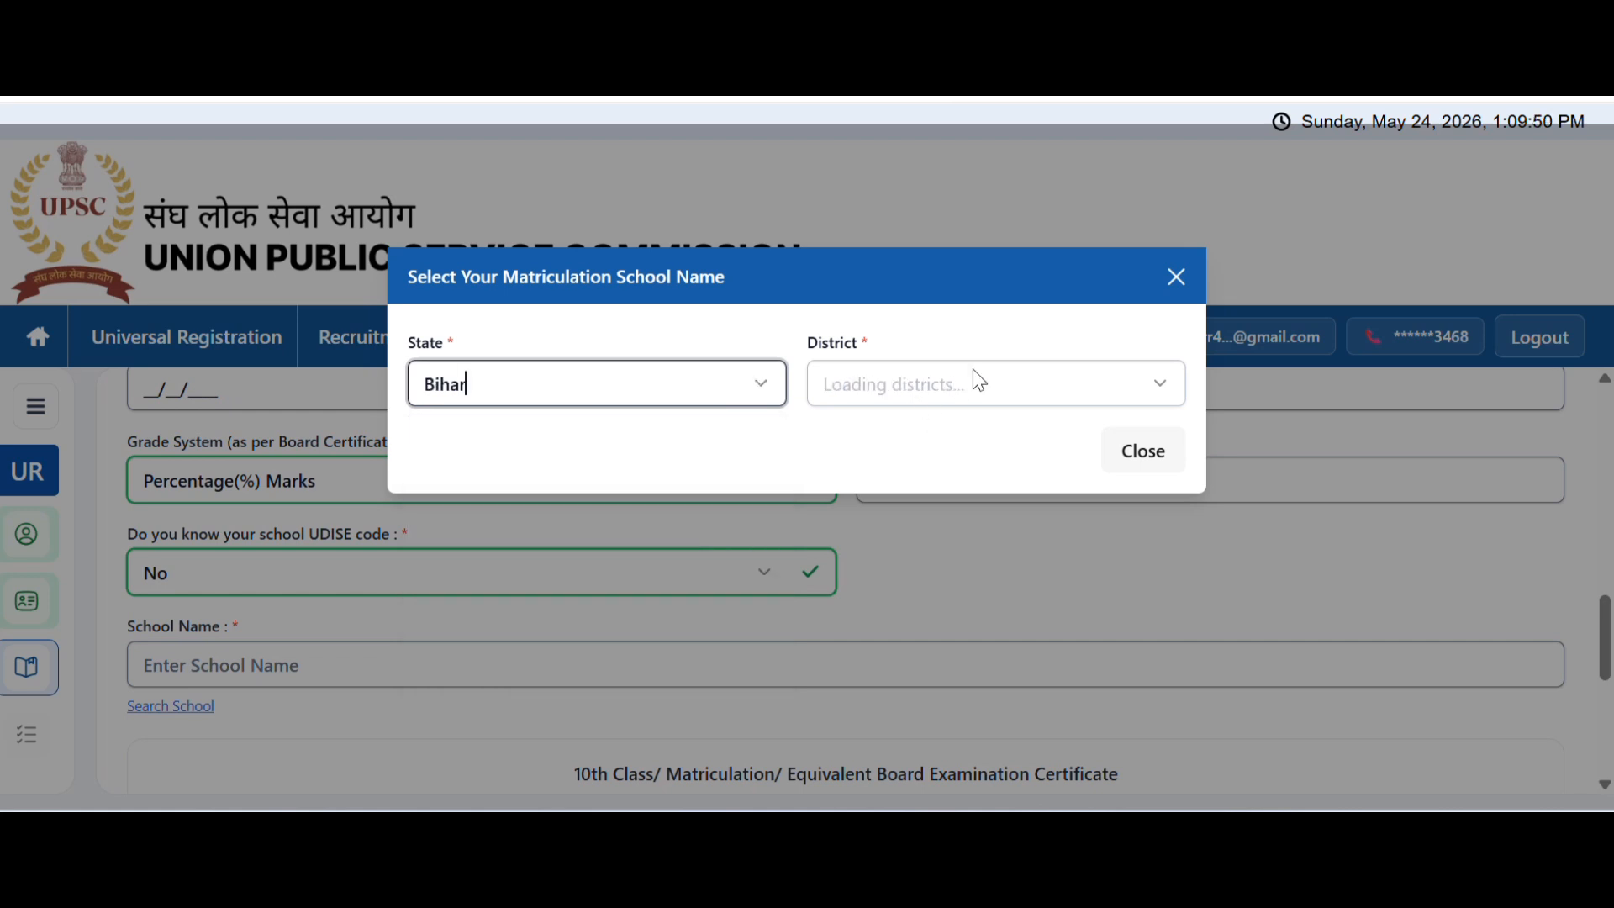
{"action": "left_click", "coordinate": [1030, 369]}
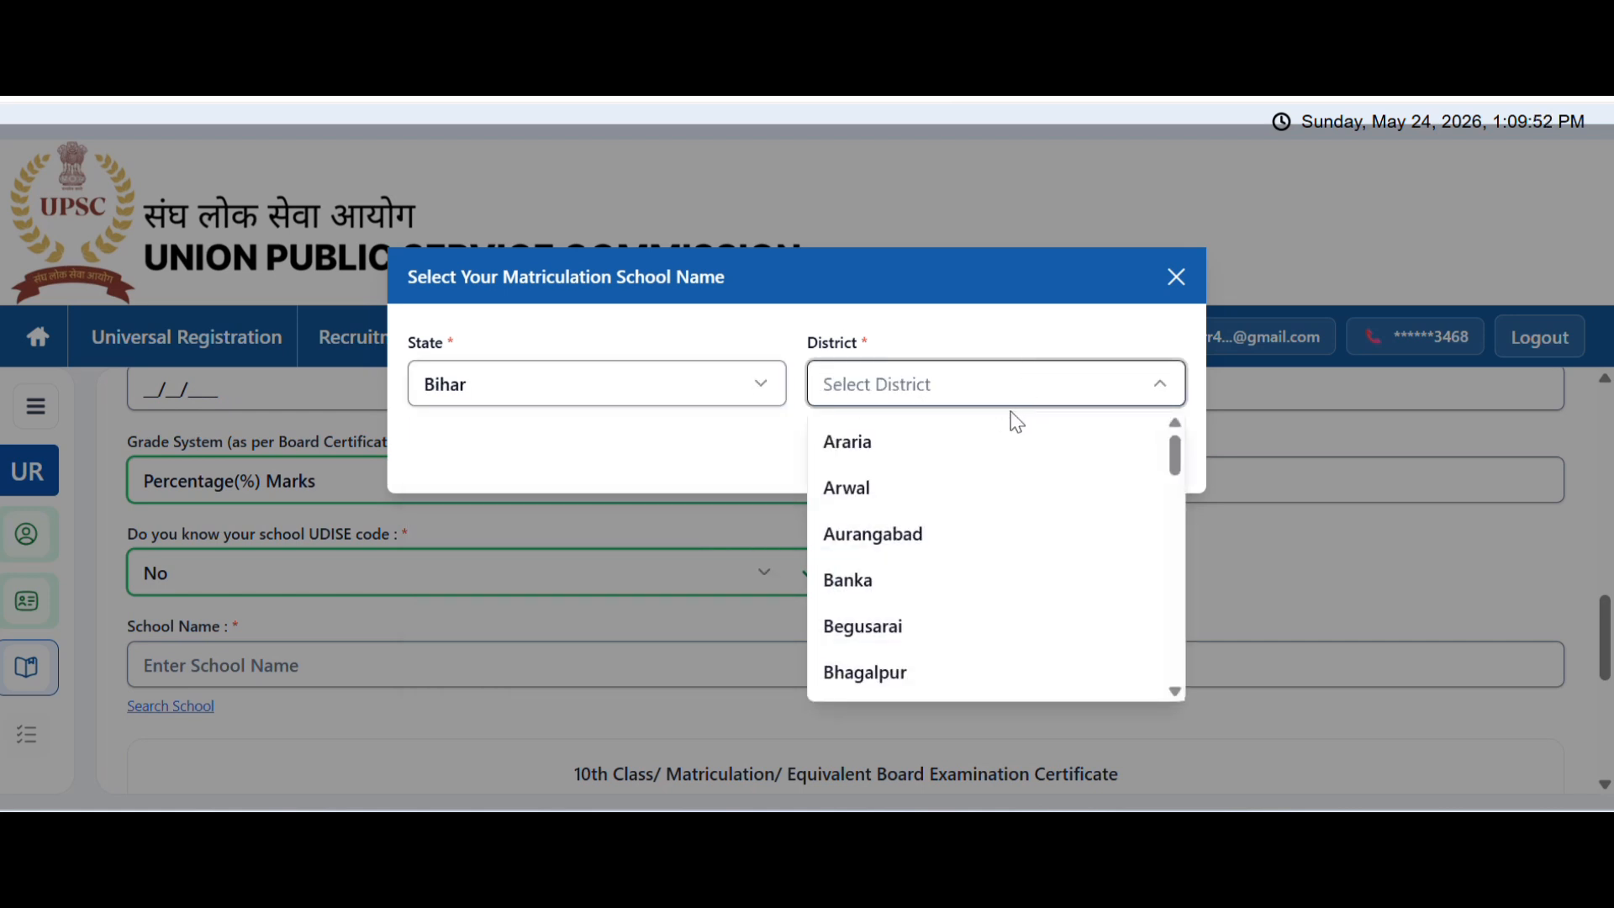
{"action": "left_click", "coordinate": [901, 550]}
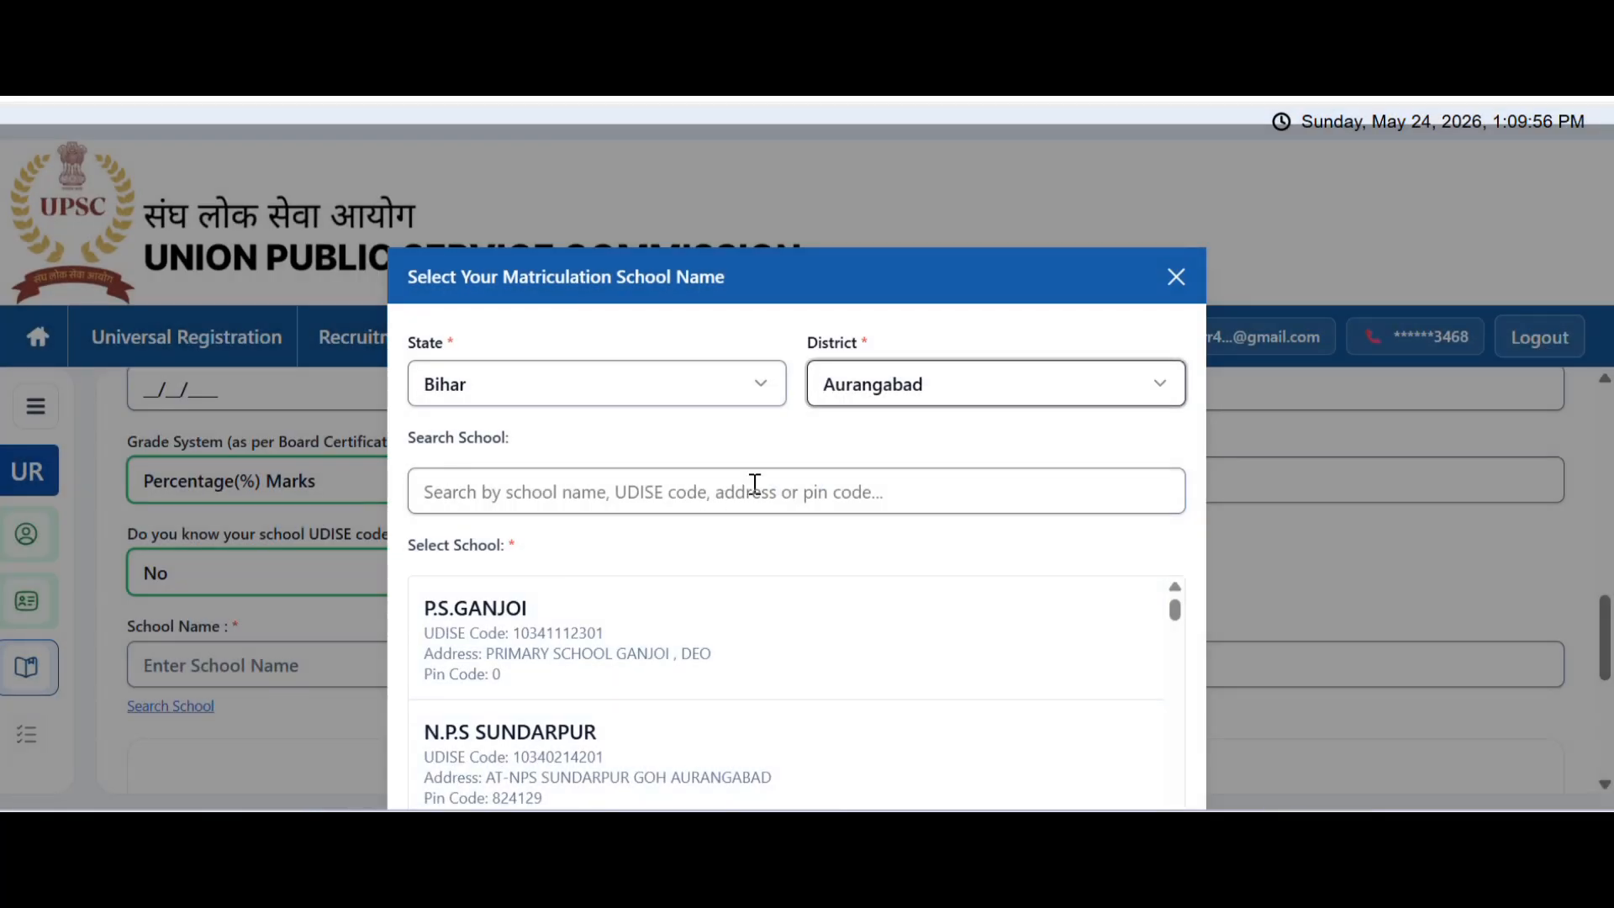
Search the schools for HASPURA HIGH, select HASPURA HIGH SCHOOL HASPURA and acknowledge the selection
{"action": "left_click", "coordinate": [755, 484]}
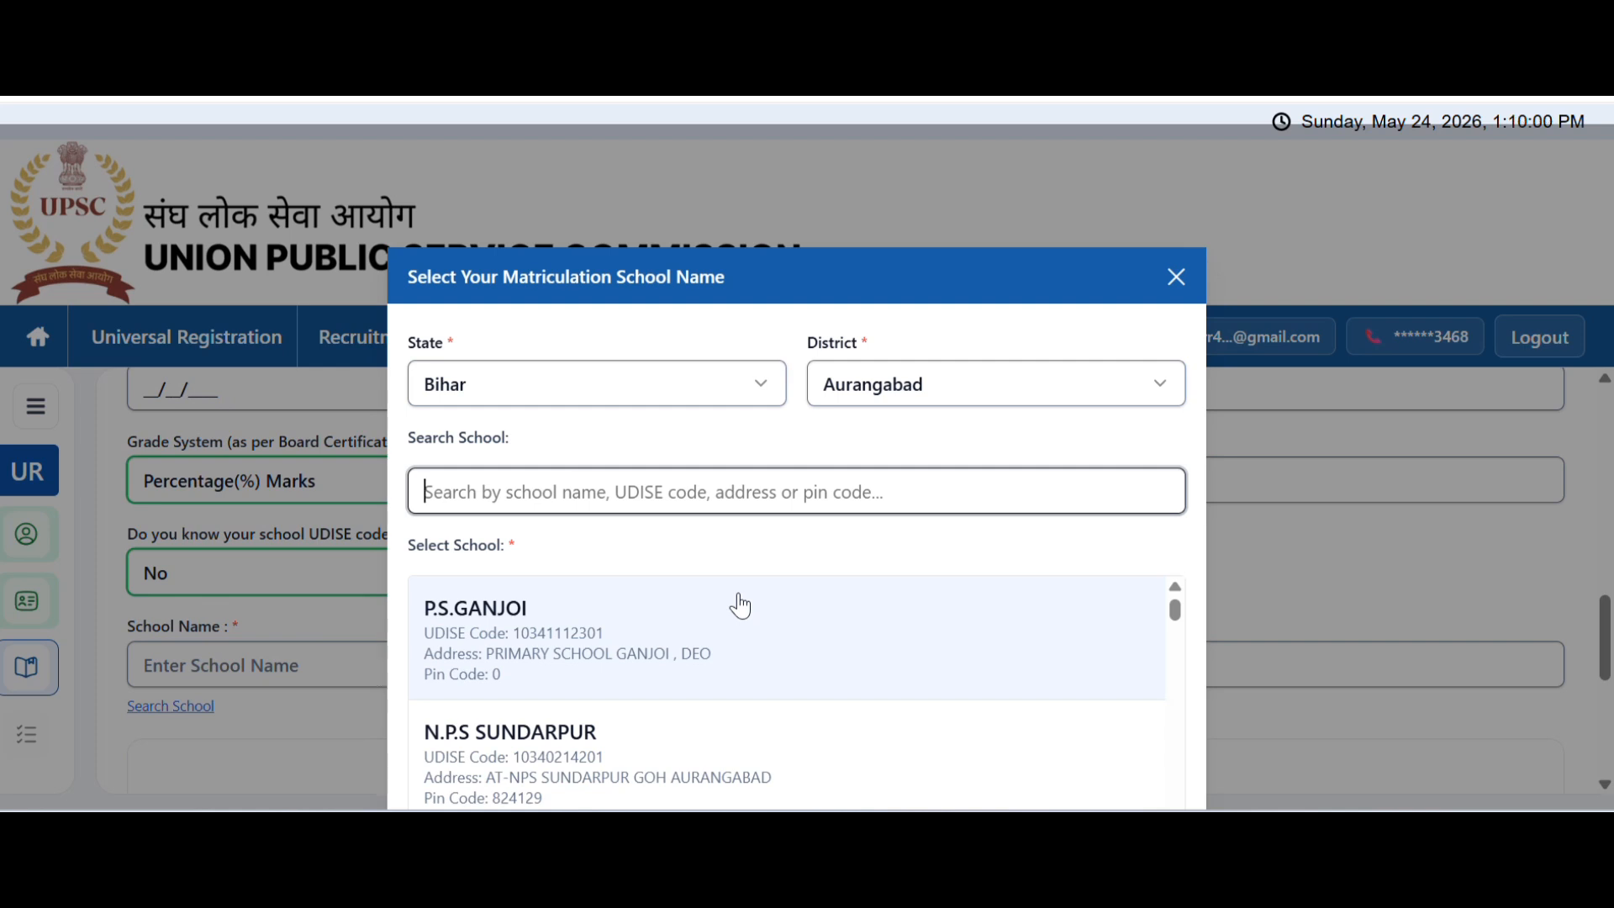
{"action": "type", "text": "HASPURA"}
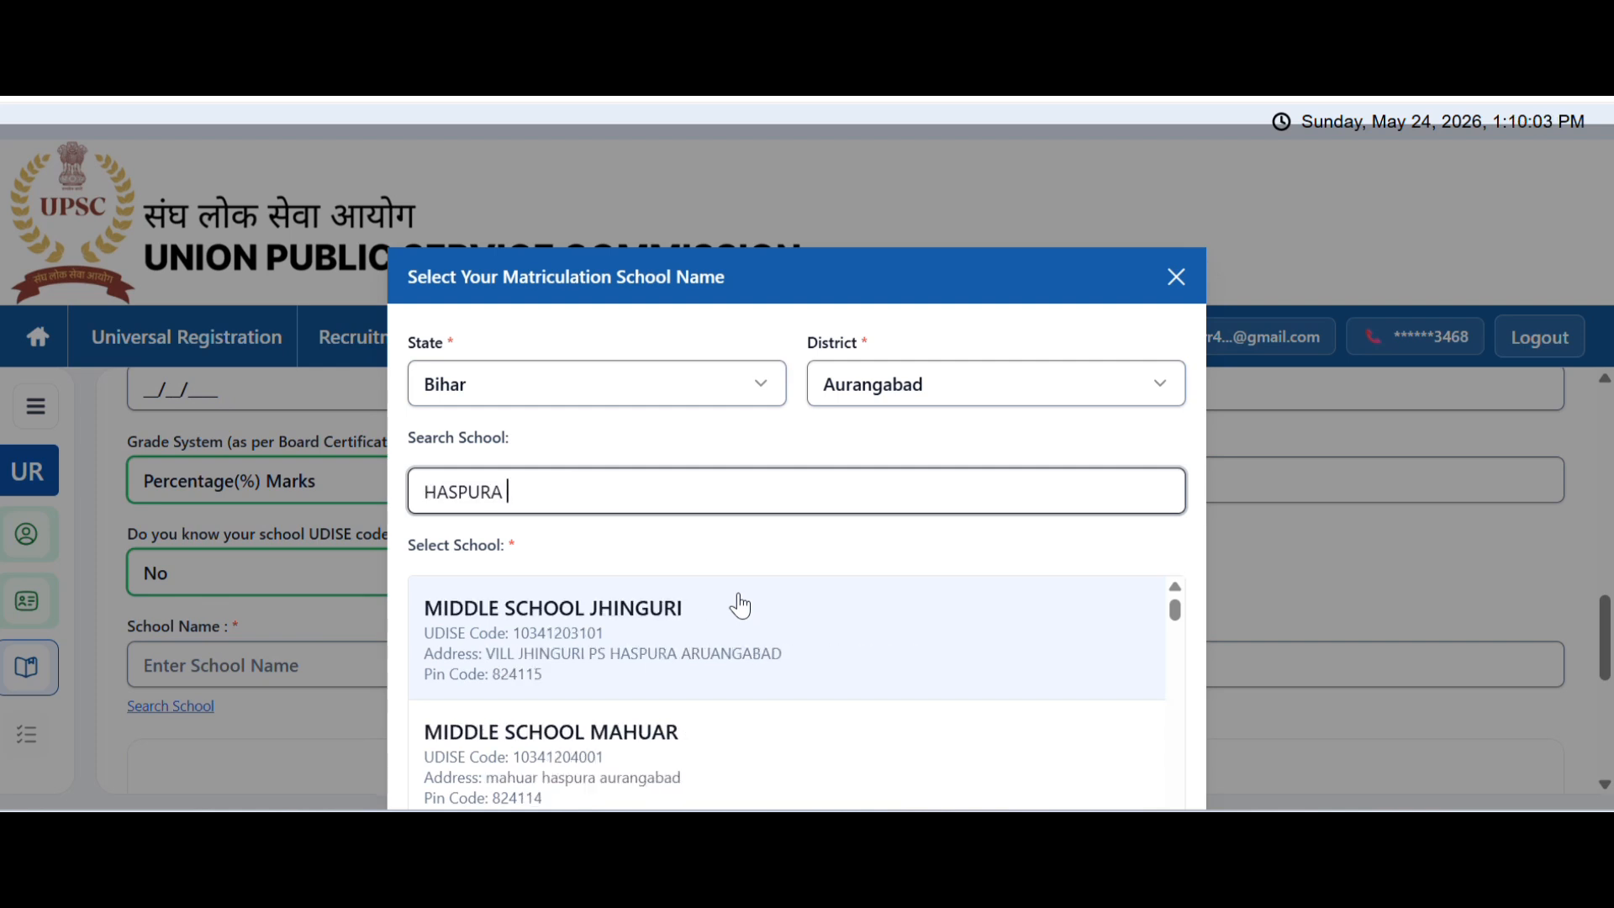
{"action": "type", "text": " HIGH"}
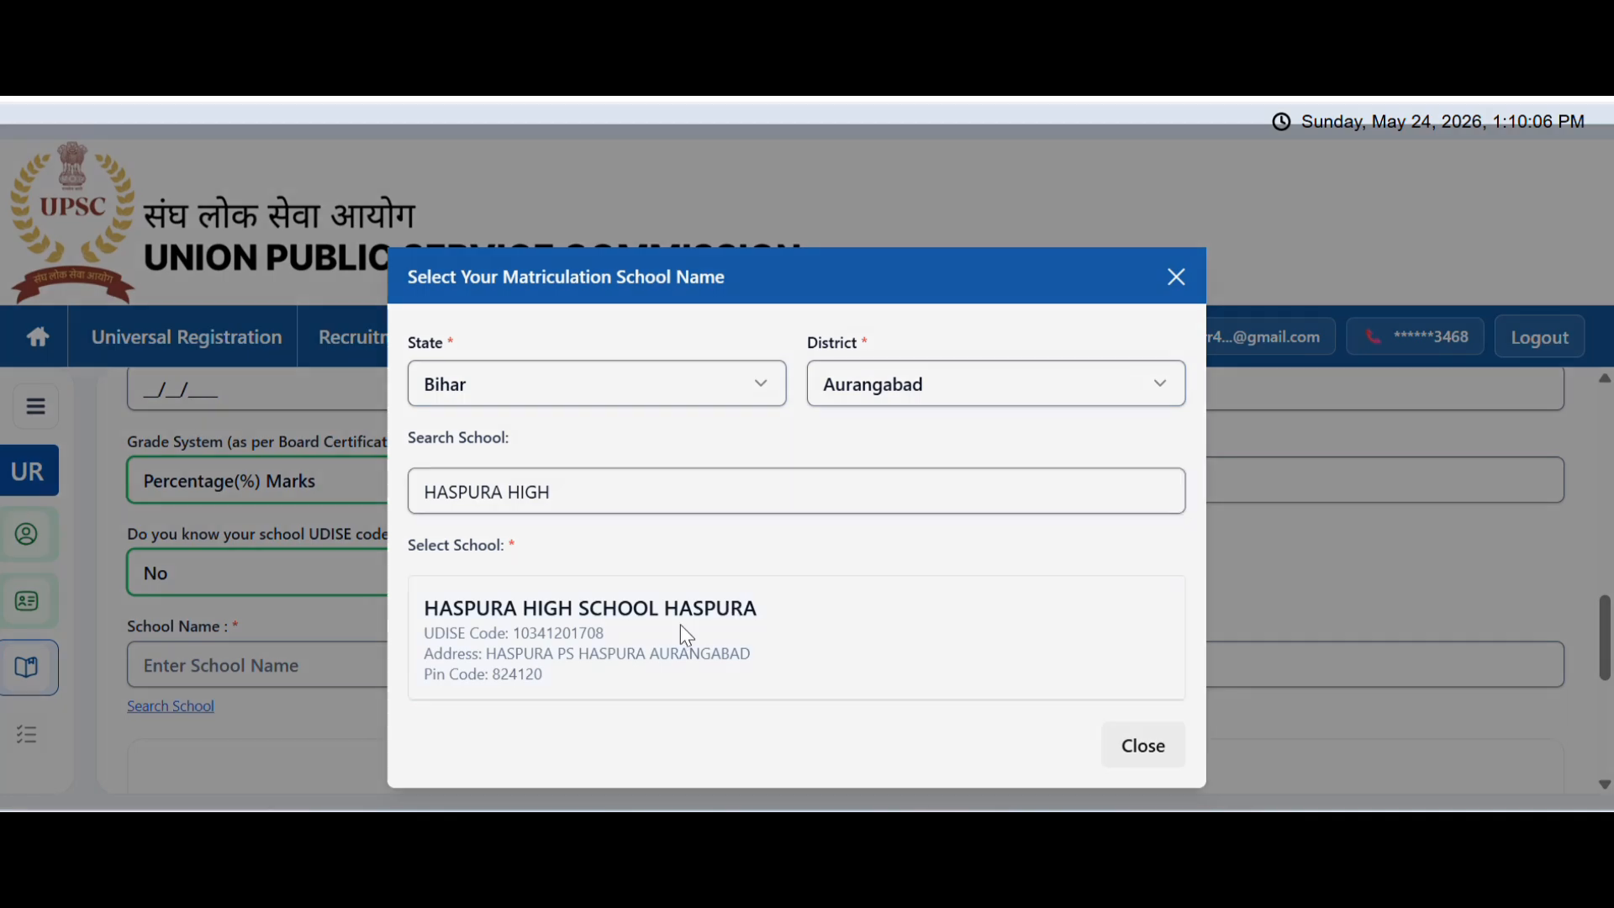
{"action": "left_click", "coordinate": [686, 636]}
{"action": "left_click", "coordinate": [738, 682]}
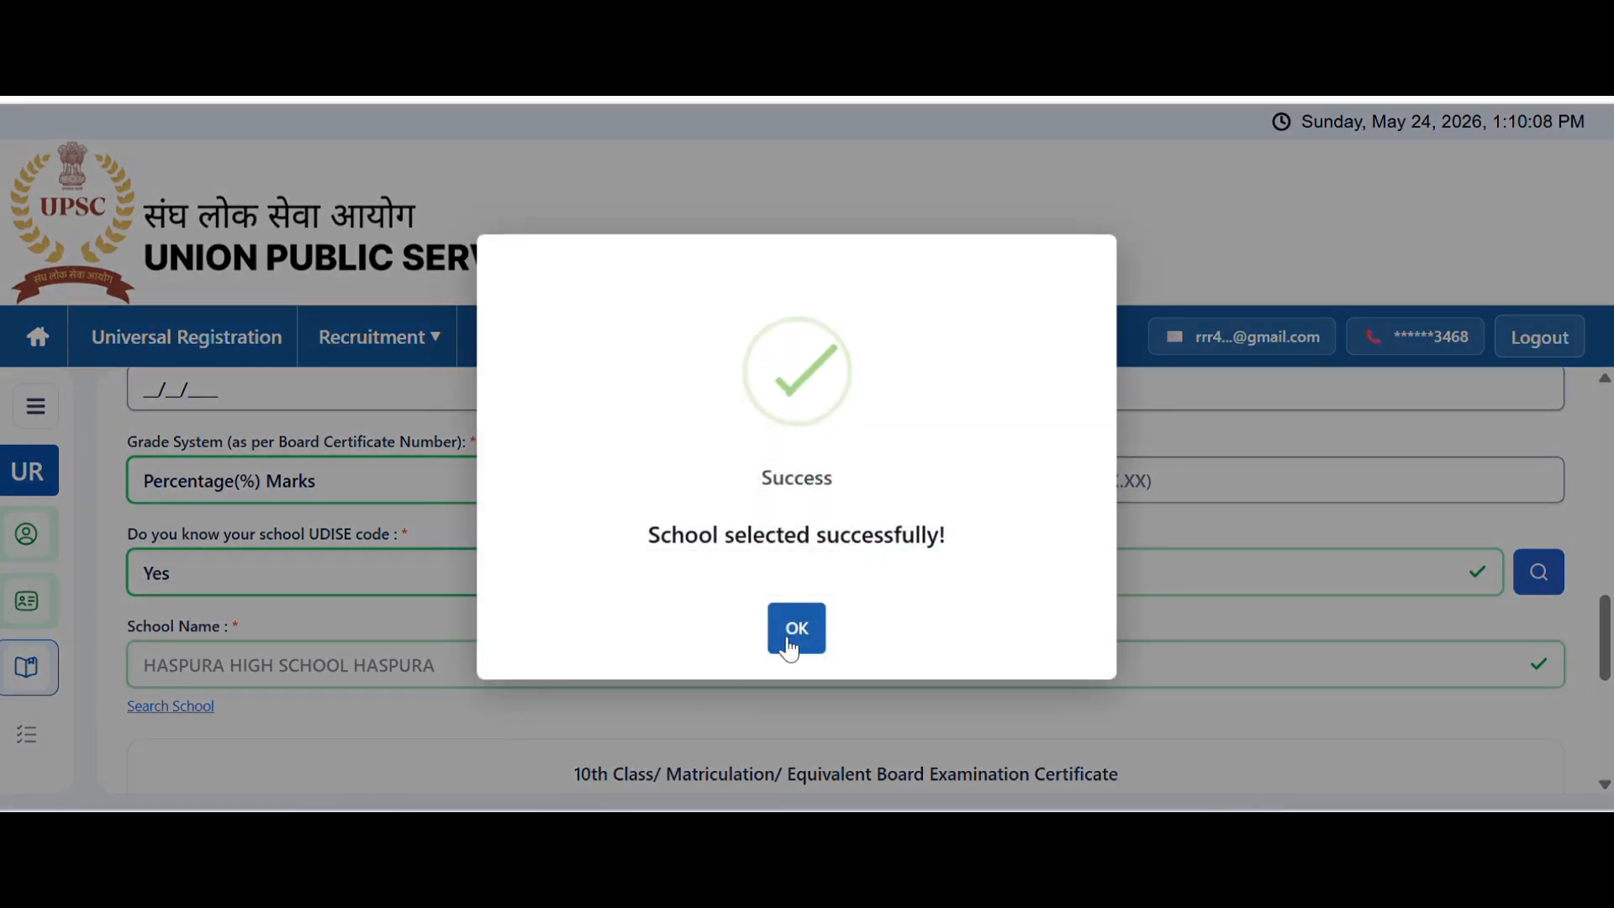
{"action": "left_click", "coordinate": [790, 646]}
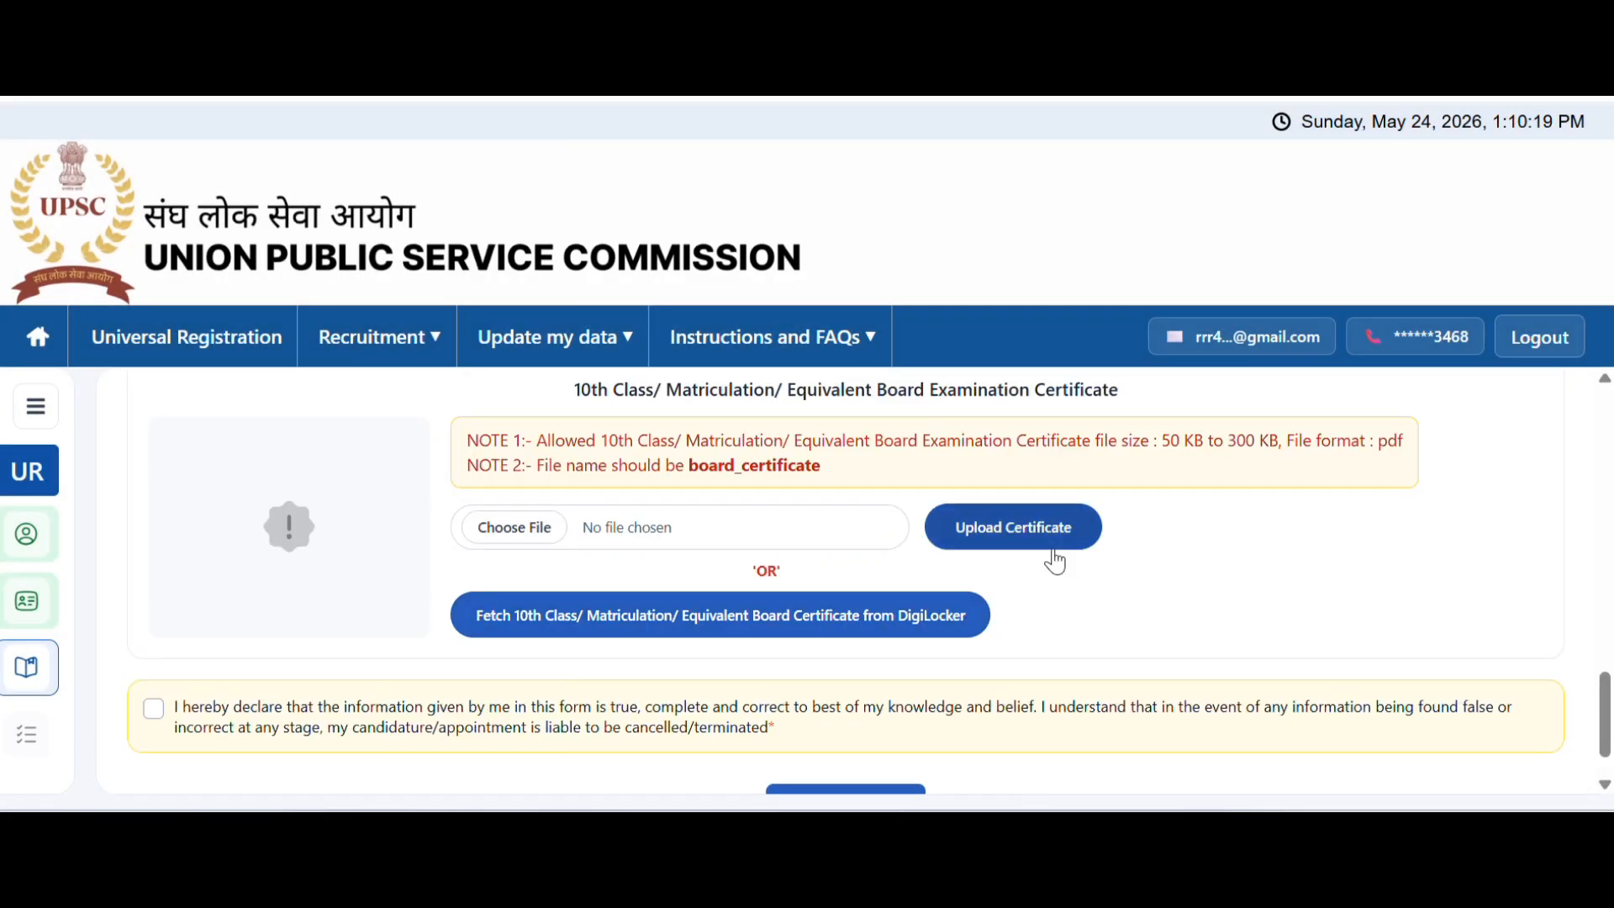
Accept the declaration that the information is true and proceed to the review of the Matriculation Board Profile
{"action": "scroll", "coordinate": [672, 664], "scroll_direction": "down", "scroll_amount": 1}
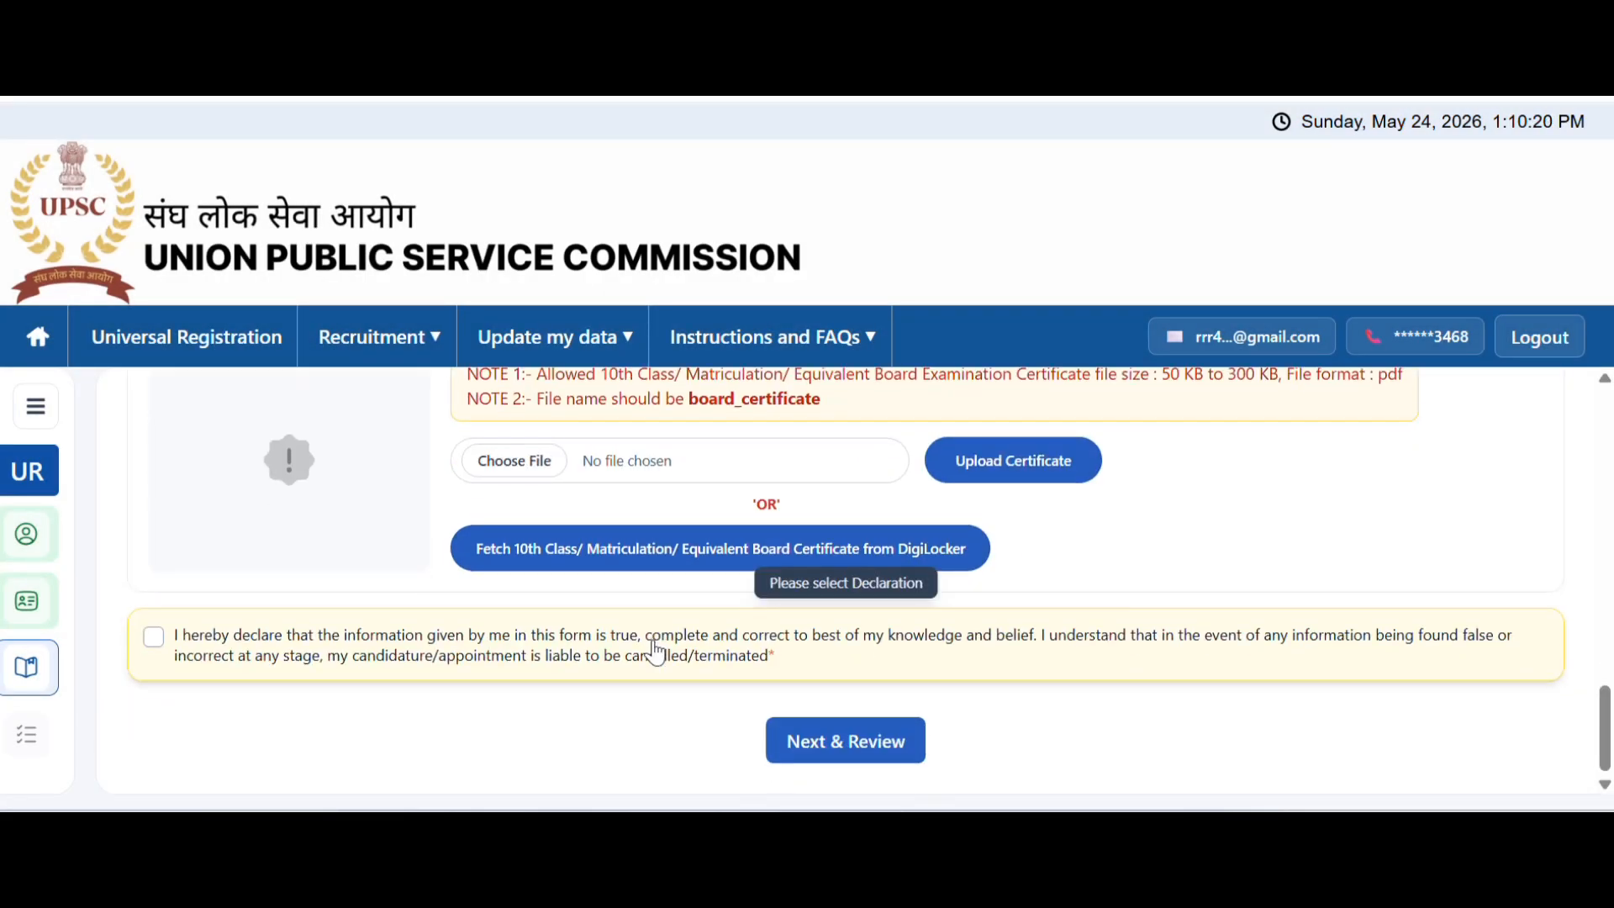
{"action": "left_click", "coordinate": [154, 637]}
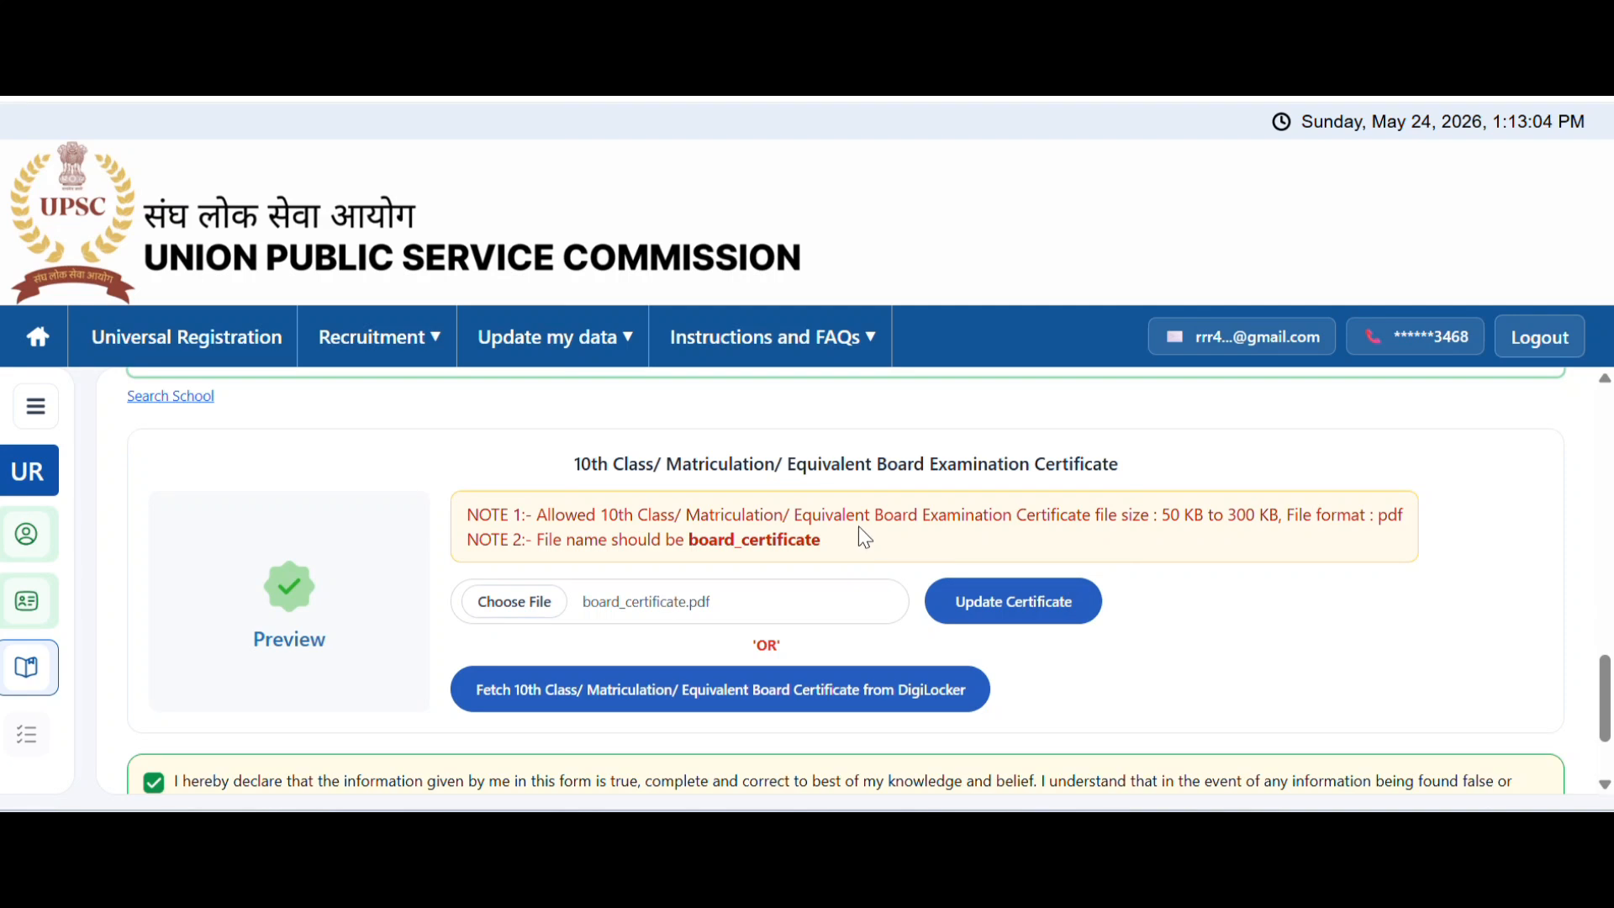
{"action": "scroll", "coordinate": [925, 561], "scroll_direction": "down", "scroll_amount": 2}
{"action": "scroll", "coordinate": [923, 568], "scroll_direction": "down", "scroll_amount": 1}
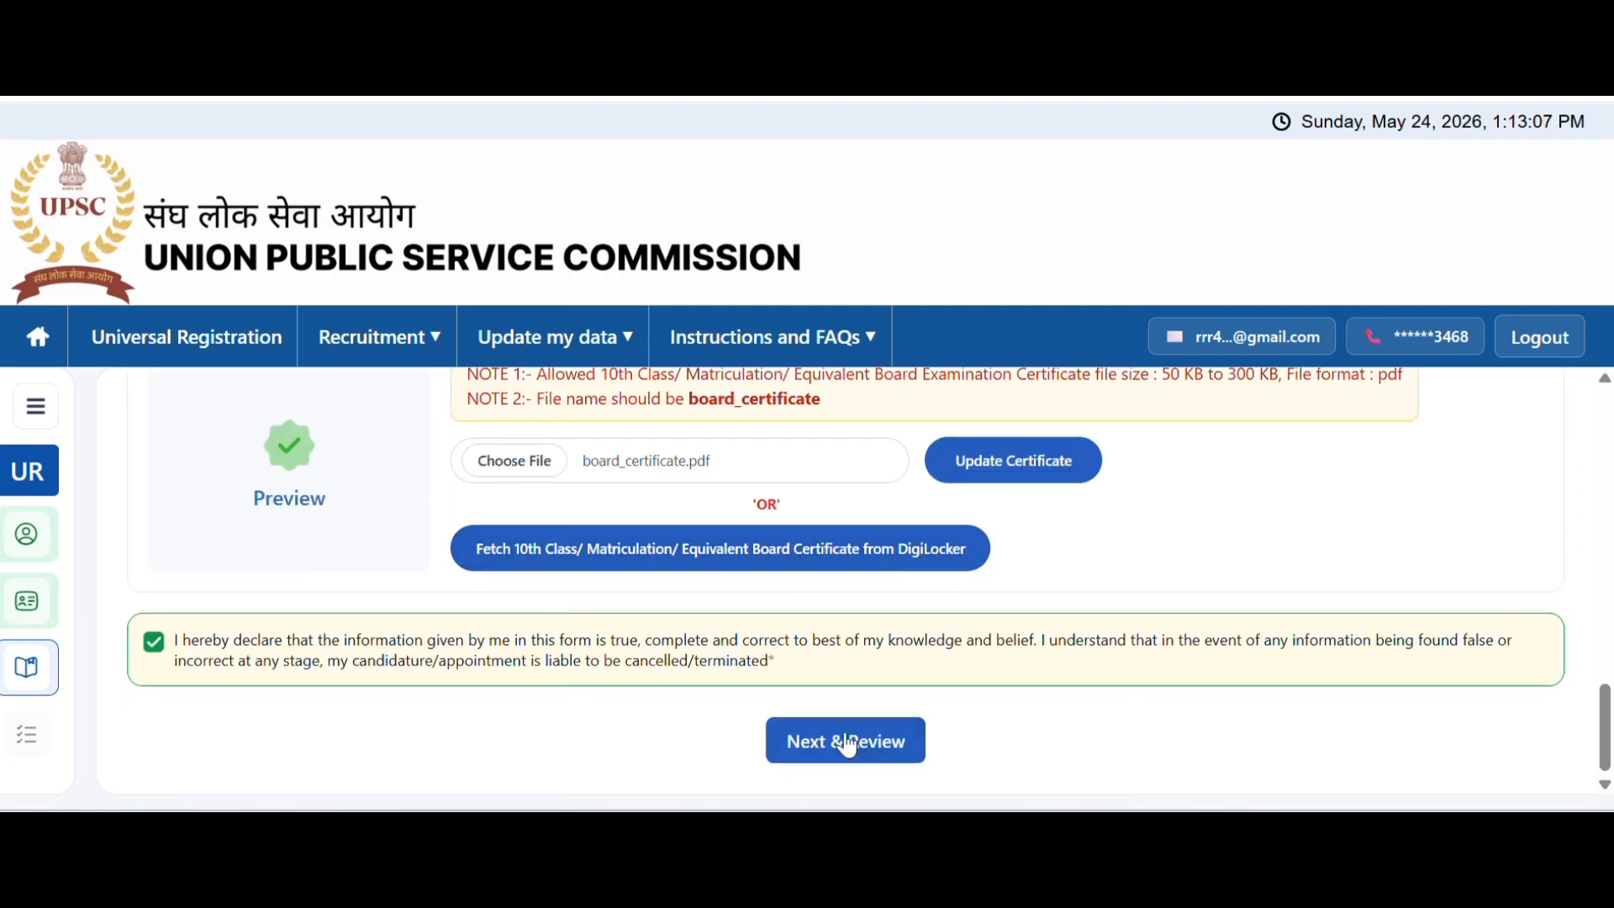
{"action": "left_click", "coordinate": [832, 759]}
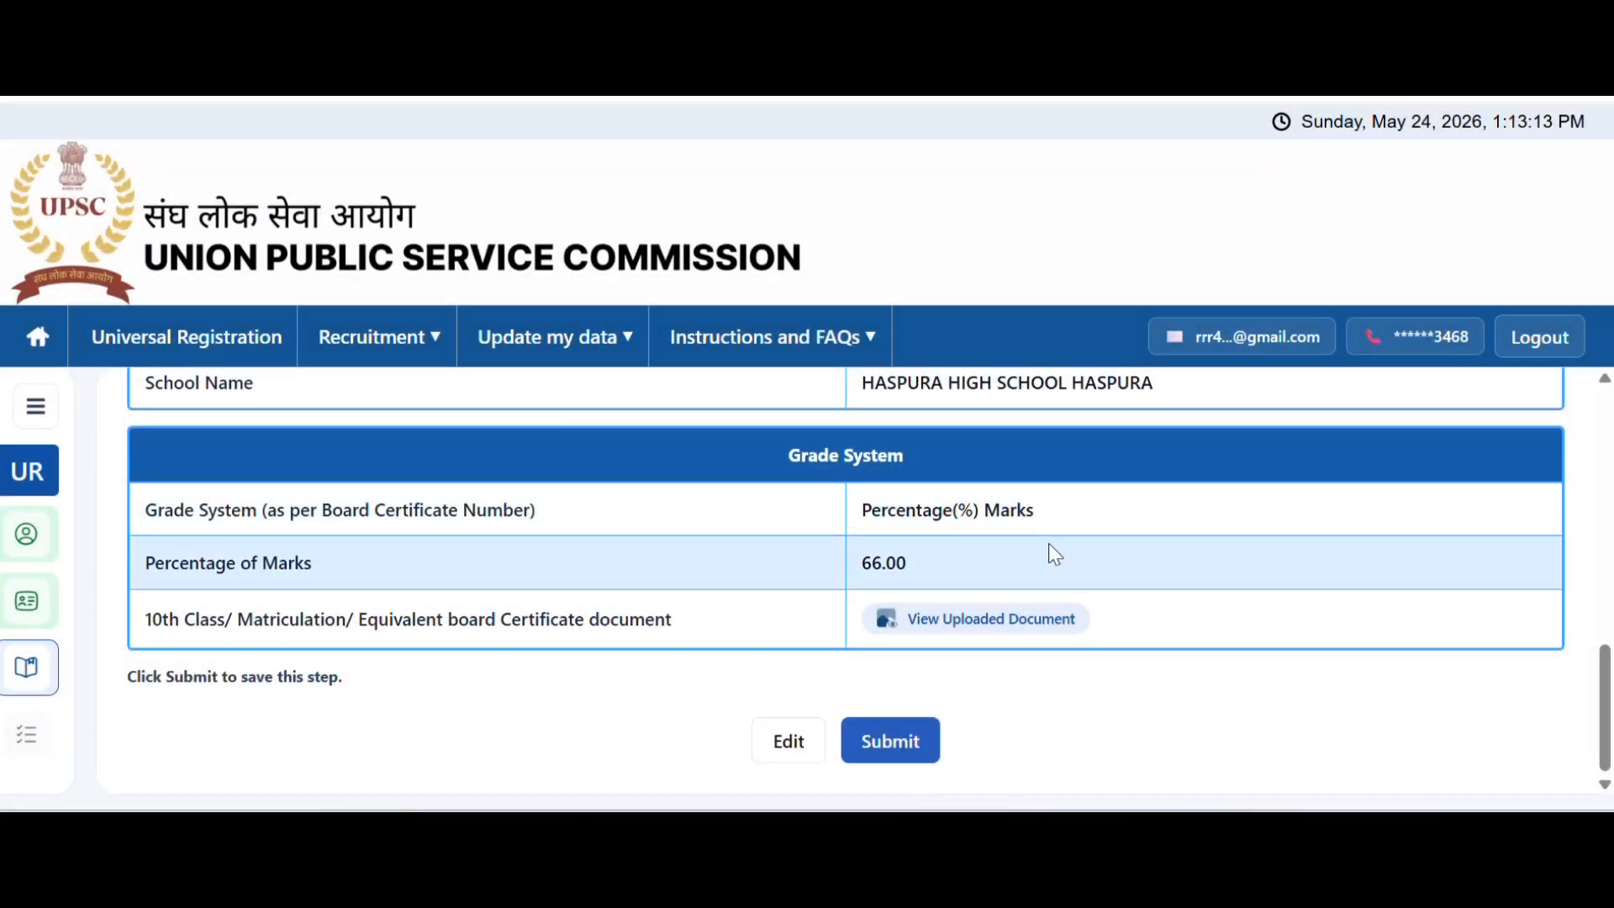
Submit the reviewed Matriculation Board Profile details, confirm the submission and continue to the Universal Registration Profile Preview
{"action": "left_click", "coordinate": [892, 745]}
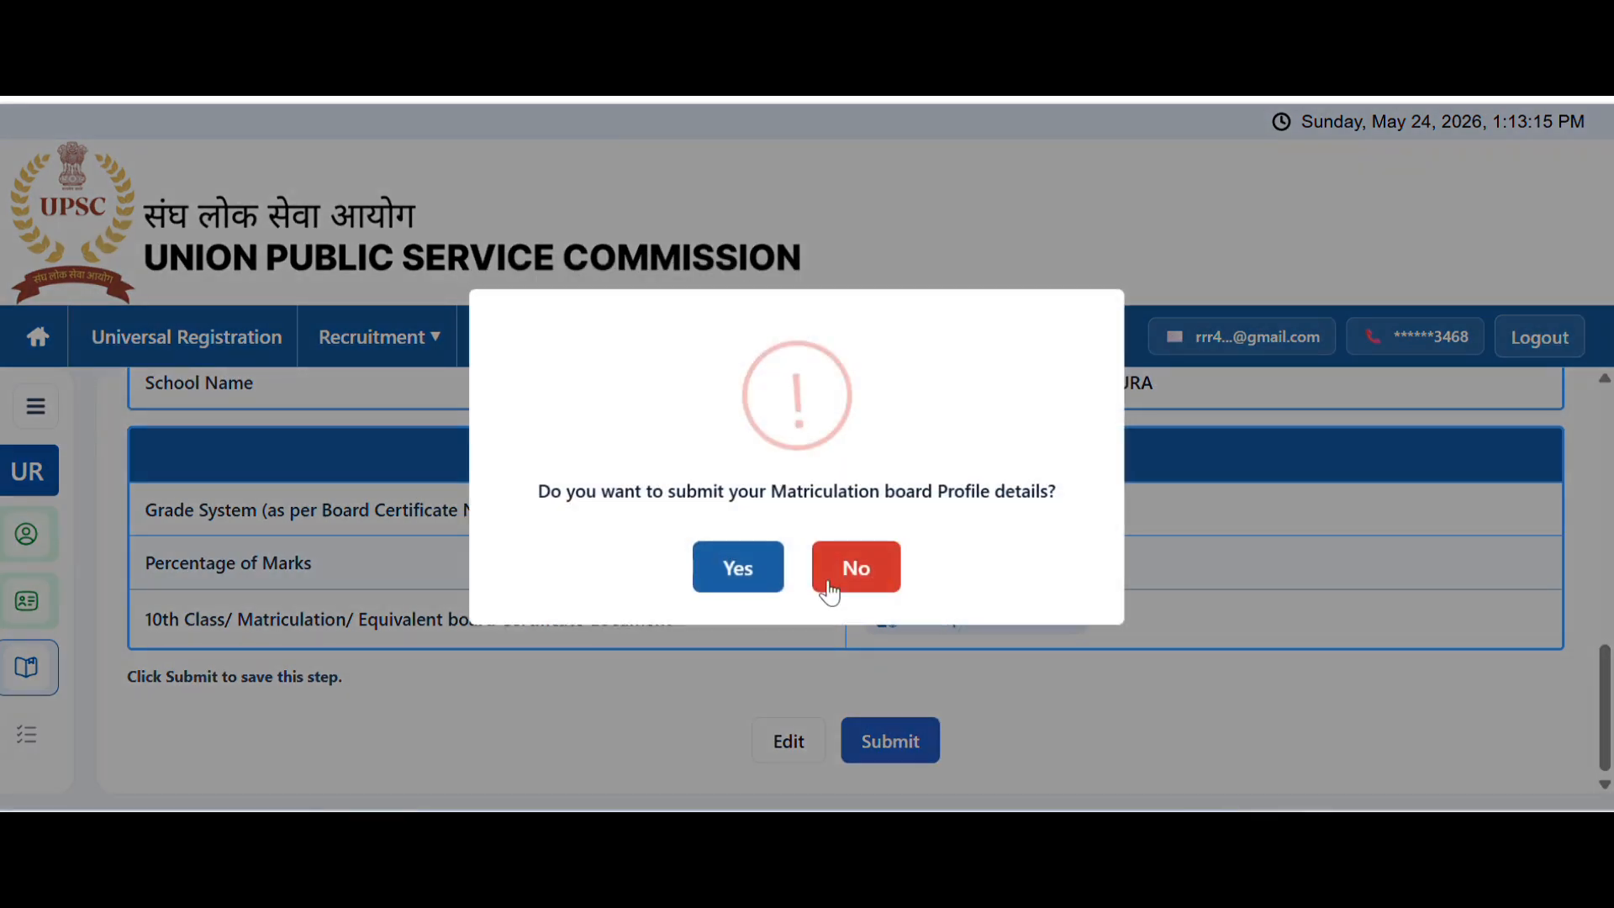
{"action": "left_click", "coordinate": [735, 575]}
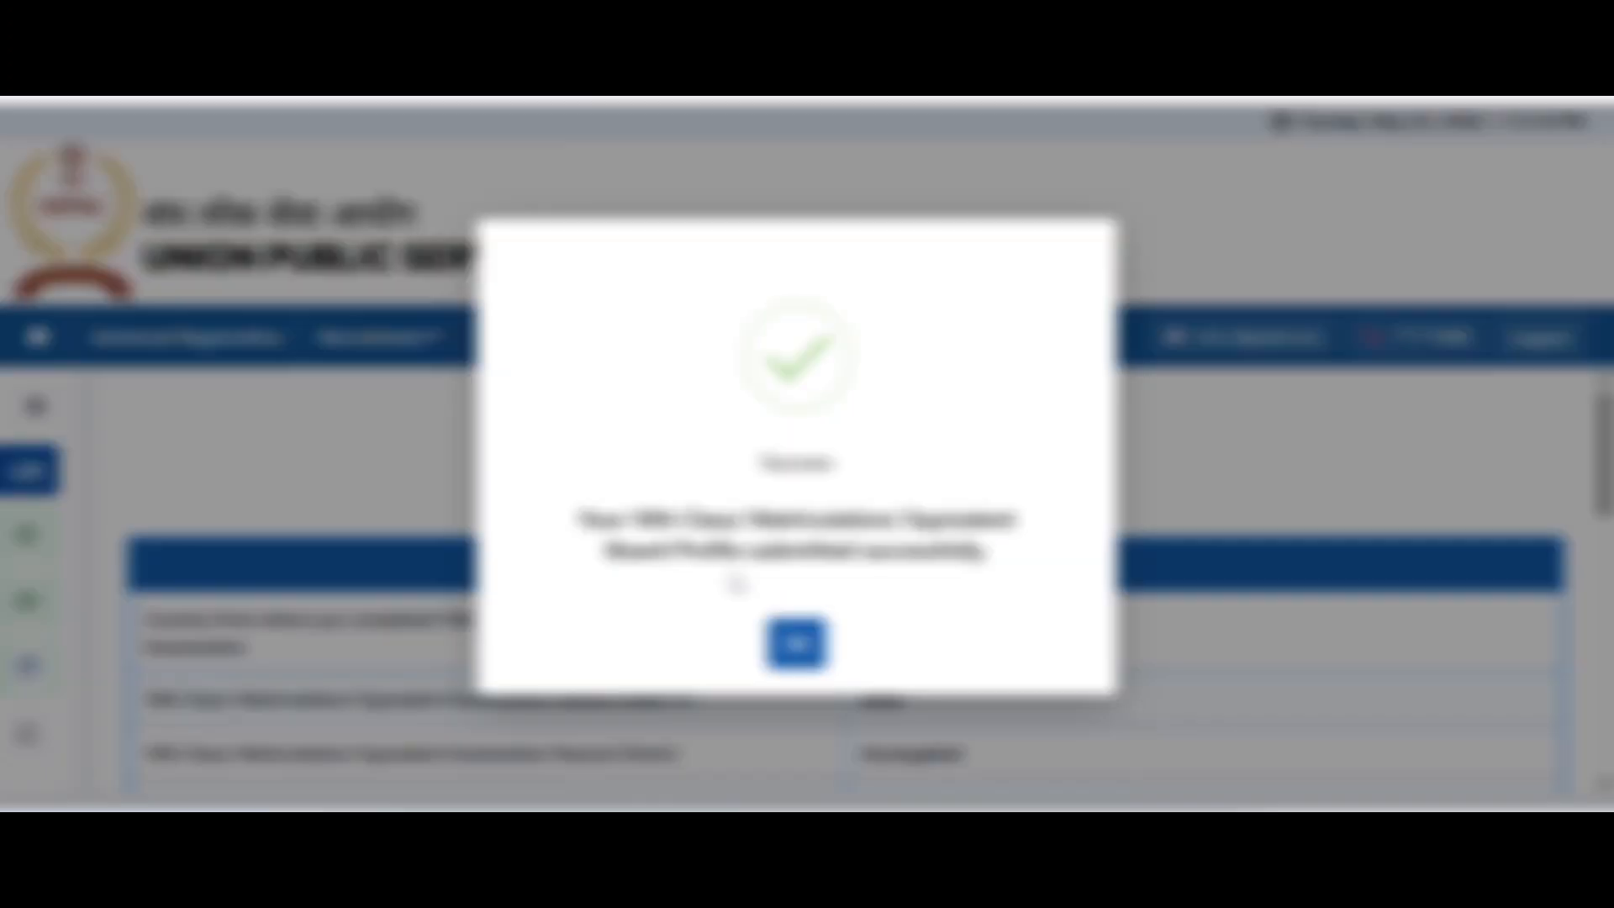
{"action": "left_click", "coordinate": [798, 642]}
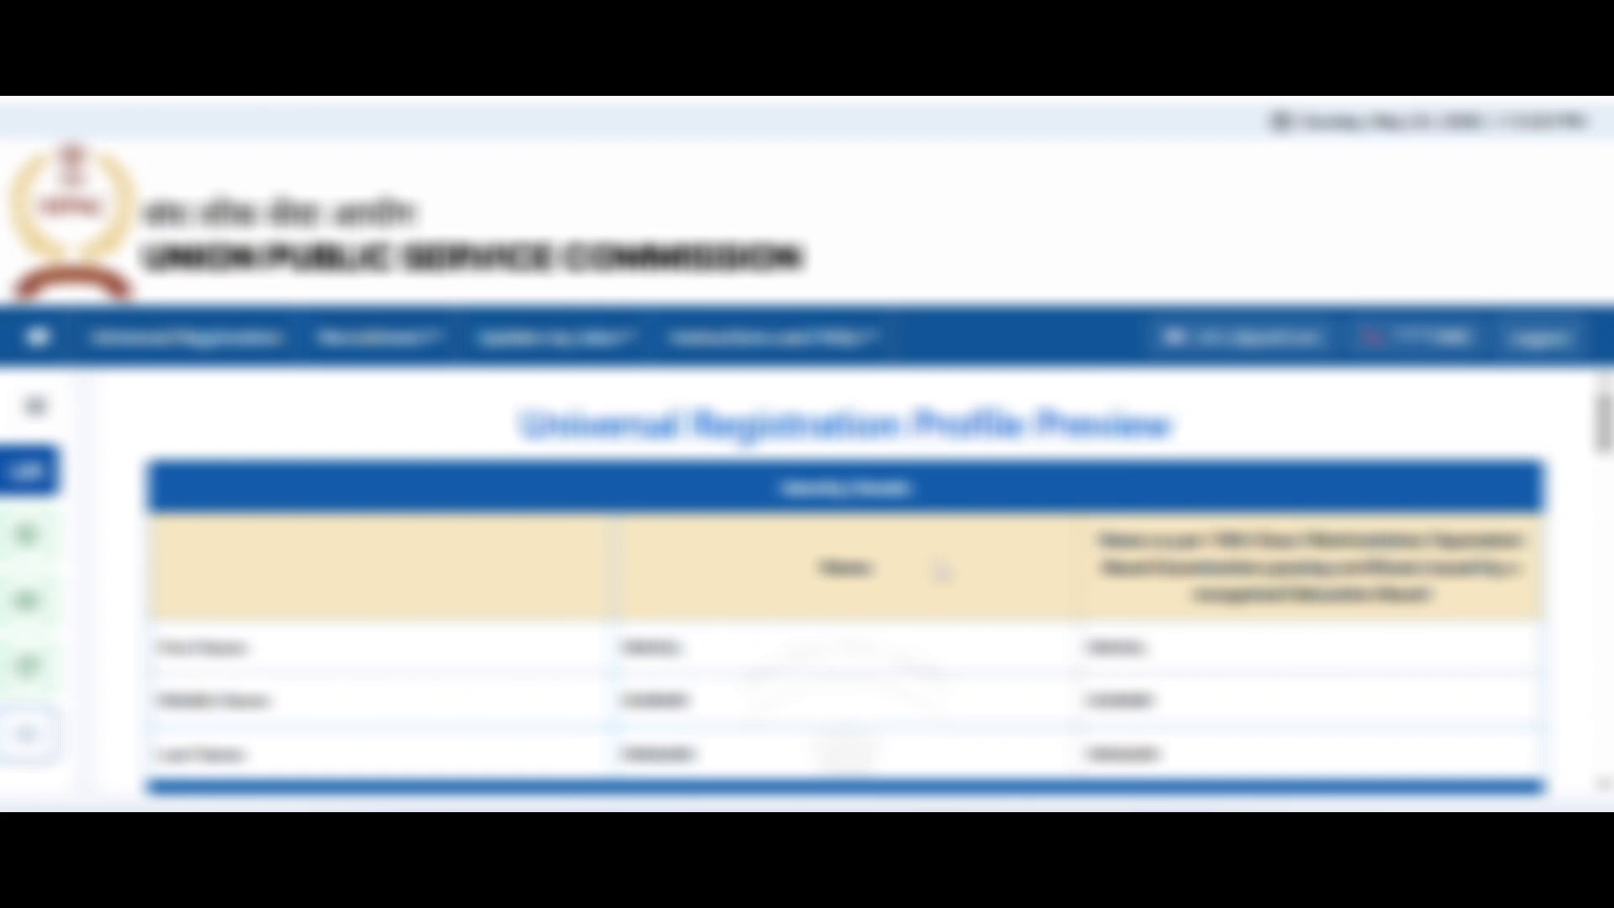
Review the Universal Registration profile preview, lock and submit it, and confirm generating the Universal Registration Number
{"action": "scroll", "coordinate": [1009, 479], "scroll_direction": "down", "scroll_amount": 3}
{"action": "scroll", "coordinate": [1009, 496], "scroll_direction": "down", "scroll_amount": 5}
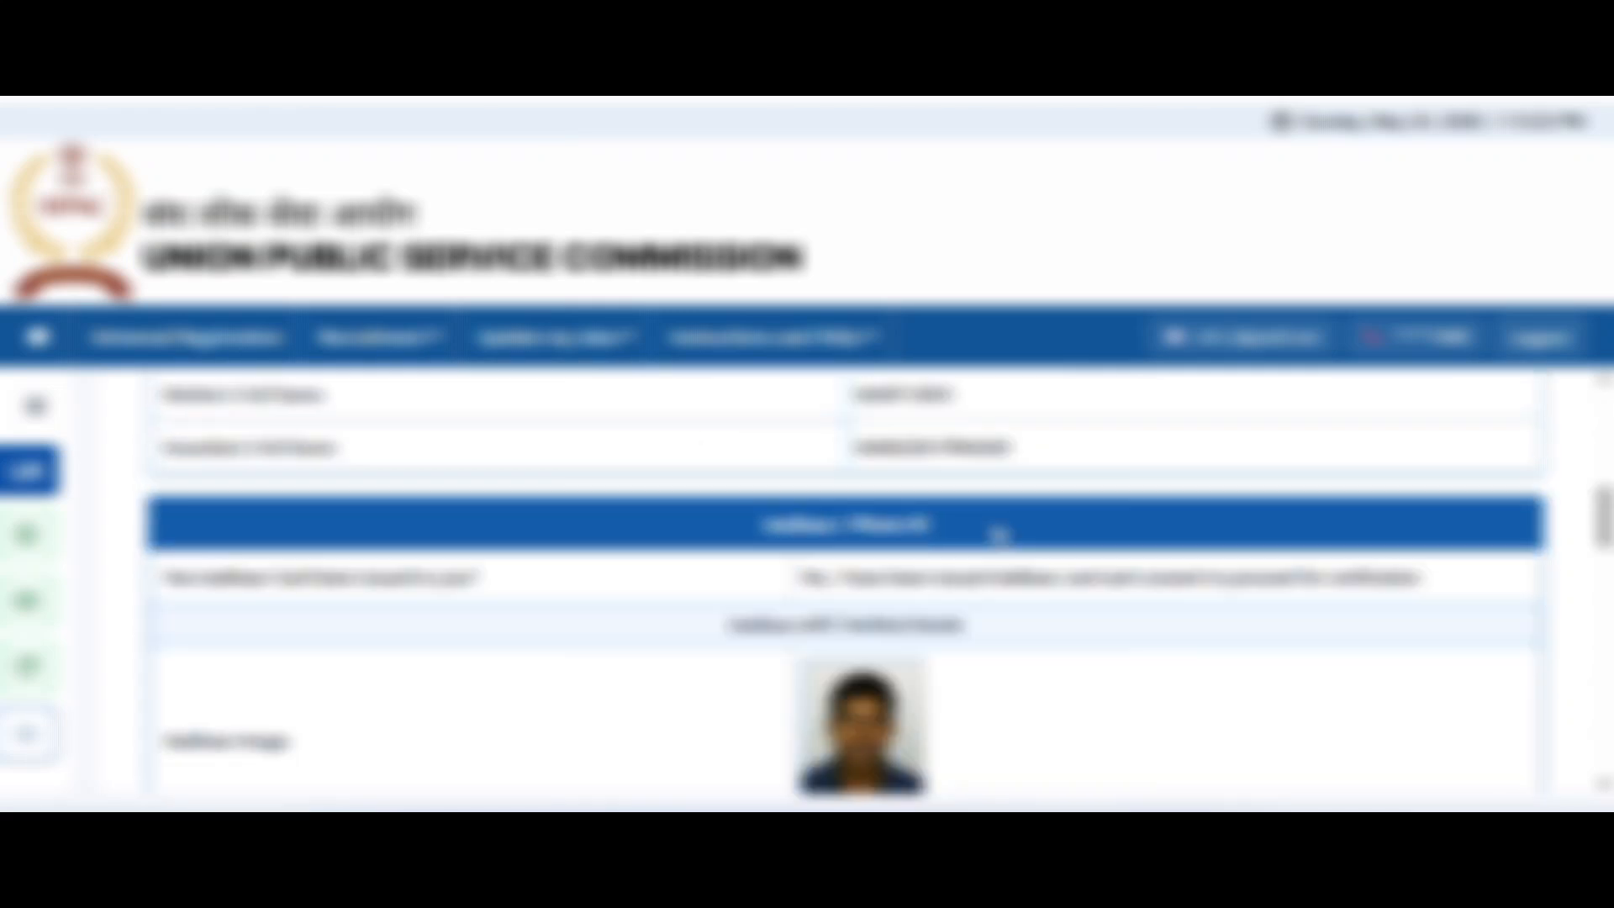
{"action": "scroll", "coordinate": [998, 535], "scroll_direction": "down", "scroll_amount": 15}
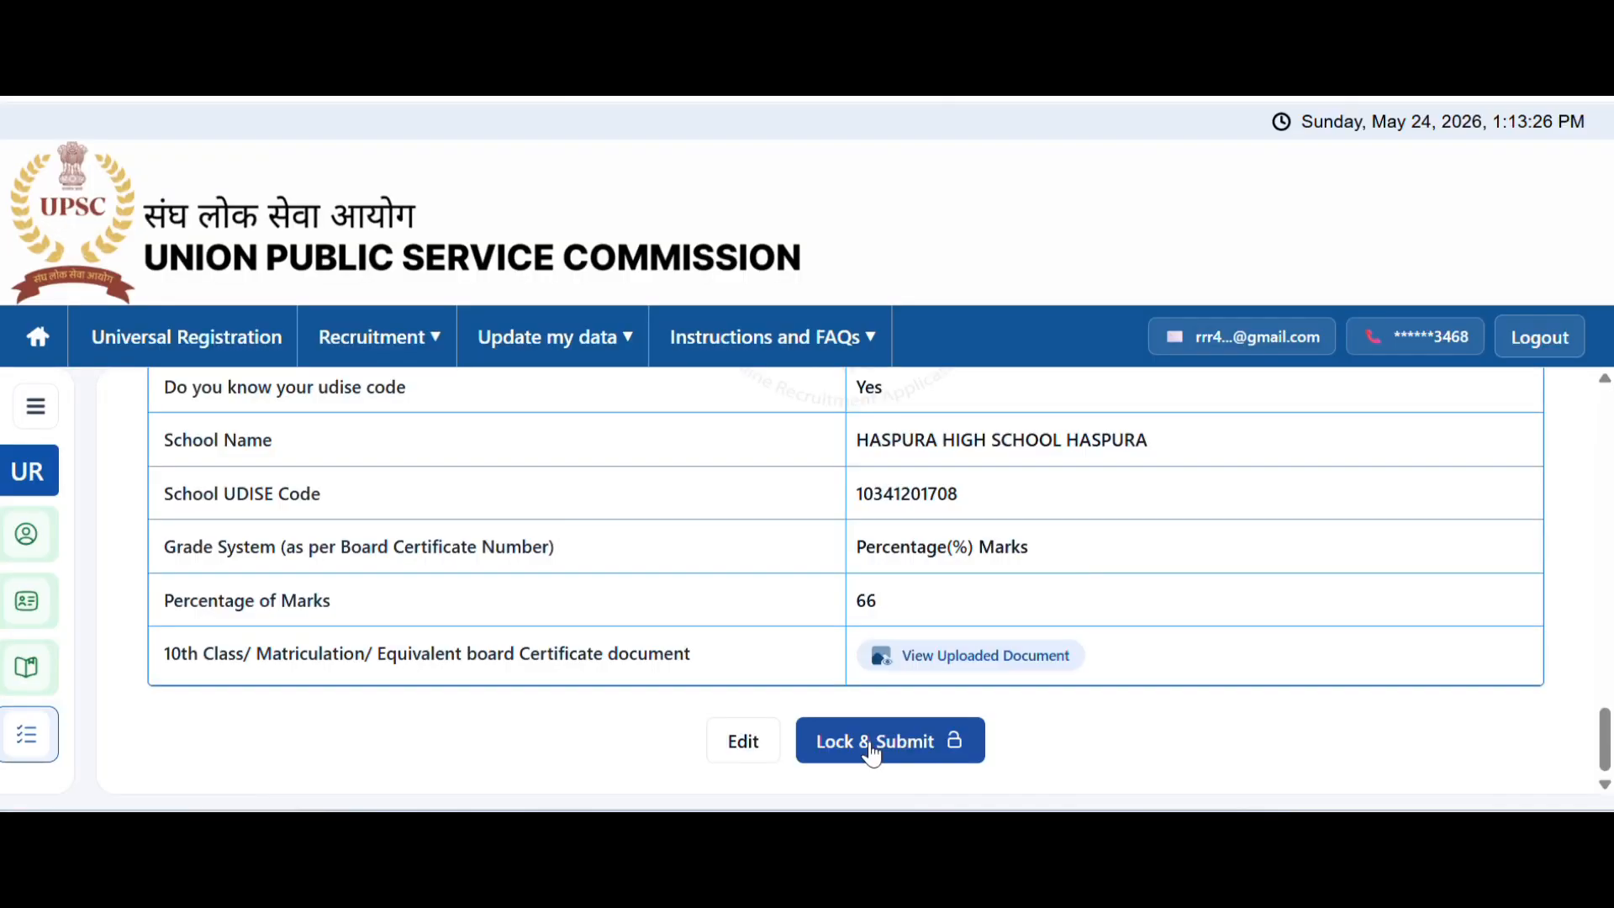
{"action": "left_click", "coordinate": [873, 754]}
{"action": "left_click", "coordinate": [705, 646]}
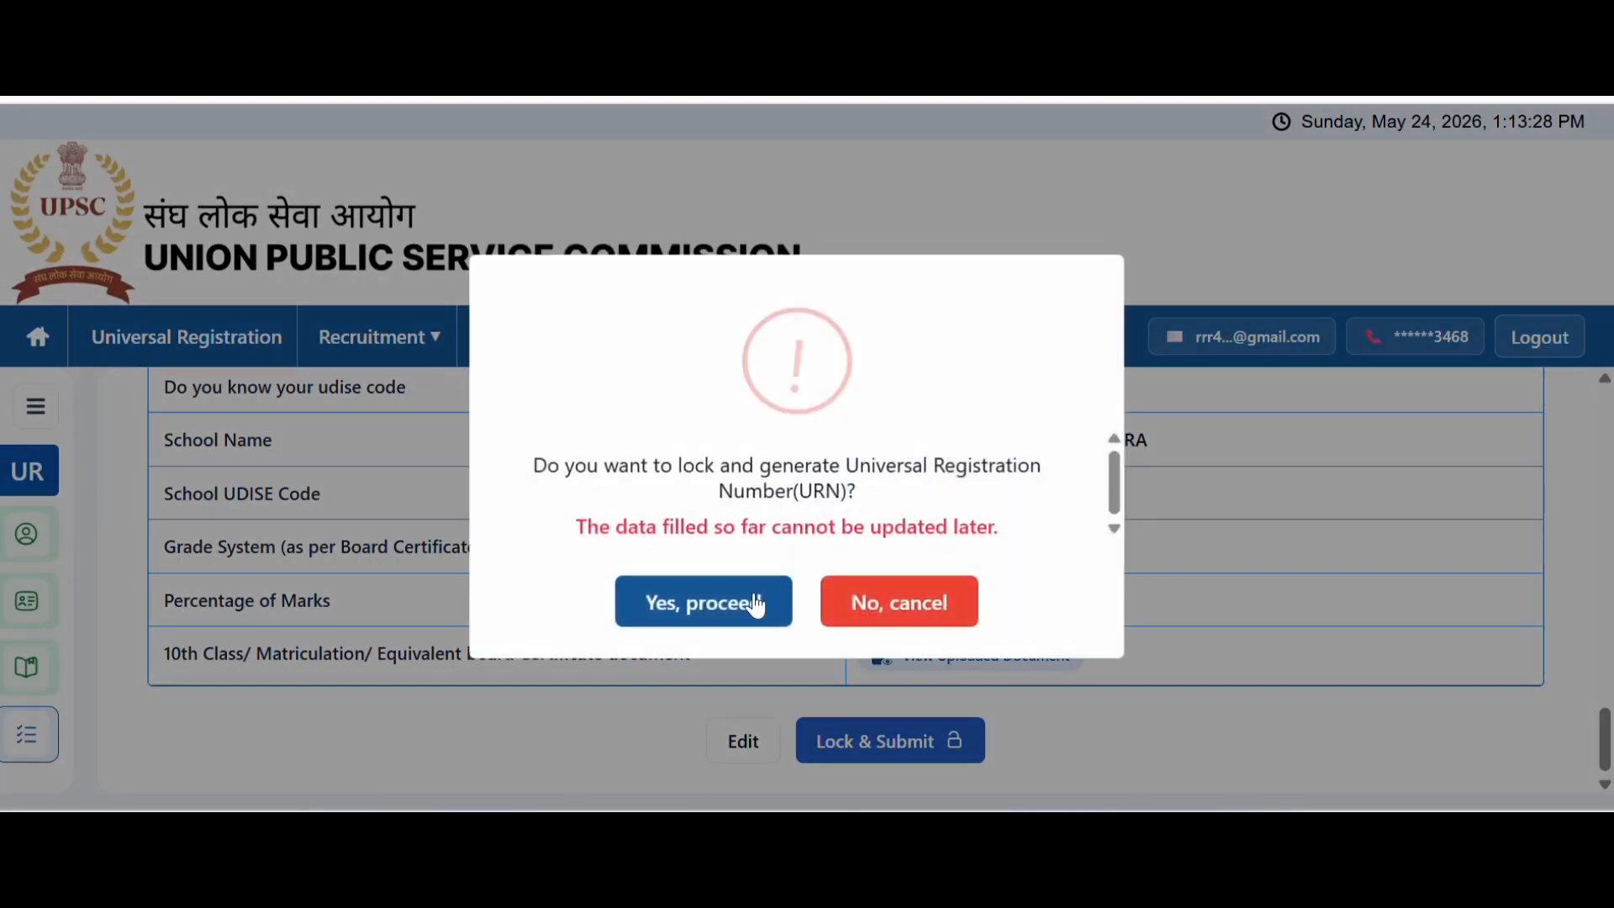
{"action": "left_click", "coordinate": [716, 622]}
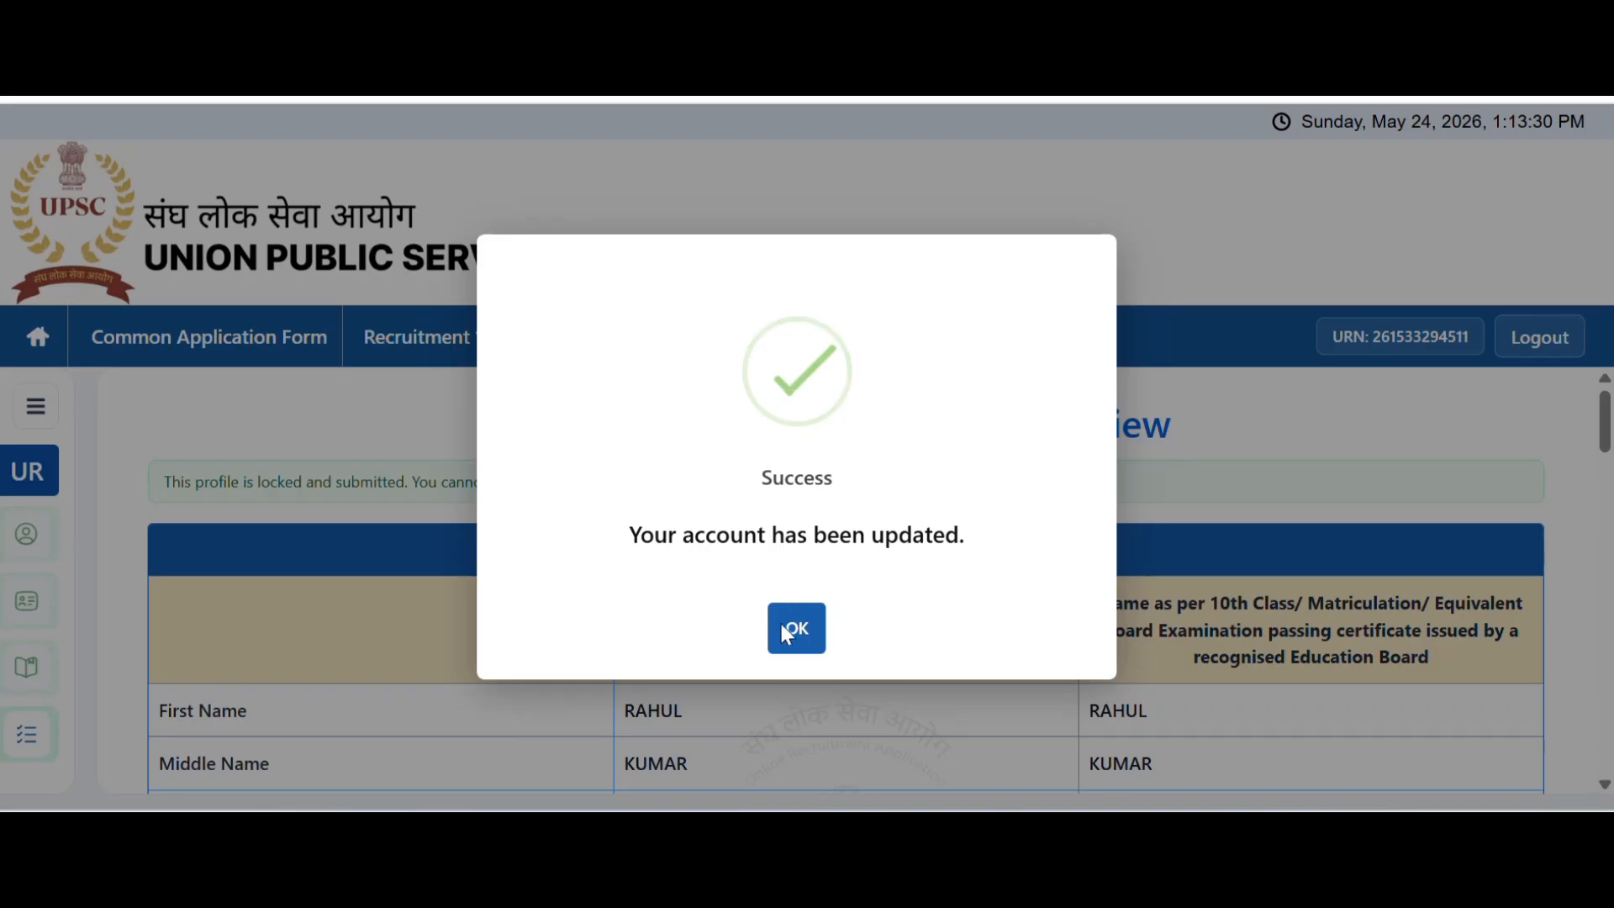
{"action": "left_click", "coordinate": [786, 623]}
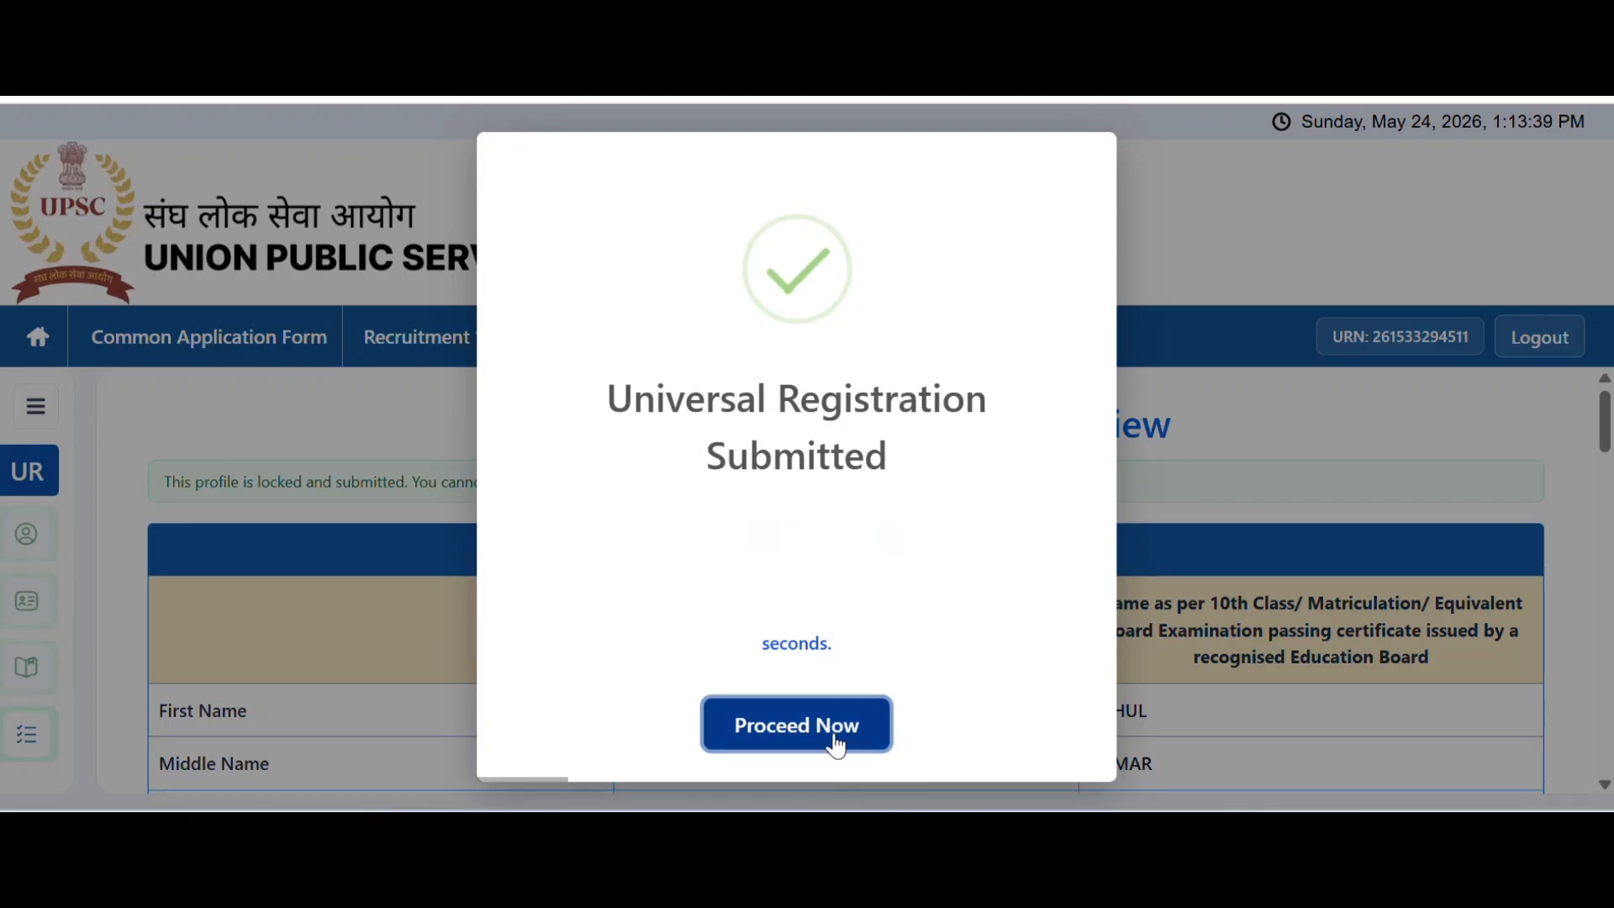
Proceed to the Common Application Form, go through its introduction and continue to the Personal Profile
{"action": "left_click", "coordinate": [834, 744]}
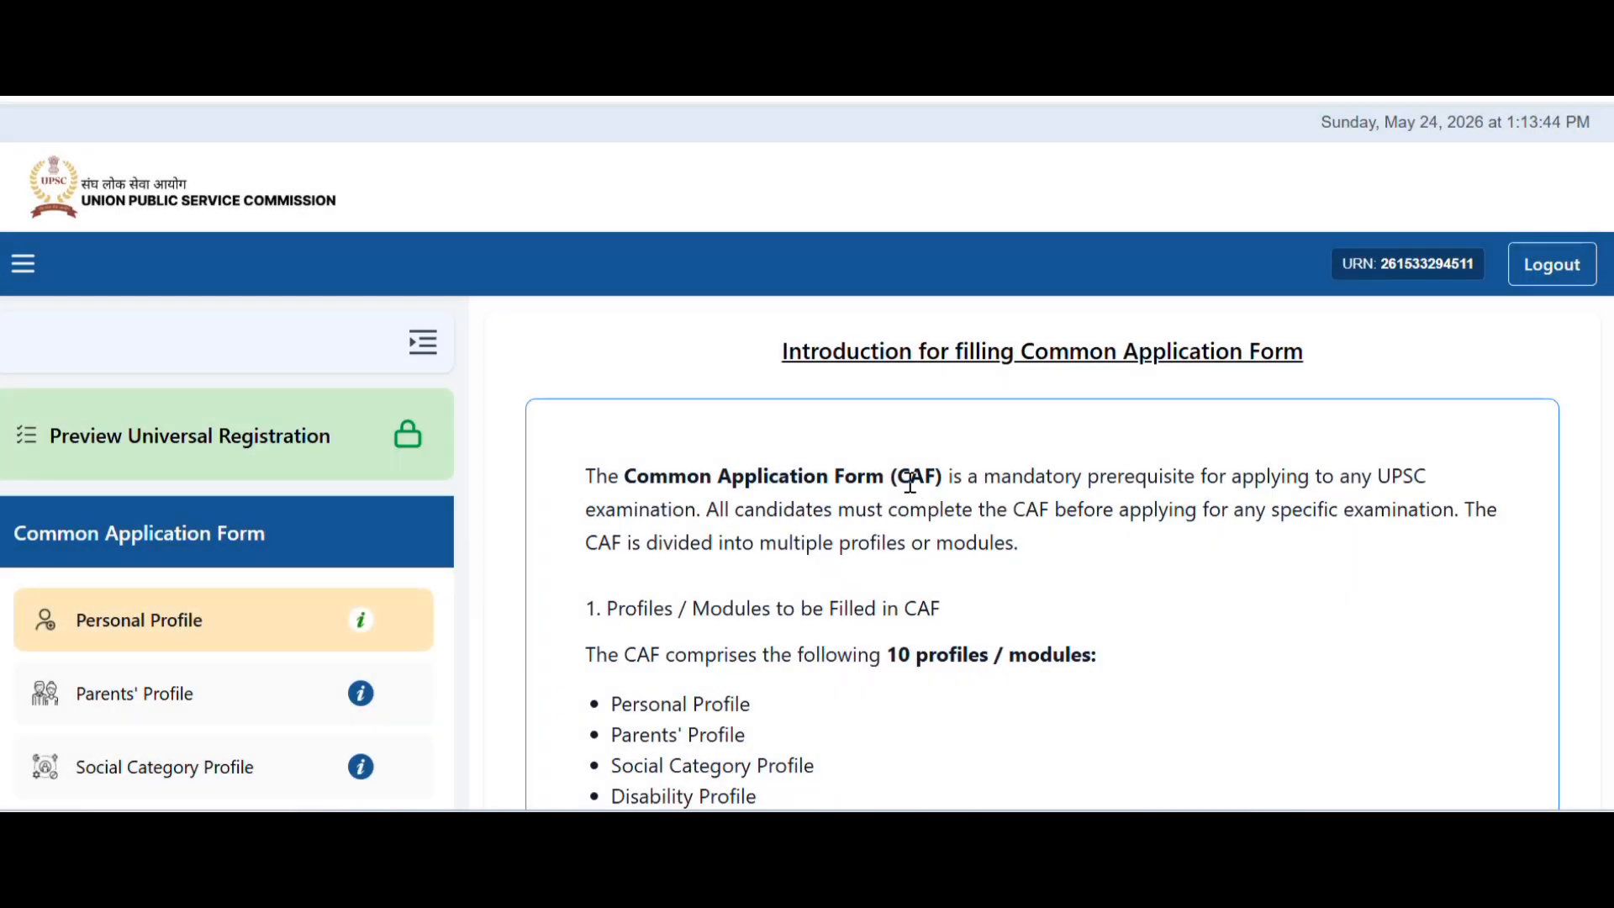
{"action": "scroll", "coordinate": [841, 459], "scroll_direction": "down", "scroll_amount": 15}
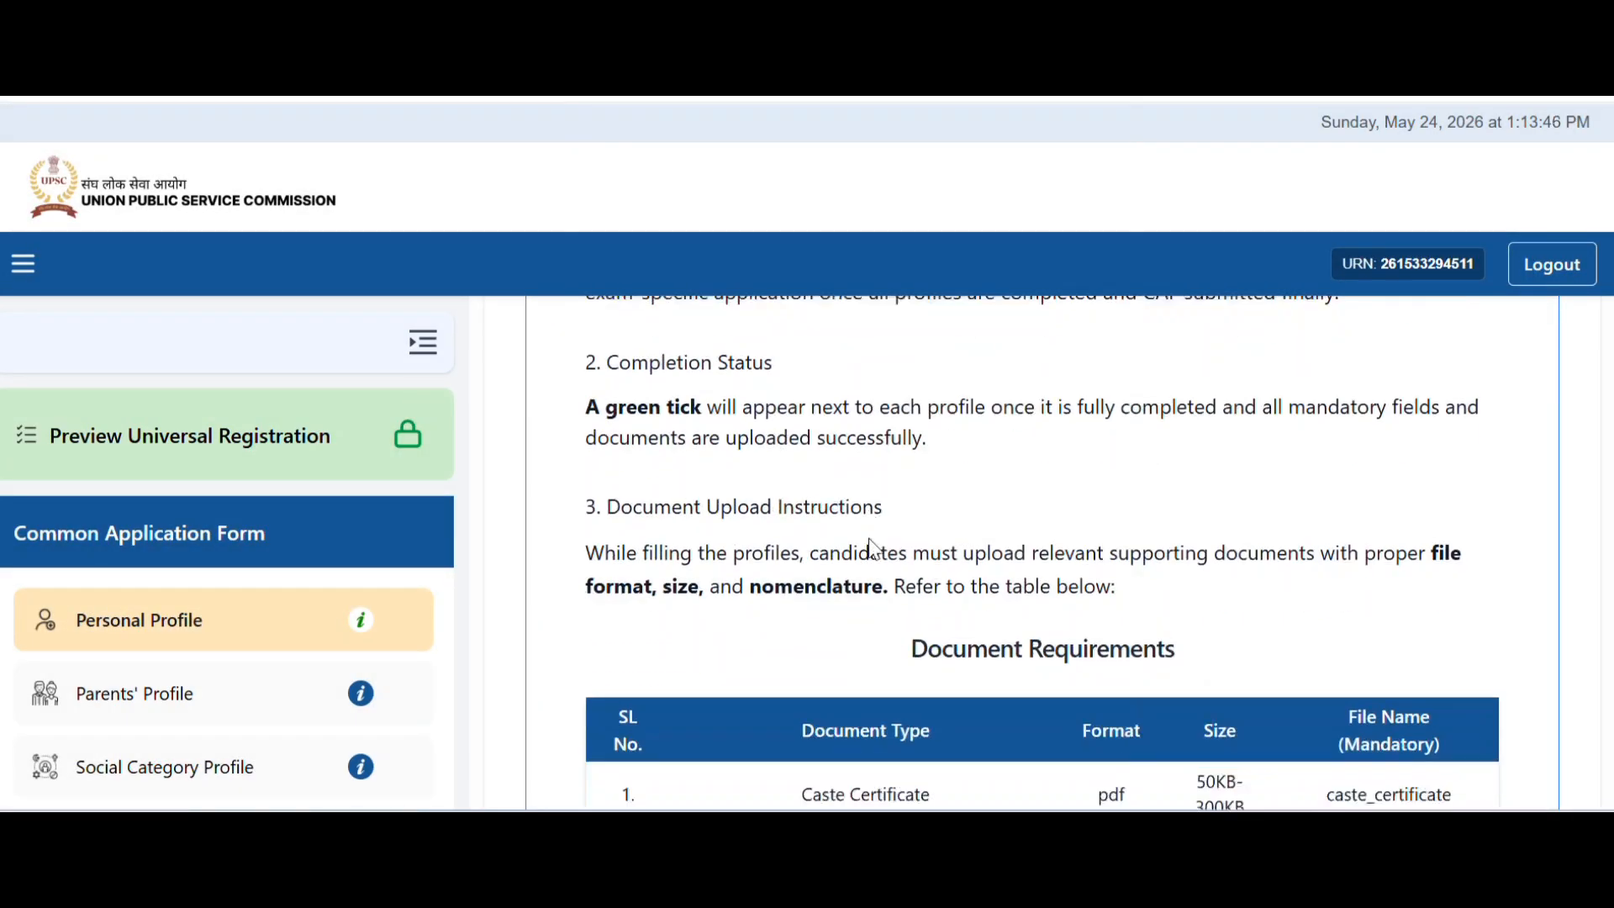
{"action": "scroll", "coordinate": [874, 558], "scroll_direction": "down", "scroll_amount": 10}
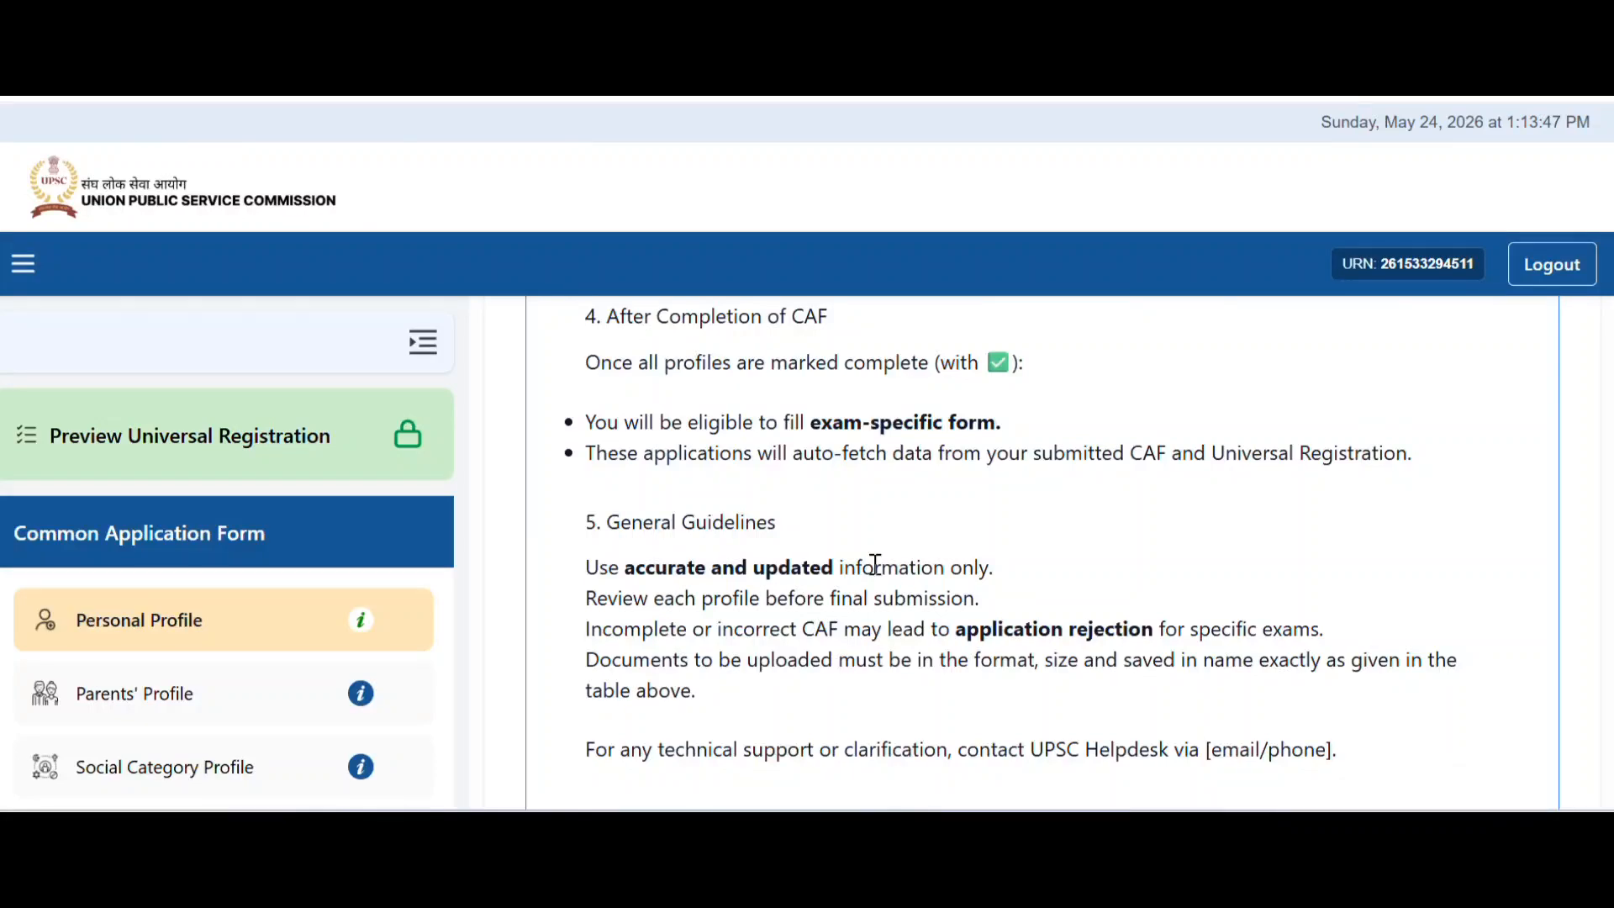
{"action": "scroll", "coordinate": [874, 563], "scroll_direction": "down", "scroll_amount": 3}
{"action": "left_click", "coordinate": [1052, 677]}
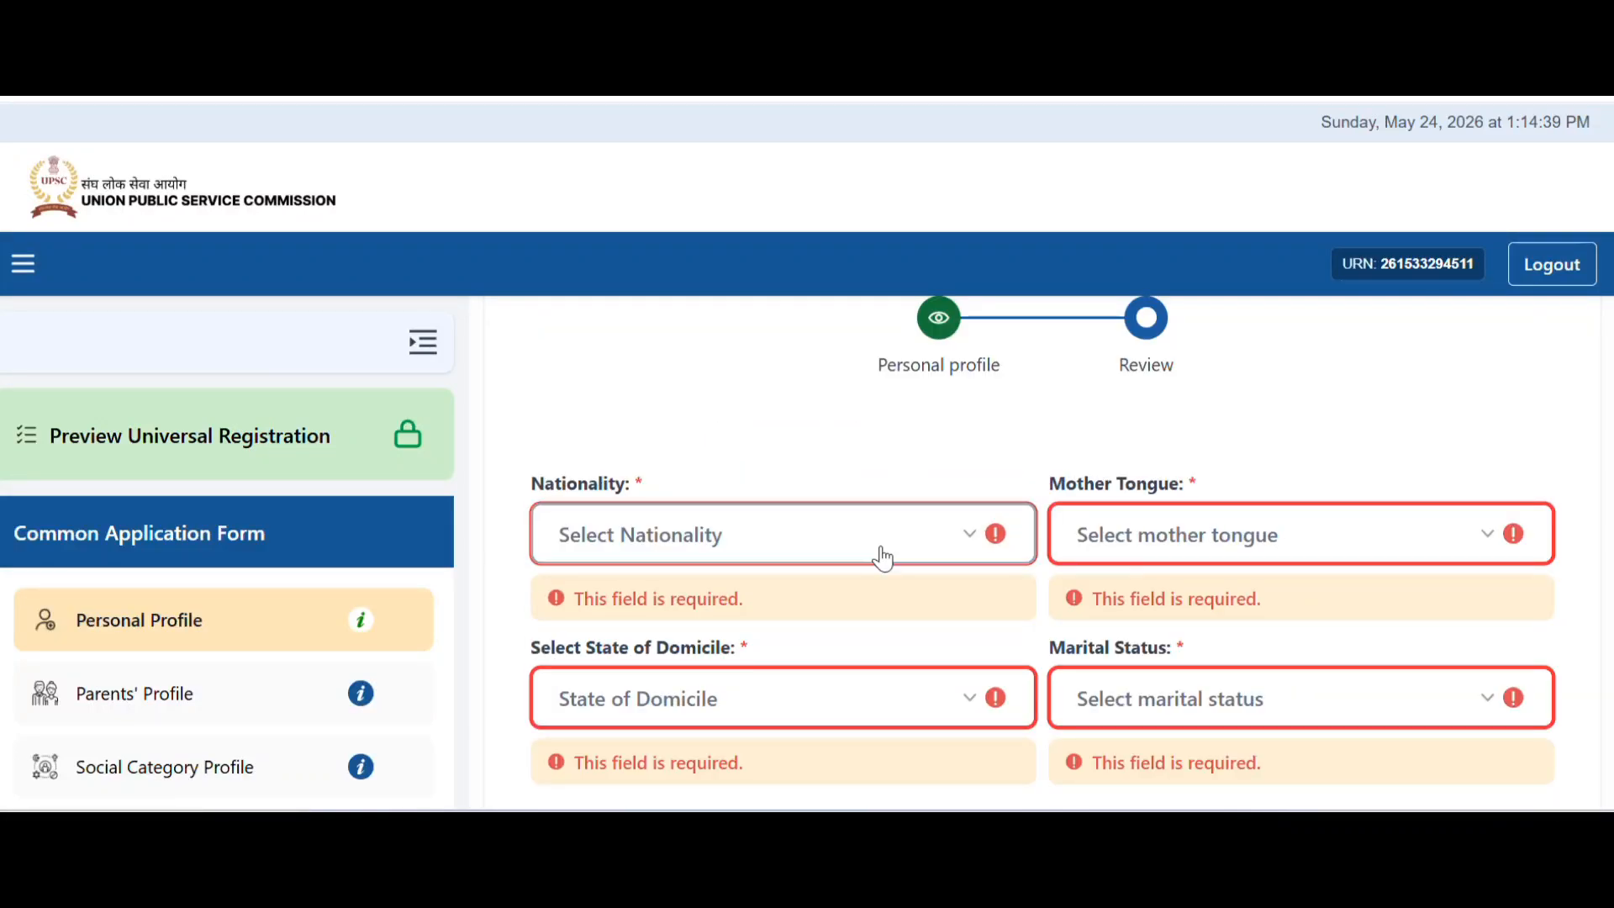
Set the nationality to Citizen of India, minority status to No and mother tongue to Hindi in the Personal Profile
{"action": "left_click", "coordinate": [881, 550]}
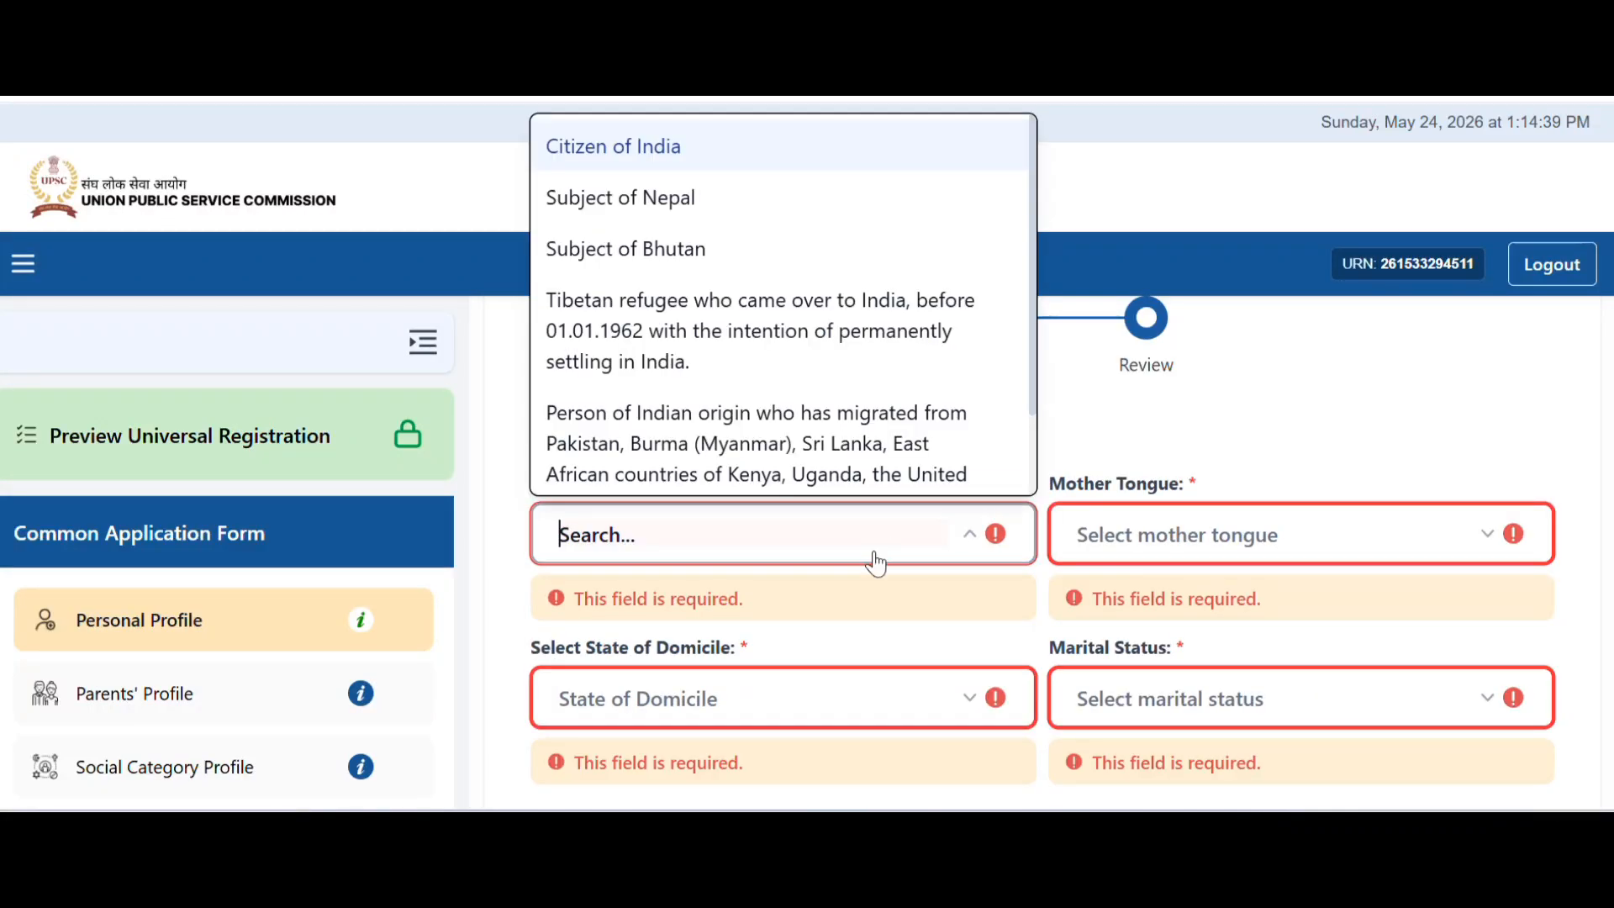
{"action": "left_click", "coordinate": [714, 151]}
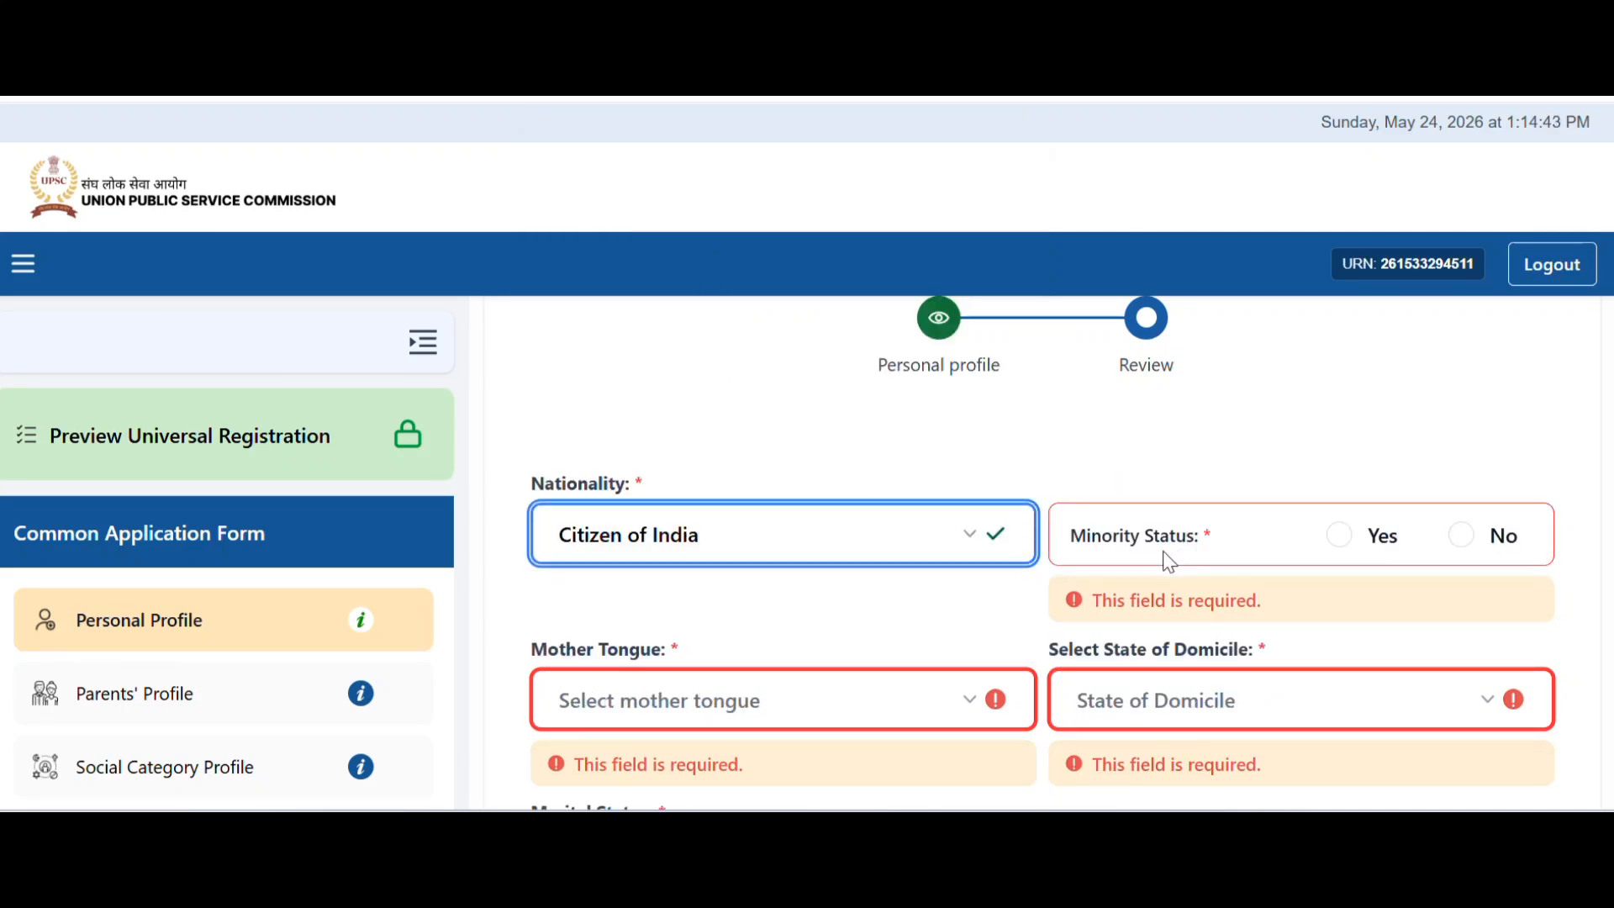
{"action": "left_click", "coordinate": [1463, 542]}
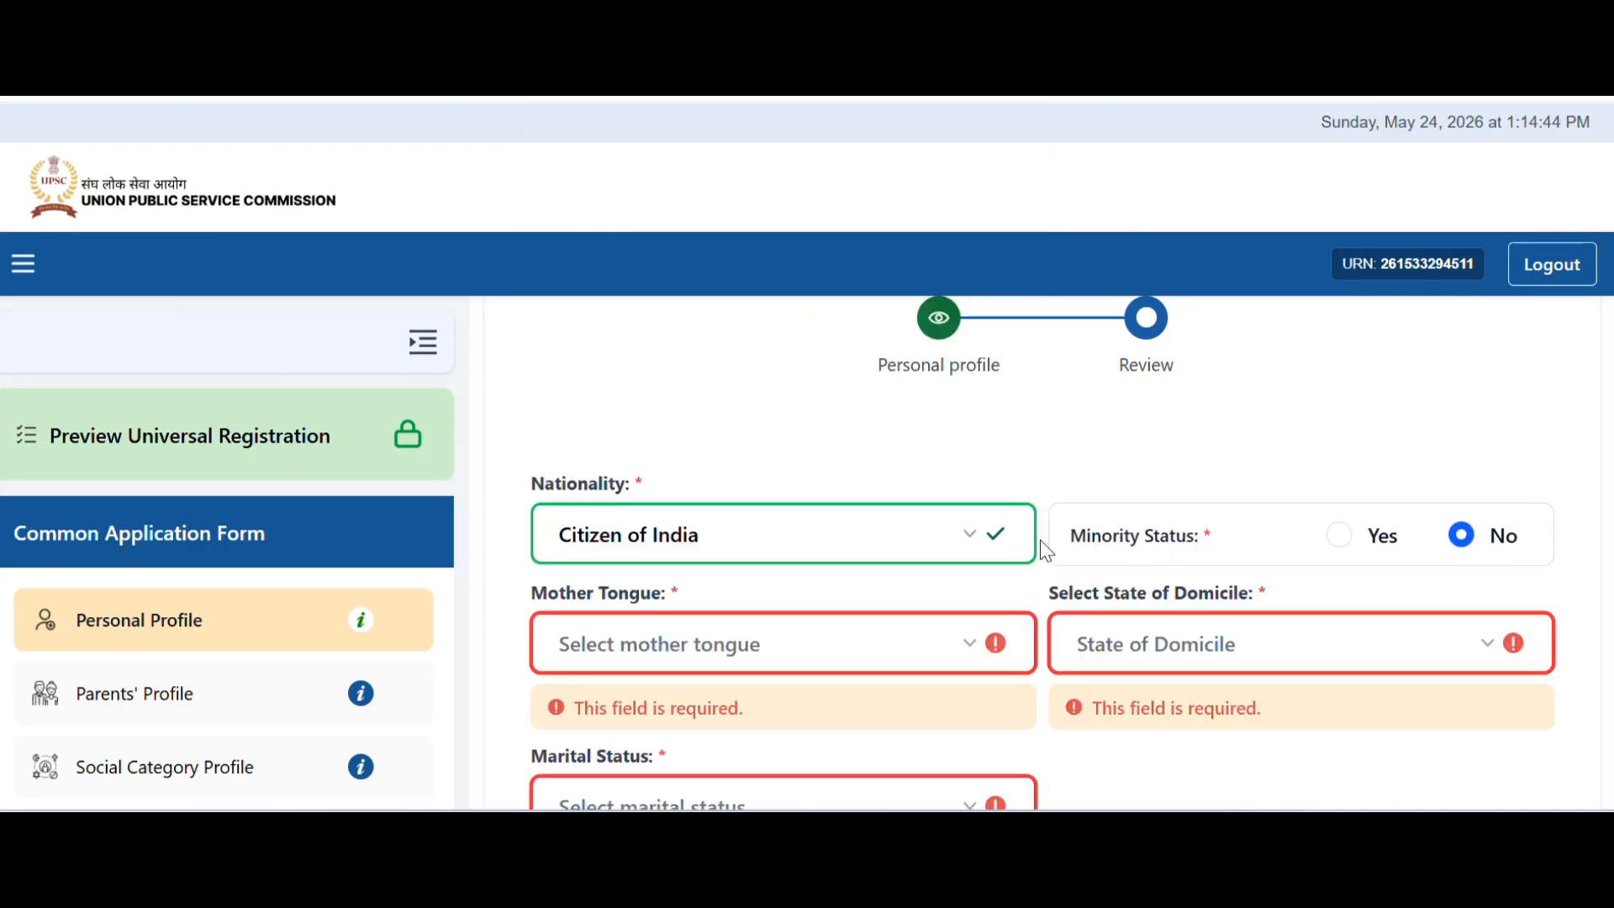
{"action": "left_click", "coordinate": [938, 647]}
{"action": "left_click", "coordinate": [652, 381]}
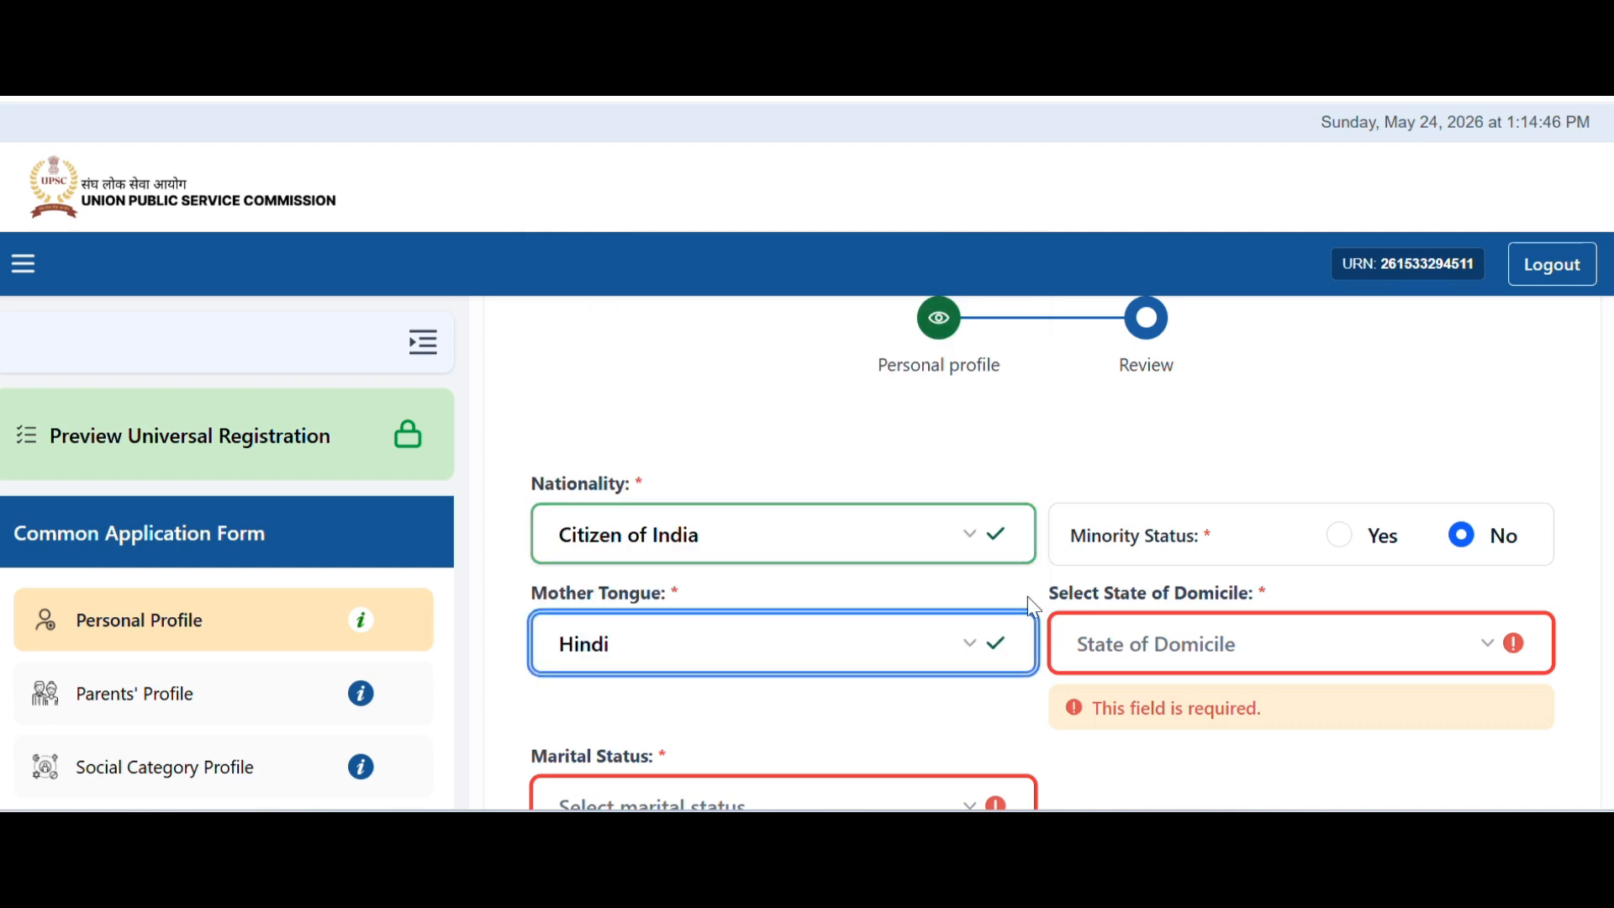
Choose Bihar as the state of domicile and Unmarried as the marital status
{"action": "left_click", "coordinate": [1241, 649]}
{"action": "left_click", "coordinate": [1111, 444]}
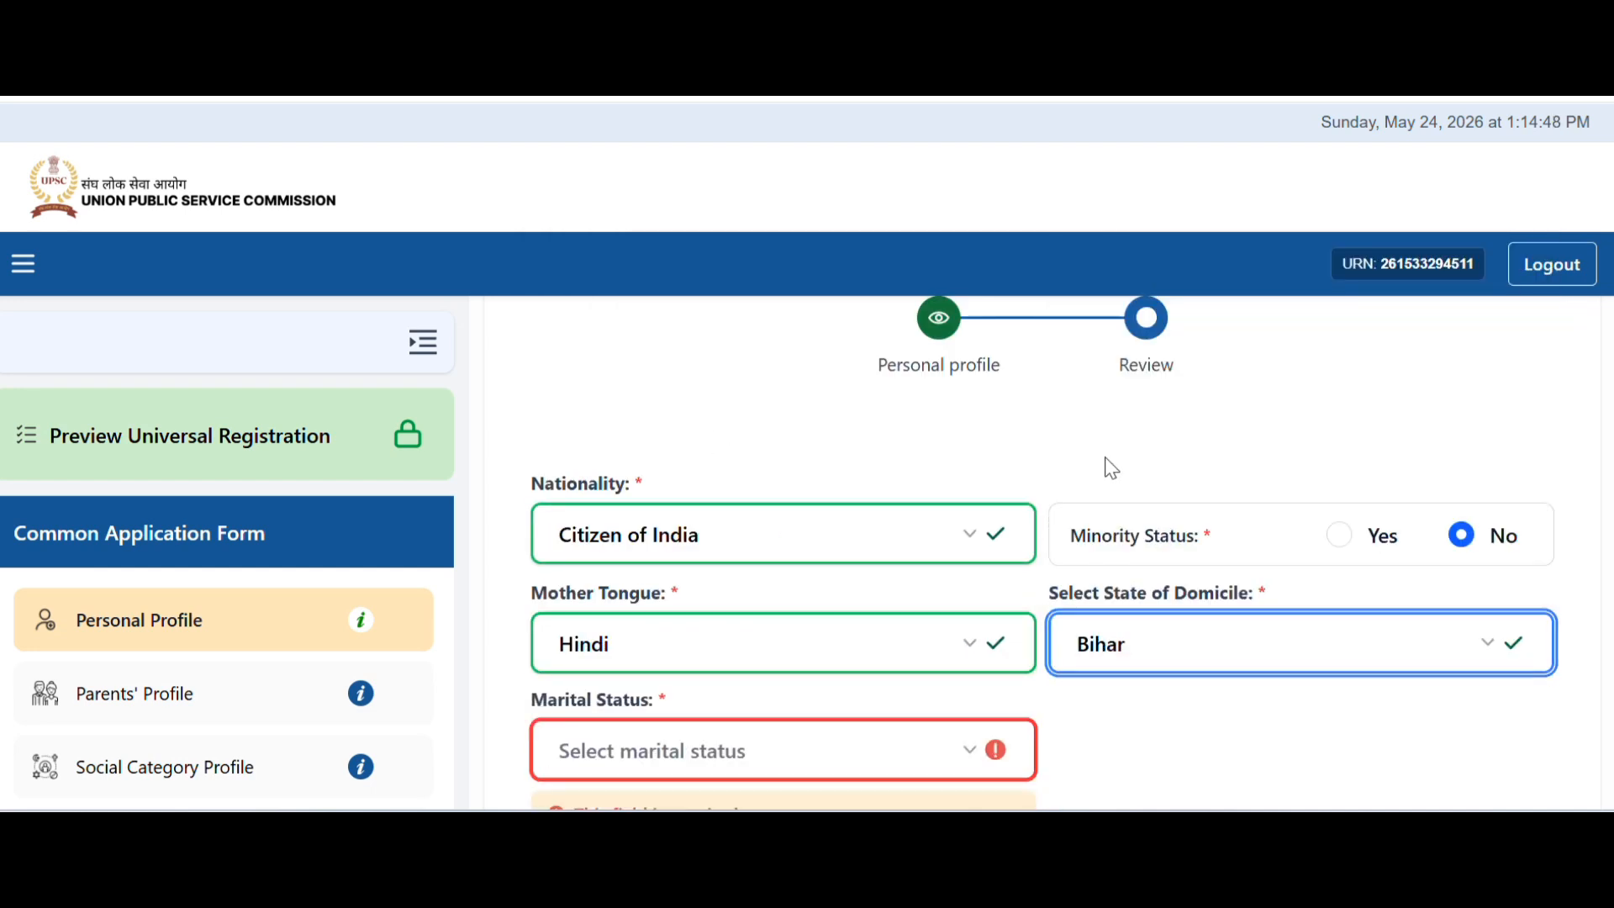
{"action": "scroll", "coordinate": [980, 542], "scroll_direction": "down", "scroll_amount": 3}
{"action": "left_click", "coordinate": [725, 505]}
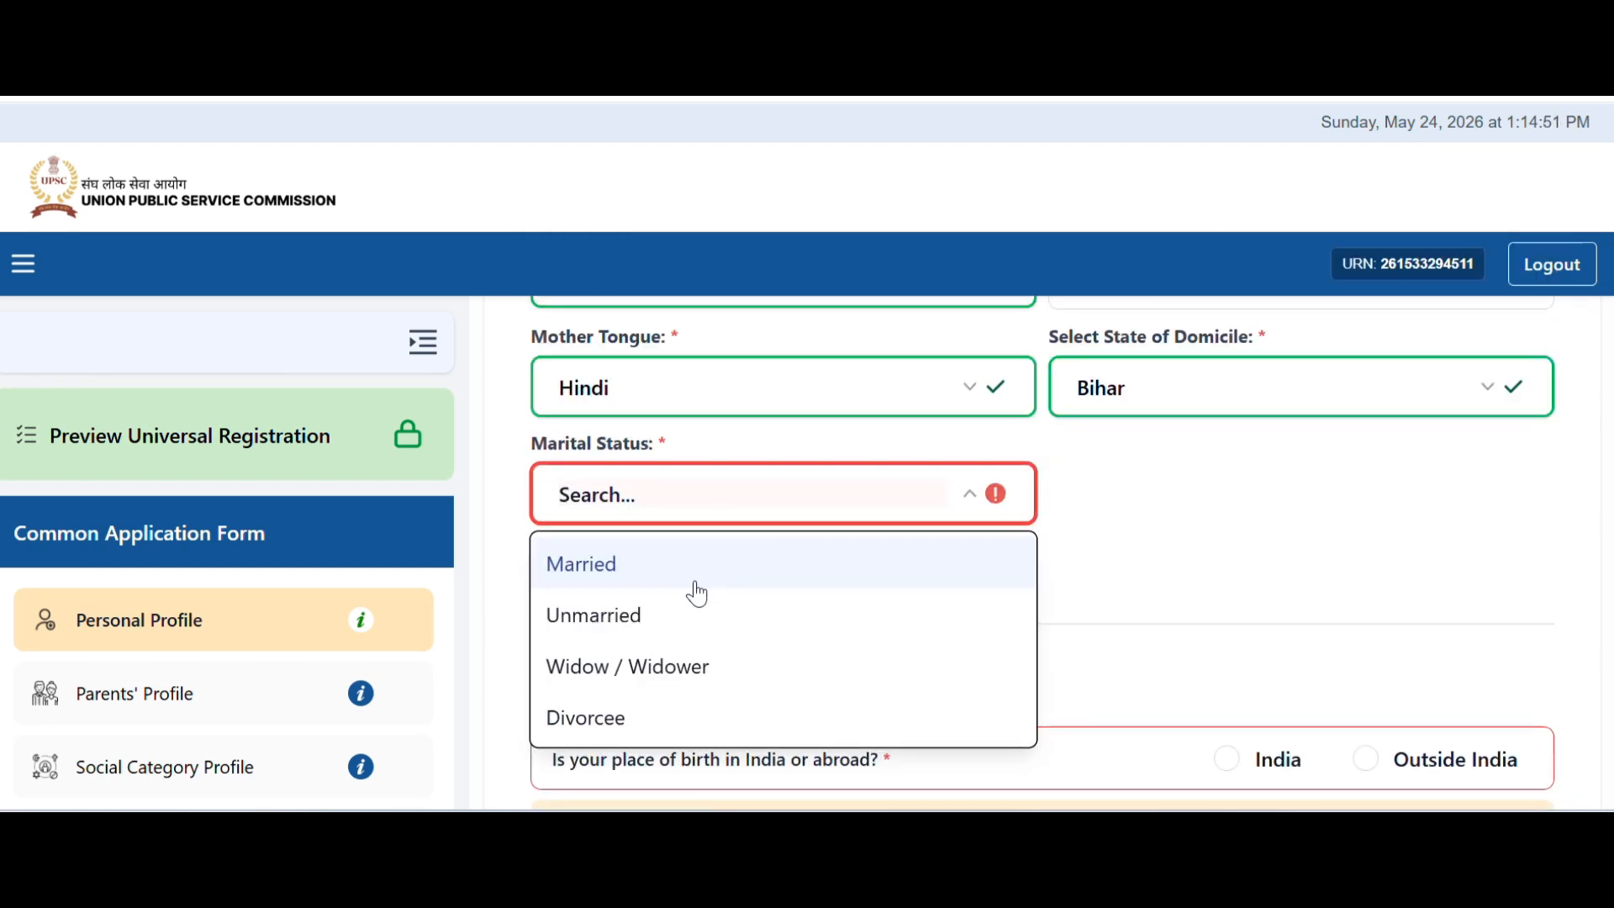
{"action": "left_click", "coordinate": [660, 616]}
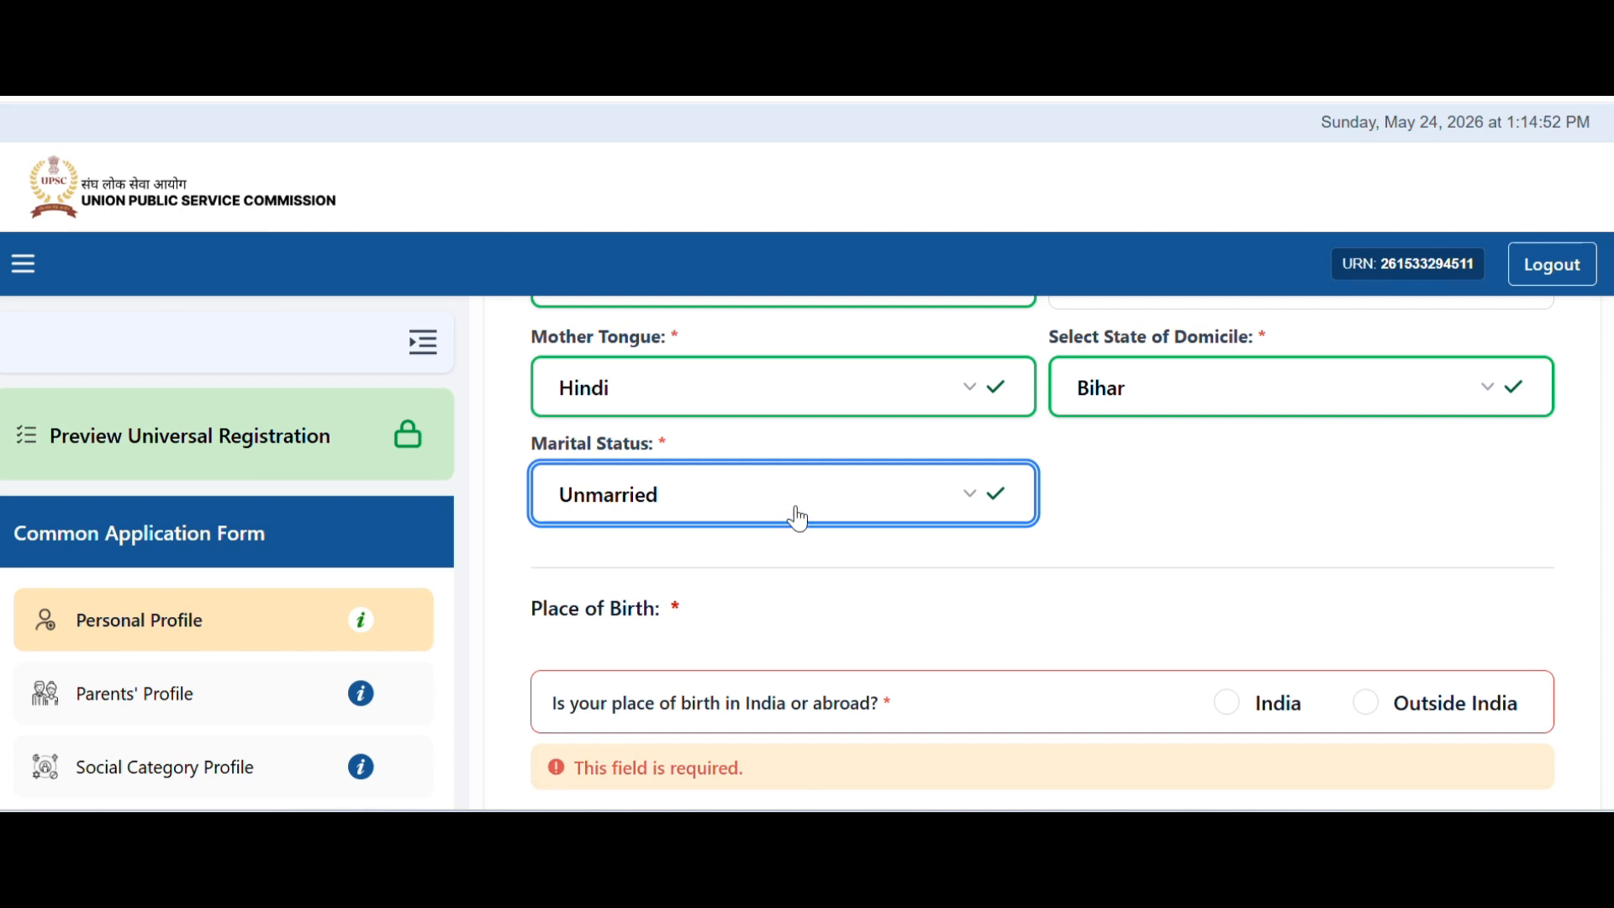
Set the place of birth to India with state Bihar and district Aurangabad, and go to the Village / Town / City field
{"action": "scroll", "coordinate": [933, 516], "scroll_direction": "down", "scroll_amount": 2}
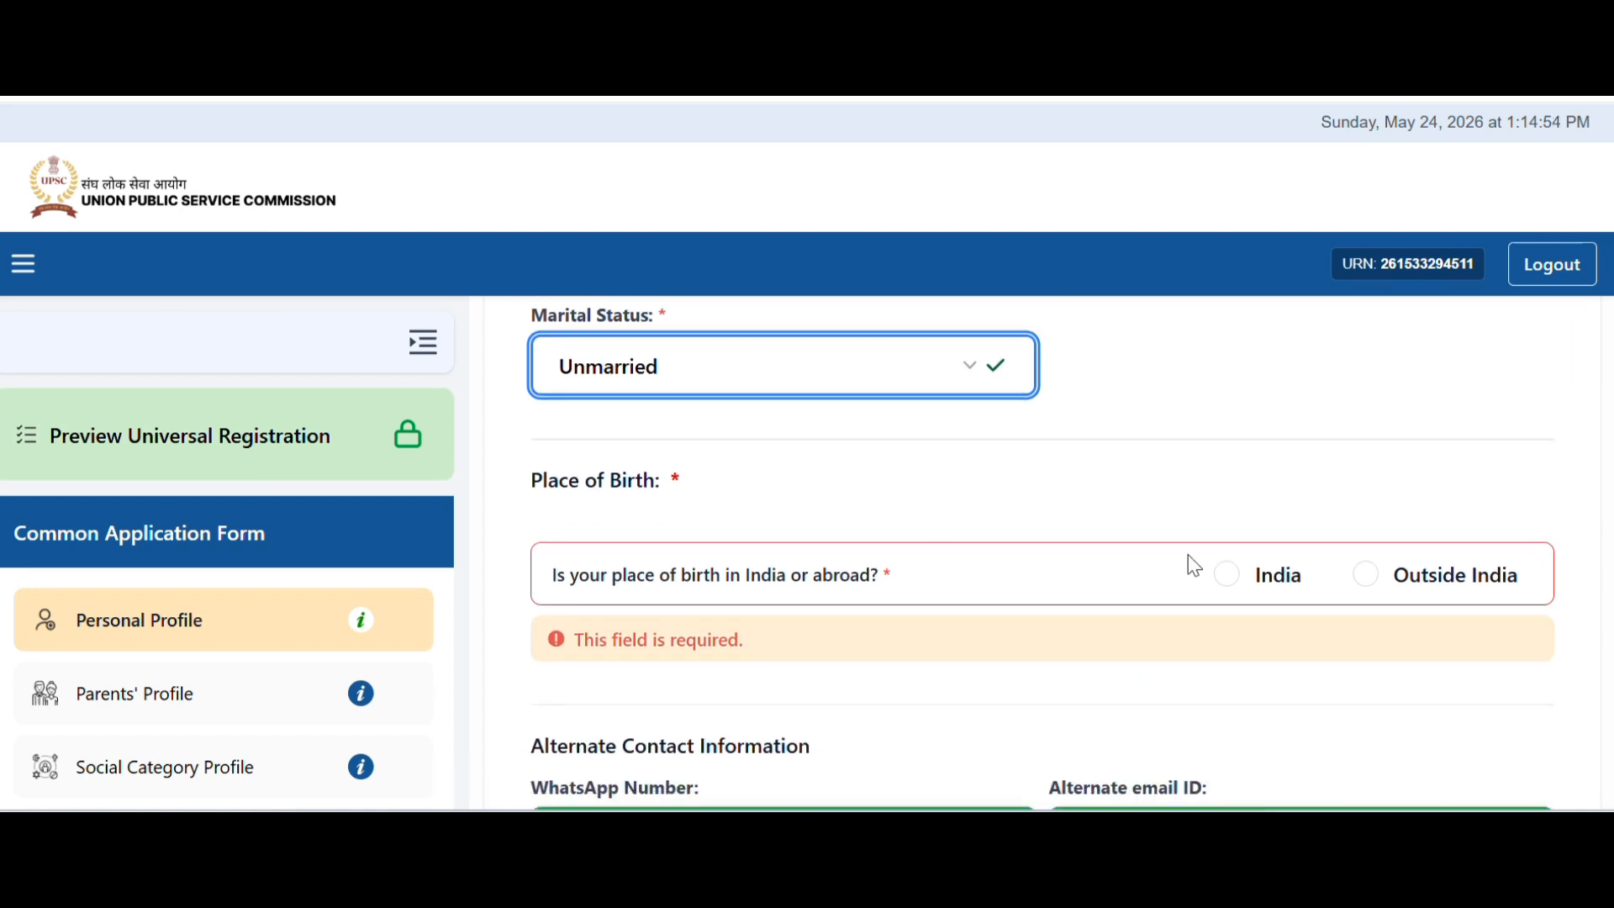
{"action": "left_click", "coordinate": [1232, 579]}
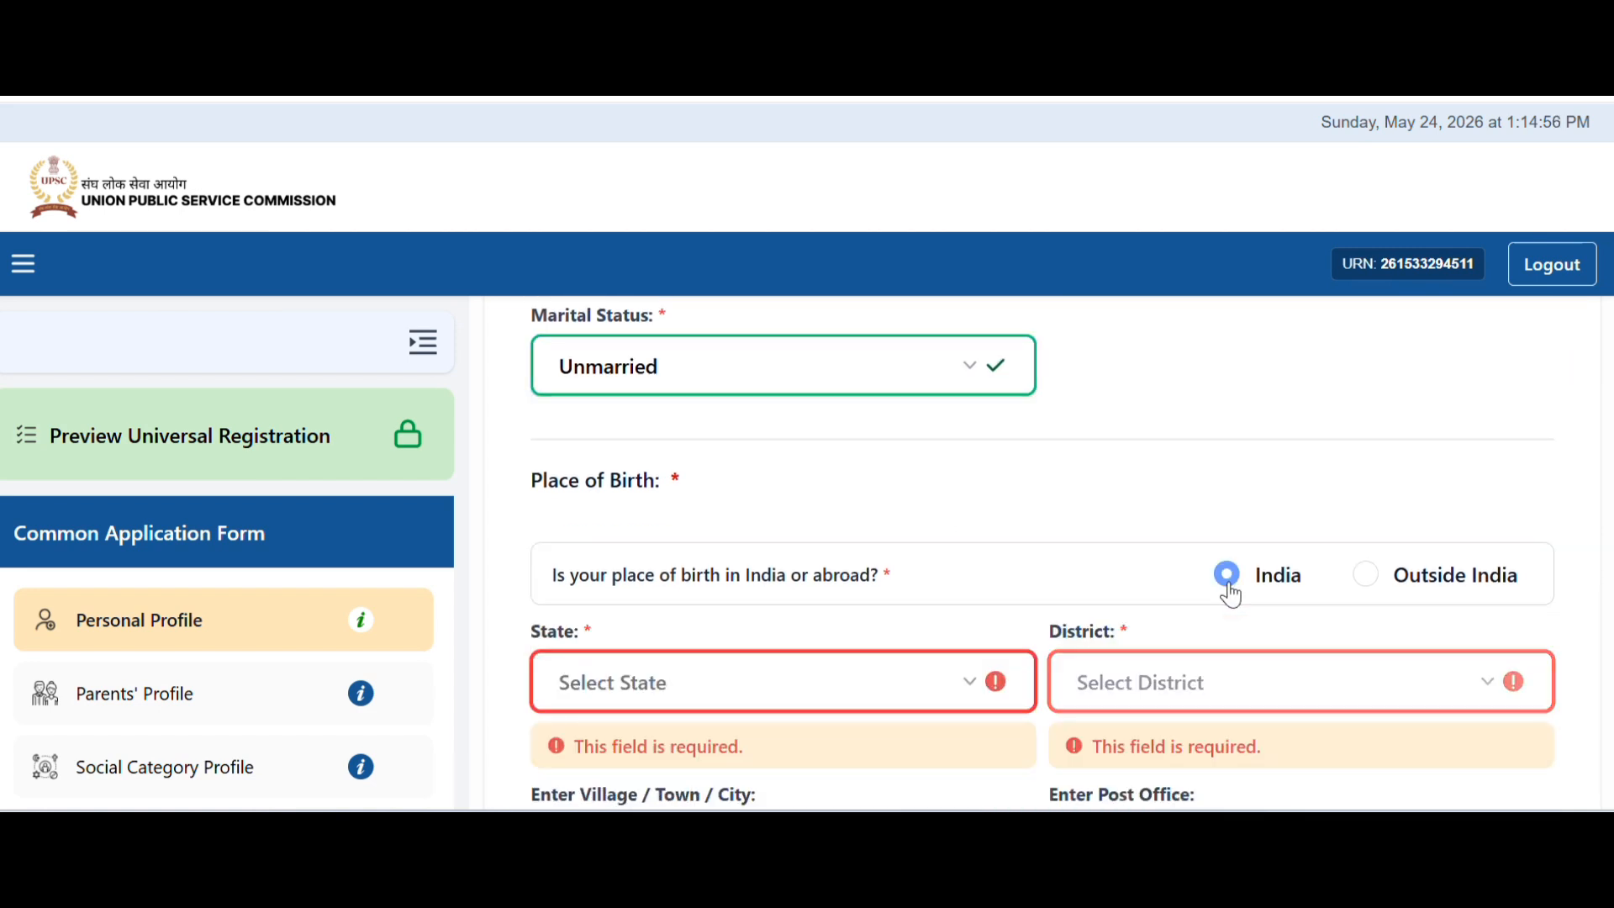
{"action": "scroll", "coordinate": [983, 530], "scroll_direction": "down", "scroll_amount": 2}
{"action": "left_click", "coordinate": [875, 547]}
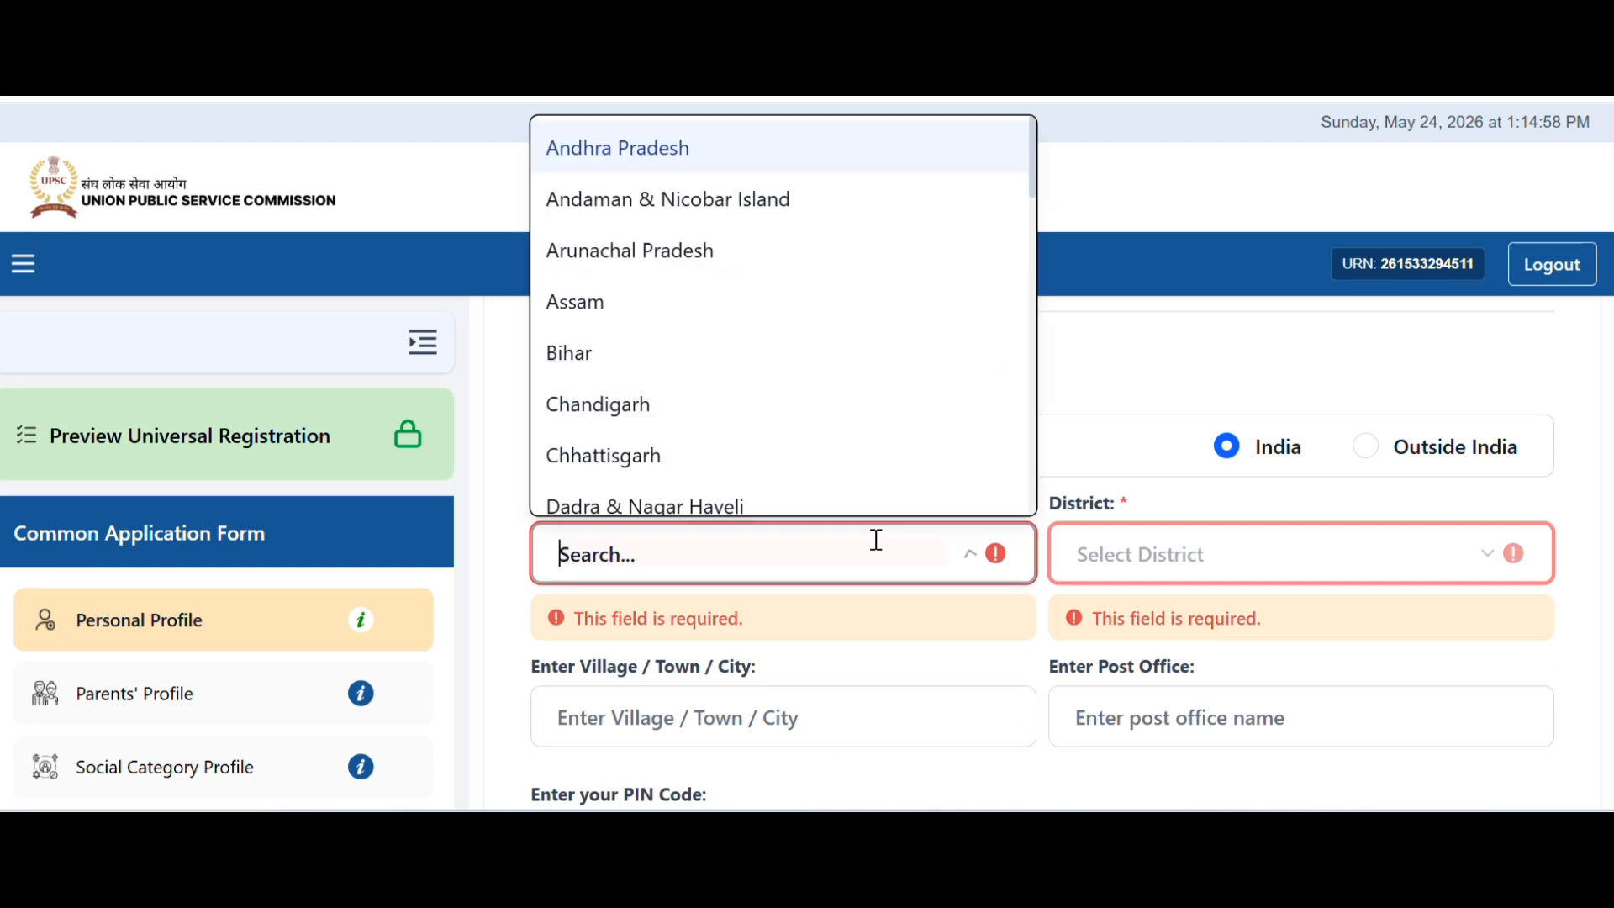
{"action": "left_click", "coordinate": [640, 354]}
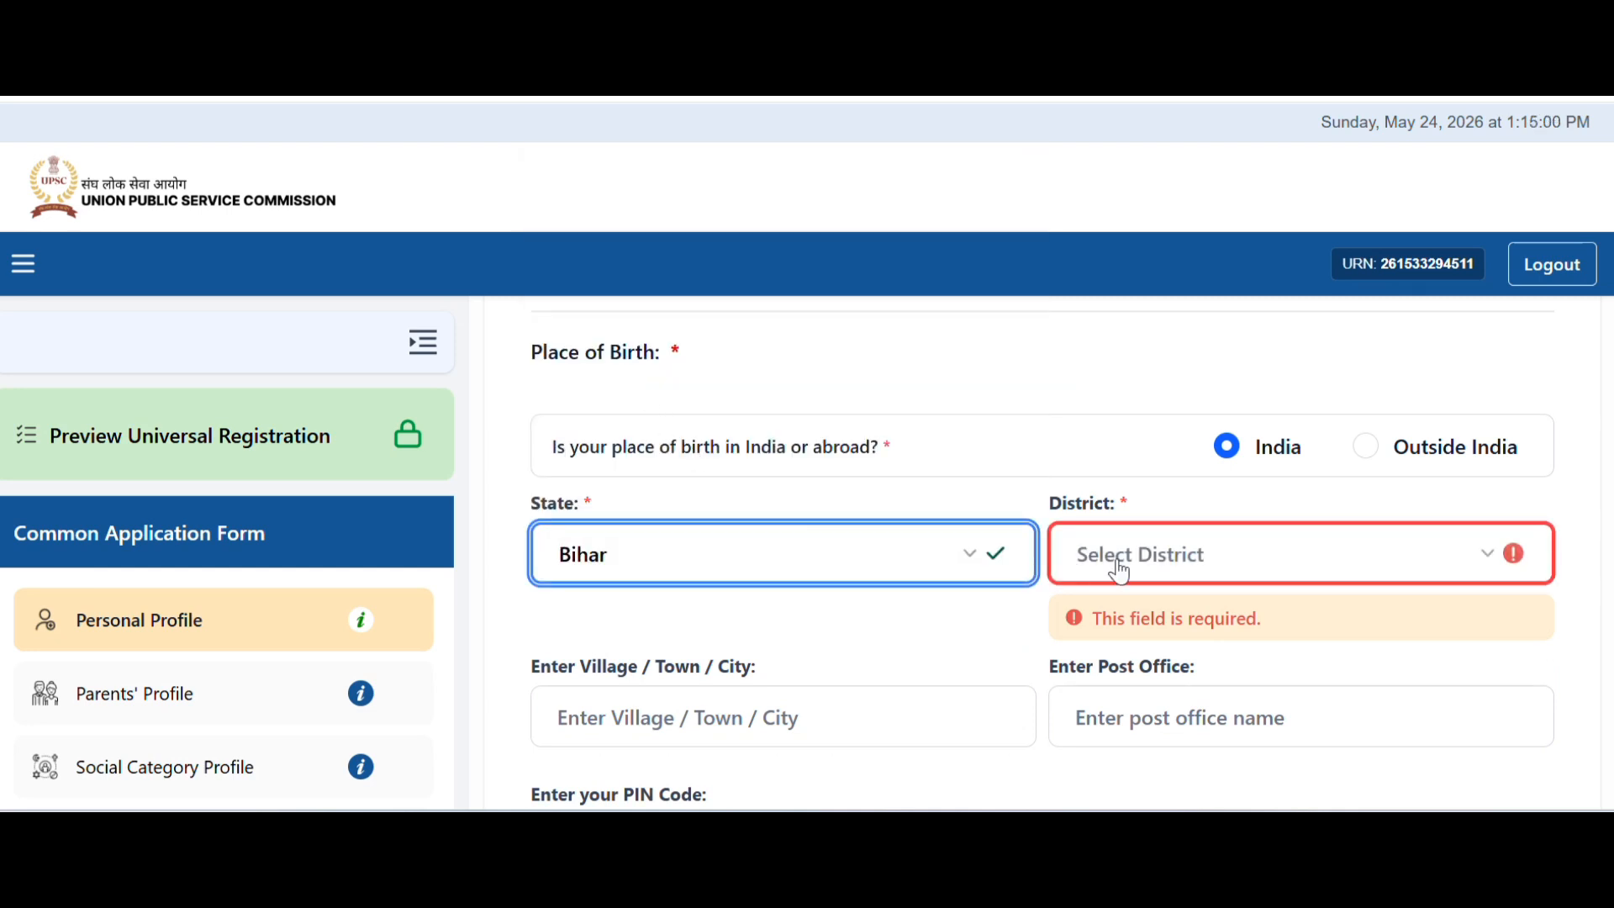
{"action": "left_click", "coordinate": [1225, 558]}
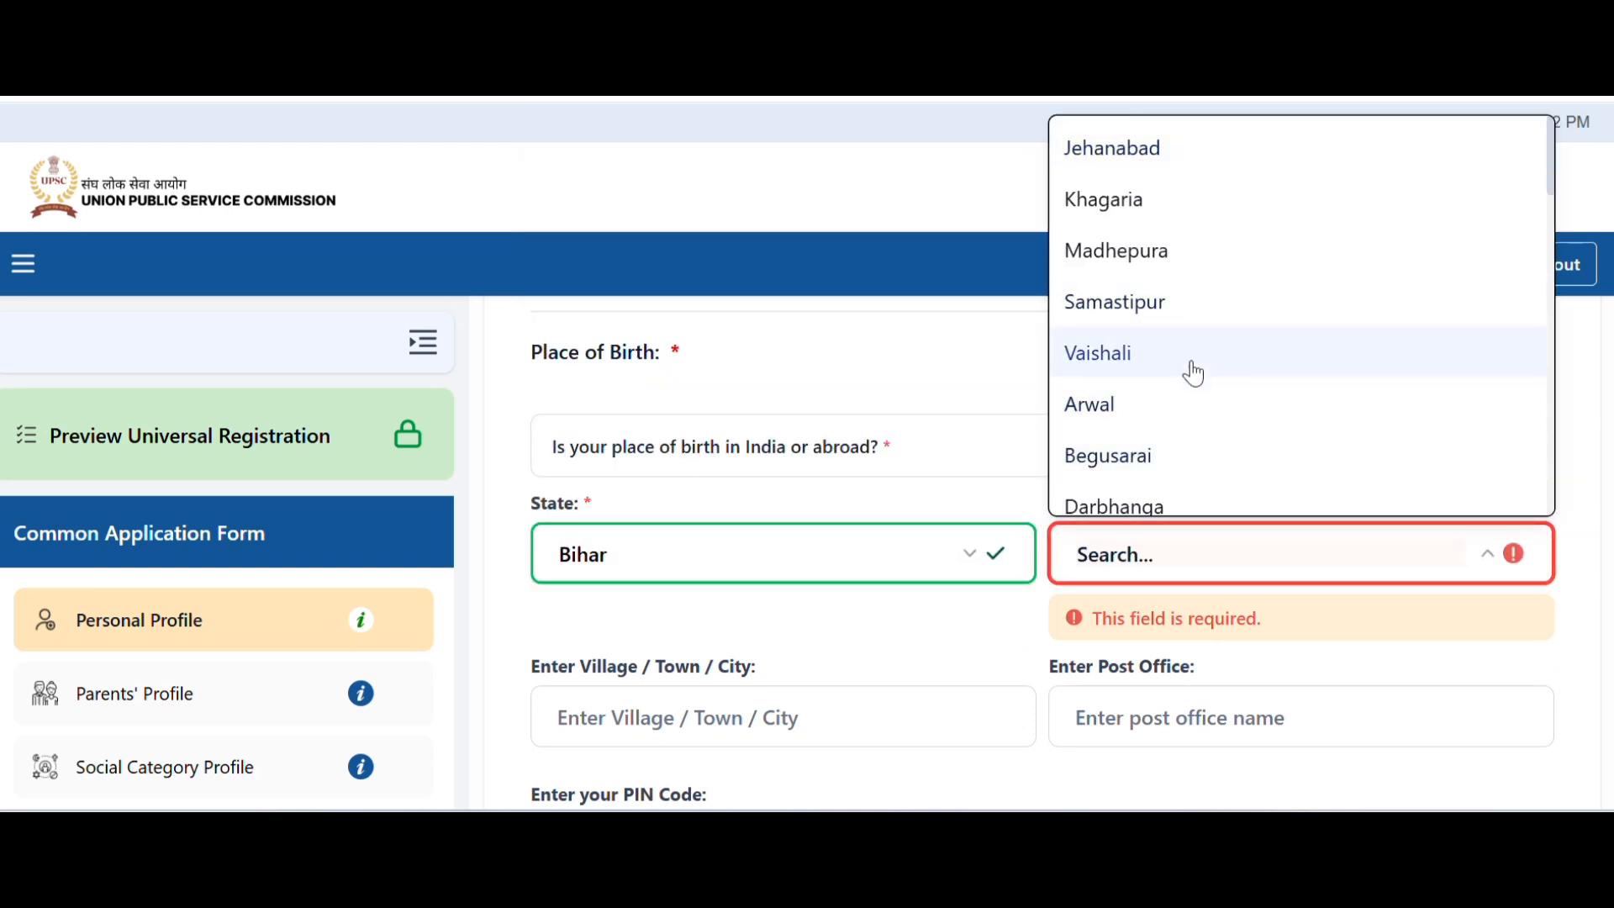
{"action": "scroll", "coordinate": [1191, 363], "scroll_direction": "down", "scroll_amount": 6}
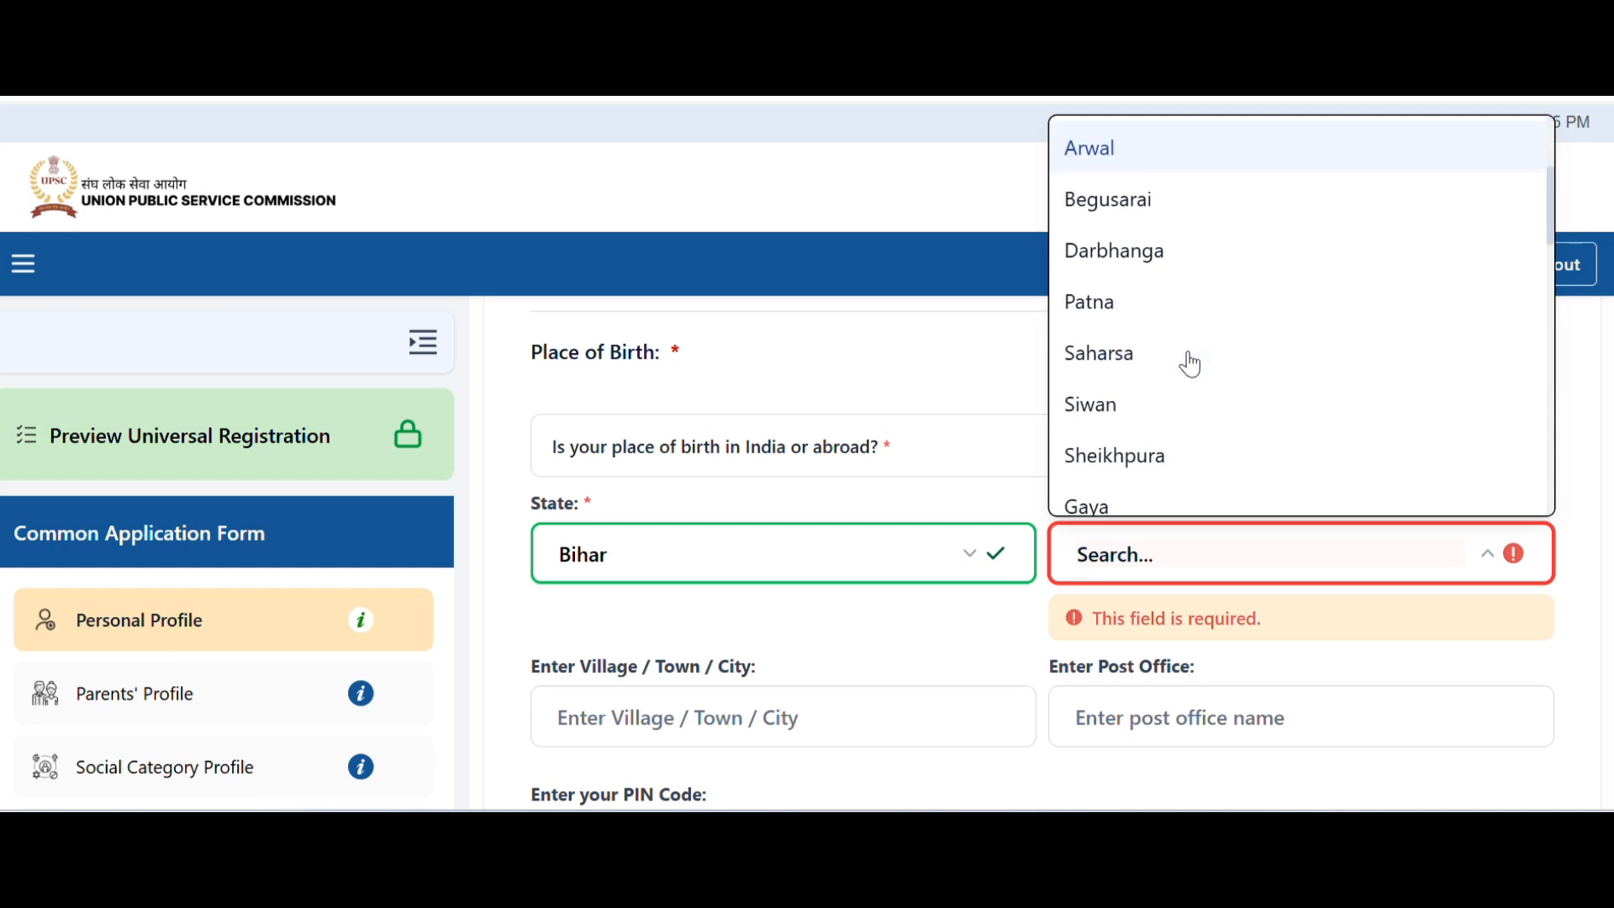
{"action": "left_click", "coordinate": [1170, 412]}
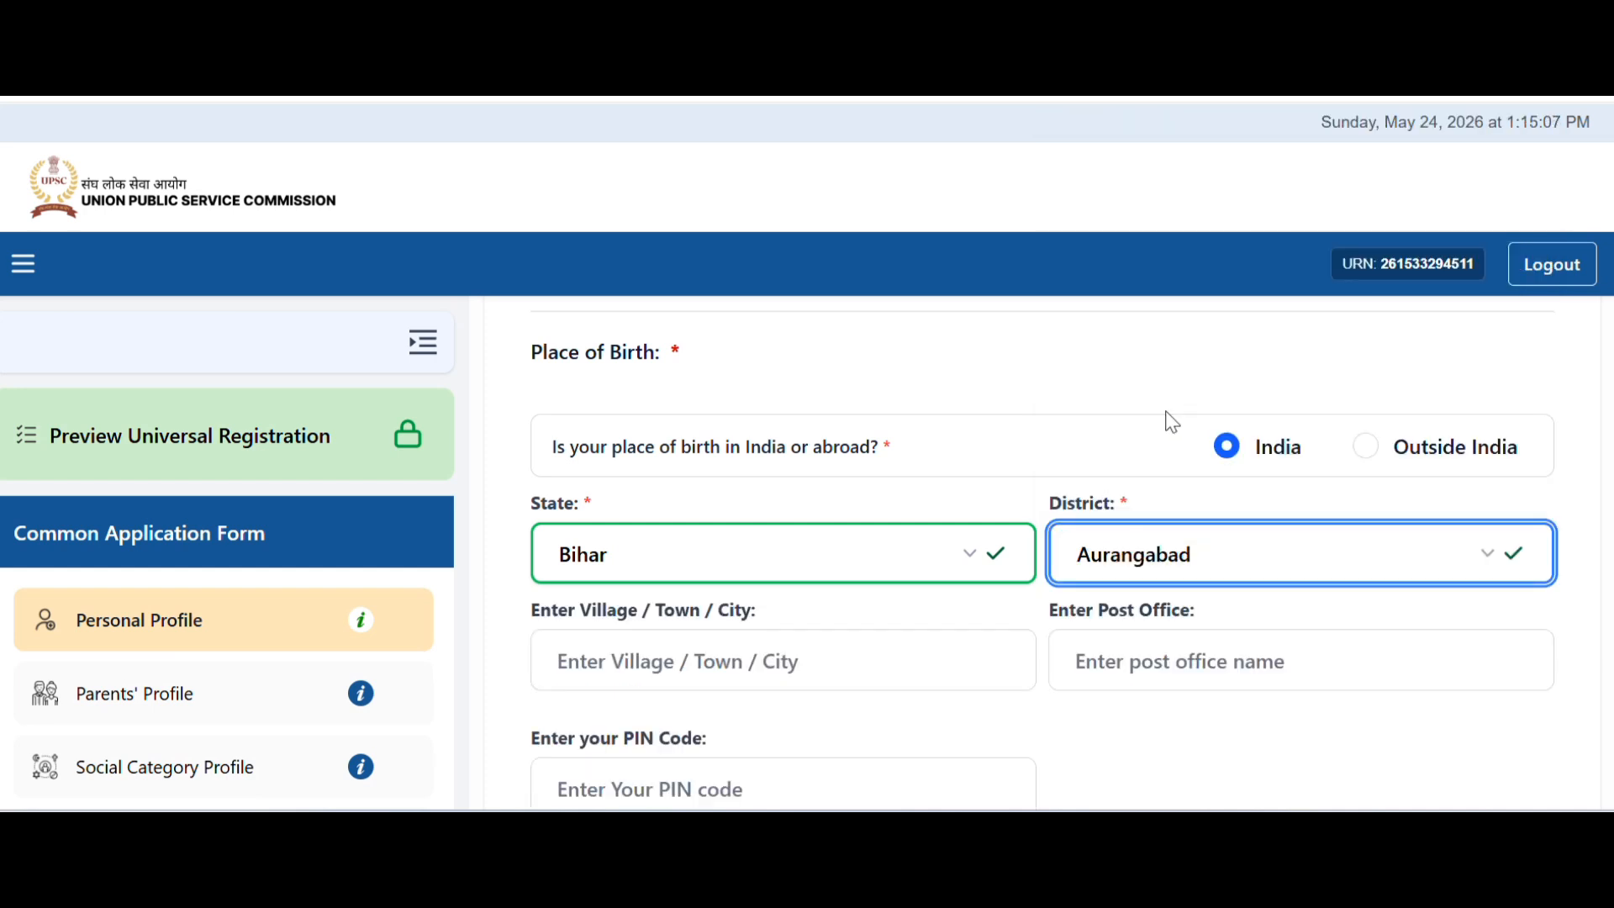
{"action": "scroll", "coordinate": [1093, 437], "scroll_direction": "down", "scroll_amount": 2}
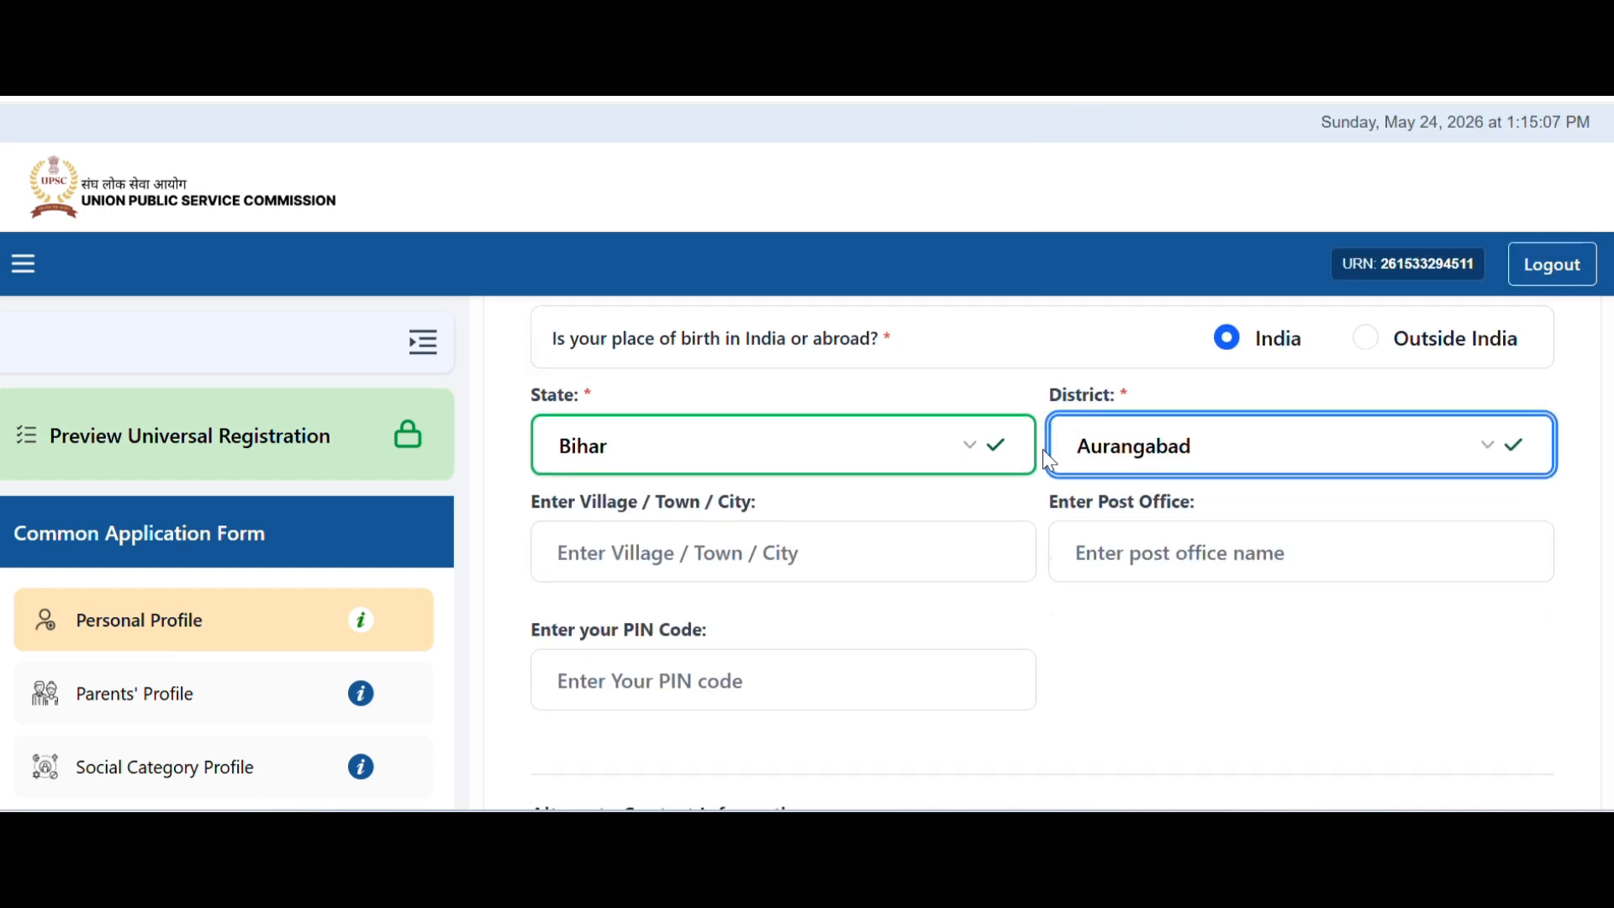
{"action": "left_click", "coordinate": [863, 543]}
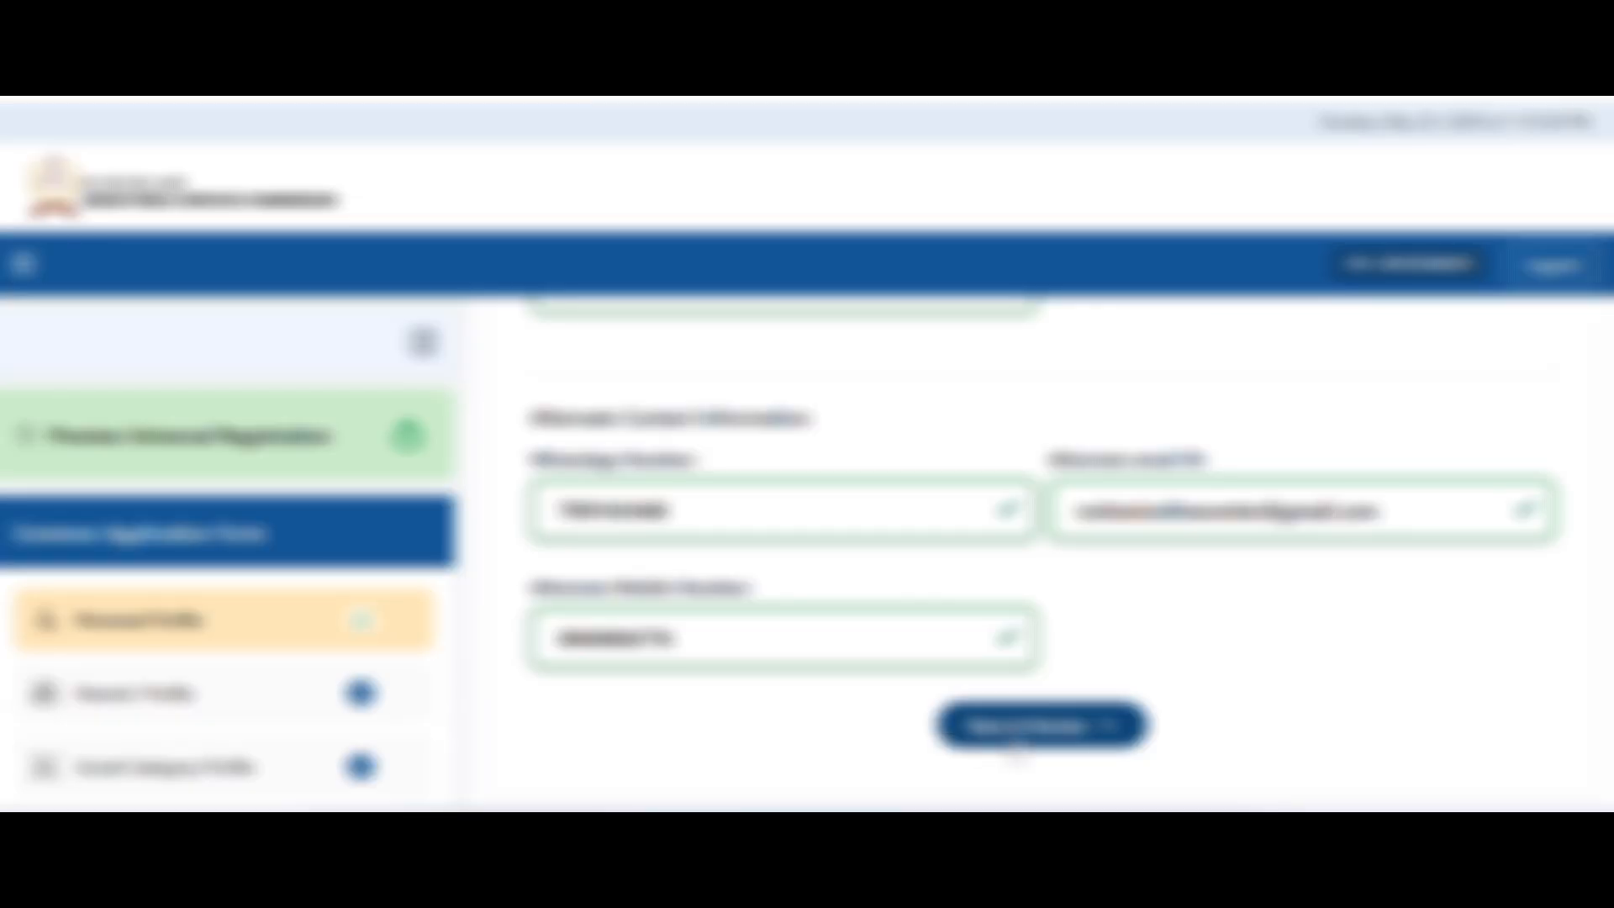
Proceed to the review of the Personal Profile, submit its details and confirm the submission
{"action": "left_click", "coordinate": [1021, 730]}
{"action": "scroll", "coordinate": [925, 588], "scroll_direction": "down", "scroll_amount": 2}
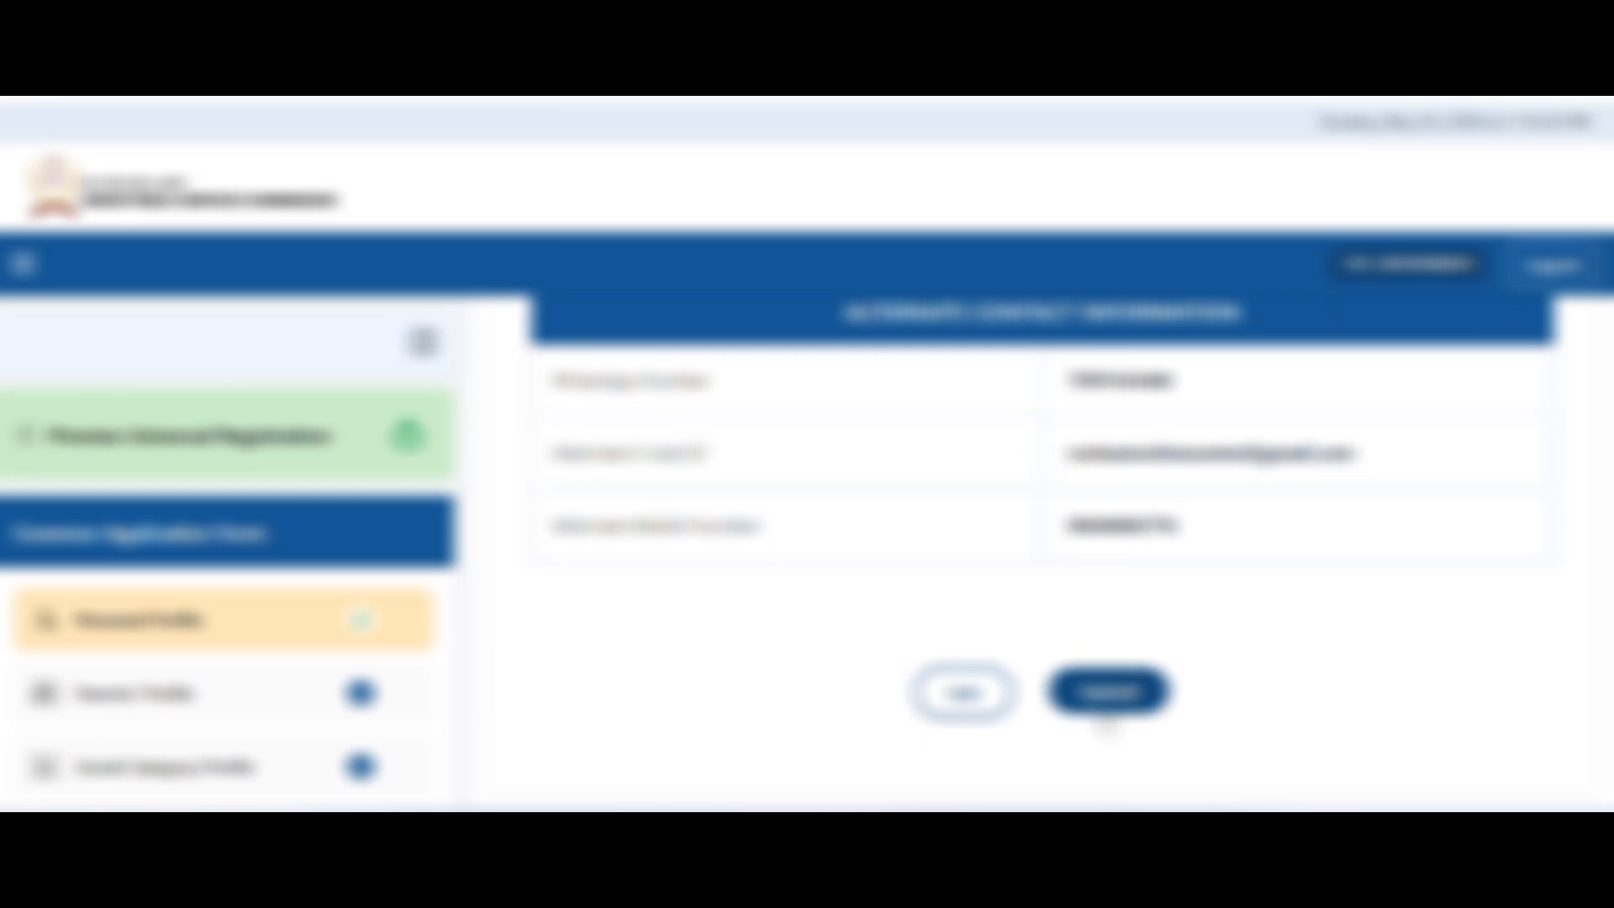
{"action": "left_click", "coordinate": [1106, 694]}
{"action": "left_click", "coordinate": [738, 659]}
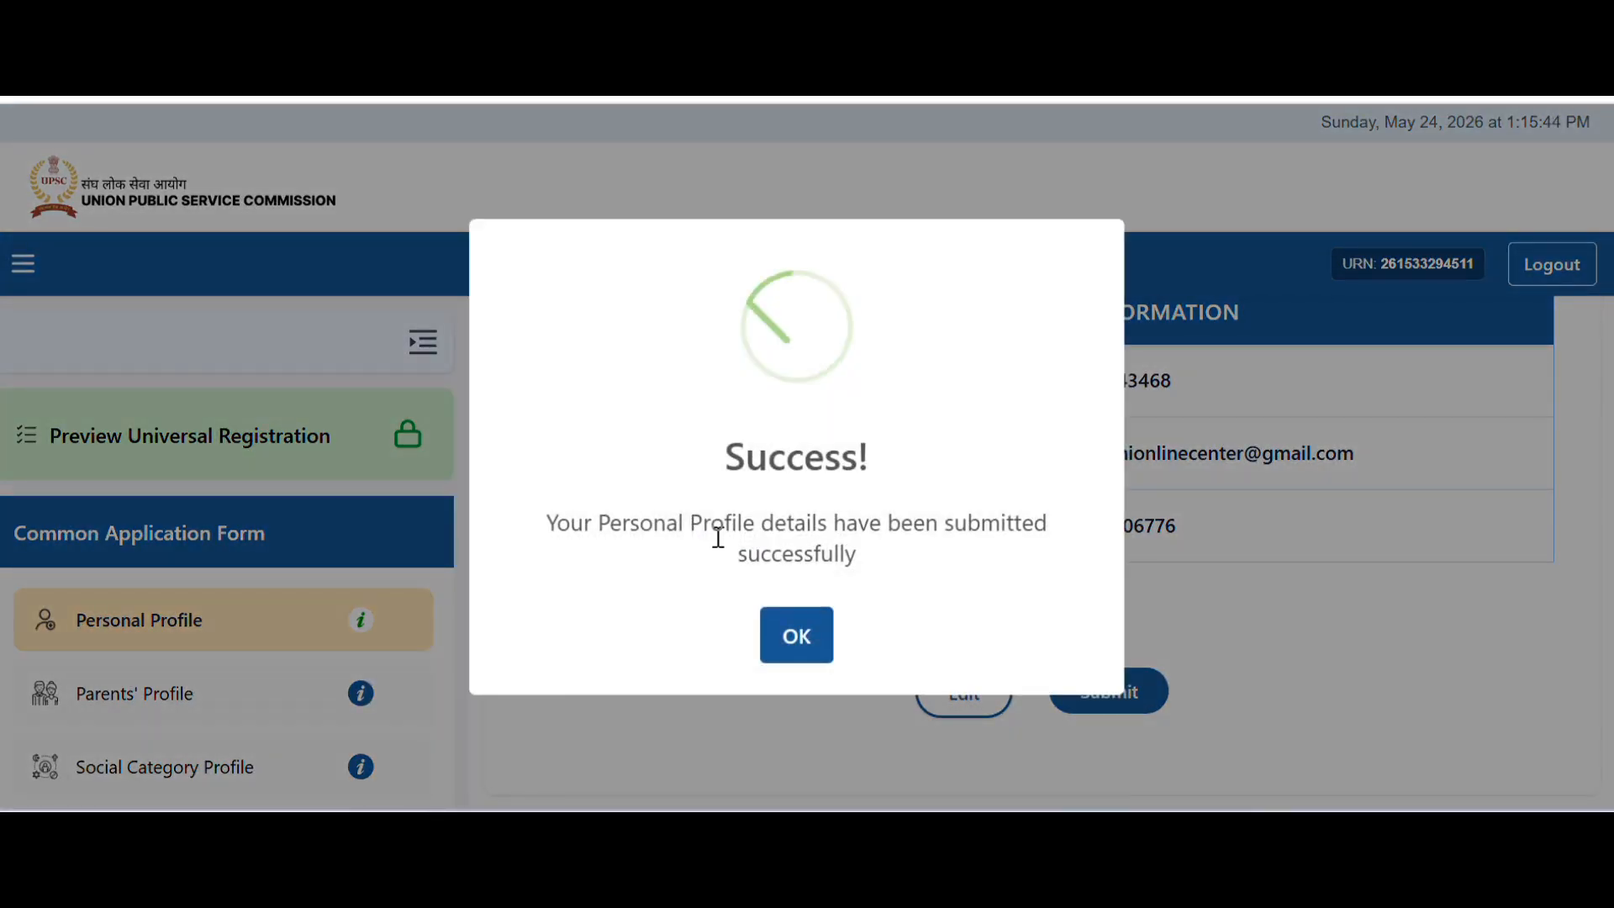
{"action": "left_click", "coordinate": [789, 639]}
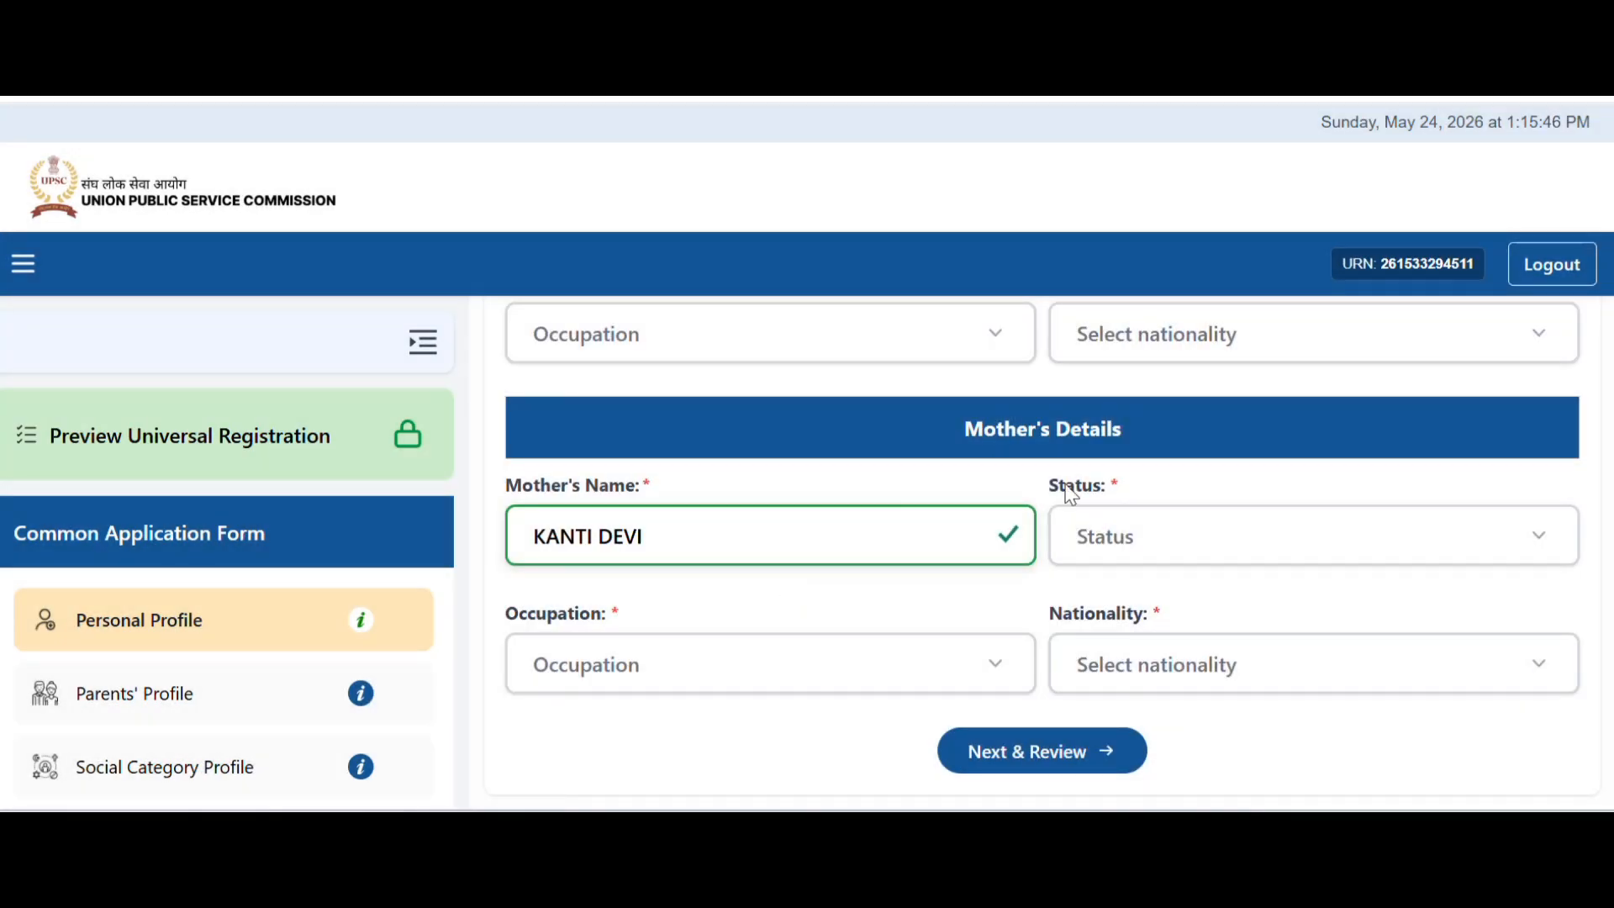
Set the father's status to Alive, occupation to Agriculture and annual income to 100000 in the Parents' Profile
{"action": "scroll", "coordinate": [1066, 598], "scroll_direction": "up", "scroll_amount": 5}
{"action": "scroll", "coordinate": [1066, 510], "scroll_direction": "down", "scroll_amount": 2}
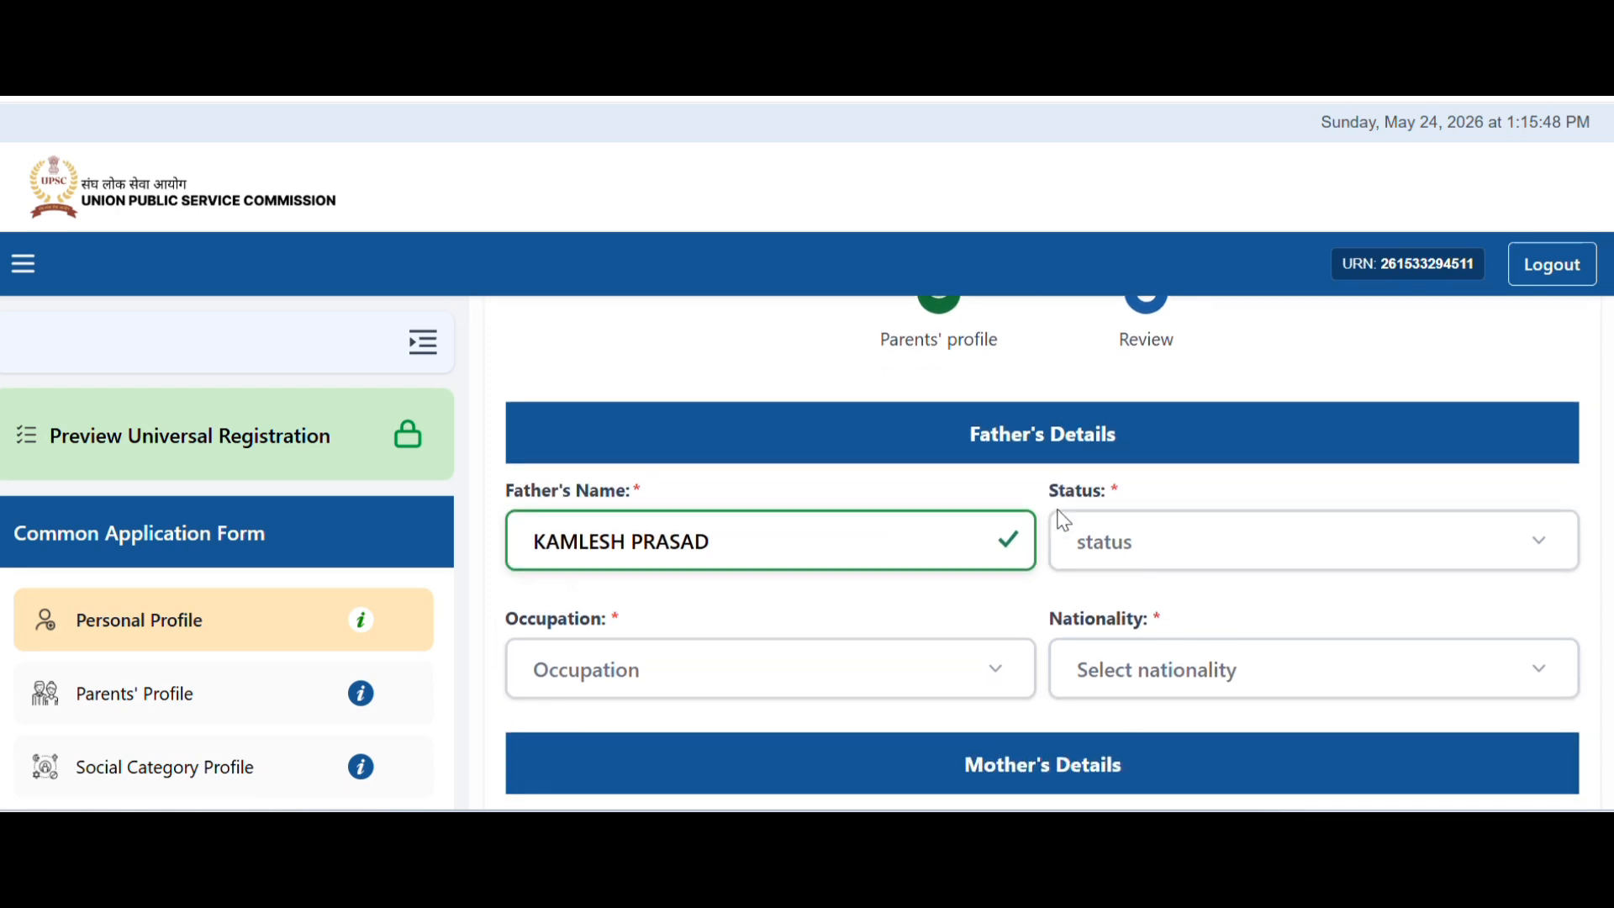
{"action": "left_click", "coordinate": [1257, 541]}
{"action": "left_click", "coordinate": [1179, 632]}
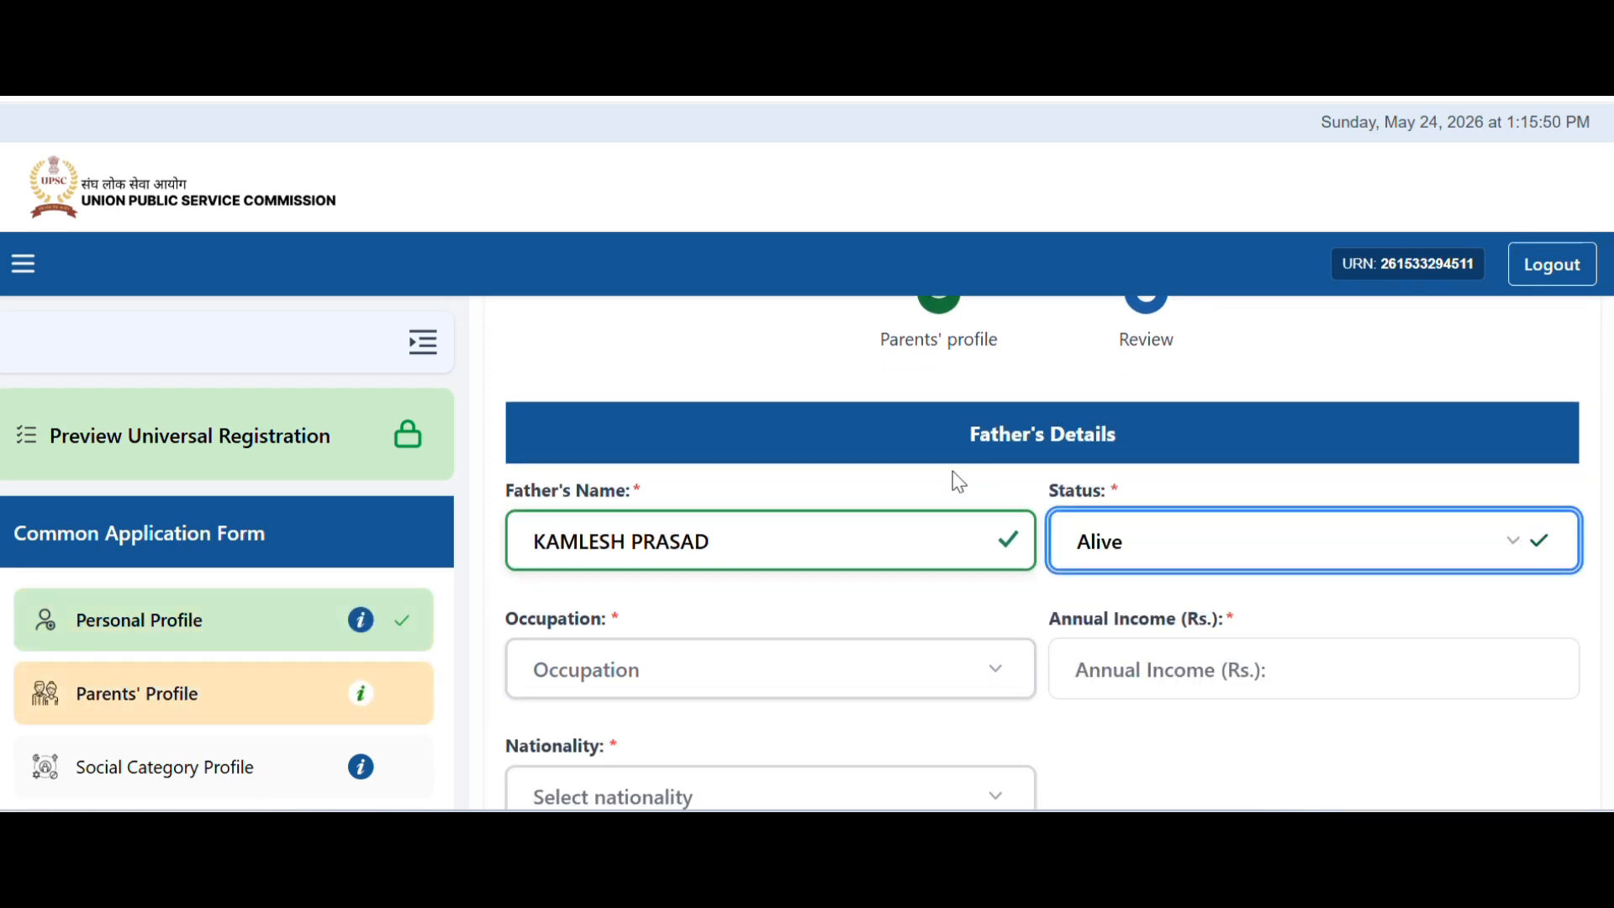
{"action": "scroll", "coordinate": [821, 555], "scroll_direction": "down", "scroll_amount": 2}
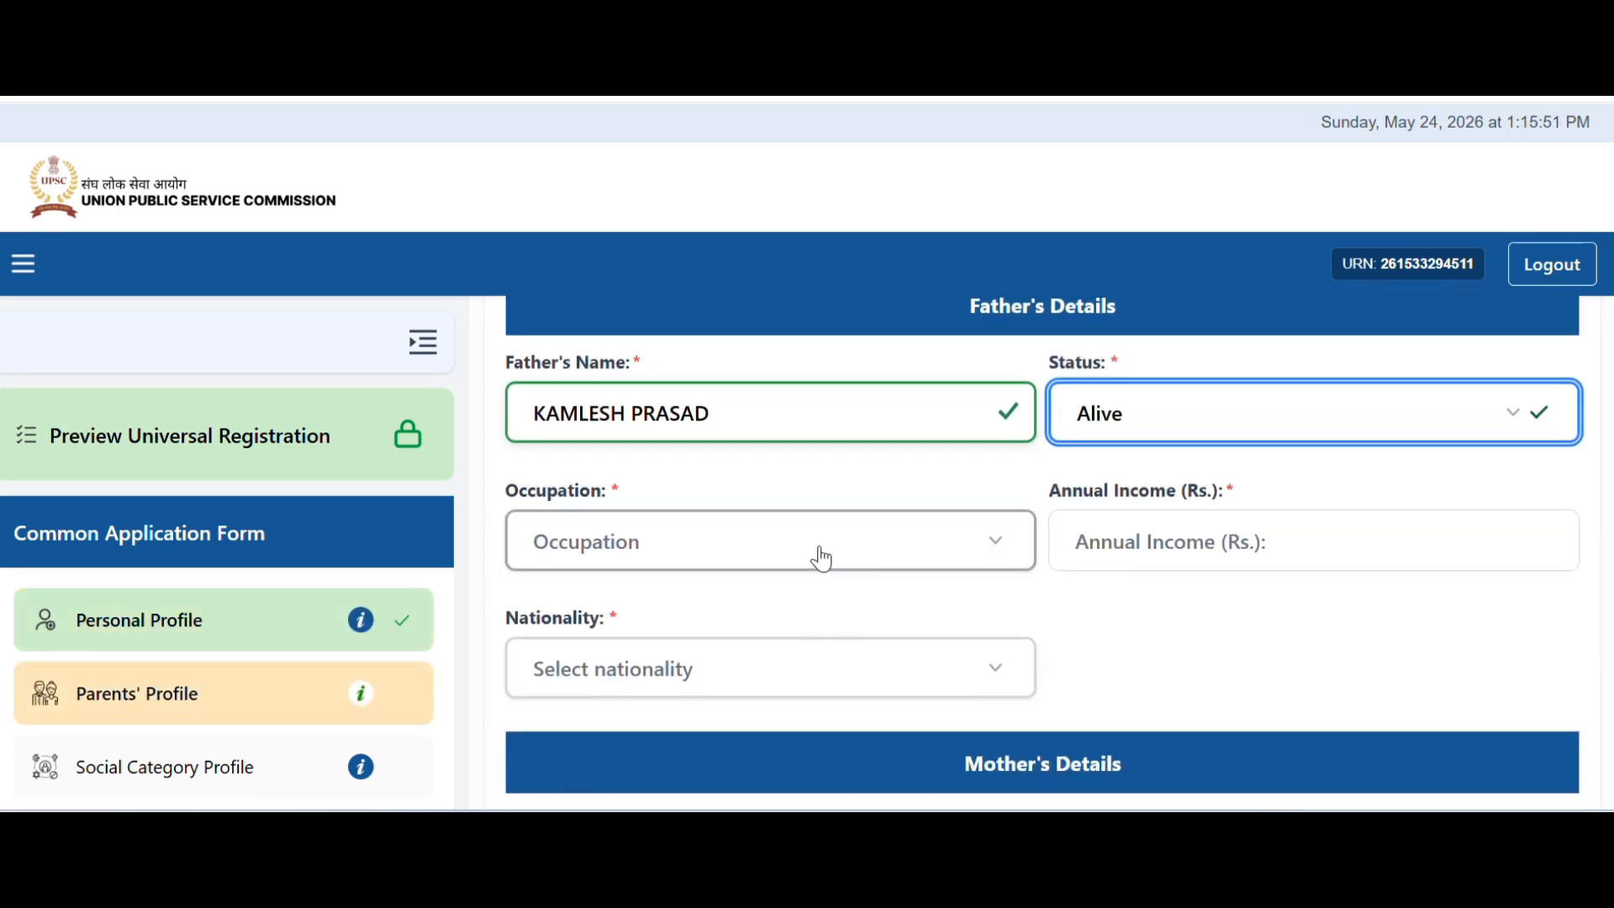
{"action": "left_click", "coordinate": [738, 555]}
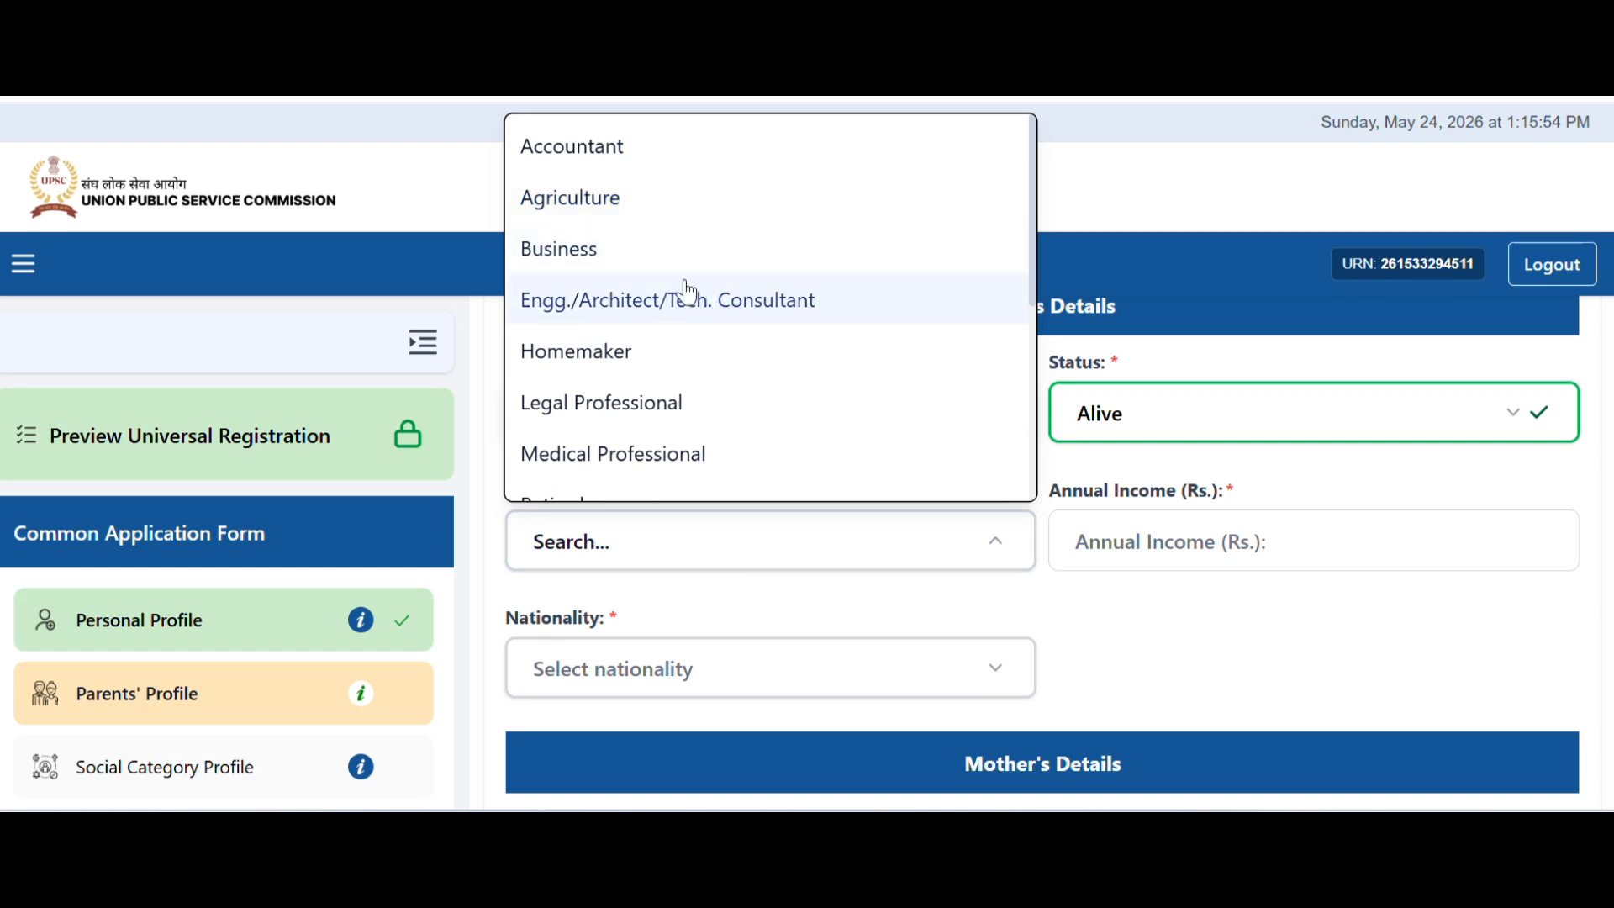
{"action": "left_click", "coordinate": [660, 219]}
{"action": "left_click", "coordinate": [1249, 539]}
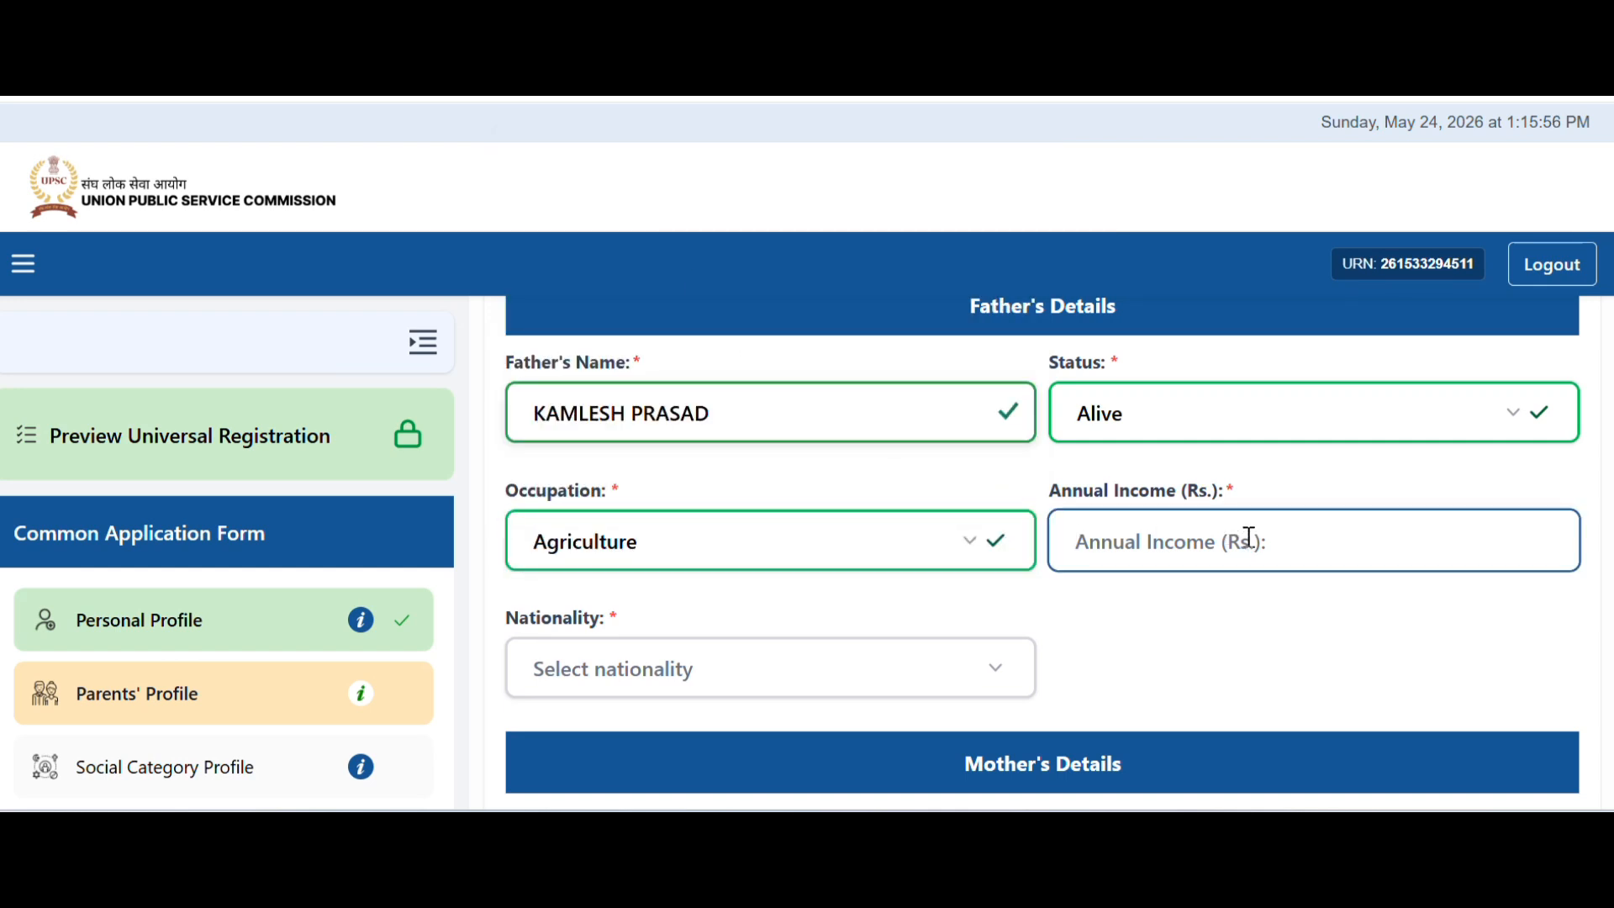
{"action": "type", "text": "100000"}
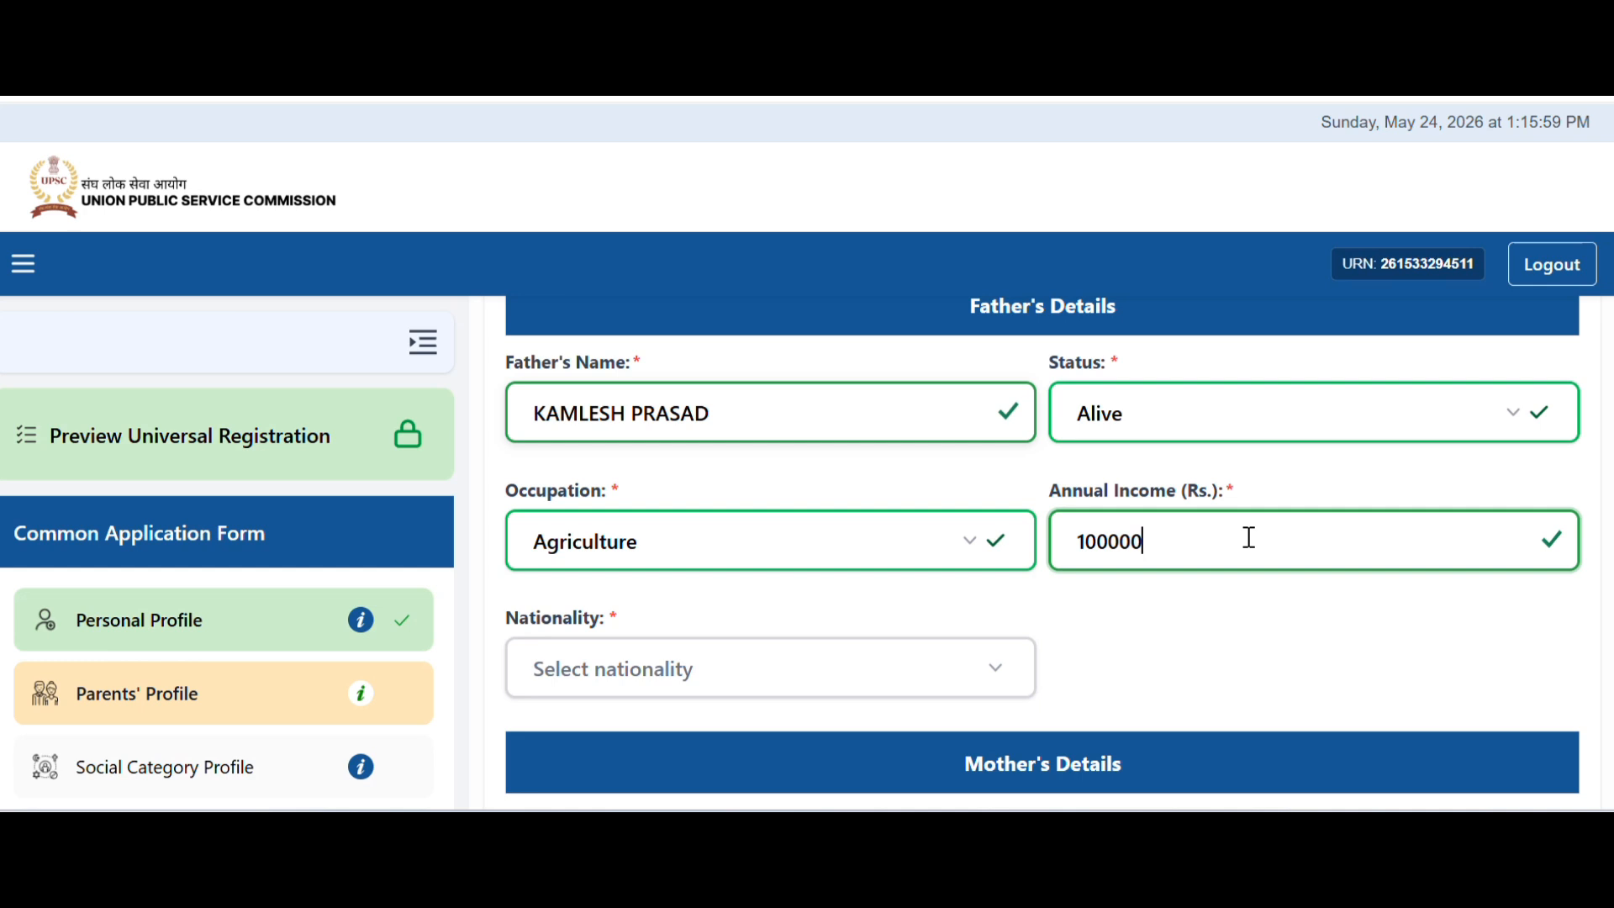
{"action": "left_click", "coordinate": [1289, 653]}
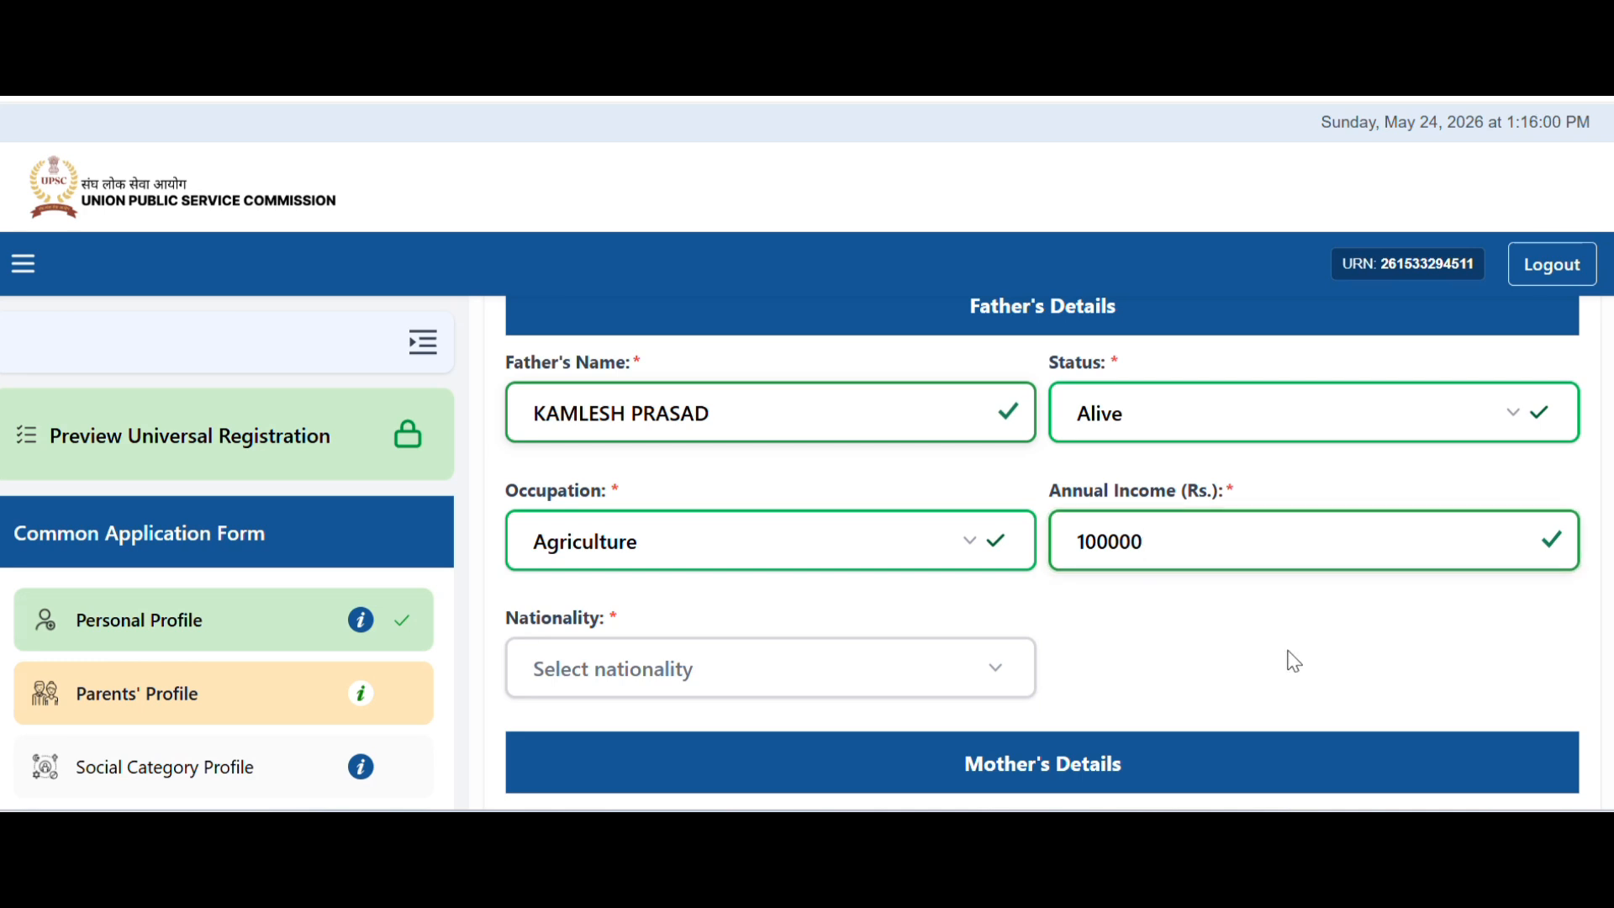
Set the father's nationality to Citizen of India, with Bihar as his state of origin and Aurangabad as the district
{"action": "left_click", "coordinate": [866, 669]}
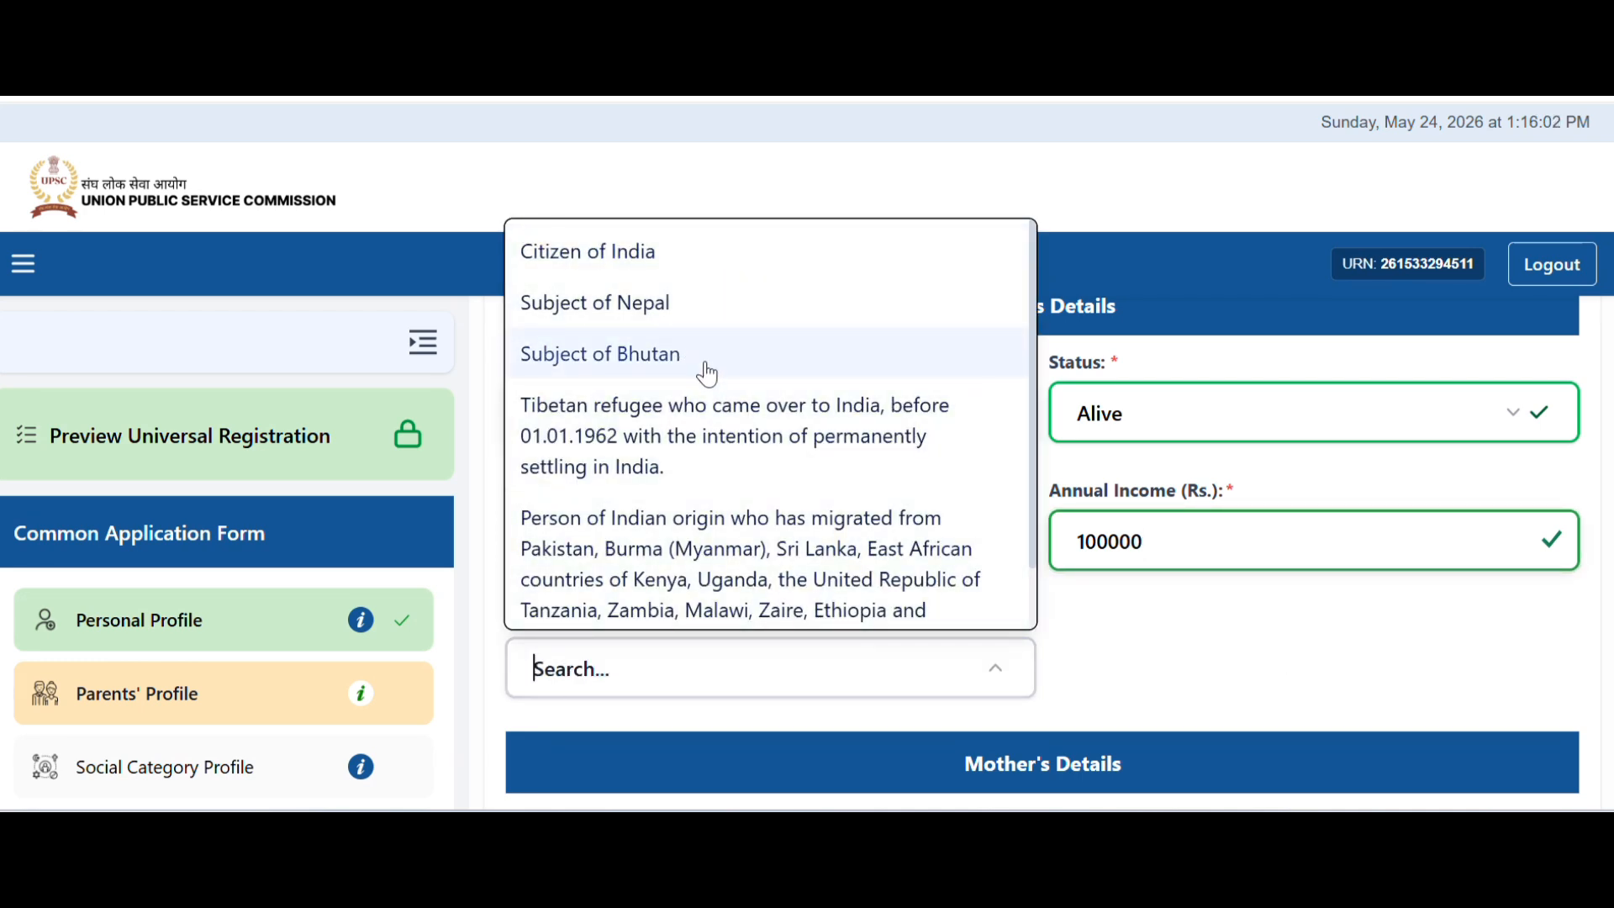
{"action": "left_click", "coordinate": [693, 243]}
{"action": "scroll", "coordinate": [919, 533], "scroll_direction": "down", "scroll_amount": 3}
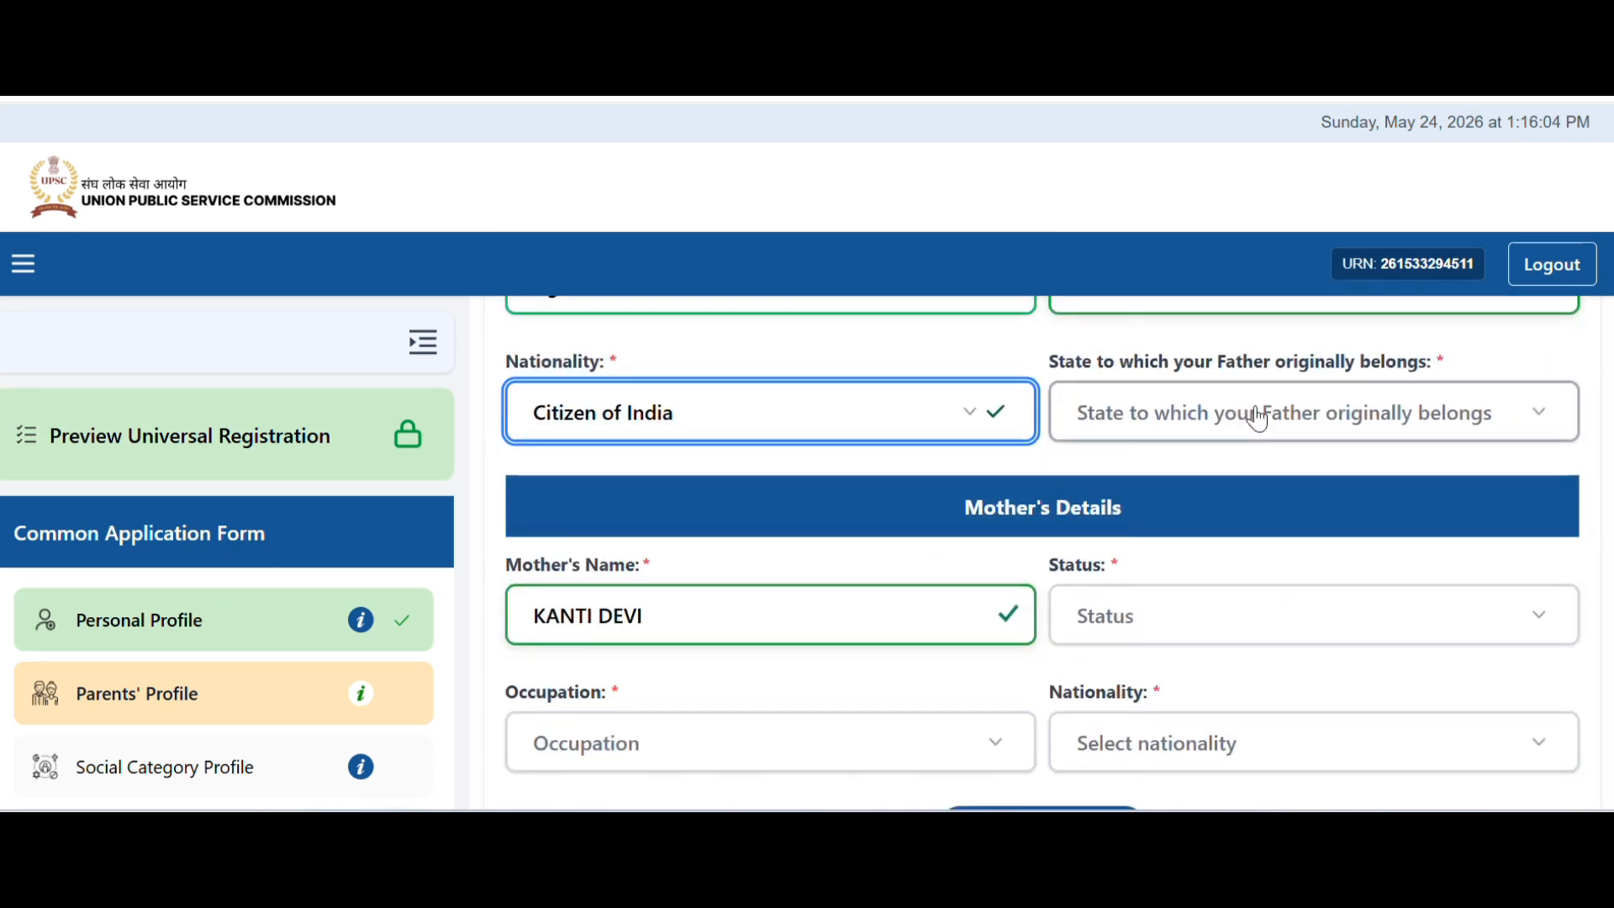
{"action": "left_click", "coordinate": [1244, 416]}
{"action": "left_click", "coordinate": [1103, 693]}
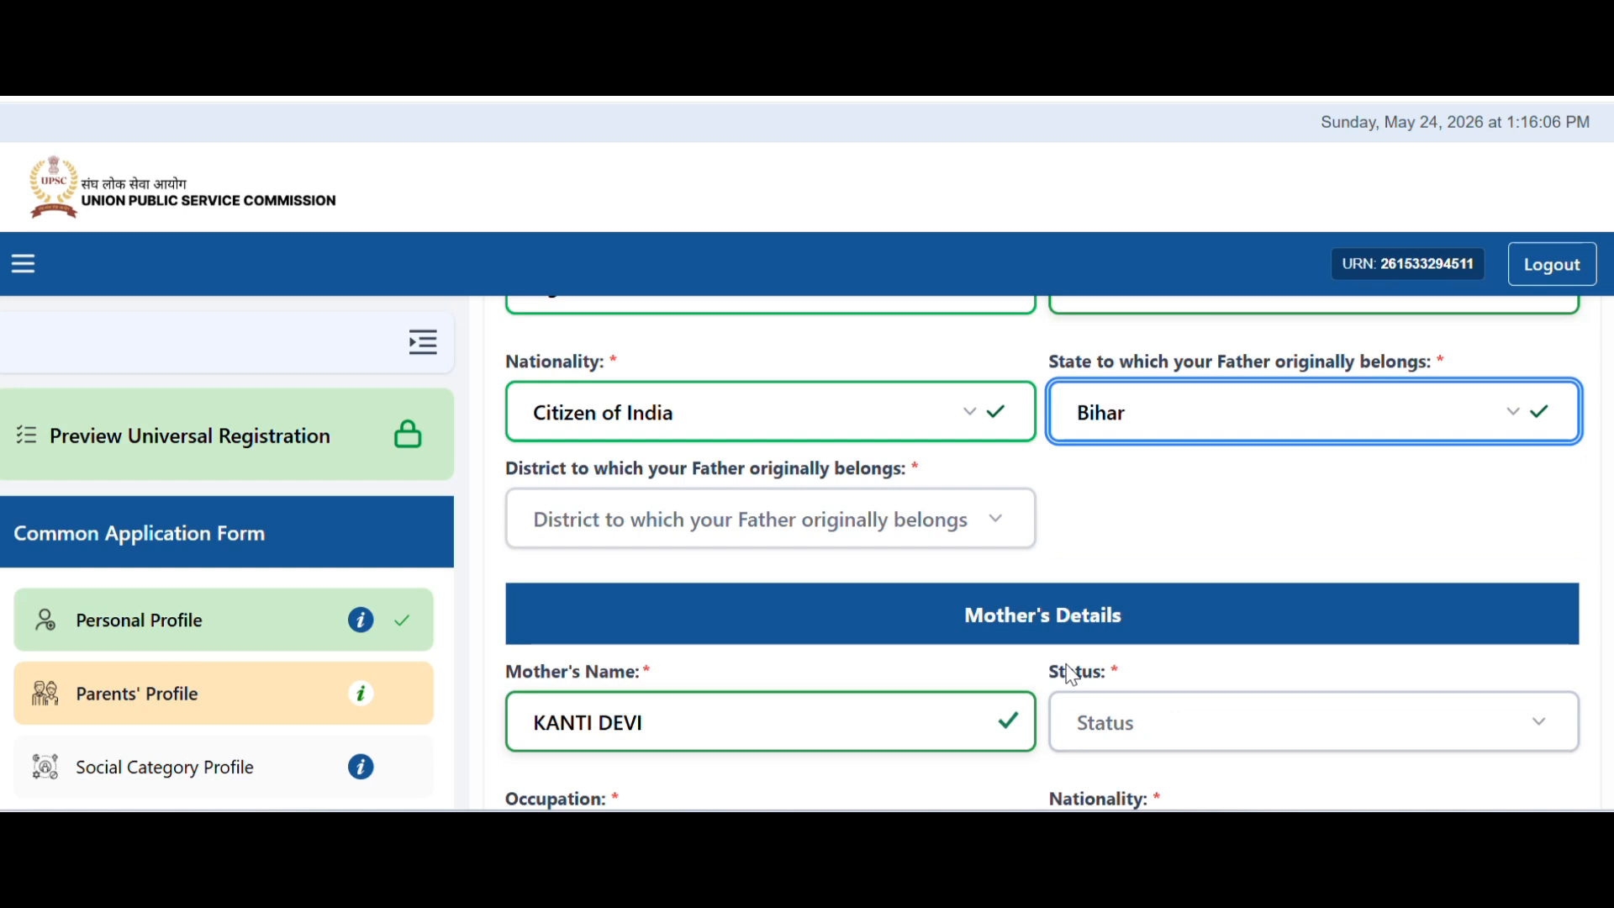
{"action": "left_click", "coordinate": [821, 540]}
{"action": "scroll", "coordinate": [686, 303], "scroll_direction": "down", "scroll_amount": 3}
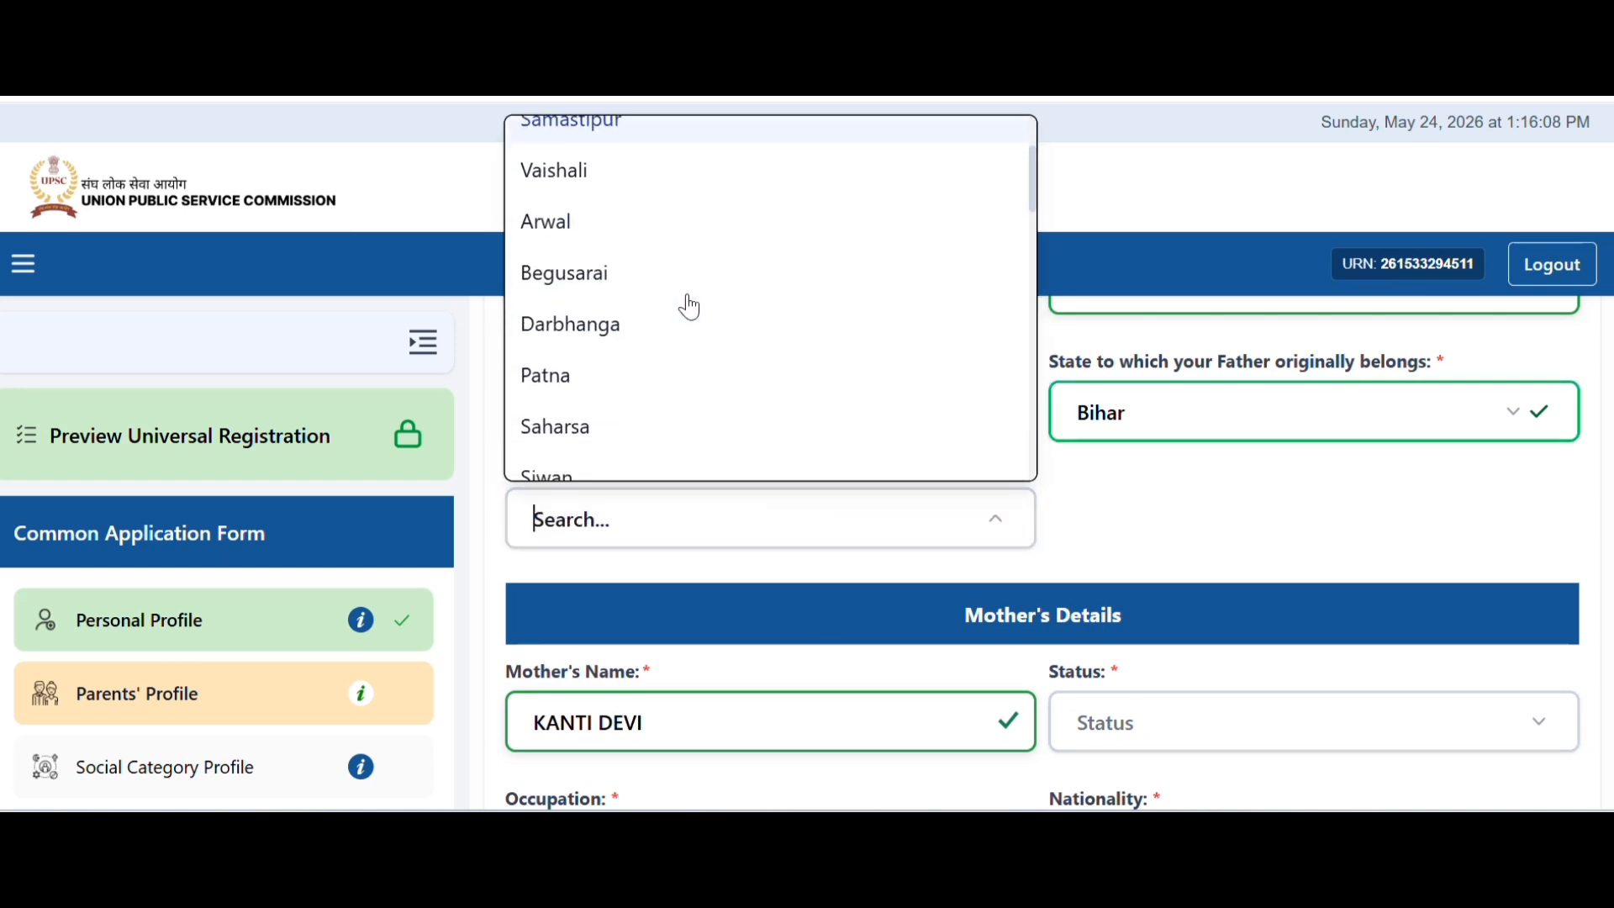
{"action": "scroll", "coordinate": [688, 311], "scroll_direction": "down", "scroll_amount": 3}
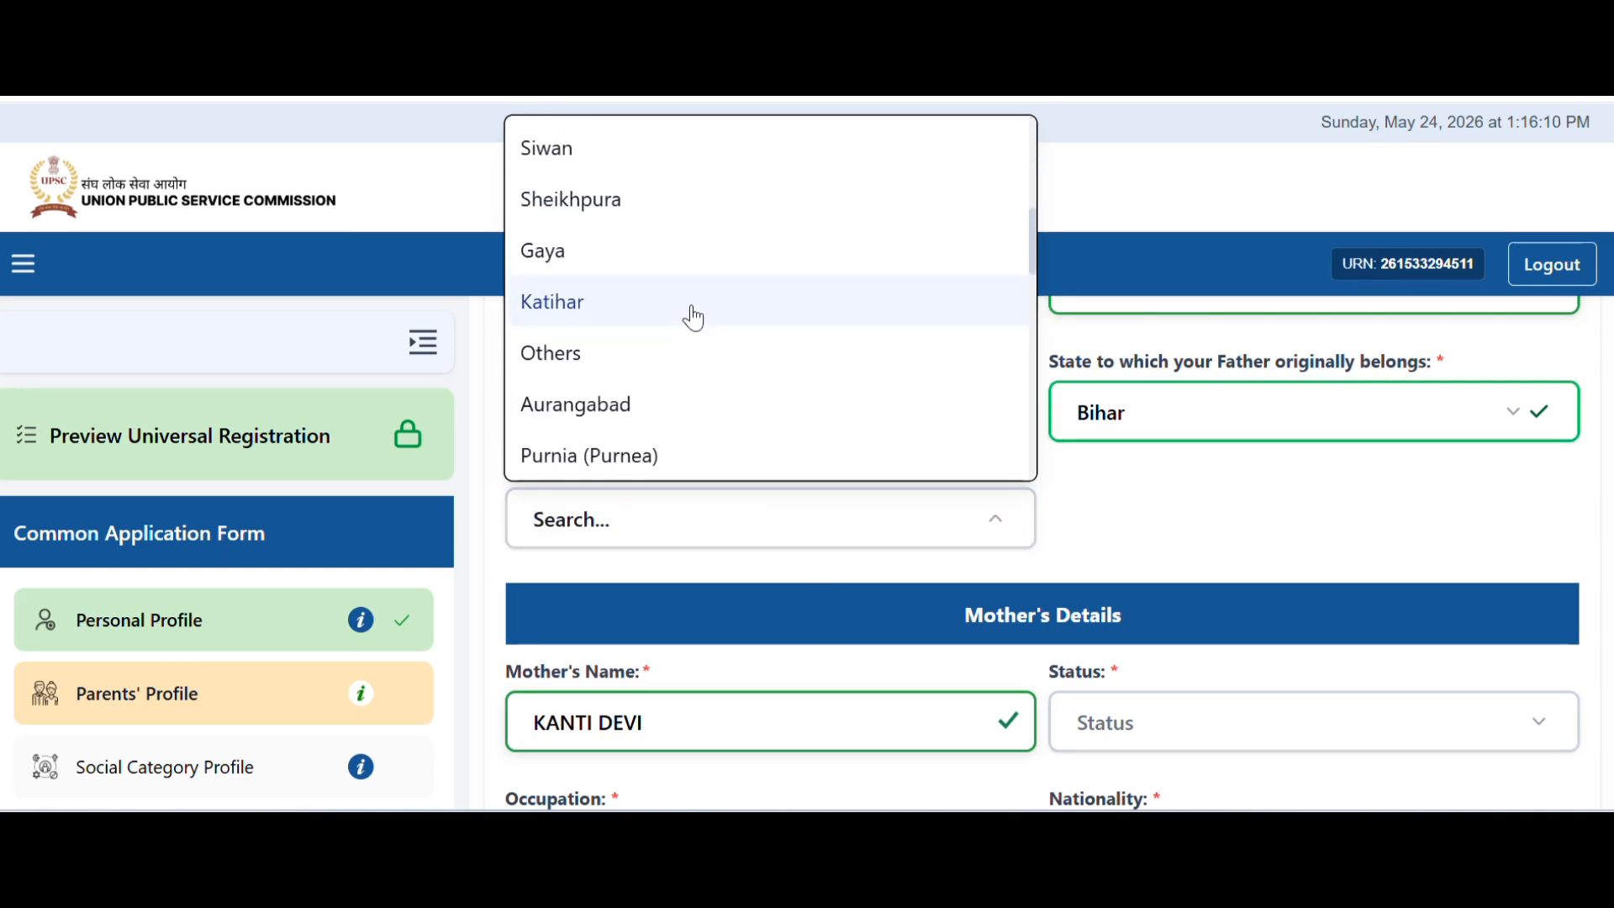
{"action": "left_click", "coordinate": [670, 414]}
Set the mother's status to Alive, occupation to Agriculture and annual income to 100000
{"action": "scroll", "coordinate": [817, 471], "scroll_direction": "down", "scroll_amount": 2}
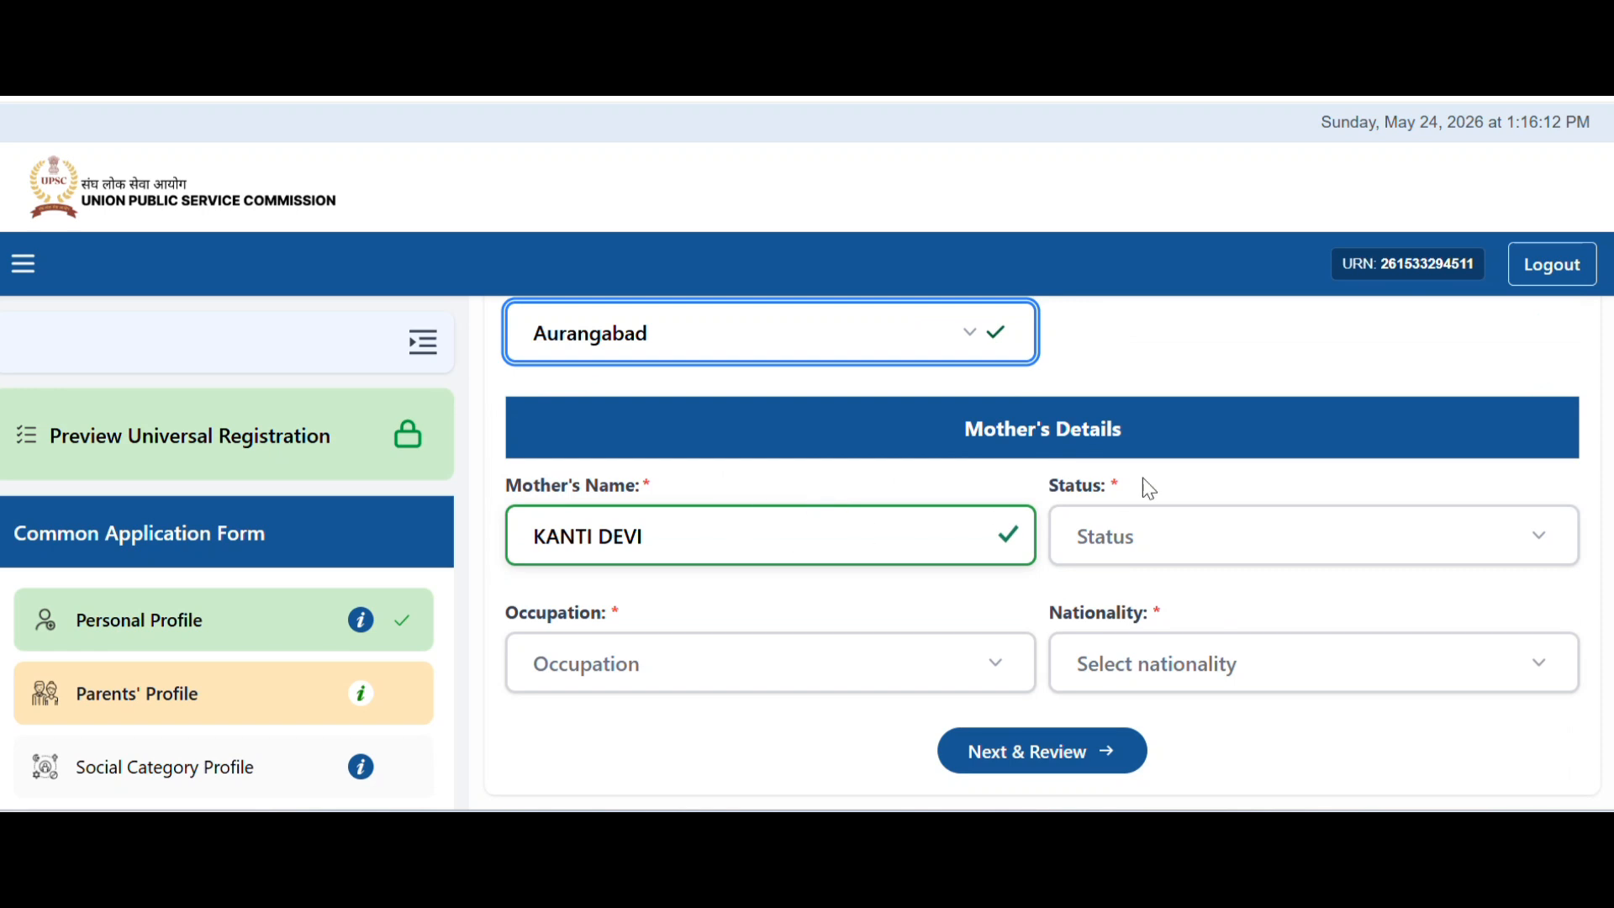
{"action": "left_click", "coordinate": [1250, 566]}
{"action": "left_click", "coordinate": [1164, 623]}
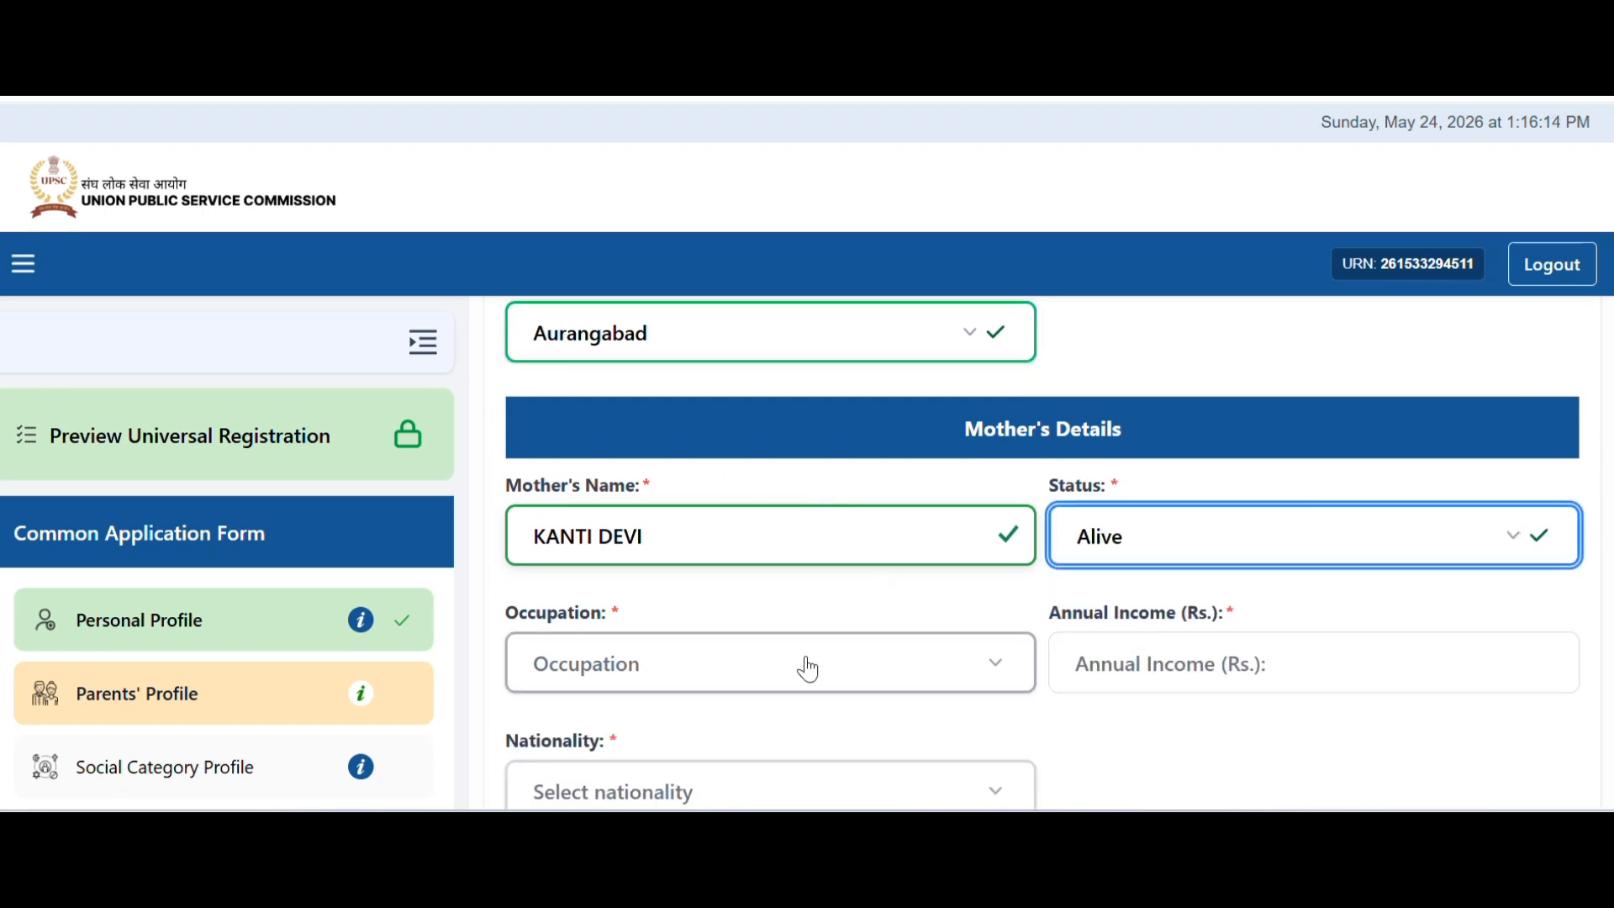
{"action": "left_click", "coordinate": [809, 668]}
{"action": "left_click", "coordinate": [652, 299]}
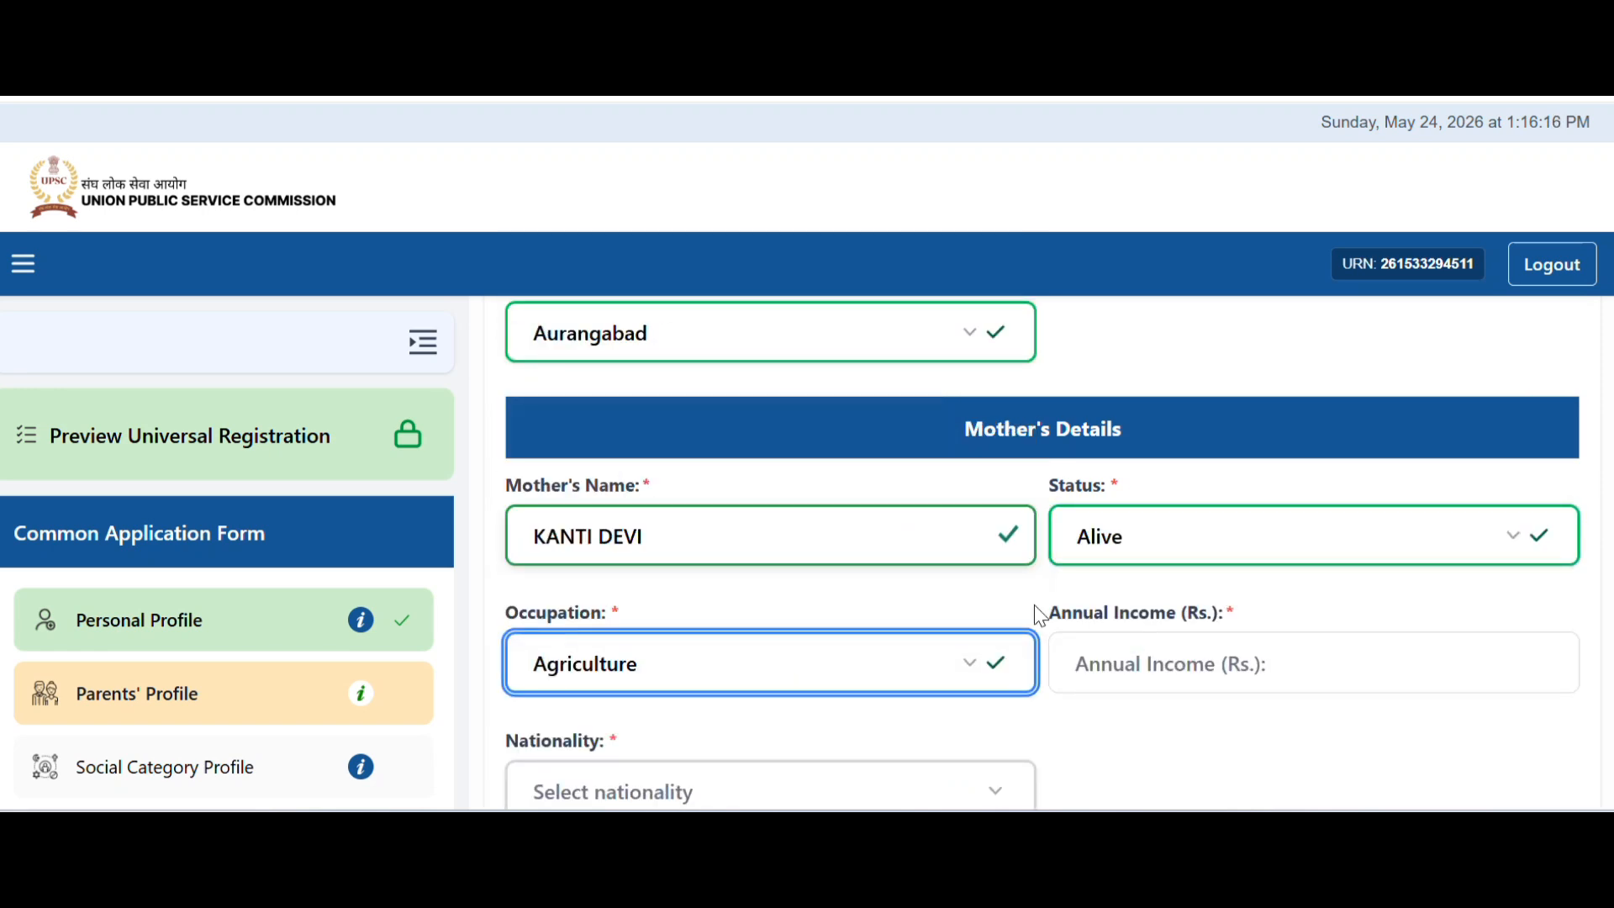
{"action": "left_click", "coordinate": [1259, 656]}
{"action": "type", "text": "1000"}
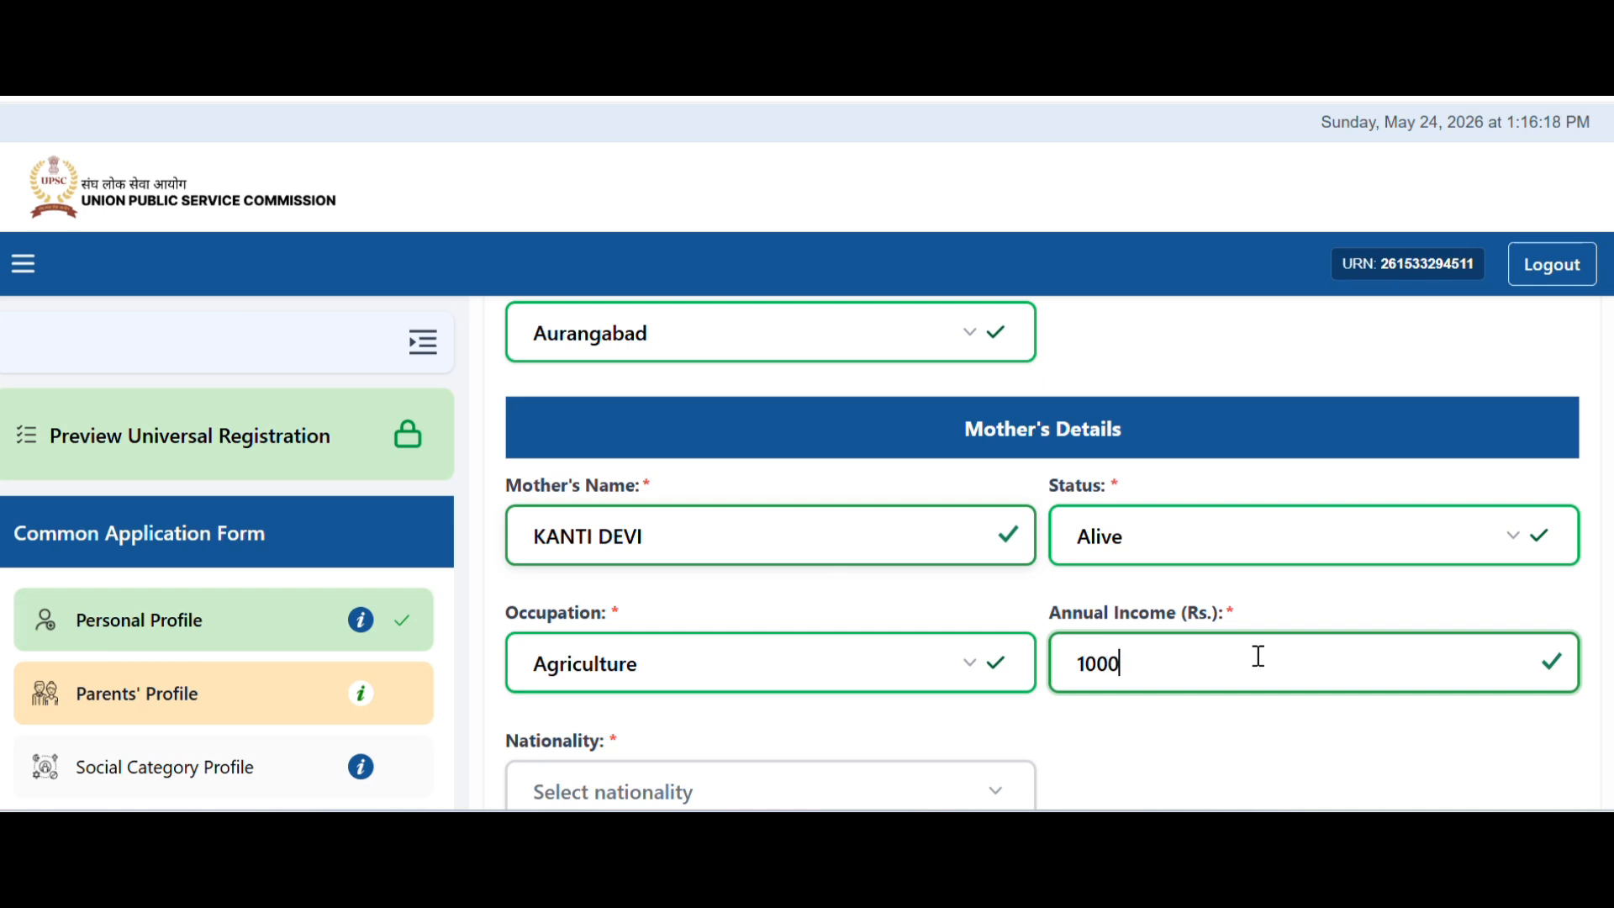
{"action": "type", "text": "00"}
Set the mother's nationality to Citizen of India, with Bihar as her state of origin and Aurangabad as the district
{"action": "scroll", "coordinate": [961, 595], "scroll_direction": "down", "scroll_amount": 2}
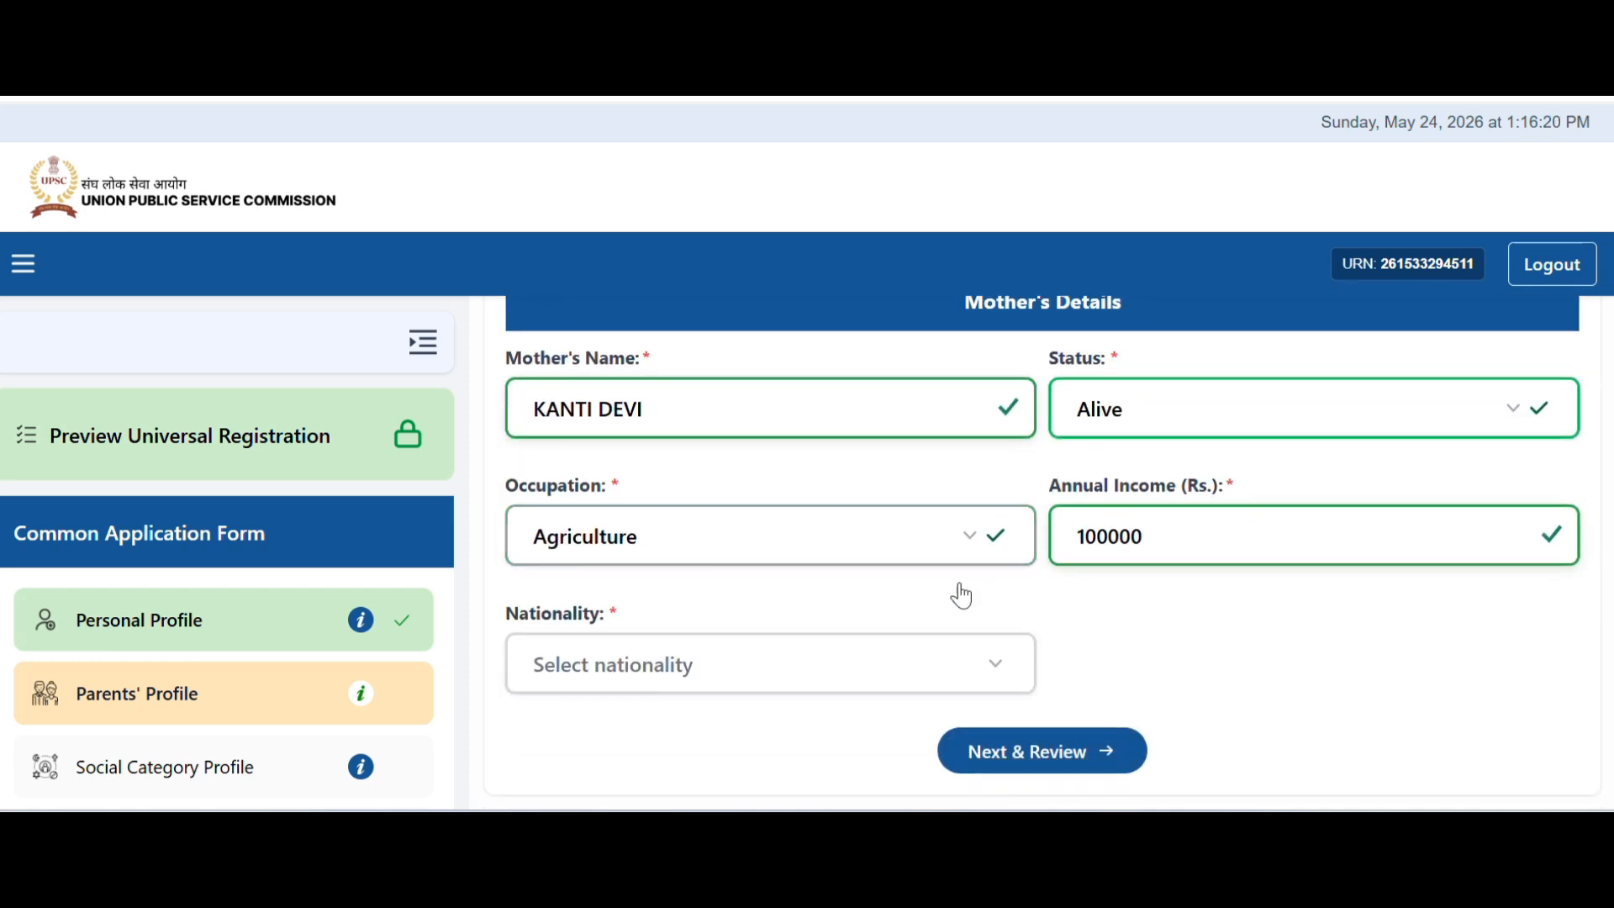
{"action": "left_click", "coordinate": [785, 662]}
{"action": "left_click", "coordinate": [659, 252]}
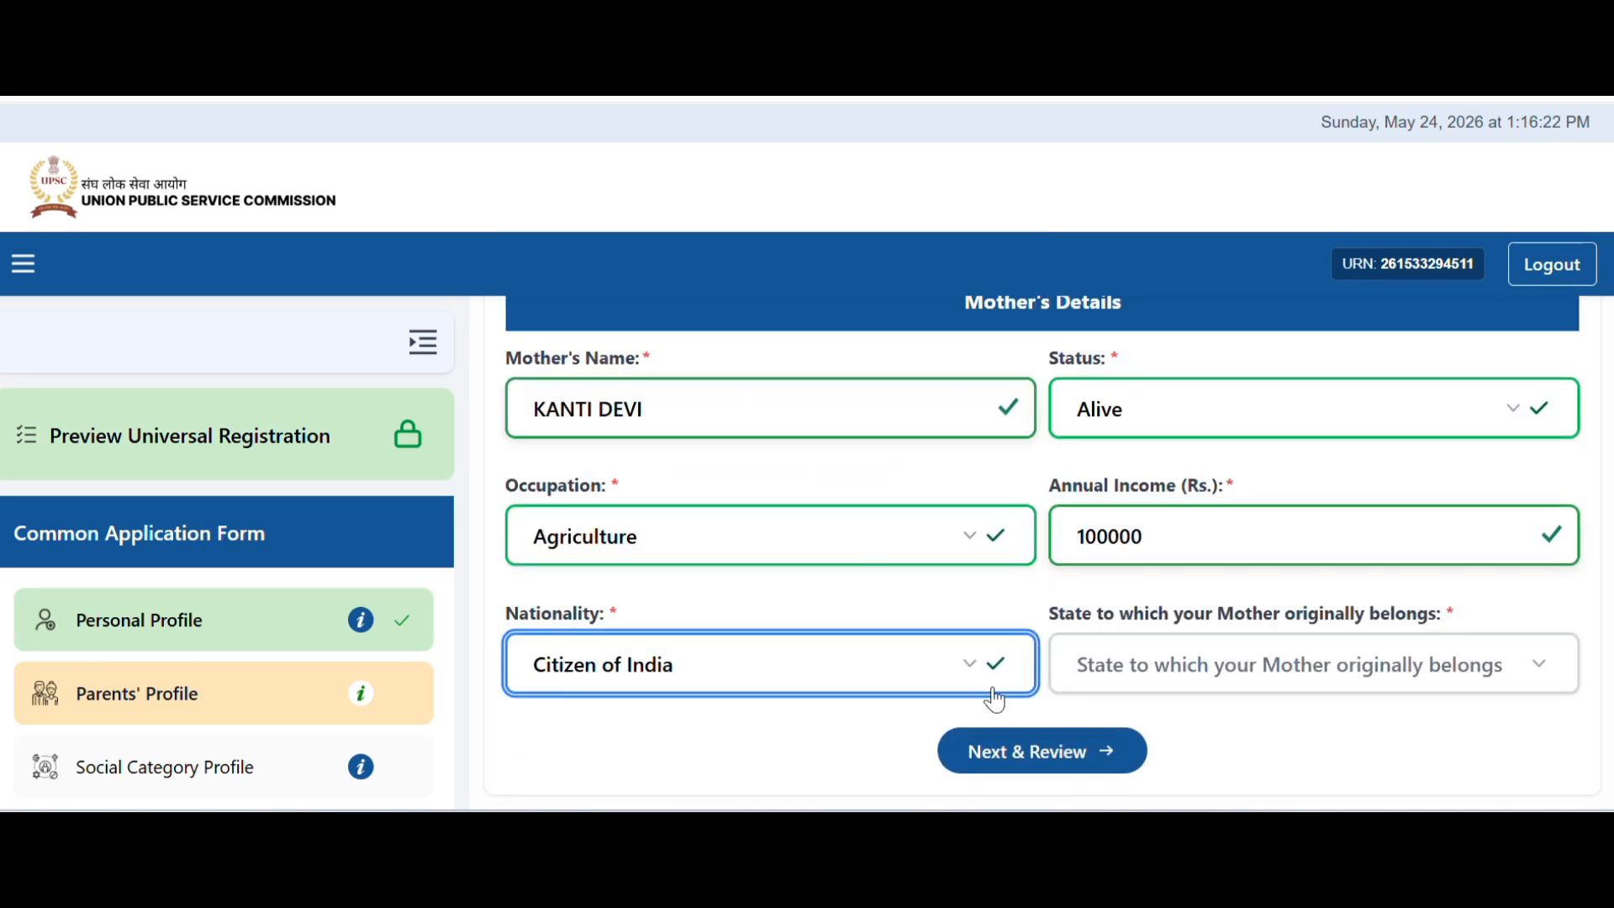
{"action": "left_click", "coordinate": [1077, 678]}
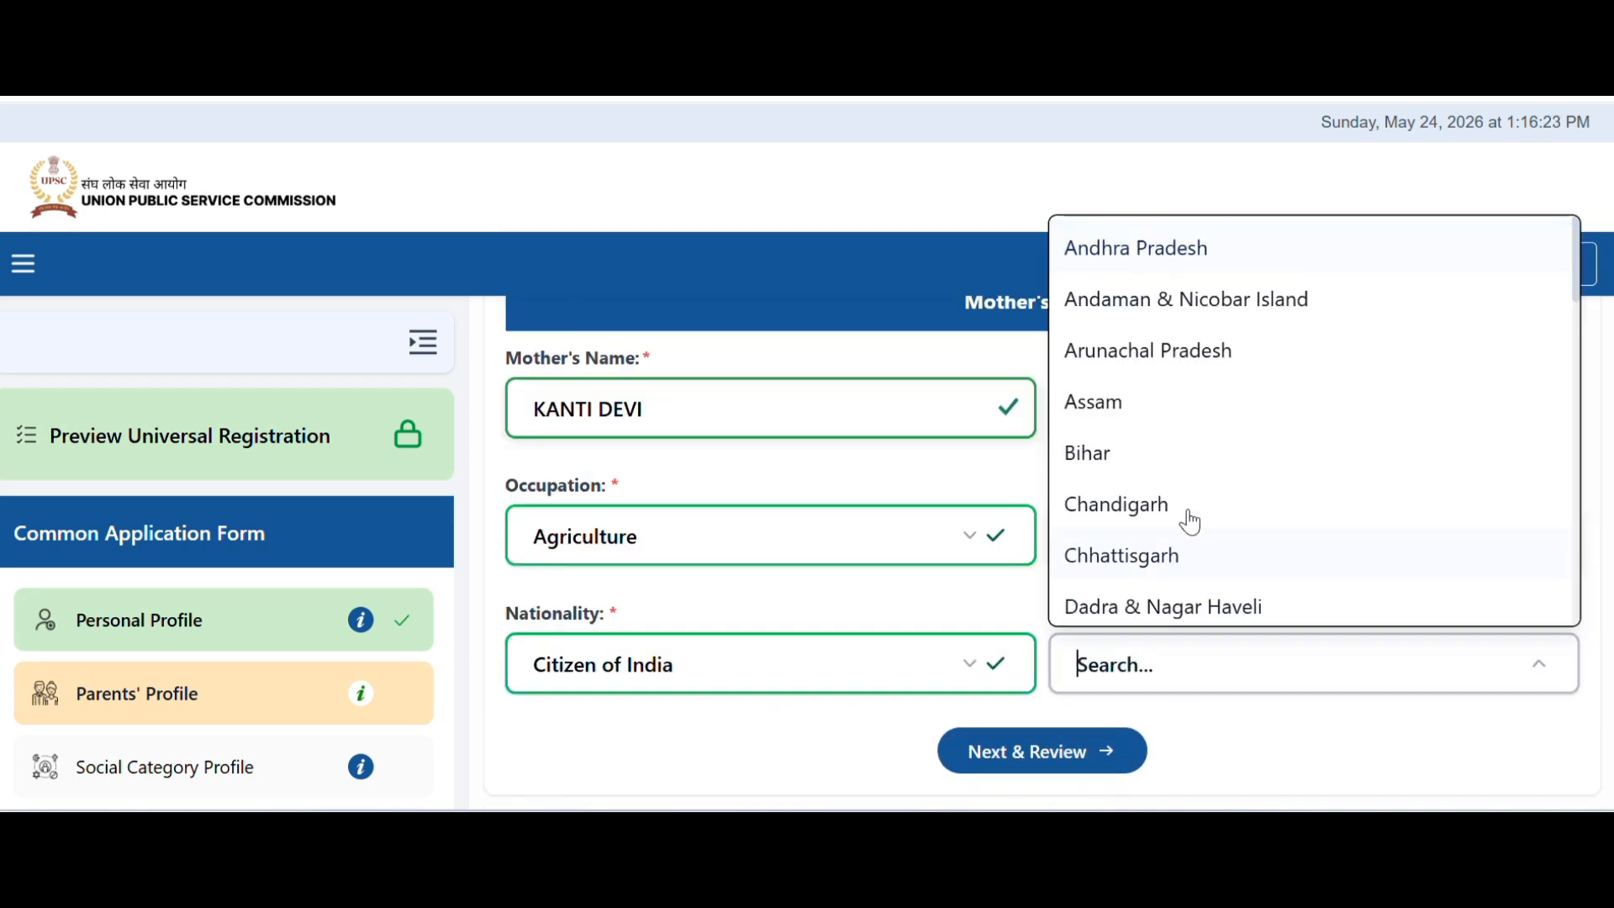
{"action": "left_click", "coordinate": [1153, 460]}
{"action": "scroll", "coordinate": [972, 588], "scroll_direction": "down", "scroll_amount": 2}
{"action": "left_click", "coordinate": [828, 679]}
{"action": "scroll", "coordinate": [731, 483], "scroll_direction": "down", "scroll_amount": 5}
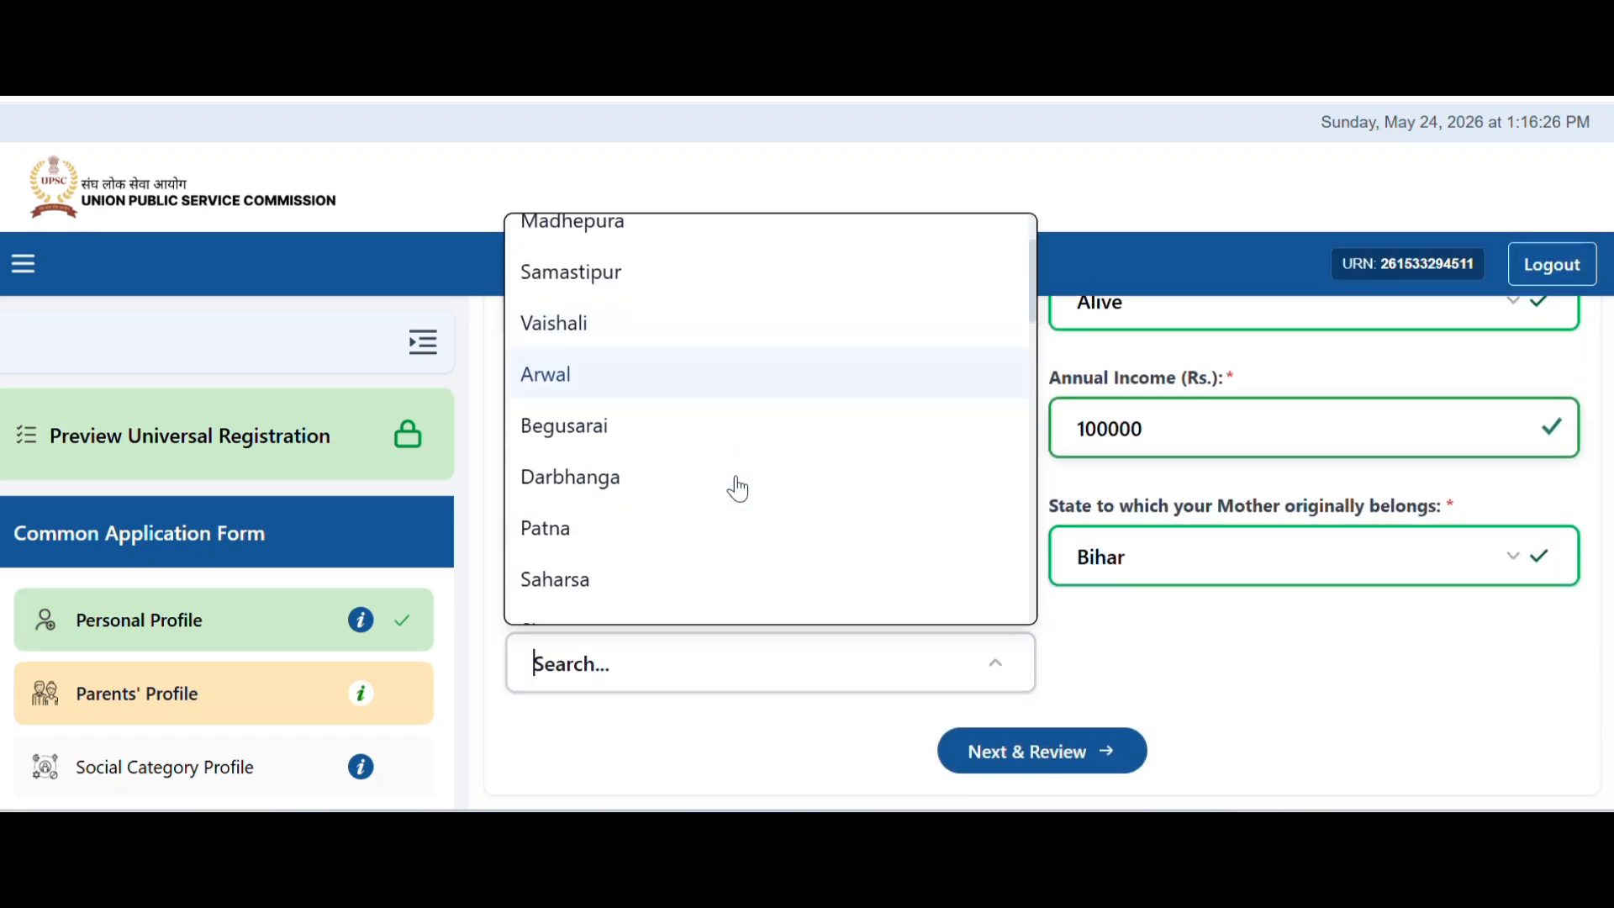
{"action": "scroll", "coordinate": [689, 524], "scroll_direction": "down", "scroll_amount": 1}
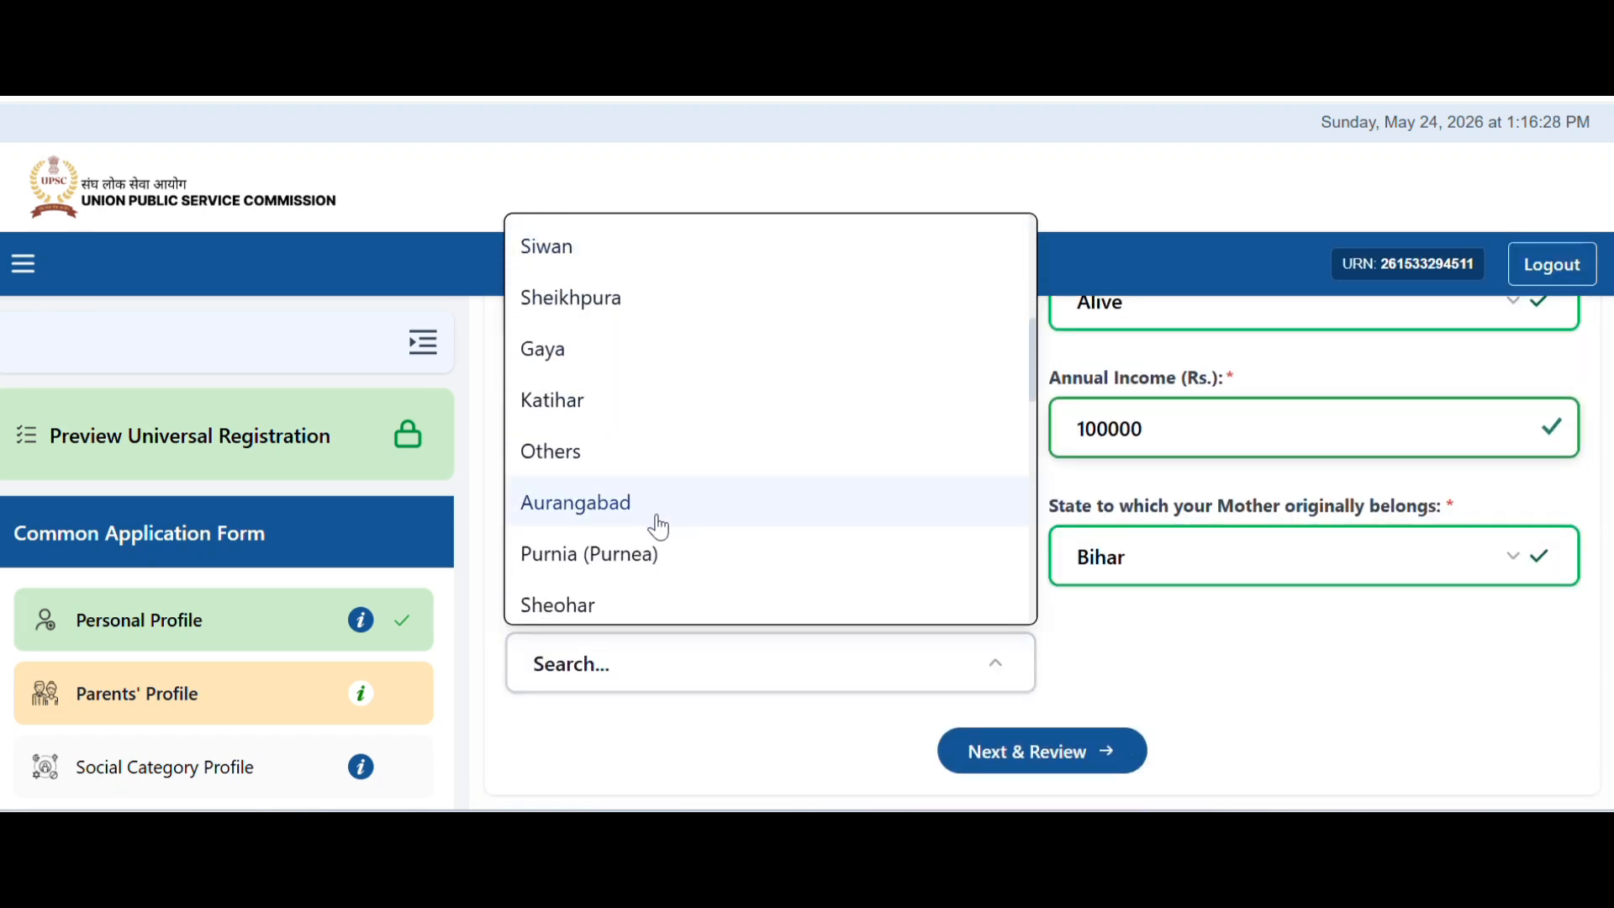
{"action": "left_click", "coordinate": [656, 526]}
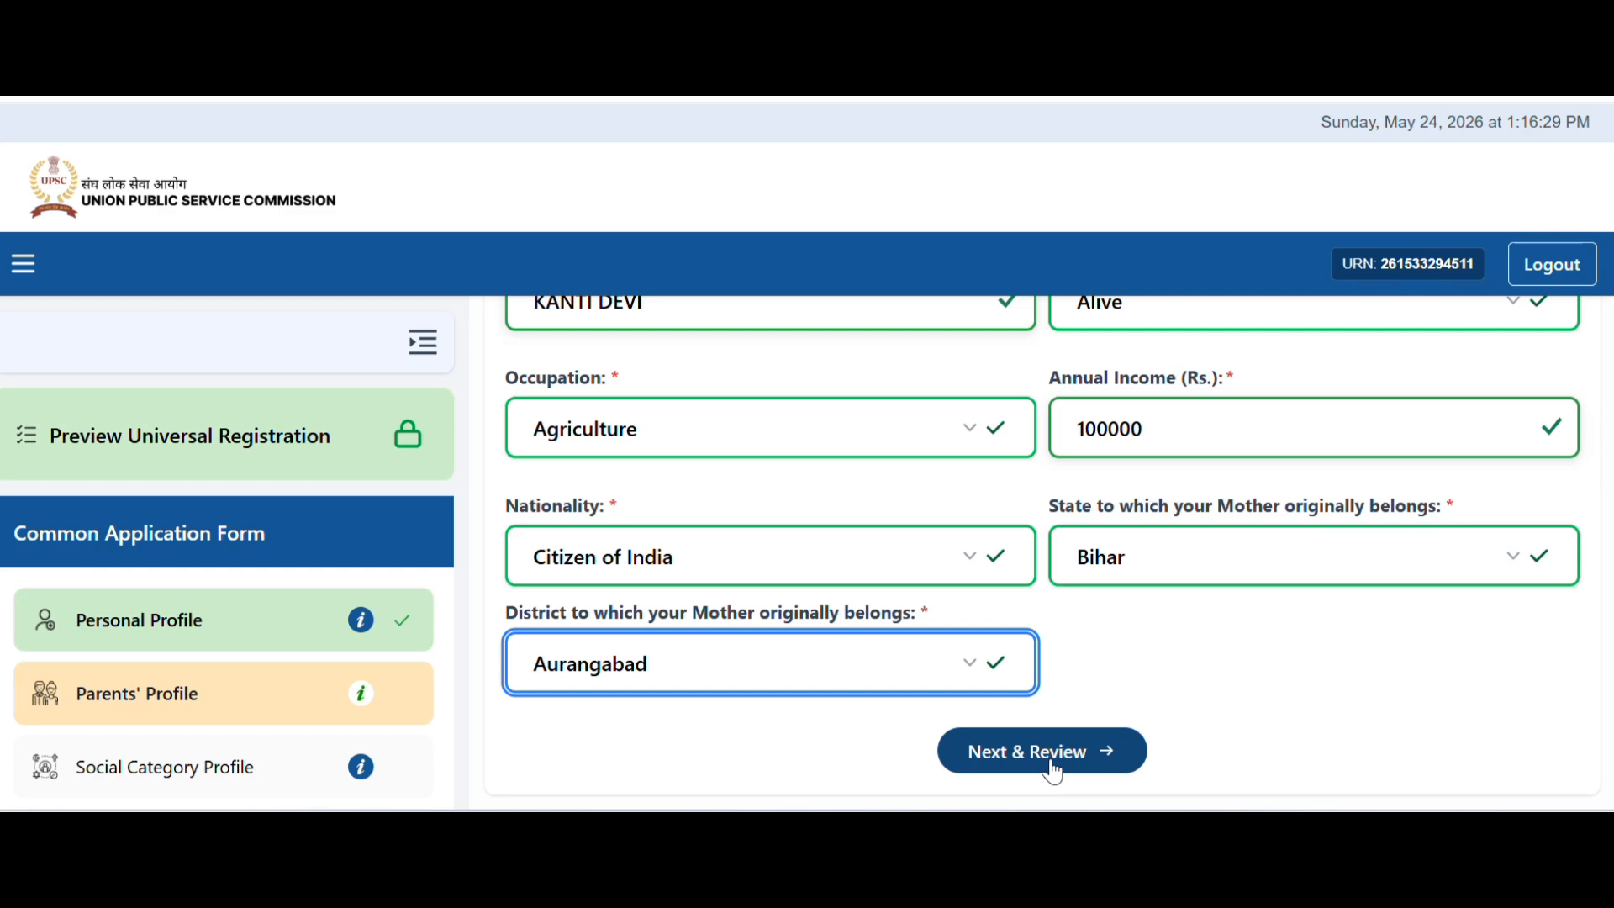
Proceed to the review of the Parents' Profile, submit its details and confirm the submission
{"action": "left_click", "coordinate": [1054, 769]}
{"action": "scroll", "coordinate": [929, 558], "scroll_direction": "down", "scroll_amount": 1}
{"action": "left_click", "coordinate": [1093, 757]}
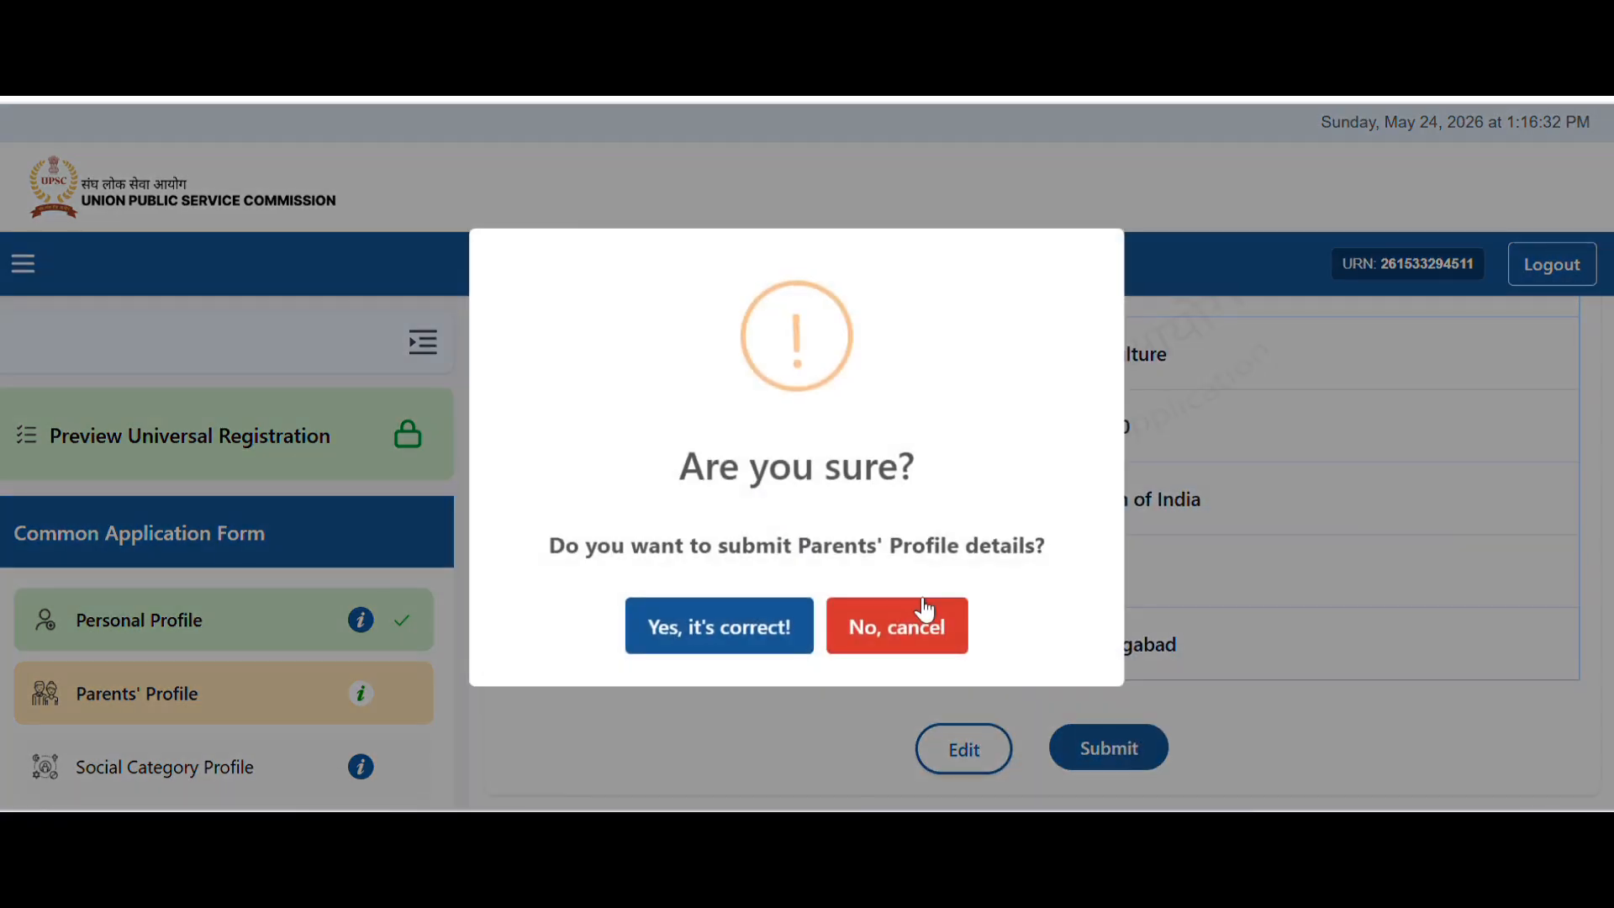
{"action": "left_click", "coordinate": [674, 618]}
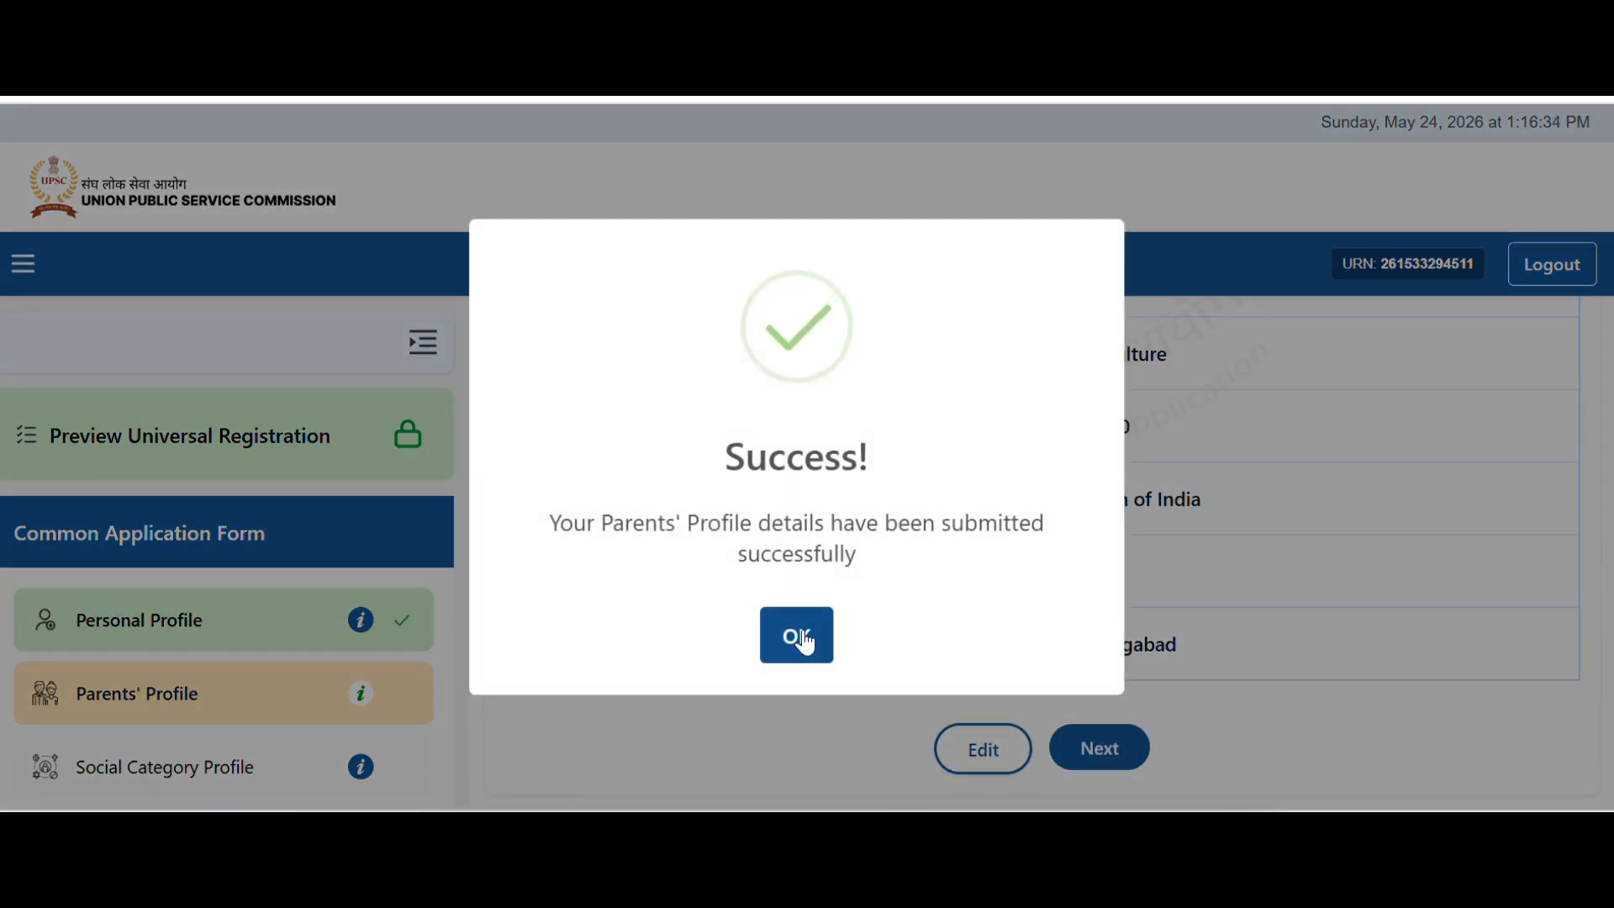
{"action": "left_click", "coordinate": [806, 643]}
Choose Unreserved as the community in the Social Category Profile and accept the declaration
{"action": "scroll", "coordinate": [891, 476], "scroll_direction": "down", "scroll_amount": 1}
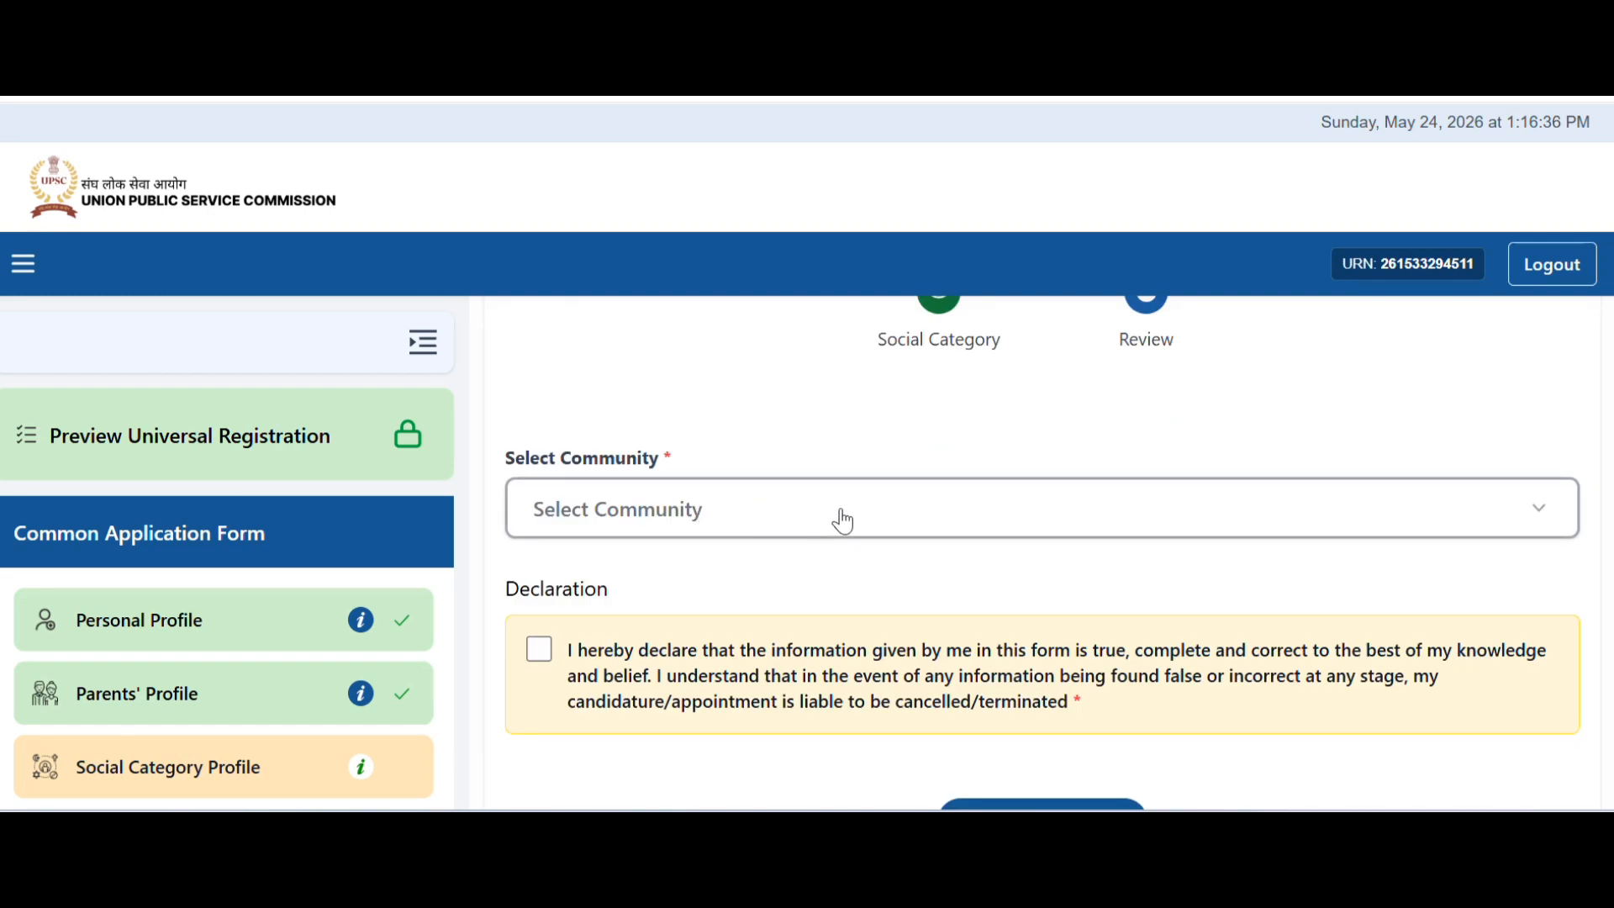
{"action": "left_click", "coordinate": [839, 515]}
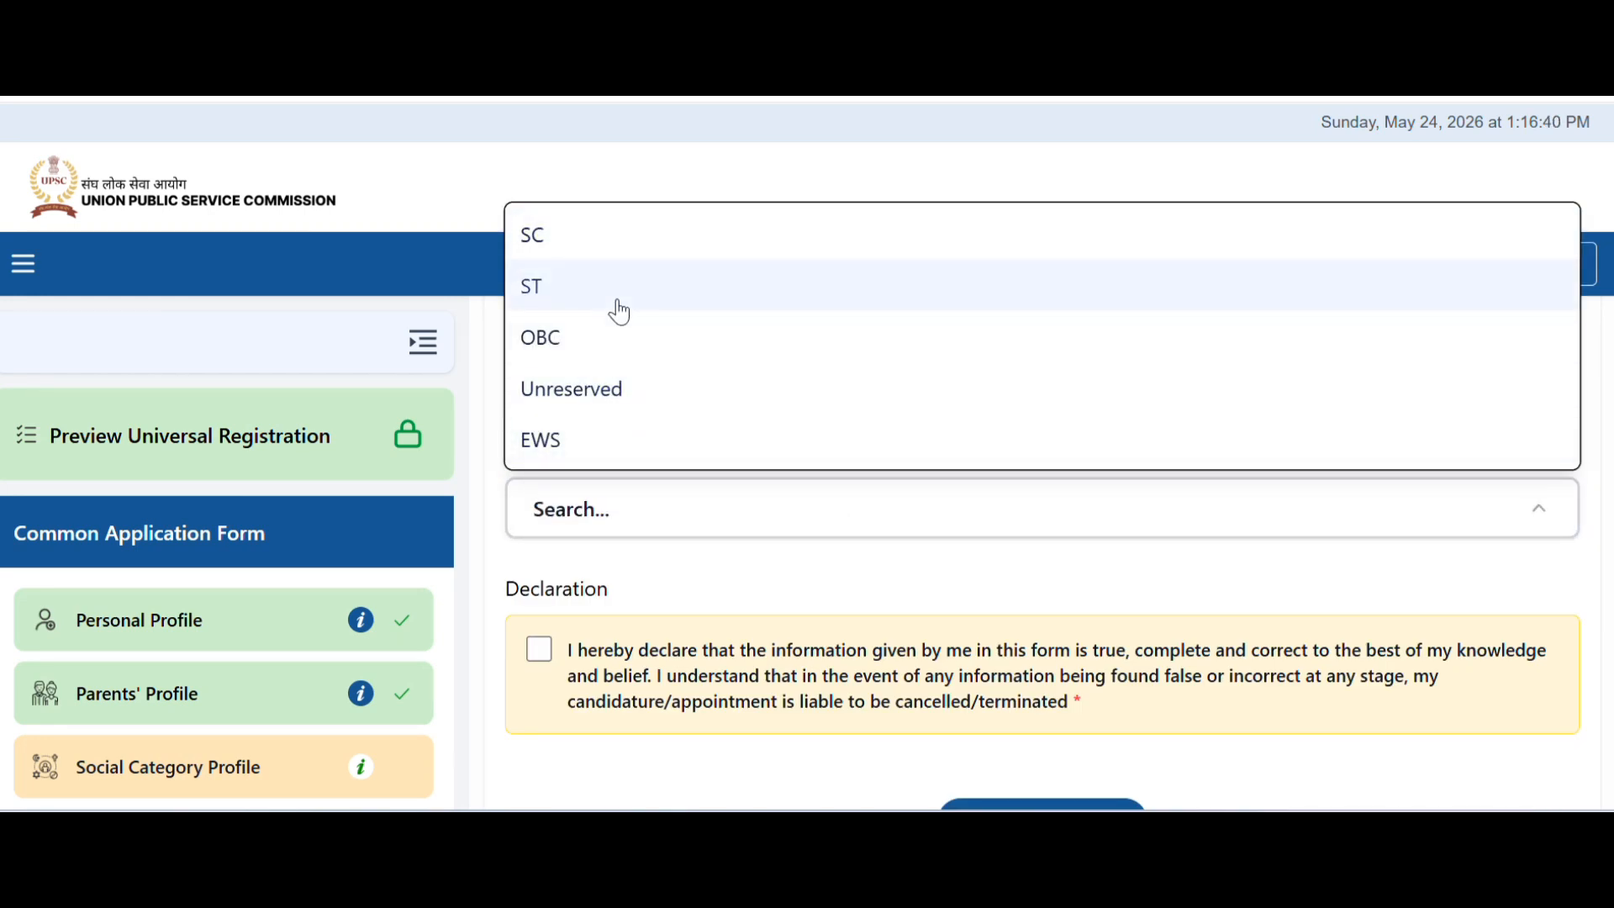
{"action": "left_click", "coordinate": [631, 397]}
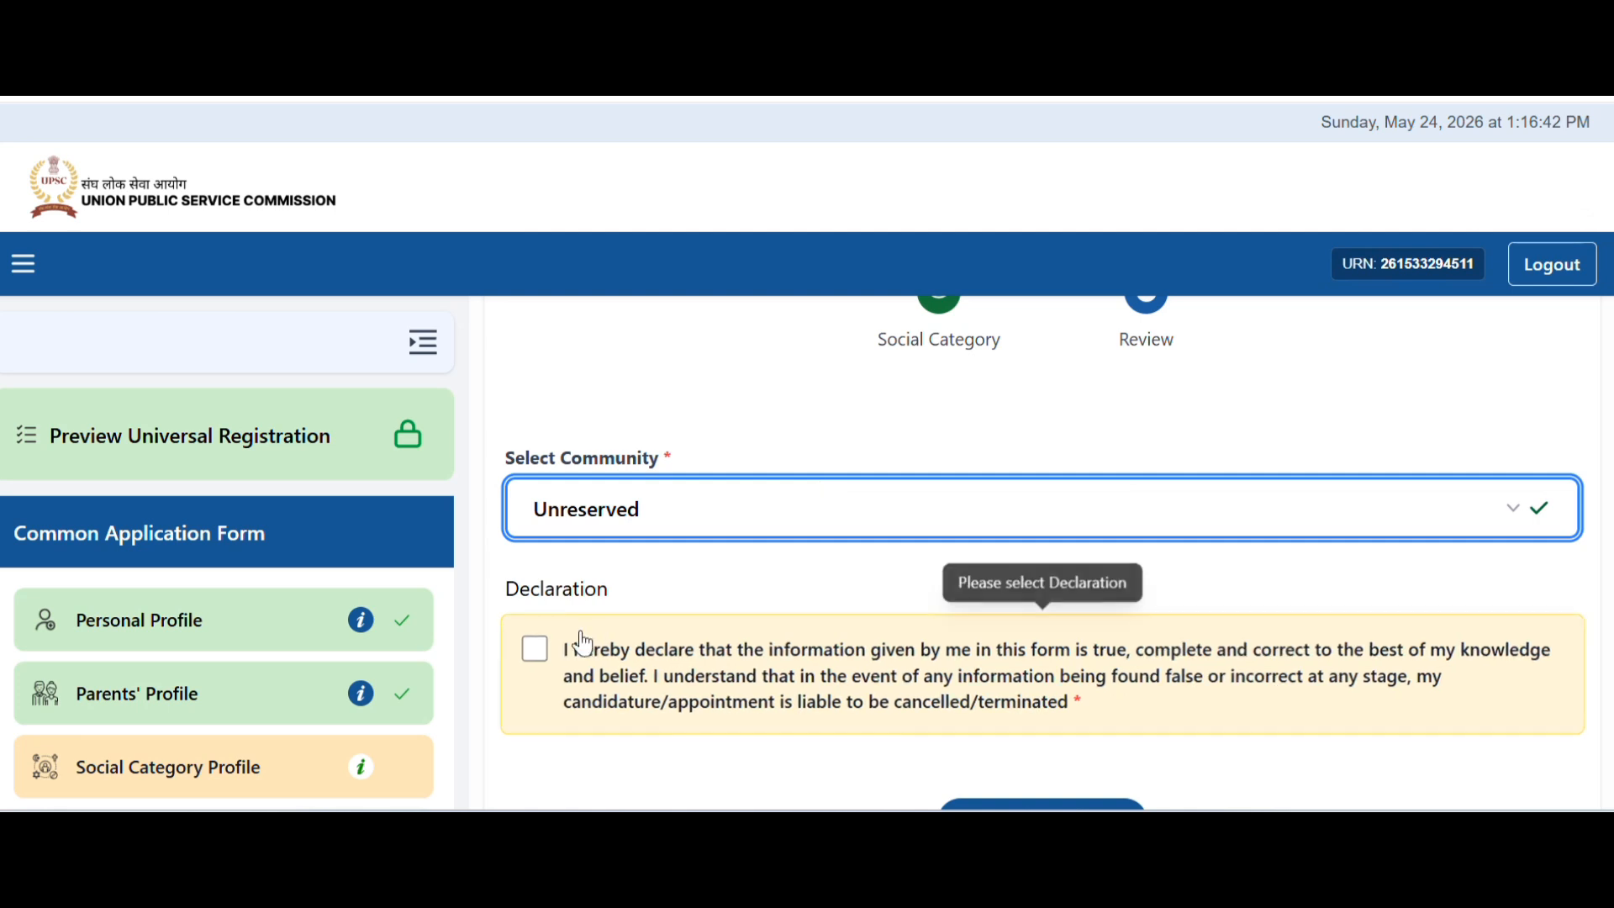
{"action": "left_click", "coordinate": [538, 664]}
Change the community to OBC and answer No to belonging to the creamy layer
{"action": "left_click", "coordinate": [721, 538]}
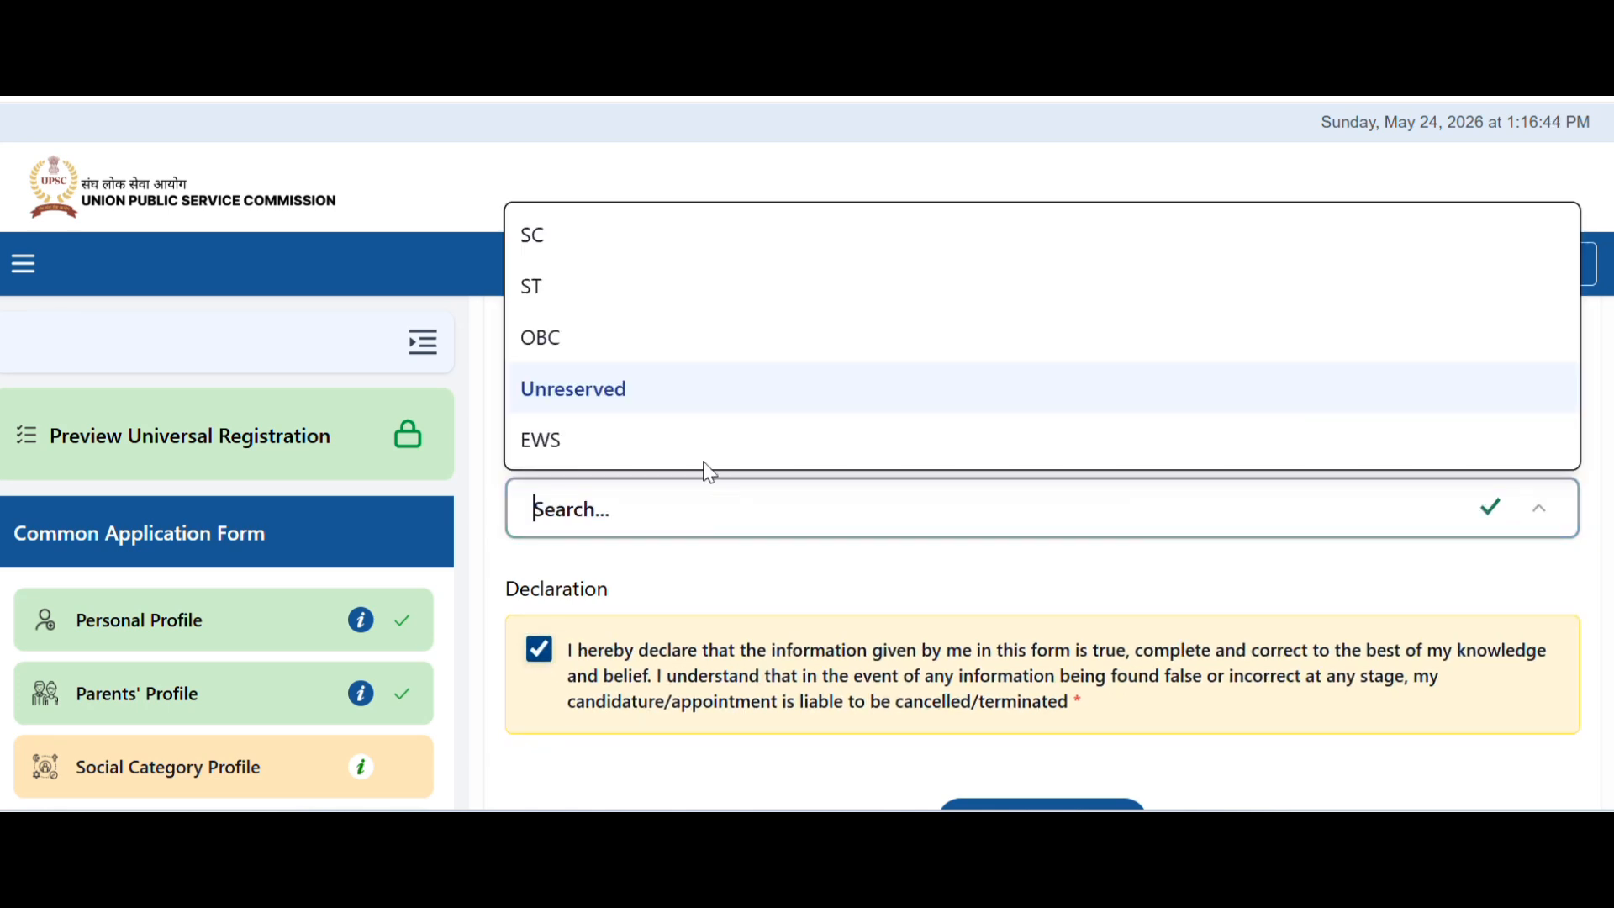
{"action": "left_click", "coordinate": [706, 355]}
{"action": "scroll", "coordinate": [874, 466], "scroll_direction": "down", "scroll_amount": 4}
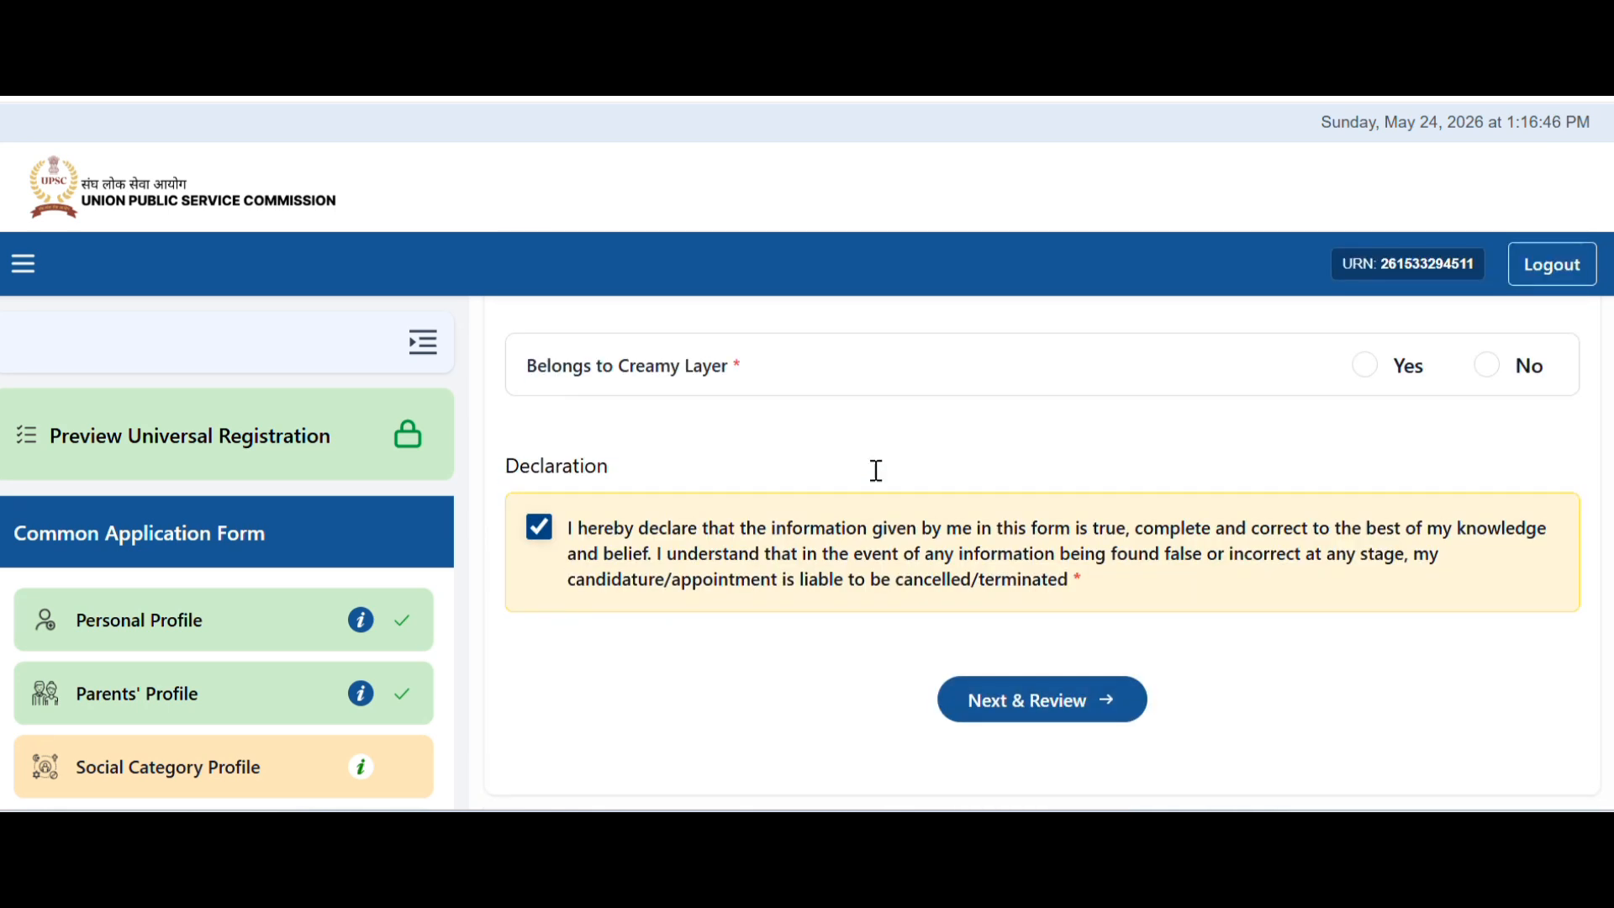
{"action": "scroll", "coordinate": [939, 496], "scroll_direction": "up", "scroll_amount": 2}
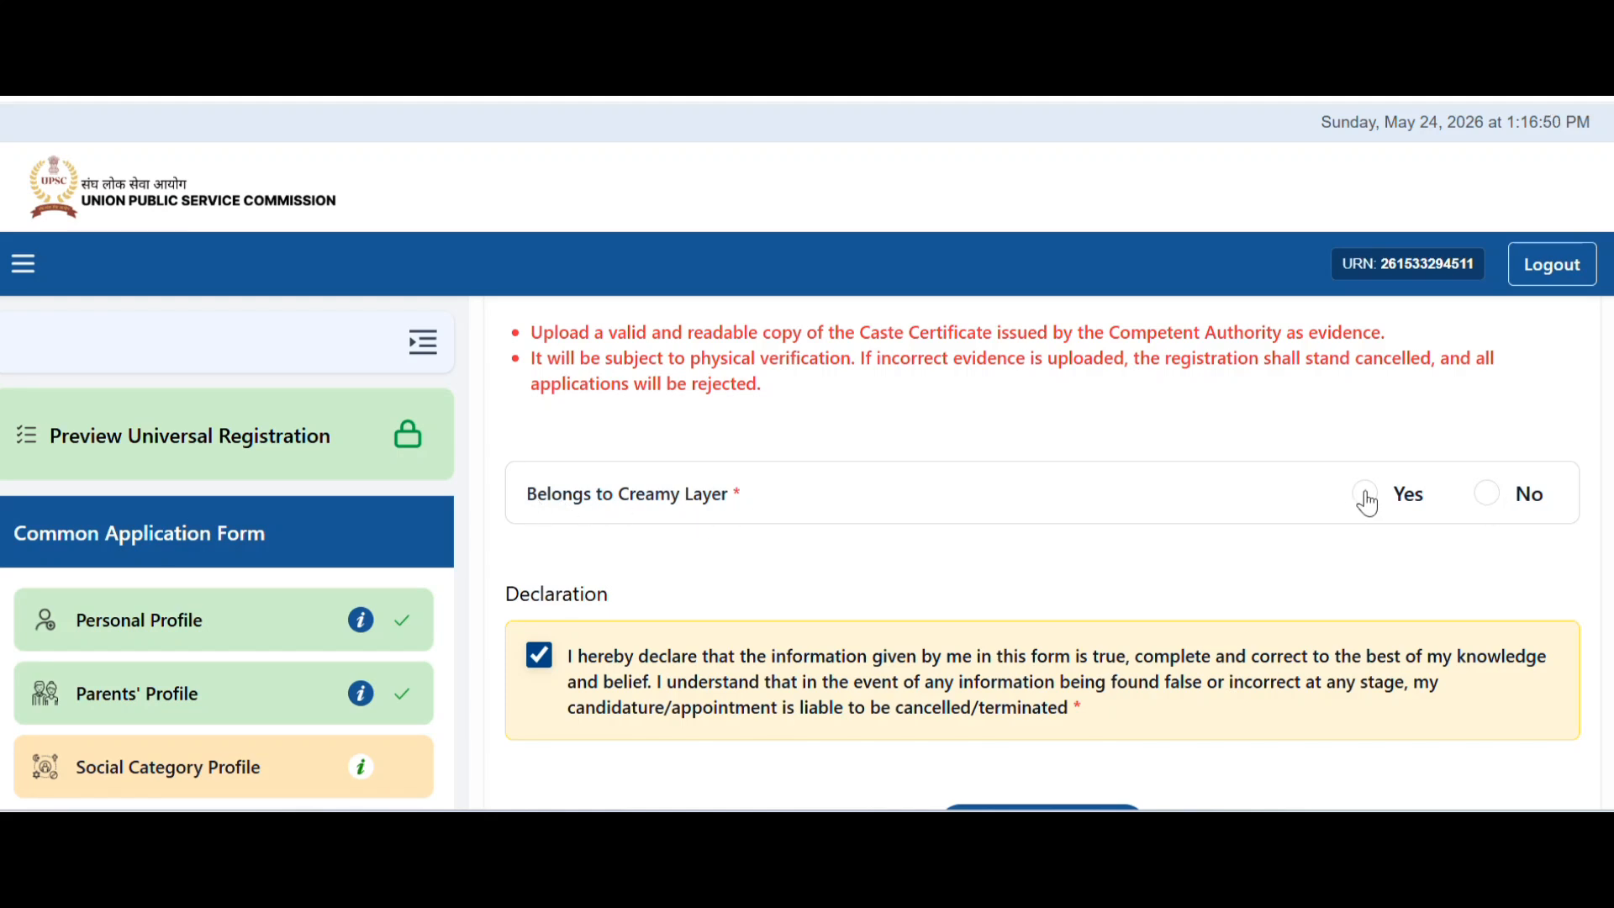
{"action": "left_click", "coordinate": [1487, 496]}
Examine the OBC certificate fields for certificate number, office and designation of the issuing authority without filling them in
{"action": "scroll", "coordinate": [866, 496], "scroll_direction": "down", "scroll_amount": 2}
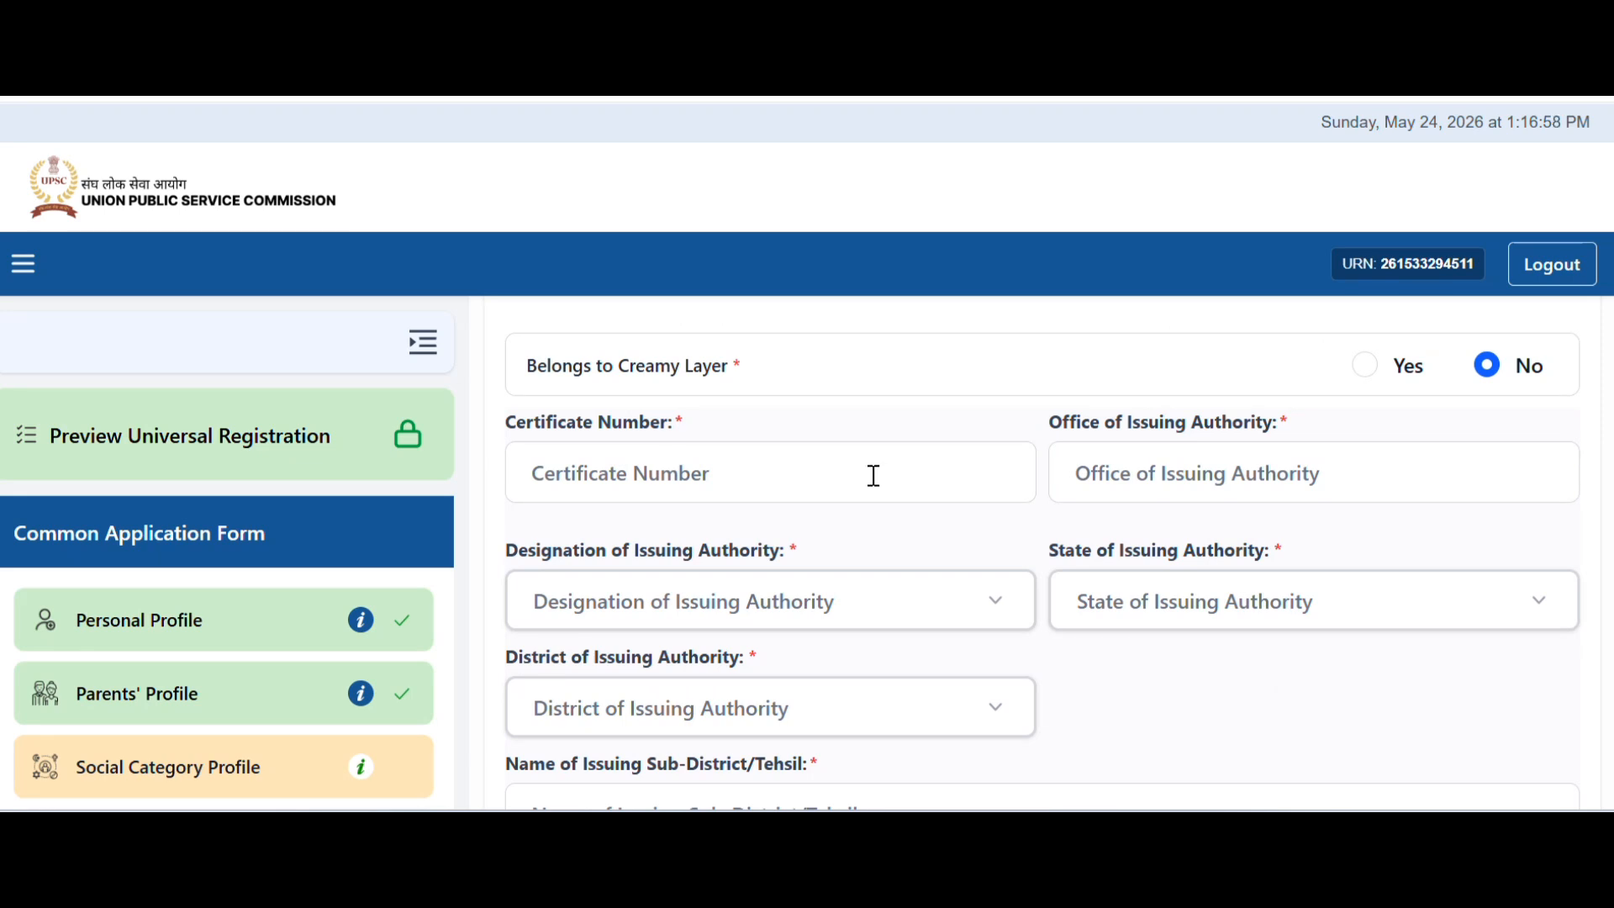
{"action": "left_click", "coordinate": [874, 476]}
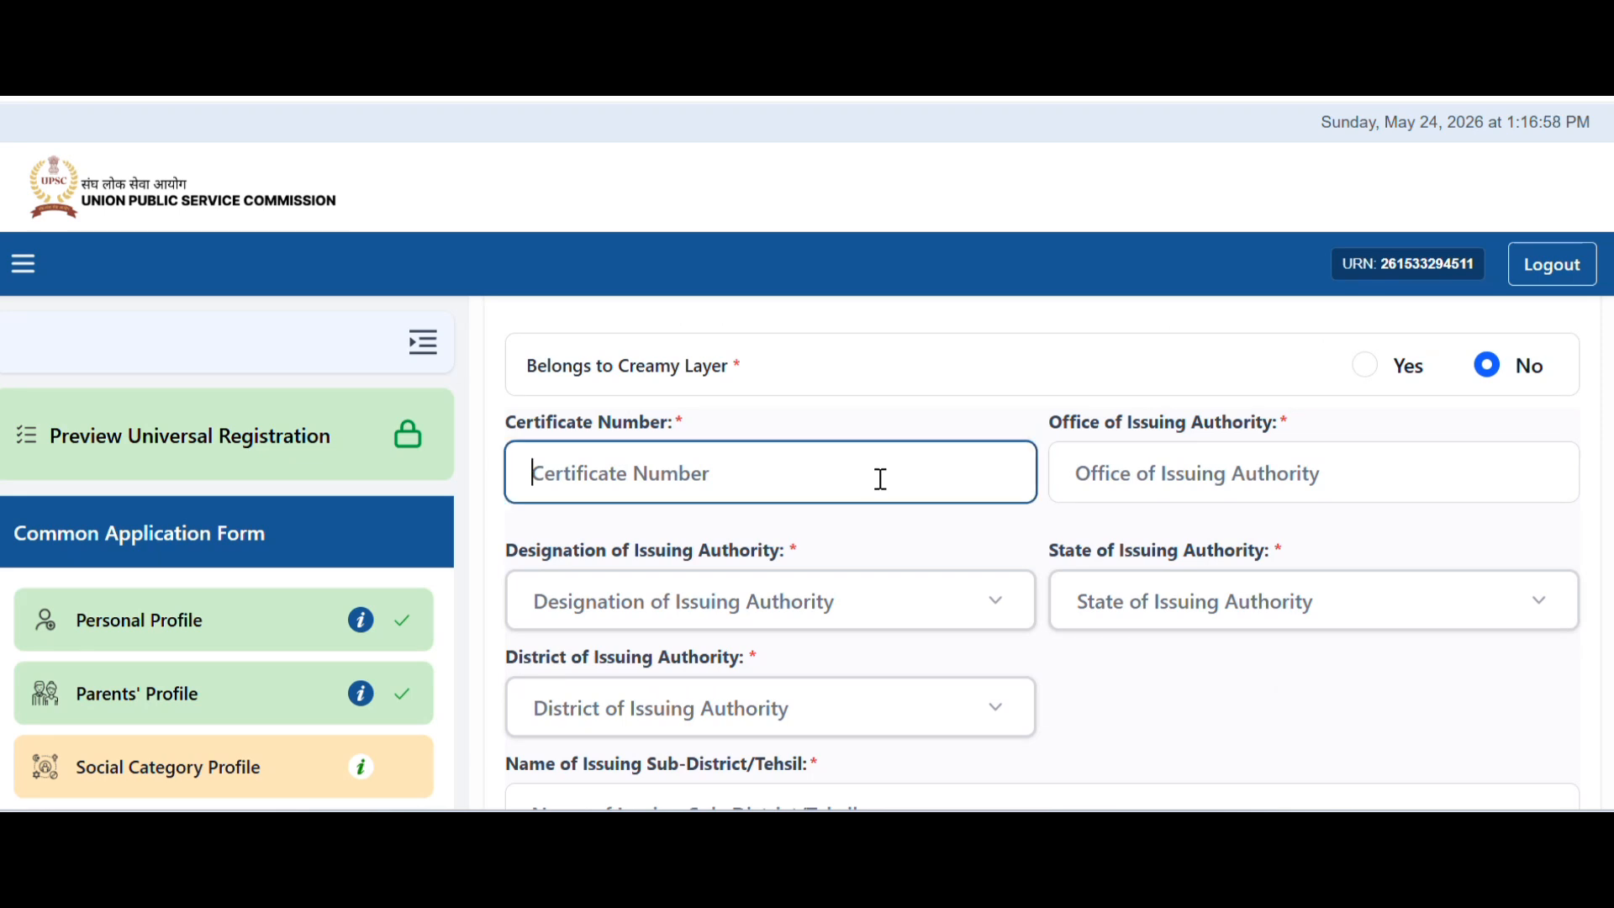
{"action": "left_click", "coordinate": [1248, 475]}
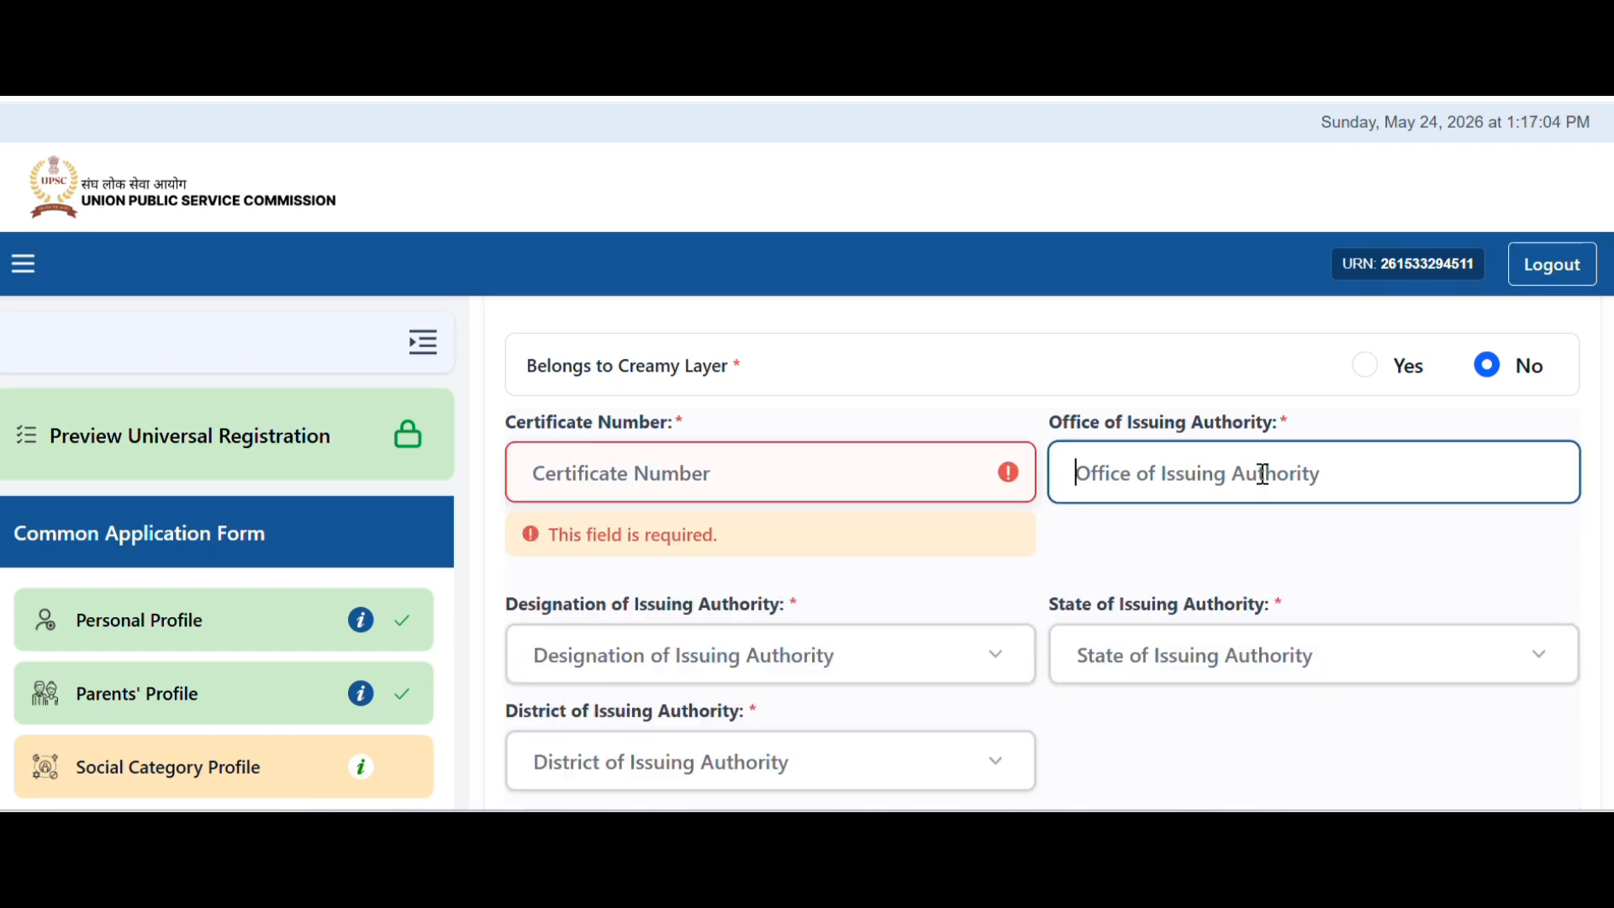
{"action": "left_click", "coordinate": [1341, 527]}
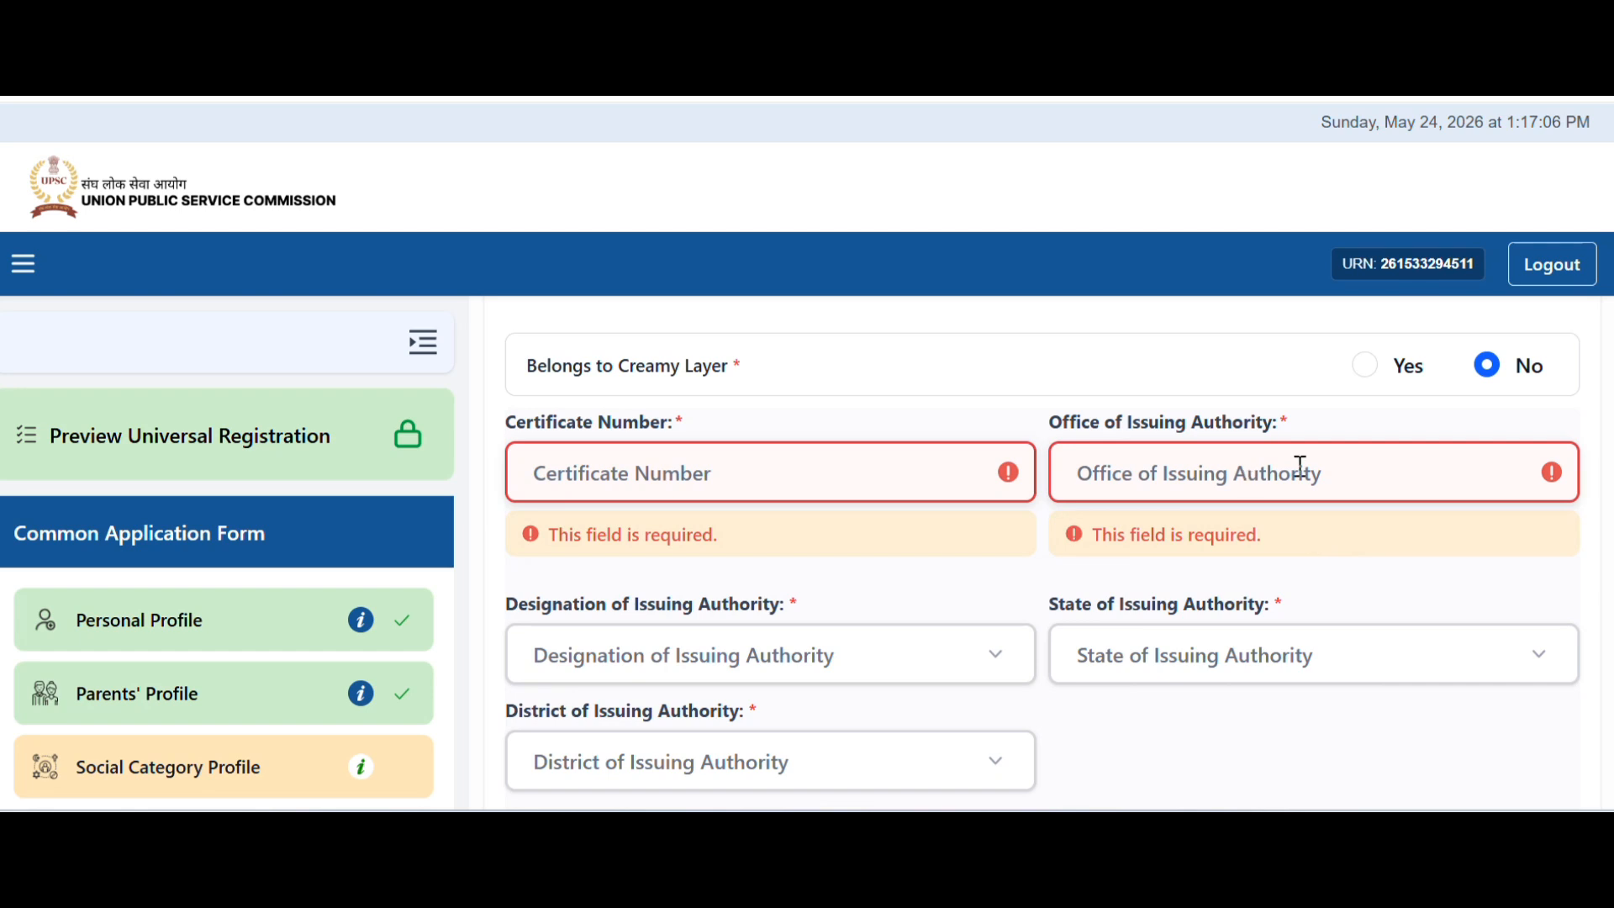
{"action": "scroll", "coordinate": [830, 585], "scroll_direction": "down", "scroll_amount": 2}
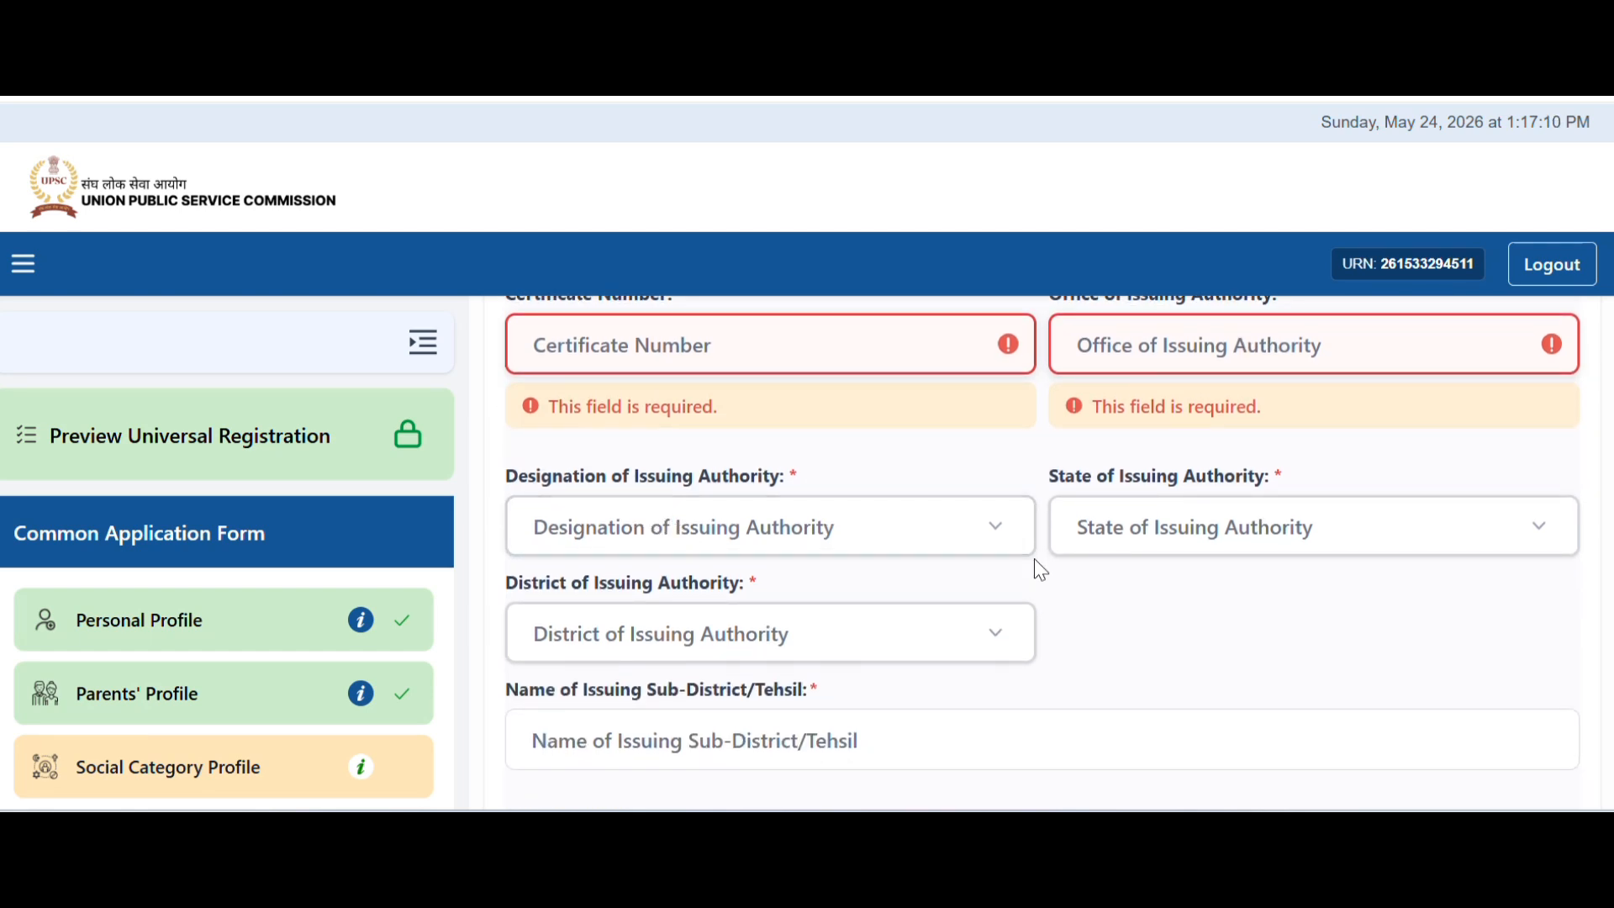
{"action": "scroll", "coordinate": [1035, 561], "scroll_direction": "up", "scroll_amount": 2}
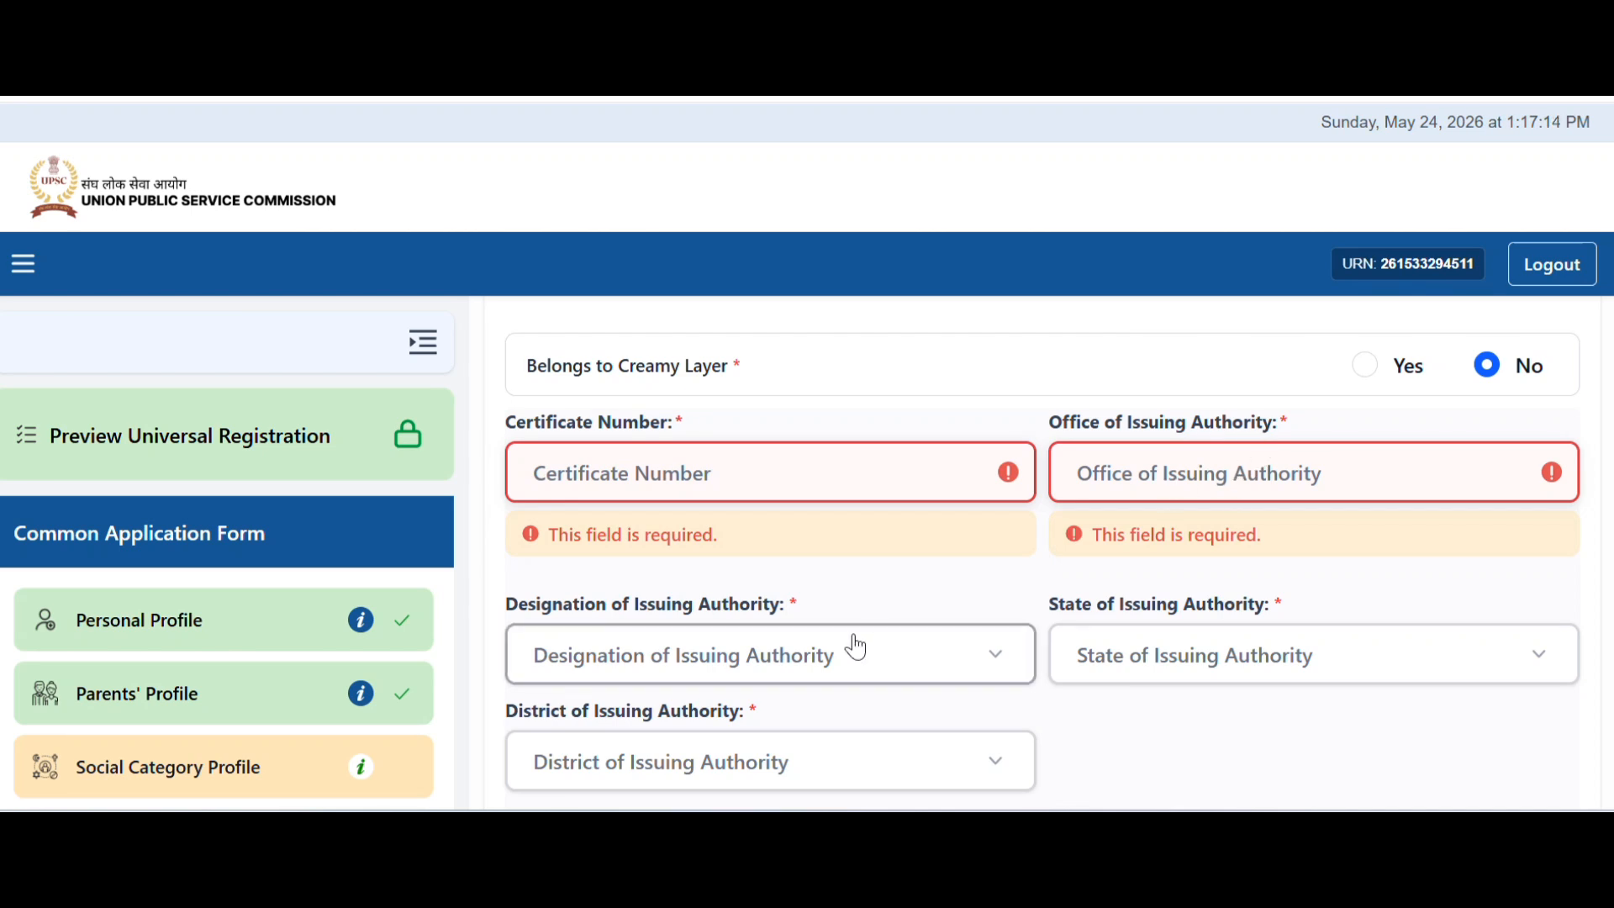
Set the issuing authority's state to Bihar and district to Aurangabad, and go to the issuing Sub-District/Tehsil field
{"action": "scroll", "coordinate": [841, 580], "scroll_direction": "down", "scroll_amount": 2}
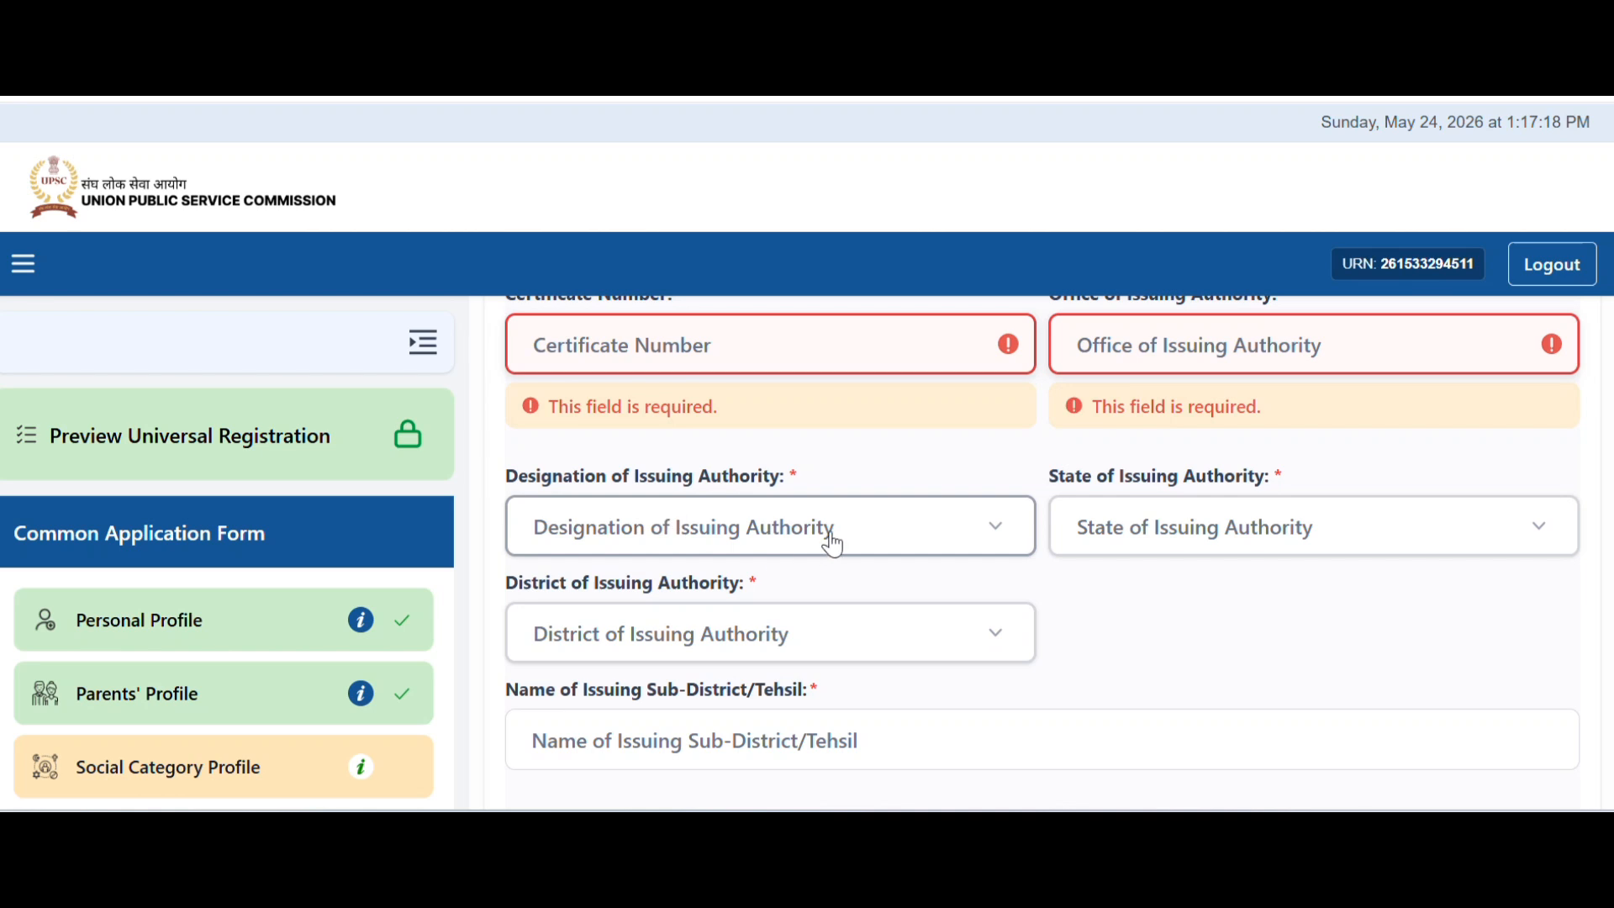
{"action": "left_click", "coordinate": [1271, 535]}
{"action": "left_click", "coordinate": [1138, 359]}
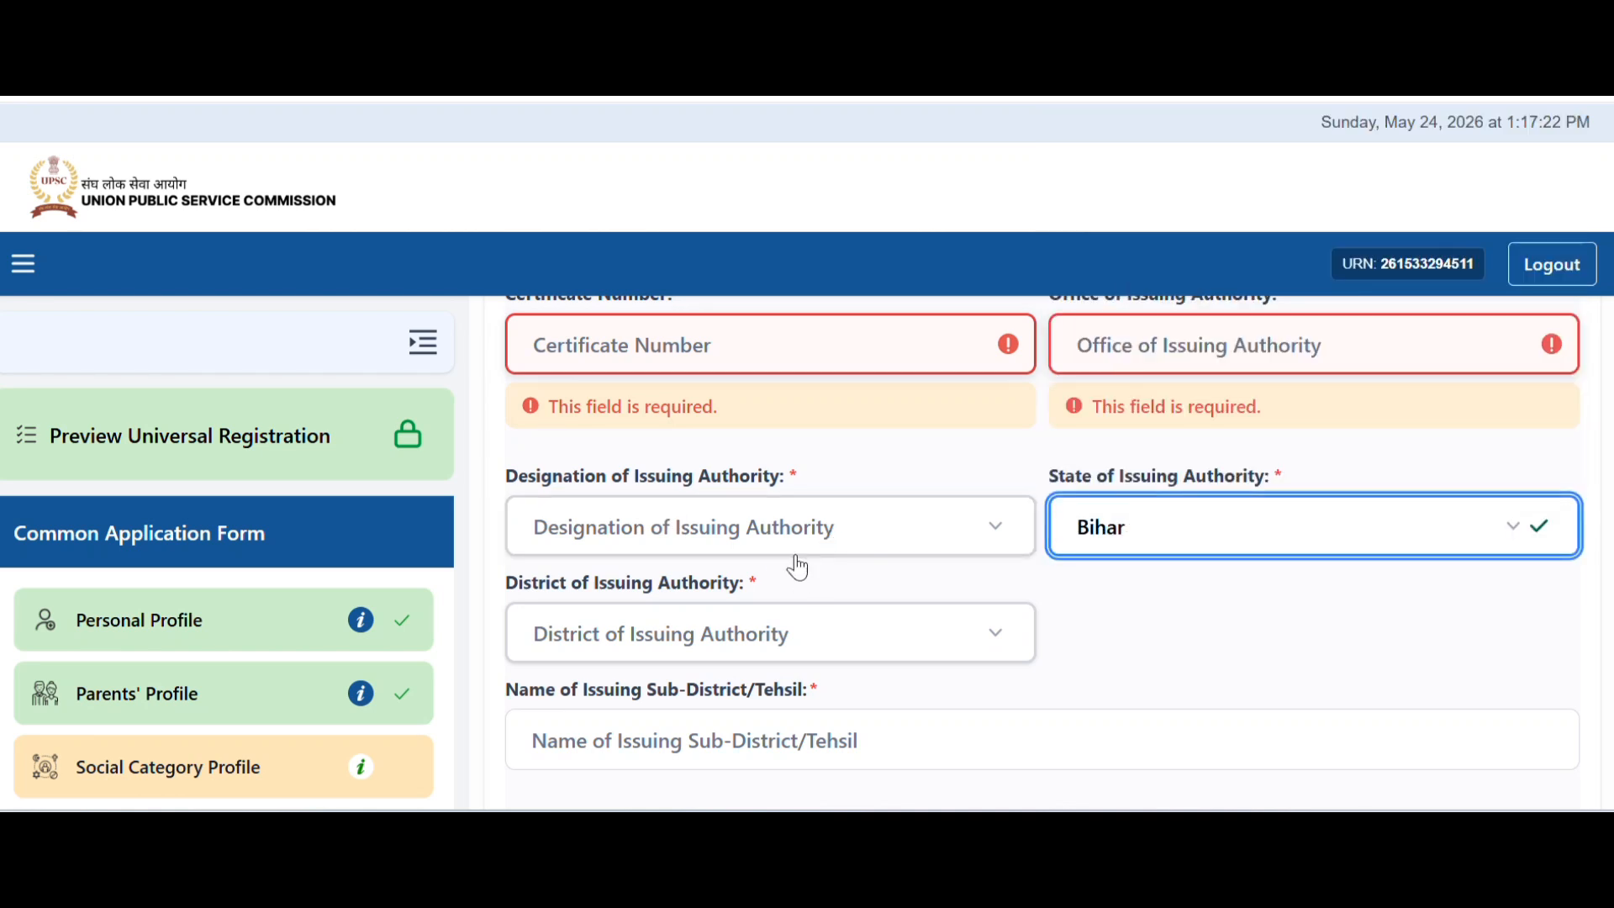
{"action": "left_click", "coordinate": [739, 637]}
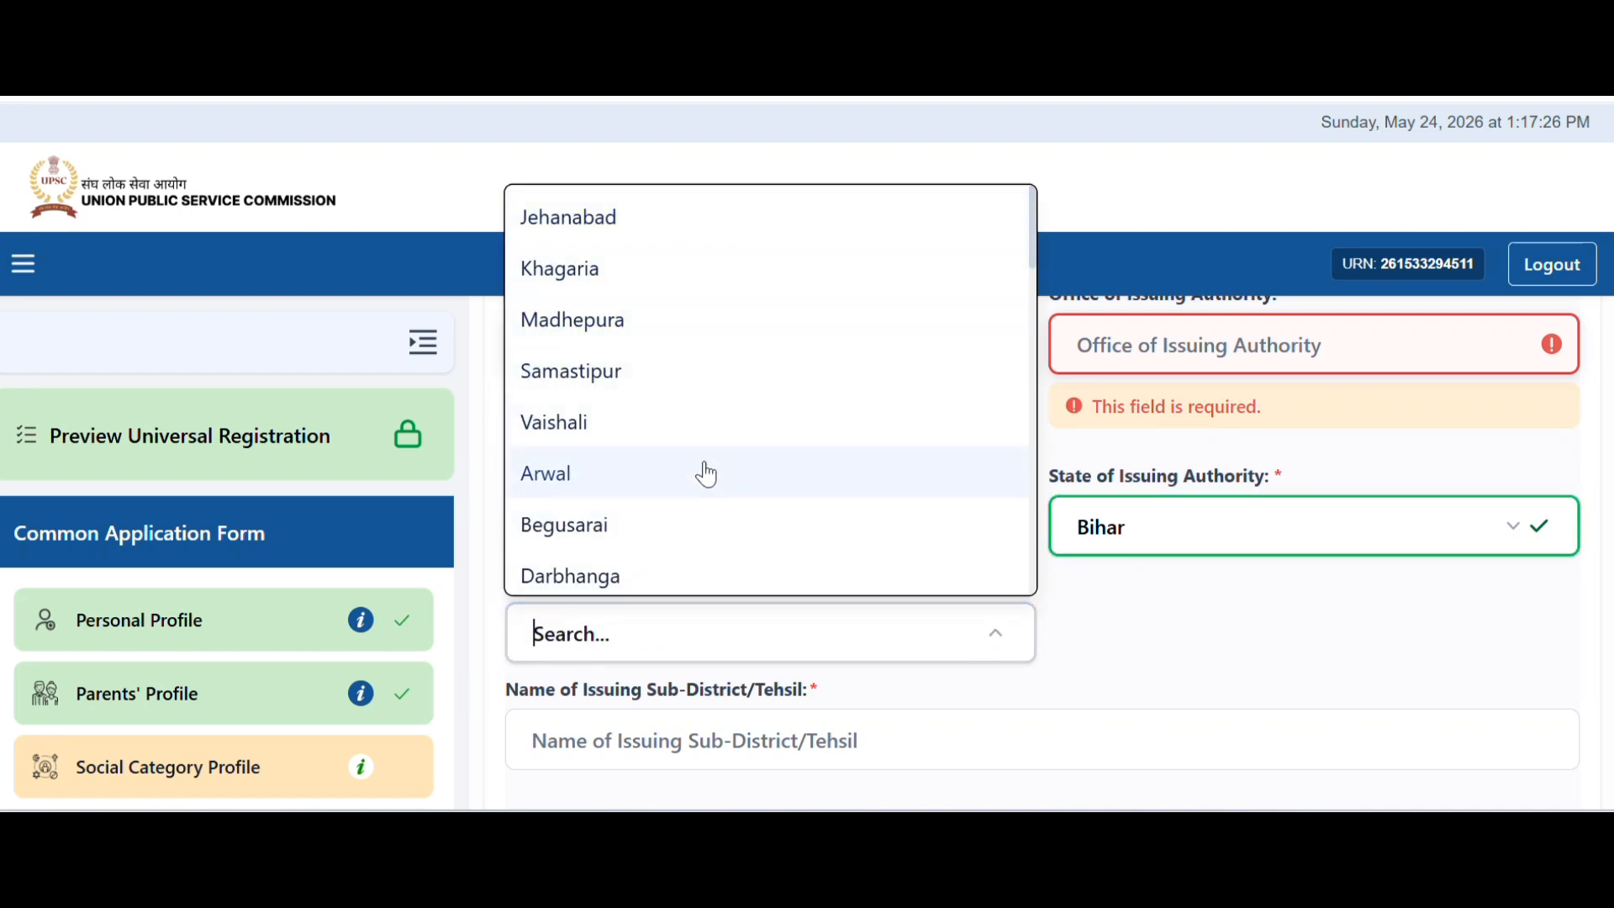
{"action": "scroll", "coordinate": [702, 483], "scroll_direction": "down", "scroll_amount": 3}
{"action": "scroll", "coordinate": [697, 487], "scroll_direction": "down", "scroll_amount": 3}
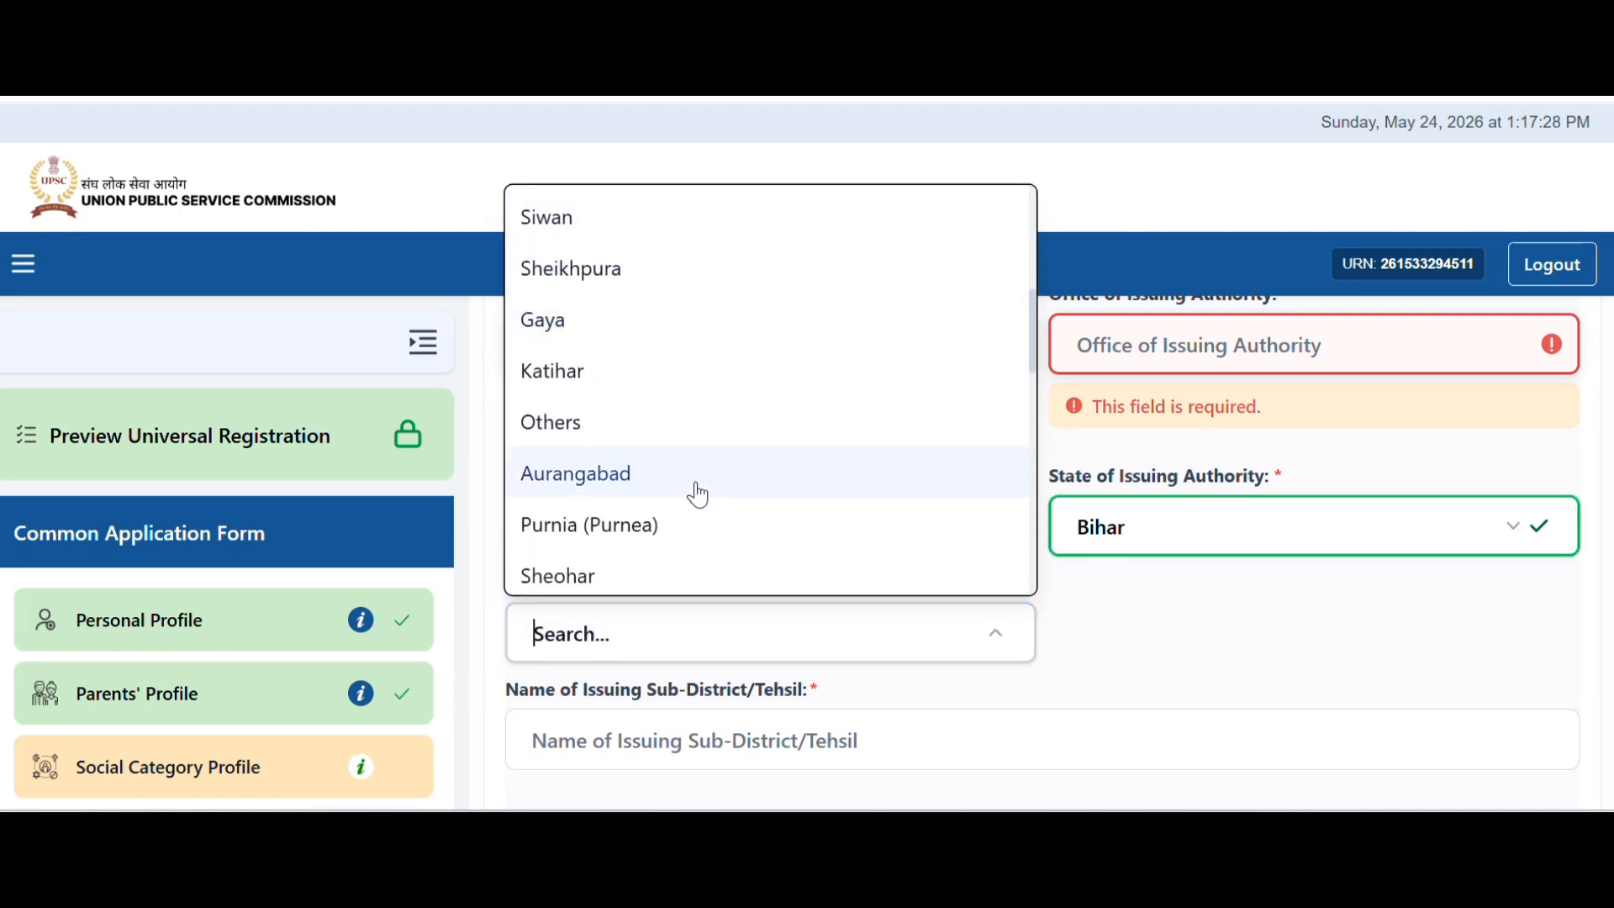
{"action": "left_click", "coordinate": [695, 484]}
{"action": "scroll", "coordinate": [799, 500], "scroll_direction": "down", "scroll_amount": 3}
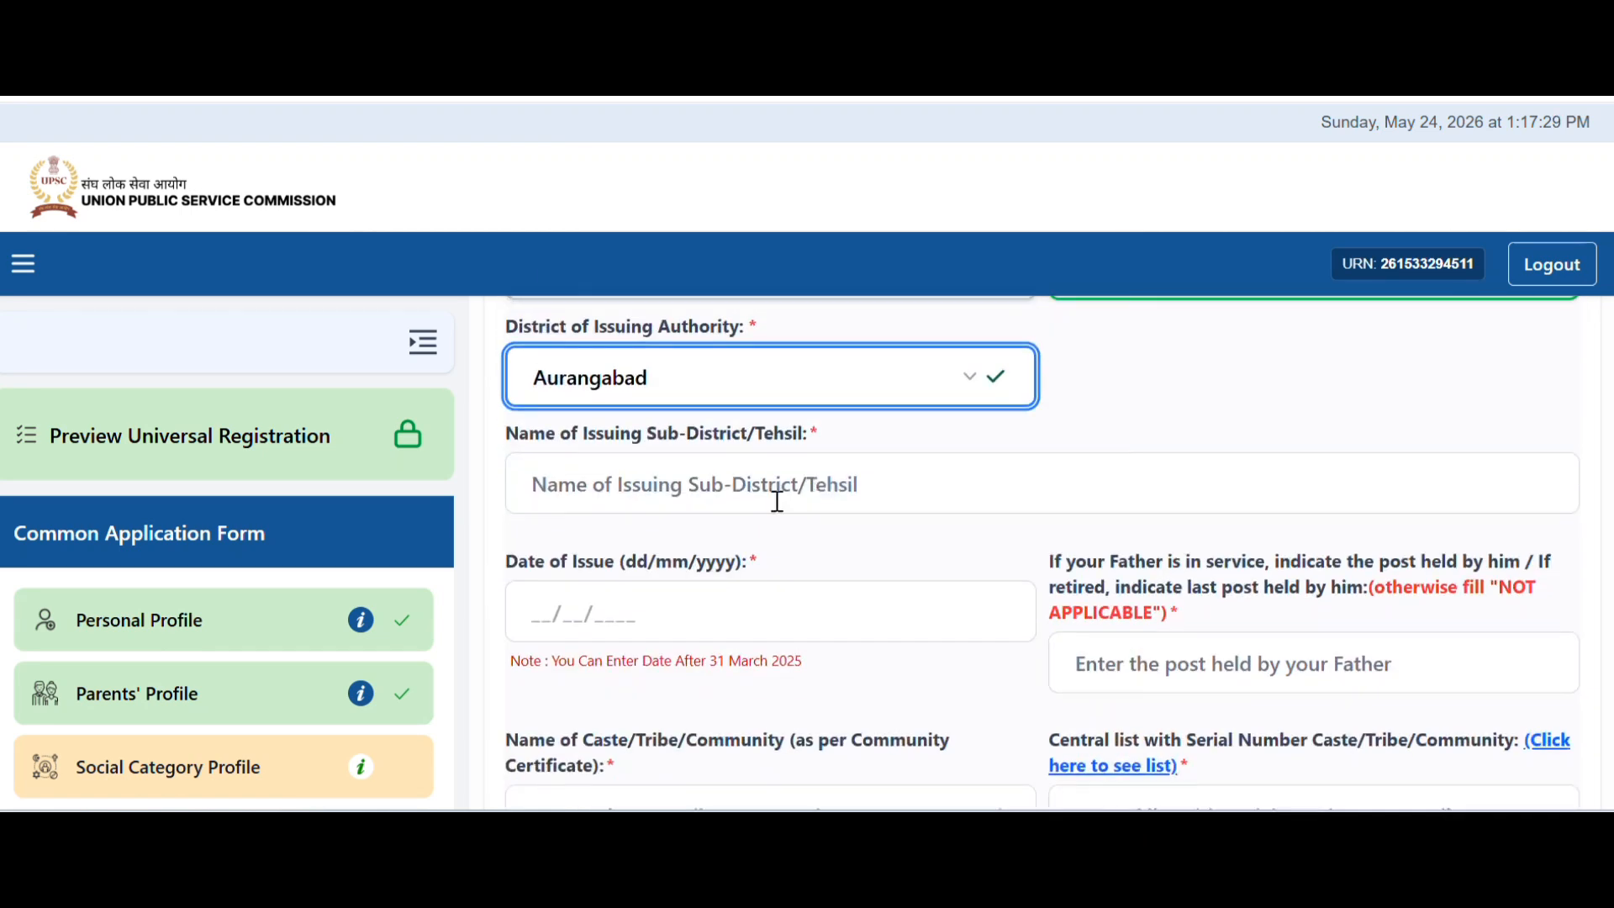
{"action": "left_click", "coordinate": [903, 484]}
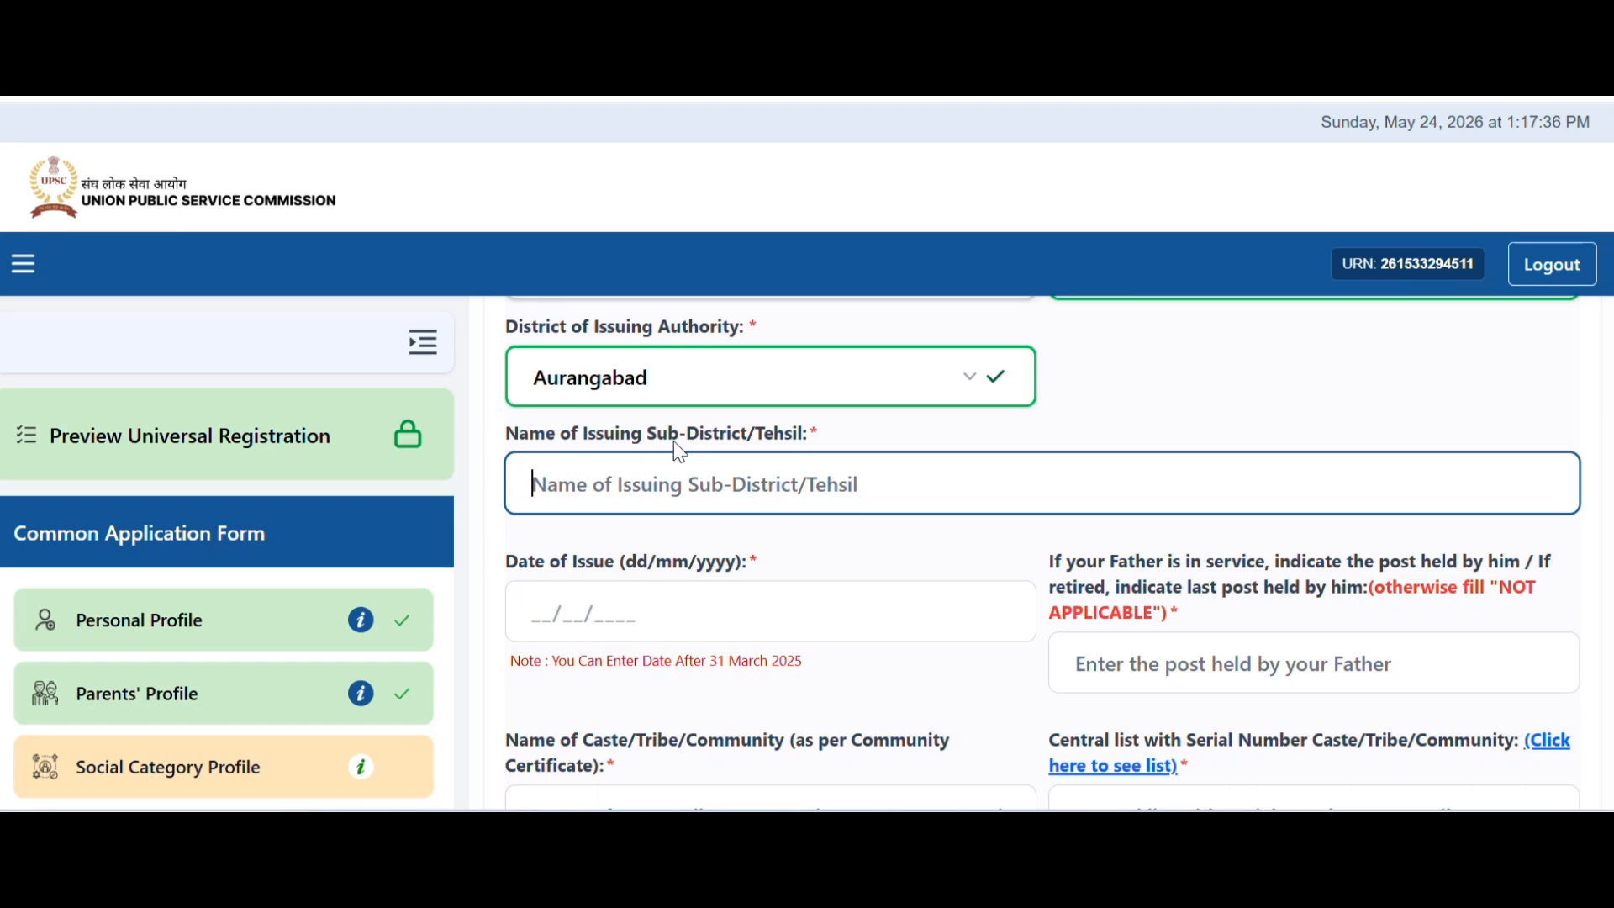
Examine the remaining OBC certificate fields: issuing sub-district, date of issue, post held by the father, and name of caste
{"action": "left_click_drag", "start_coordinate": [643, 435], "coordinate": [784, 424]}
{"action": "left_click", "coordinate": [866, 425]}
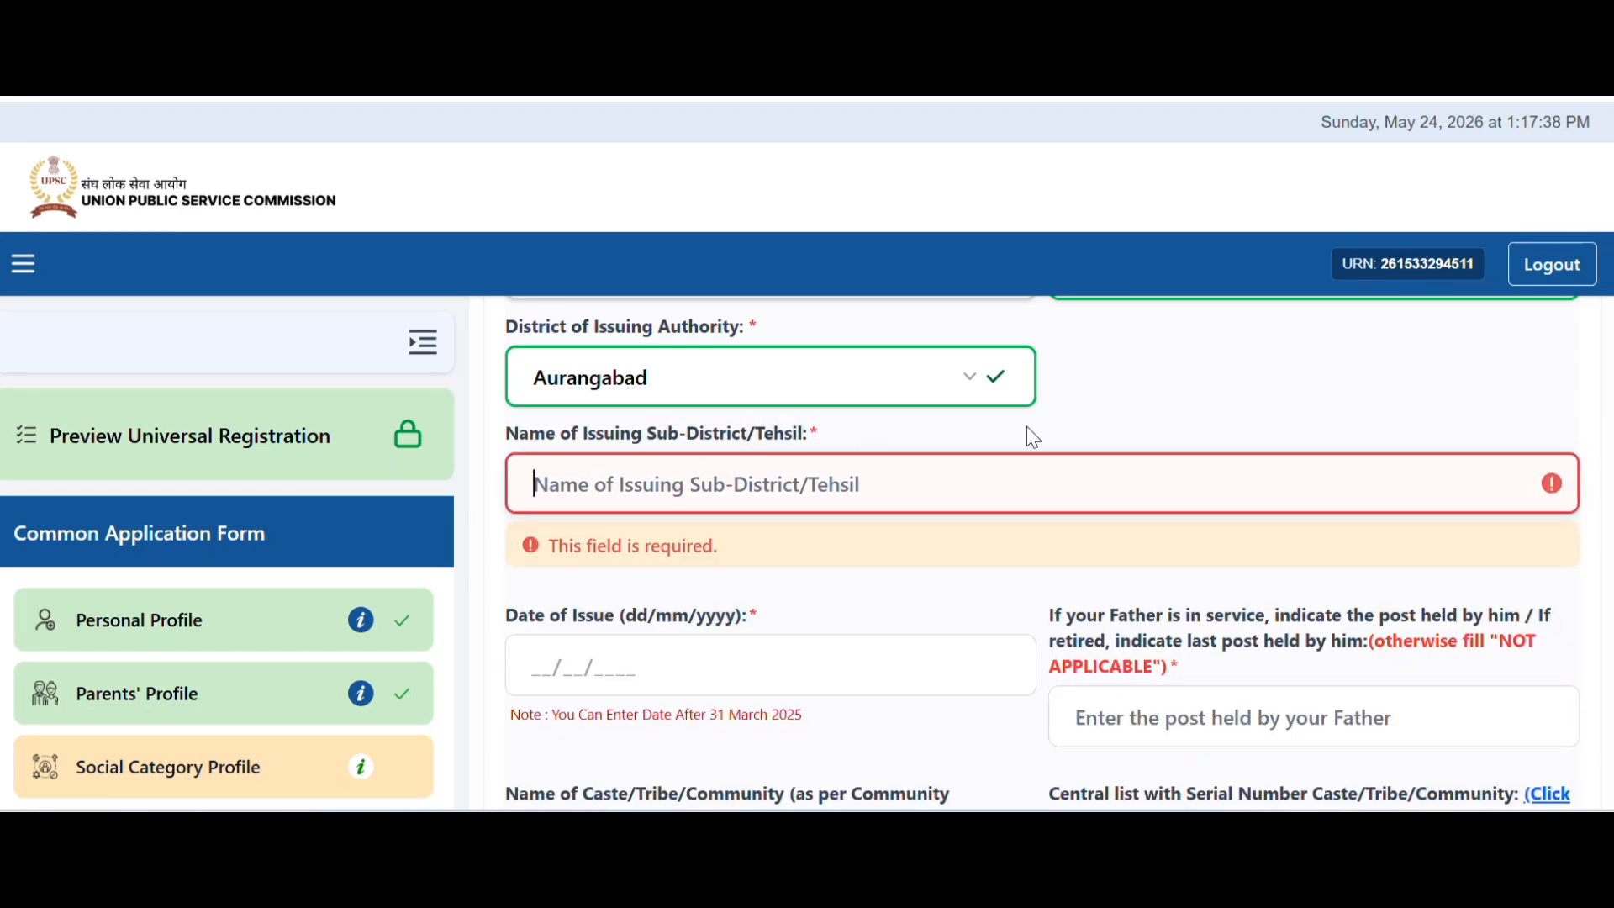
{"action": "scroll", "coordinate": [1185, 563], "scroll_direction": "up", "scroll_amount": 6}
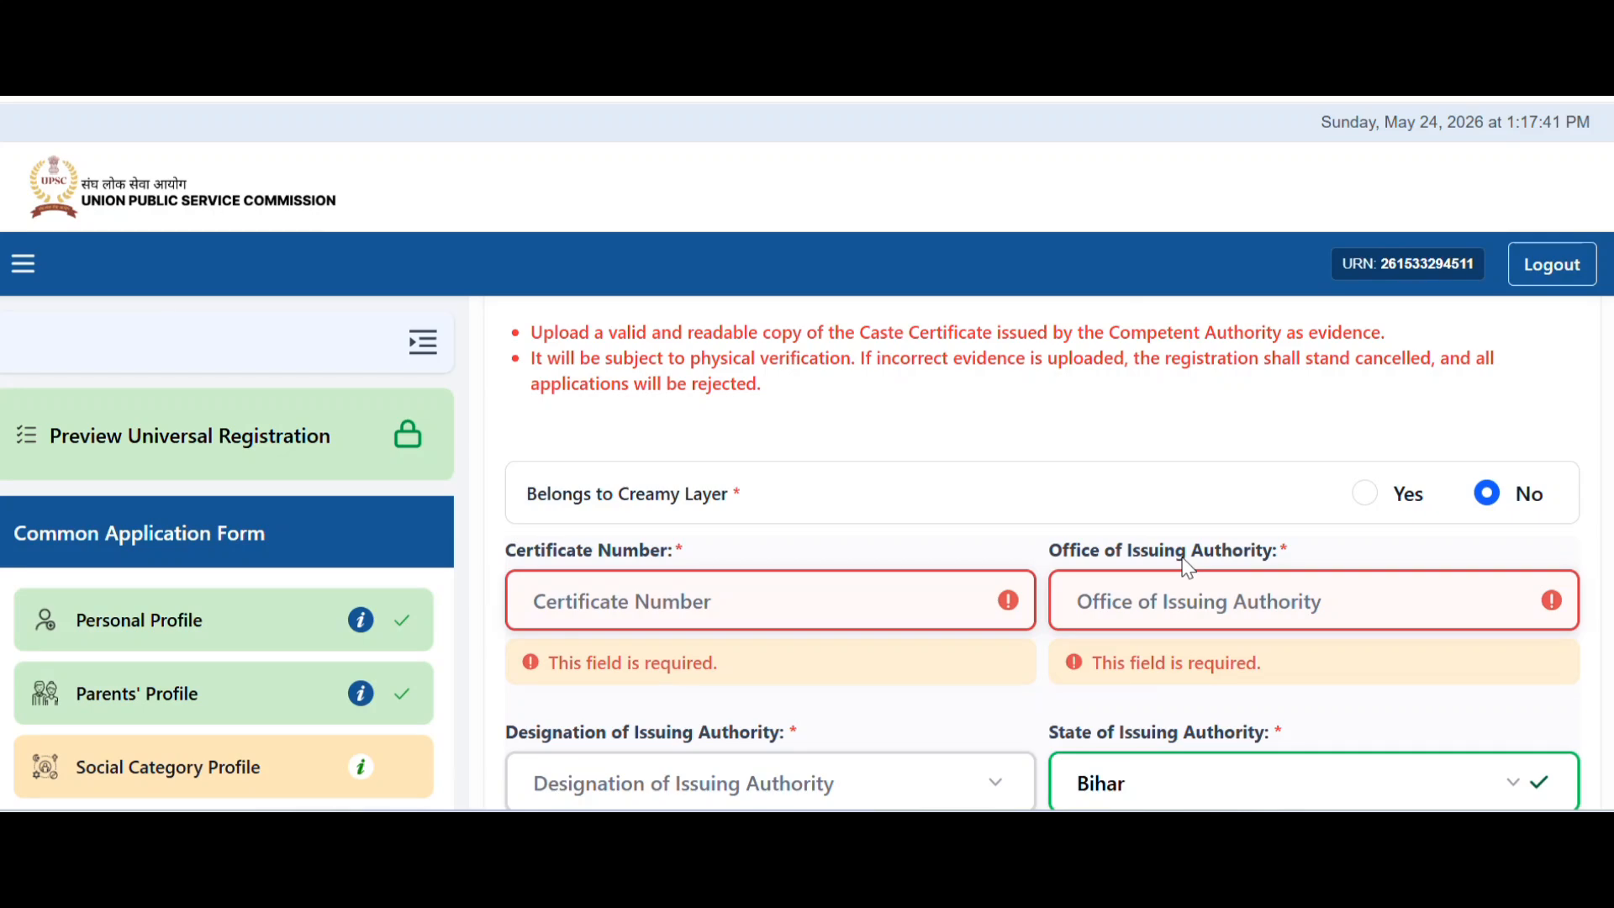
{"action": "scroll", "coordinate": [1188, 568], "scroll_direction": "down", "scroll_amount": 7}
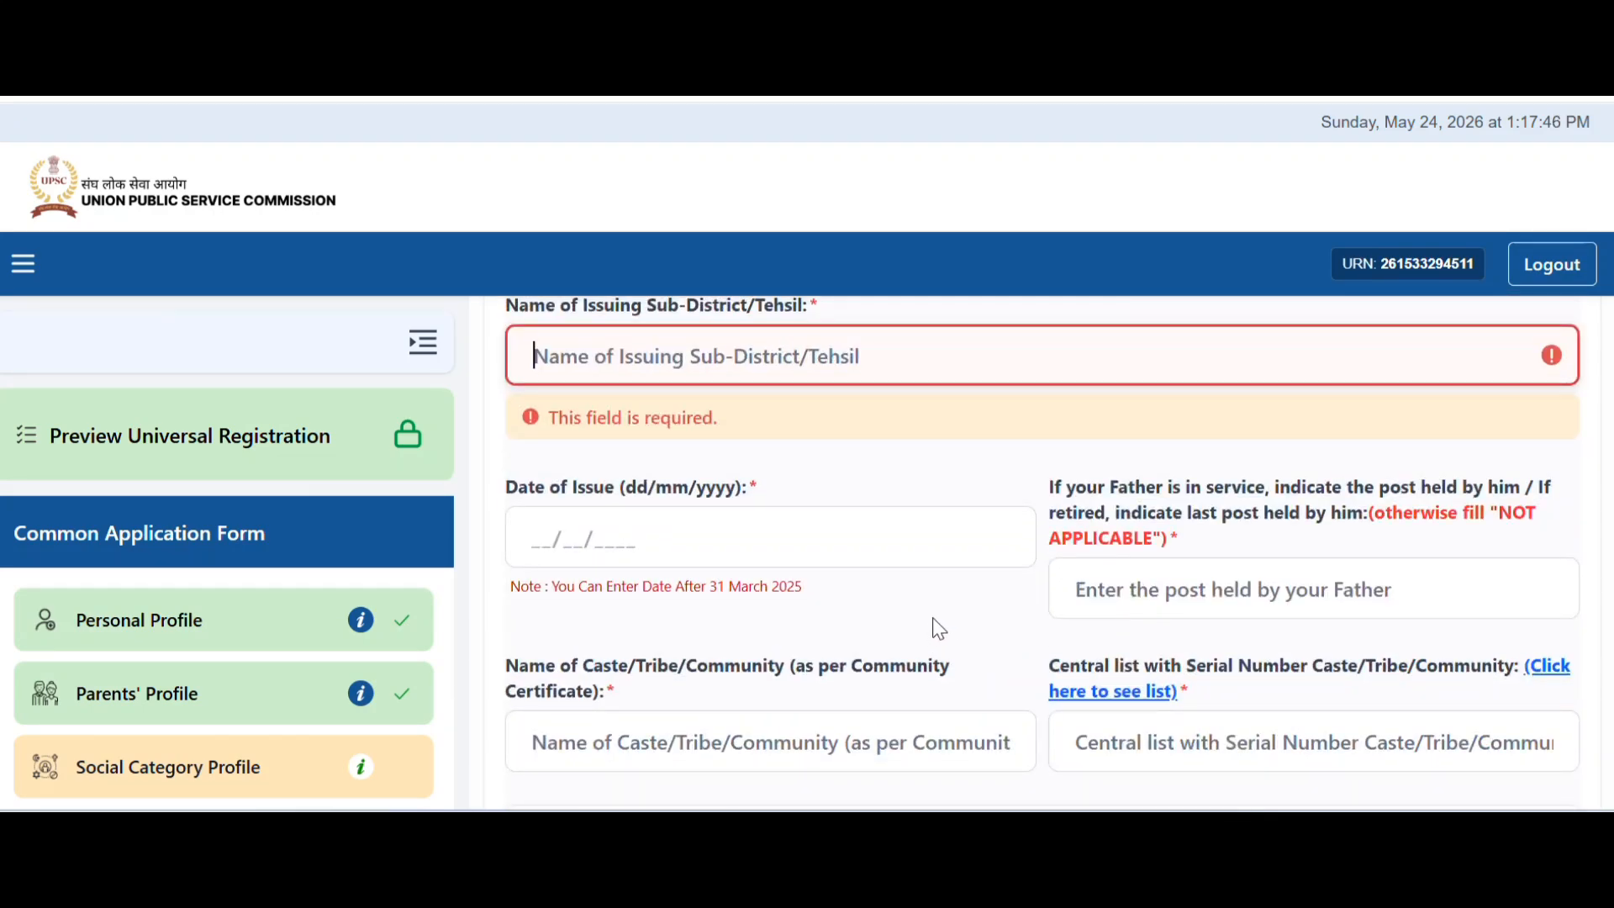
{"action": "scroll", "coordinate": [828, 558], "scroll_direction": "down", "scroll_amount": 2}
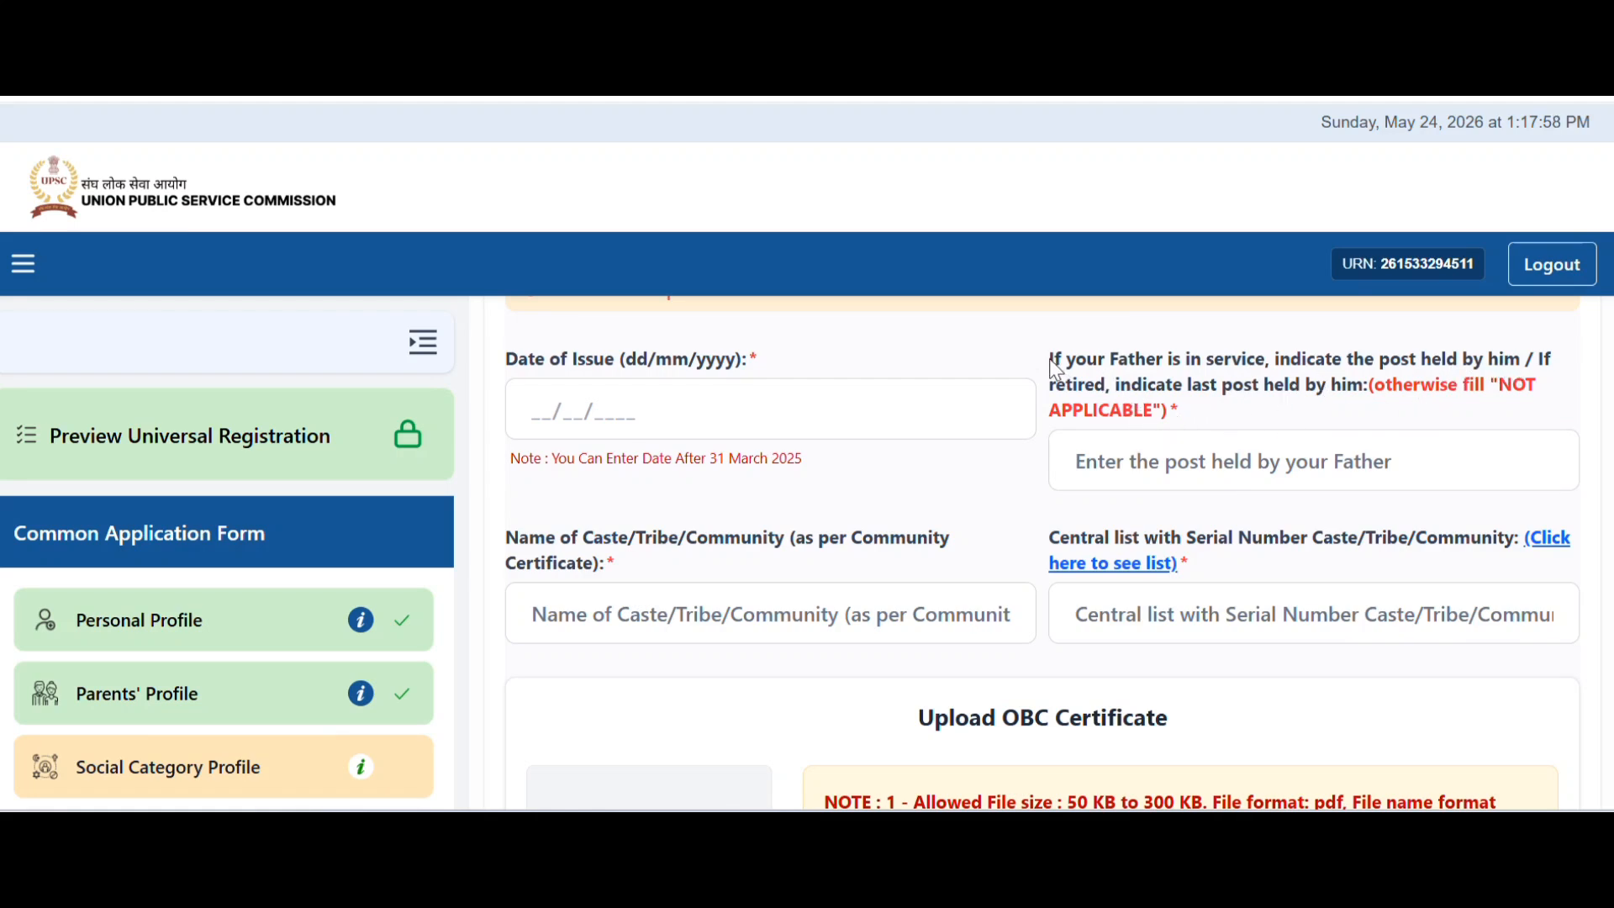
{"action": "left_click_drag", "start_coordinate": [1051, 360], "coordinate": [1372, 386]}
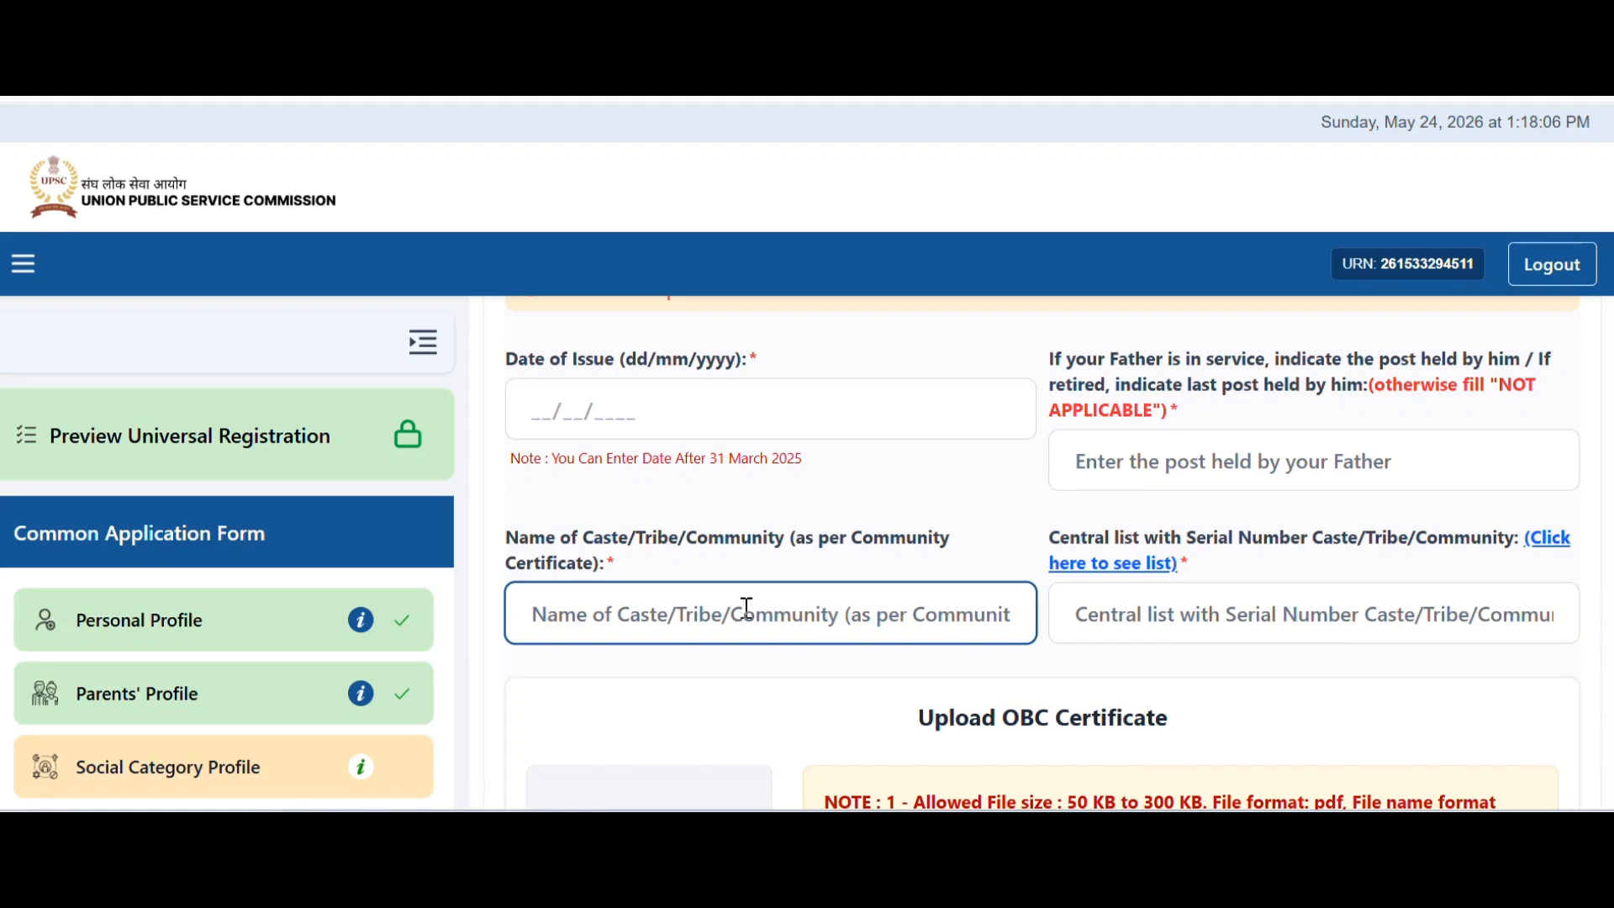
{"action": "scroll", "coordinate": [748, 605], "scroll_direction": "down", "scroll_amount": 1}
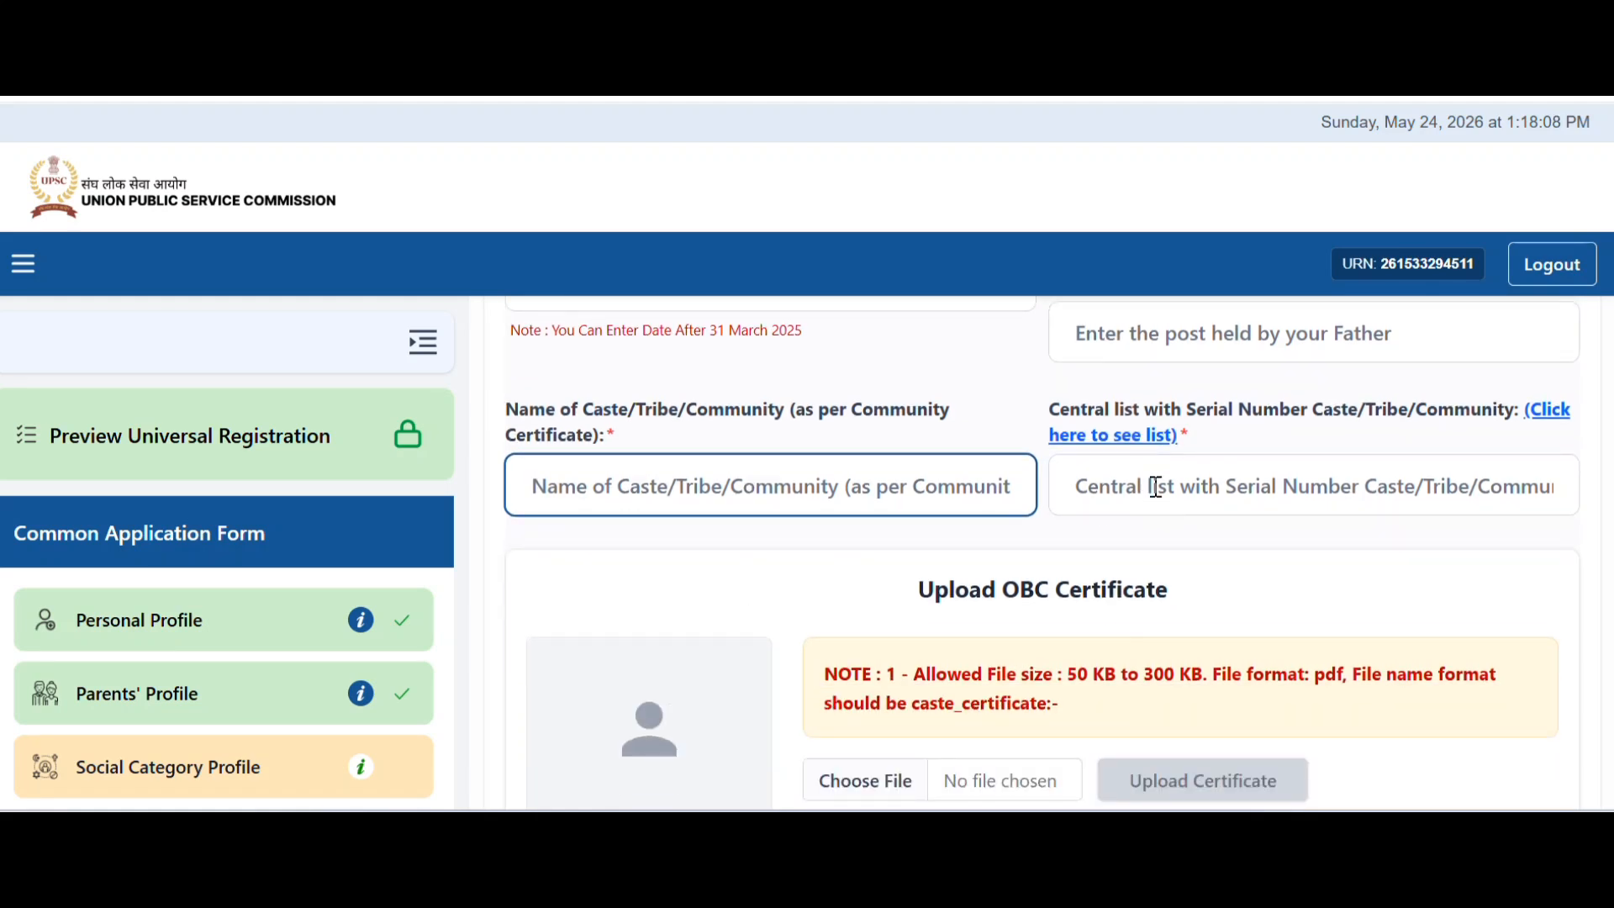
Open the linked Central List of OBCs on the National Commission for Backward Classes site and show the list for Bihar
{"action": "left_click_drag", "start_coordinate": [1050, 410], "coordinate": [1504, 420]}
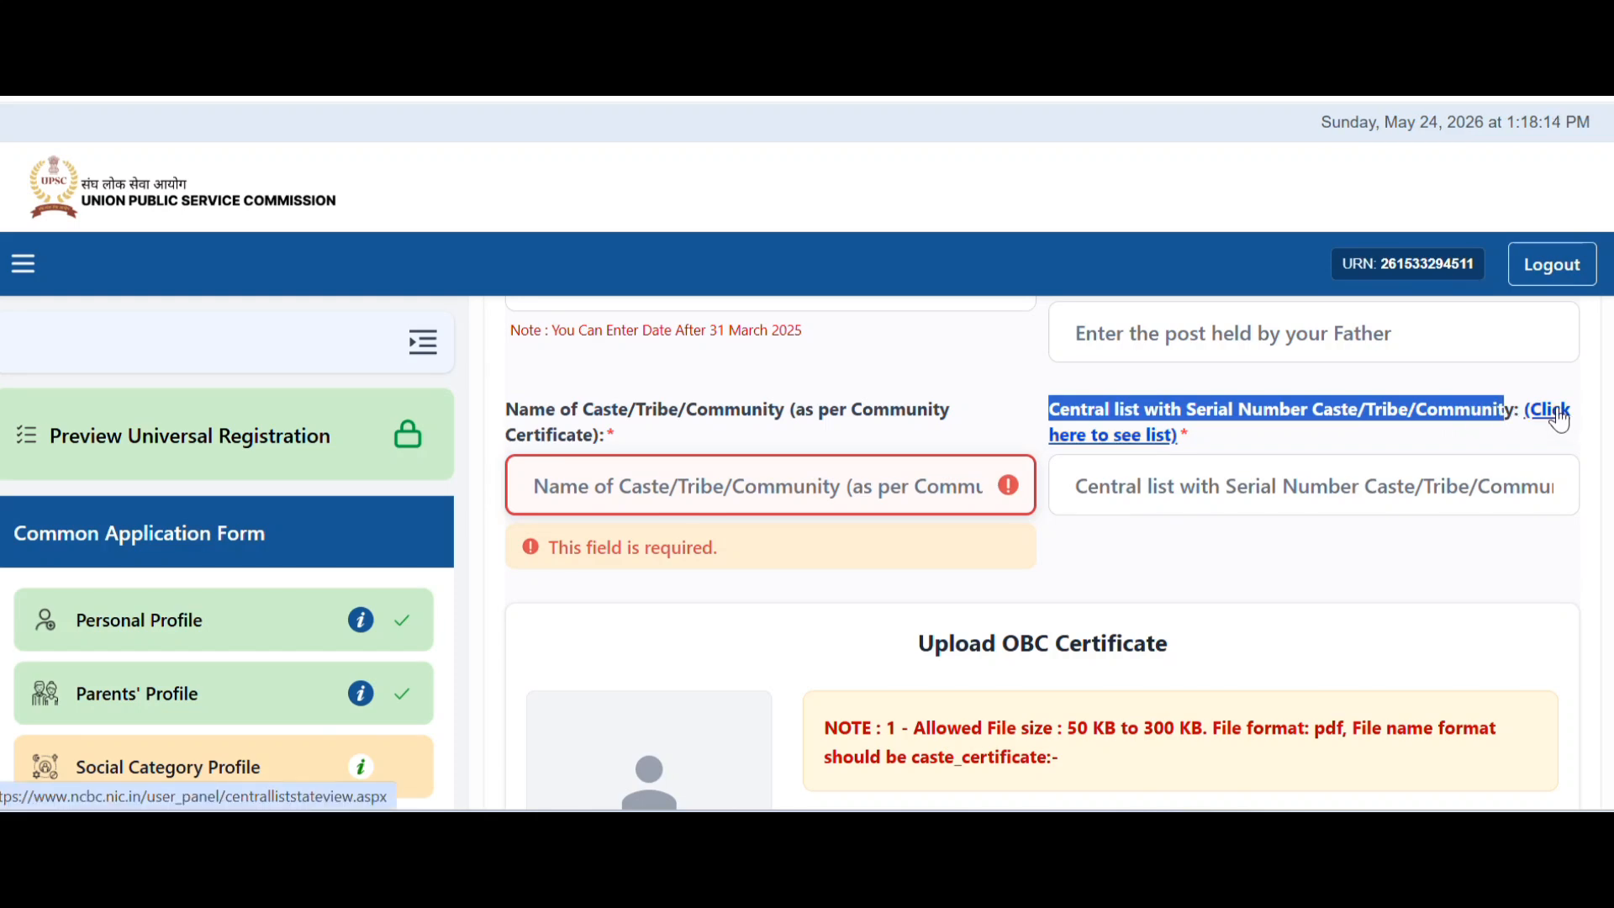
{"action": "left_click", "coordinate": [1558, 417]}
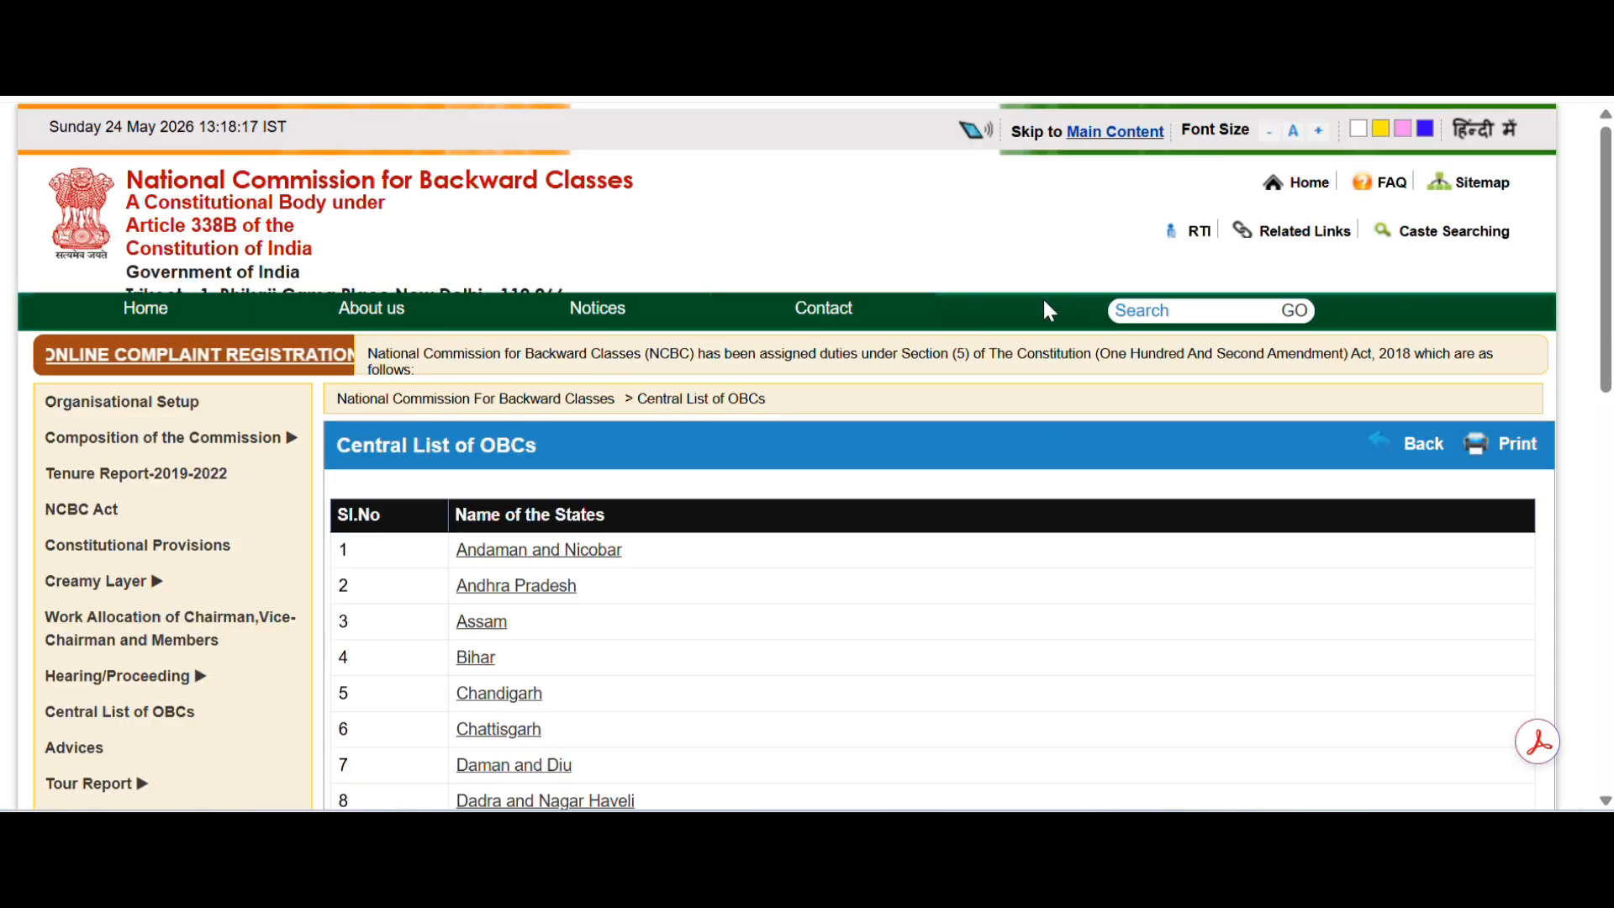
{"action": "scroll", "coordinate": [821, 558], "scroll_direction": "down", "scroll_amount": 2}
{"action": "left_click", "coordinate": [476, 529]}
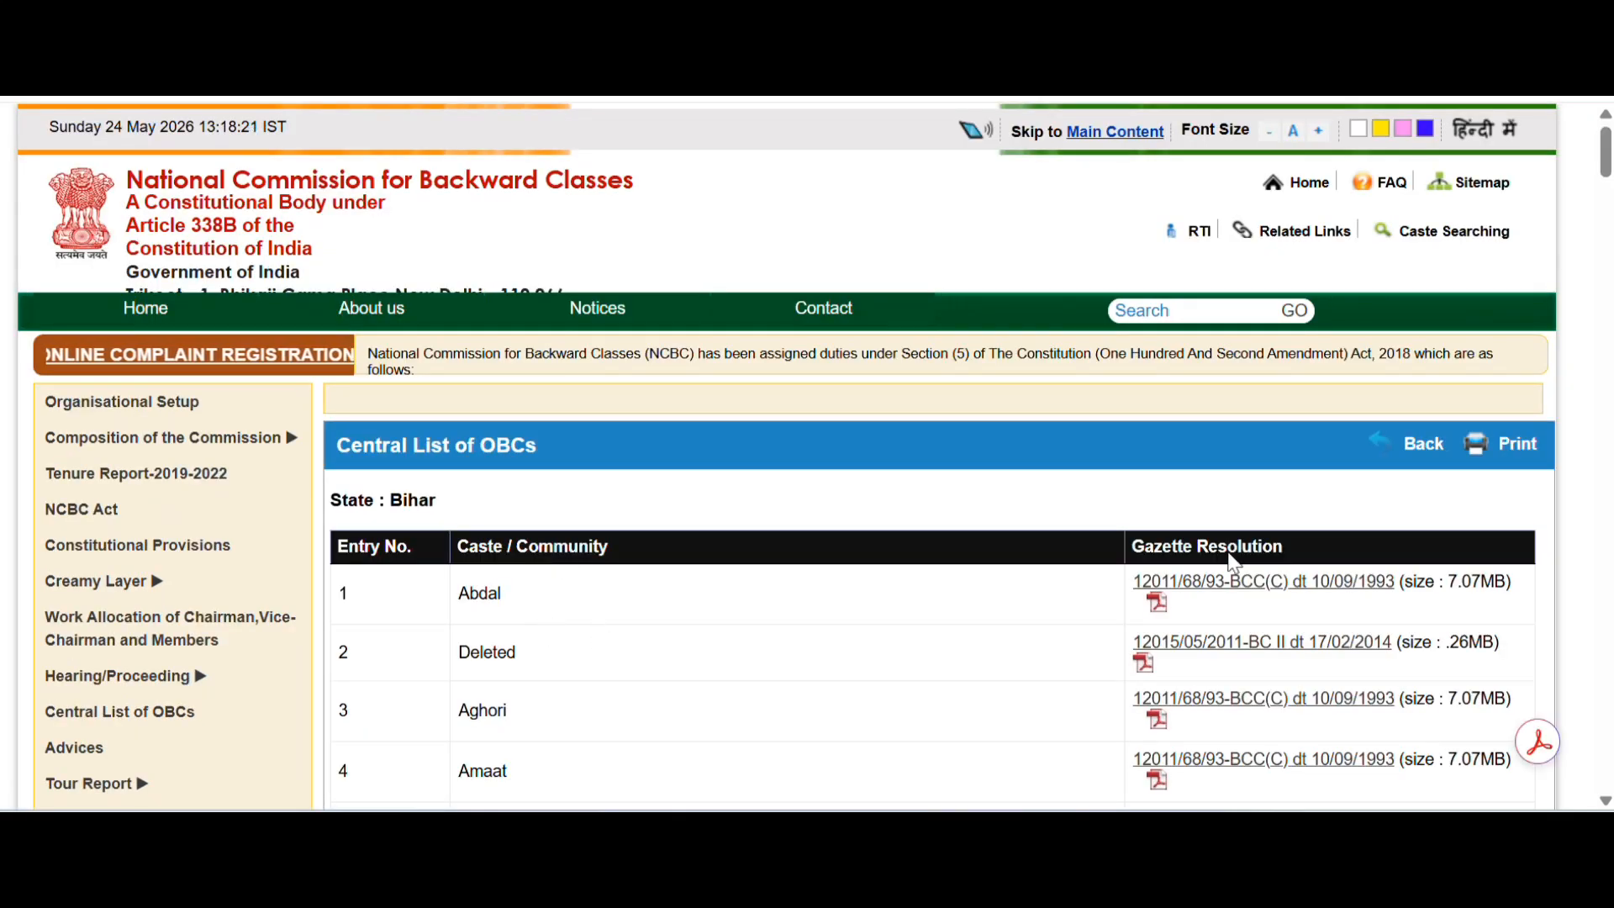
Look through Bihar's OBC list for the Kurmi community and its entry number
{"action": "scroll", "coordinate": [841, 639], "scroll_direction": "down", "scroll_amount": 3}
{"action": "scroll", "coordinate": [672, 580], "scroll_direction": "down", "scroll_amount": 3}
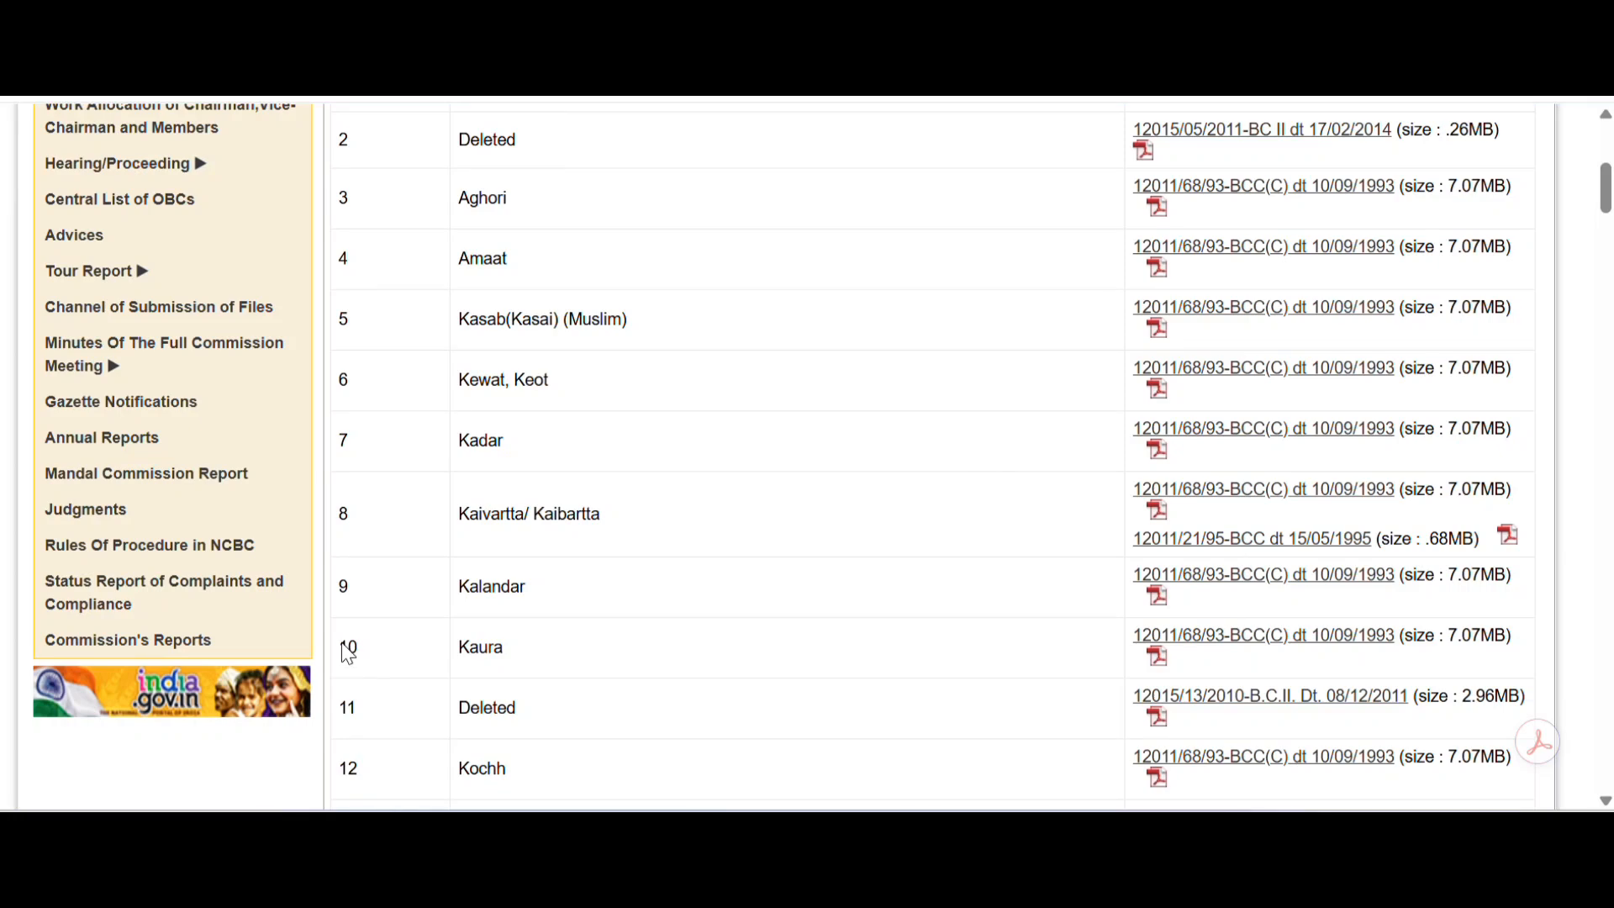
{"action": "left_click_drag", "start_coordinate": [341, 646], "coordinate": [360, 647]}
{"action": "left_click_drag", "start_coordinate": [460, 648], "coordinate": [509, 645]}
{"action": "scroll", "coordinate": [525, 626], "scroll_direction": "down", "scroll_amount": 3}
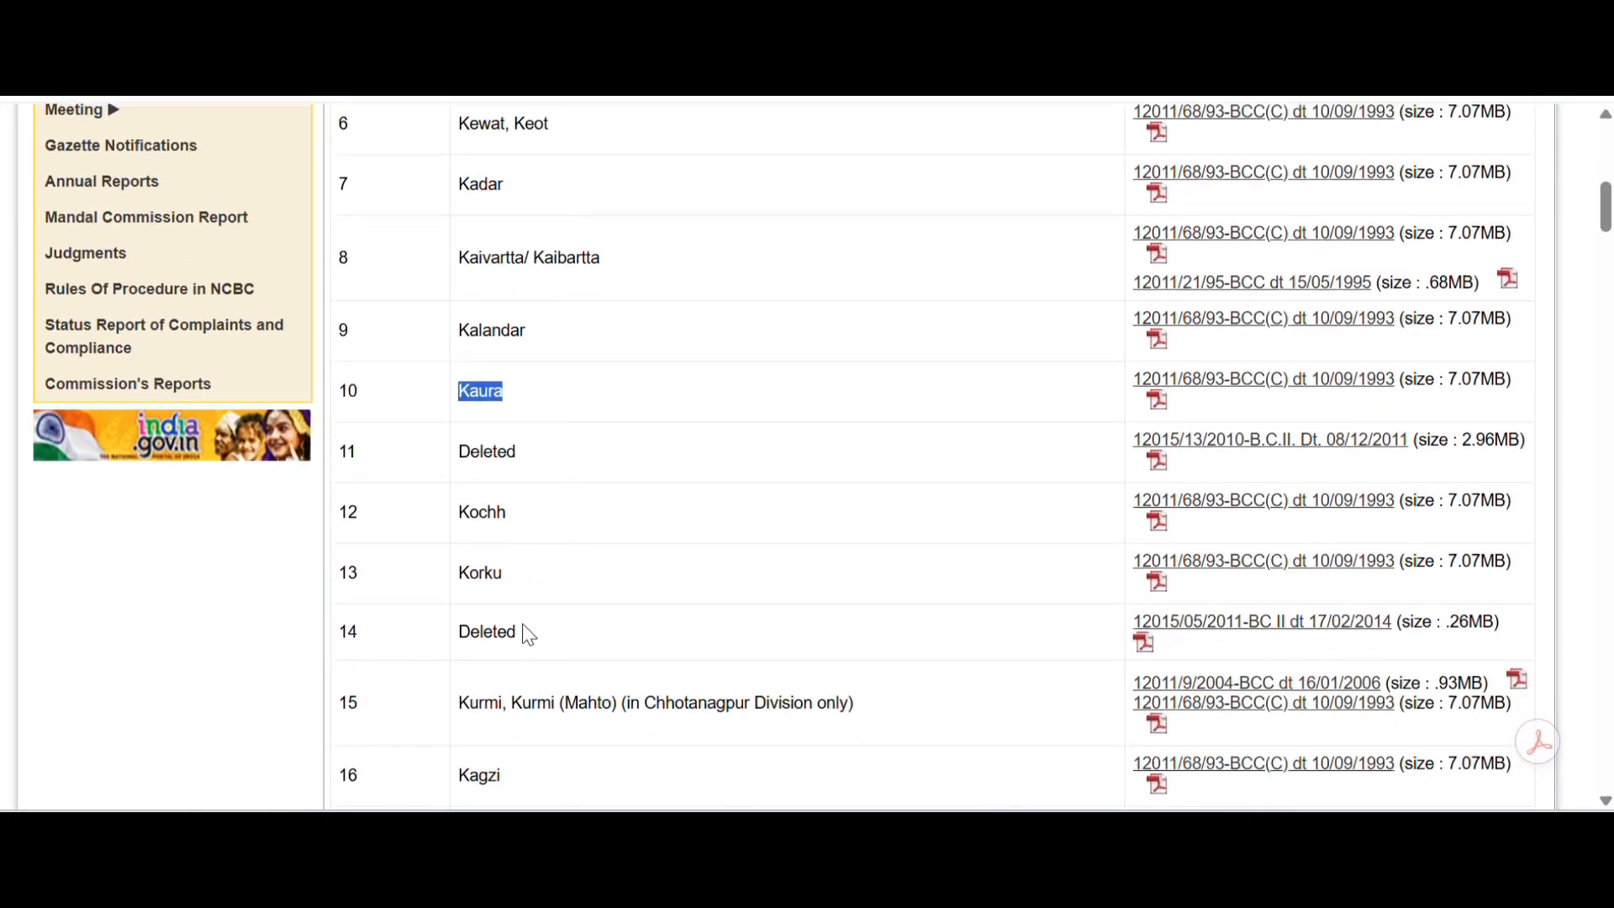
{"action": "scroll", "coordinate": [529, 632], "scroll_direction": "down", "scroll_amount": 2}
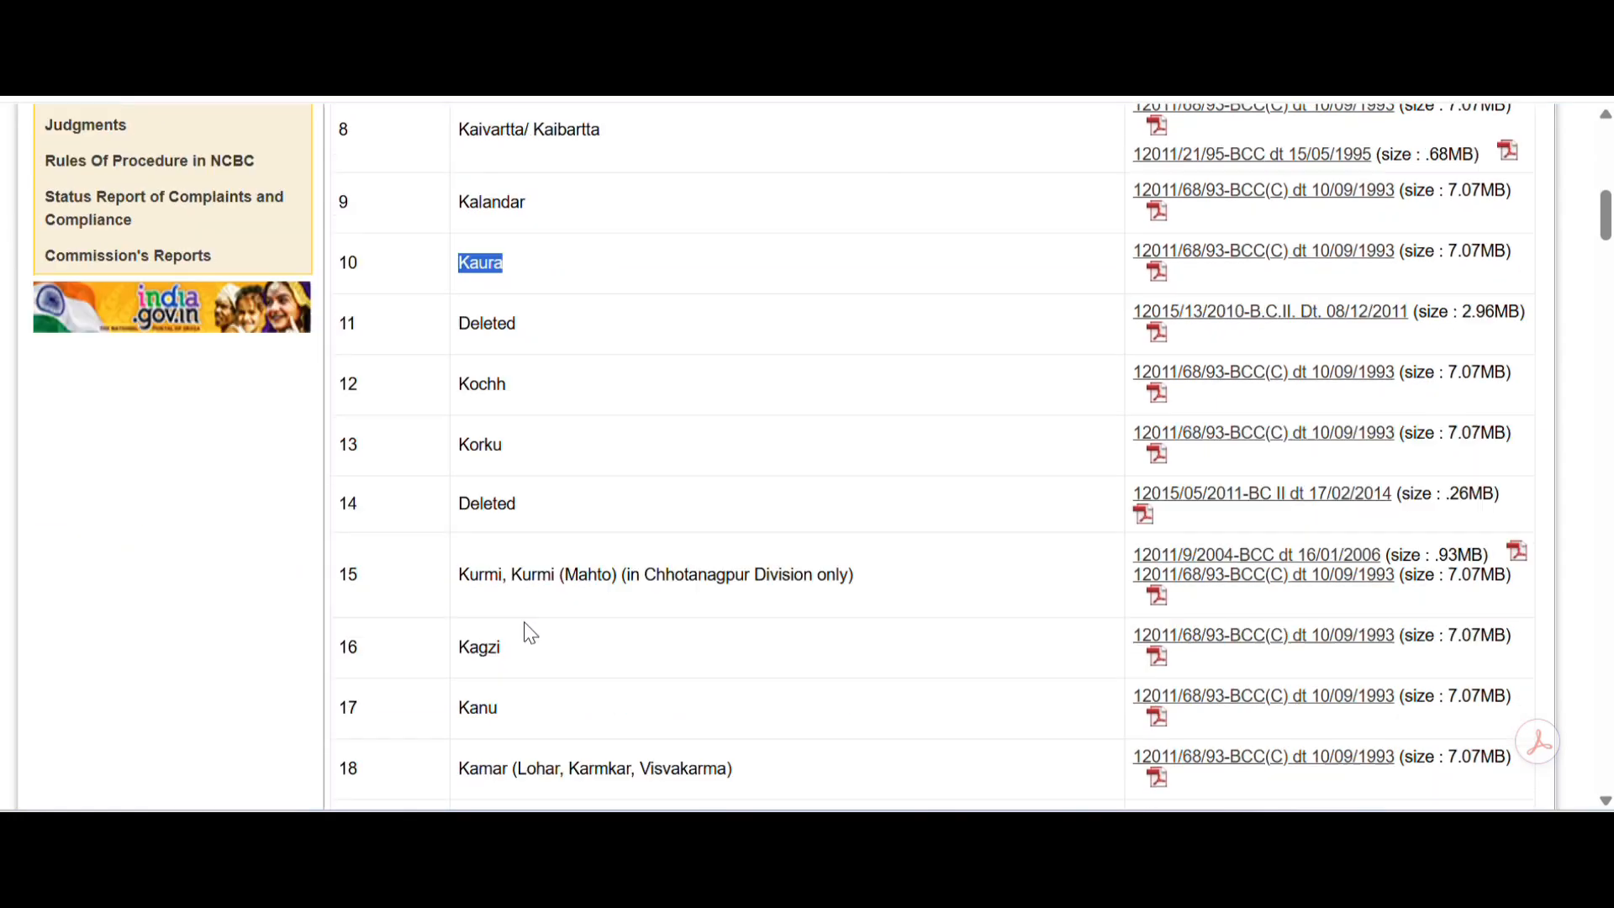
{"action": "left_click_drag", "start_coordinate": [460, 576], "coordinate": [823, 580]}
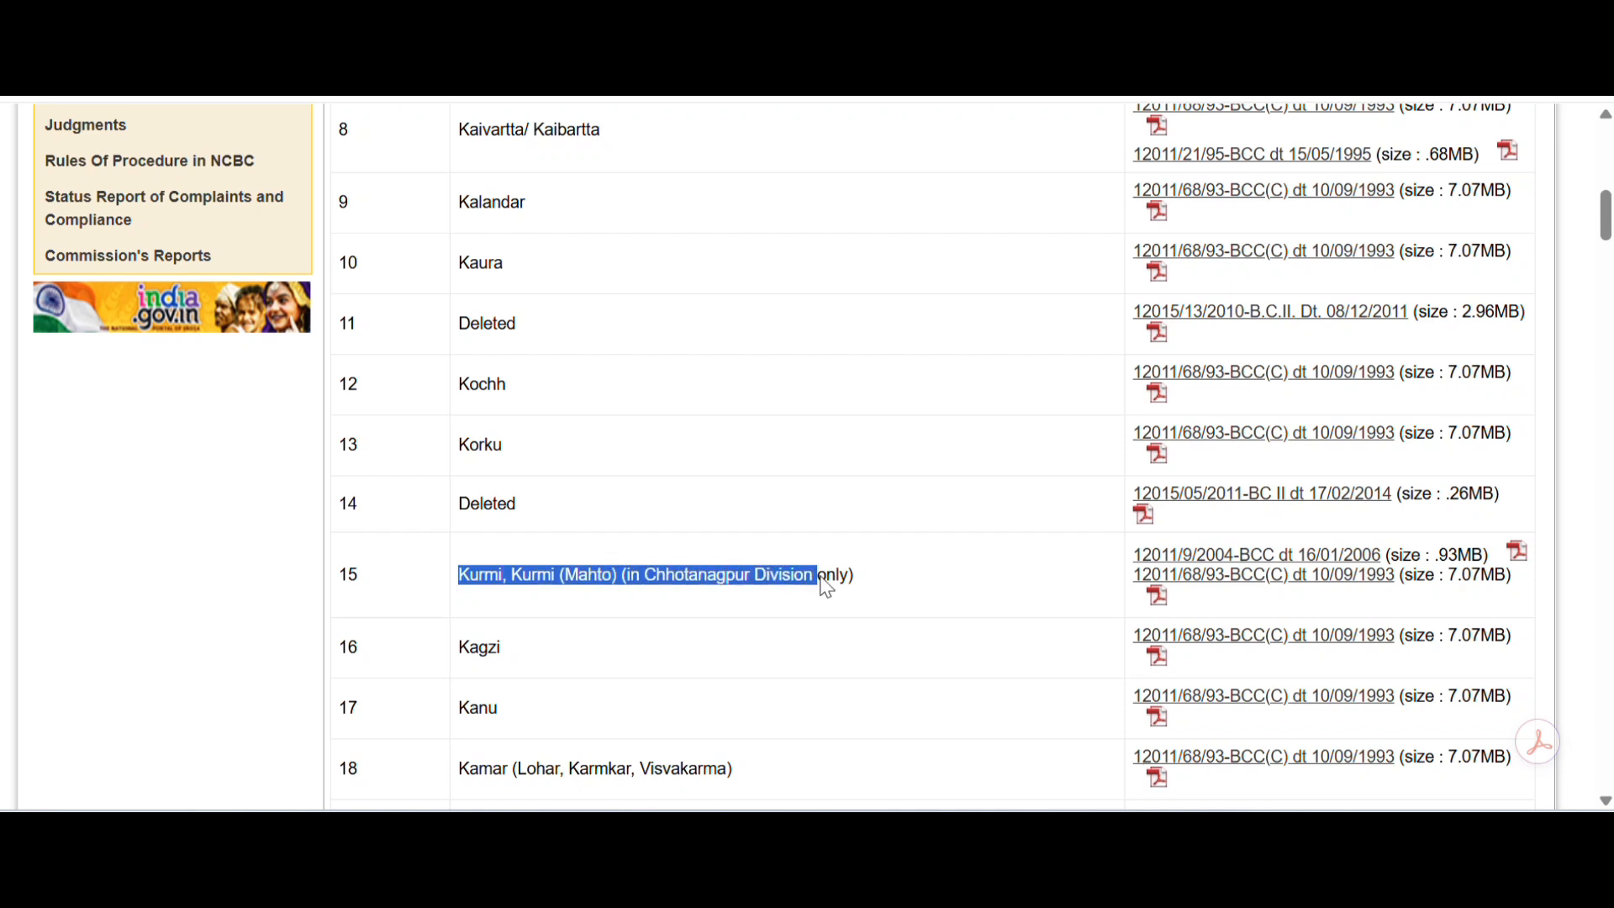
{"action": "left_click_drag", "start_coordinate": [335, 575], "coordinate": [380, 577]}
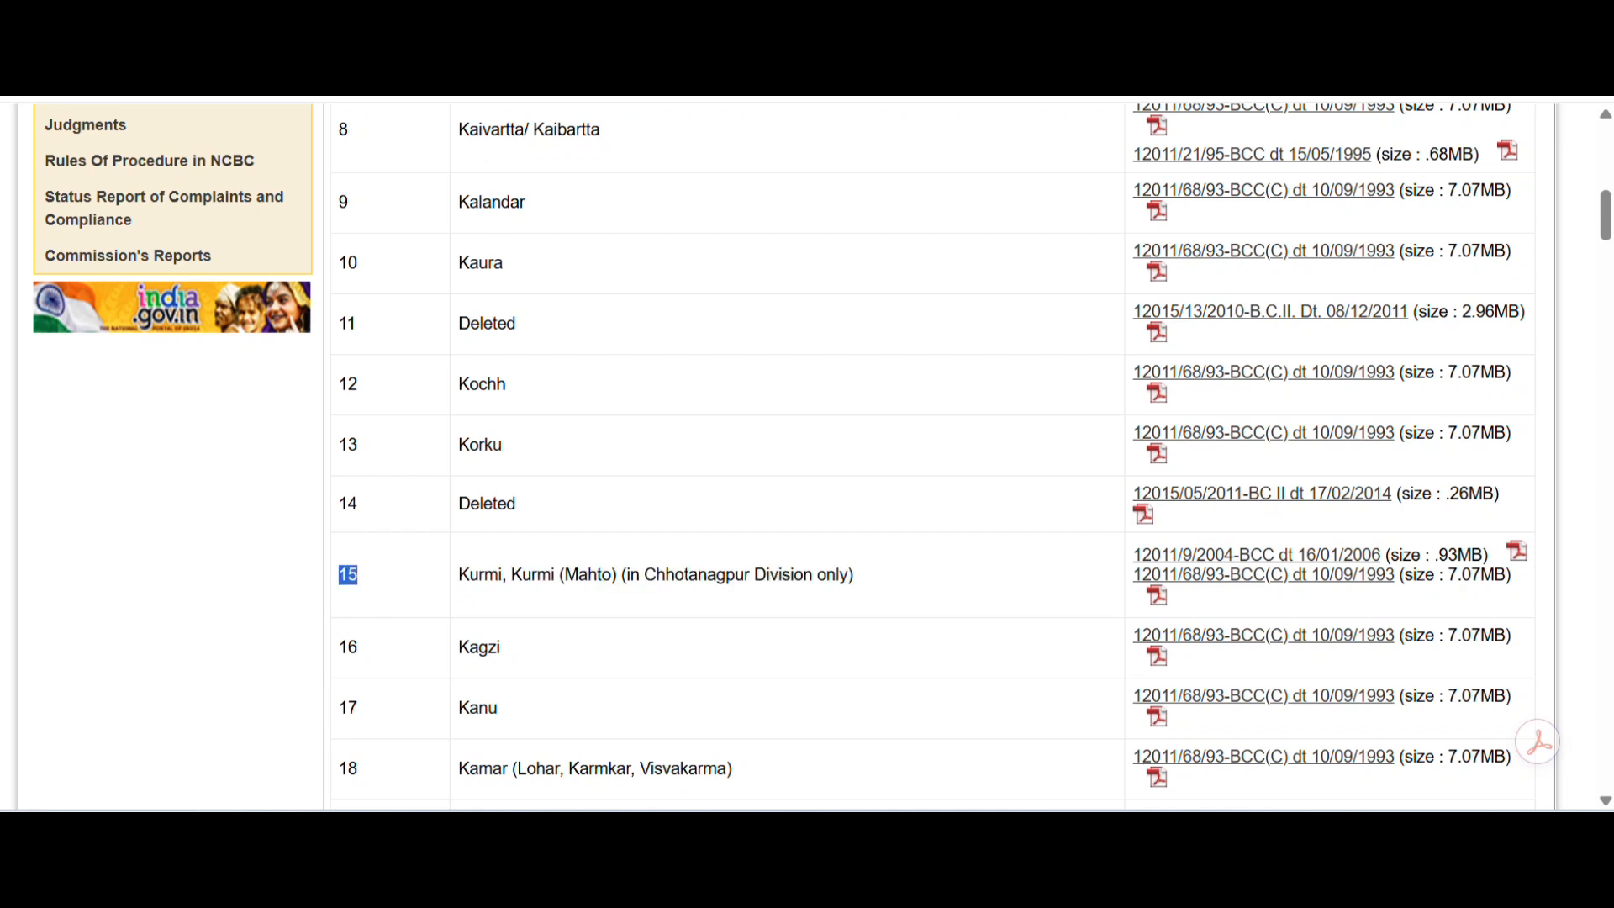
Switch back to the UPSC form and enter 15 as the central list serial number of the caste
{"action": "key", "text": "ctrl+t"}
{"action": "key", "text": "ctrl+Tab"}
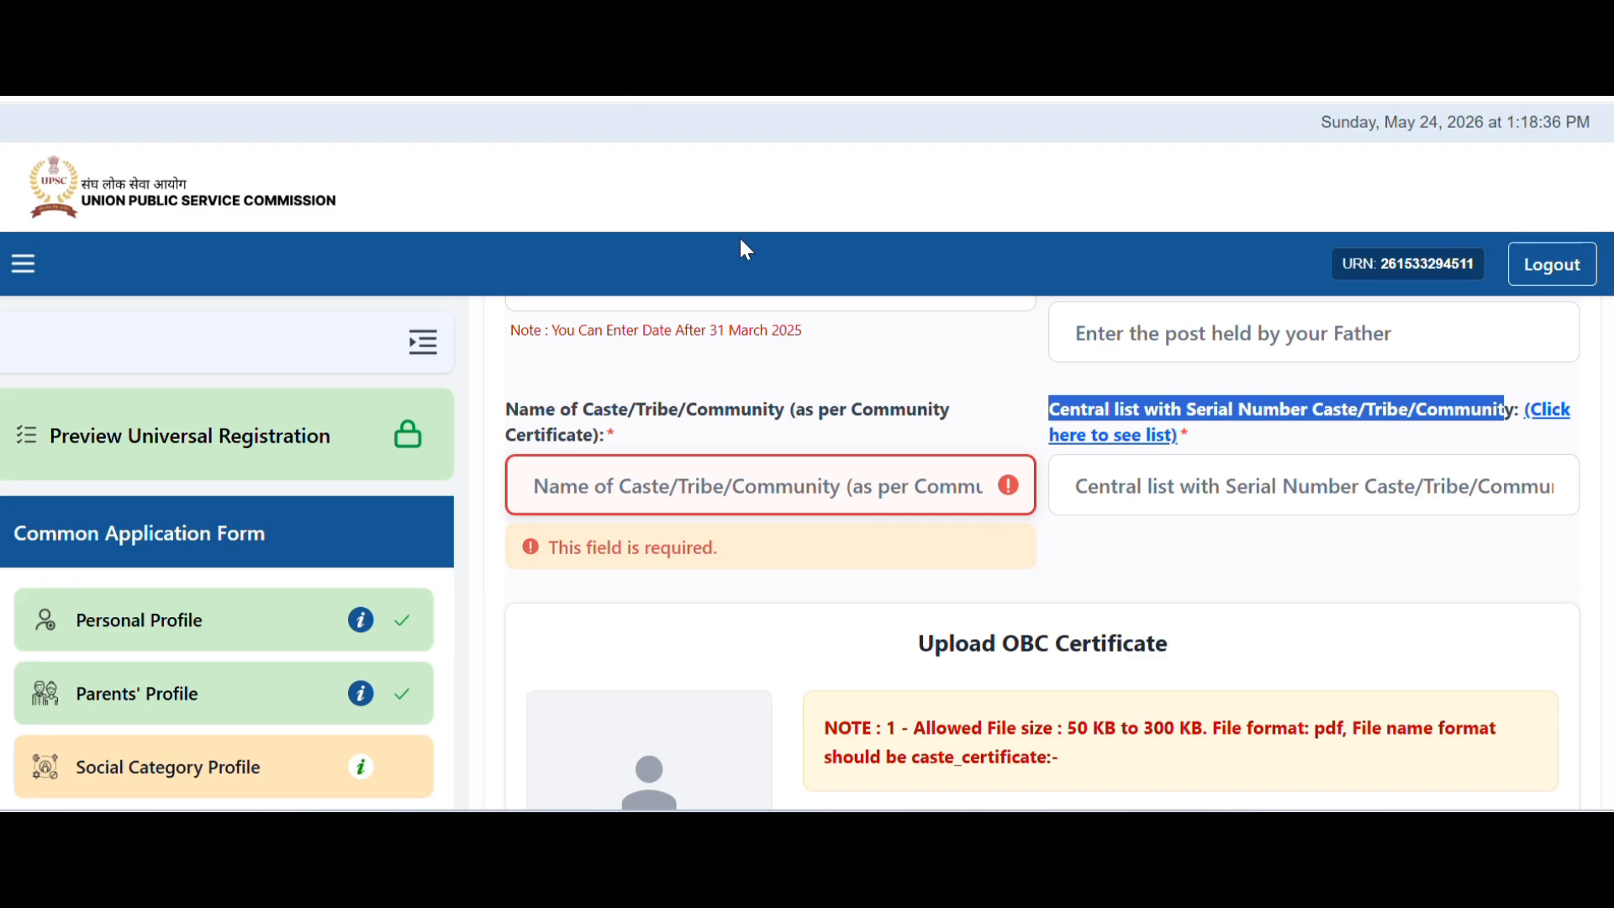
{"action": "left_click", "coordinate": [1095, 490]}
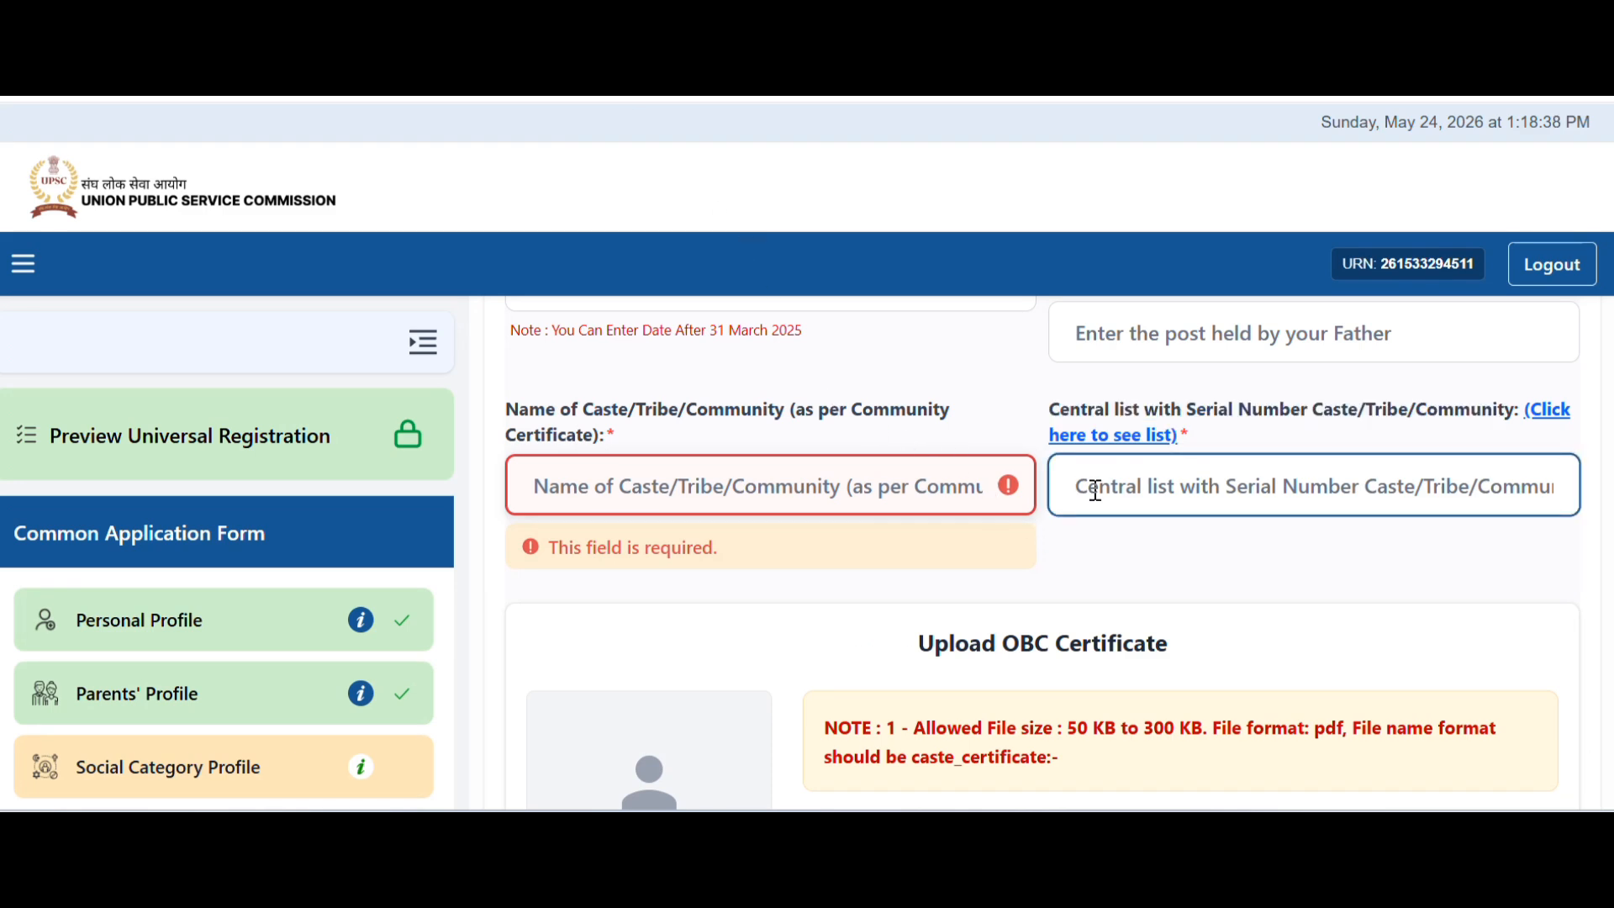
{"action": "type", "text": "15"}
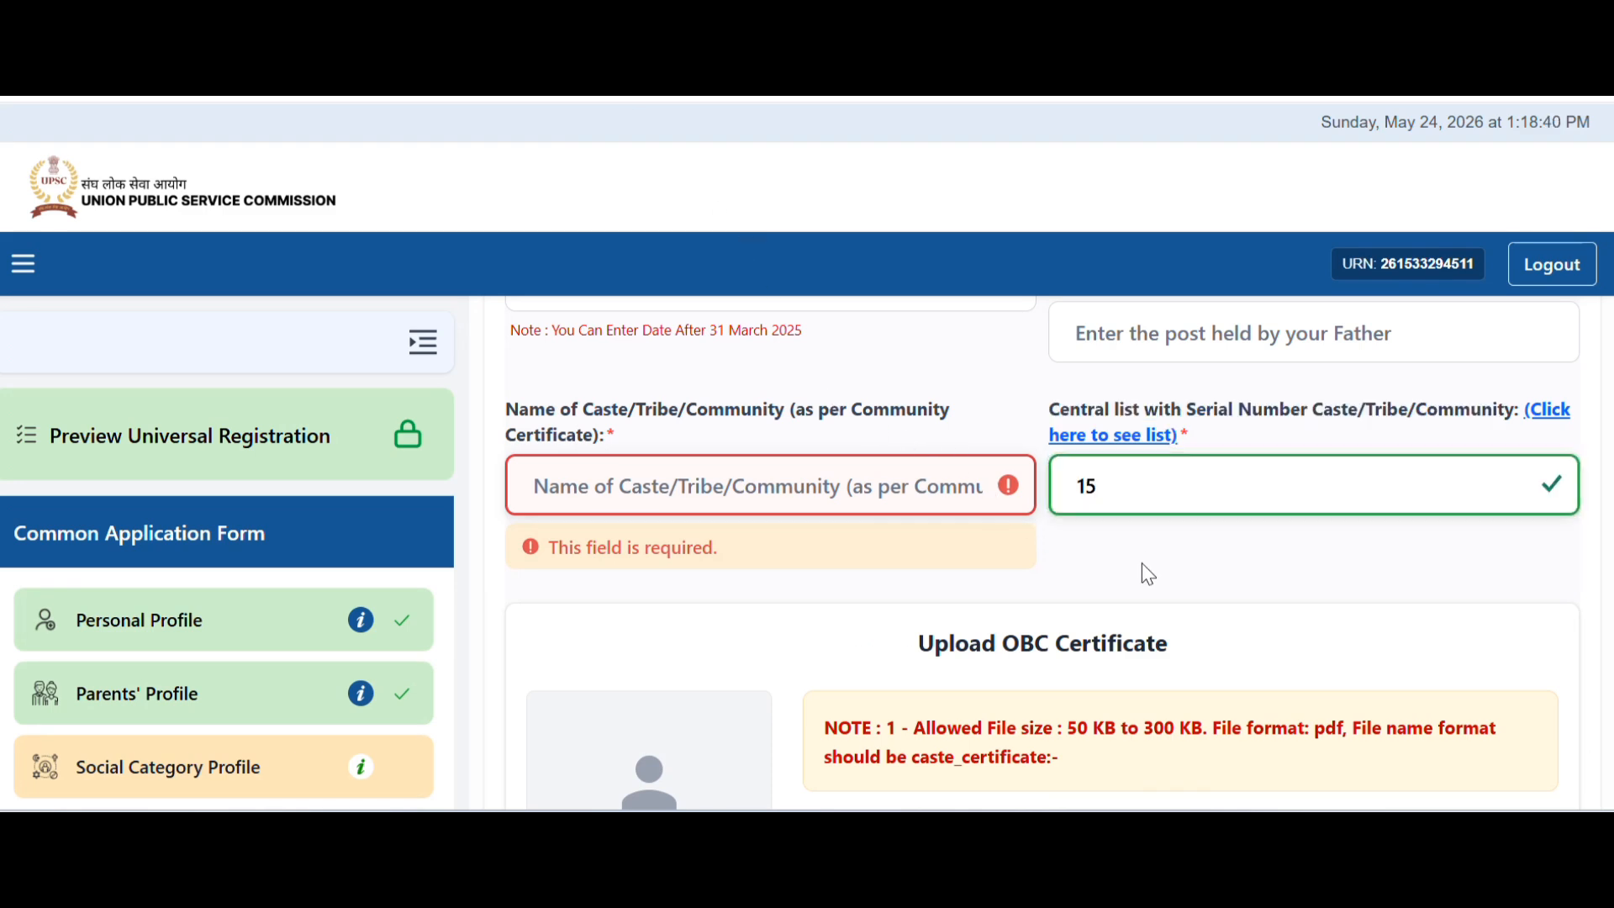
Review the OBC certificate upload requirements for file size, format and name, and the option to fetch it from Digilocker
{"action": "scroll", "coordinate": [1142, 564], "scroll_direction": "down", "scroll_amount": 1}
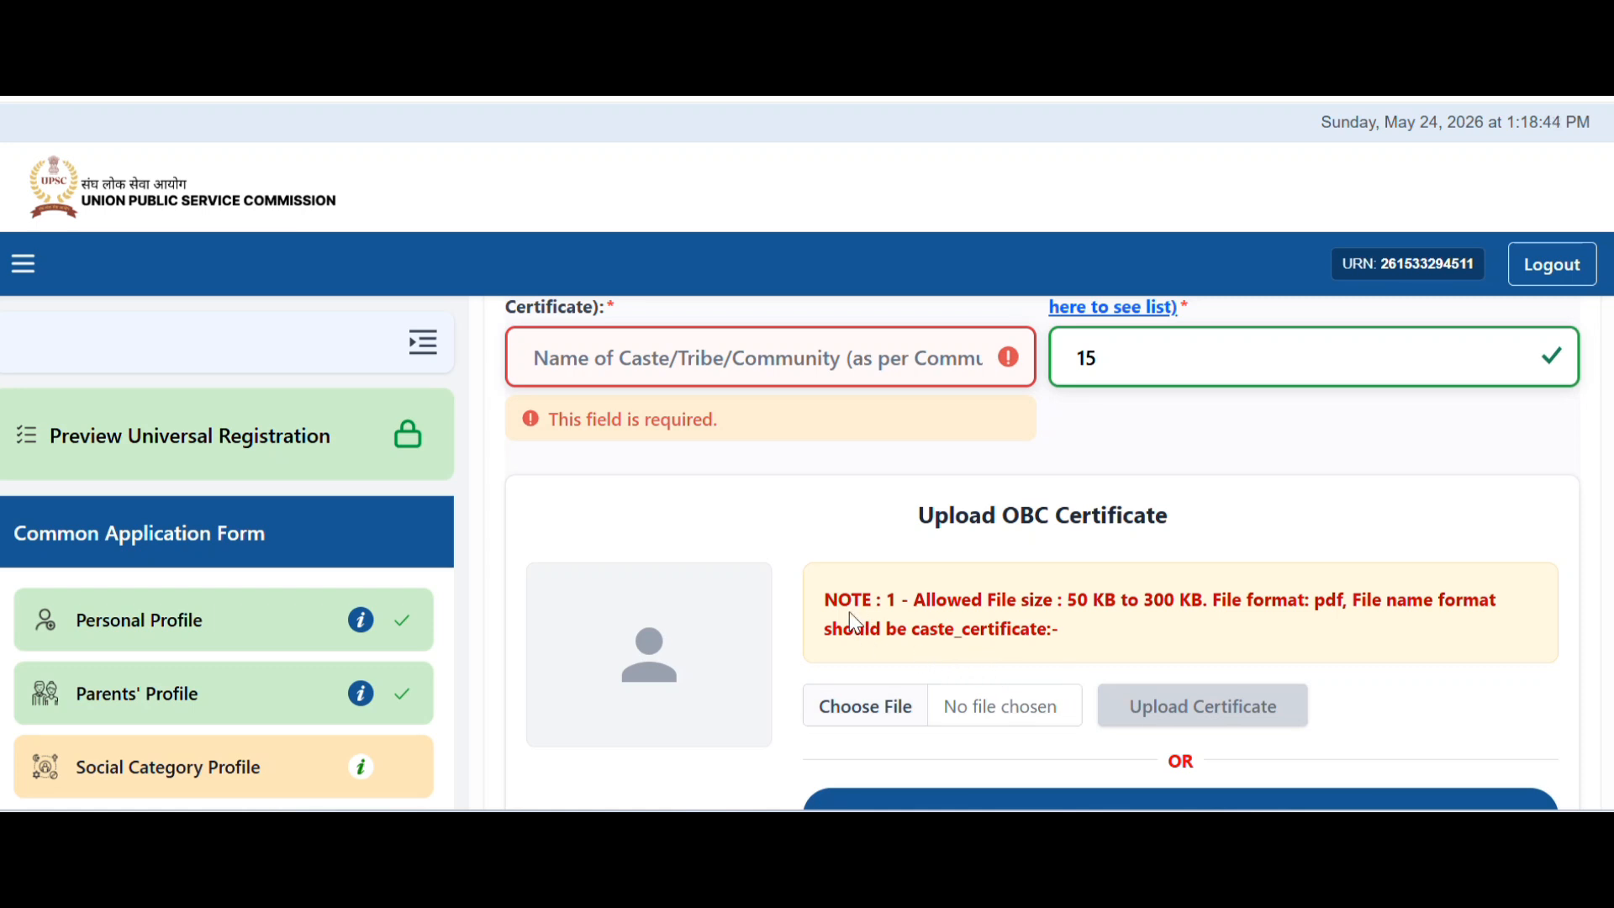
{"action": "left_click_drag", "start_coordinate": [913, 633], "coordinate": [1057, 631]}
{"action": "left_click", "coordinate": [1141, 635]}
{"action": "scroll", "coordinate": [1143, 636], "scroll_direction": "down", "scroll_amount": 1}
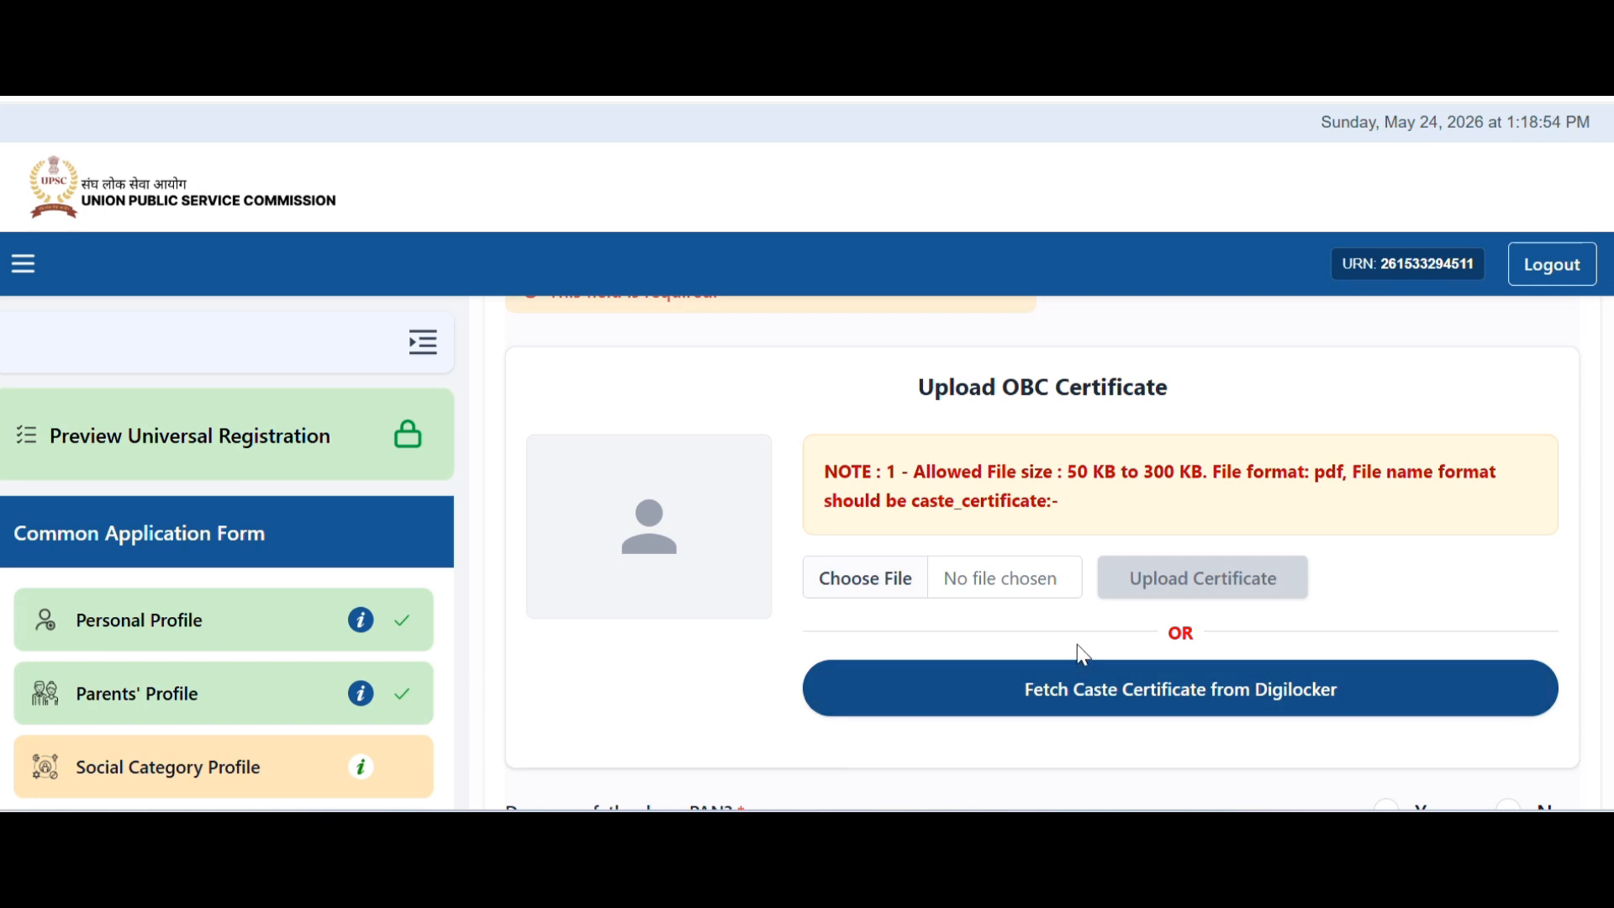
Answer Yes to the father having a PAN and Yes to the father having an Aadhaar number
{"action": "scroll", "coordinate": [1083, 654], "scroll_direction": "down", "scroll_amount": 3}
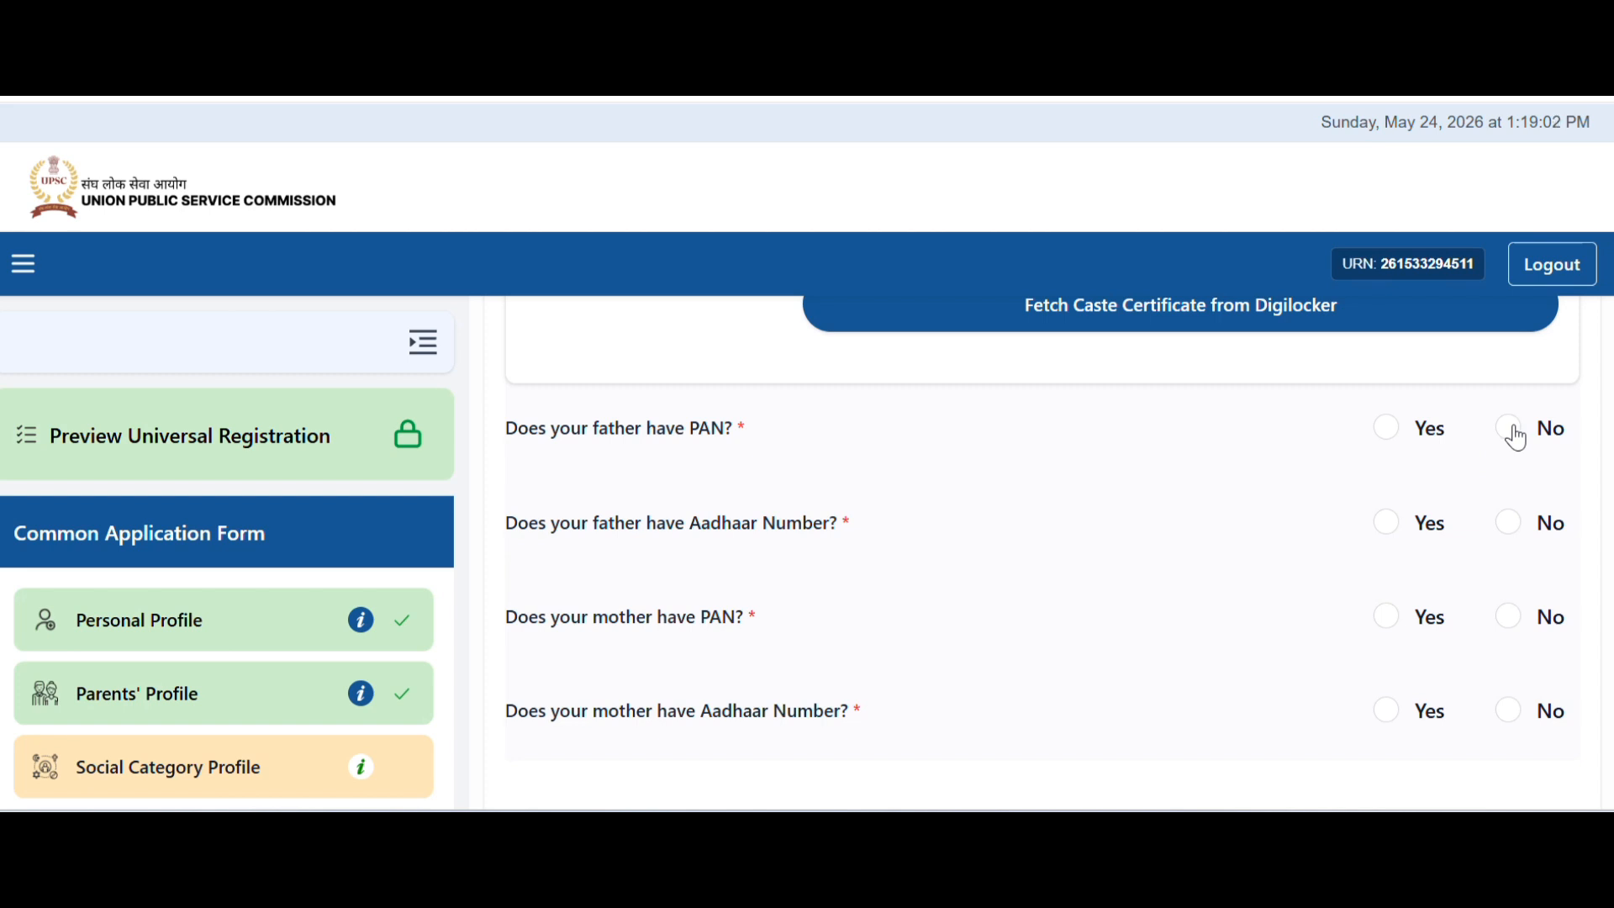
{"action": "left_click", "coordinate": [1393, 446]}
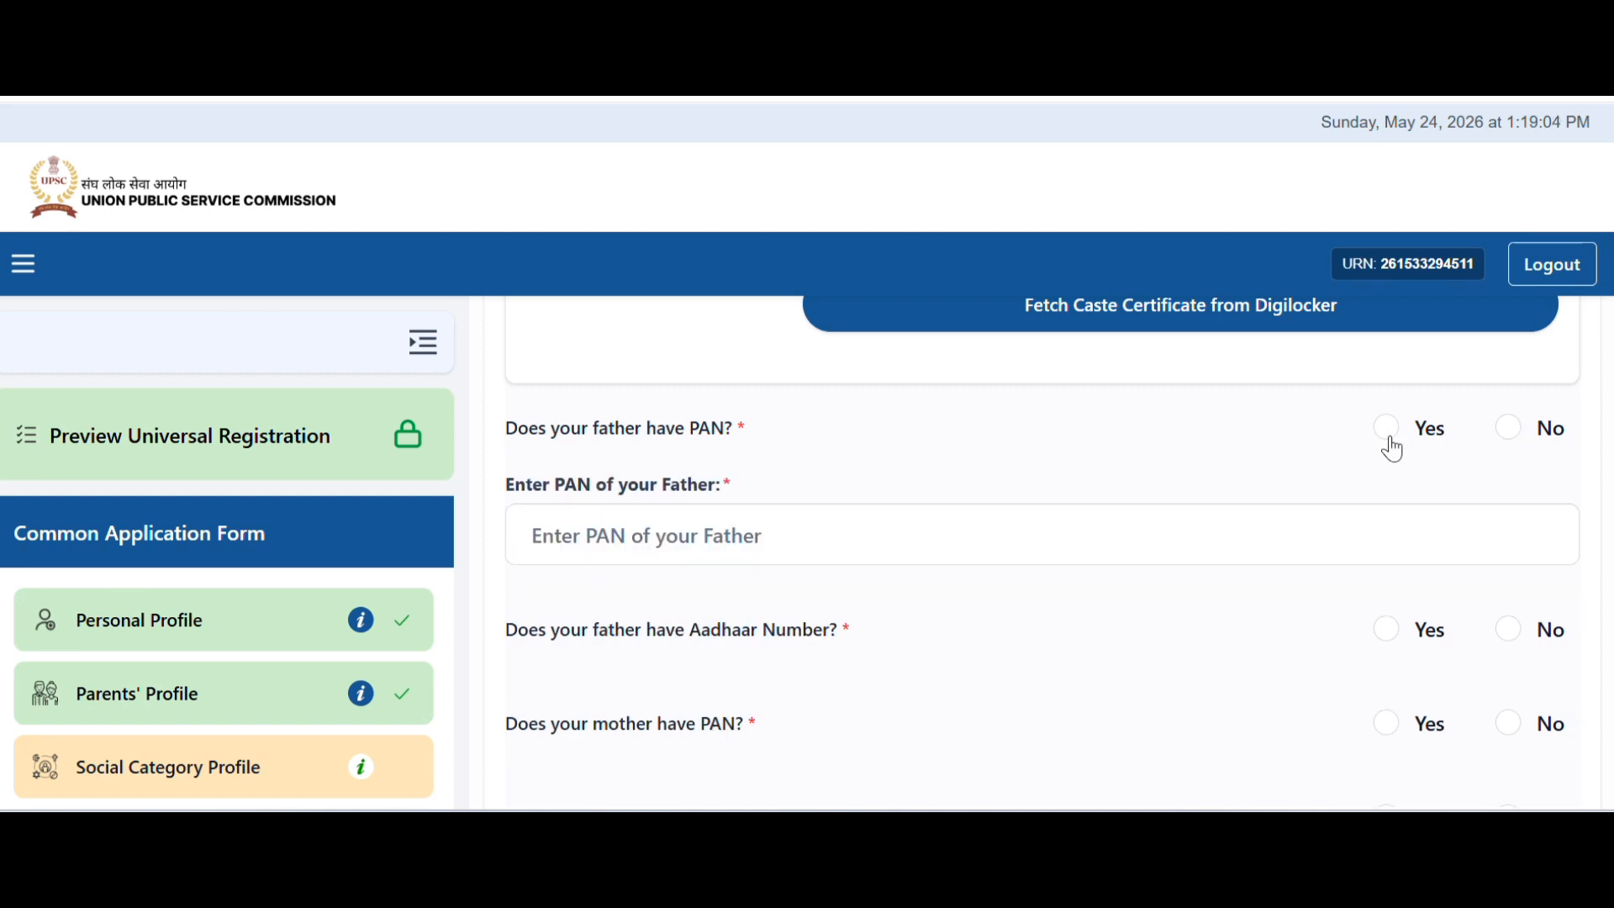
{"action": "left_click", "coordinate": [1510, 428]}
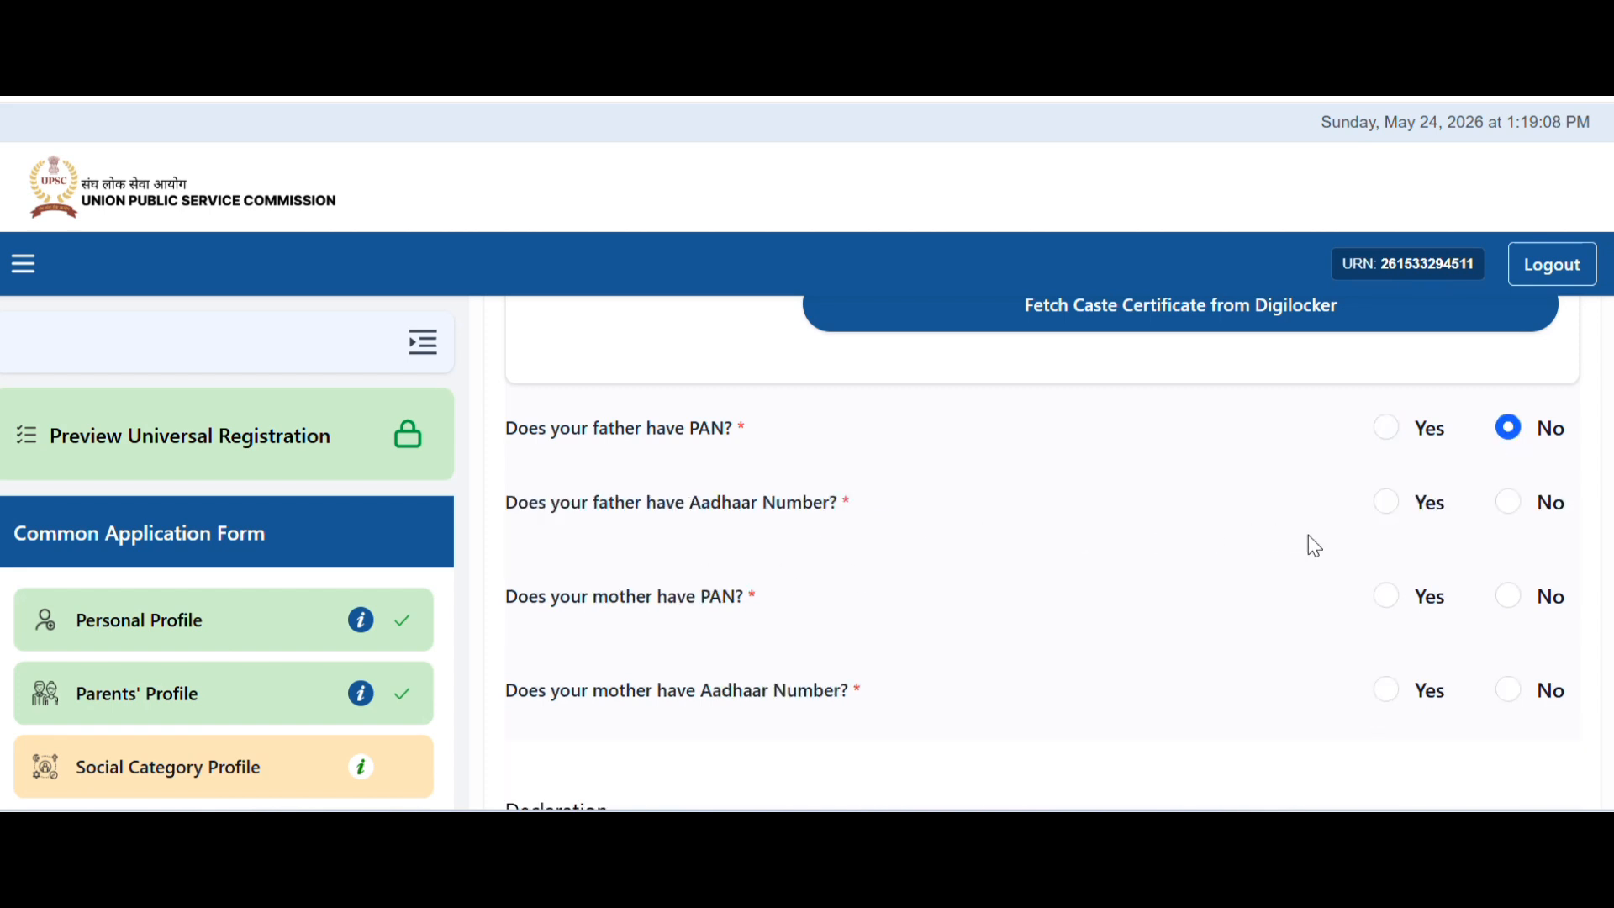
{"action": "left_click", "coordinate": [1388, 504]}
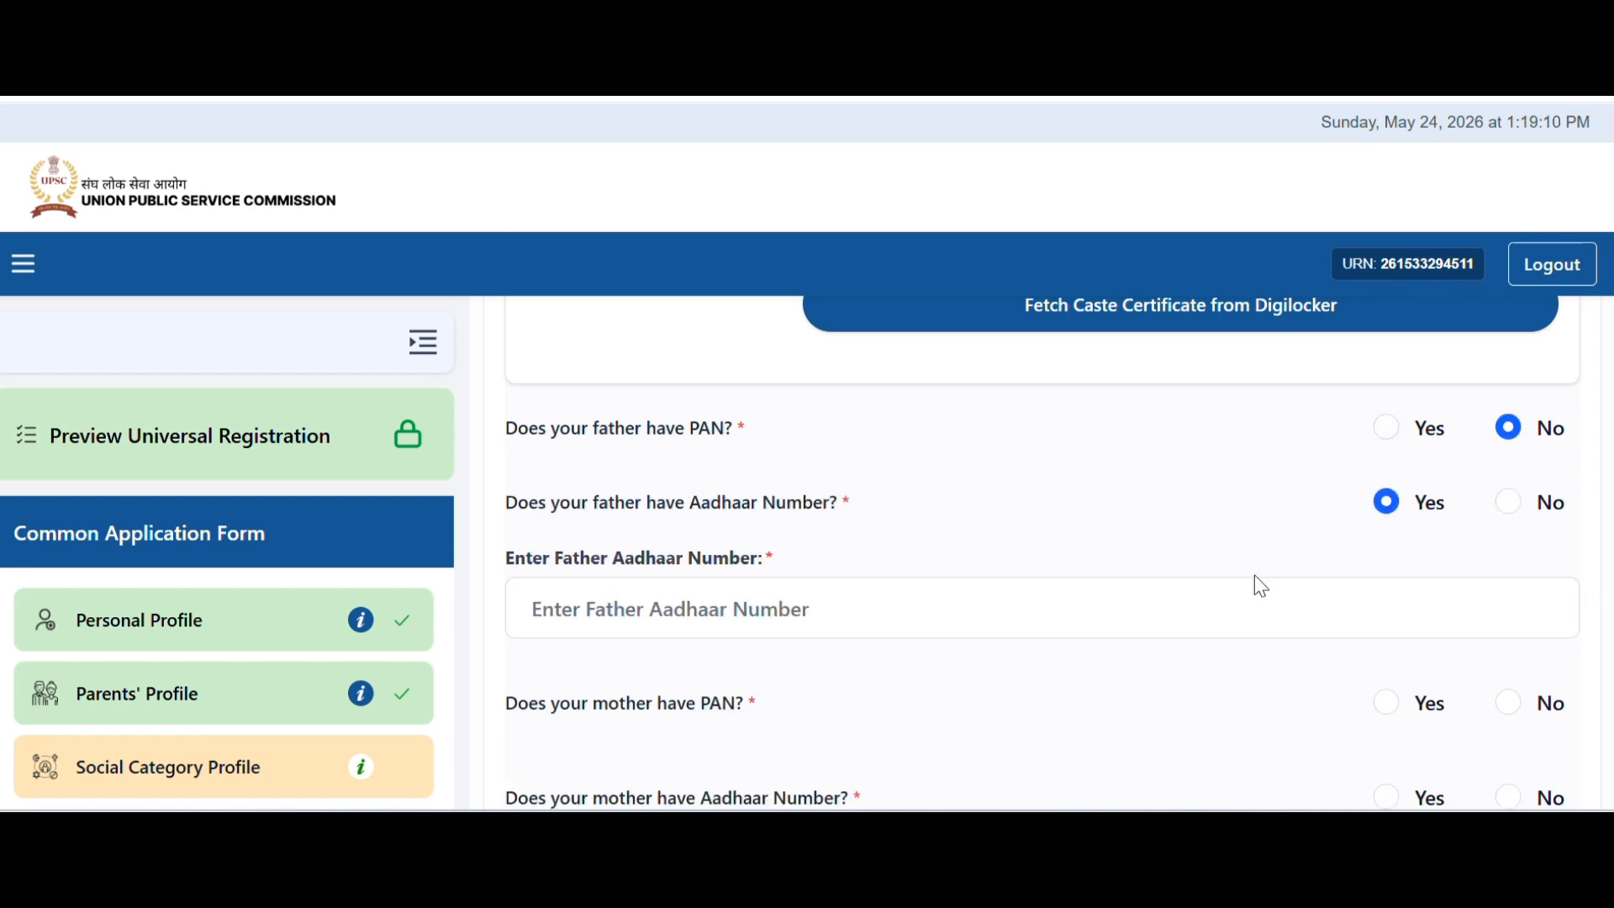
{"action": "left_click", "coordinate": [1391, 449]}
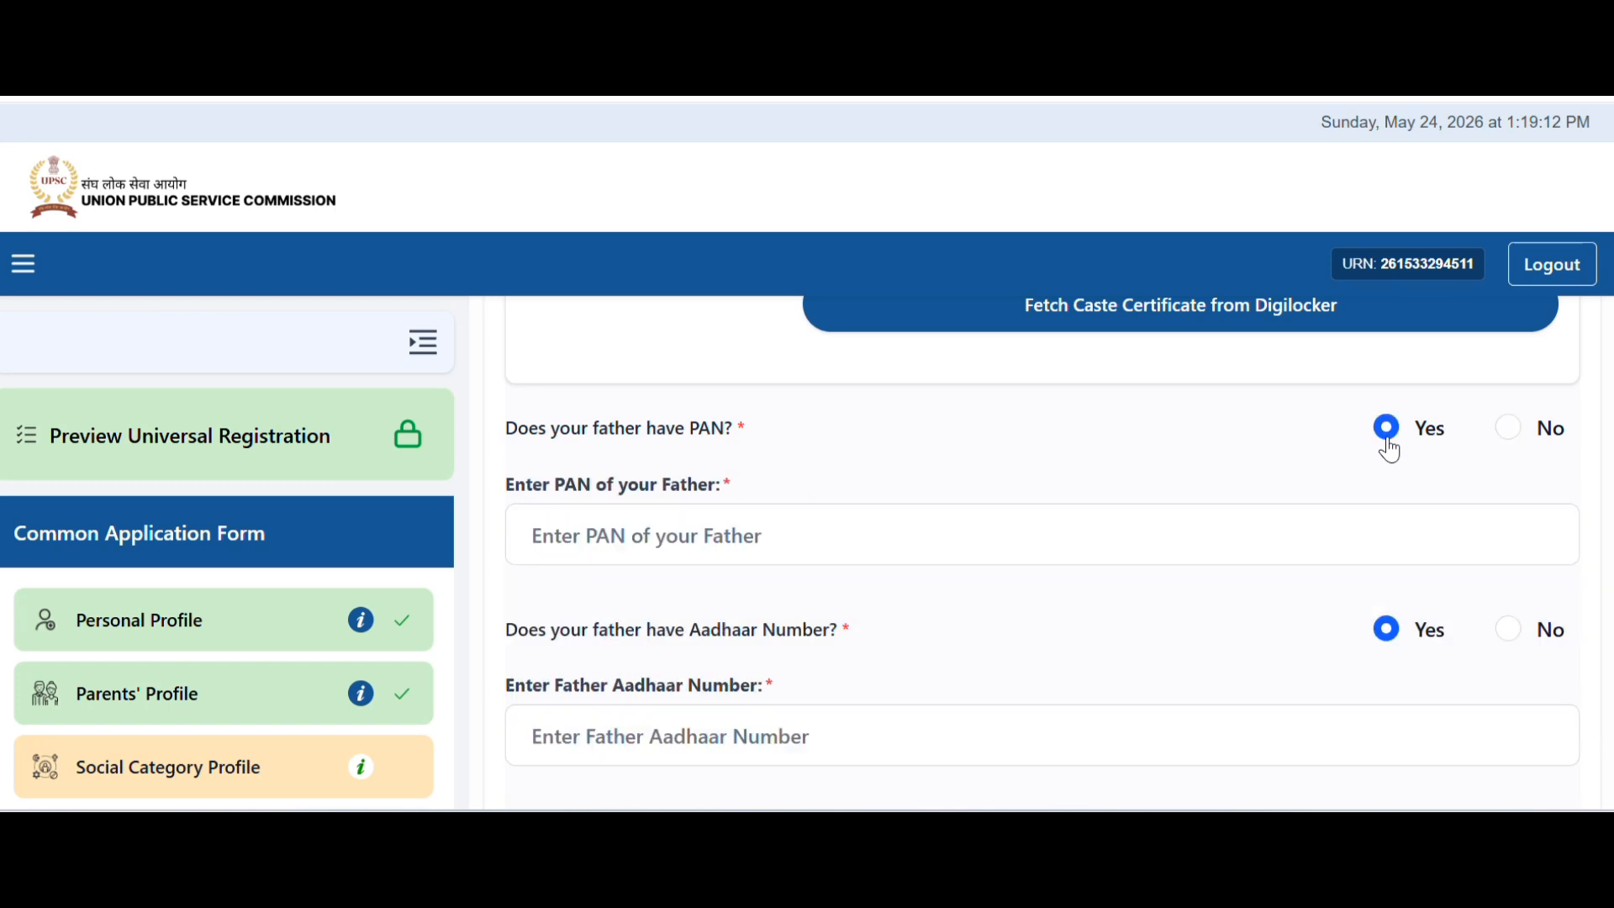
Answer Yes to the mother having a PAN and Yes to the mother having an Aadhaar number
{"action": "scroll", "coordinate": [1373, 593], "scroll_direction": "down", "scroll_amount": 2}
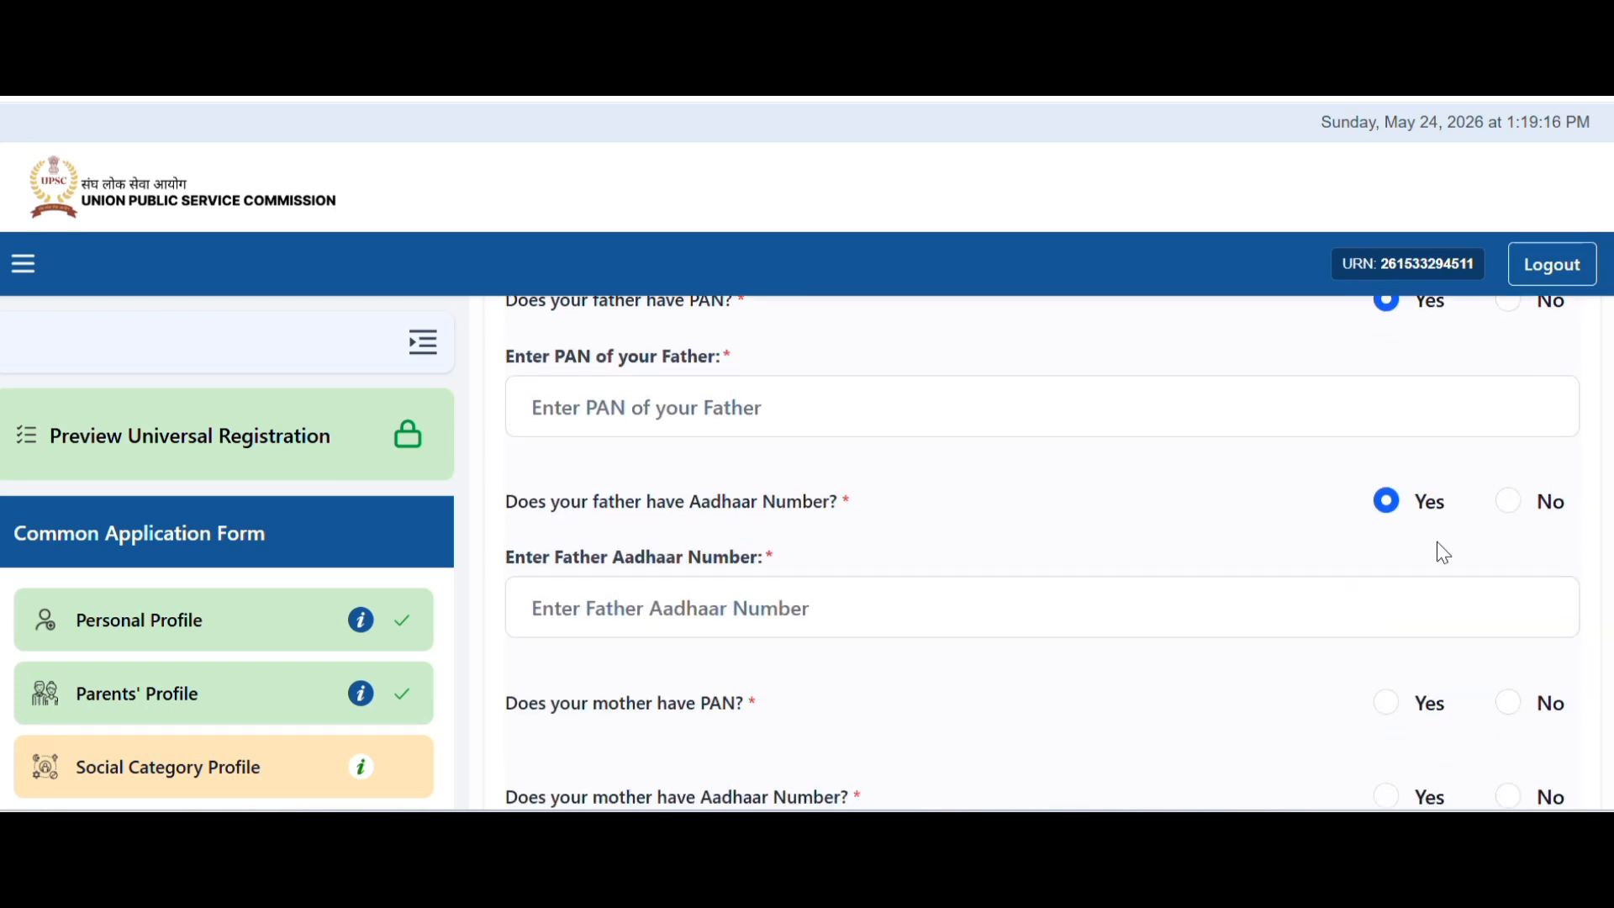
{"action": "scroll", "coordinate": [1093, 645], "scroll_direction": "down", "scroll_amount": 2}
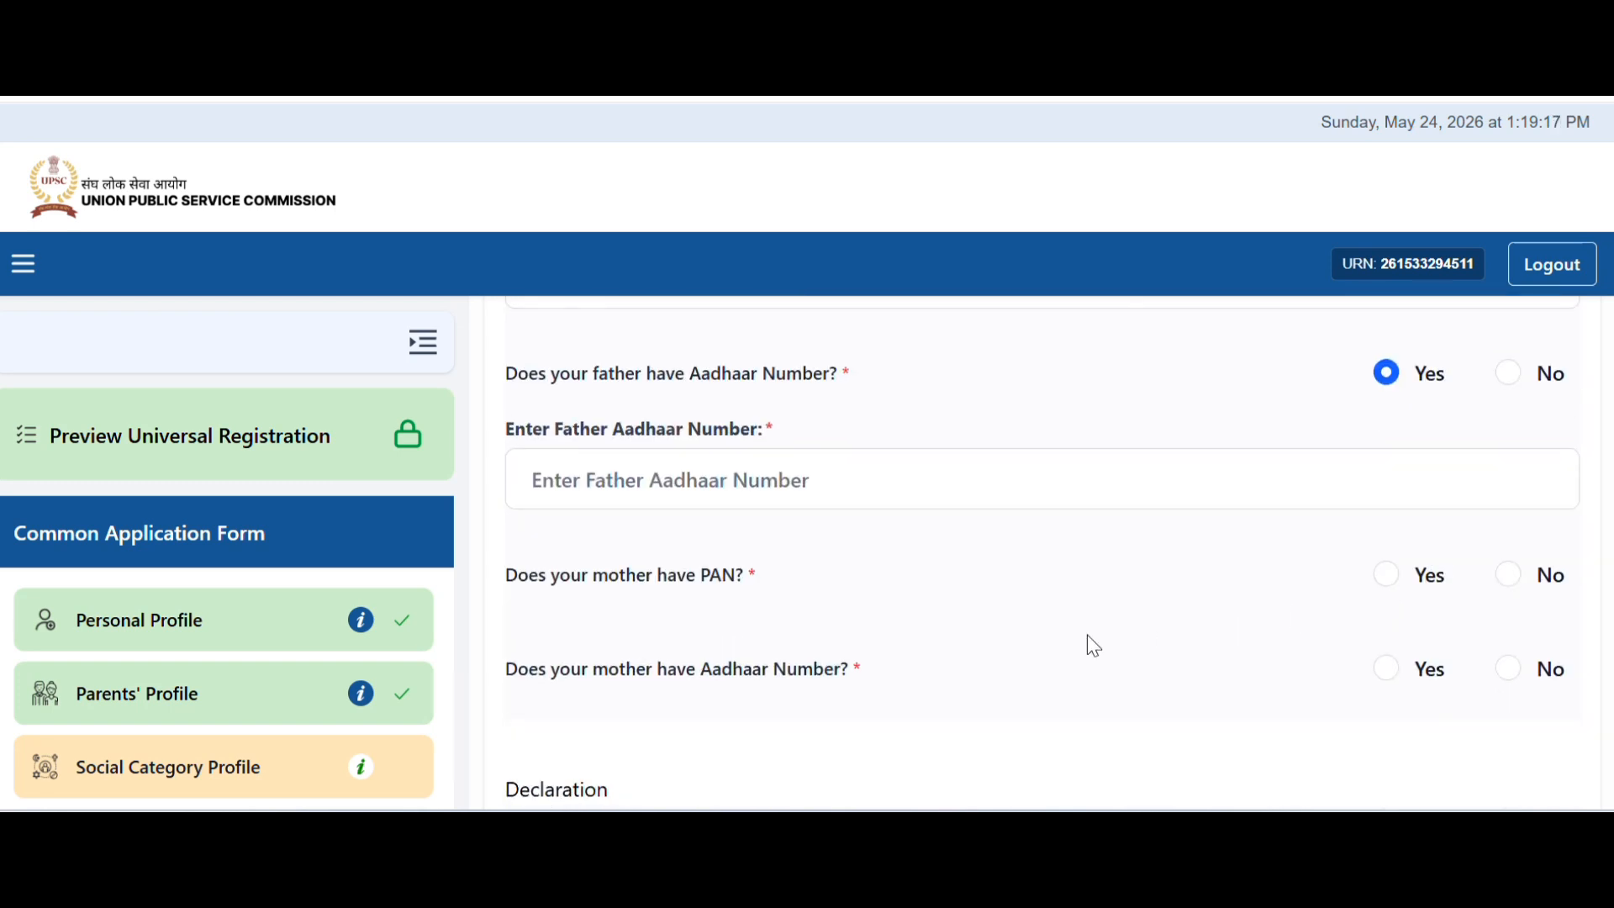
{"action": "left_click", "coordinate": [1383, 578]}
{"action": "scroll", "coordinate": [1420, 592], "scroll_direction": "down", "scroll_amount": 2}
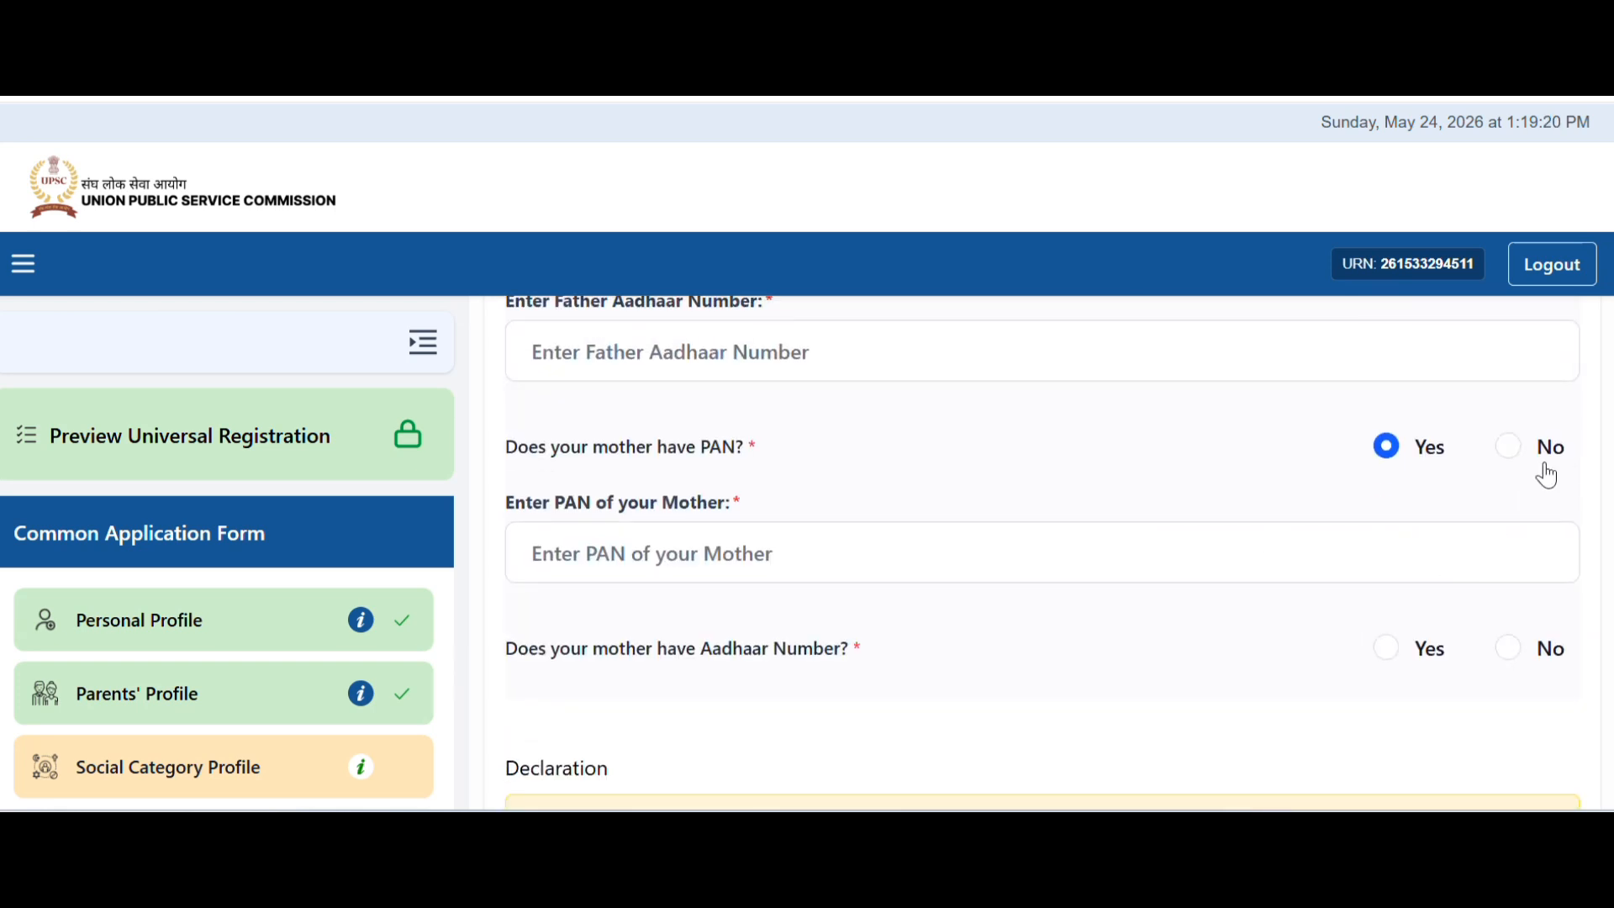
{"action": "left_click", "coordinate": [1512, 447]}
{"action": "left_click", "coordinate": [1387, 446]}
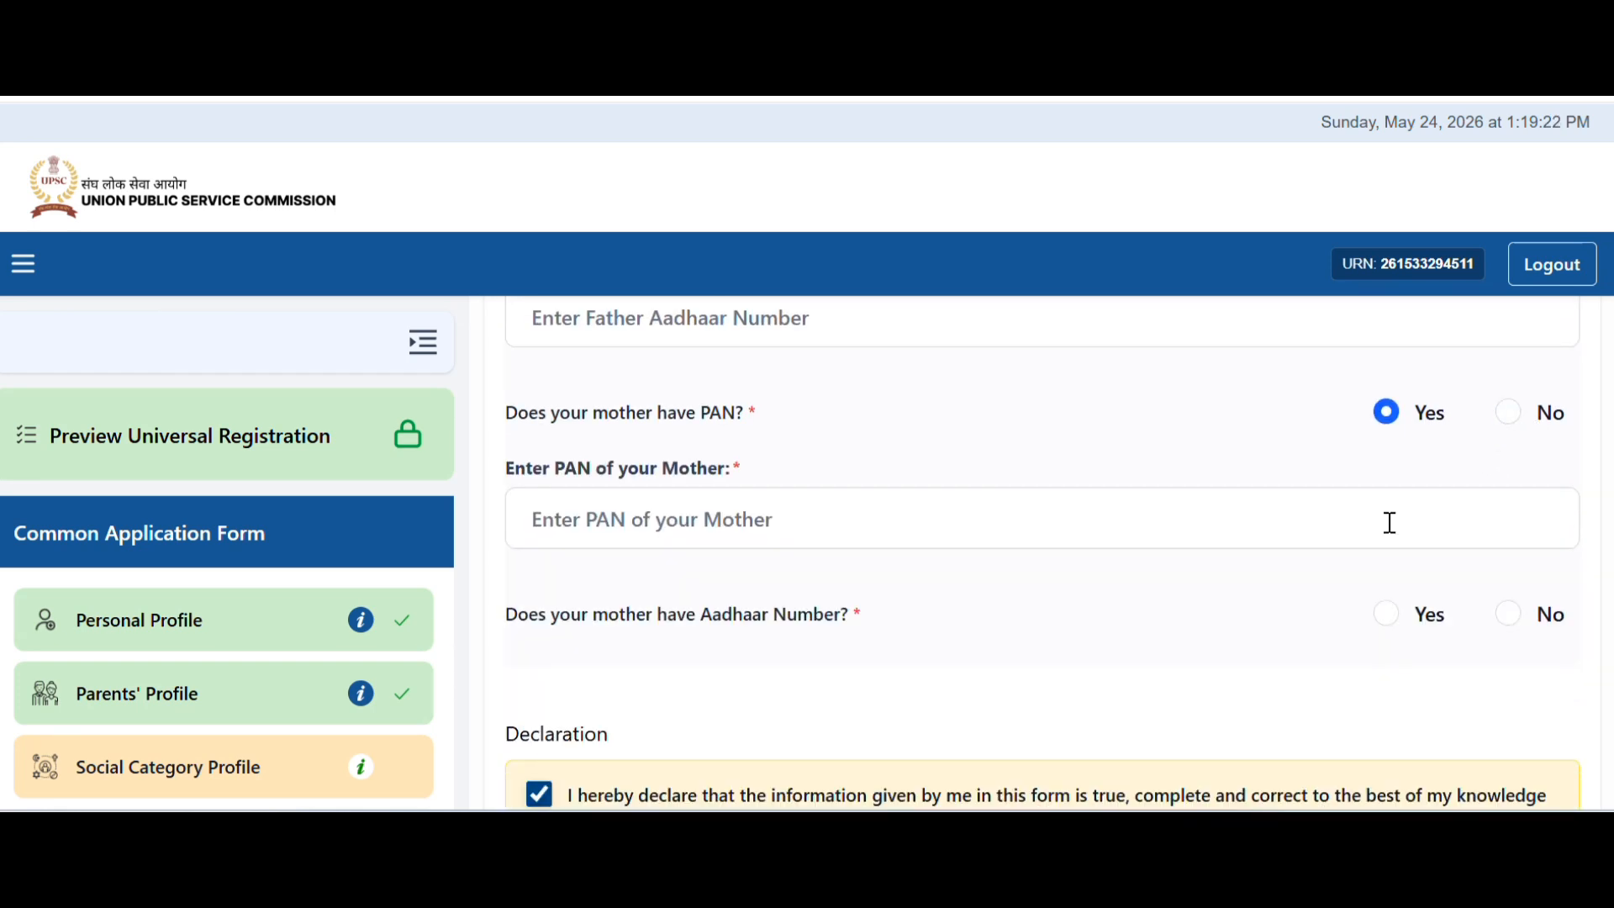
{"action": "scroll", "coordinate": [1387, 522], "scroll_direction": "down", "scroll_amount": 3}
{"action": "left_click", "coordinate": [1412, 402]}
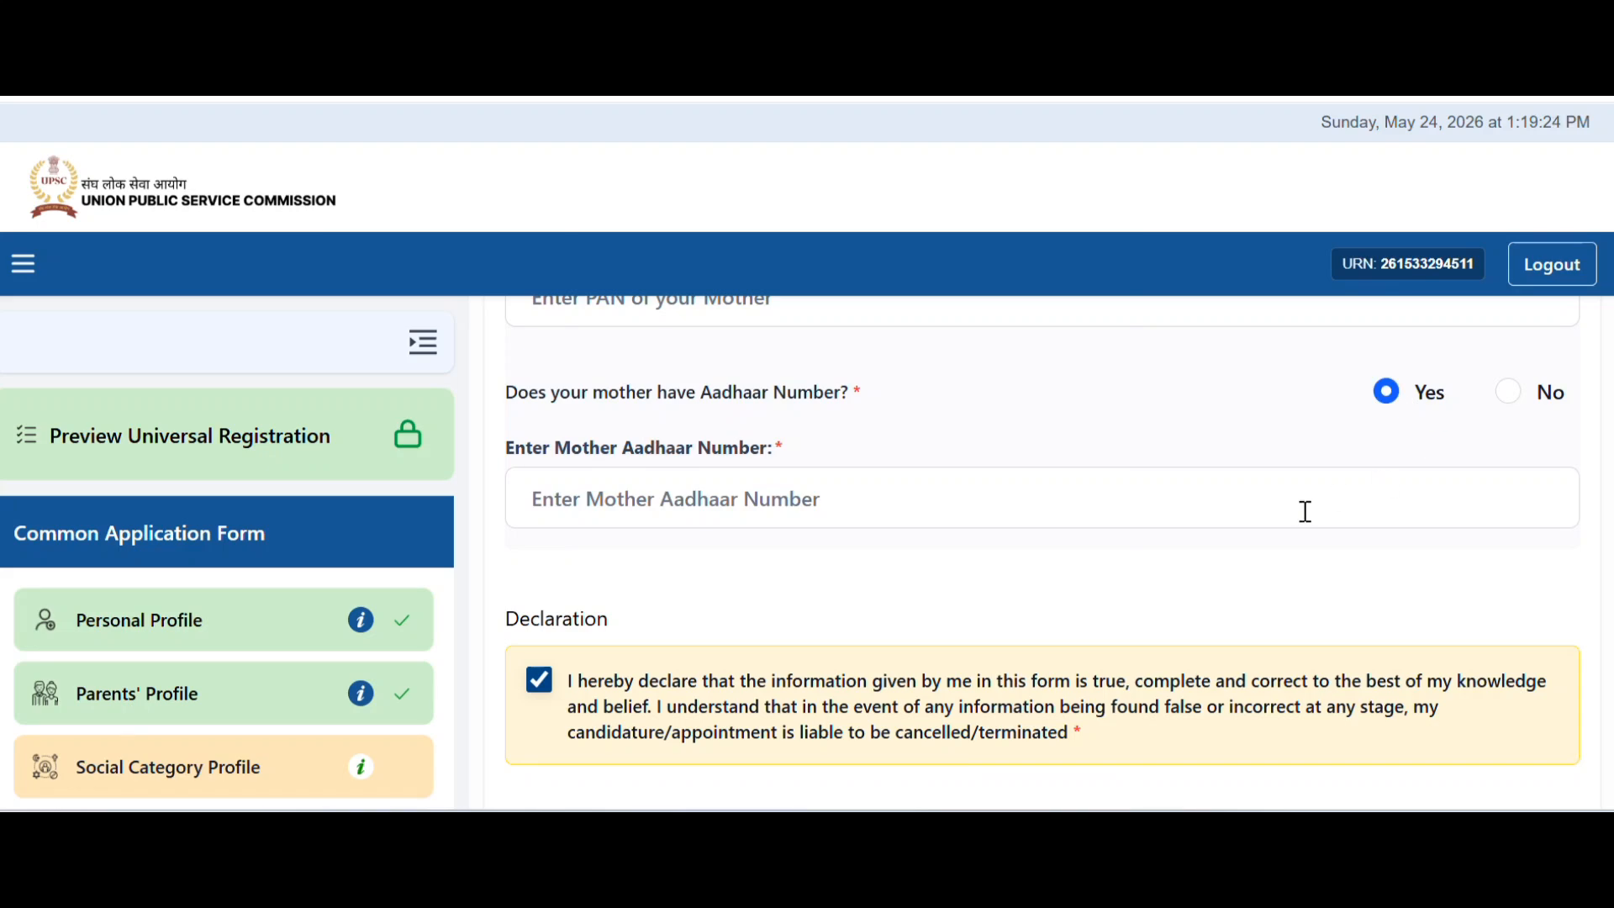
Submit the Social Category Profile with the community reviewed as Unreserved, and proceed to the Disability Profile
{"action": "scroll", "coordinate": [1304, 508], "scroll_direction": "down", "scroll_amount": 2}
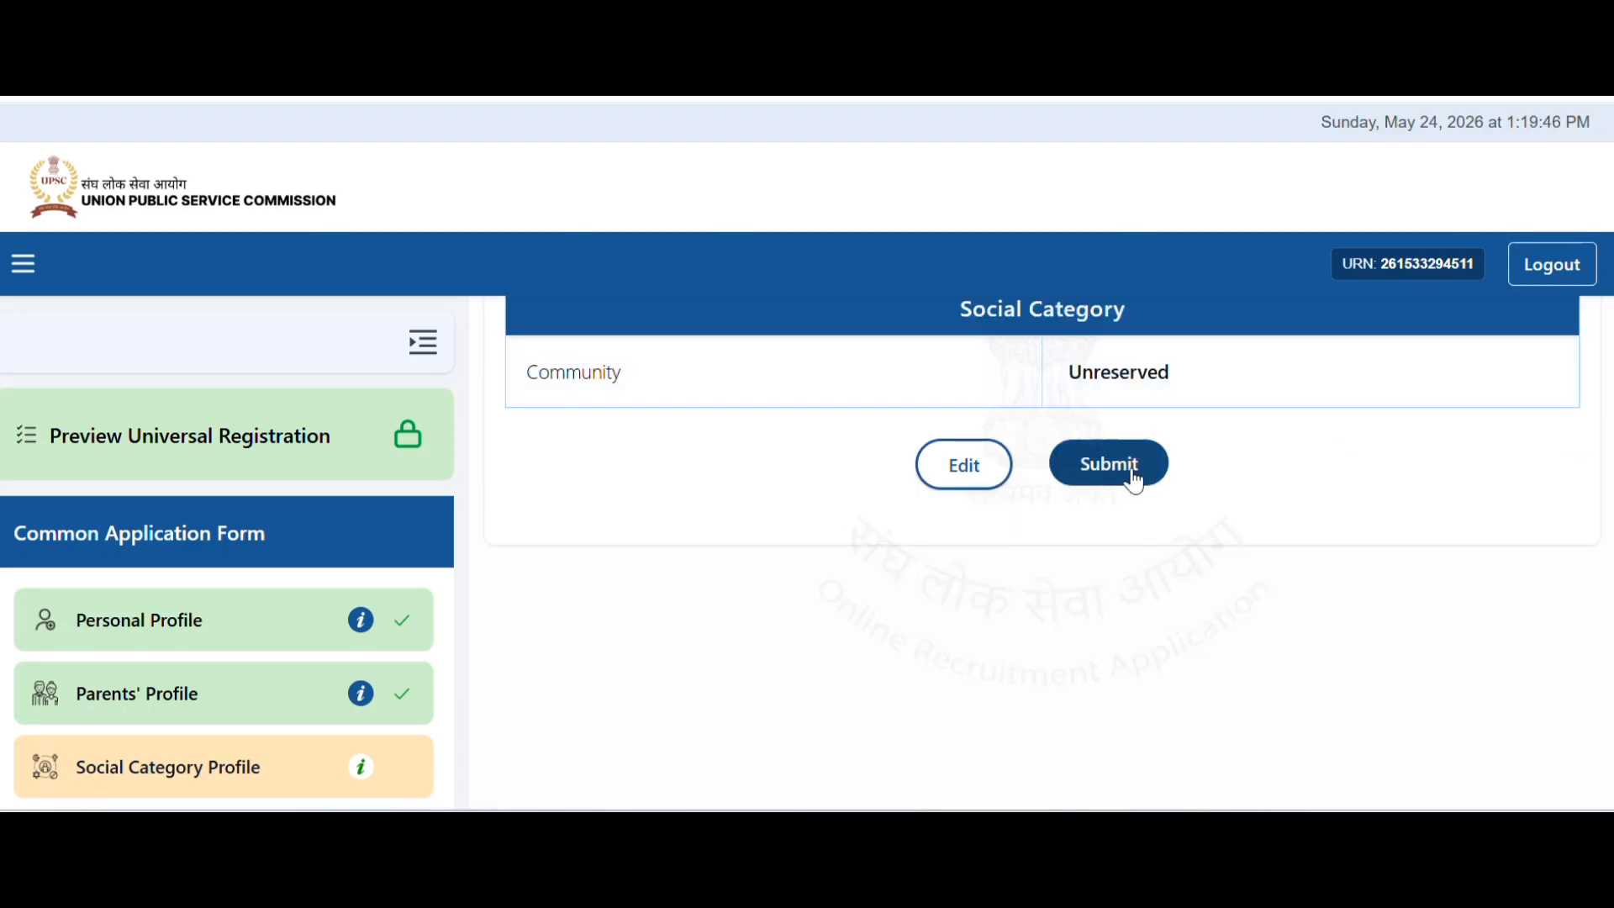
{"action": "left_click", "coordinate": [1127, 469]}
{"action": "left_click", "coordinate": [754, 654]}
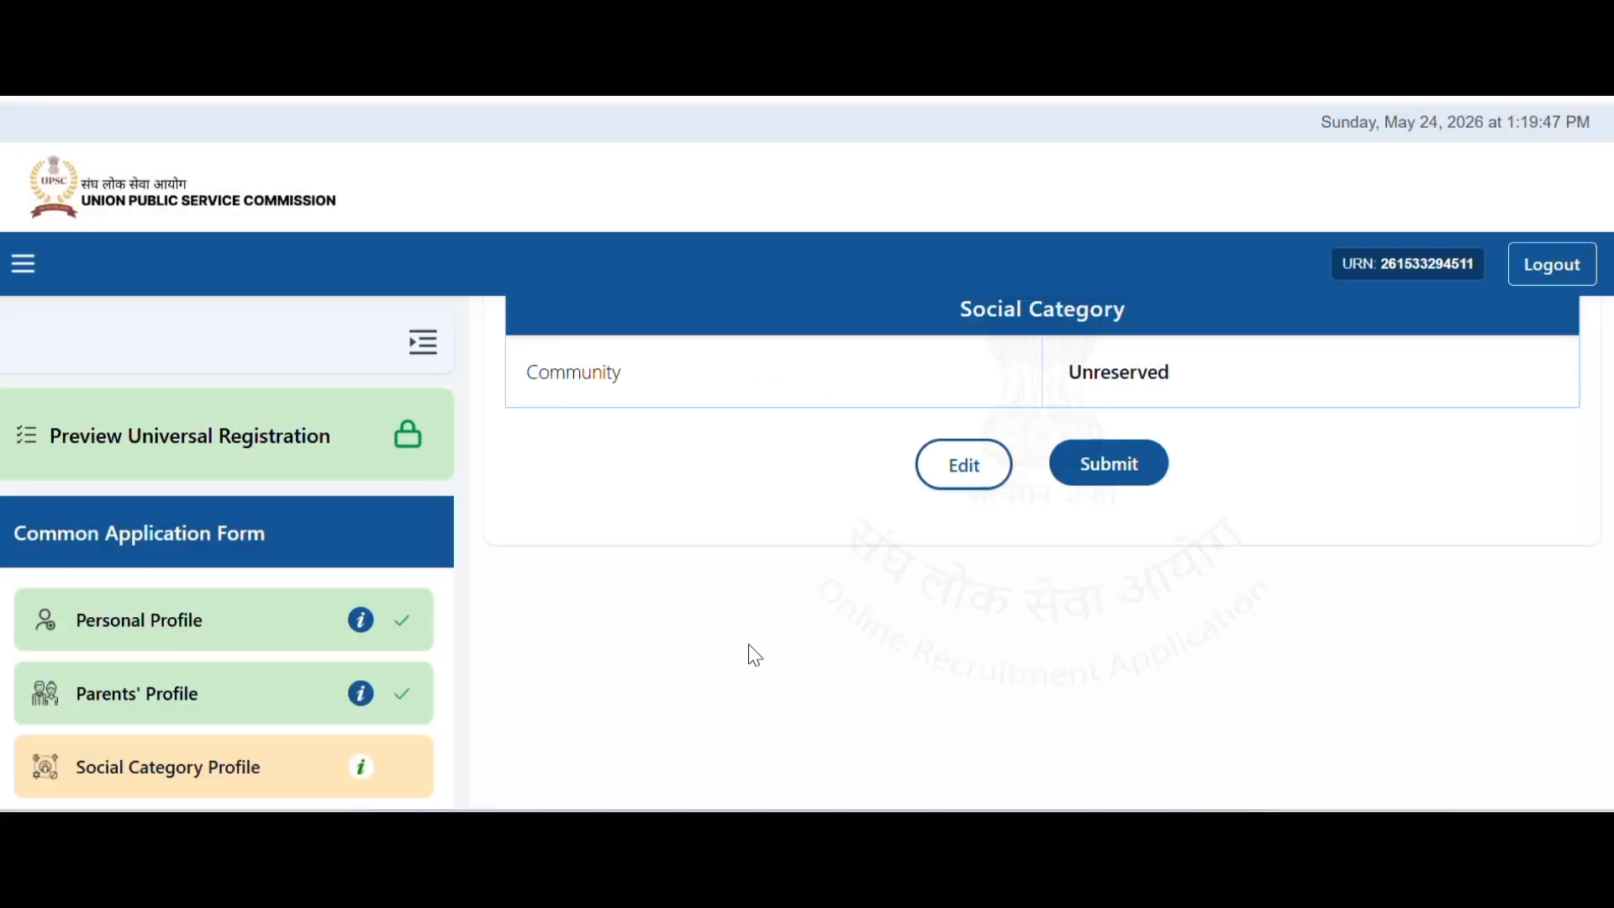
{"action": "left_click", "coordinate": [805, 648]}
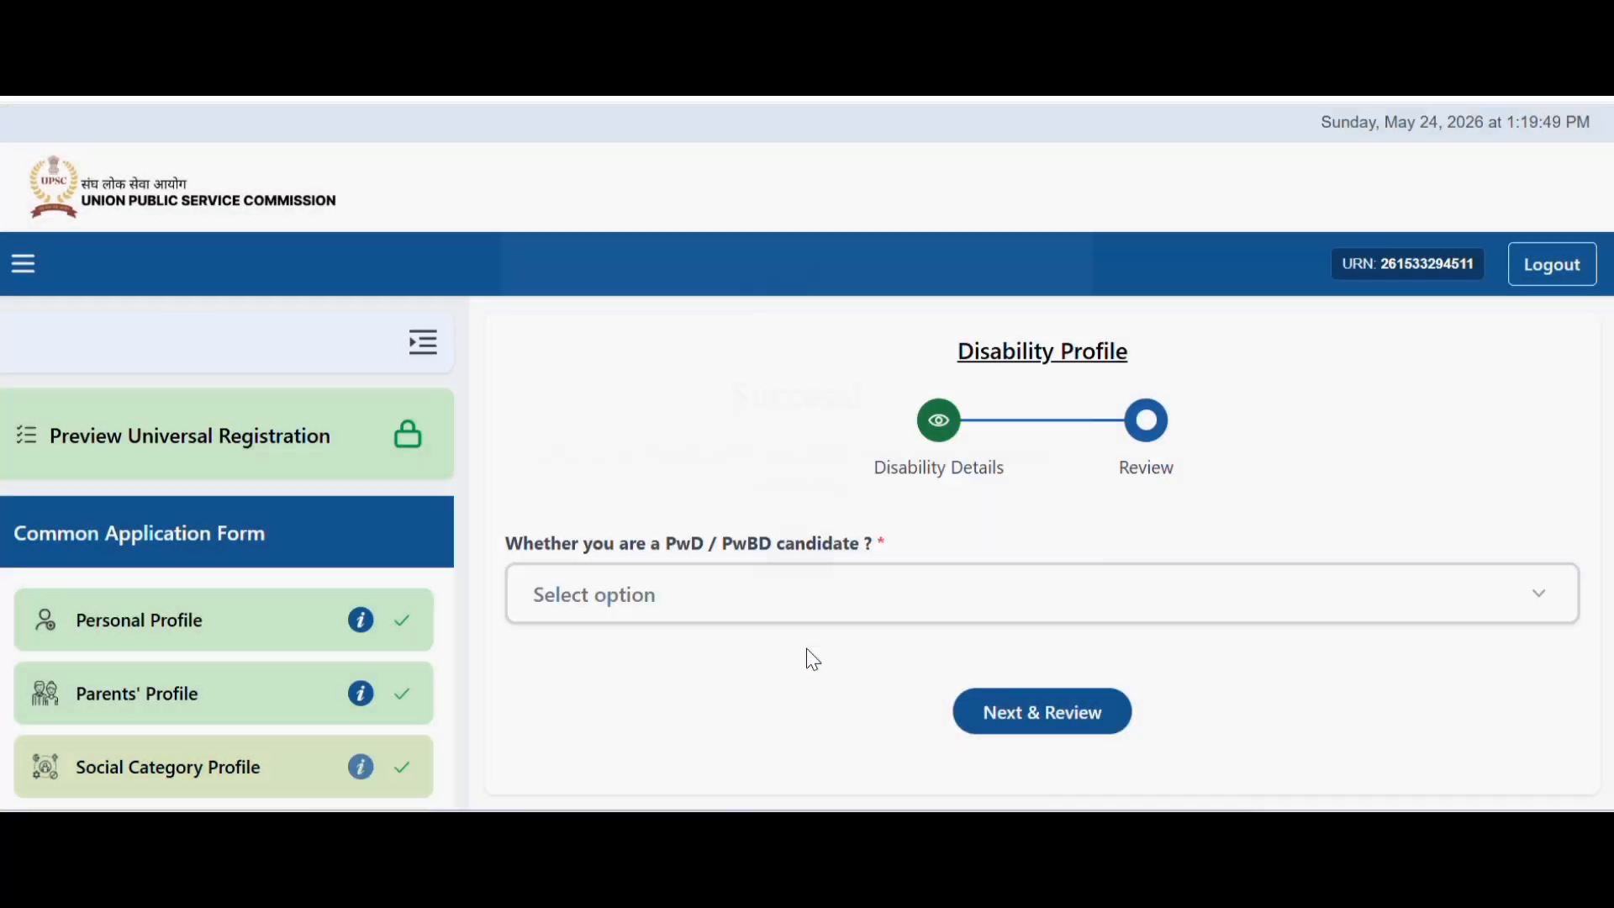
Answer No to being a PwD/PwBD candidate and No to having been recommended as one in a past UPSC examination
{"action": "left_click", "coordinate": [960, 597]}
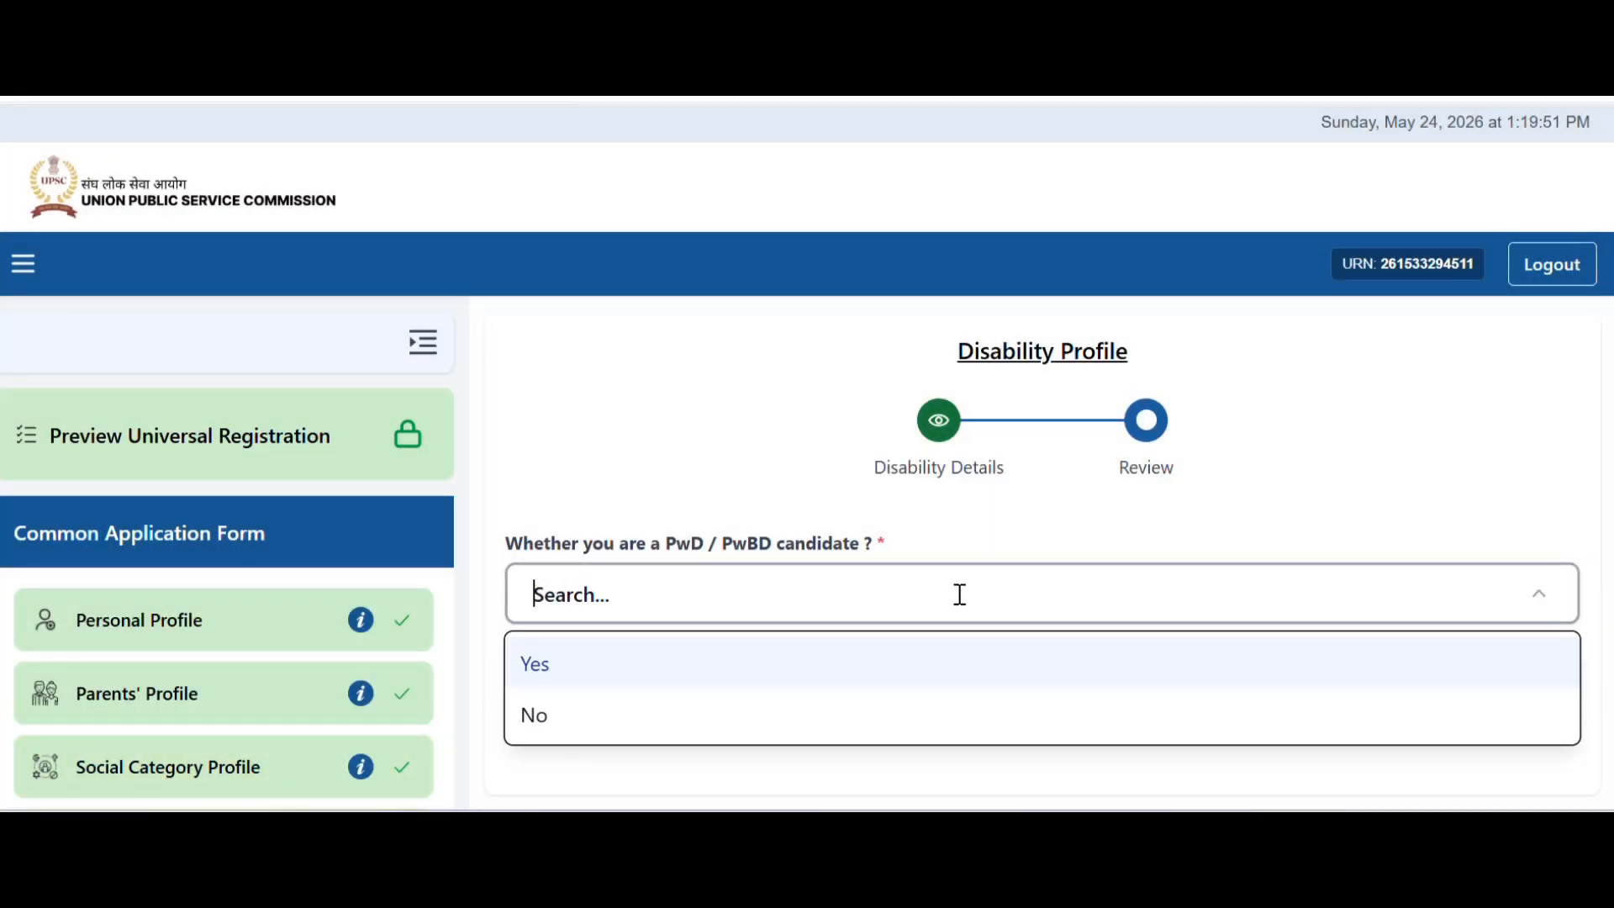
{"action": "left_click", "coordinate": [607, 716]}
{"action": "scroll", "coordinate": [900, 555], "scroll_direction": "down", "scroll_amount": 3}
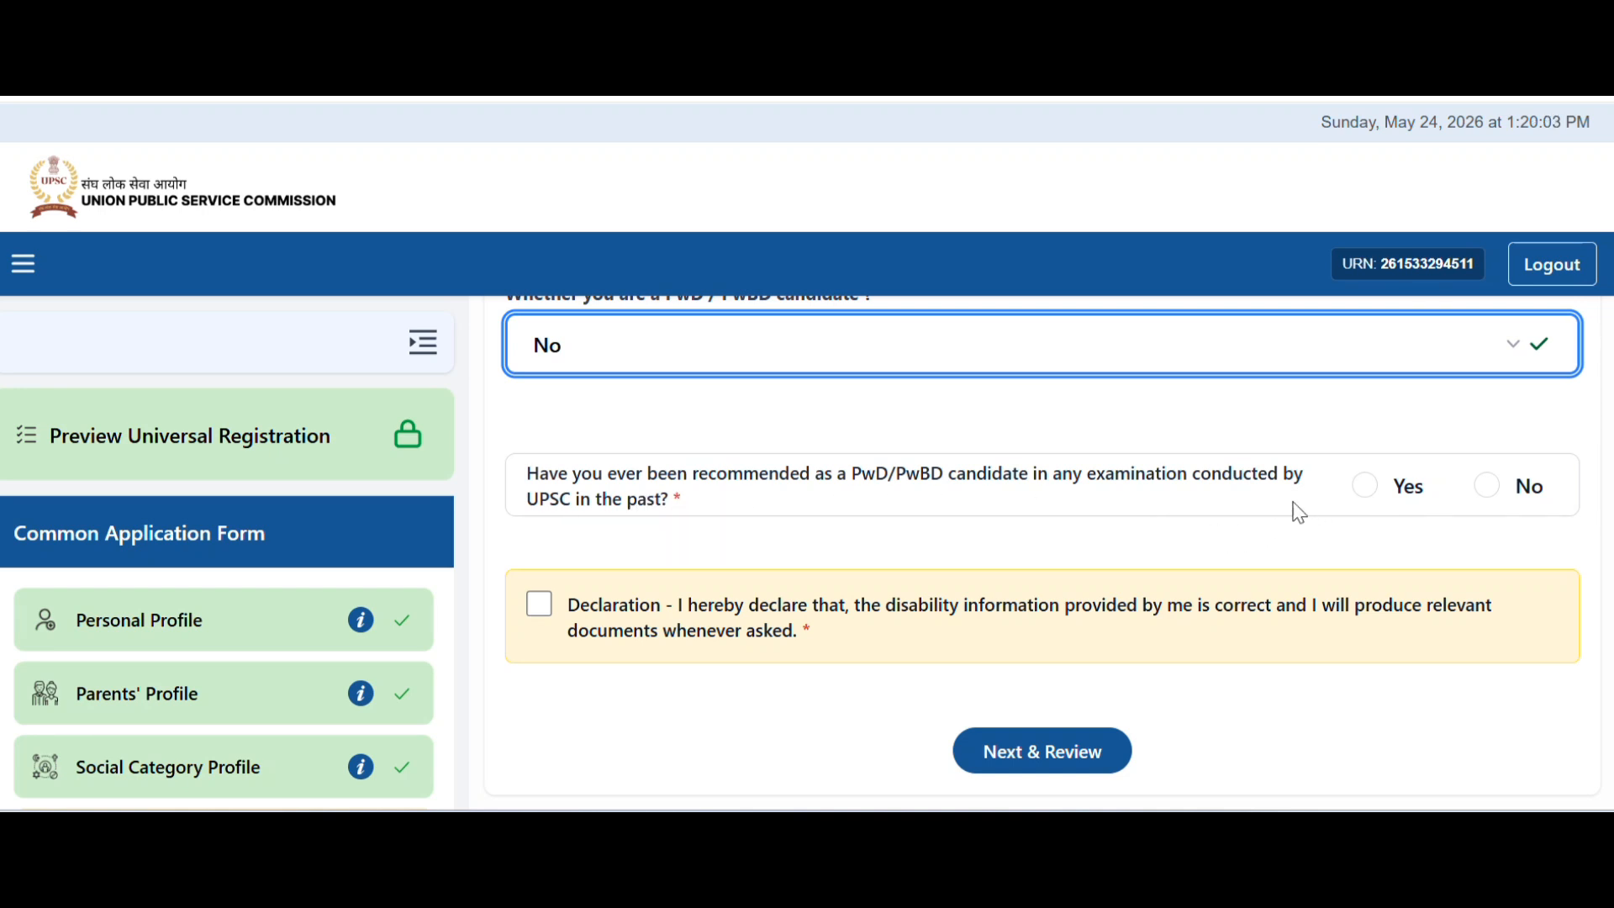
{"action": "left_click", "coordinate": [1490, 488]}
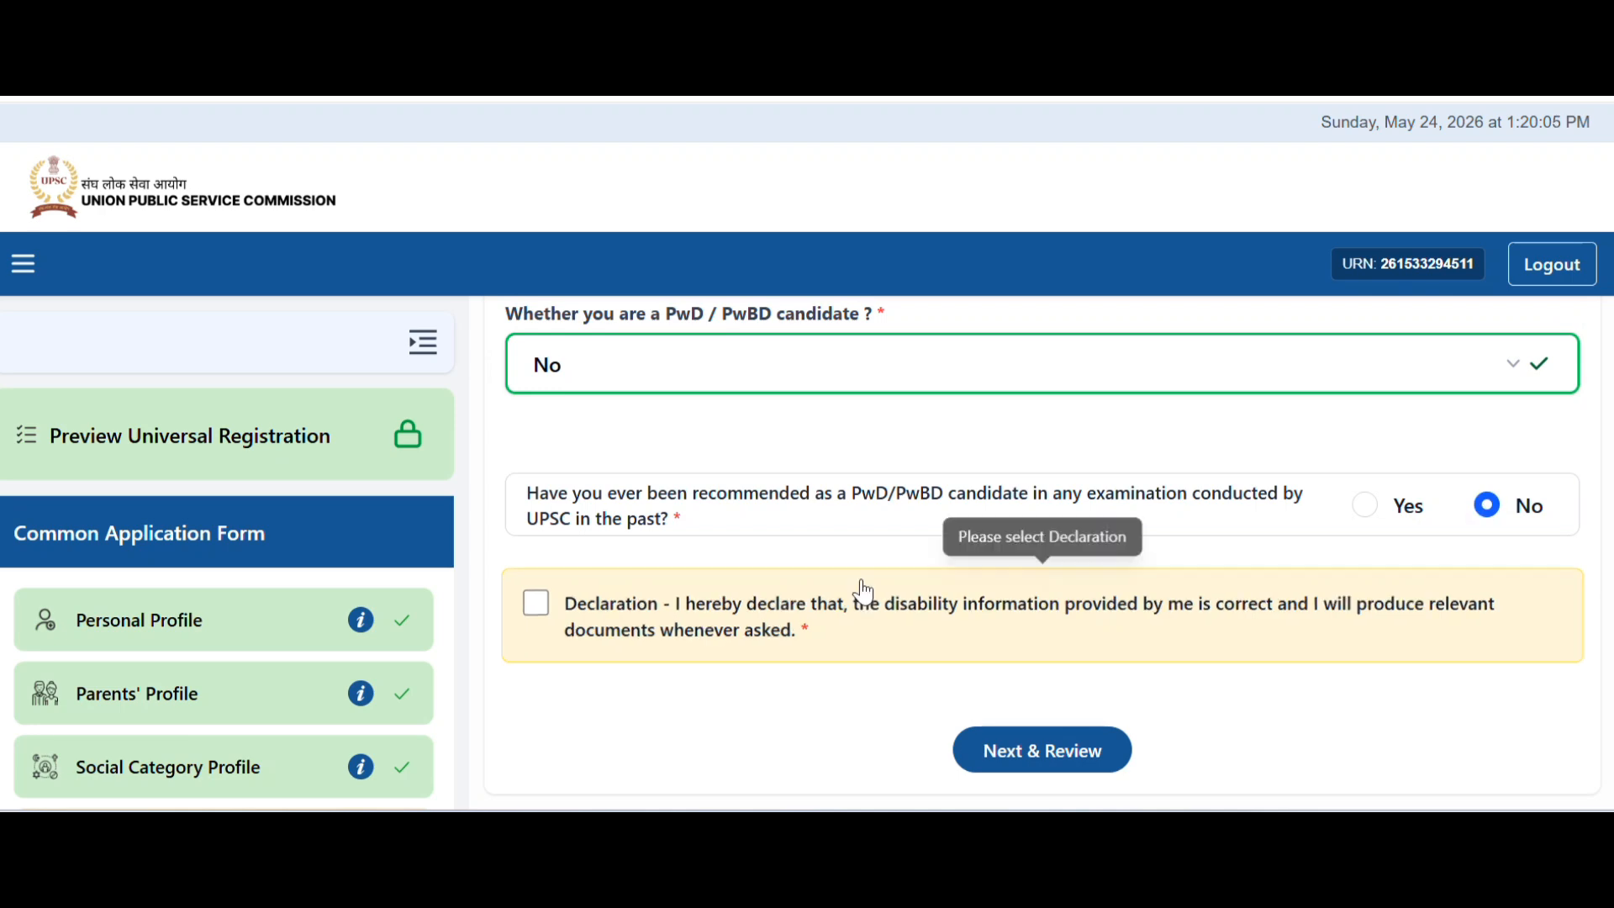
Accept the disability declaration, then review and submit the Disability Profile, proceeding to the Address Profile
{"action": "left_click", "coordinate": [553, 619]}
{"action": "left_click", "coordinate": [1049, 769]}
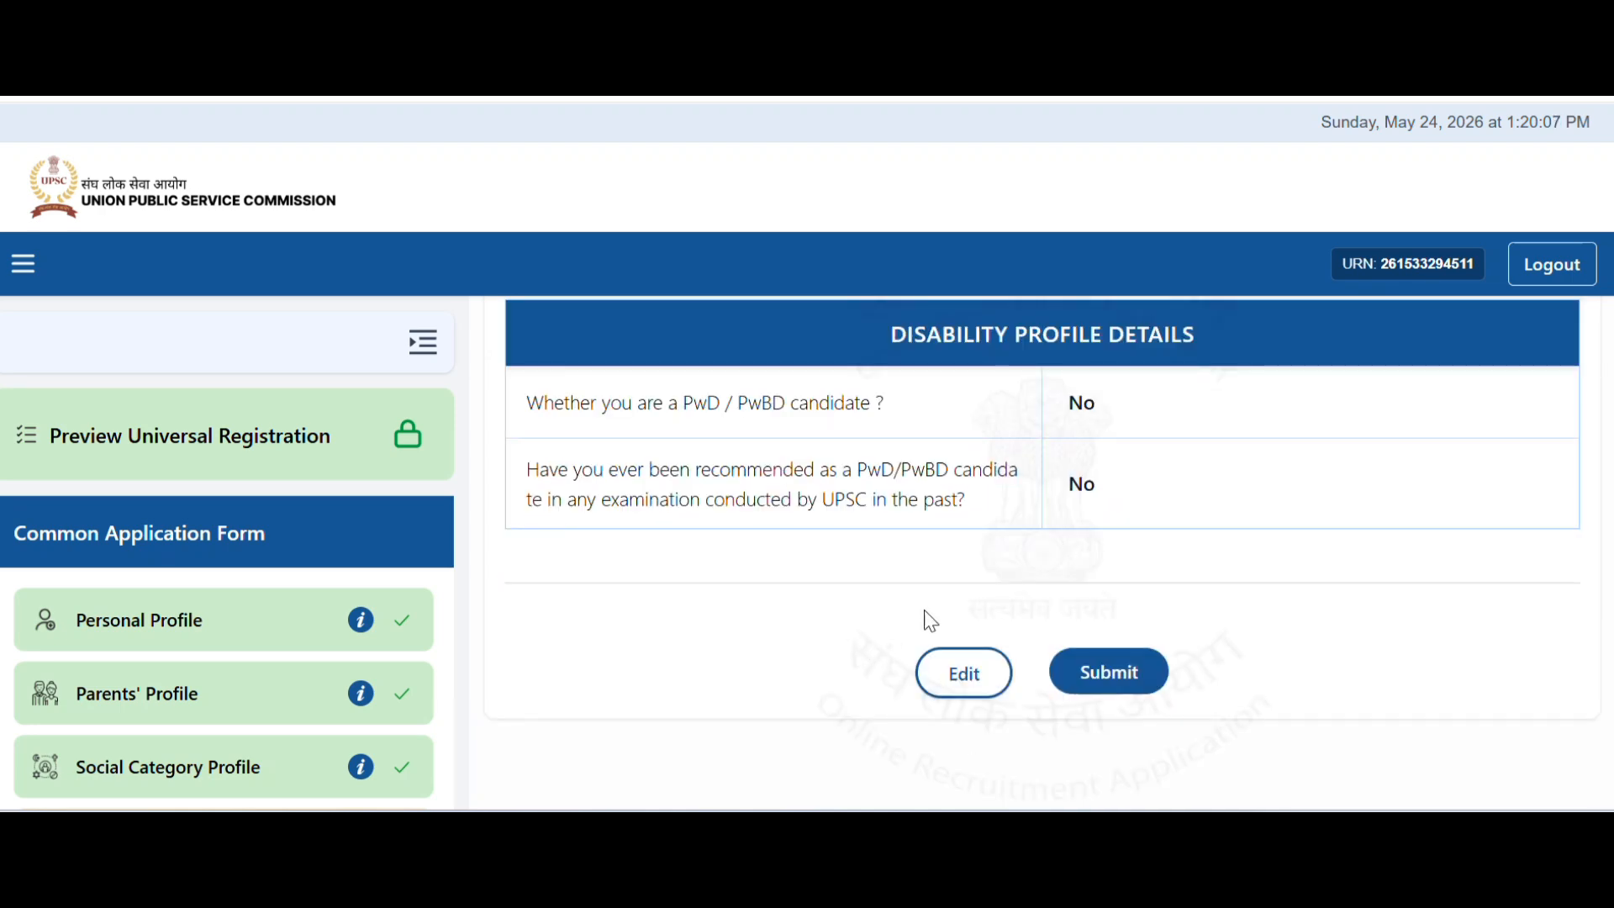
{"action": "left_click", "coordinate": [1121, 675]}
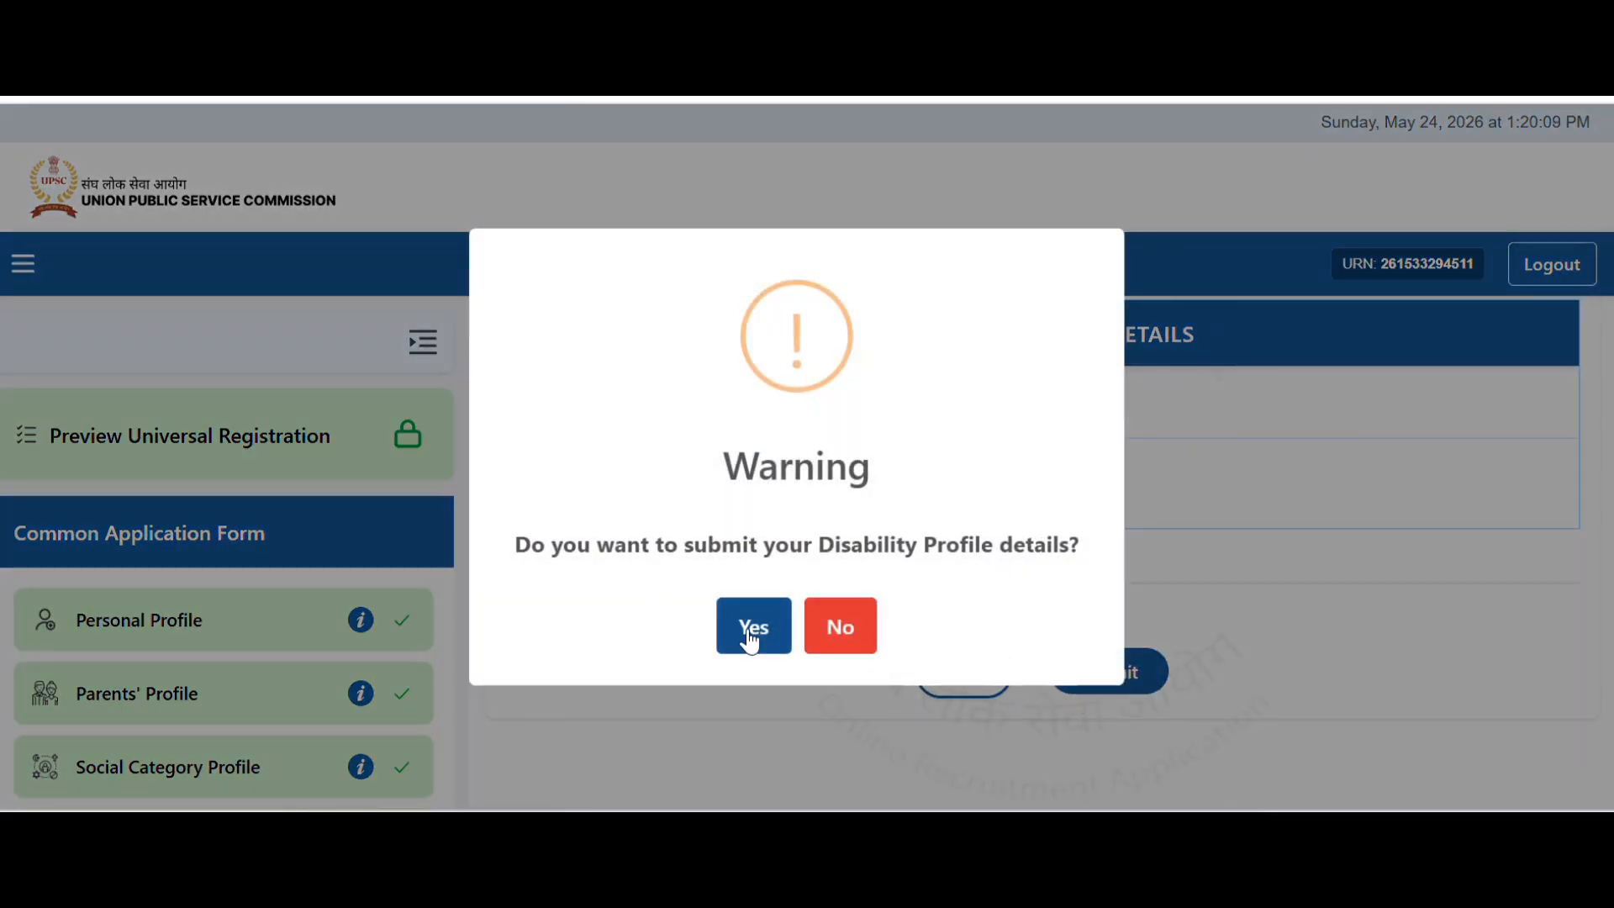
{"action": "left_click", "coordinate": [745, 628]}
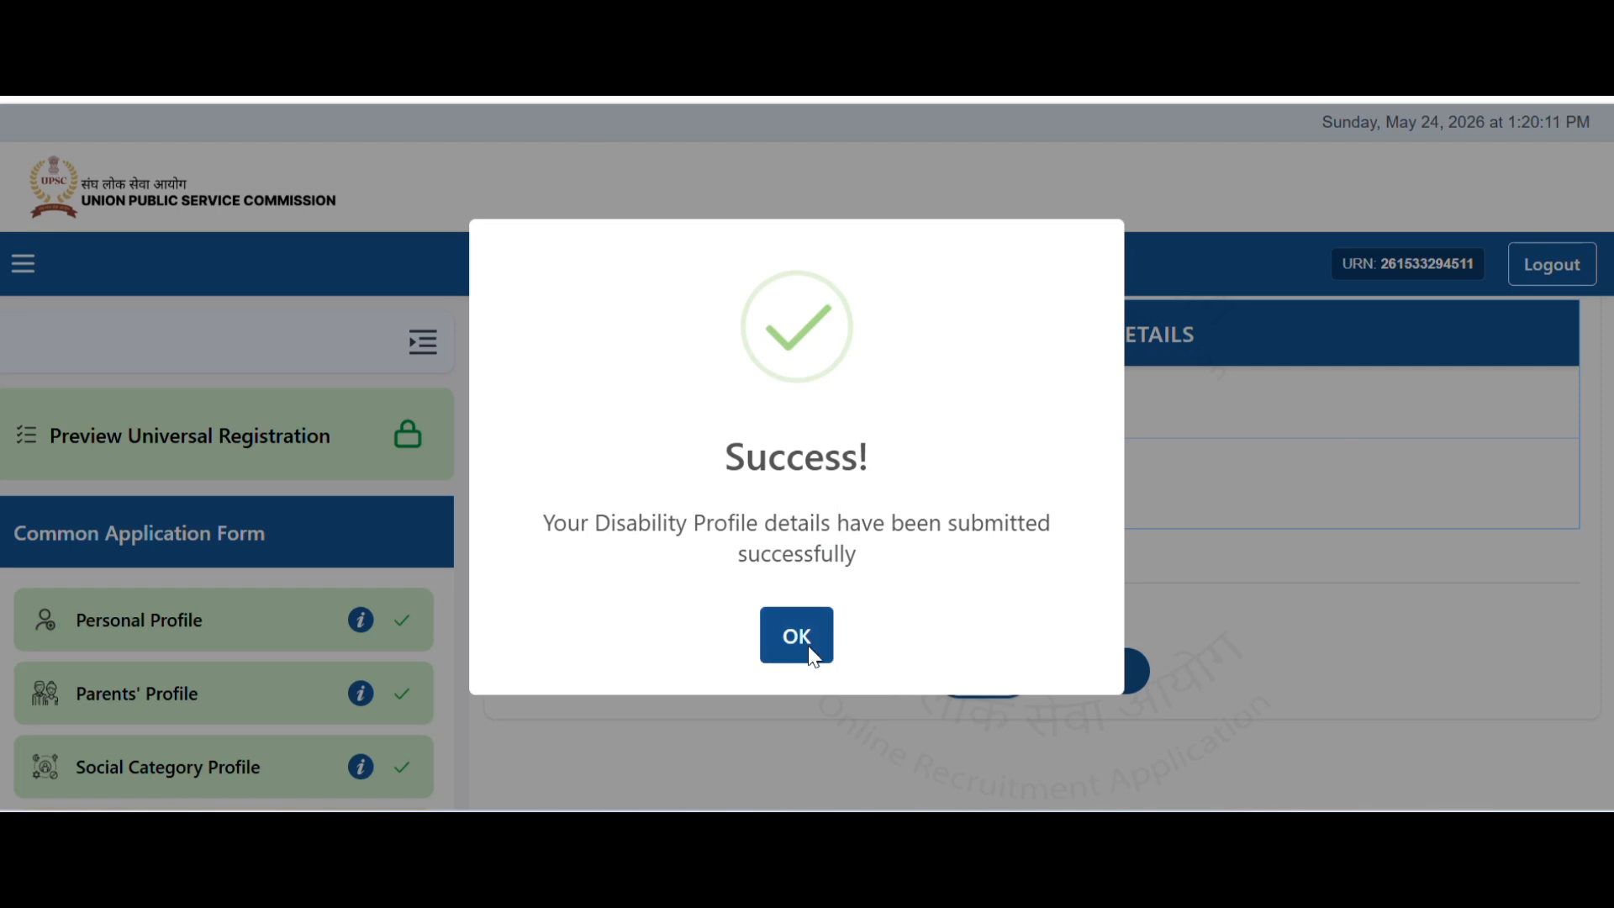
{"action": "left_click", "coordinate": [814, 652]}
Choose the applicant's state and district in the correspondence address details
{"action": "scroll", "coordinate": [1060, 551], "scroll_direction": "down", "scroll_amount": 3}
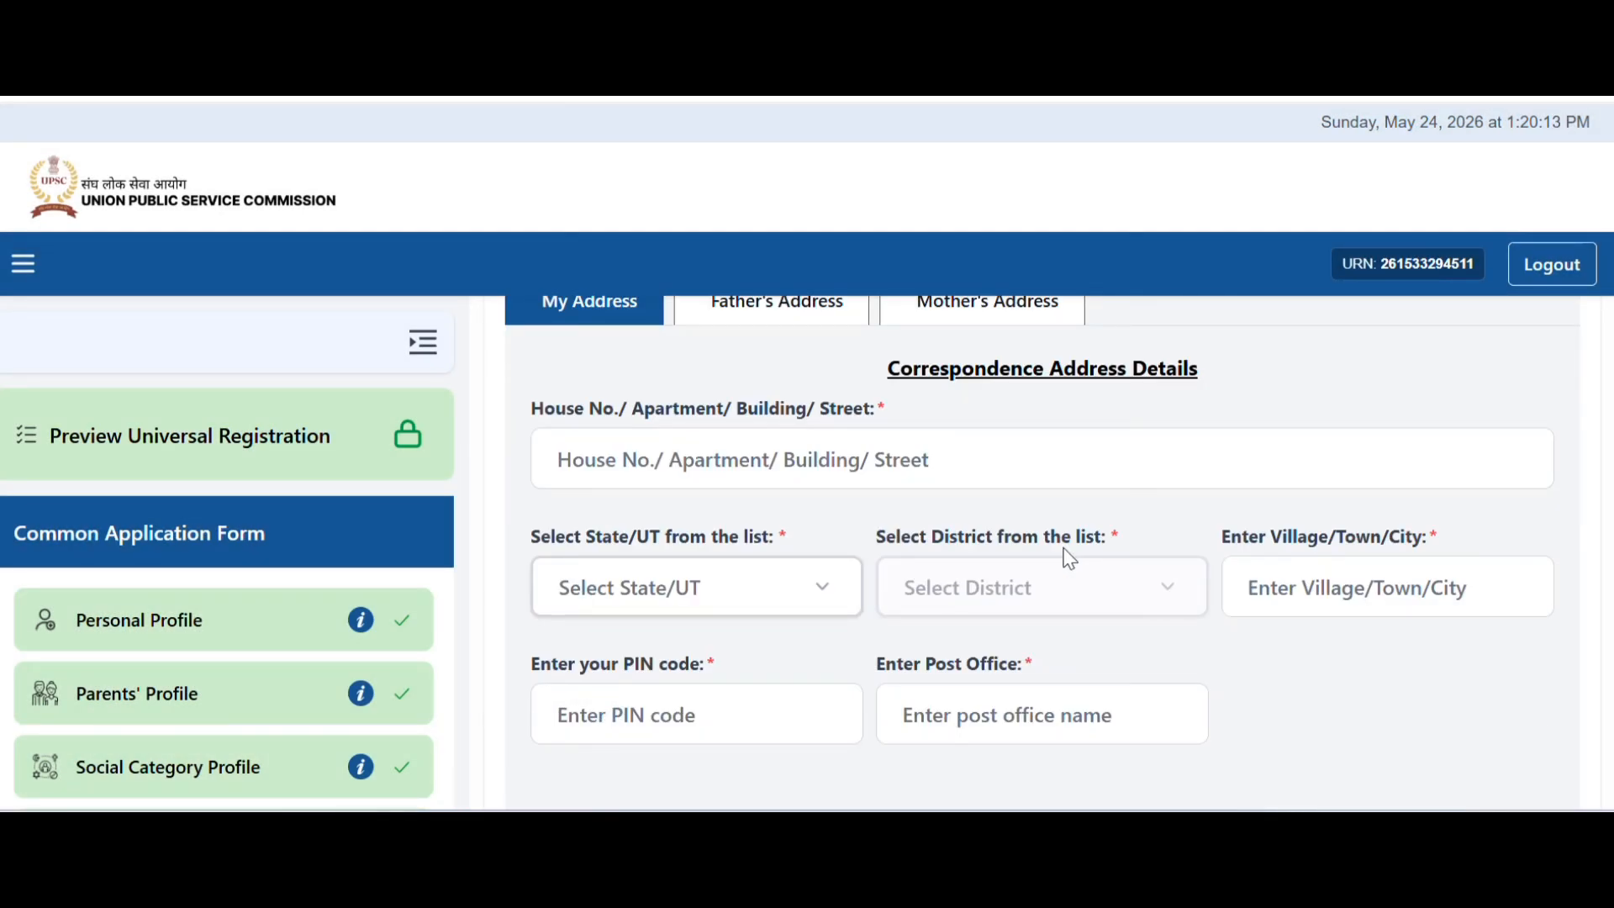
{"action": "scroll", "coordinate": [1069, 558], "scroll_direction": "up", "scroll_amount": 2}
{"action": "scroll", "coordinate": [1072, 561], "scroll_direction": "down", "scroll_amount": 2}
{"action": "left_click", "coordinate": [885, 467]}
{"action": "left_click", "coordinate": [784, 600]}
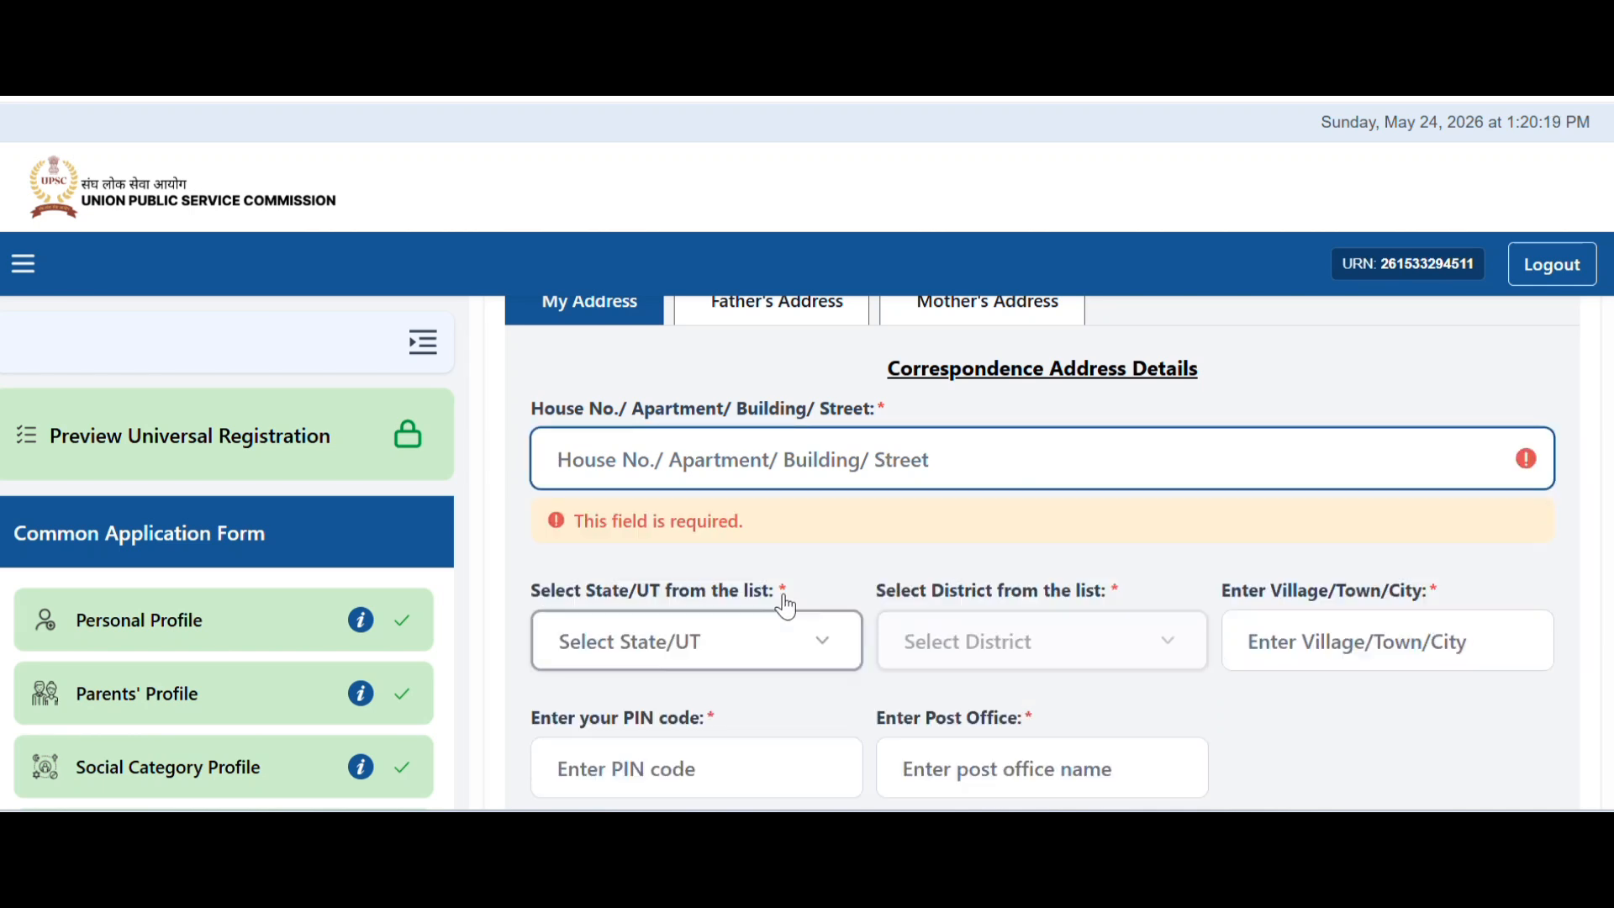
{"action": "scroll", "coordinate": [836, 543], "scroll_direction": "down", "scroll_amount": 2}
{"action": "left_click", "coordinate": [785, 536]}
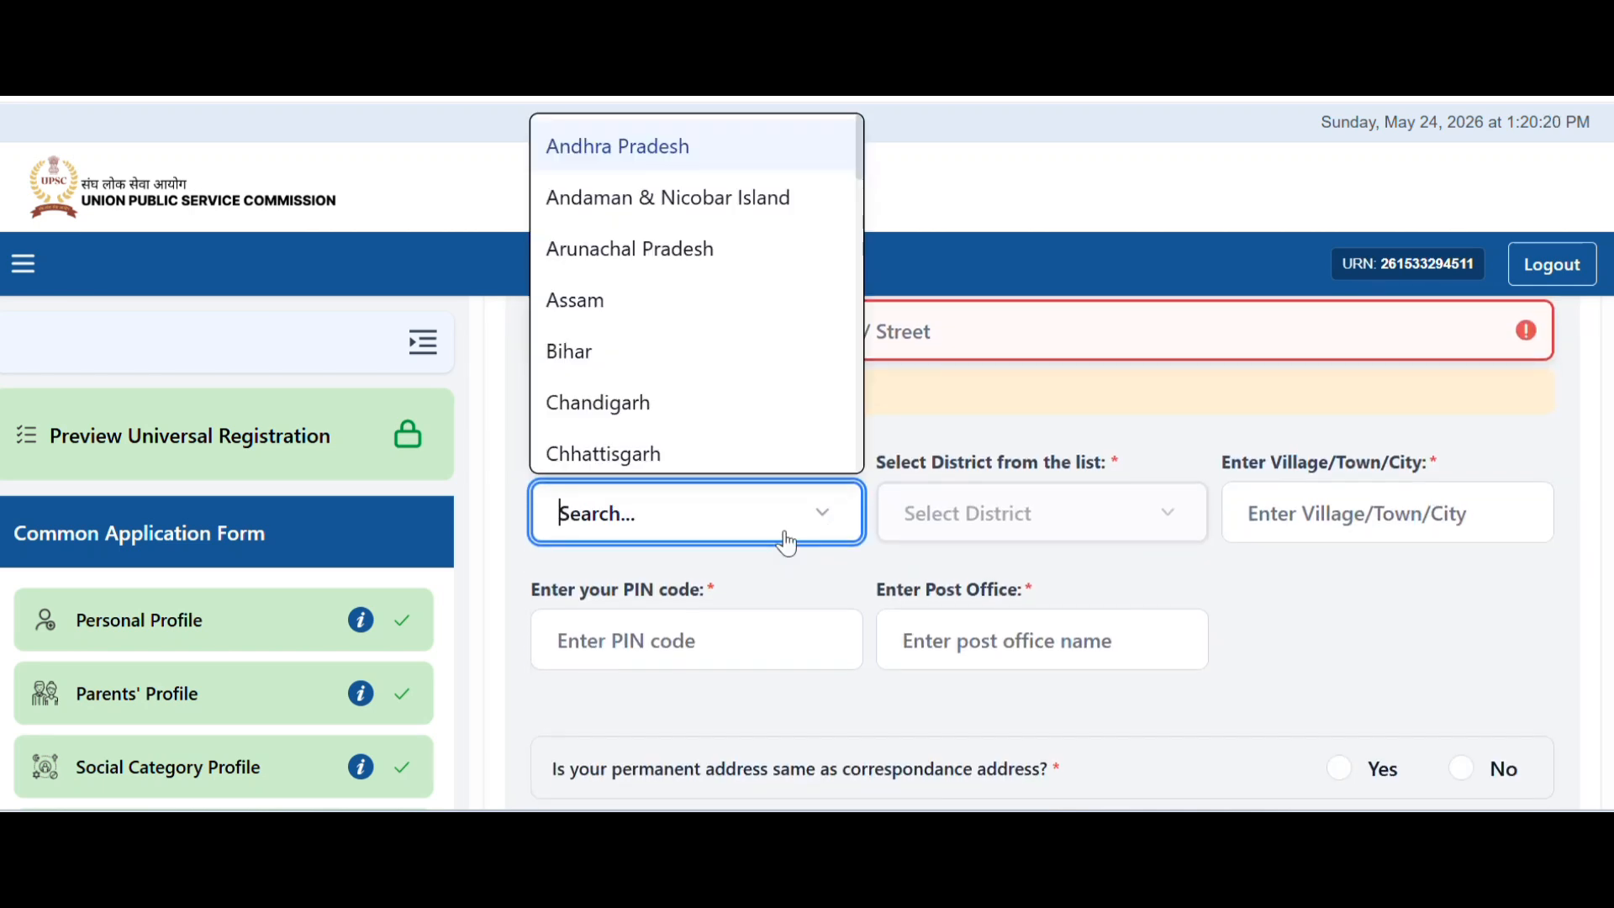
{"action": "left_click", "coordinate": [663, 361]}
{"action": "left_click", "coordinate": [1059, 522]}
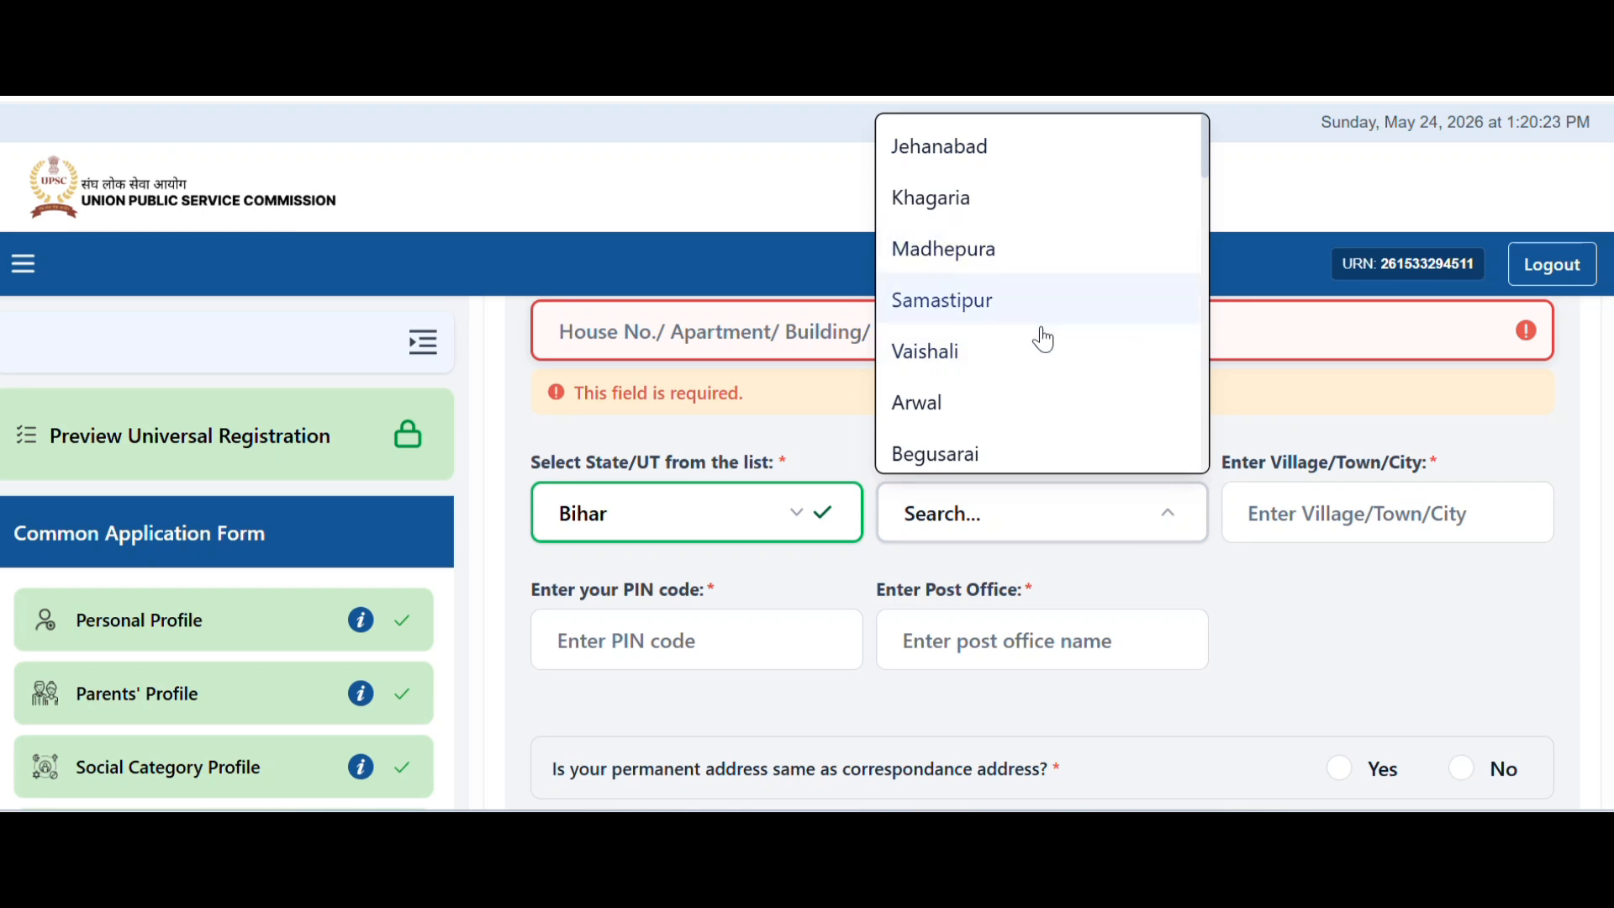
{"action": "scroll", "coordinate": [1037, 353], "scroll_direction": "down", "scroll_amount": 5}
{"action": "left_click", "coordinate": [1022, 404]}
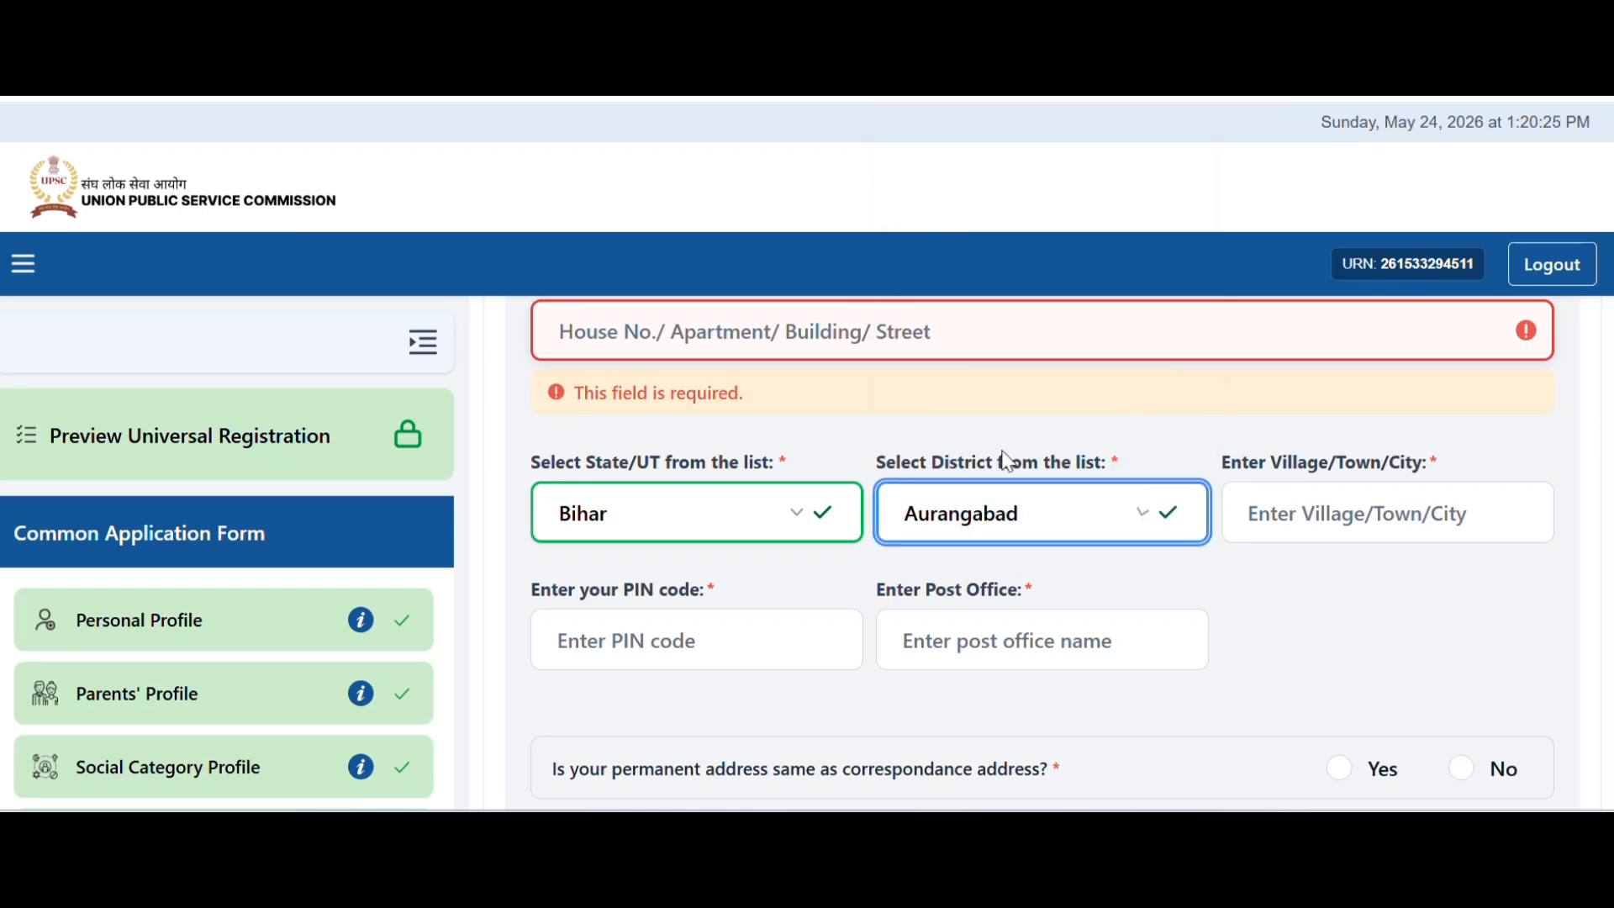
{"action": "left_click", "coordinate": [1278, 509]}
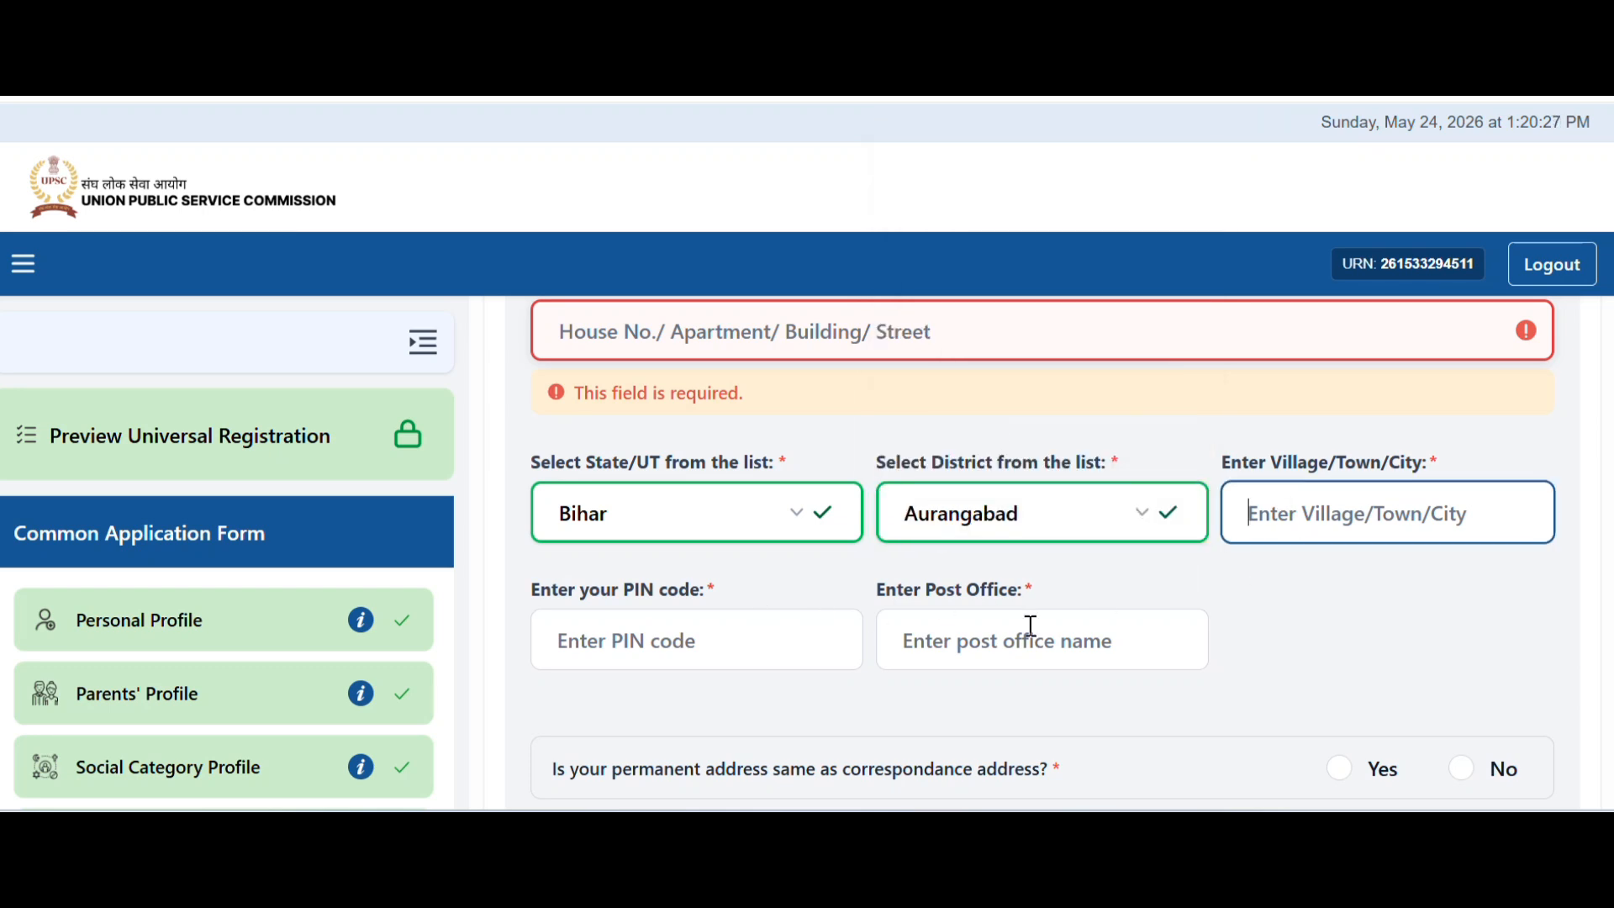
Examine the permanent address fields and the question about matching the correspondence address
{"action": "scroll", "coordinate": [1087, 602], "scroll_direction": "down", "scroll_amount": 3}
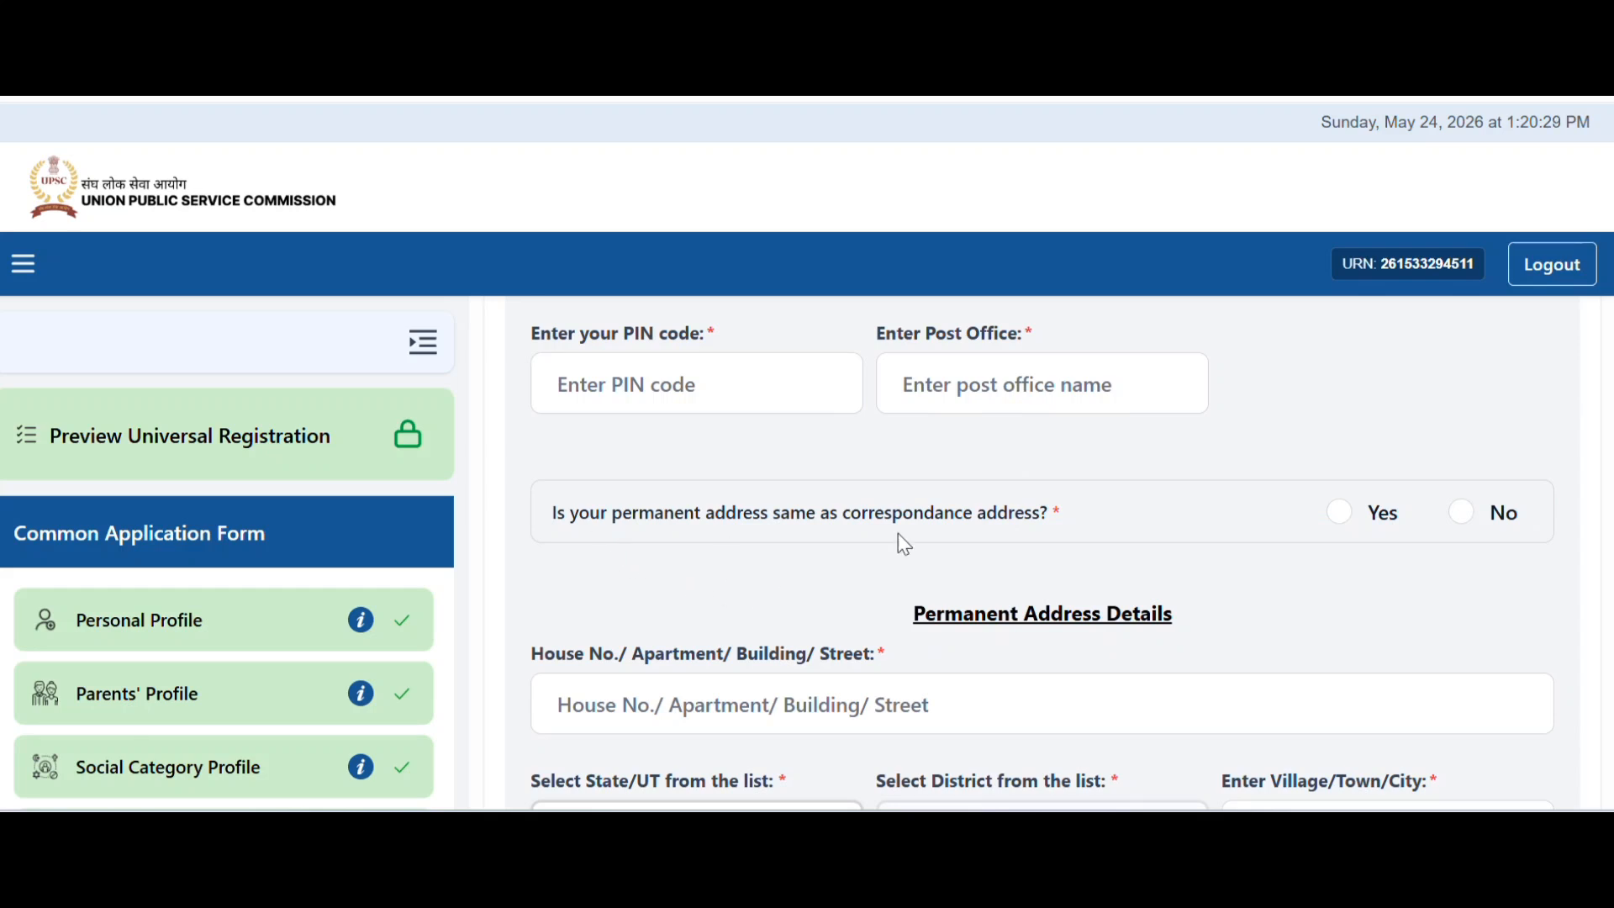
{"action": "scroll", "coordinate": [1286, 641], "scroll_direction": "down", "scroll_amount": 2}
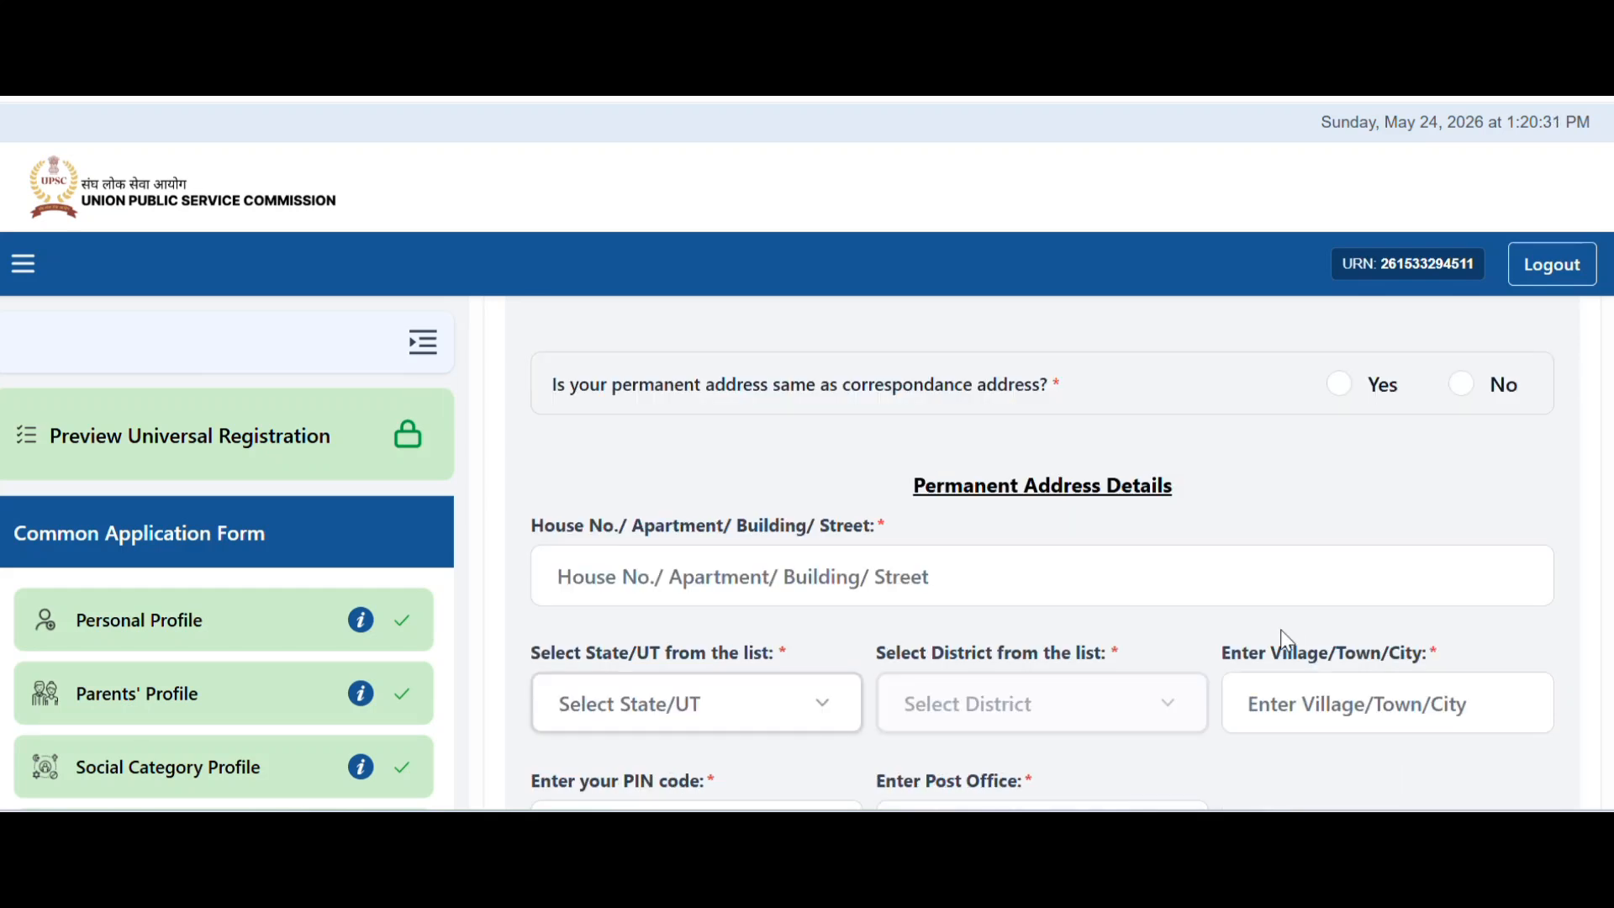
{"action": "scroll", "coordinate": [1280, 632], "scroll_direction": "down", "scroll_amount": 2}
{"action": "scroll", "coordinate": [1086, 578], "scroll_direction": "up", "scroll_amount": 1}
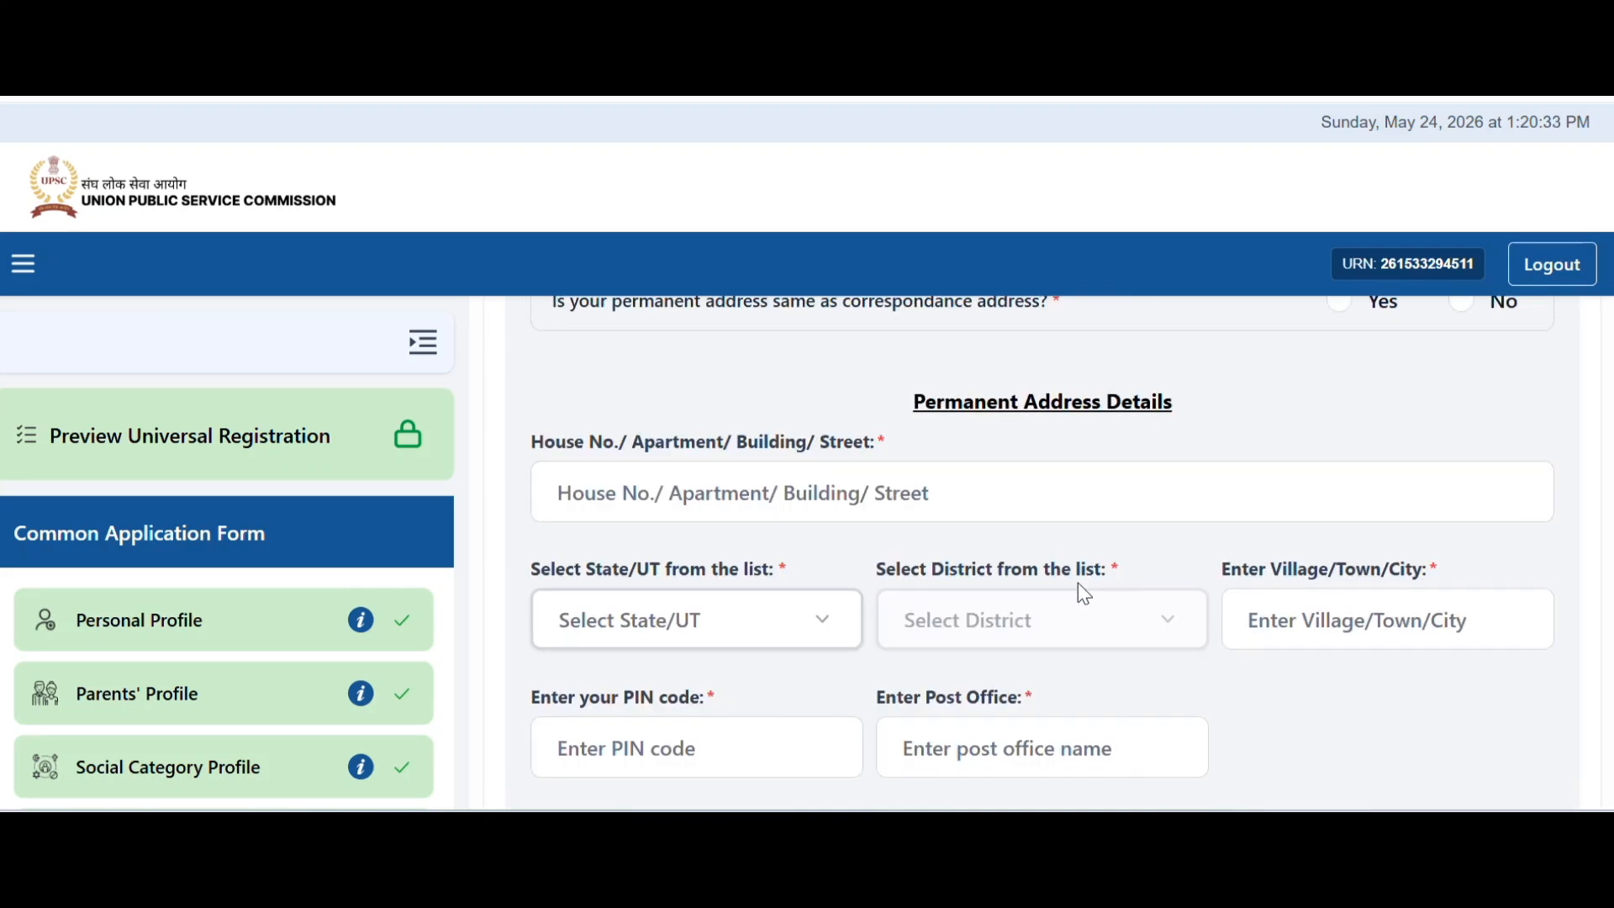
{"action": "scroll", "coordinate": [1078, 583], "scroll_direction": "up", "scroll_amount": 5}
{"action": "scroll", "coordinate": [1429, 612], "scroll_direction": "down", "scroll_amount": 4}
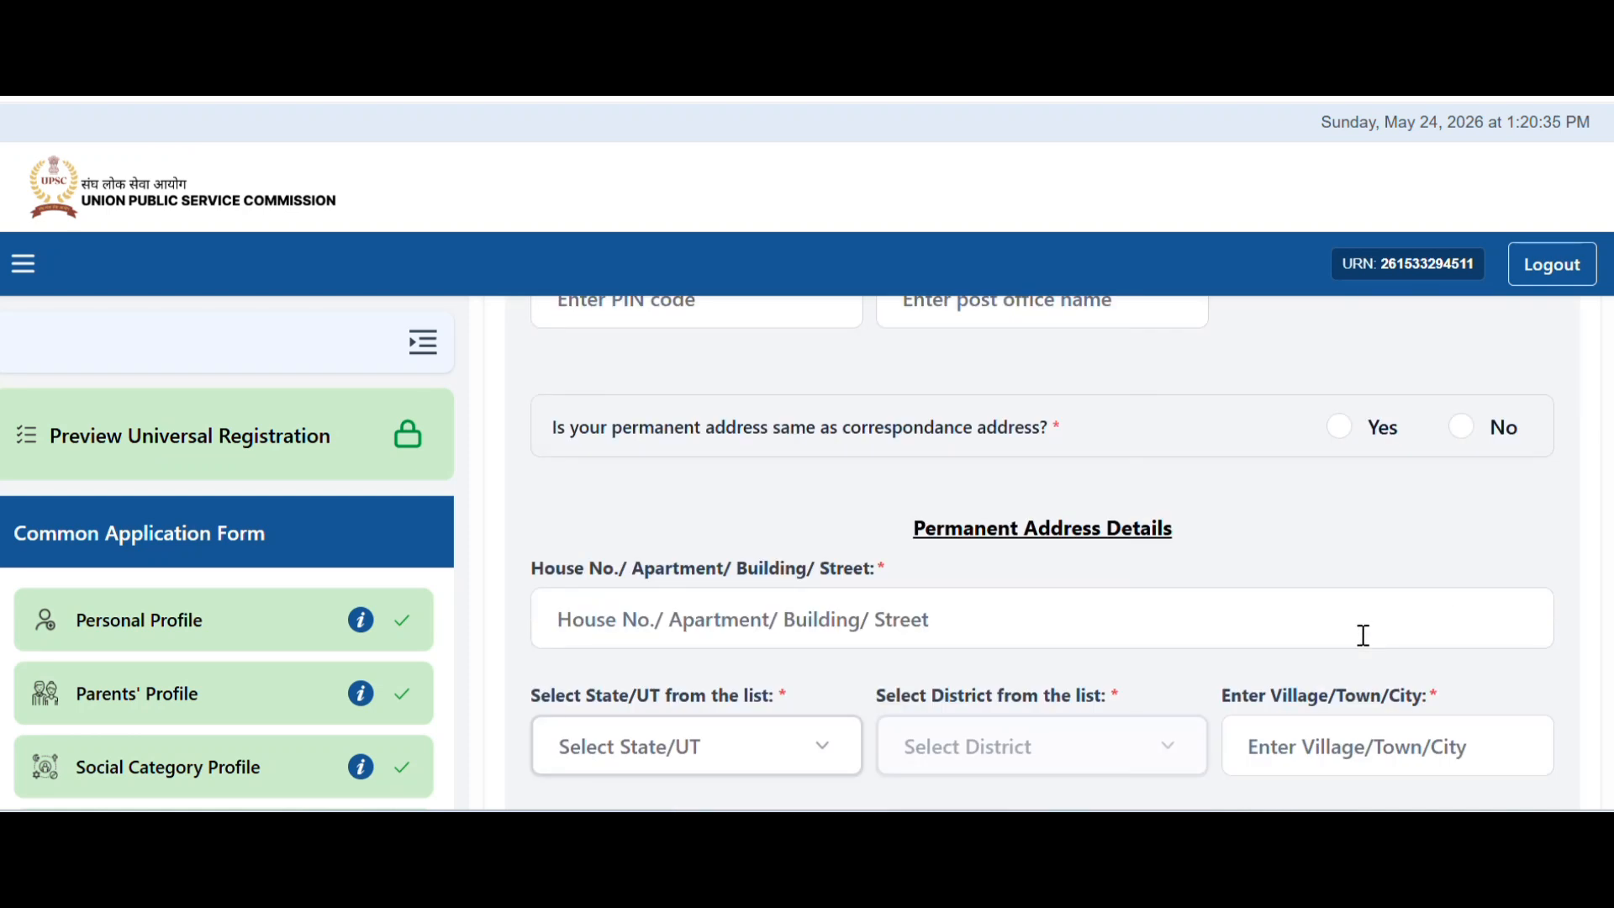
{"action": "scroll", "coordinate": [1363, 635], "scroll_direction": "down", "scroll_amount": 4}
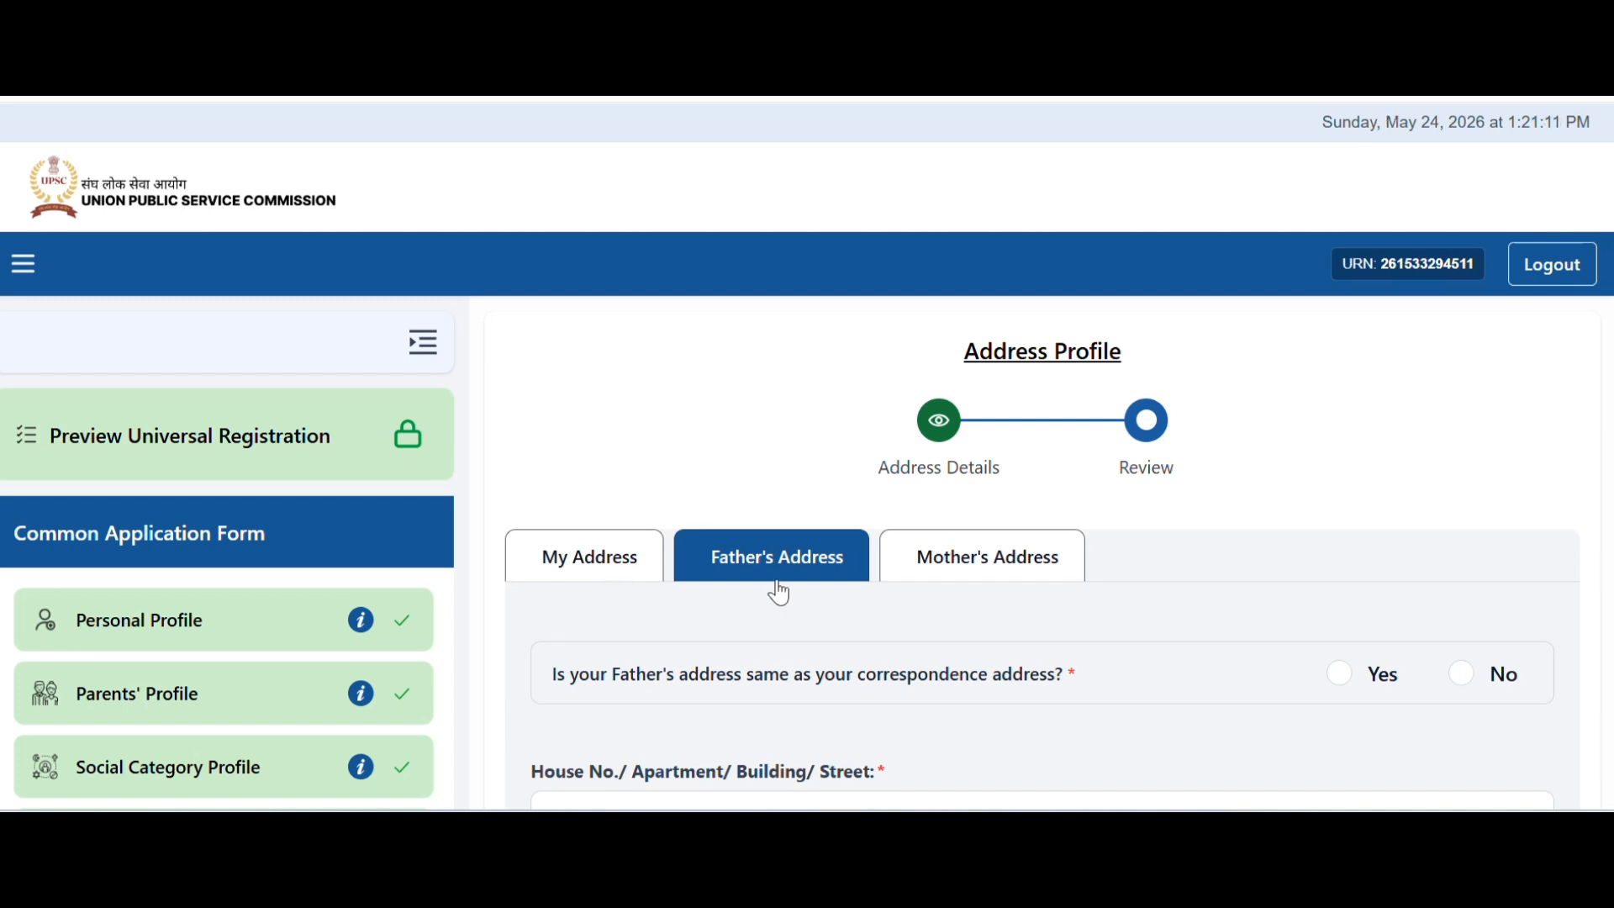
Answer Yes to the father's address matching the correspondence address and Yes to the mother's address matching the father's
{"action": "left_click", "coordinate": [1340, 678]}
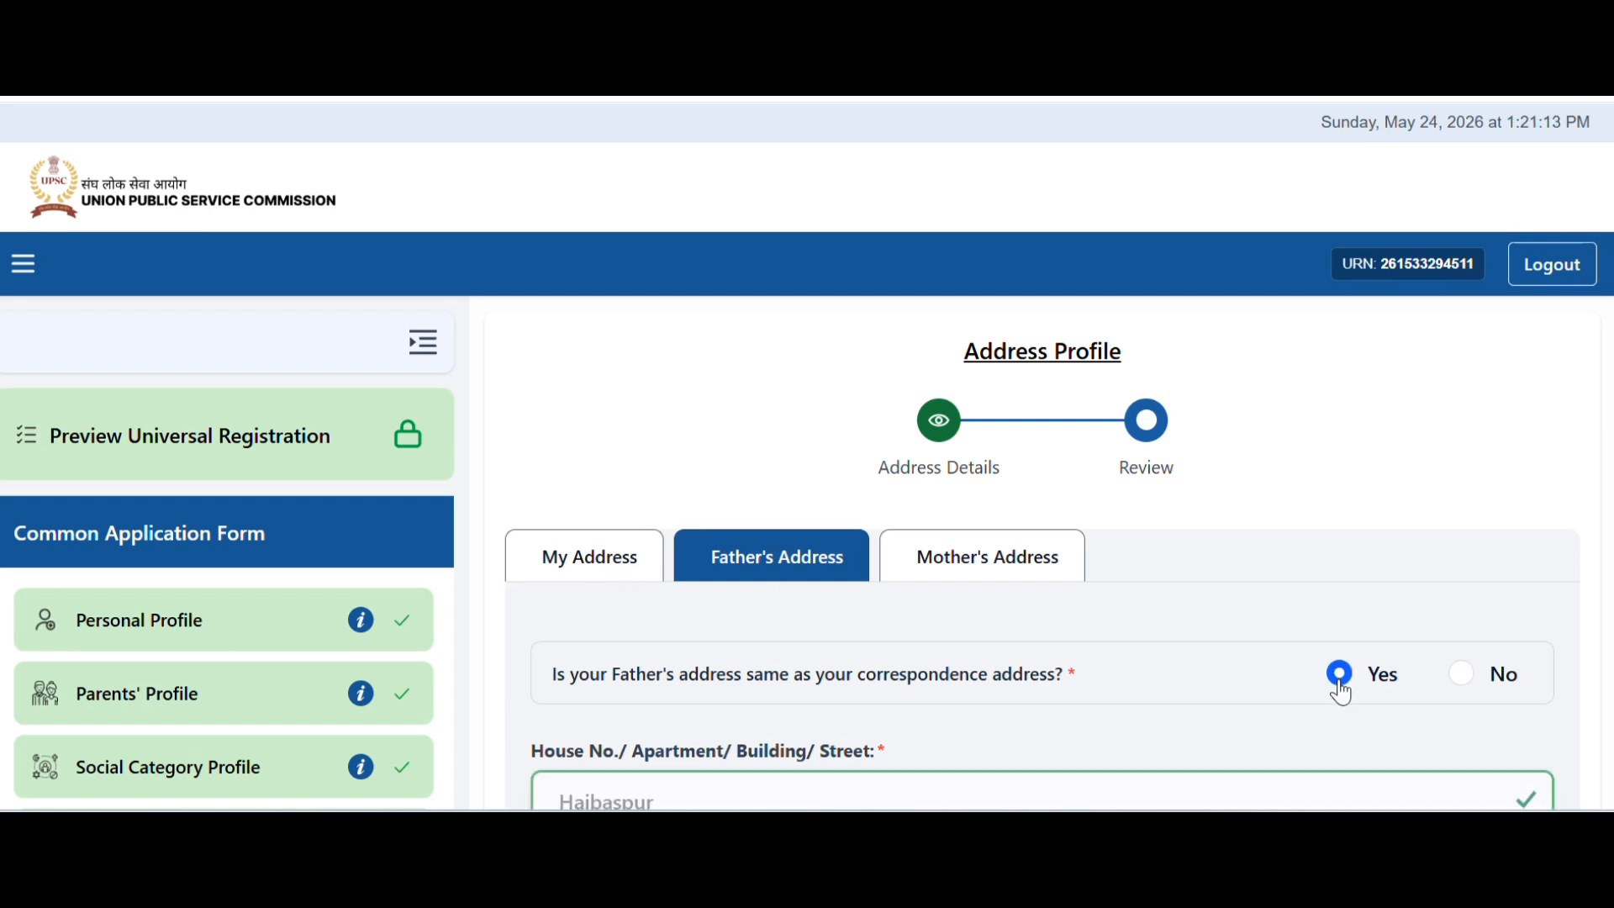
{"action": "scroll", "coordinate": [1213, 626], "scroll_direction": "down", "scroll_amount": 5}
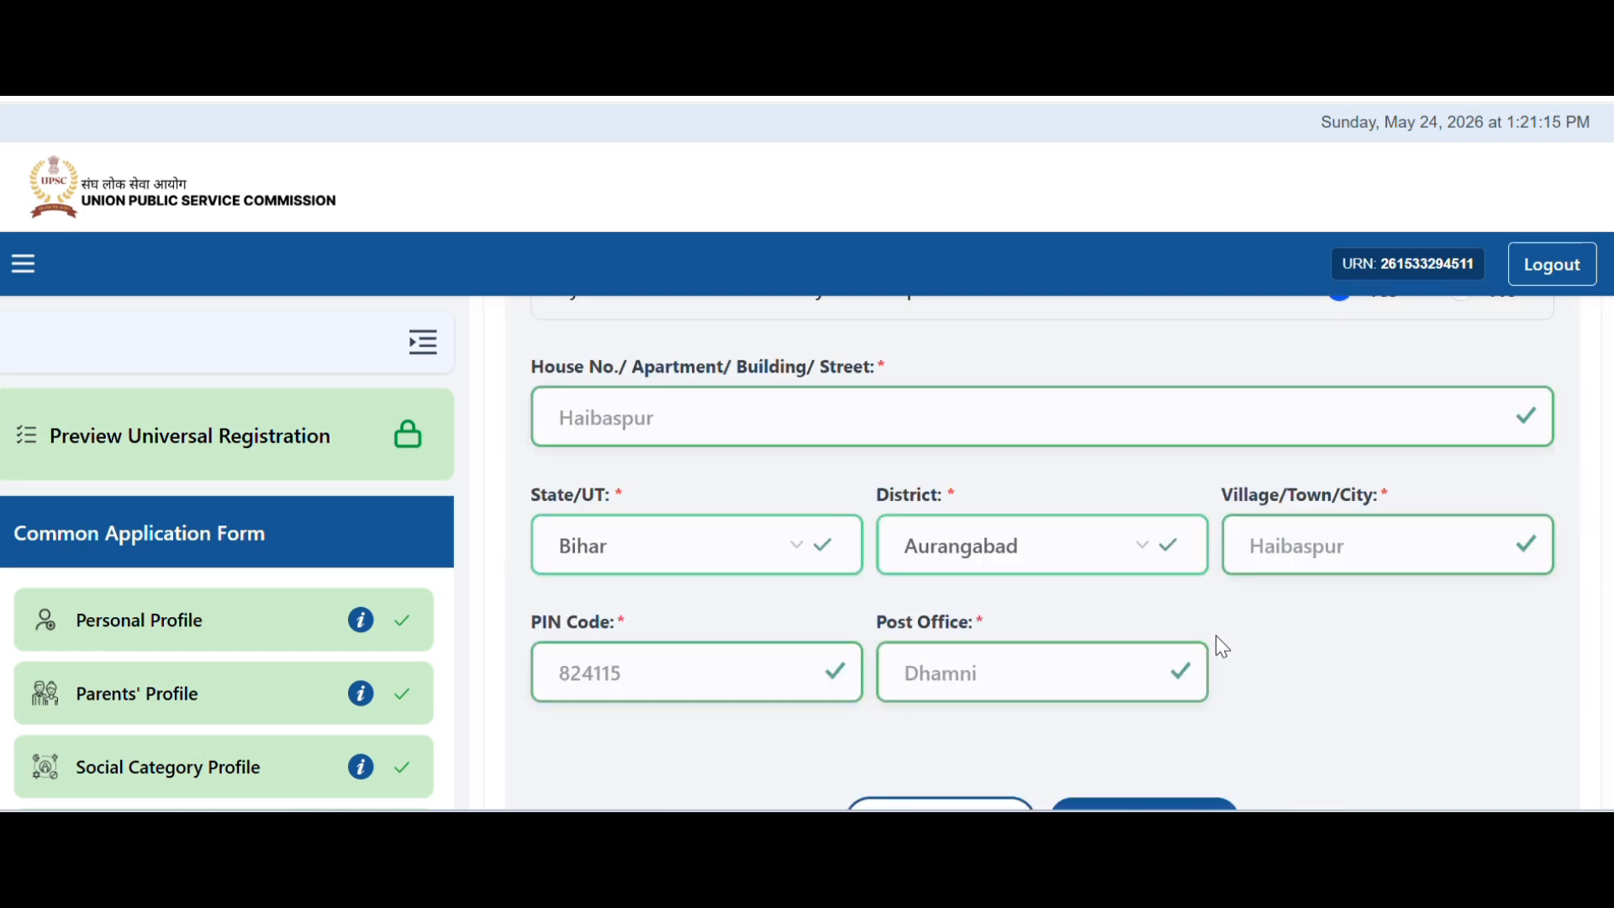
{"action": "left_click", "coordinate": [1118, 738]}
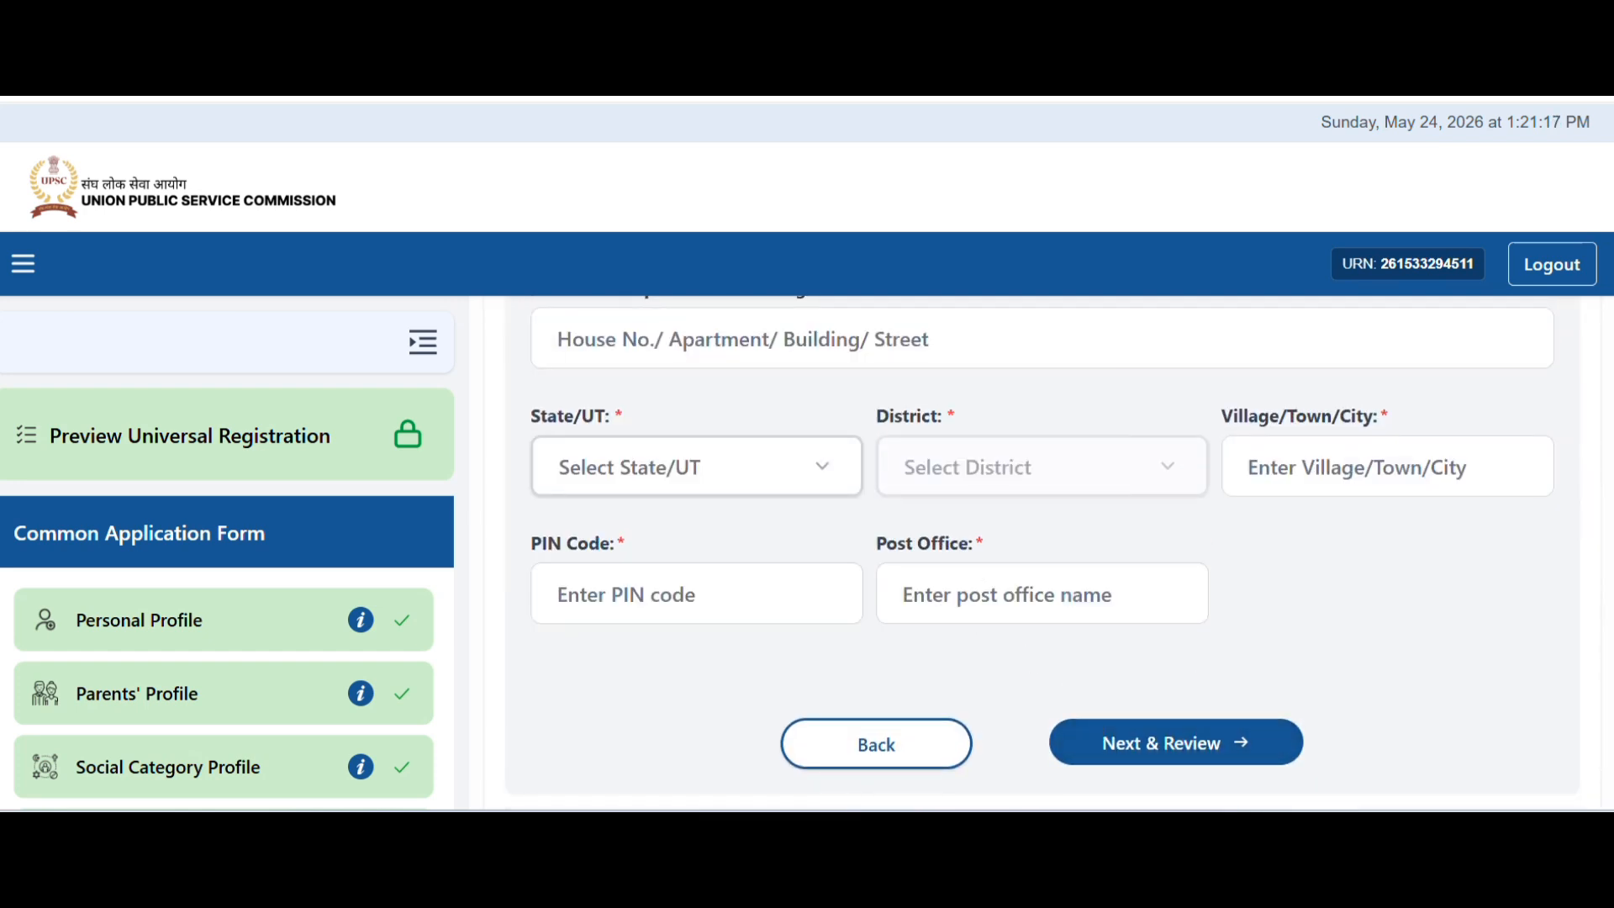
{"action": "scroll", "coordinate": [1345, 557], "scroll_direction": "up", "scroll_amount": 5}
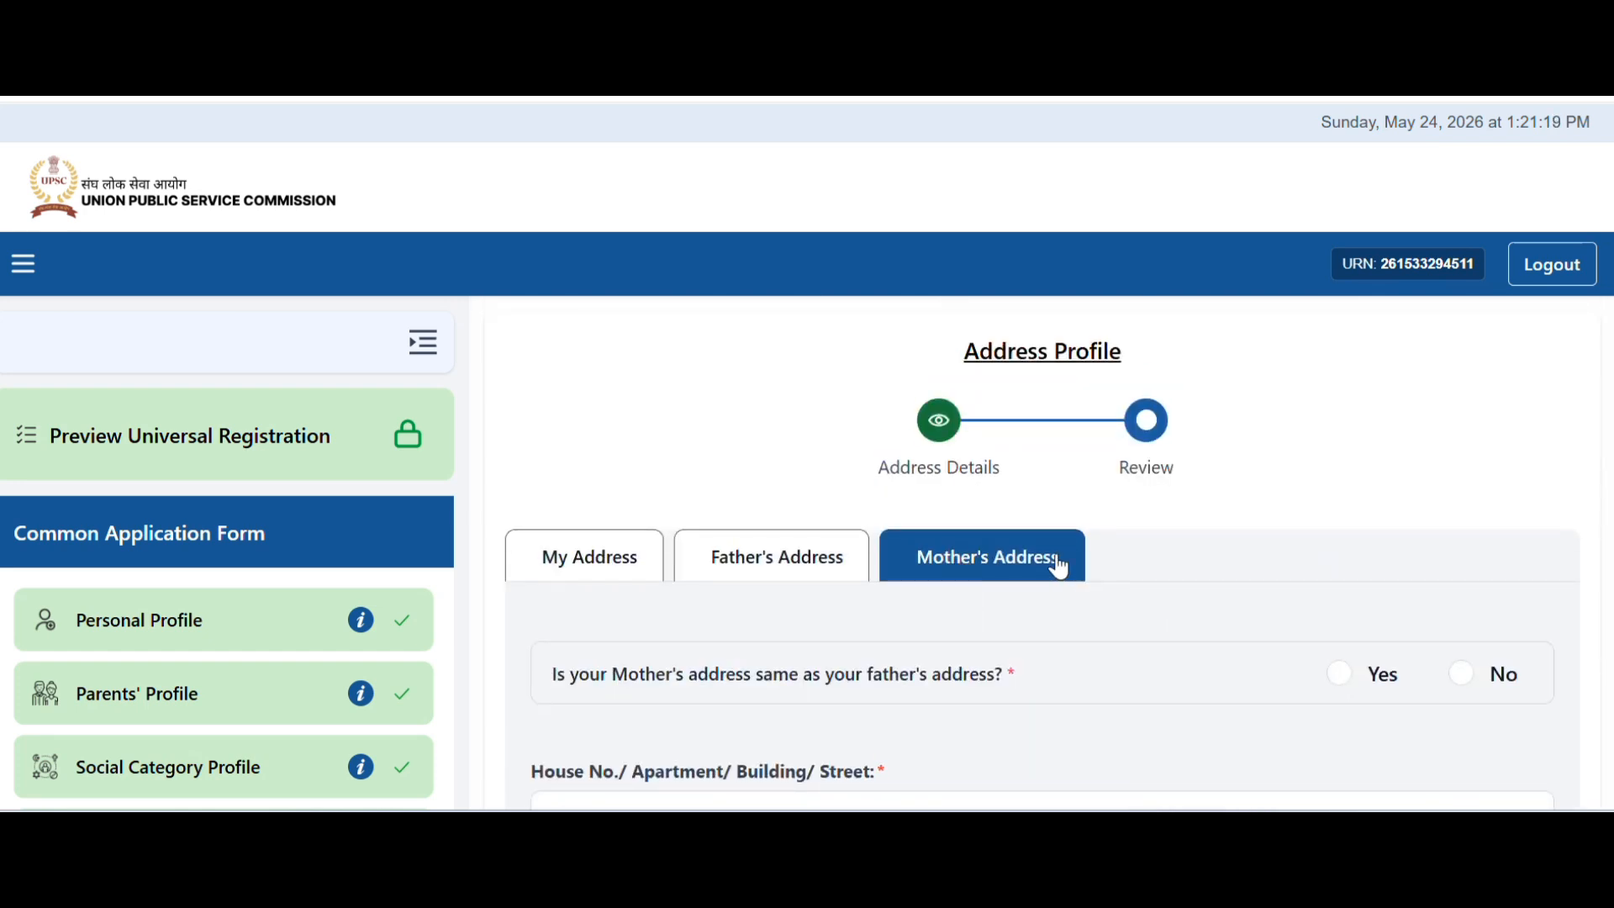
{"action": "left_click", "coordinate": [1340, 673]}
{"action": "scroll", "coordinate": [1055, 652], "scroll_direction": "down", "scroll_amount": 5}
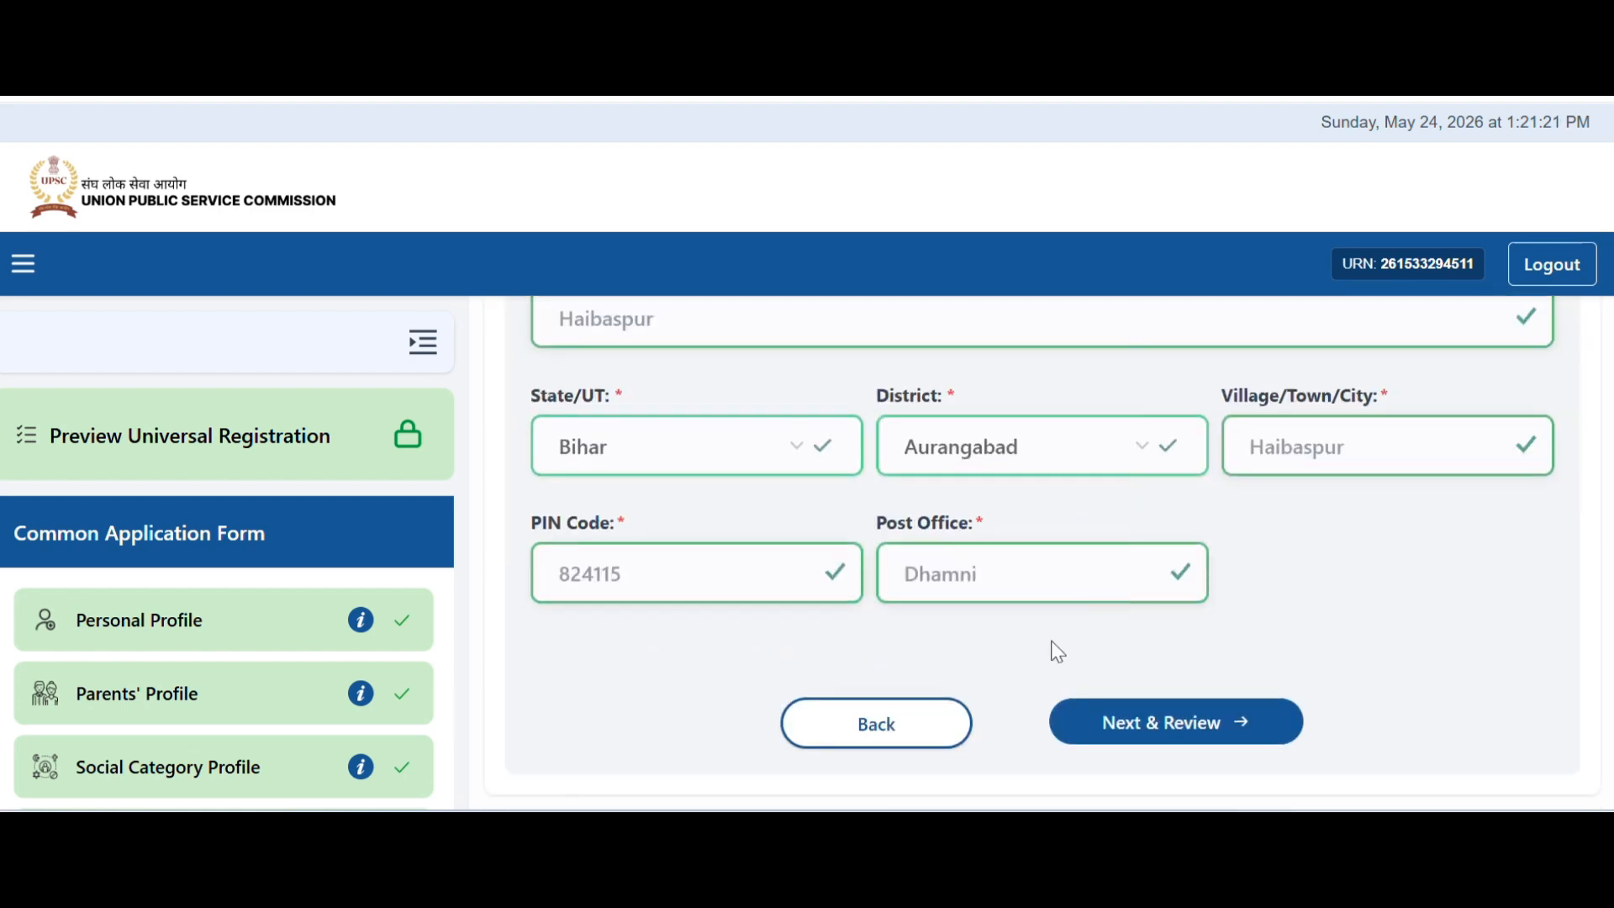
Review the address details and submit the Address Profile as correct, proceeding to the Educational Profile
{"action": "left_click", "coordinate": [1192, 745]}
{"action": "scroll", "coordinate": [1084, 555], "scroll_direction": "down", "scroll_amount": 10}
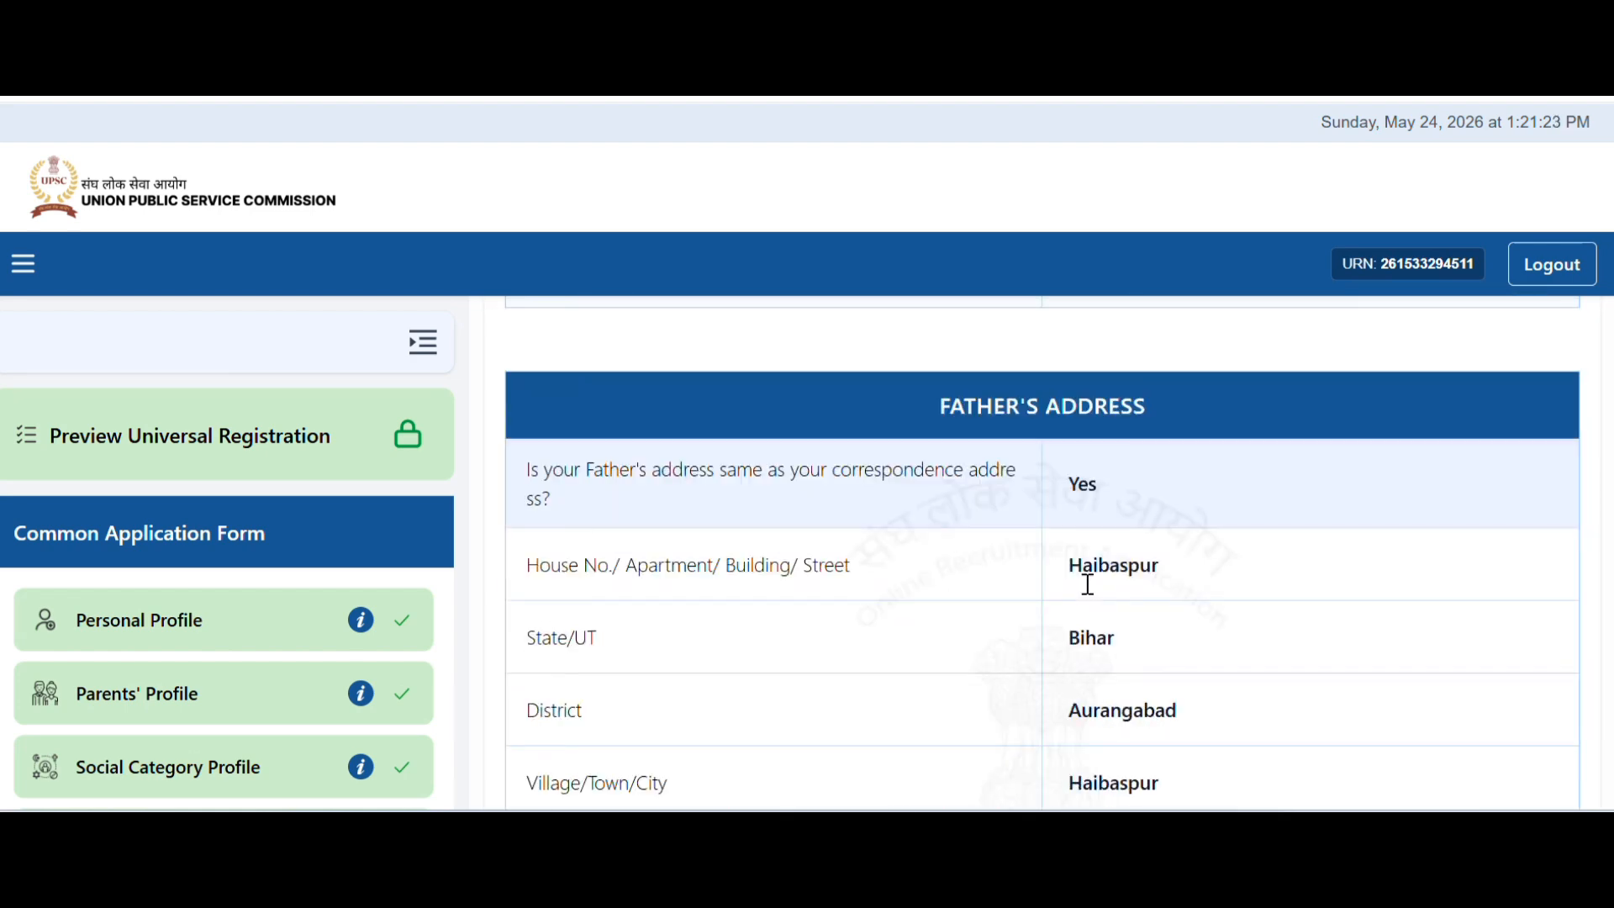
{"action": "scroll", "coordinate": [1101, 601], "scroll_direction": "down", "scroll_amount": 5}
{"action": "left_click", "coordinate": [1095, 719]}
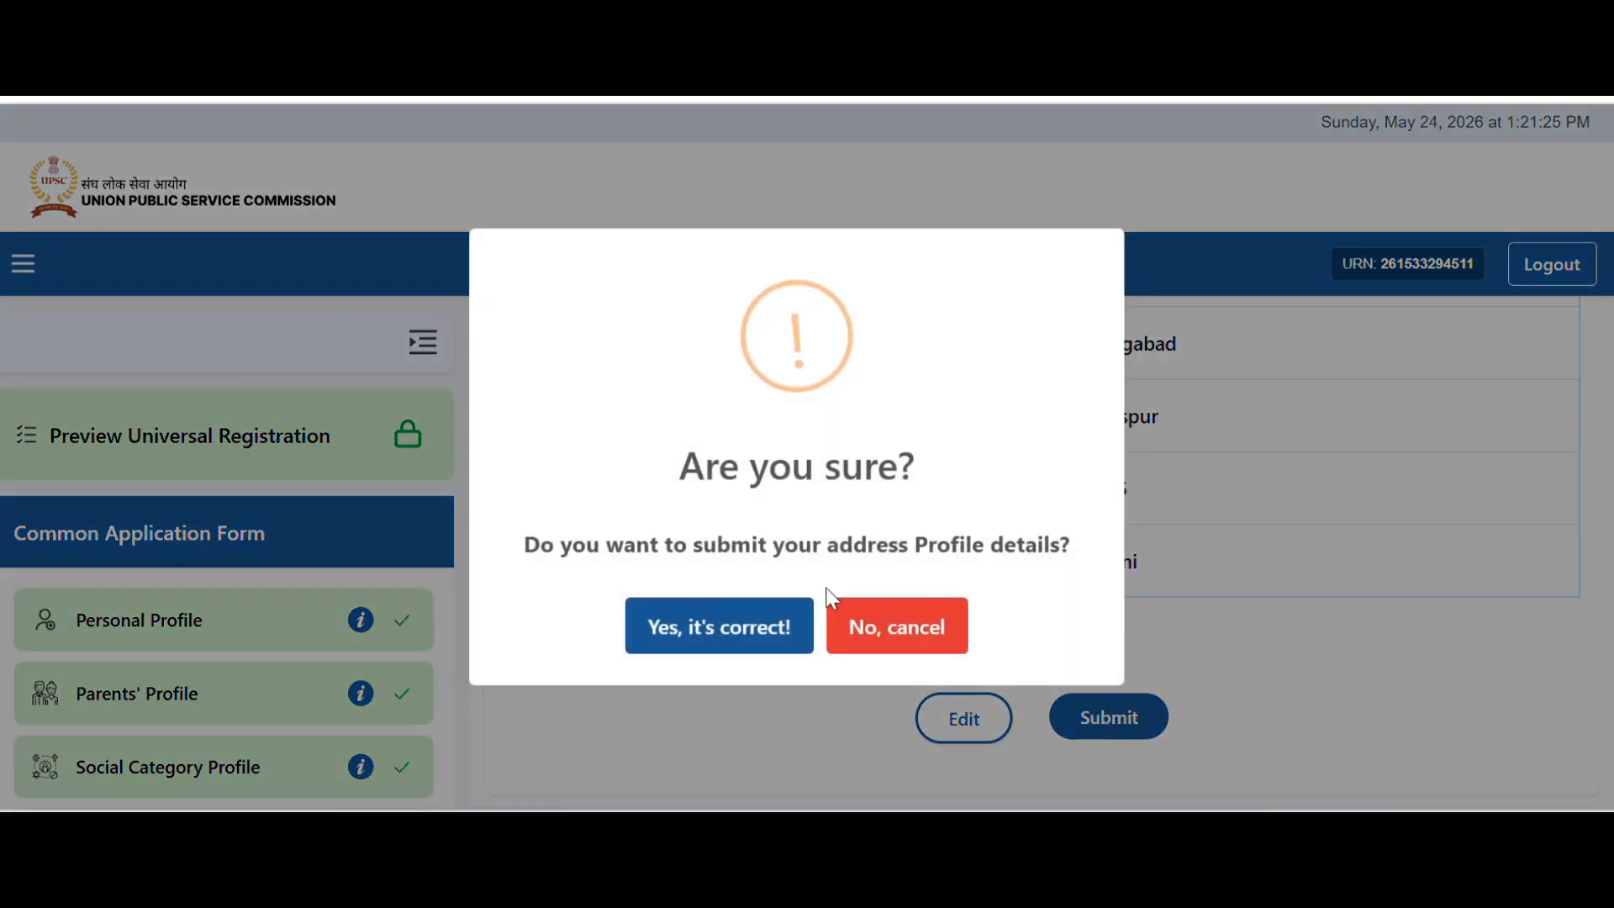
{"action": "left_click", "coordinate": [738, 607]}
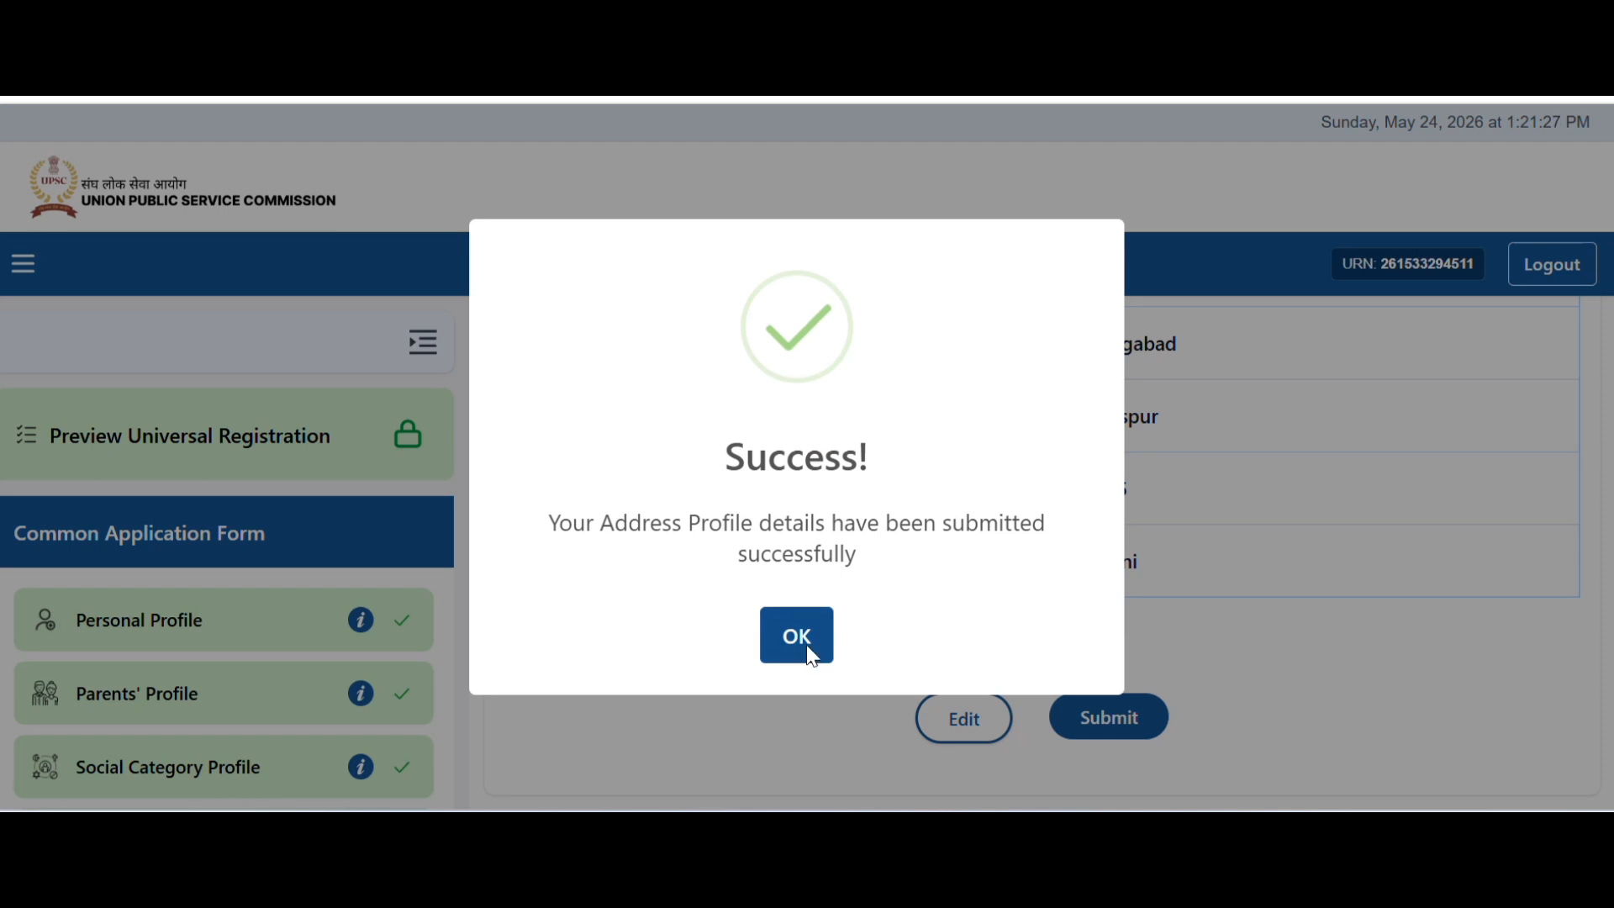
{"action": "left_click", "coordinate": [807, 646]}
Set the place where education was completed to India and the qualification level to Higher Secondary (10+2)
{"action": "scroll", "coordinate": [906, 575], "scroll_direction": "down", "scroll_amount": 2}
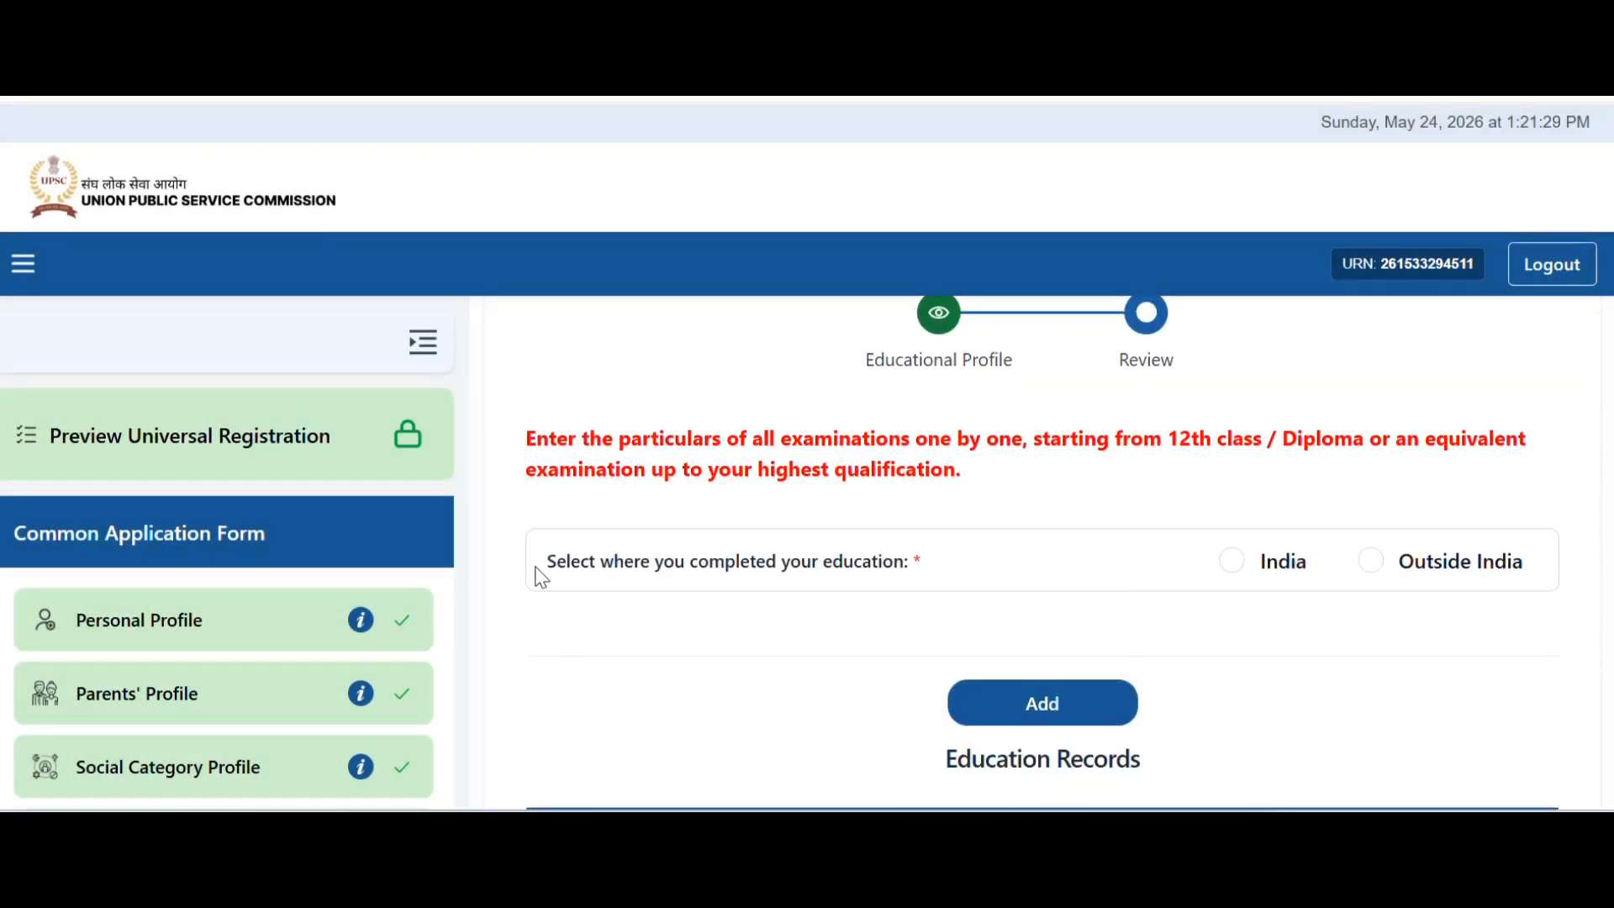
{"action": "left_click_drag", "start_coordinate": [539, 571], "coordinate": [888, 582]}
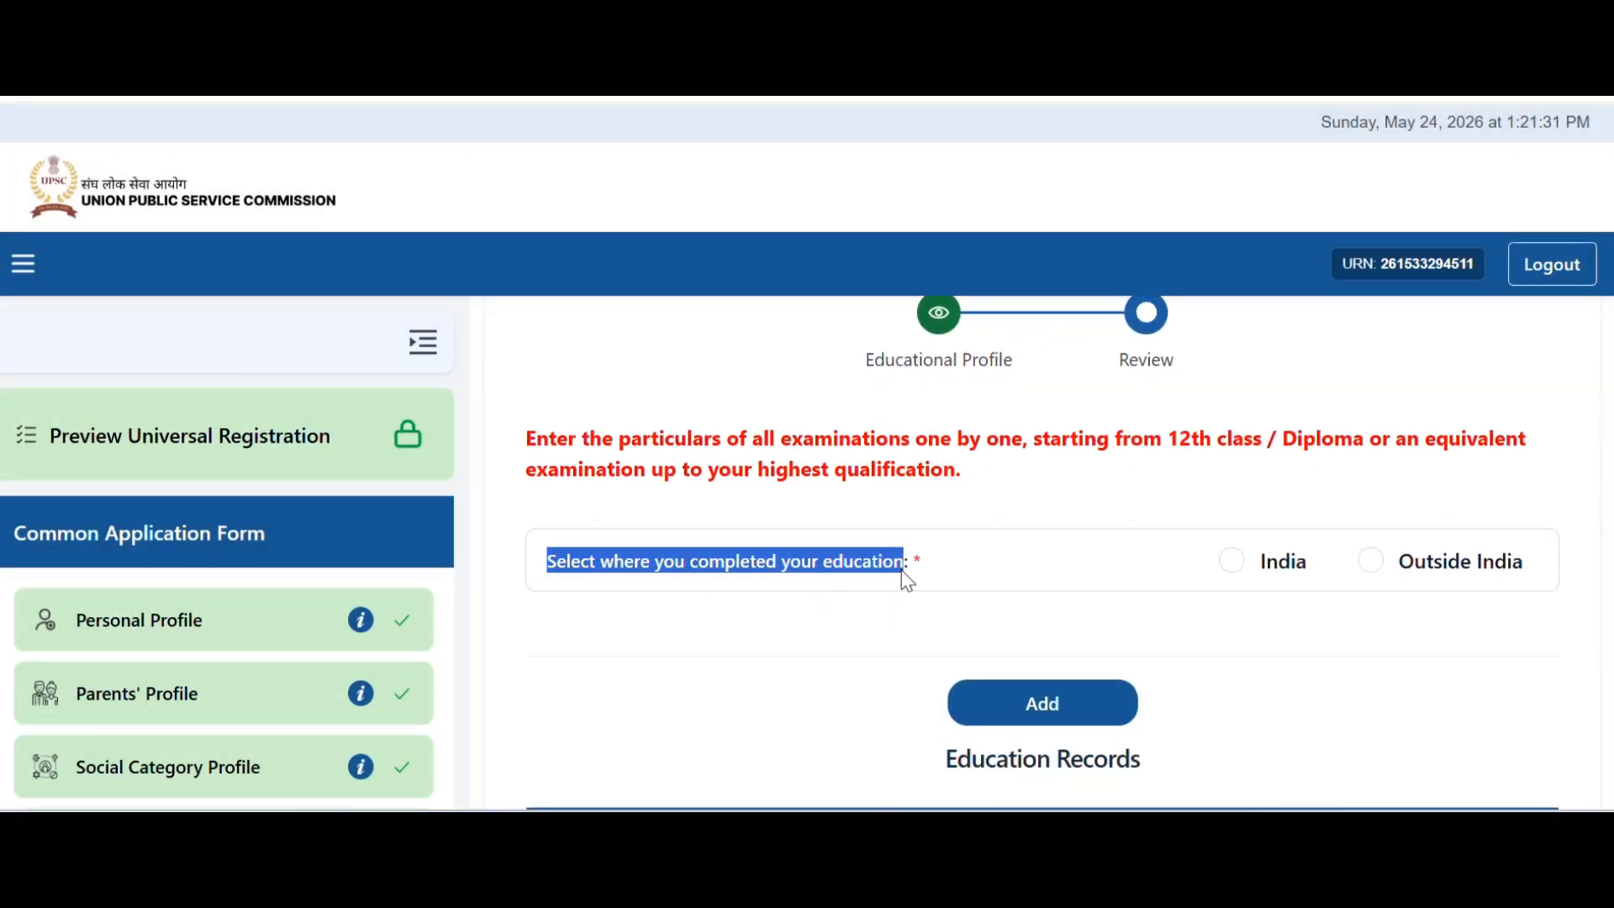
{"action": "left_click", "coordinate": [1234, 565]}
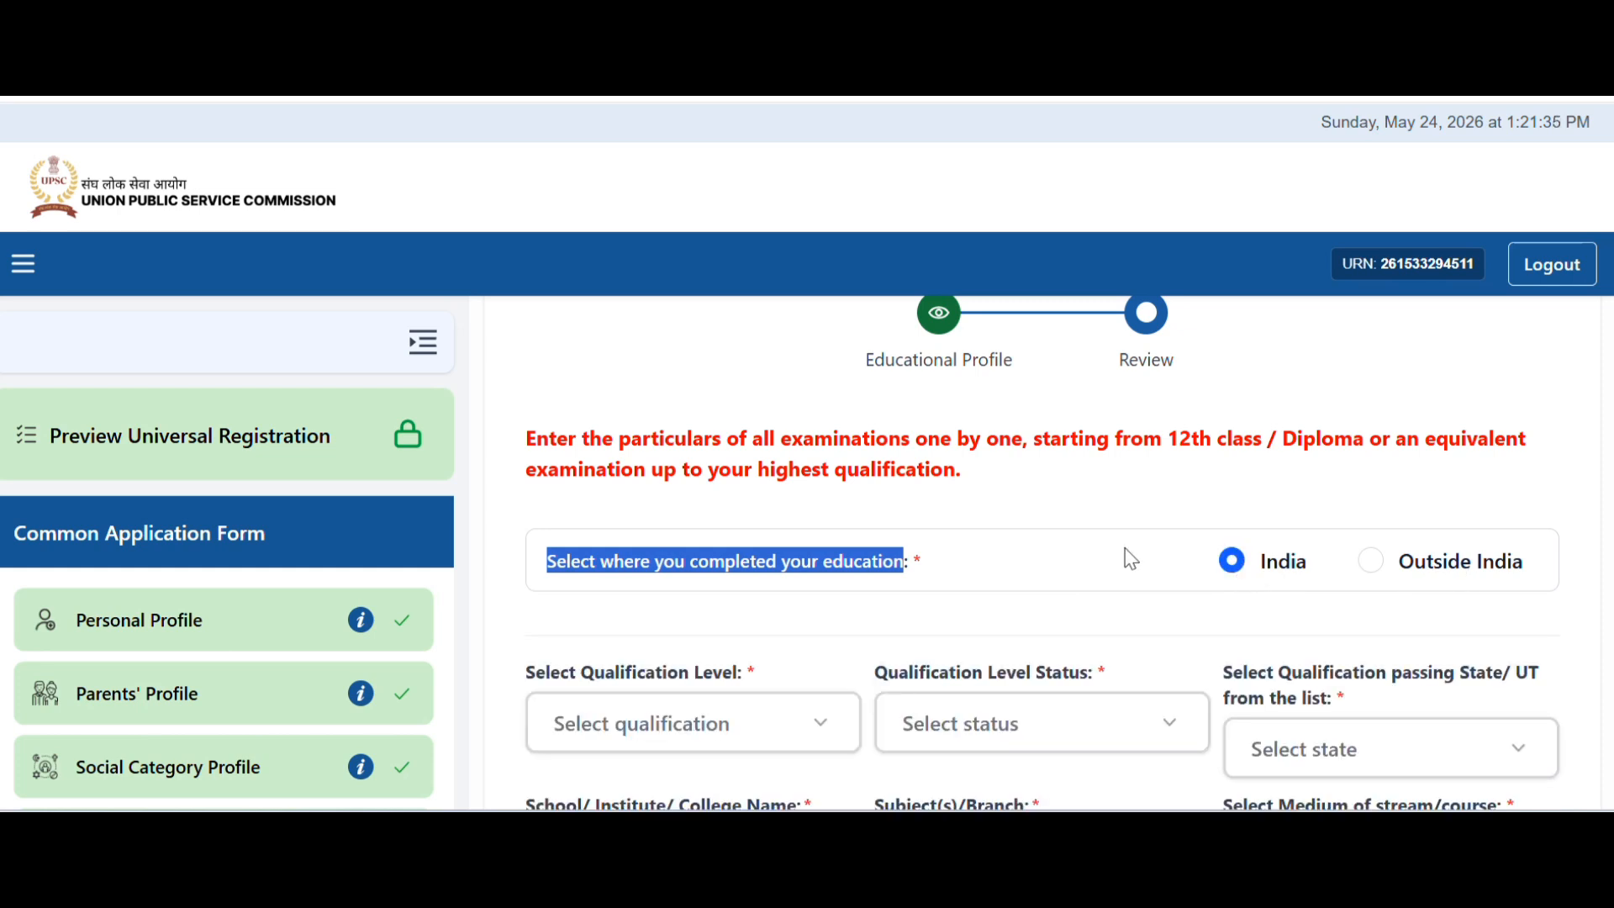
{"action": "scroll", "coordinate": [972, 565], "scroll_direction": "down", "scroll_amount": 3}
{"action": "left_click", "coordinate": [834, 468]}
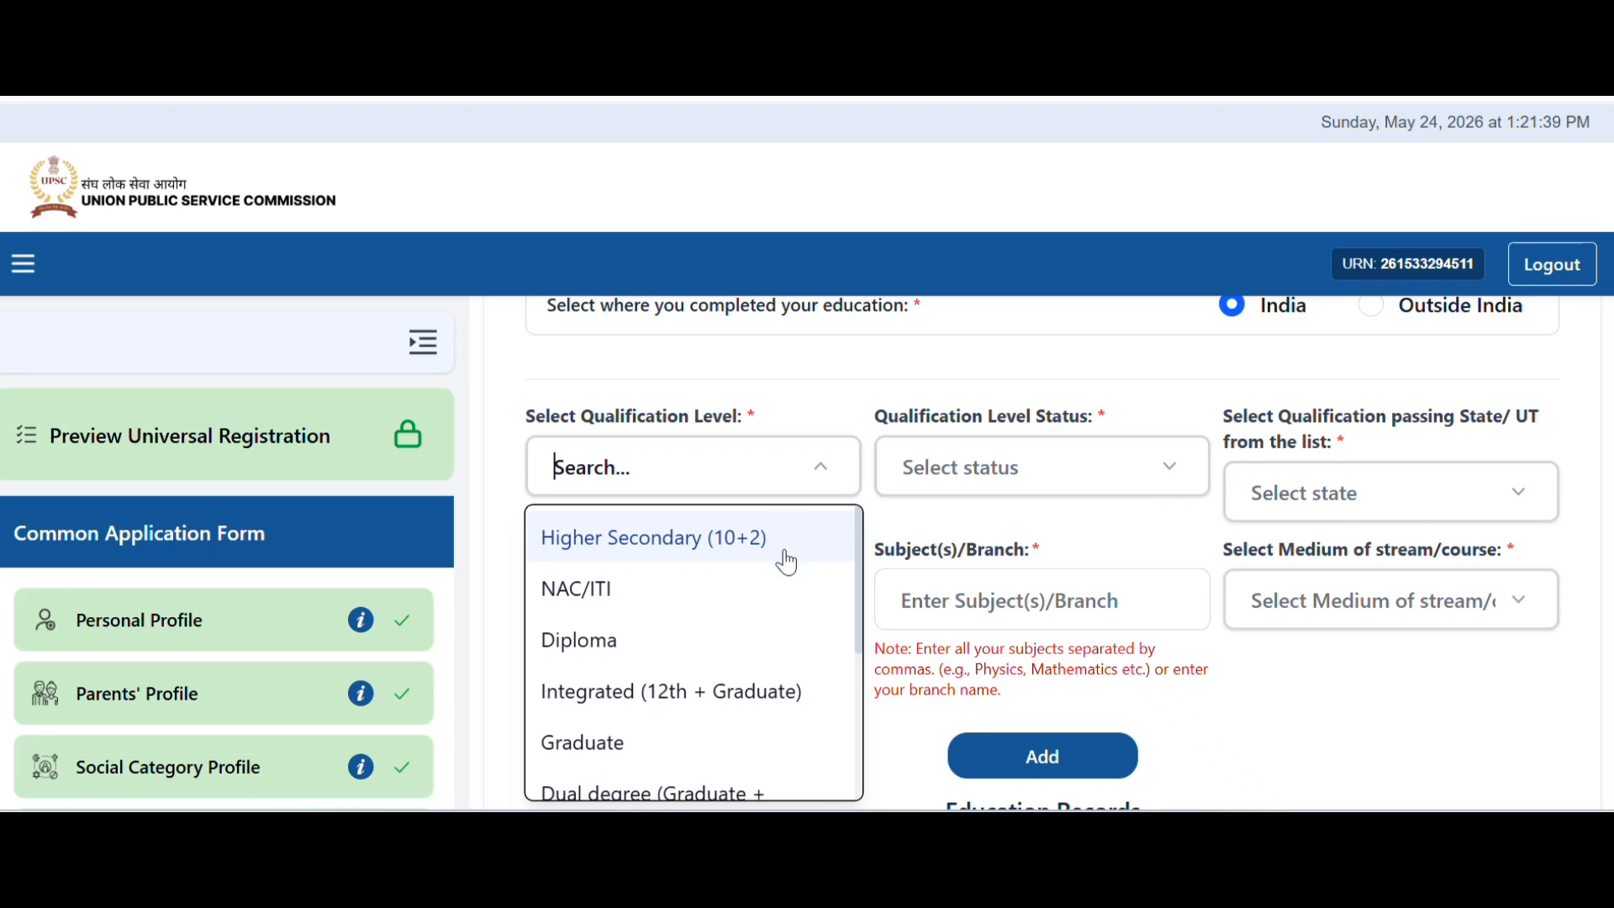
{"action": "scroll", "coordinate": [786, 565], "scroll_direction": "down", "scroll_amount": 5}
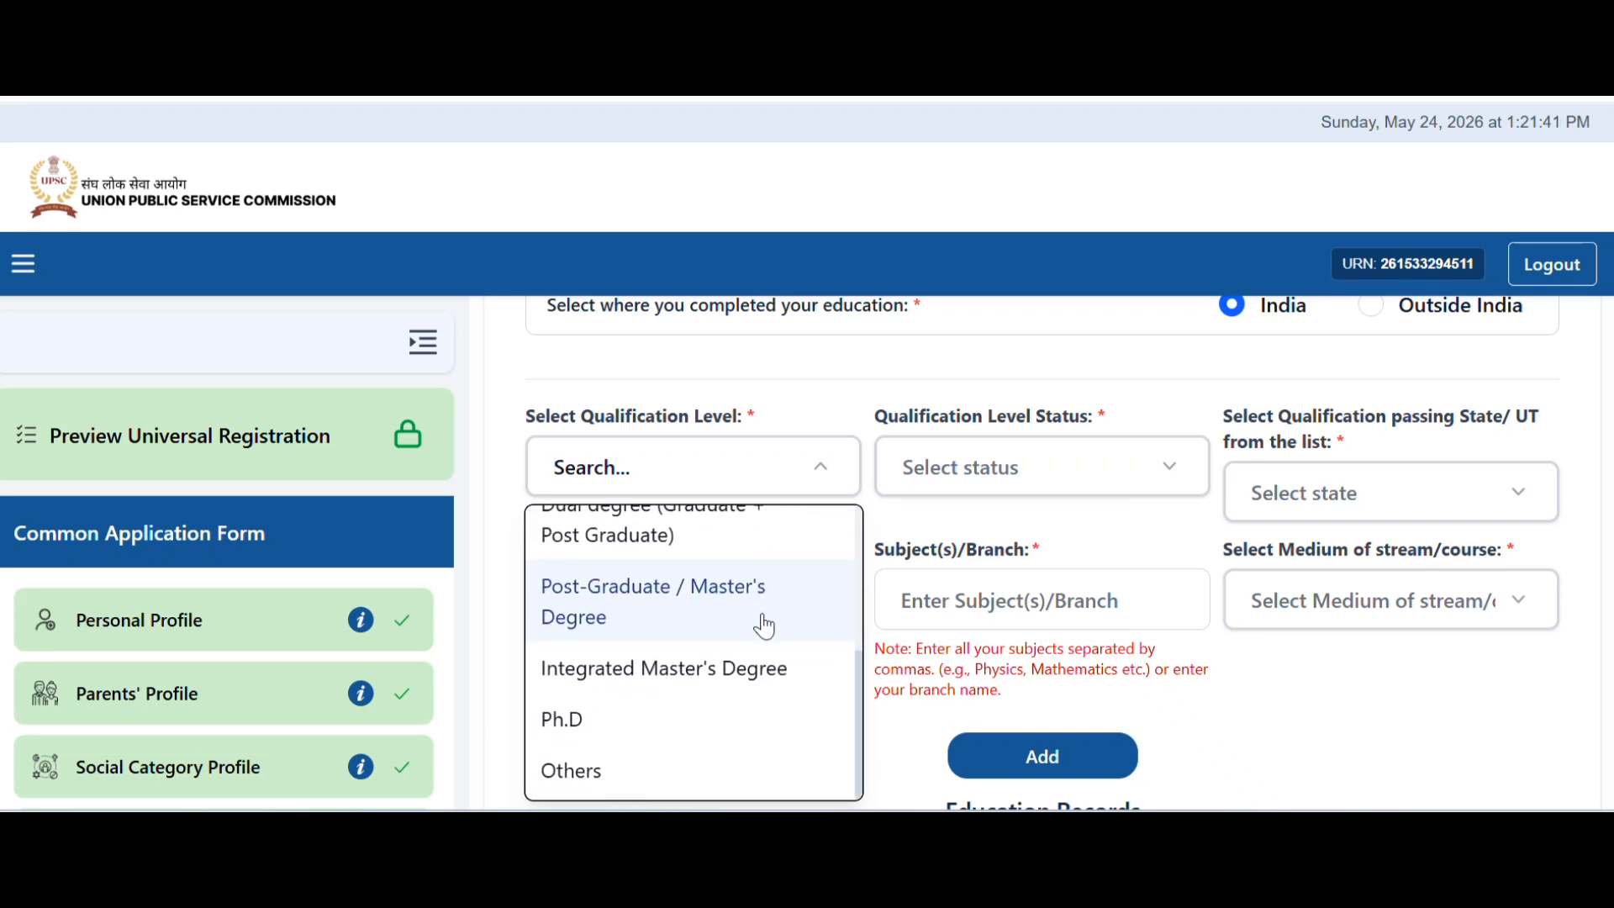
{"action": "scroll", "coordinate": [766, 622], "scroll_direction": "up", "scroll_amount": 5}
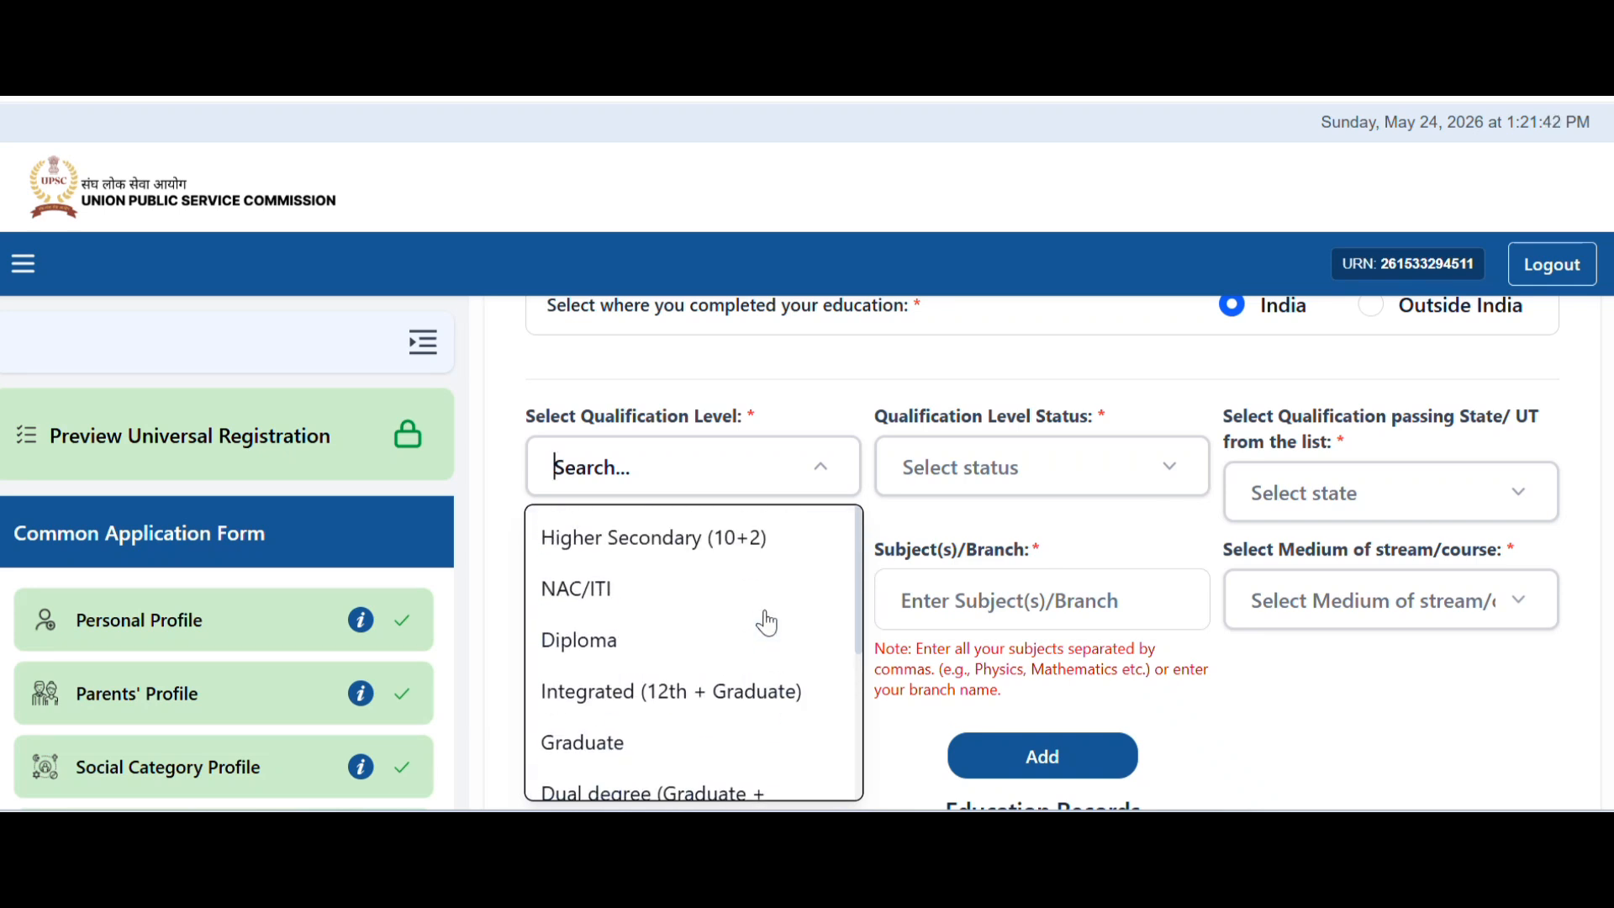
{"action": "left_click", "coordinate": [763, 539]}
Set the qualification level status to Completed and the qualification passing state to Bihar
{"action": "left_click", "coordinate": [1173, 470]}
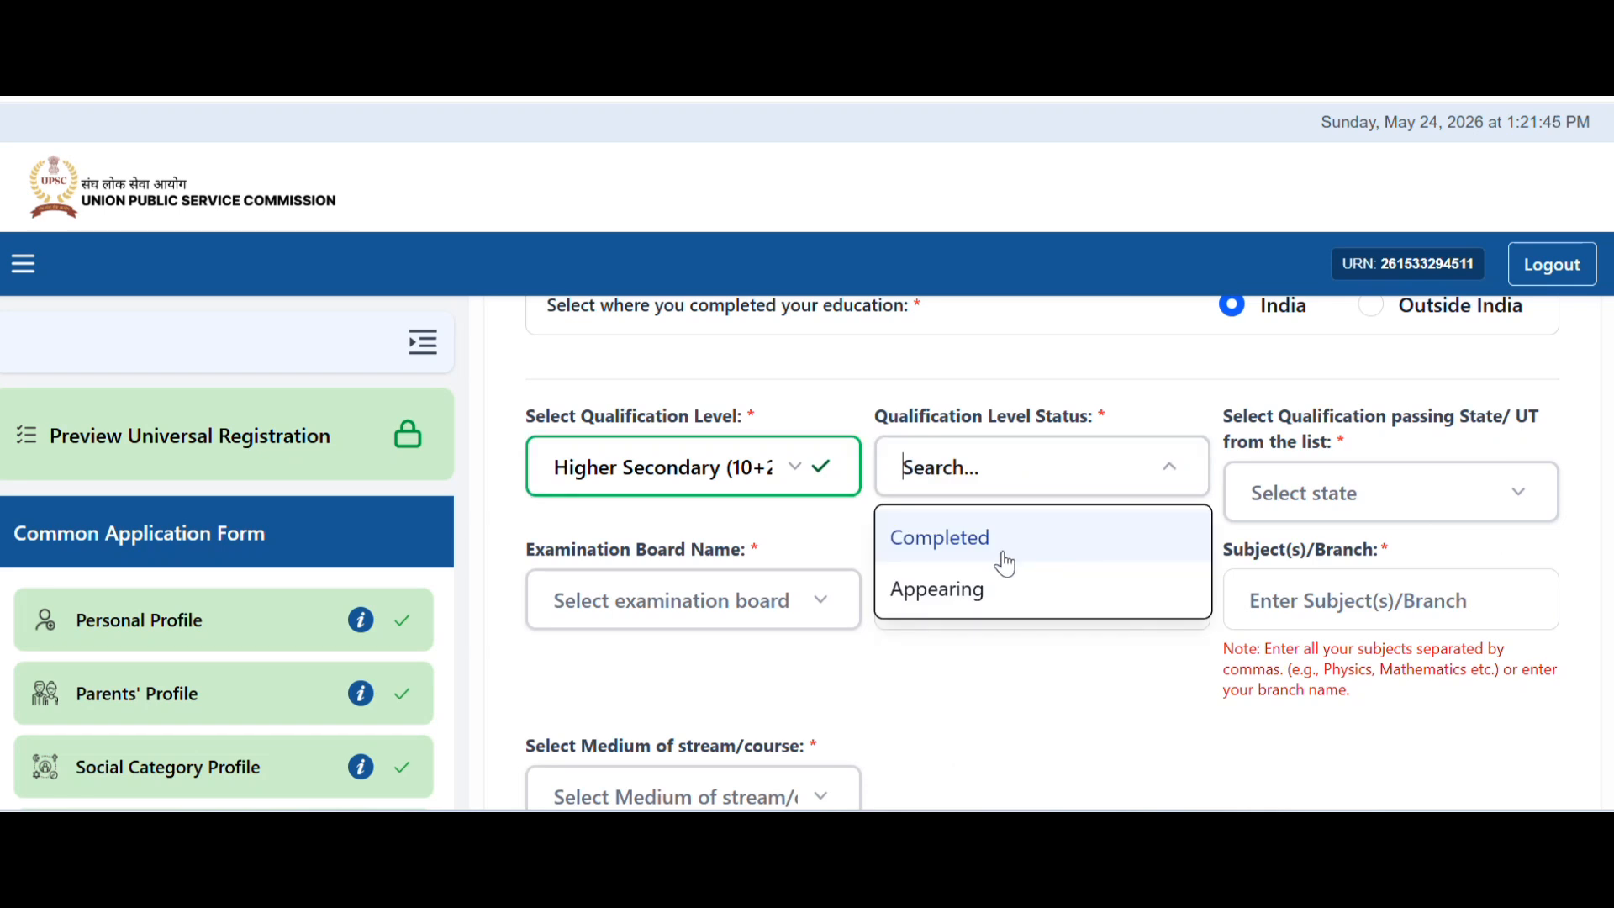
{"action": "left_click", "coordinate": [1006, 563]}
{"action": "left_click", "coordinate": [1320, 495]}
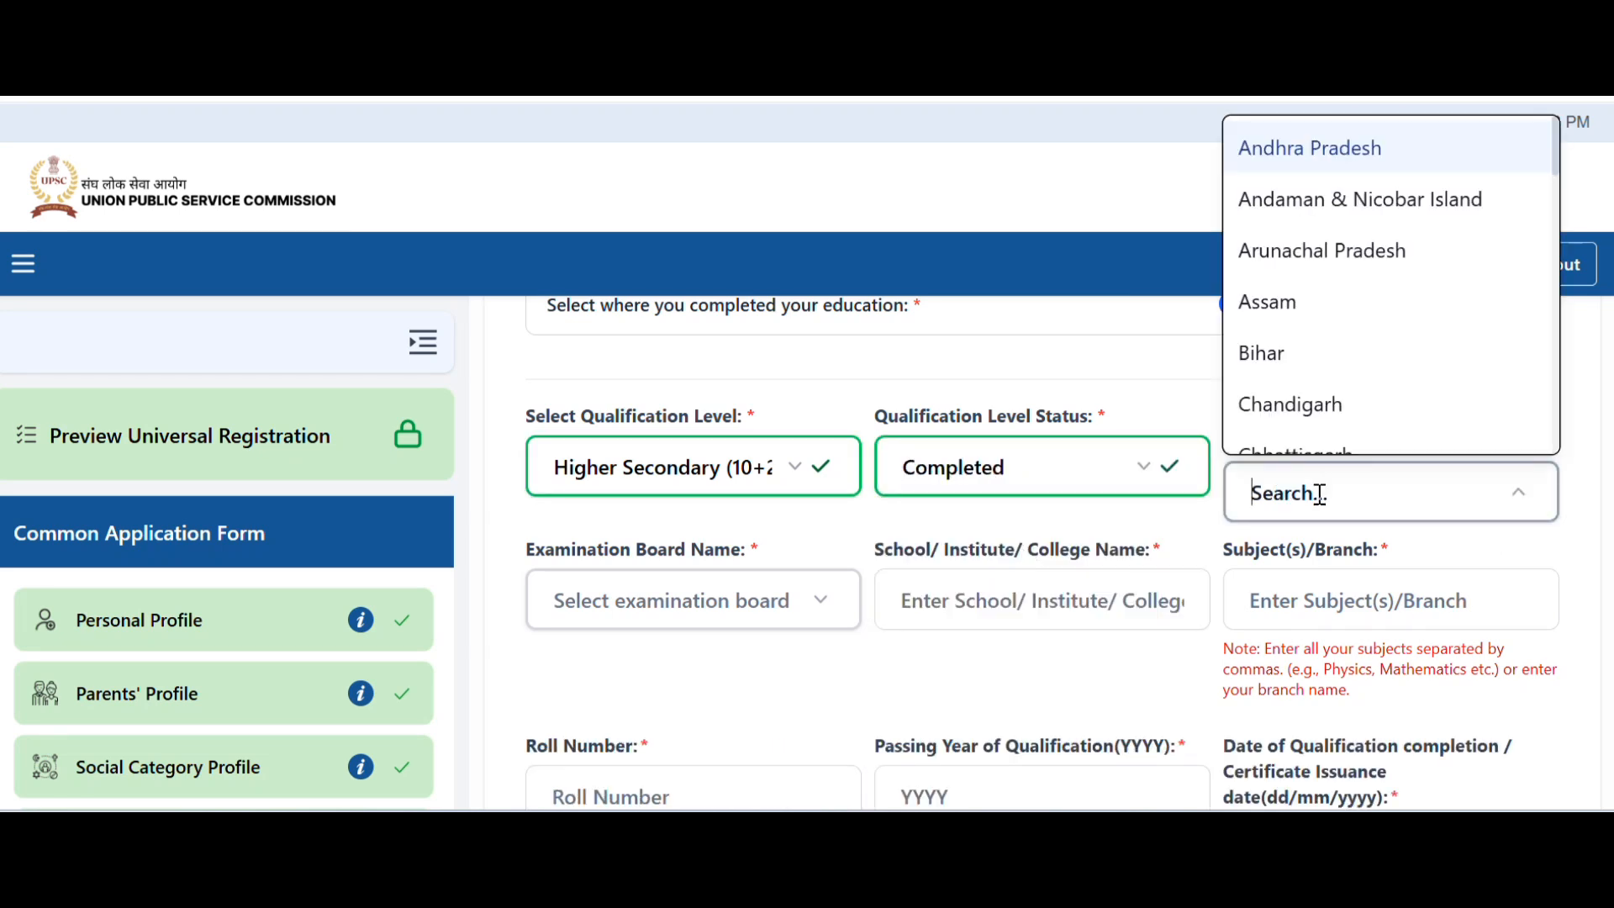
{"action": "left_click", "coordinate": [1340, 360]}
Search the examination board list for the Bihar boards and set the board to Bihar School Examination Board
{"action": "left_click", "coordinate": [825, 601]}
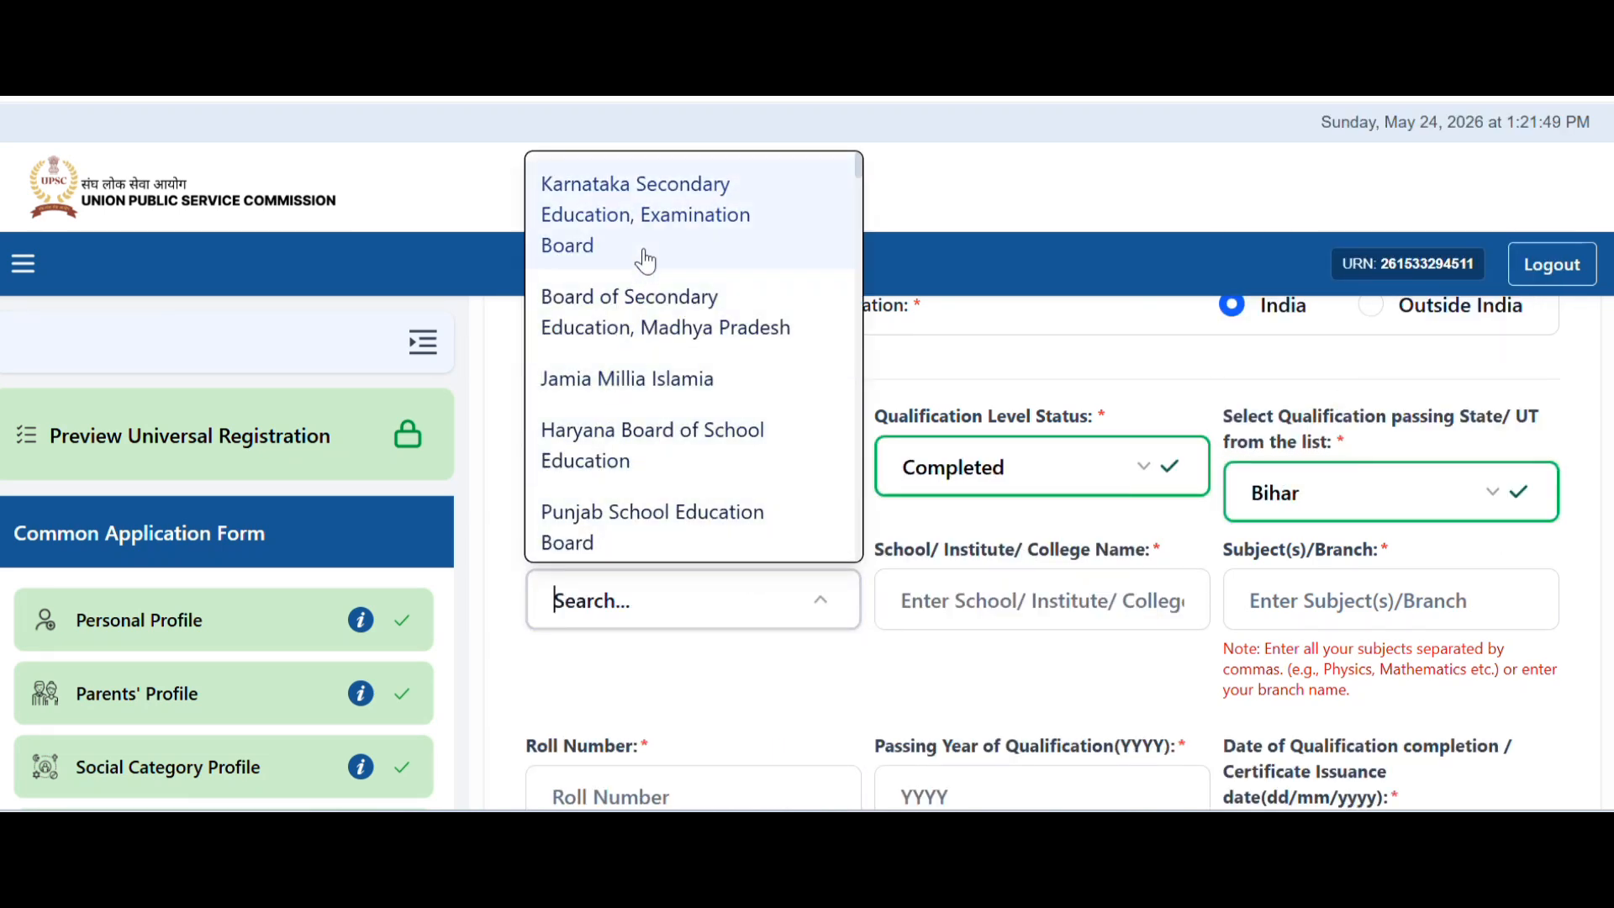
{"action": "scroll", "coordinate": [685, 424], "scroll_direction": "down", "scroll_amount": 3}
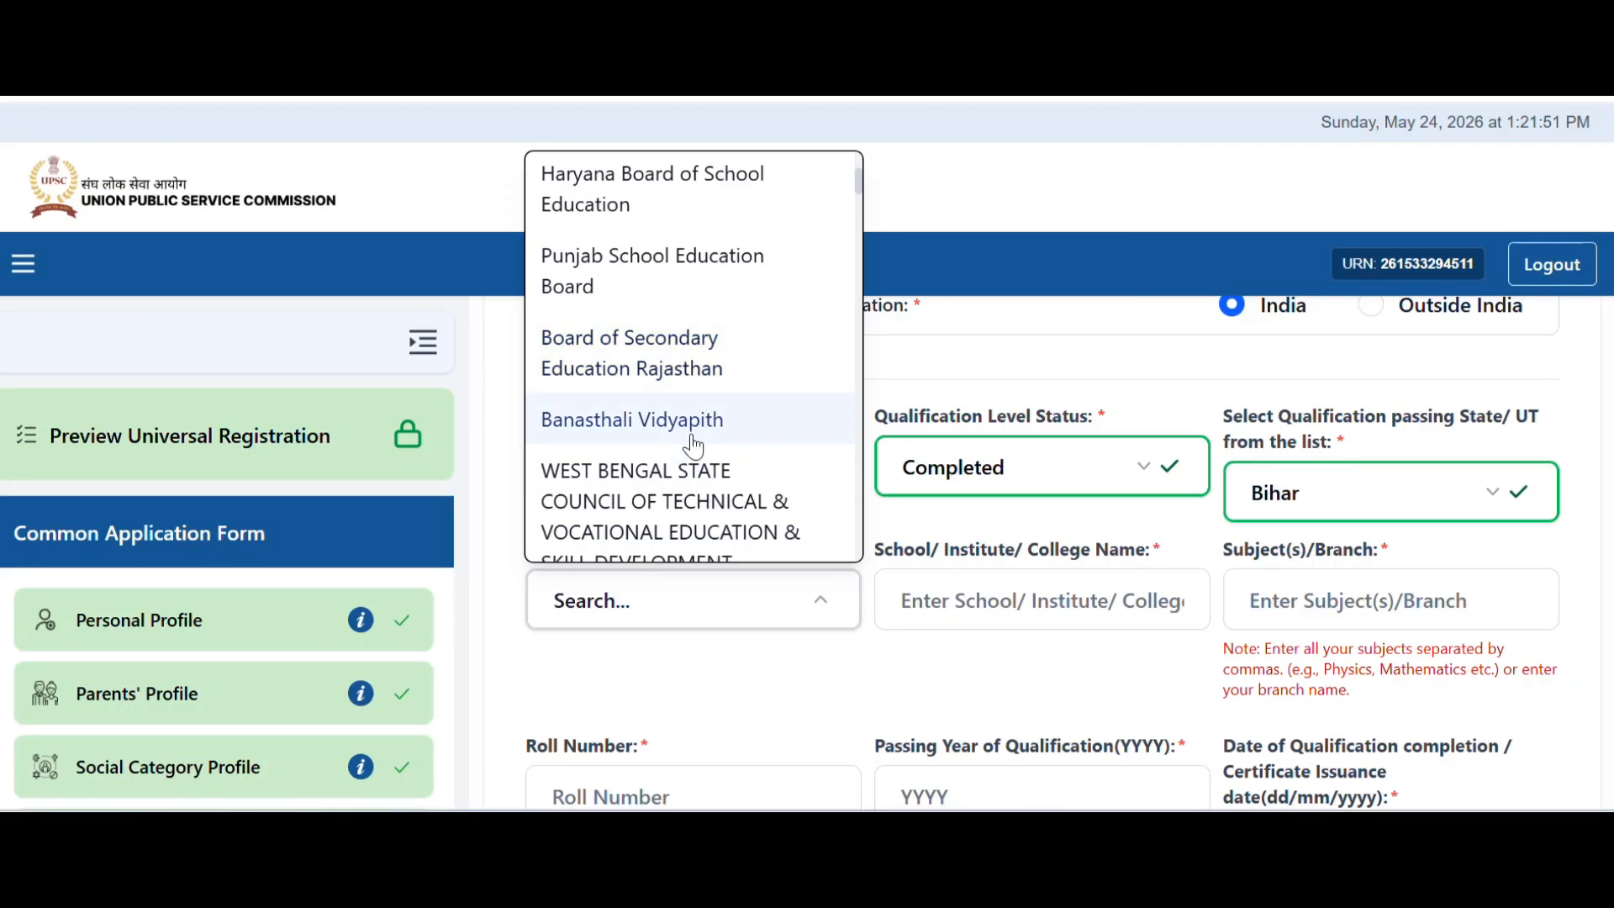
{"action": "scroll", "coordinate": [693, 446], "scroll_direction": "down", "scroll_amount": 9}
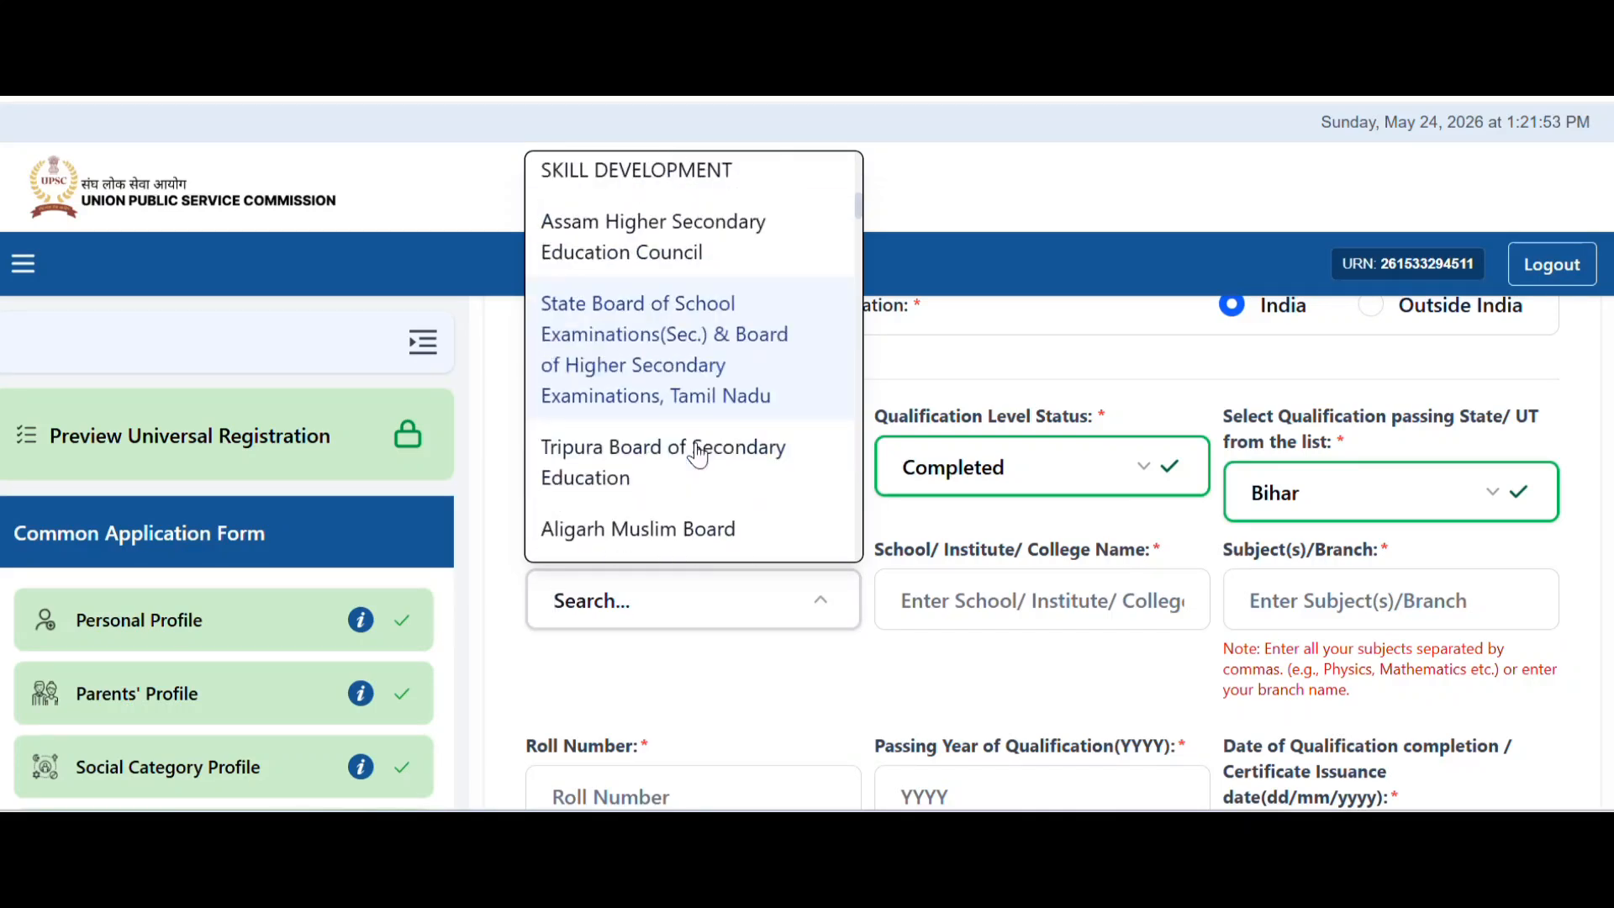
{"action": "scroll", "coordinate": [697, 457], "scroll_direction": "down", "scroll_amount": 3}
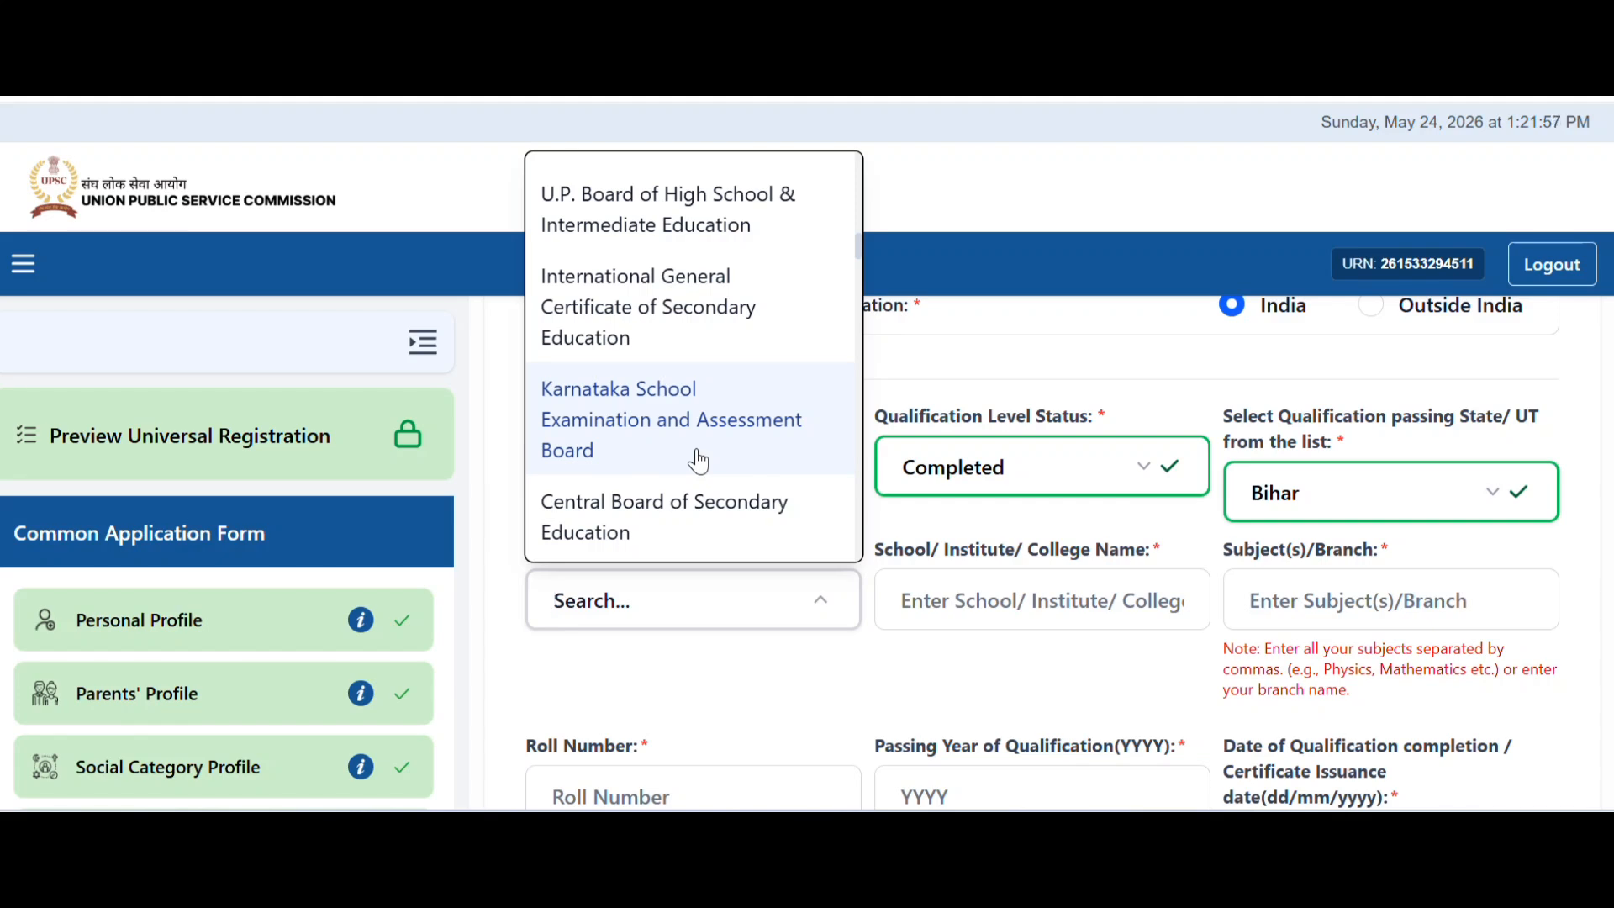
{"action": "type", "text": "bihar s"}
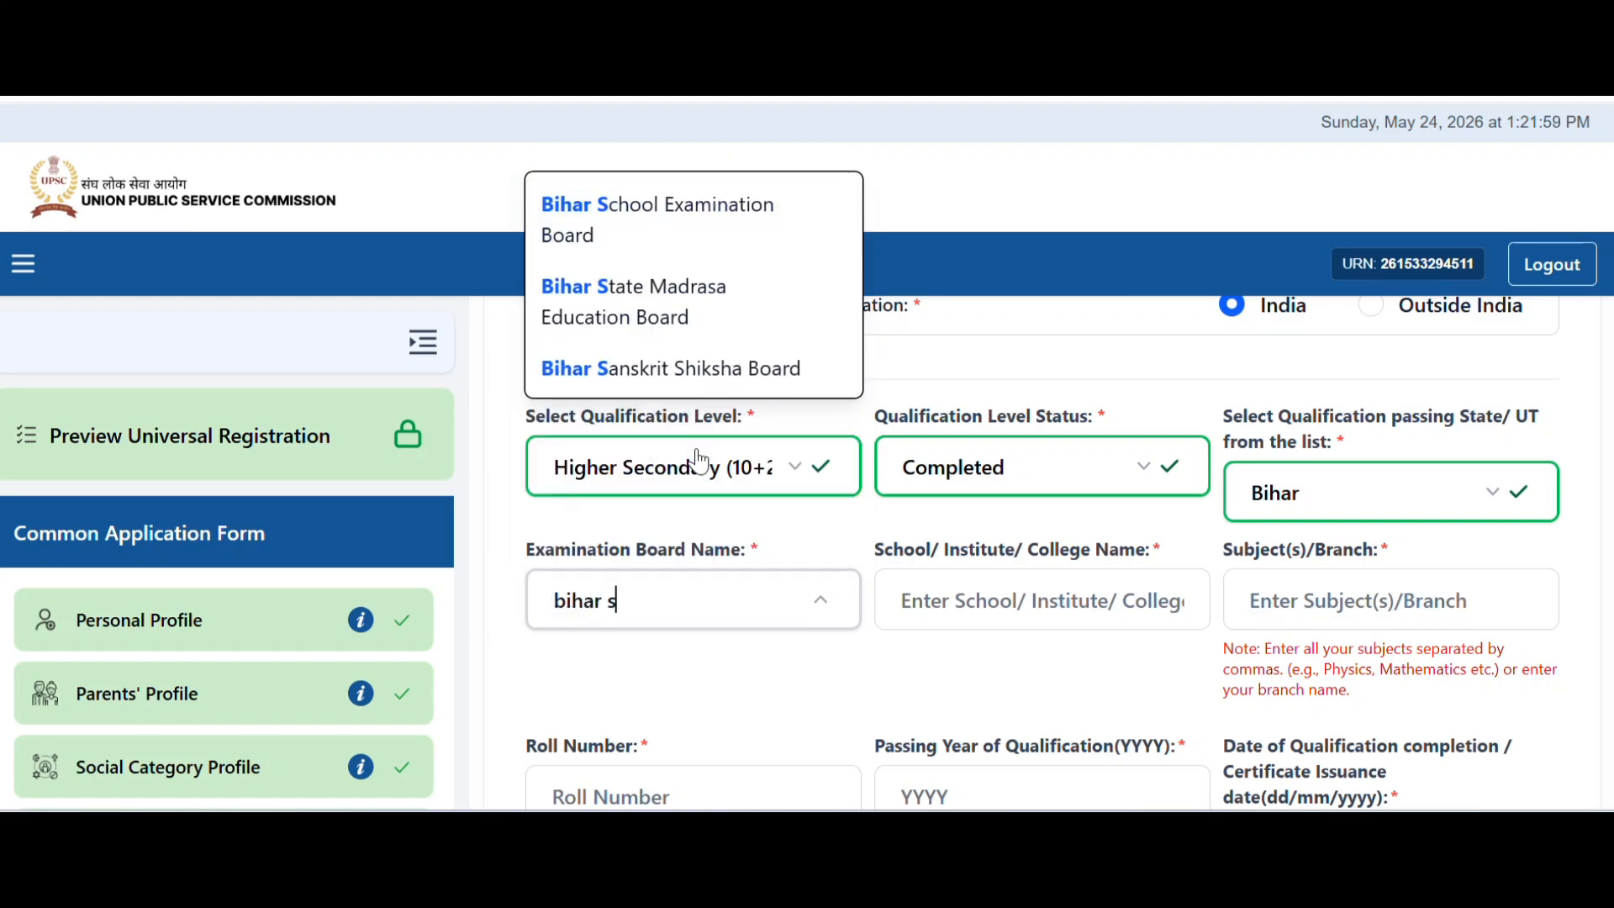
{"action": "type", "text": "c"}
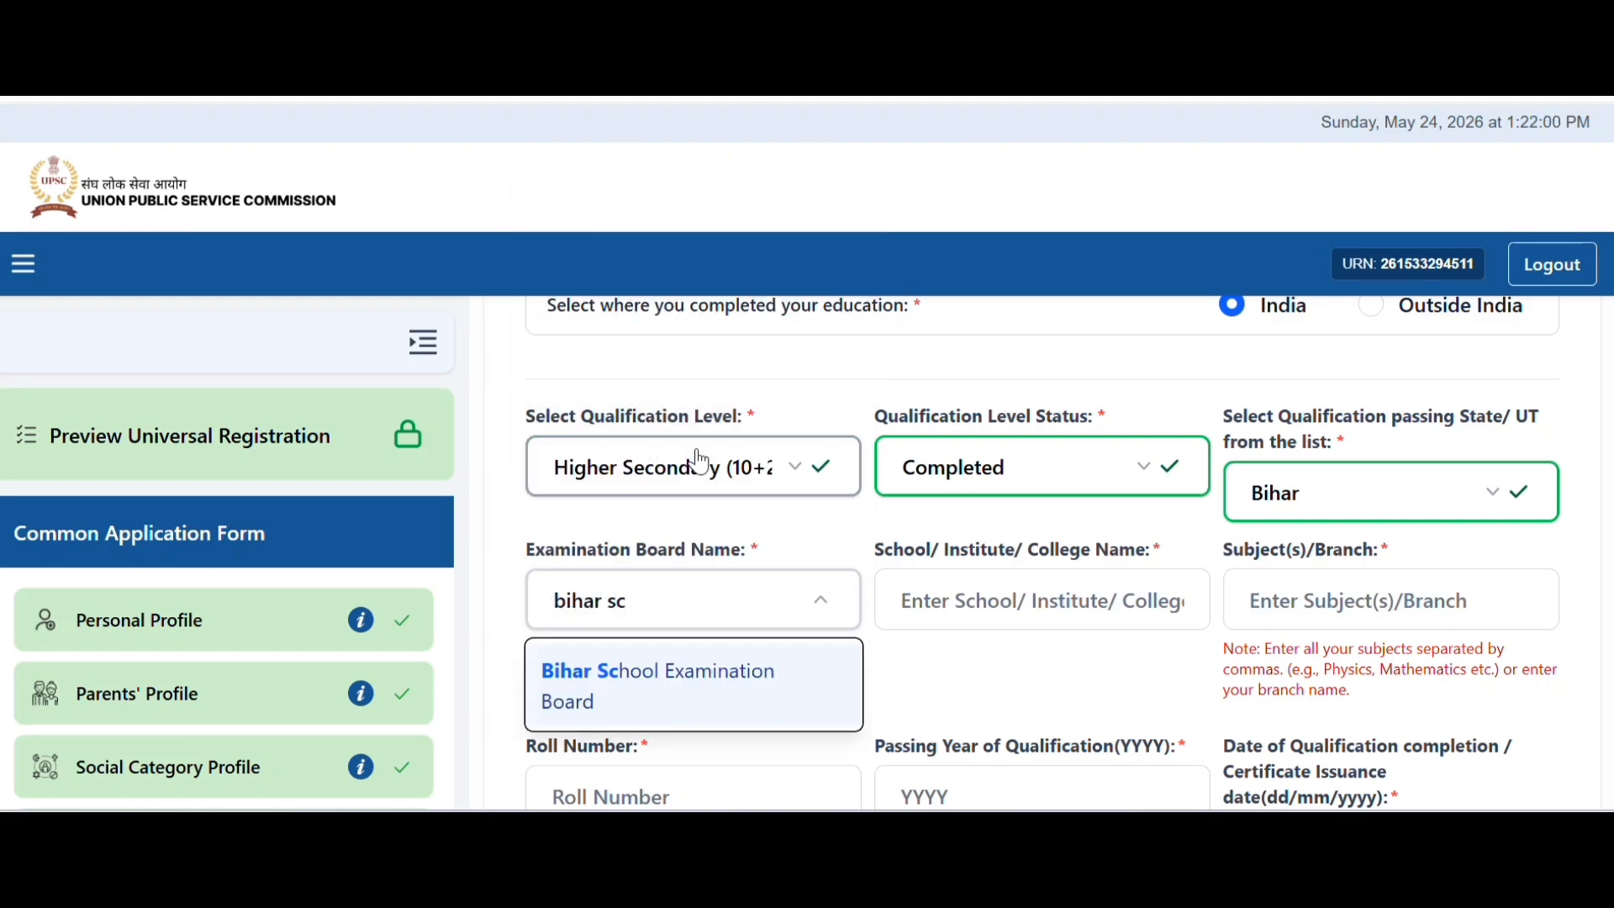
{"action": "left_click", "coordinate": [700, 707]}
Examine the required school name, subjects, roll number, passing year and completion date fields of the qualification form
{"action": "left_click", "coordinate": [1018, 619]}
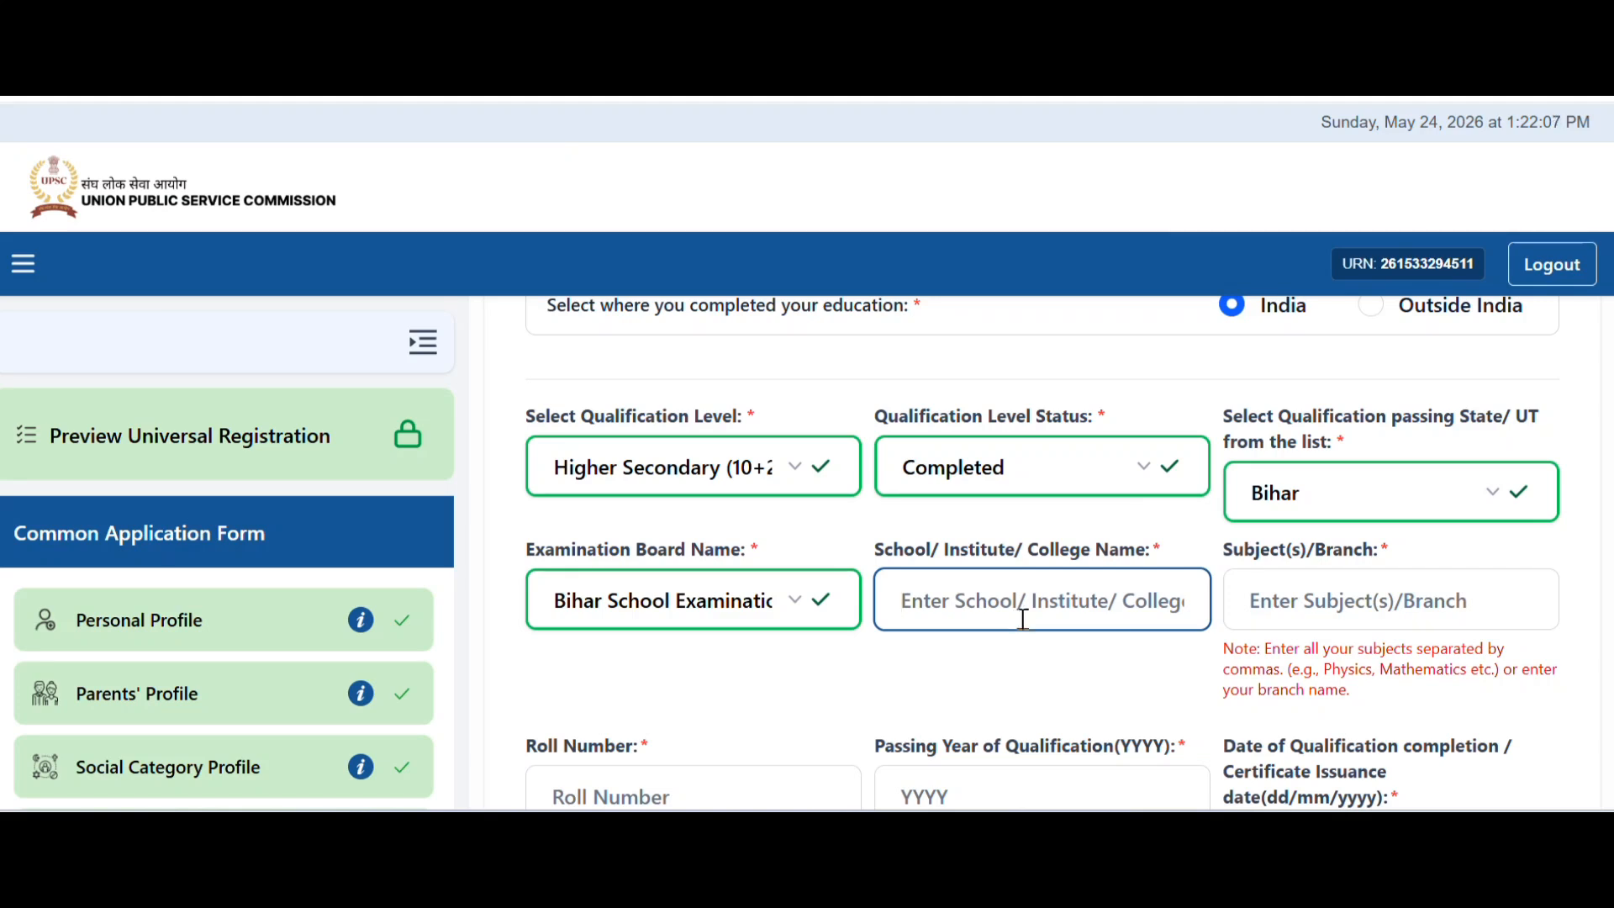
{"action": "scroll", "coordinate": [1430, 522], "scroll_direction": "down", "scroll_amount": 2}
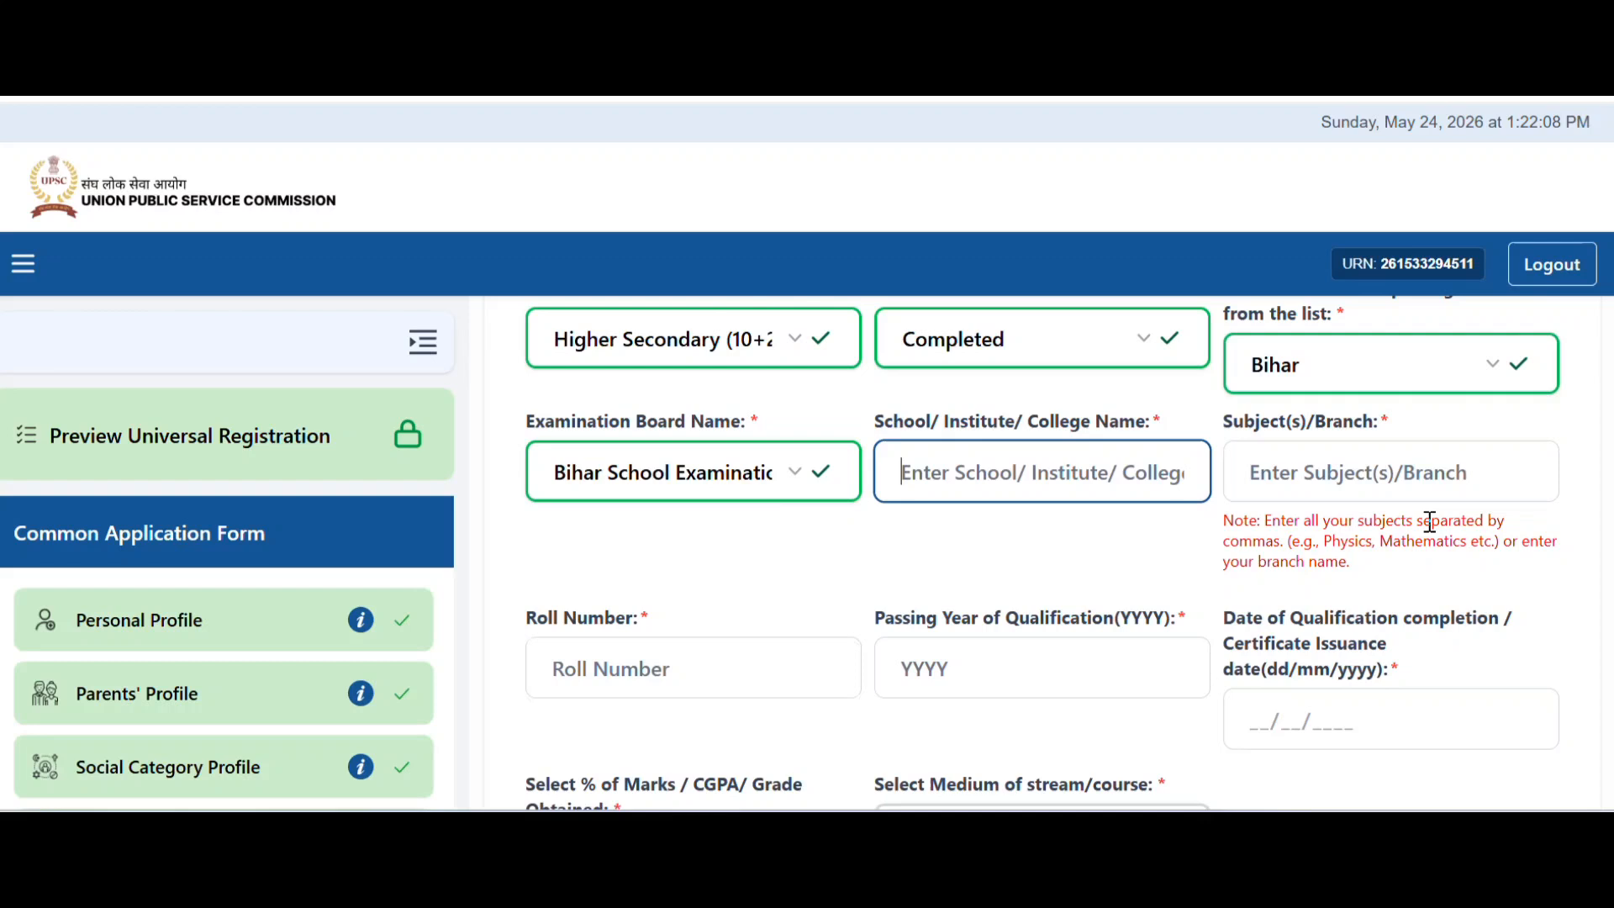
{"action": "left_click", "coordinate": [1366, 484]}
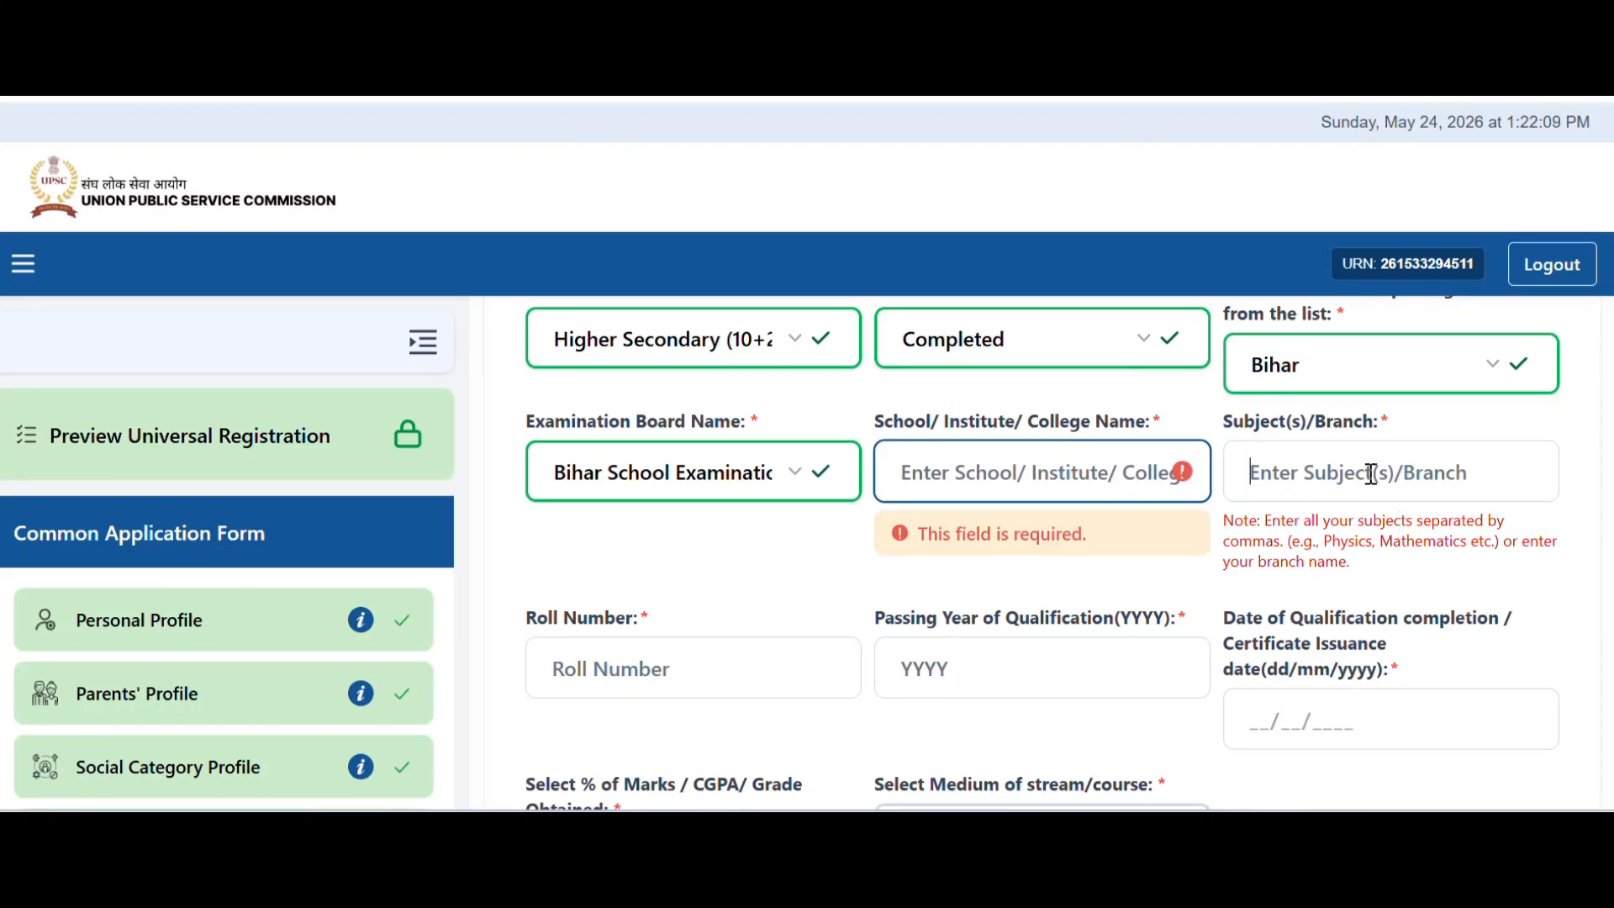
{"action": "left_click", "coordinate": [1335, 543]}
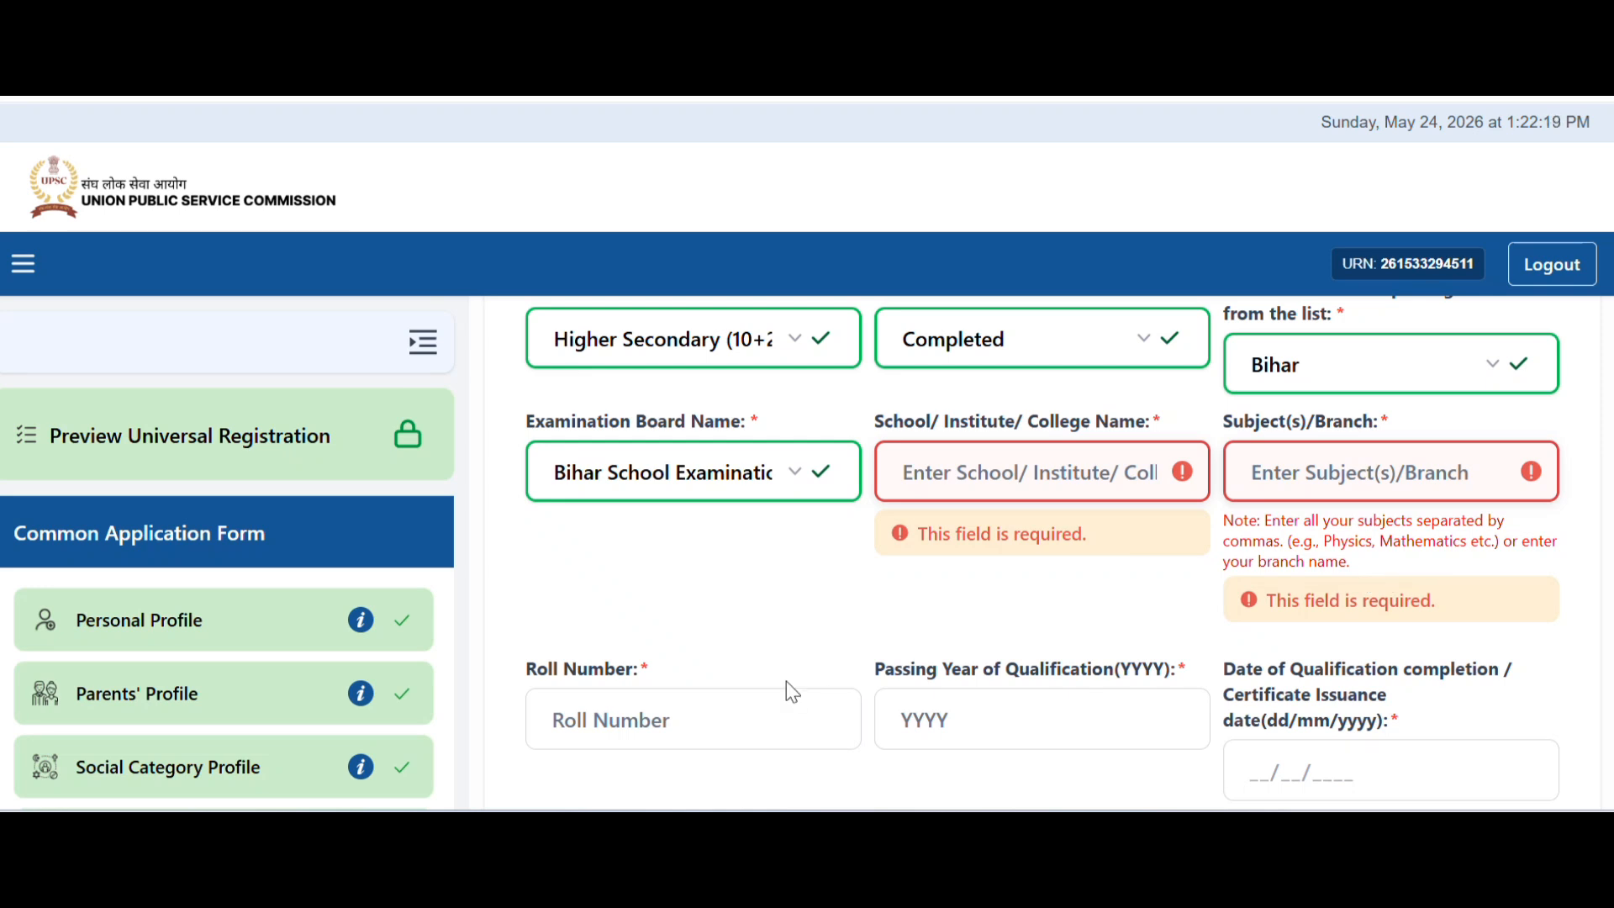
{"action": "scroll", "coordinate": [717, 670], "scroll_direction": "down", "scroll_amount": 2}
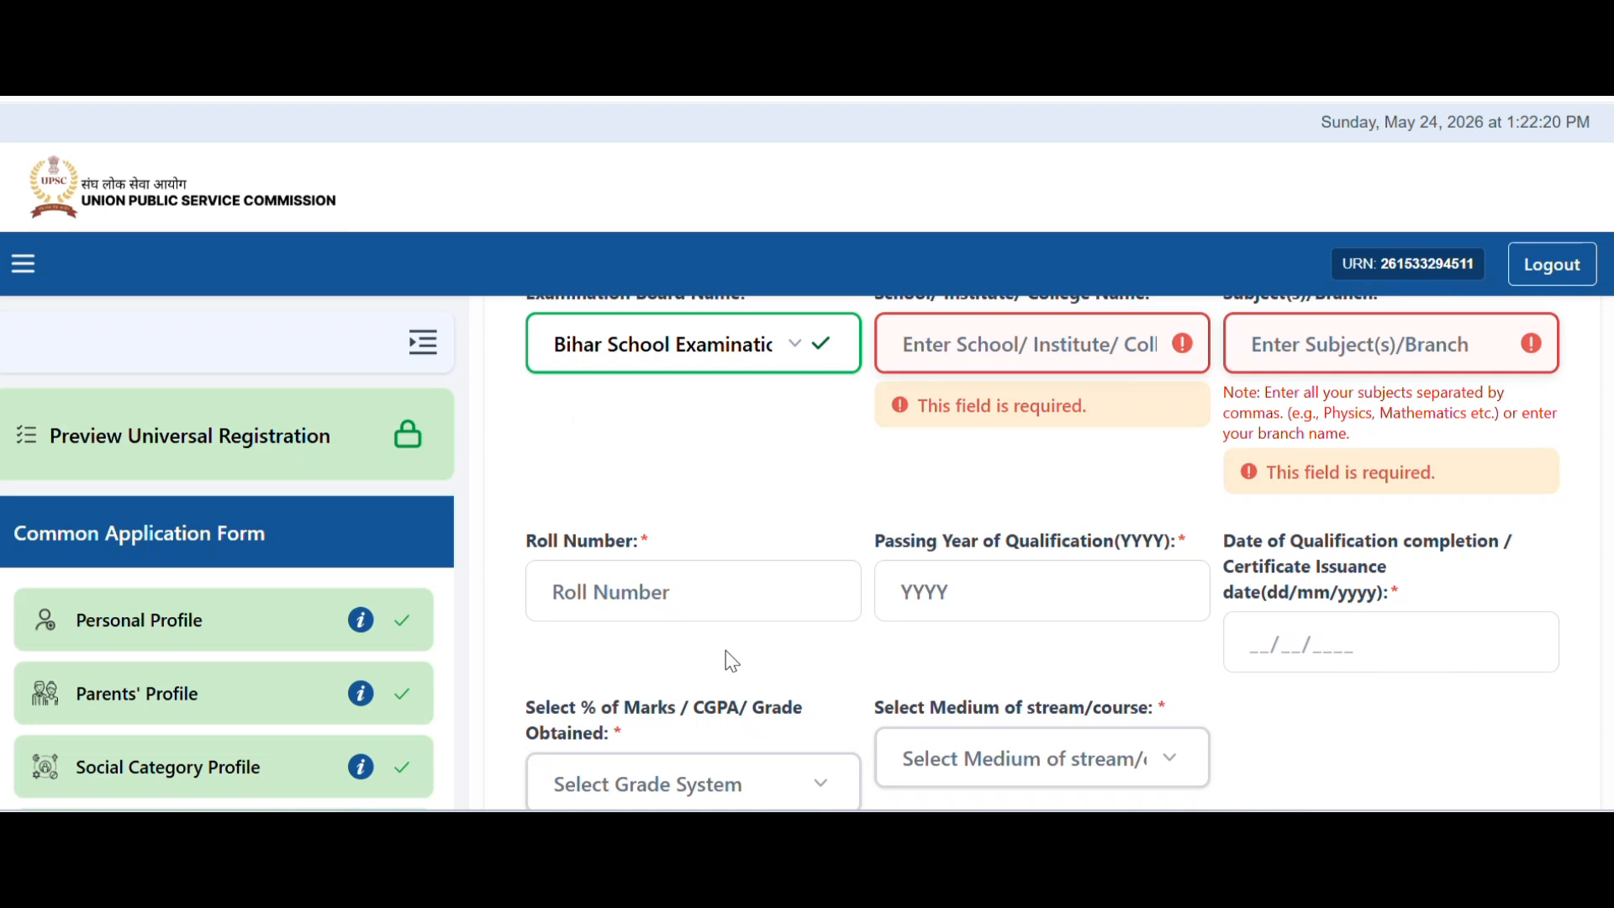
{"action": "left_click", "coordinate": [703, 589]}
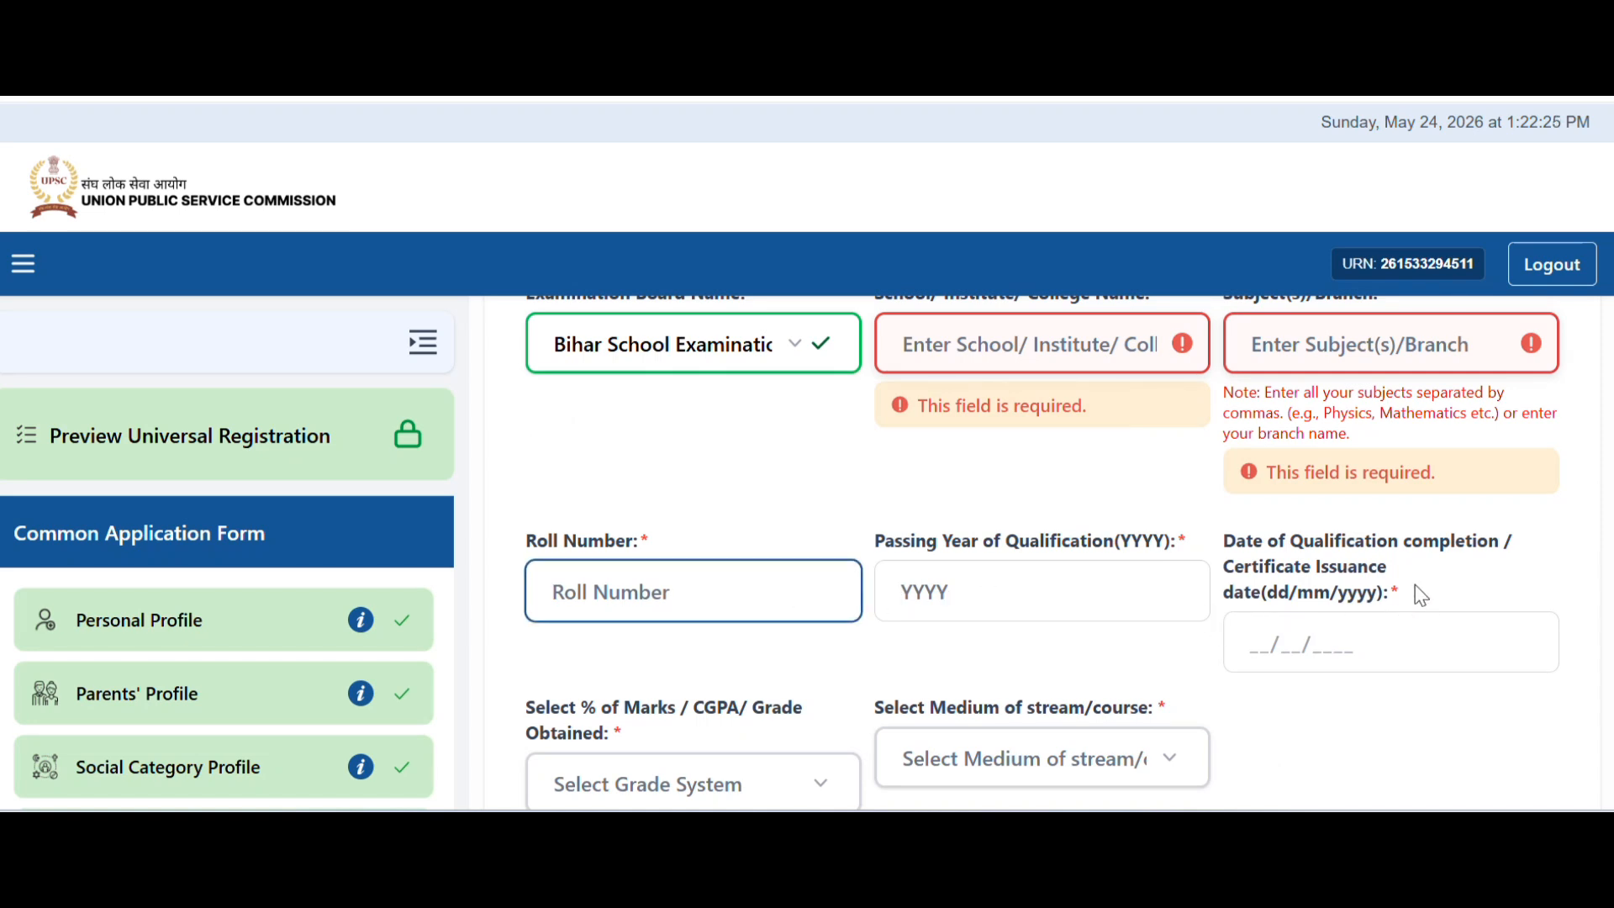
{"action": "scroll", "coordinate": [1361, 641], "scroll_direction": "down", "scroll_amount": 2}
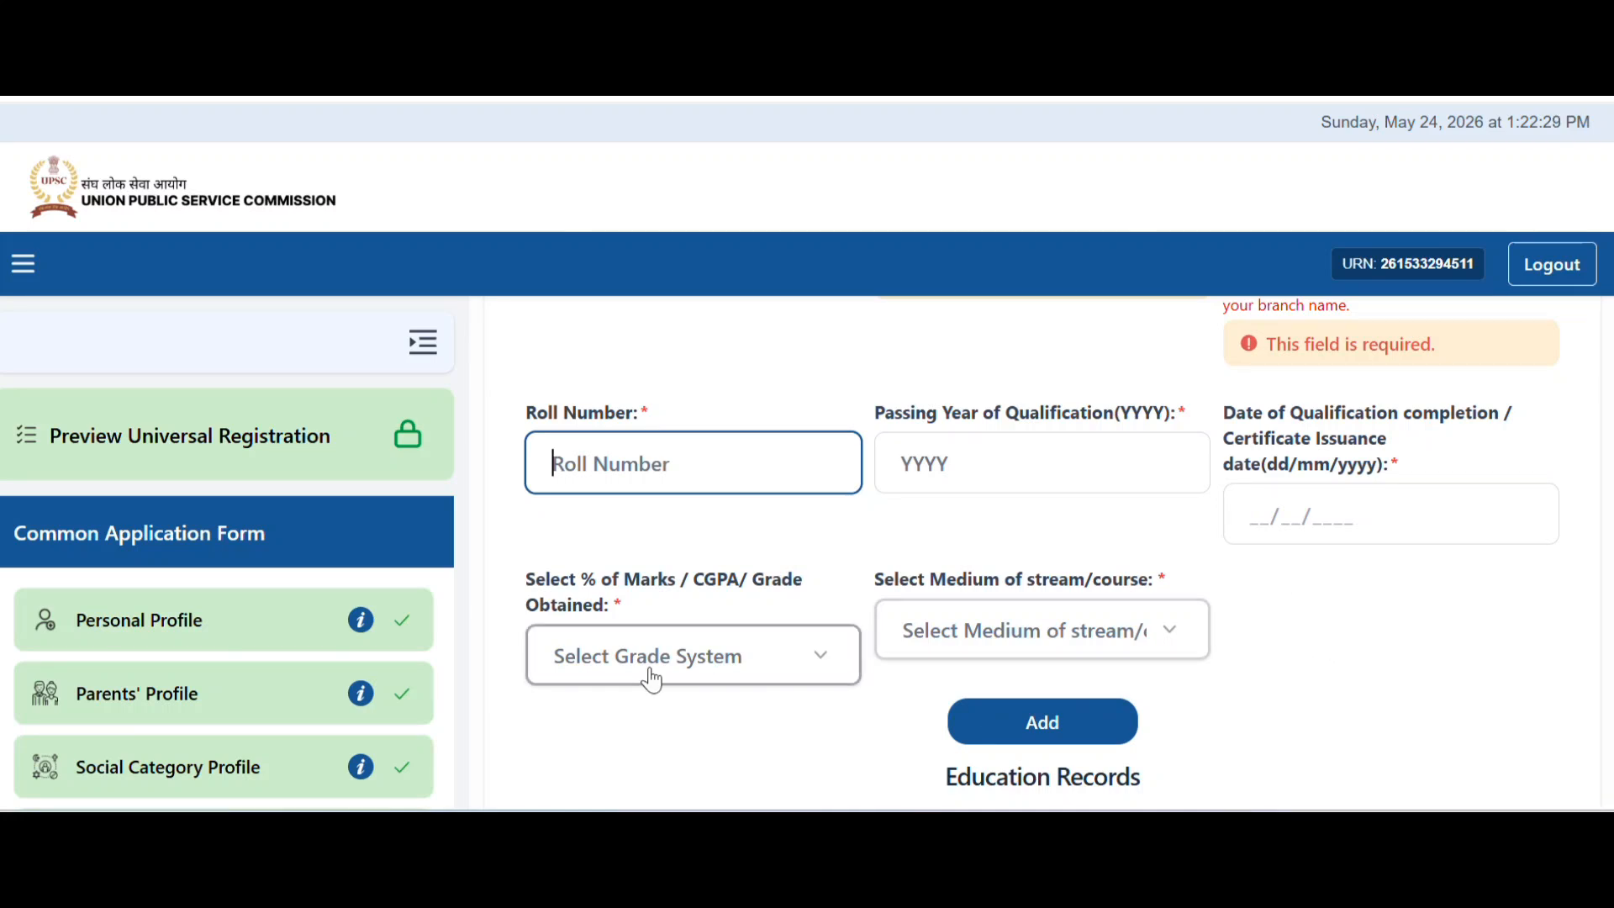
Set the grade system to Percentage(%) Marks and the medium of stream/course to Hindi
{"action": "left_click", "coordinate": [710, 670]}
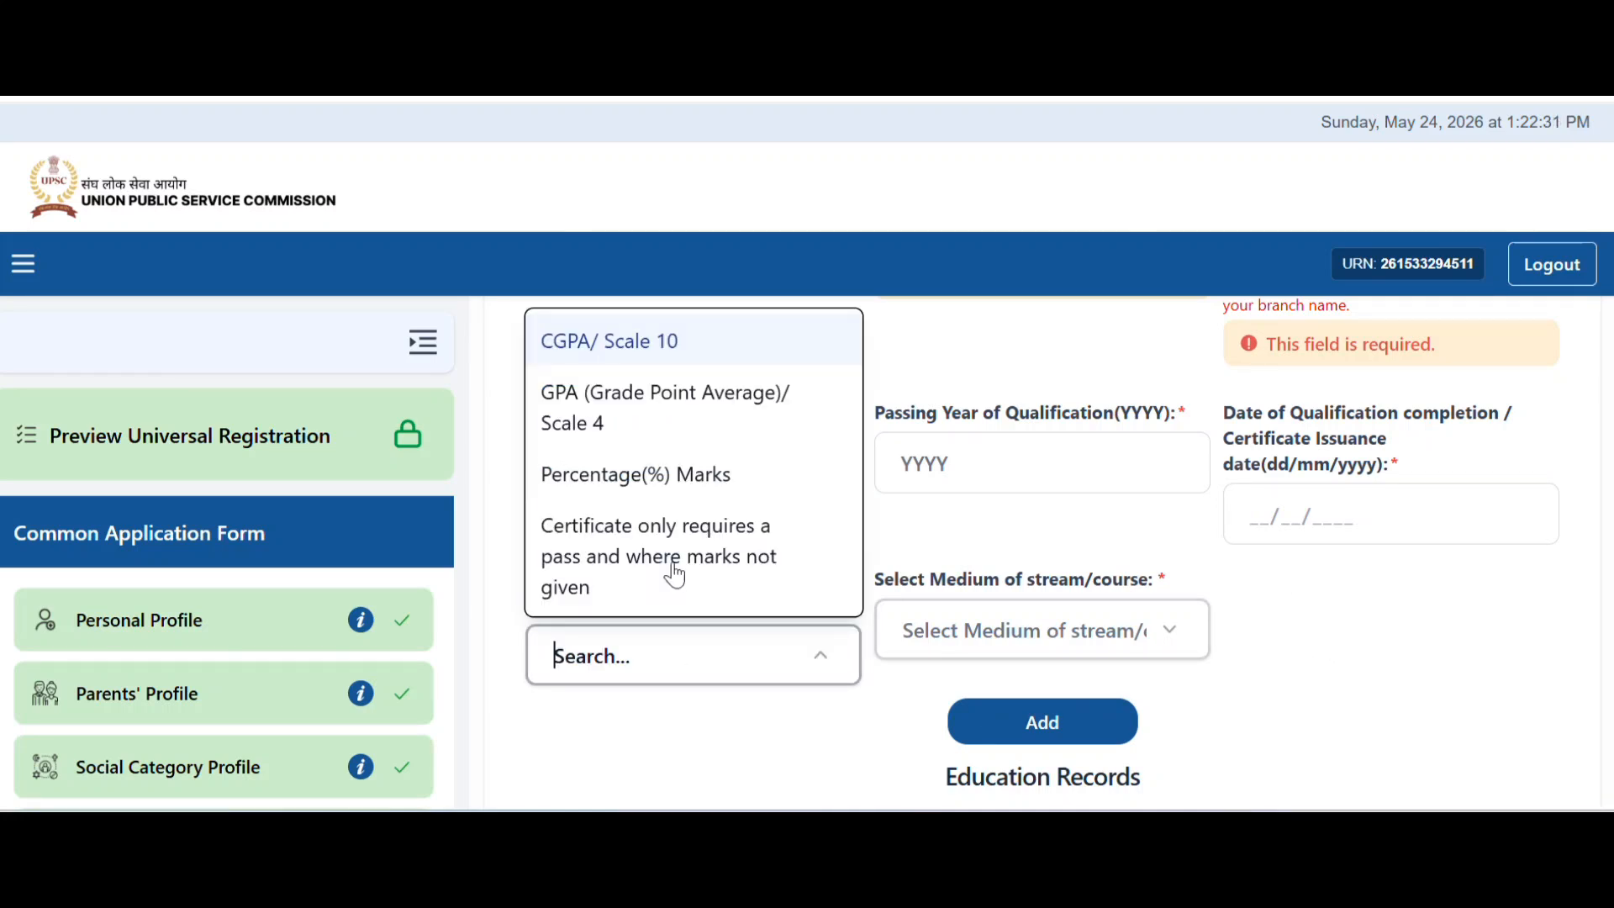
{"action": "left_click", "coordinate": [661, 473]}
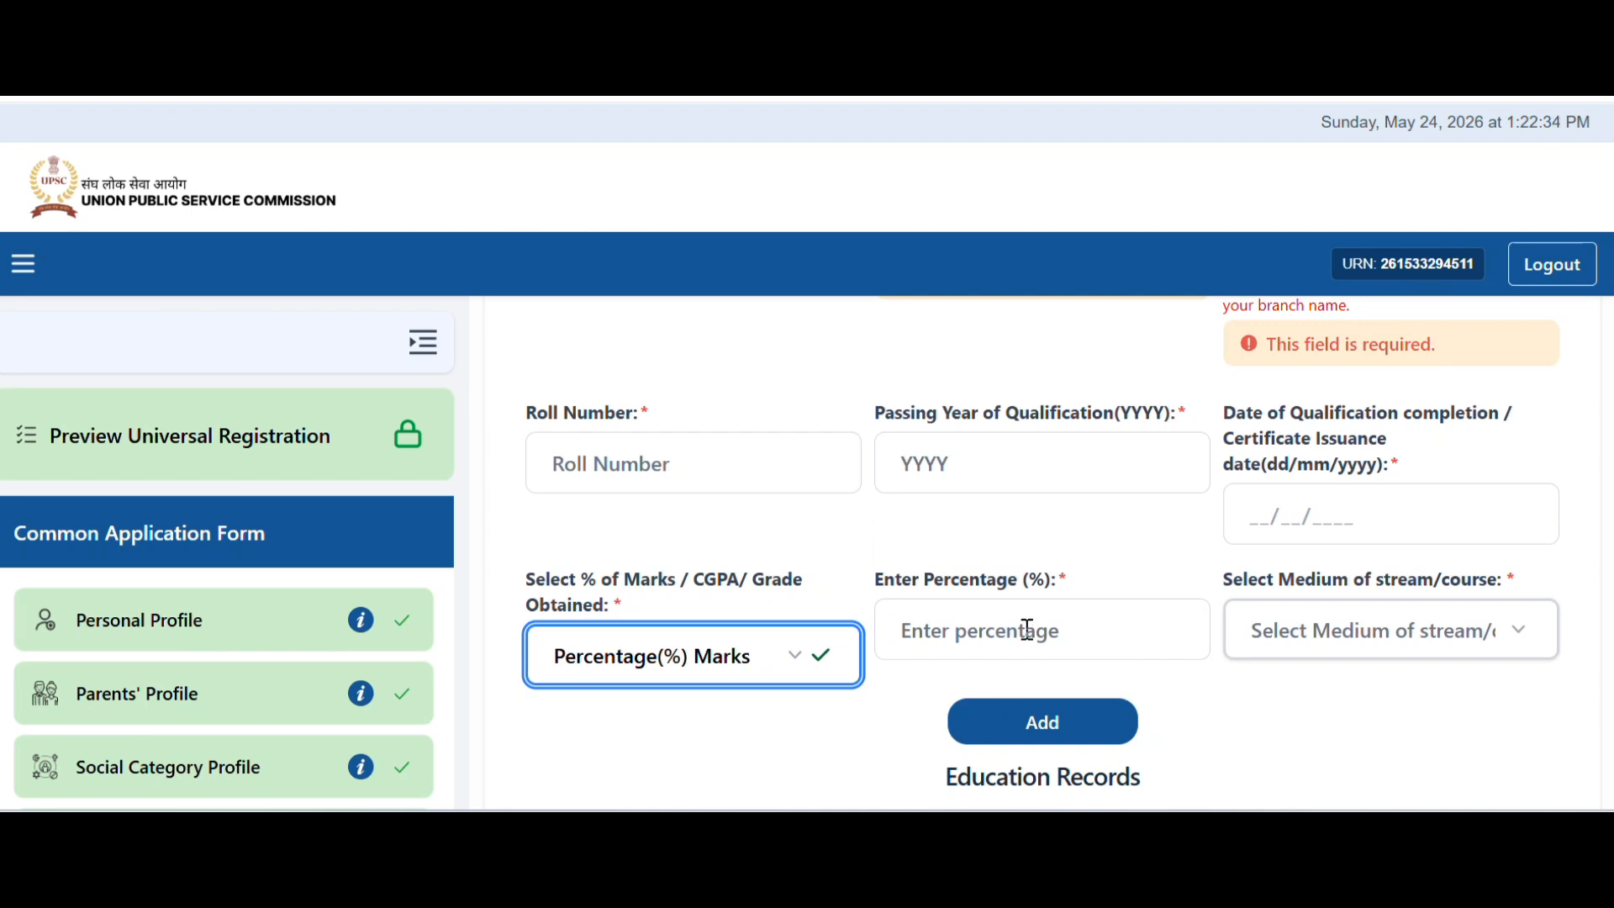
{"action": "left_click", "coordinate": [1362, 630]}
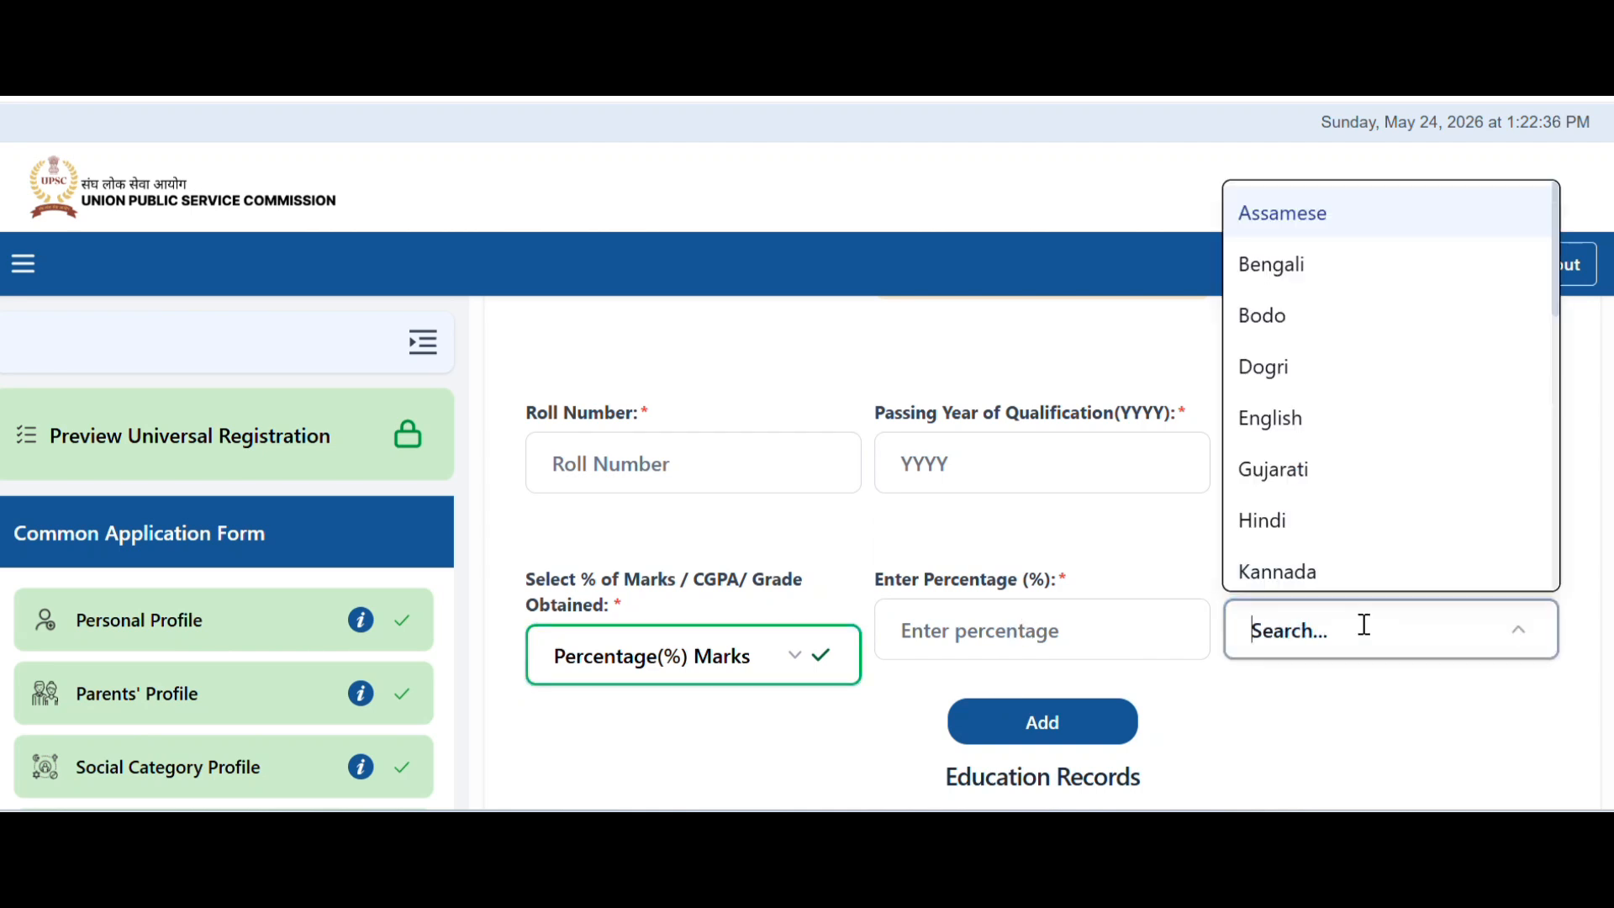
{"action": "left_click", "coordinate": [1304, 521]}
{"action": "scroll", "coordinate": [1143, 664], "scroll_direction": "down", "scroll_amount": 3}
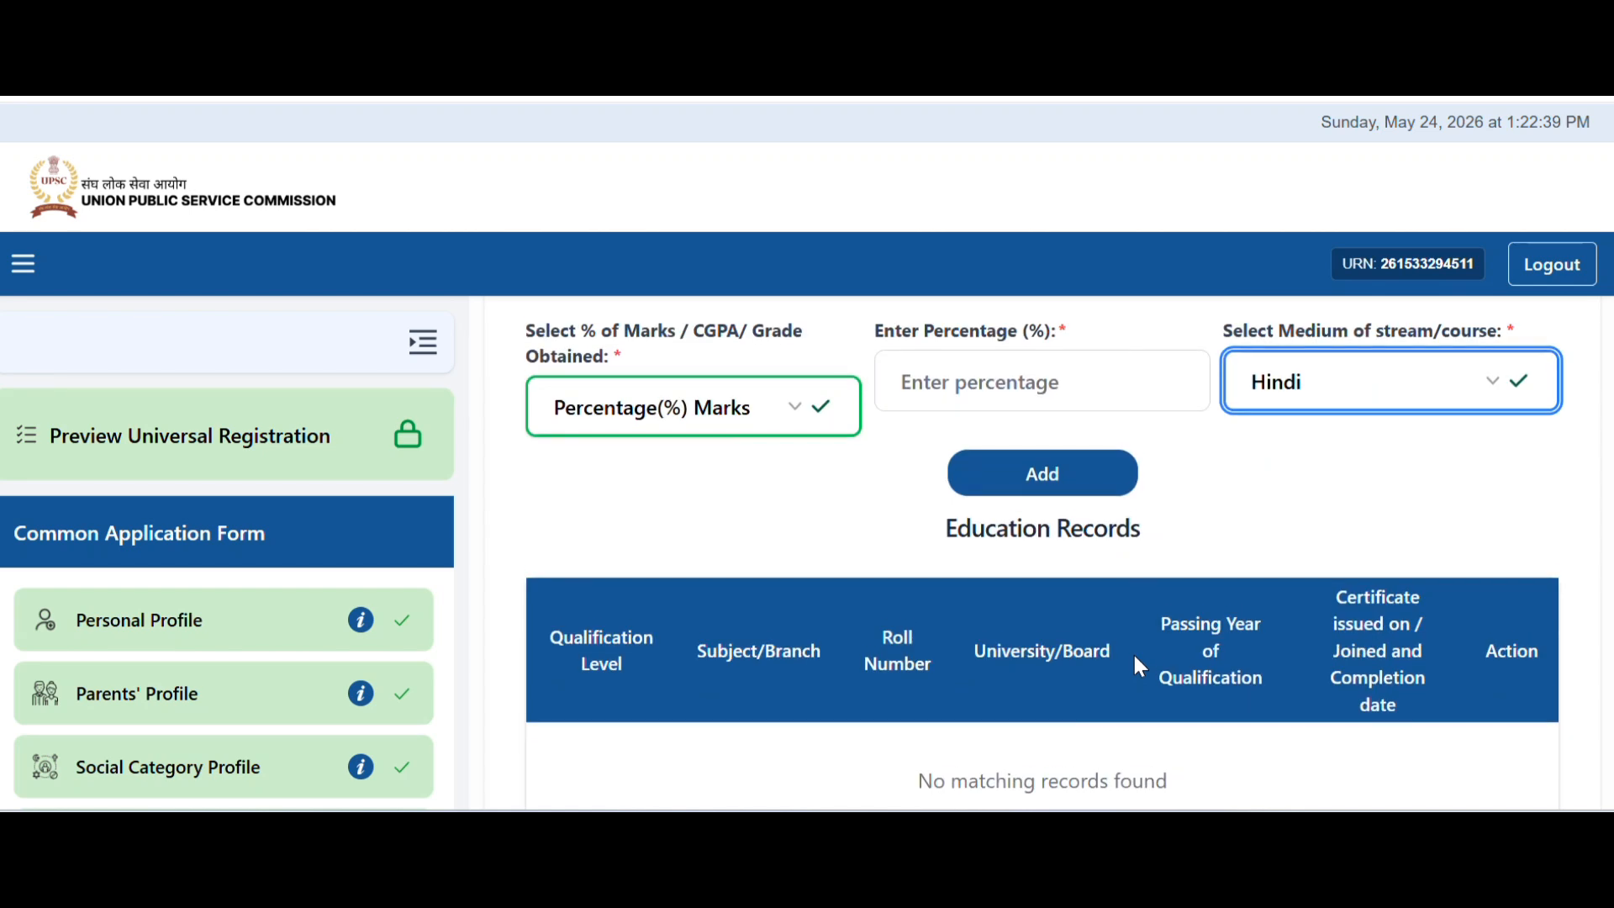
{"action": "scroll", "coordinate": [1132, 652], "scroll_direction": "up", "scroll_amount": 5}
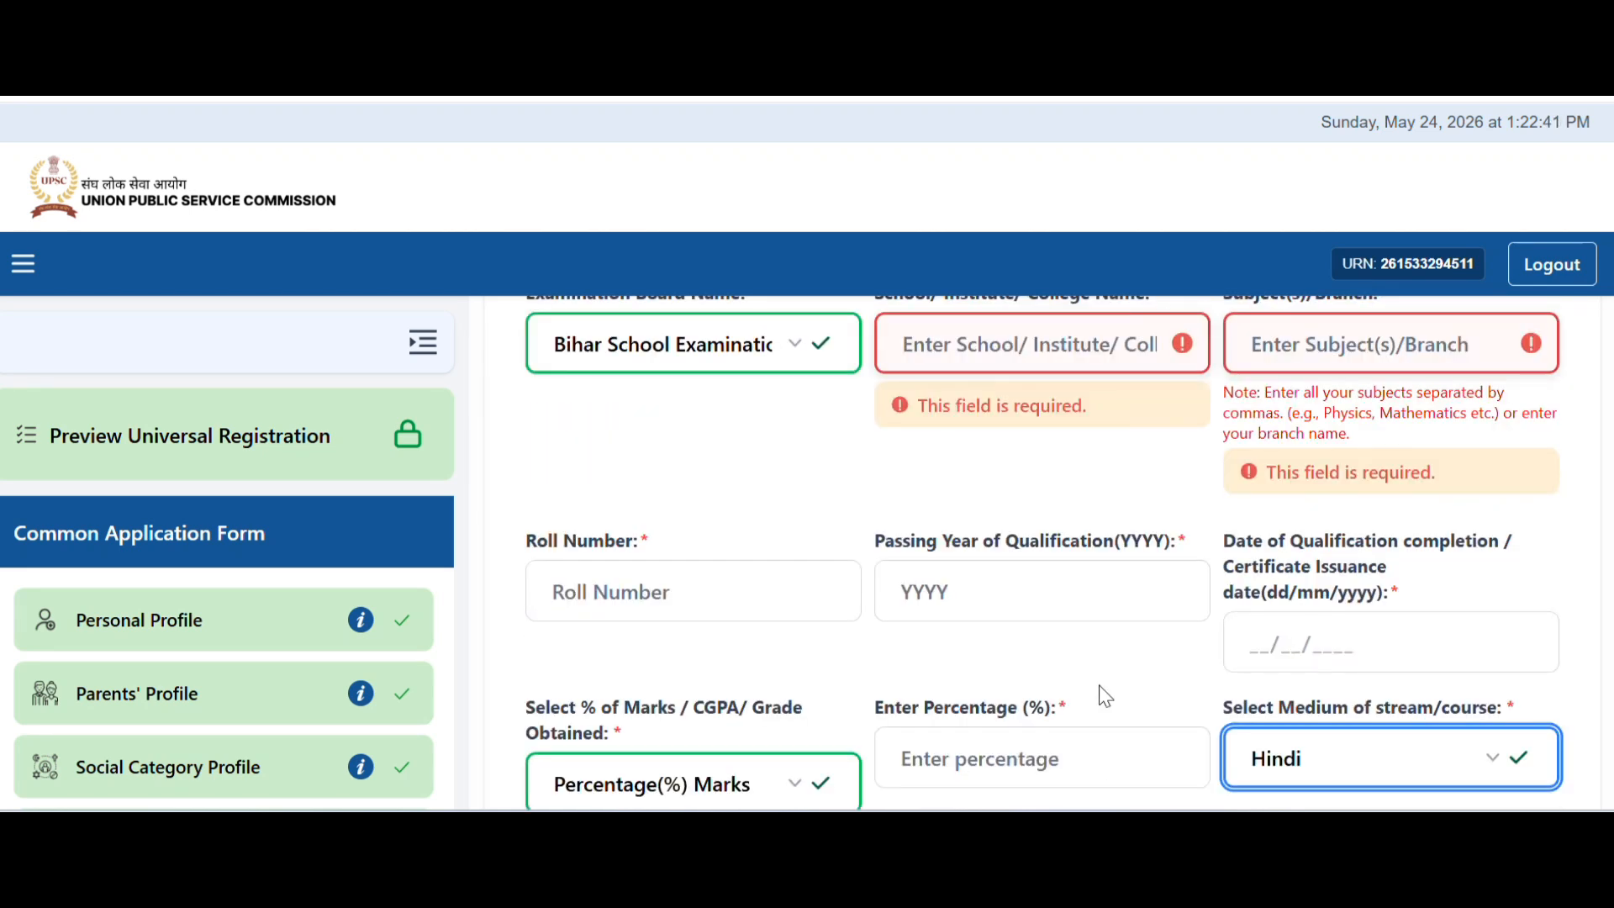
{"action": "scroll", "coordinate": [1104, 696], "scroll_direction": "down", "scroll_amount": 2}
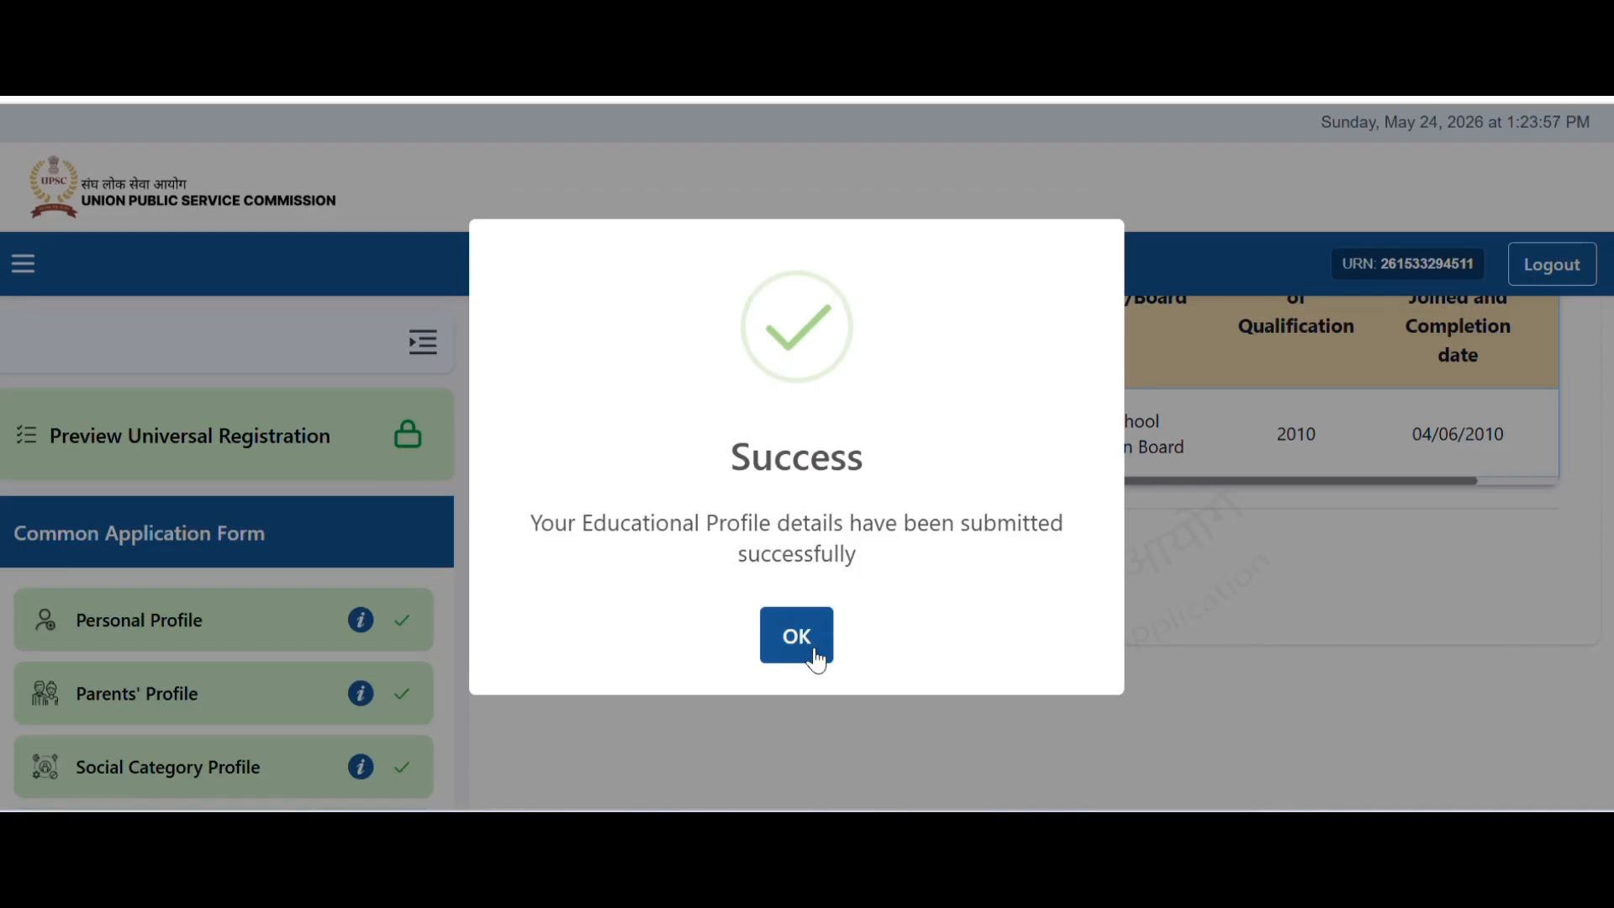
Proceed from the submitted Educational Profile to the Employment Experience Profile and answer No to ever having been self-employed
{"action": "left_click", "coordinate": [806, 645]}
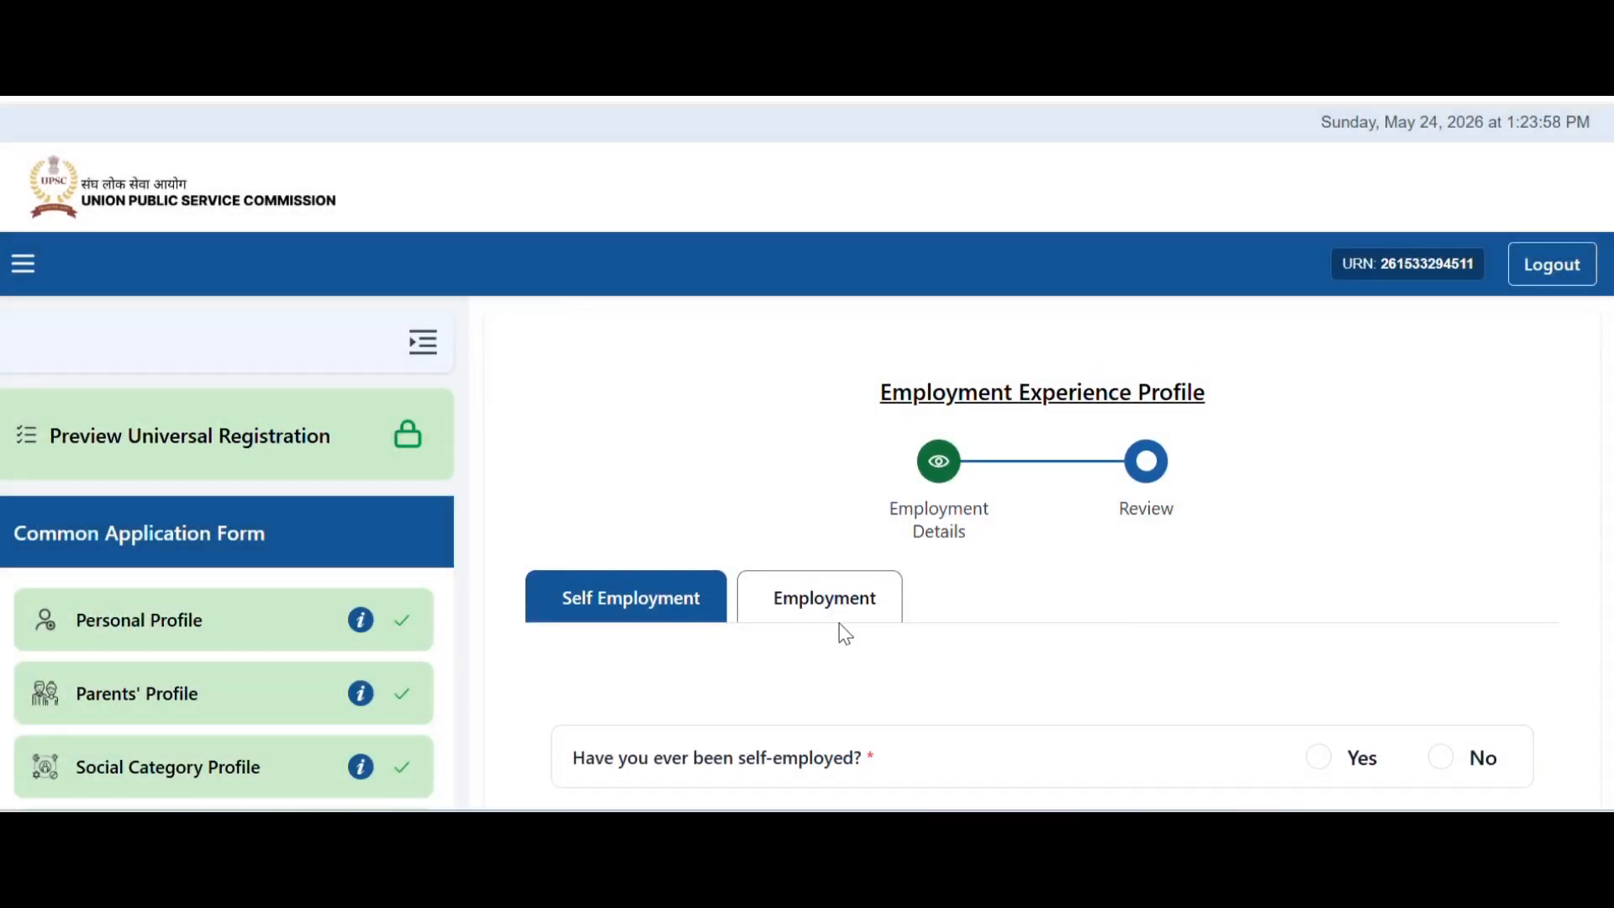
{"action": "scroll", "coordinate": [841, 630], "scroll_direction": "down", "scroll_amount": 2}
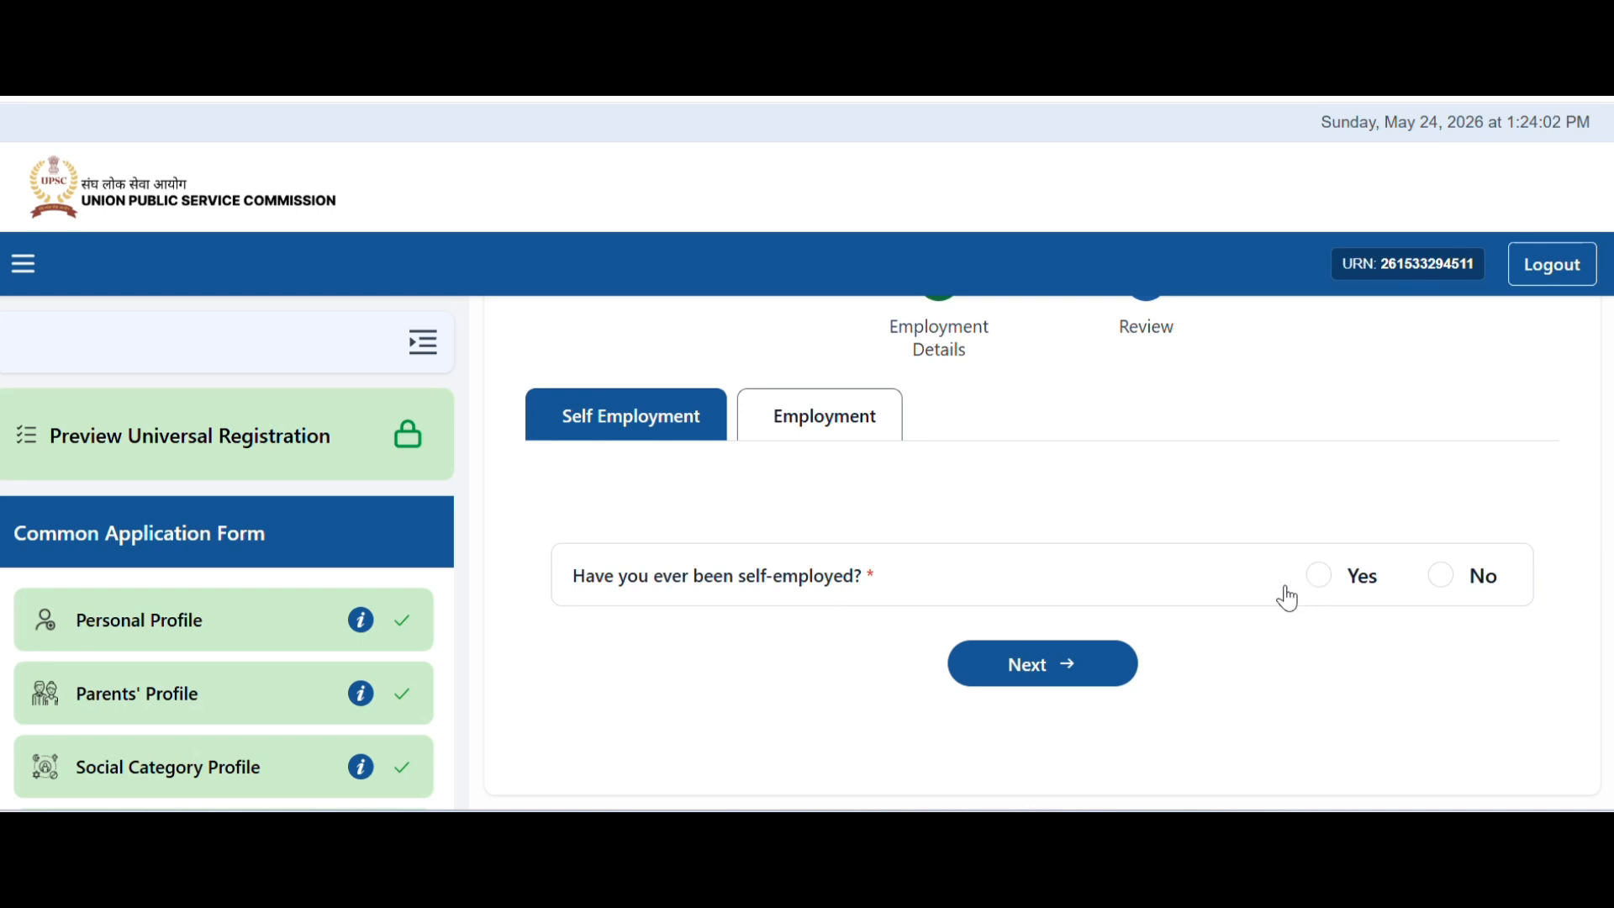
{"action": "left_click_drag", "start_coordinate": [569, 582], "coordinate": [889, 593]}
{"action": "left_click", "coordinate": [889, 593]}
{"action": "left_click", "coordinate": [1458, 593]}
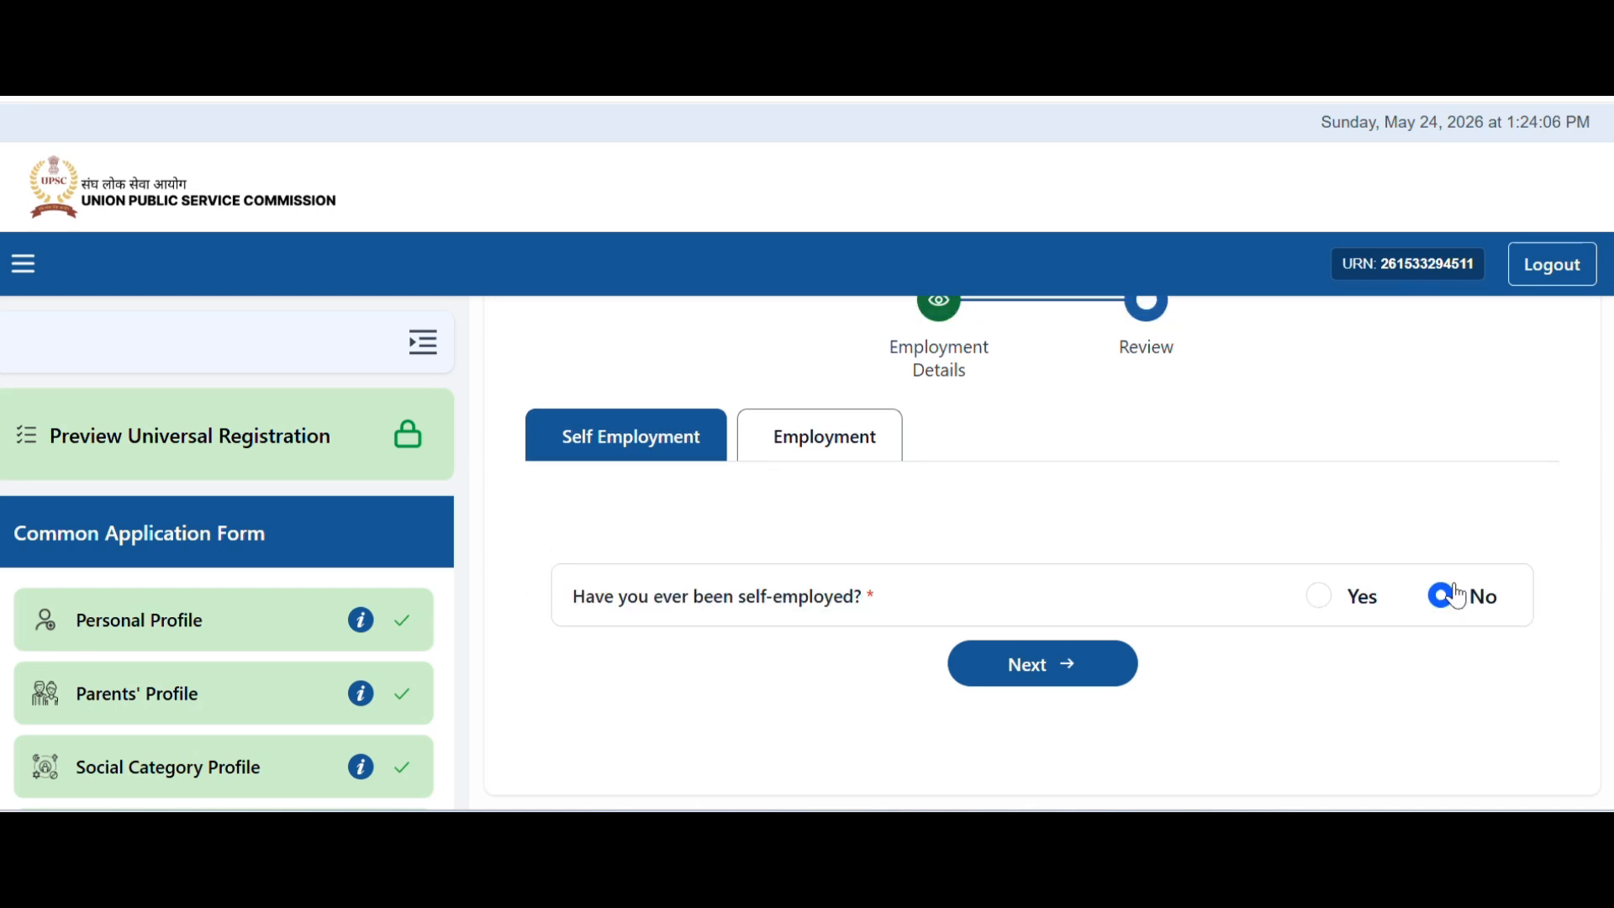
{"action": "left_click", "coordinate": [1086, 679]}
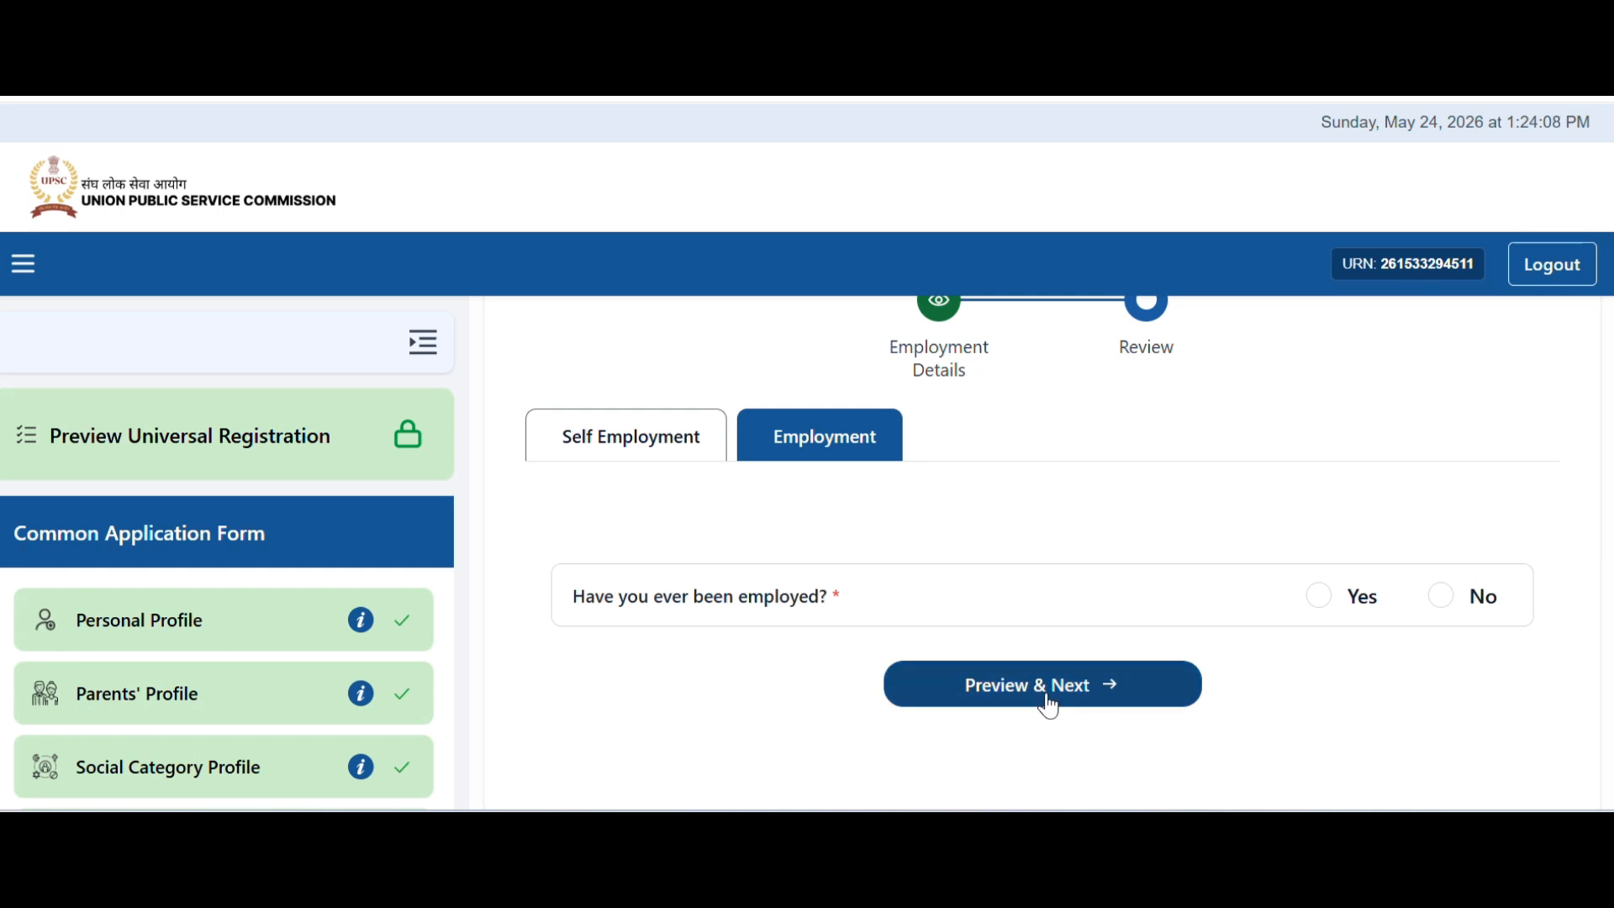
Answer No to ever having been employed and submit the Employment Experience Profile as correct
{"action": "left_click_drag", "start_coordinate": [571, 595], "coordinate": [861, 607]}
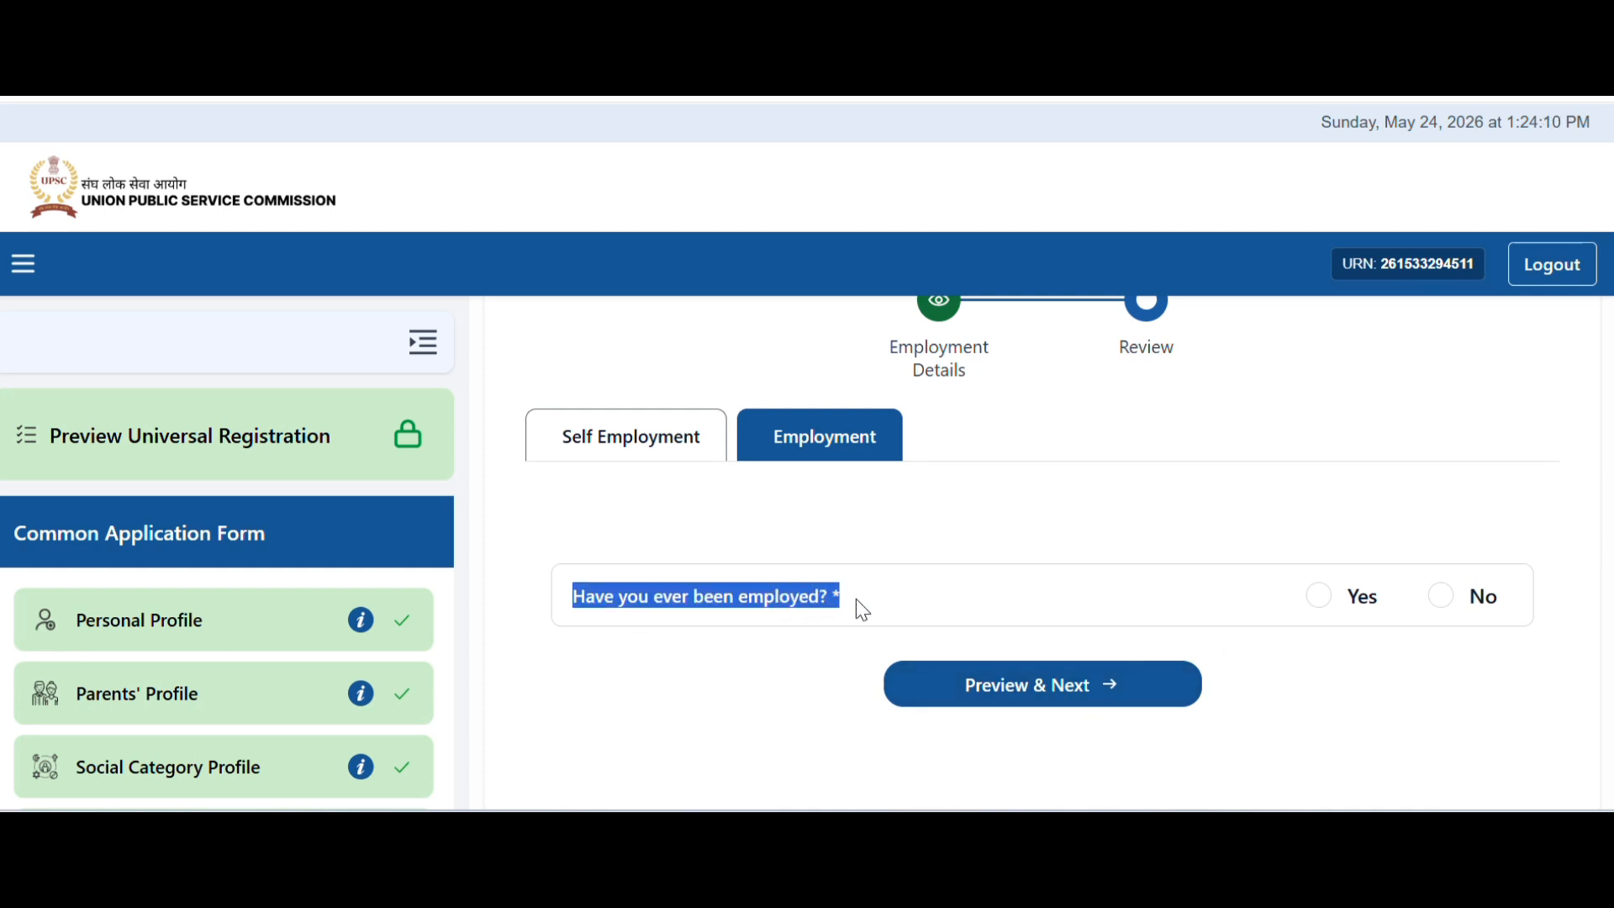
{"action": "left_click", "coordinate": [1479, 598]}
{"action": "left_click", "coordinate": [1064, 693]}
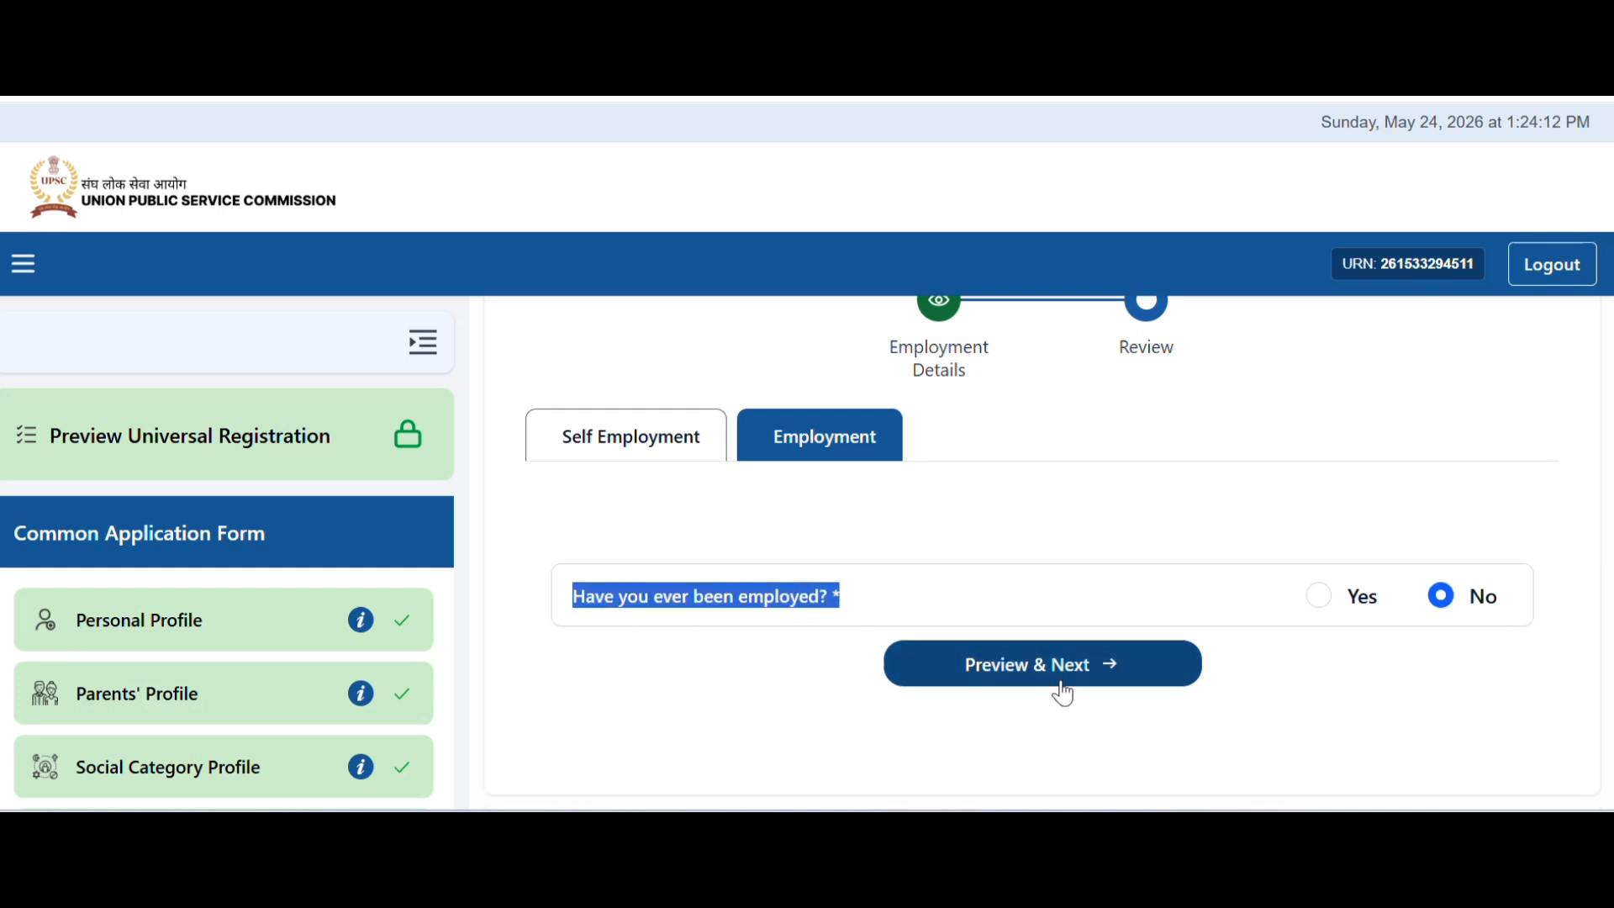
{"action": "scroll", "coordinate": [898, 633], "scroll_direction": "down", "scroll_amount": 3}
{"action": "left_click", "coordinate": [1056, 565]}
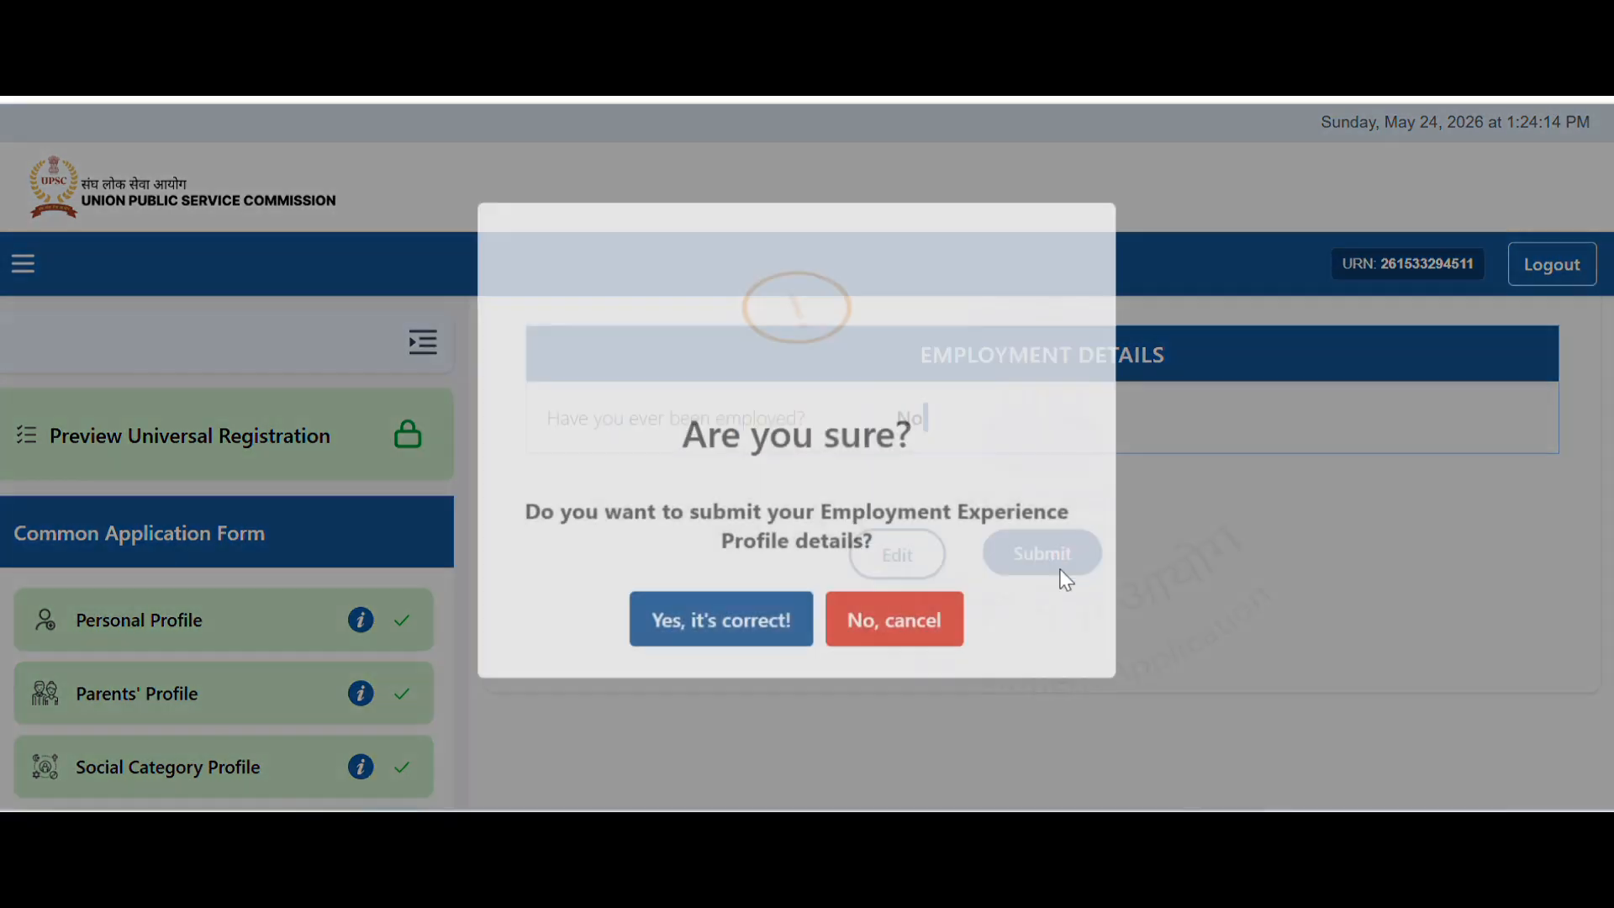
{"action": "left_click", "coordinate": [763, 649]}
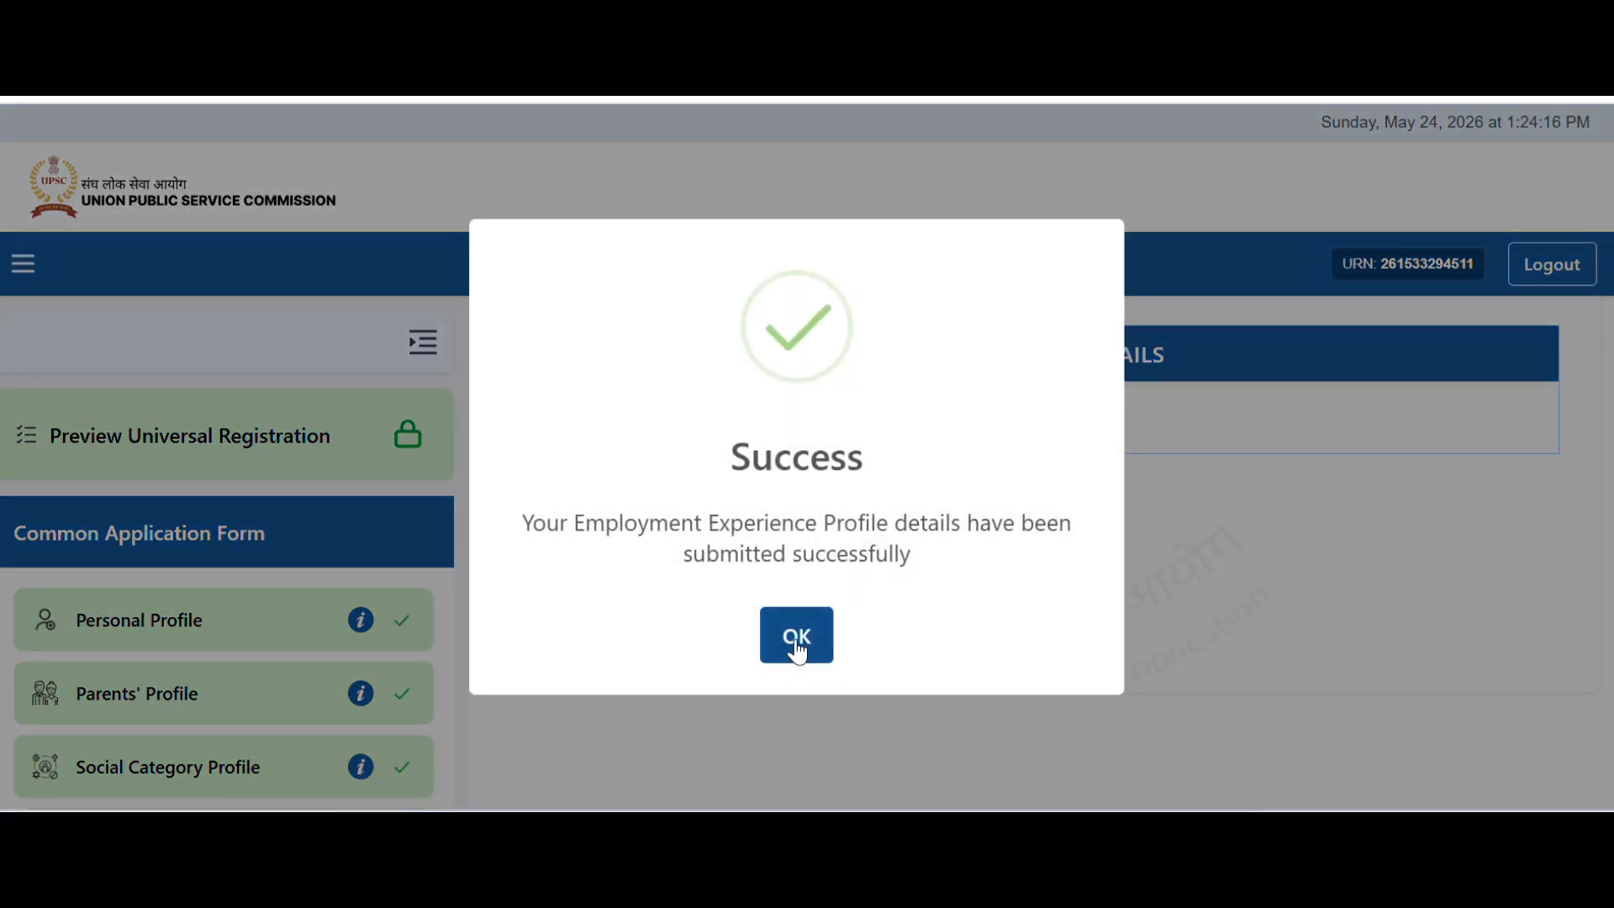
{"action": "left_click", "coordinate": [790, 641]}
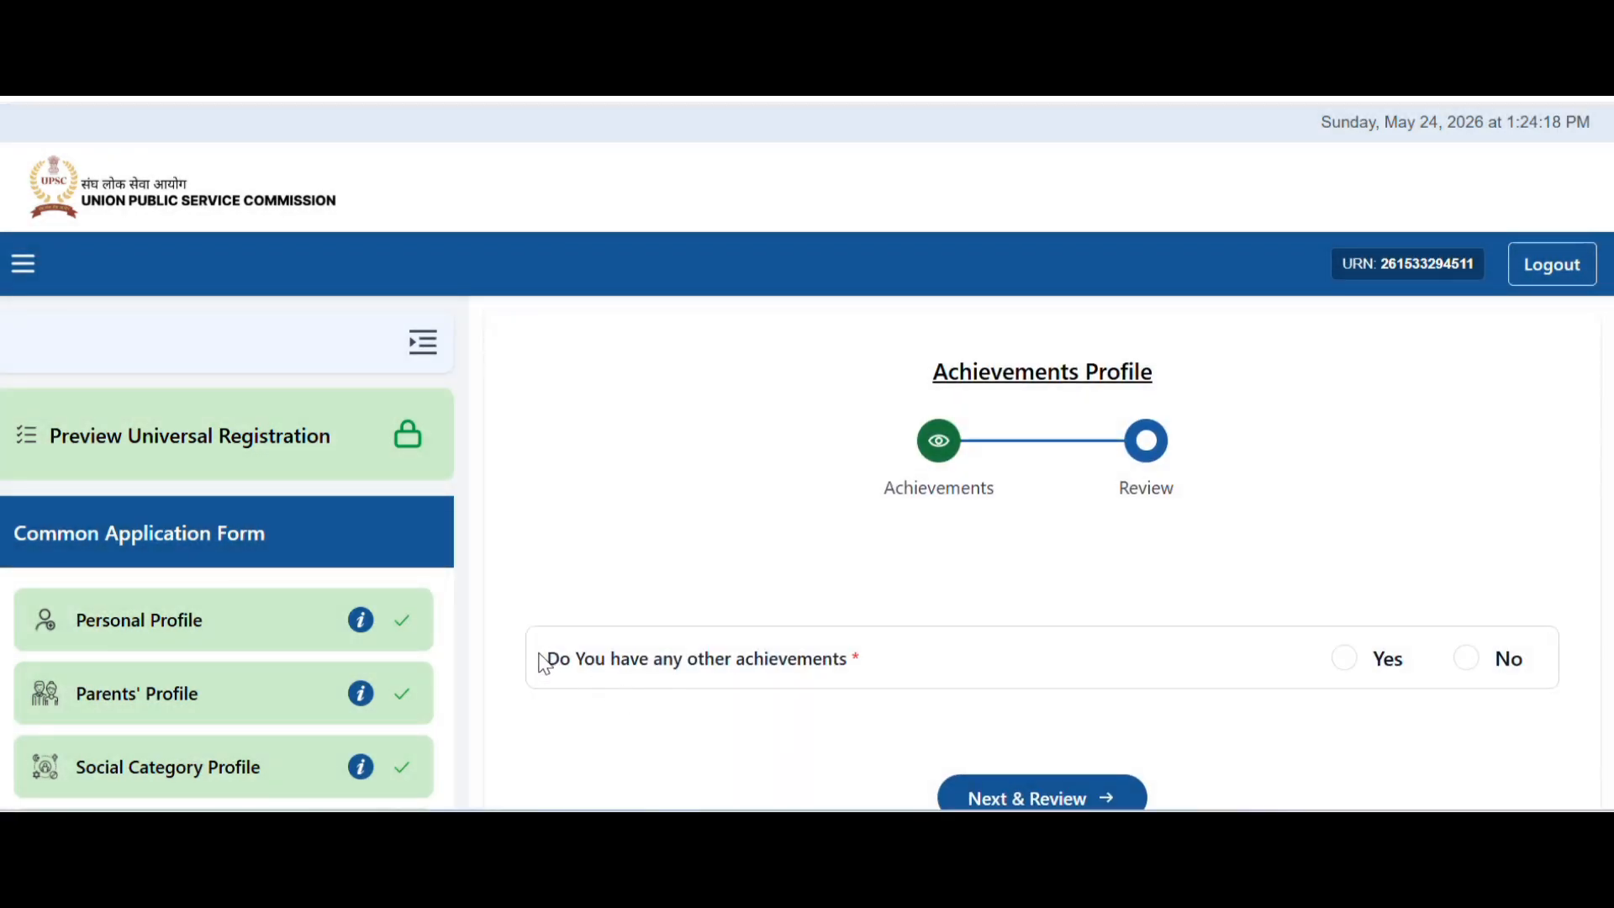
Answer No to having any other achievements and submit the Achievements Profile as correct
{"action": "left_click_drag", "start_coordinate": [543, 659], "coordinate": [950, 664]}
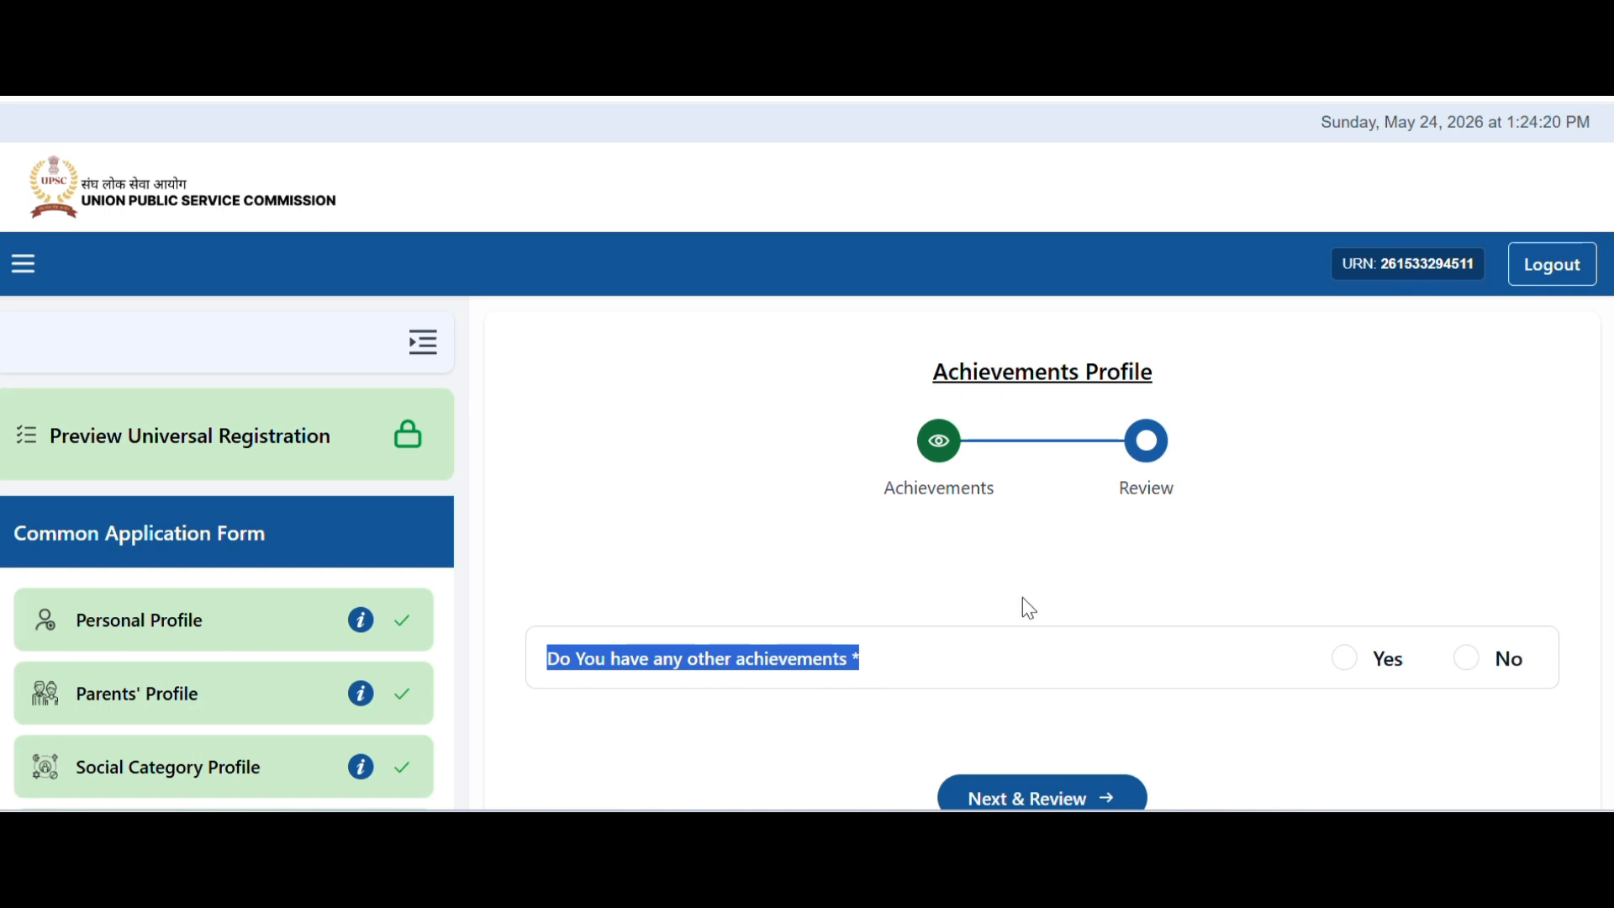
{"action": "left_click", "coordinate": [1471, 664]}
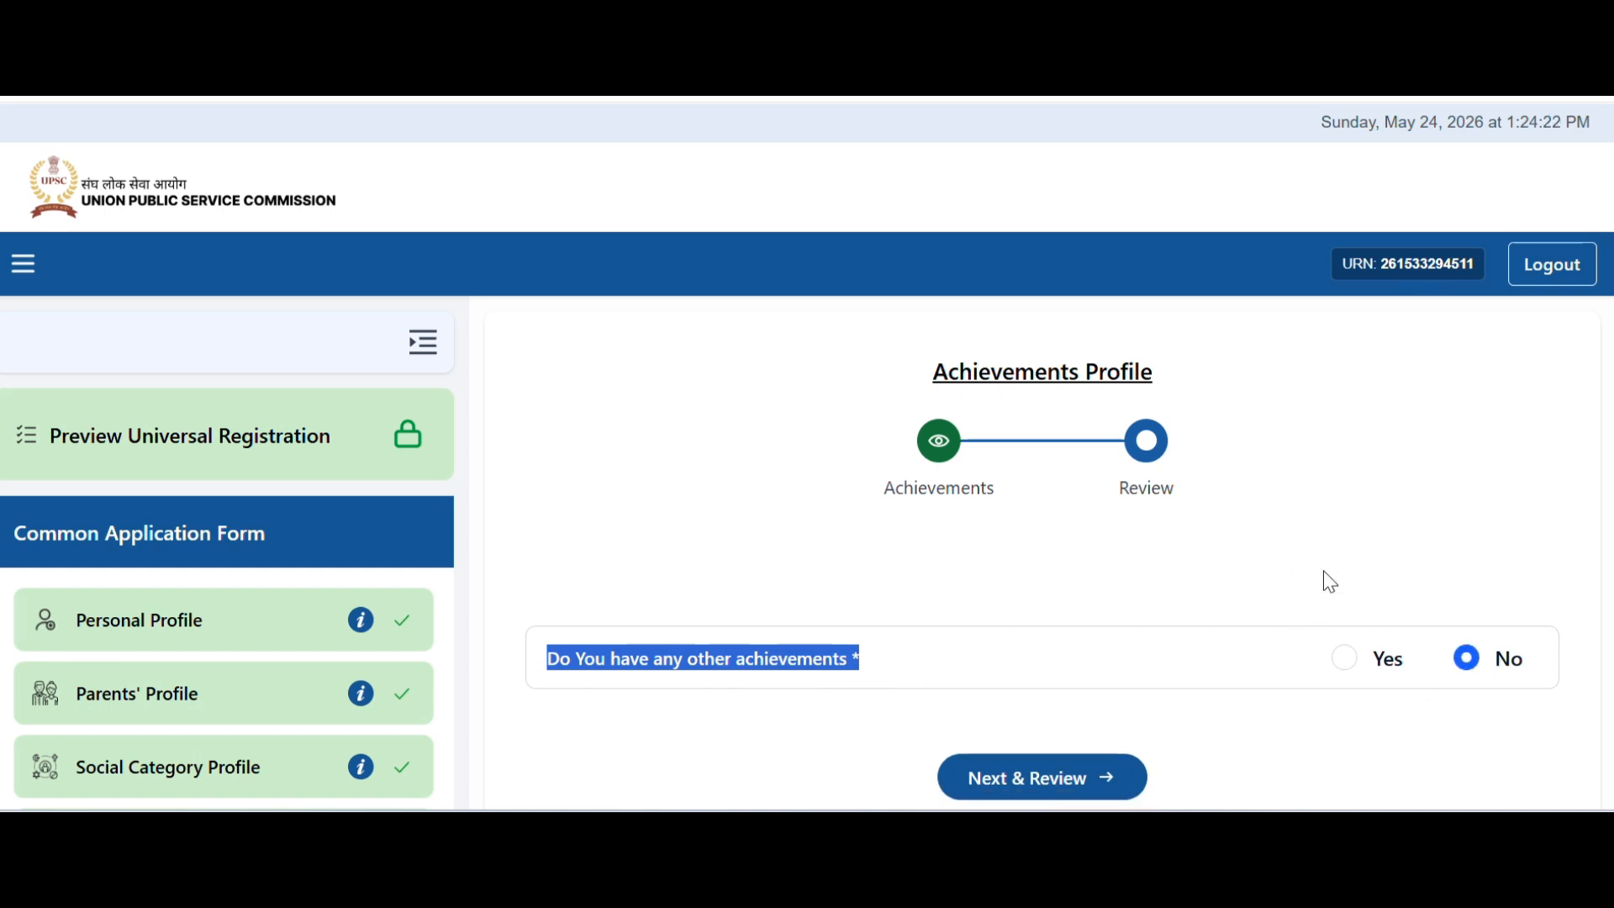
{"action": "left_click", "coordinate": [1073, 790]}
{"action": "left_click", "coordinate": [1120, 754]}
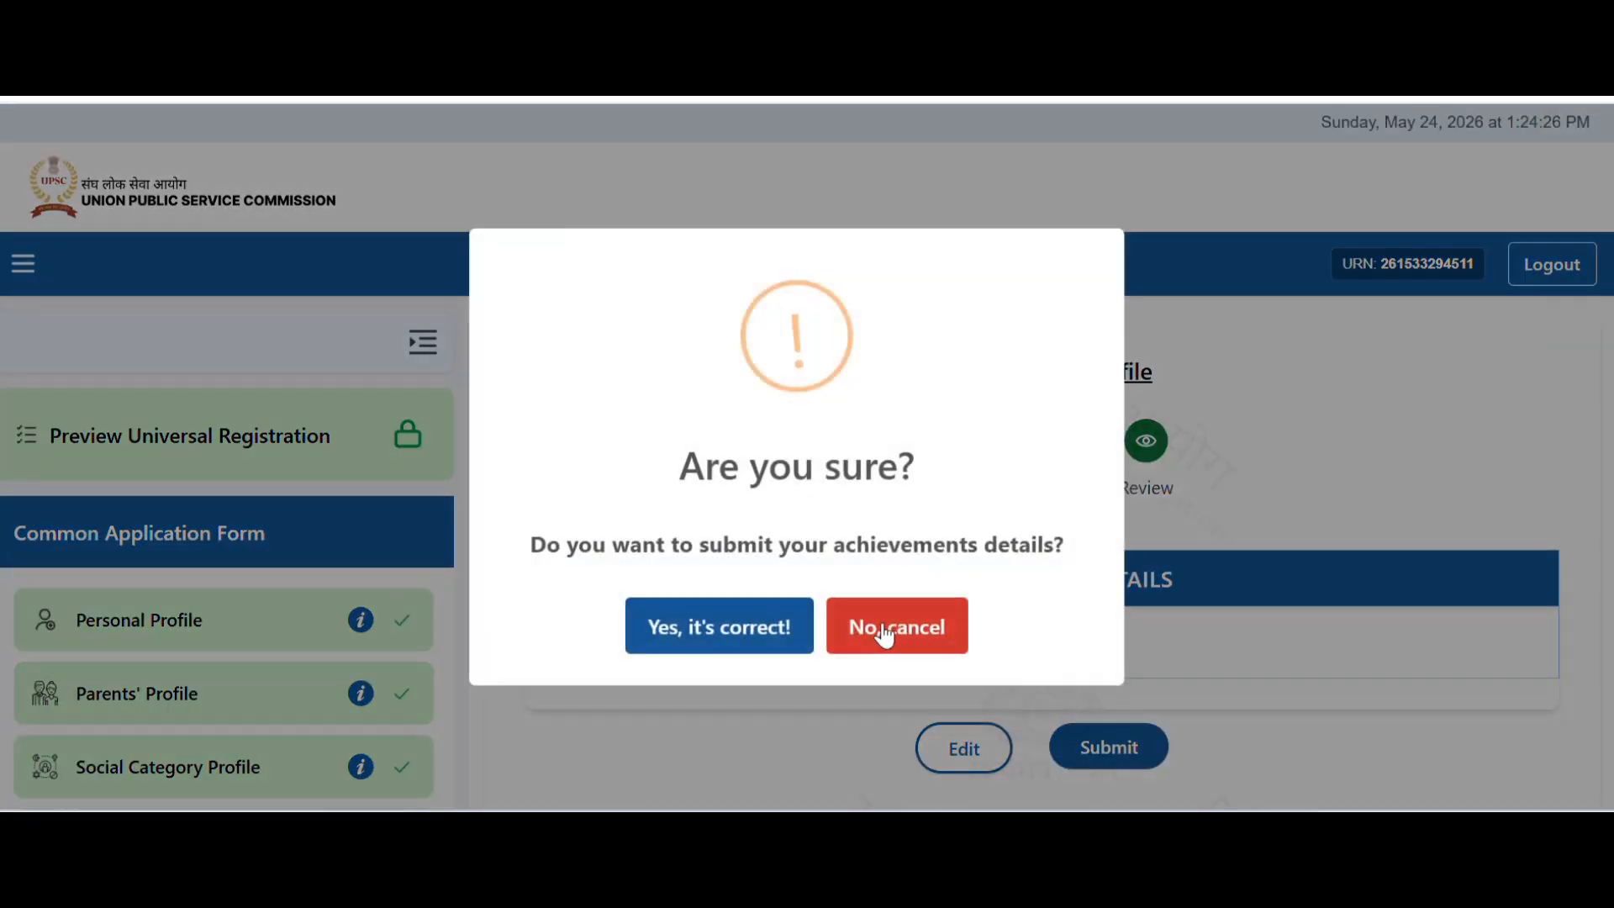
{"action": "left_click", "coordinate": [767, 637]}
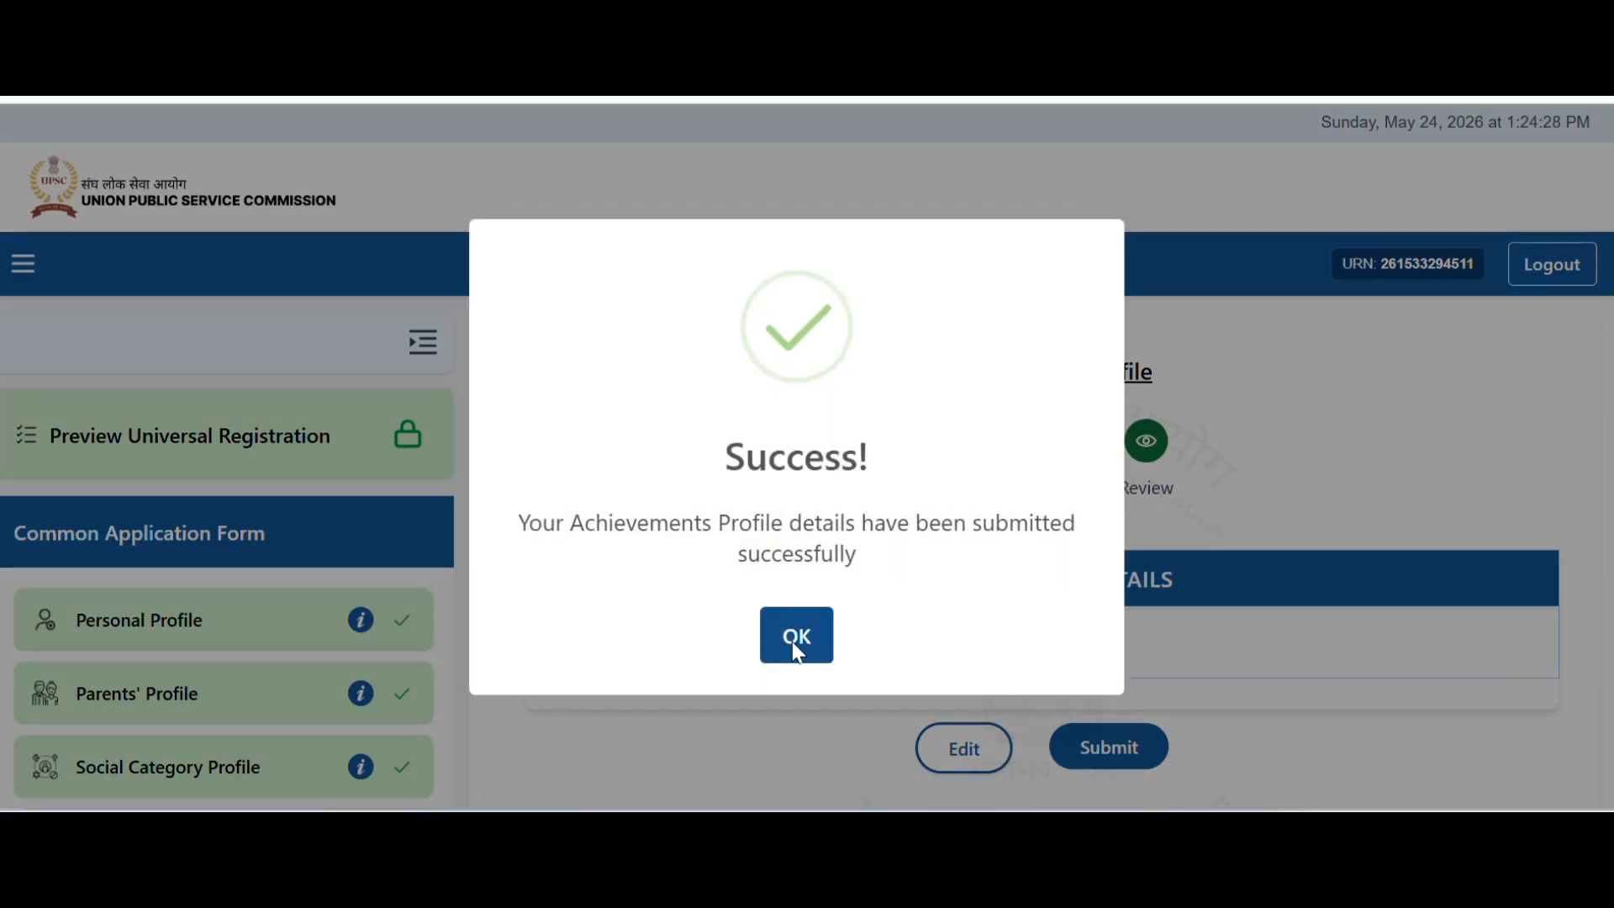
{"action": "left_click", "coordinate": [796, 648]}
Keep No as the answer to having appeared in any previous UPSC Examination and continue to the debarment details
{"action": "scroll", "coordinate": [925, 545], "scroll_direction": "down", "scroll_amount": 2}
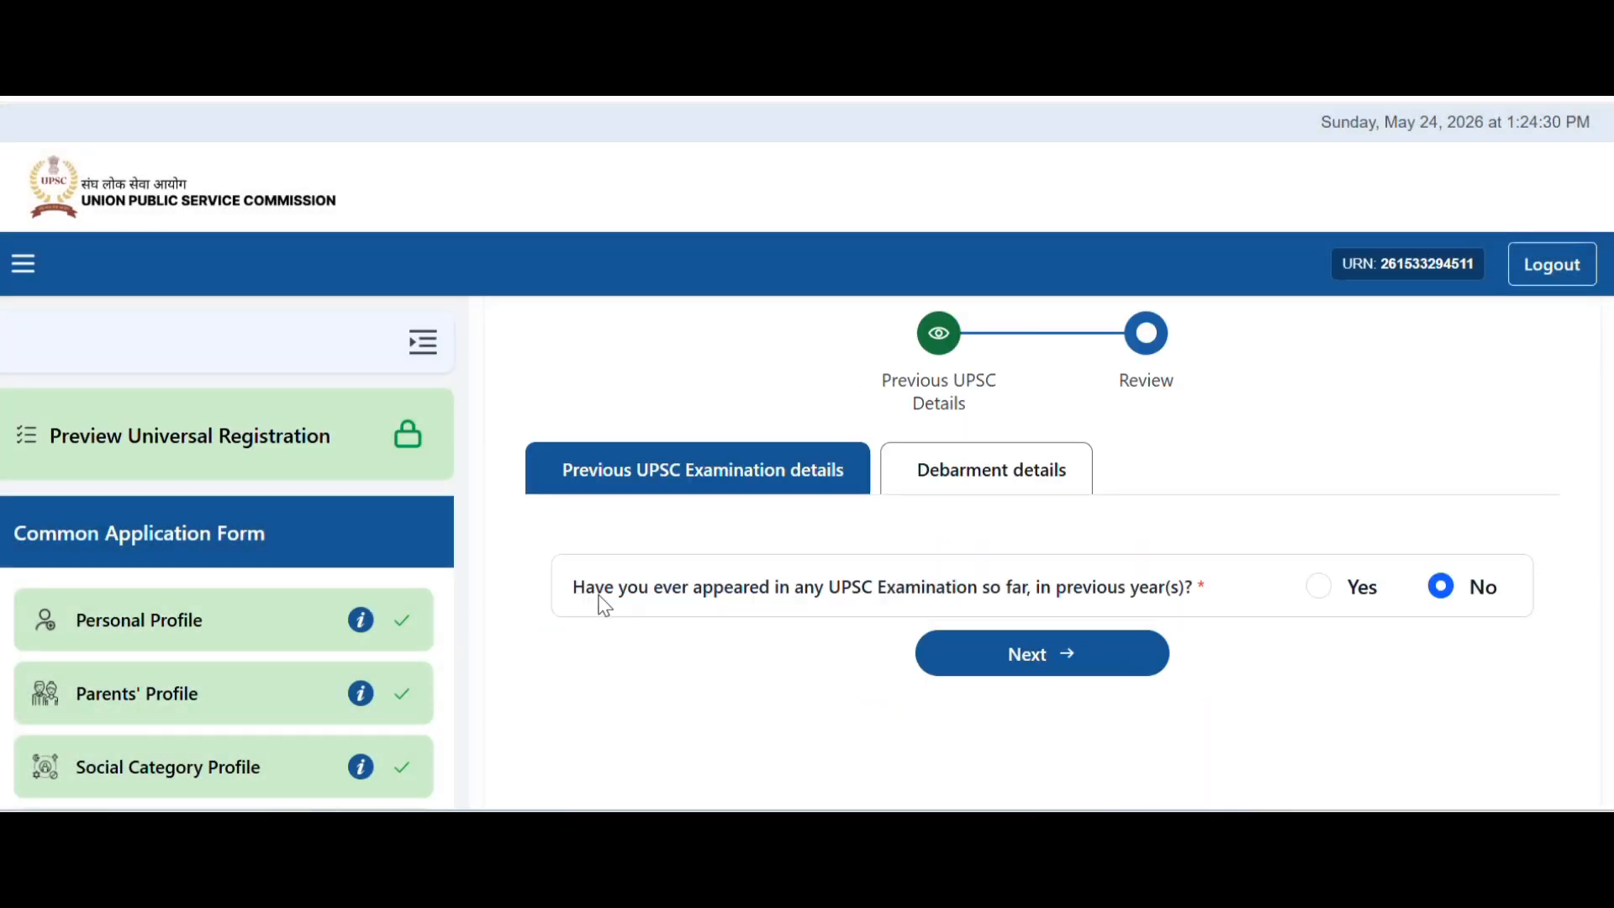
{"action": "left_click_drag", "start_coordinate": [600, 599], "coordinate": [1094, 588]}
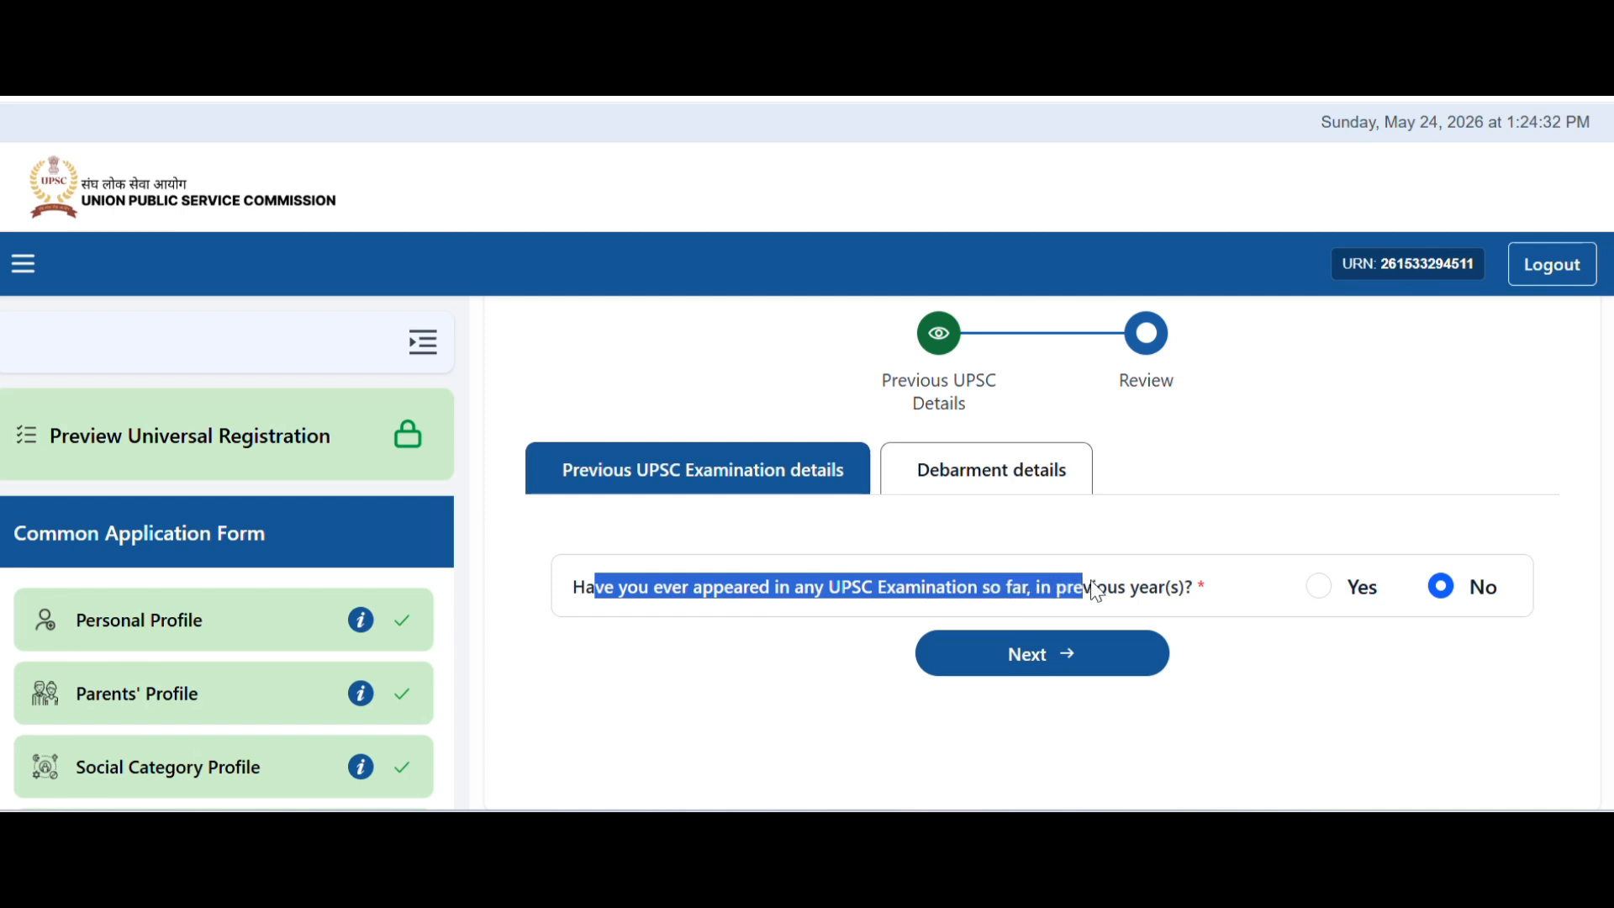
{"action": "left_click", "coordinate": [738, 635]}
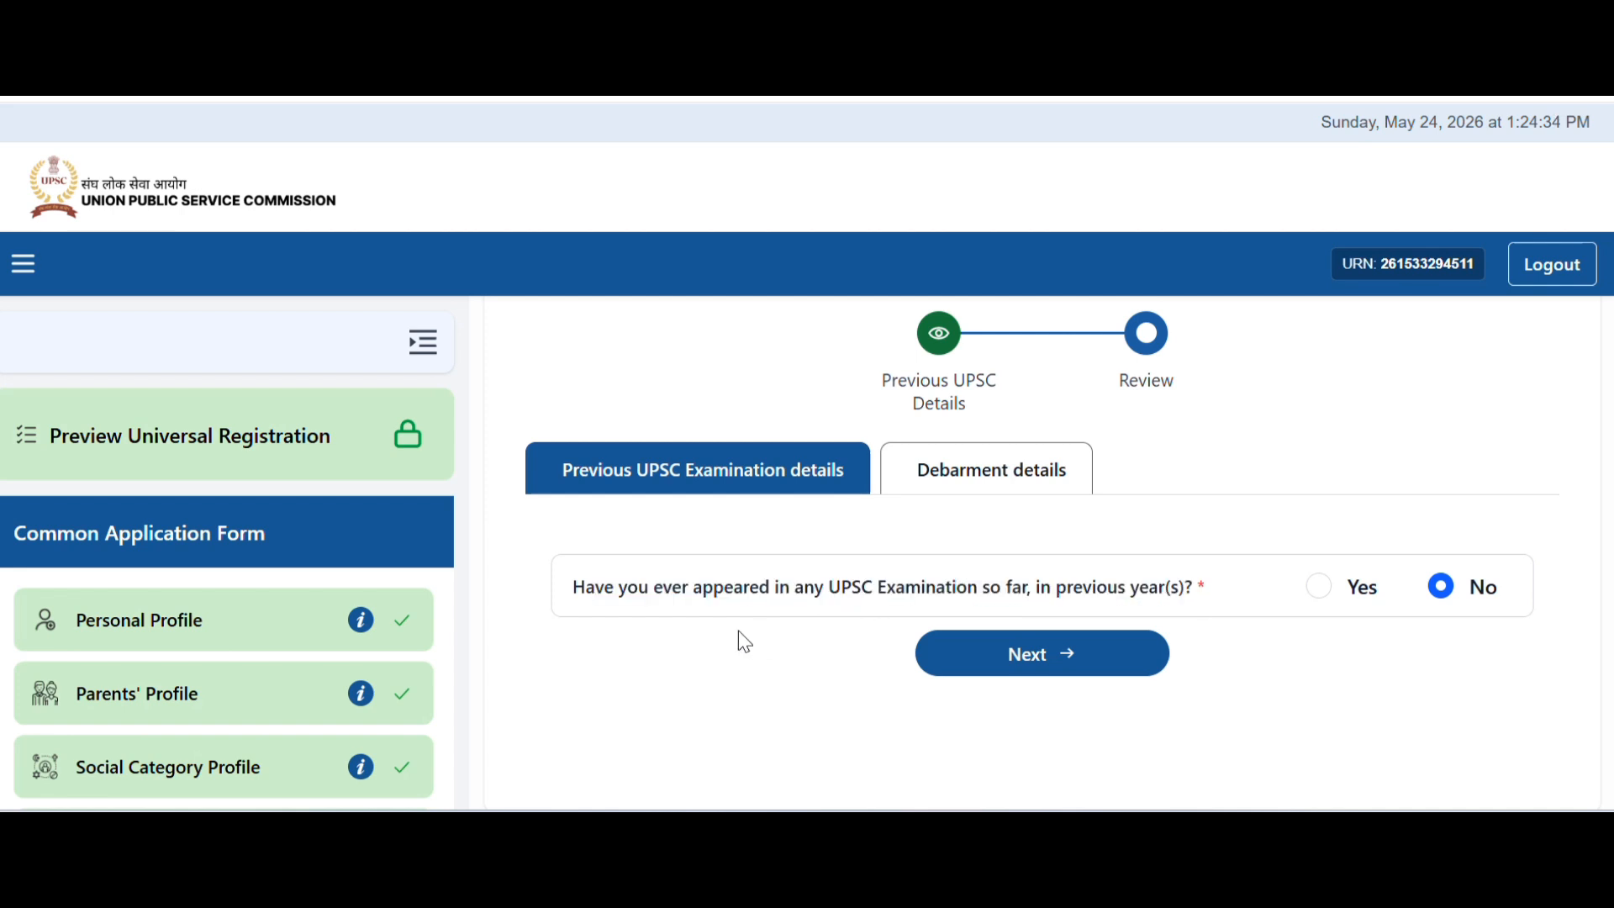
{"action": "left_click", "coordinate": [1013, 673]}
Keep No as the answer to ever having been debarred by the UPSC, then review and submit the previous UPSC examination profile
{"action": "left_click_drag", "start_coordinate": [586, 595], "coordinate": [1247, 580]}
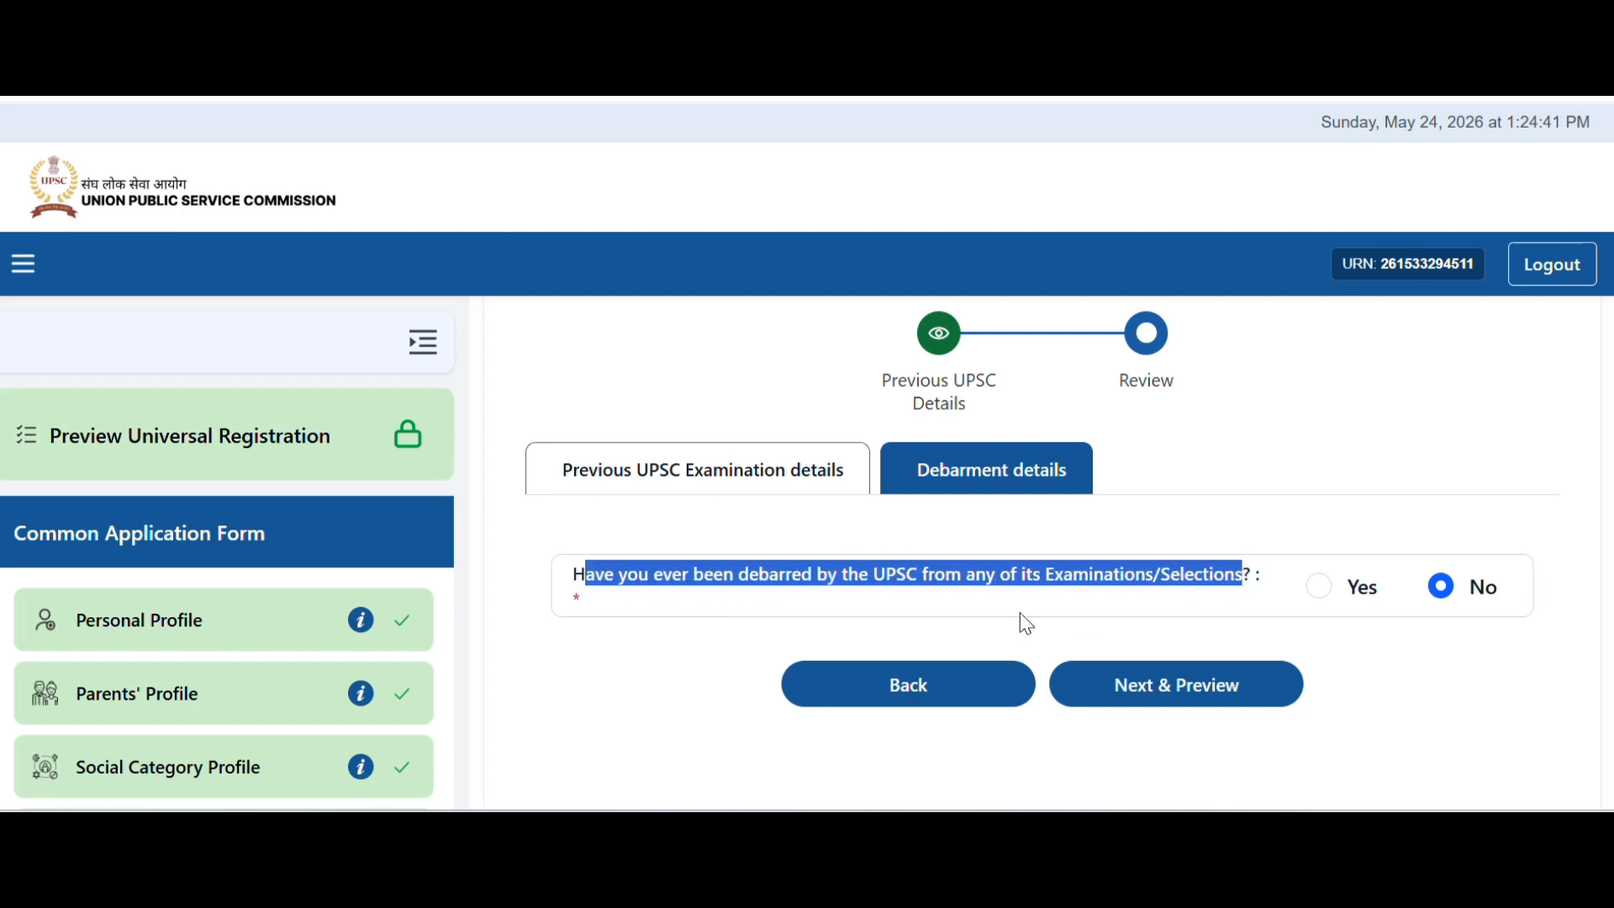
{"action": "scroll", "coordinate": [1025, 623], "scroll_direction": "down", "scroll_amount": 1}
{"action": "left_click", "coordinate": [1208, 589]}
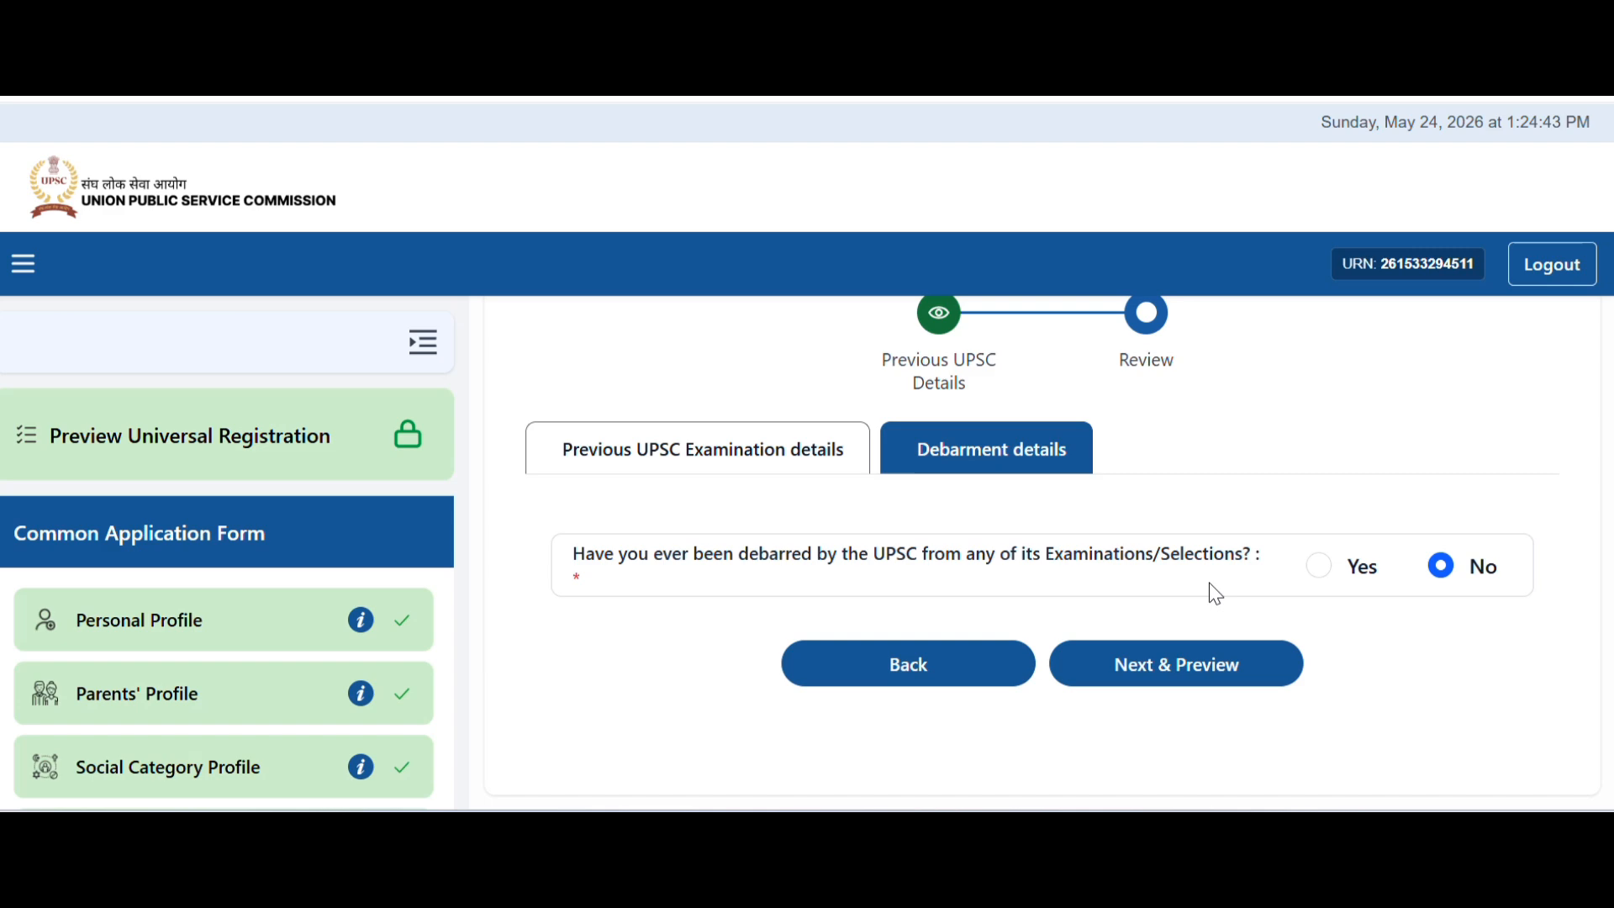
{"action": "left_click", "coordinate": [1200, 682]}
{"action": "scroll", "coordinate": [1124, 639], "scroll_direction": "down", "scroll_amount": 3}
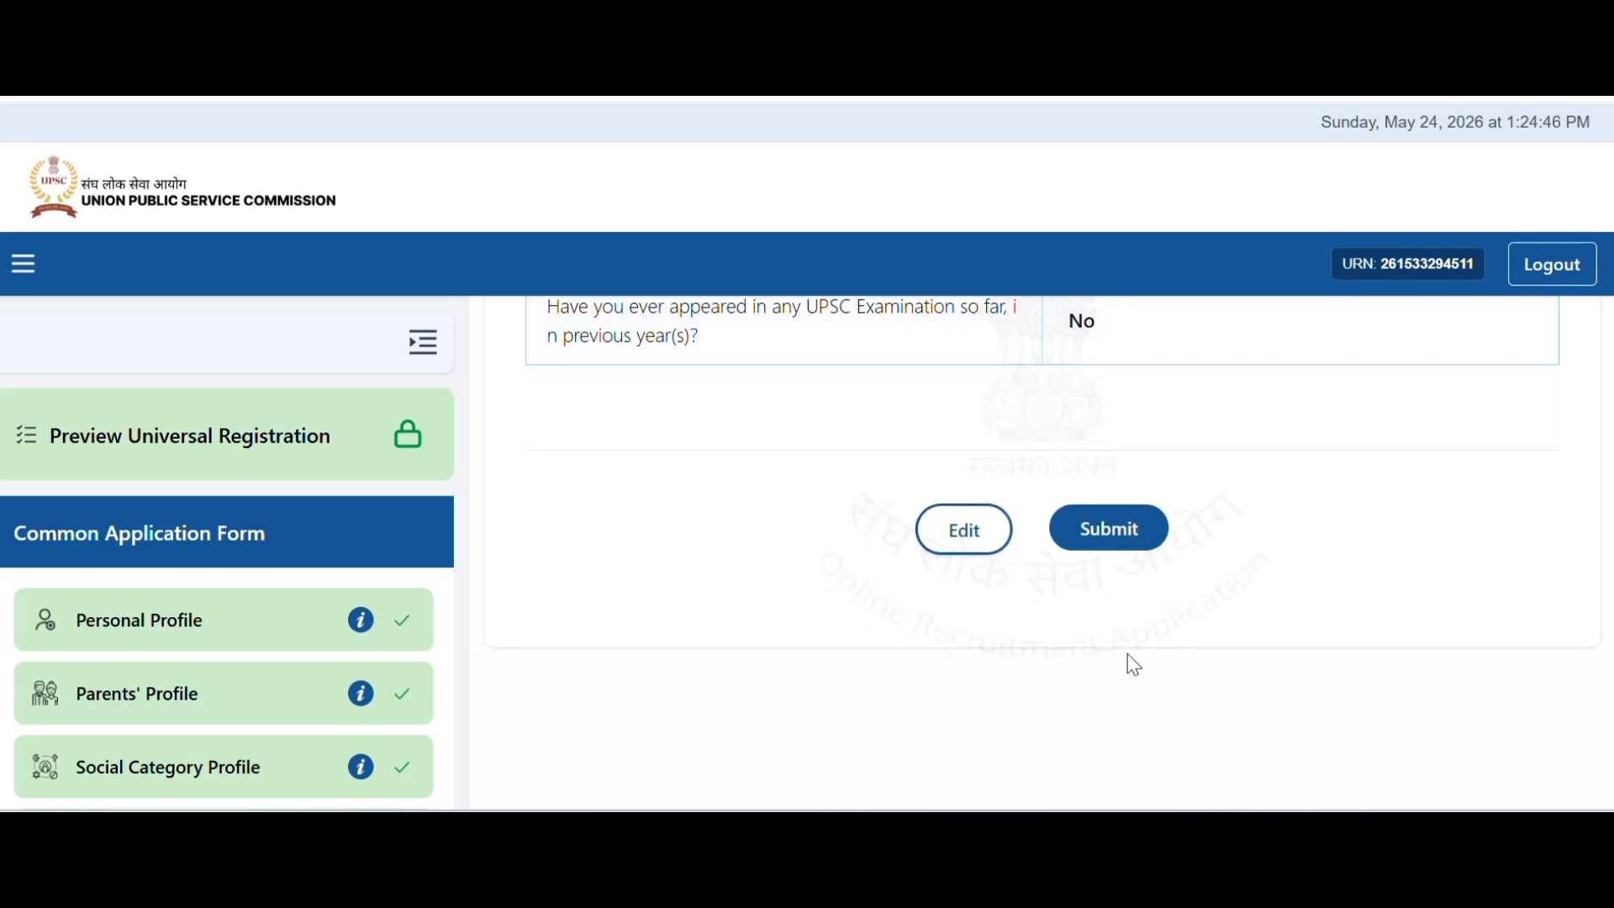
{"action": "left_click", "coordinate": [1111, 538]}
{"action": "left_click", "coordinate": [748, 656]}
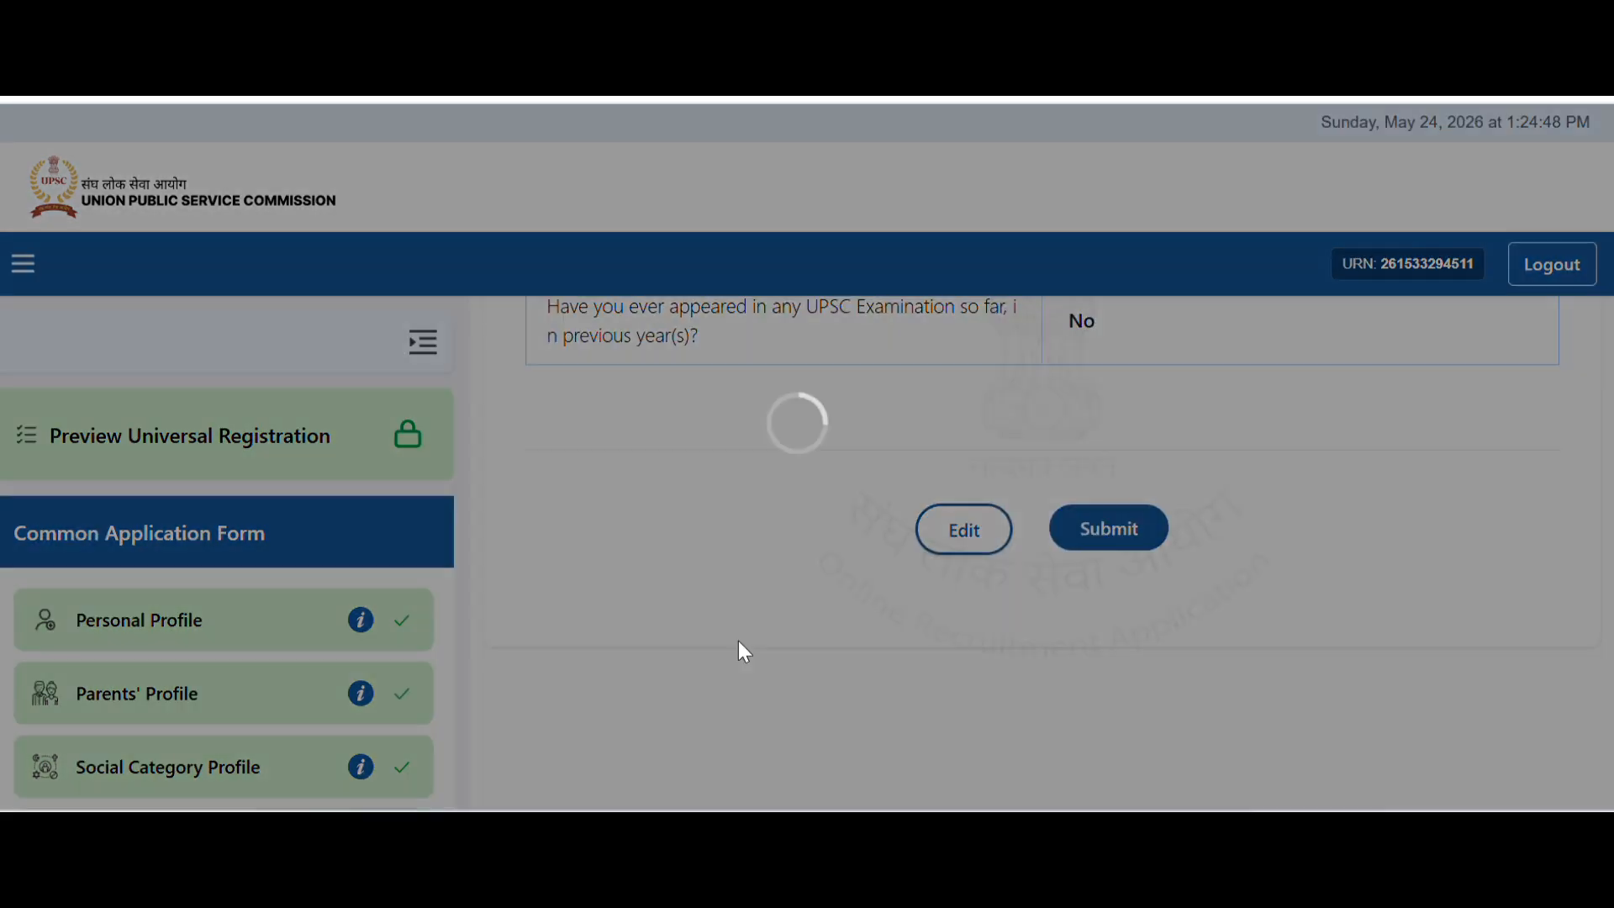
{"action": "left_click", "coordinate": [797, 649]}
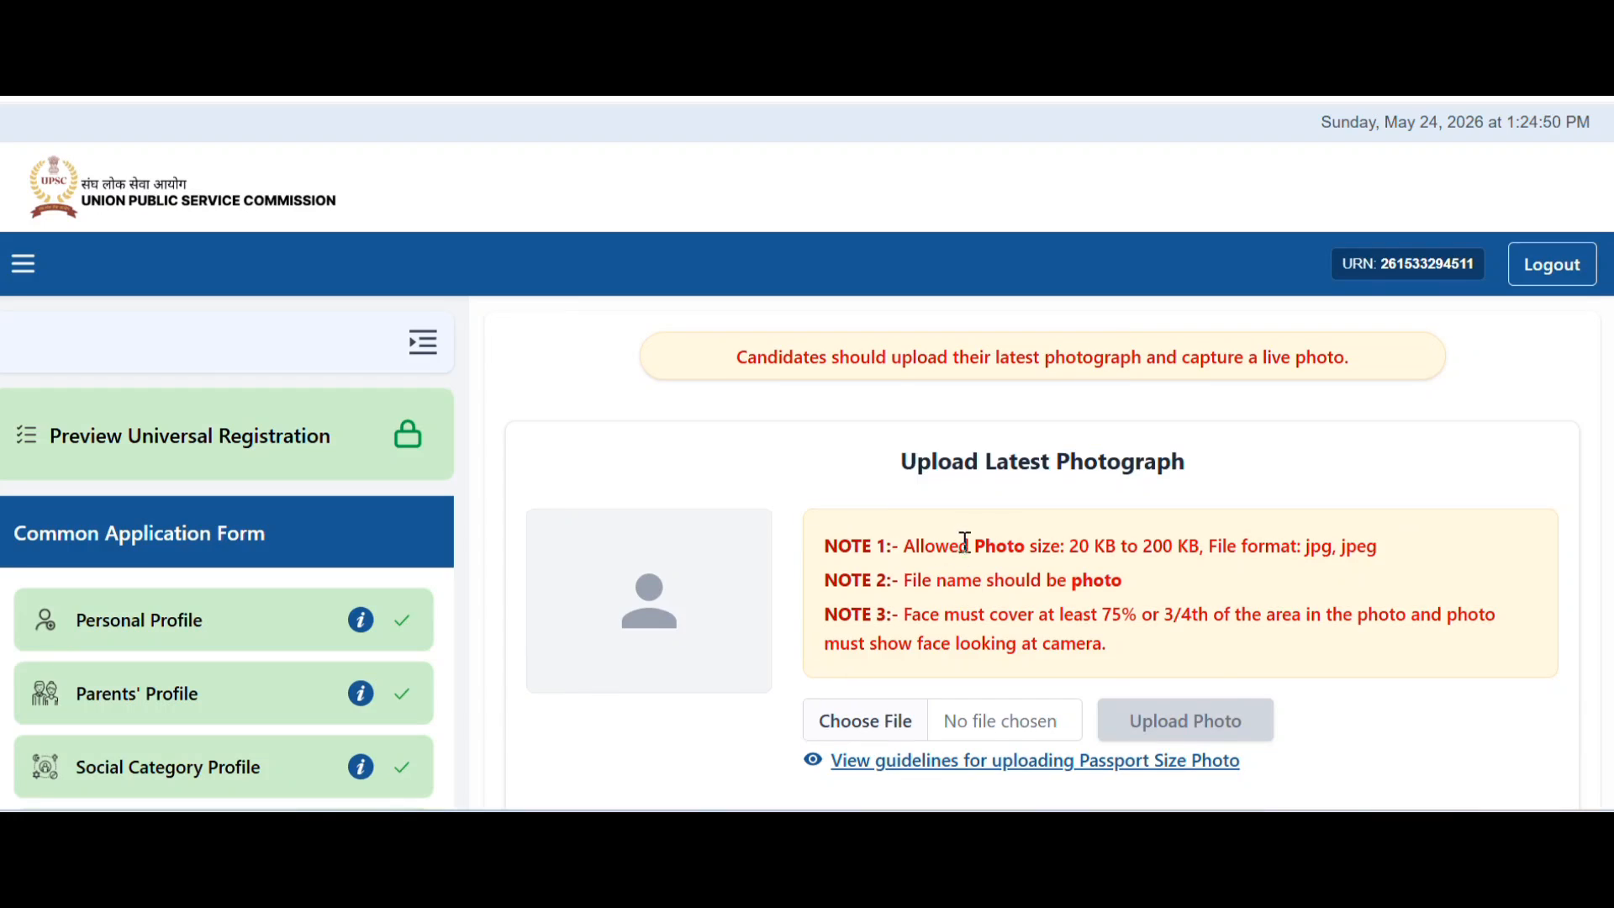
Examine the upload requirements for the latest photograph, the live photograph capture and the triple signature
{"action": "scroll", "coordinate": [988, 603], "scroll_direction": "down", "scroll_amount": 3}
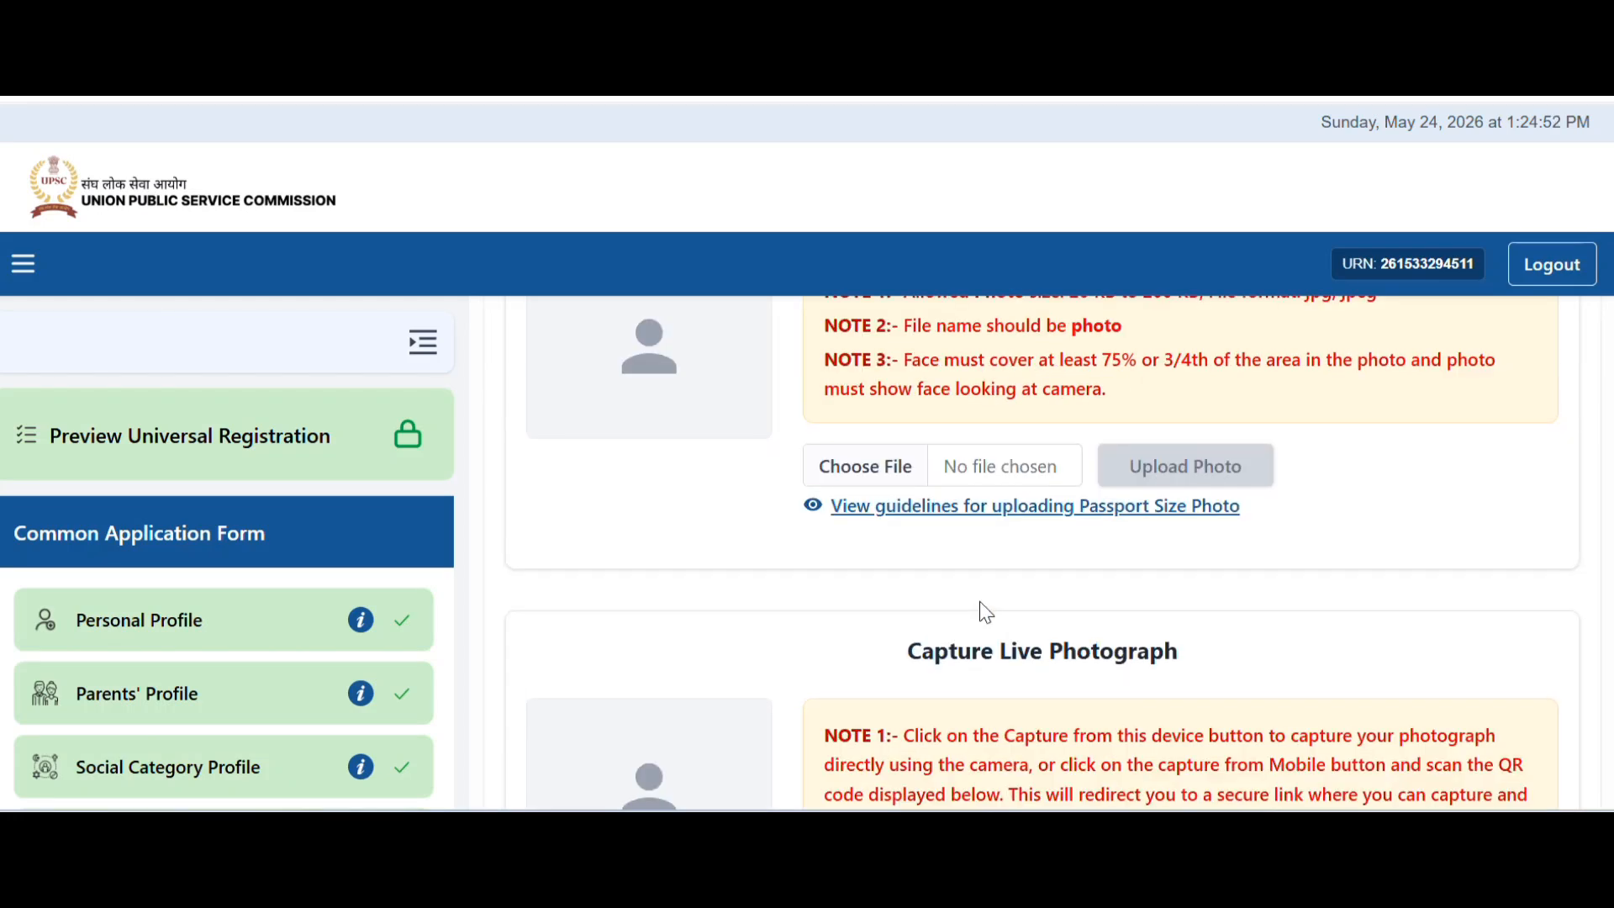
{"action": "scroll", "coordinate": [982, 610], "scroll_direction": "up", "scroll_amount": 2}
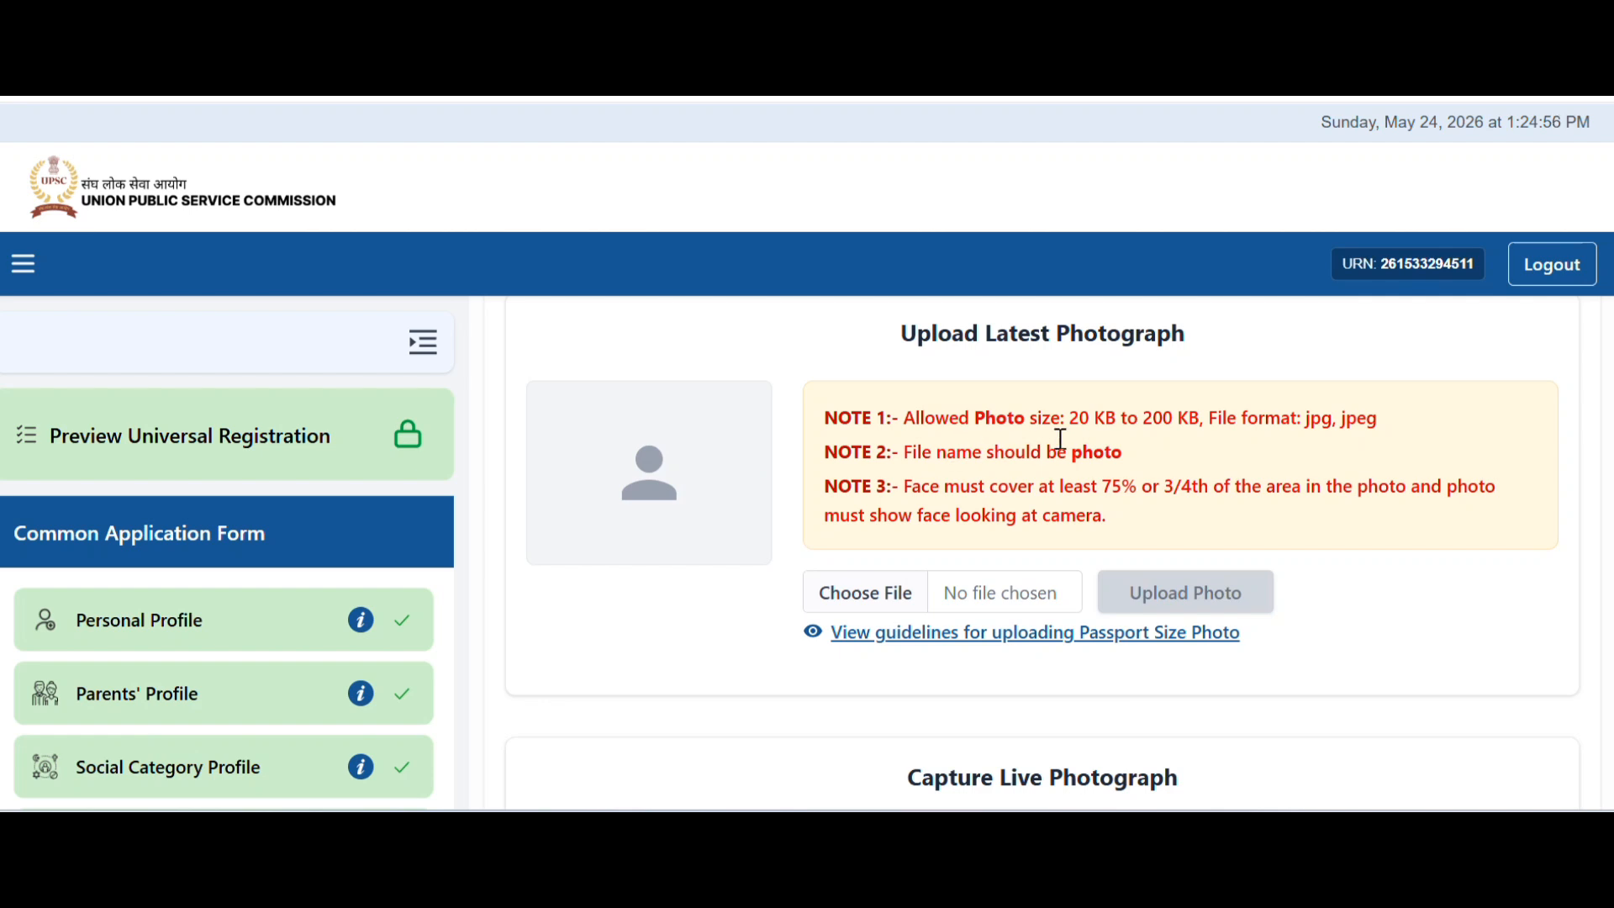
{"action": "left_click_drag", "start_coordinate": [1070, 457], "coordinate": [1124, 455]}
{"action": "scroll", "coordinate": [1152, 517], "scroll_direction": "down", "scroll_amount": 5}
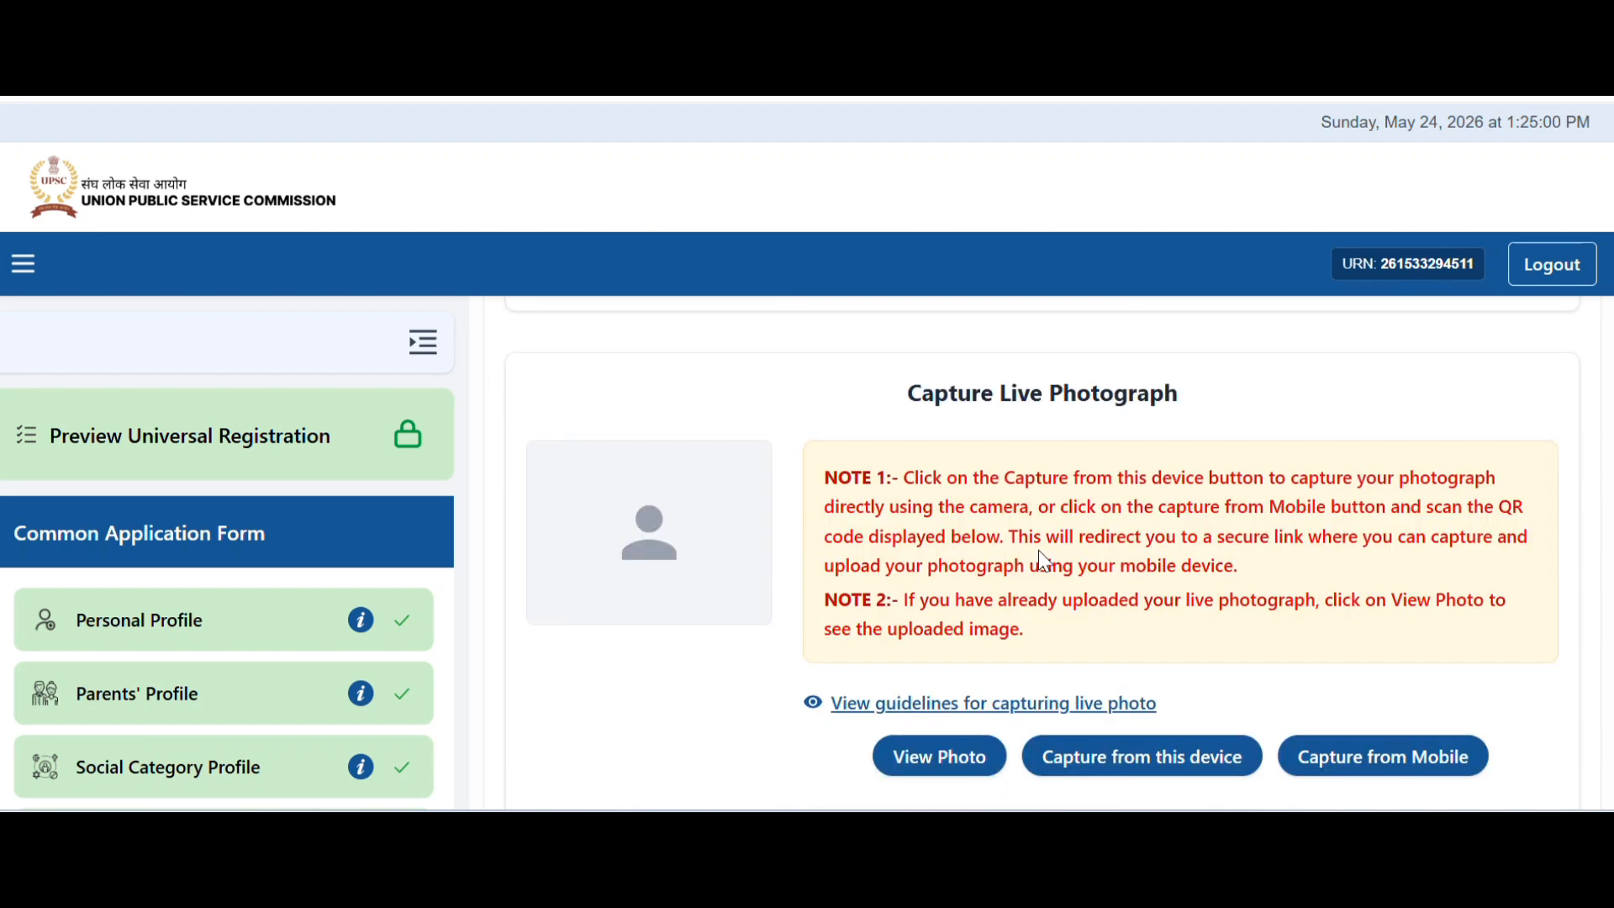
{"action": "scroll", "coordinate": [1194, 496], "scroll_direction": "down", "scroll_amount": 2}
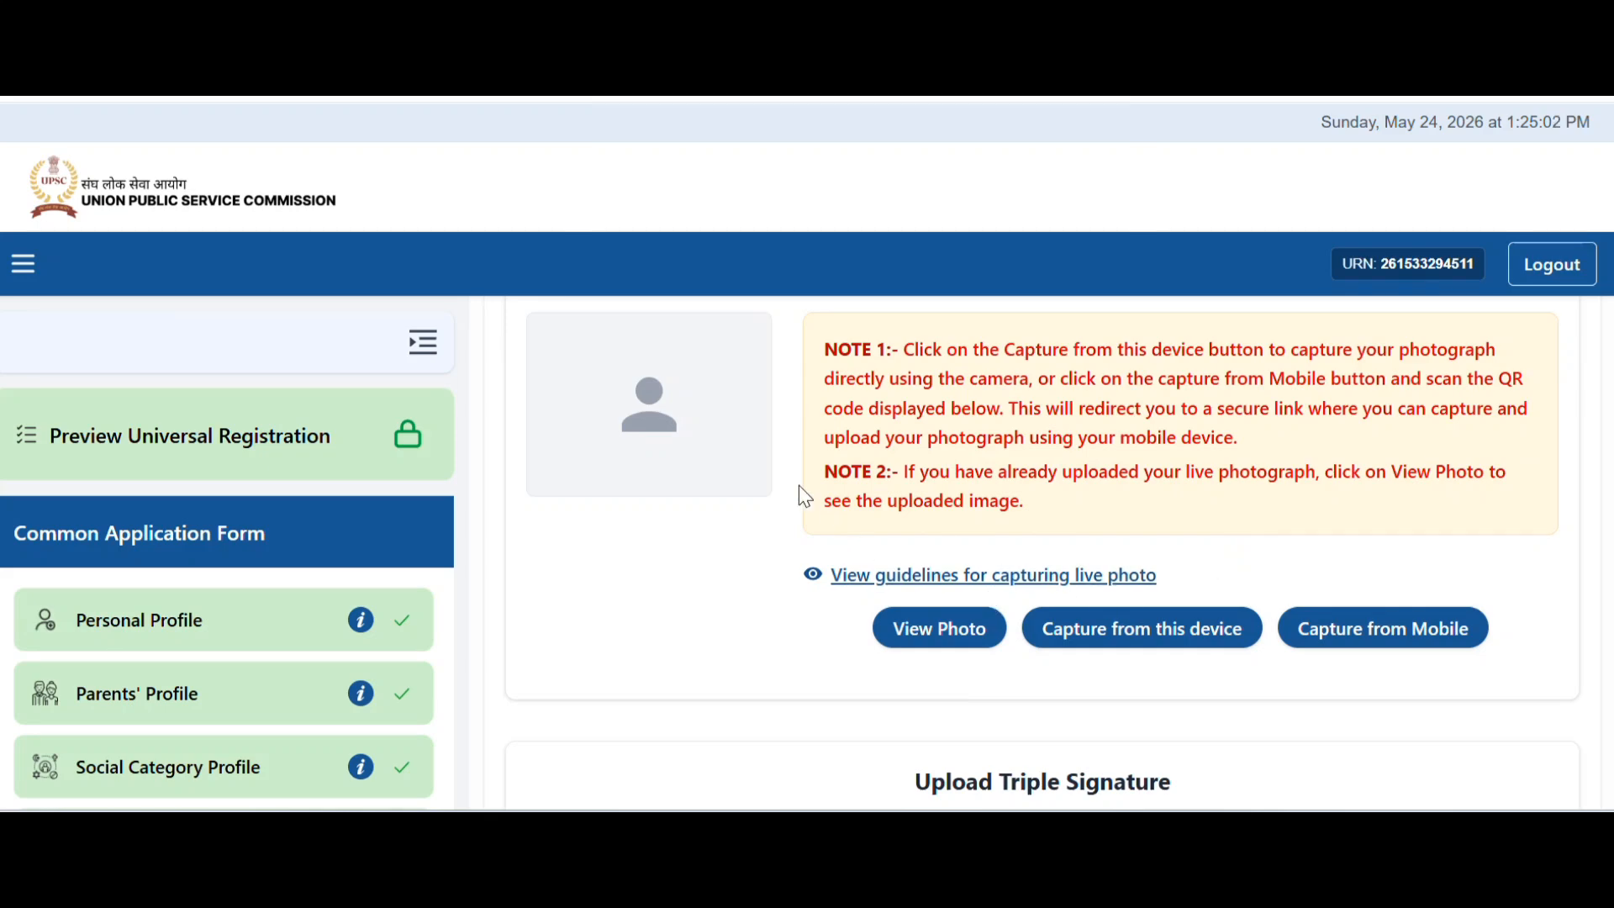
{"action": "scroll", "coordinate": [1363, 636], "scroll_direction": "down", "scroll_amount": 3}
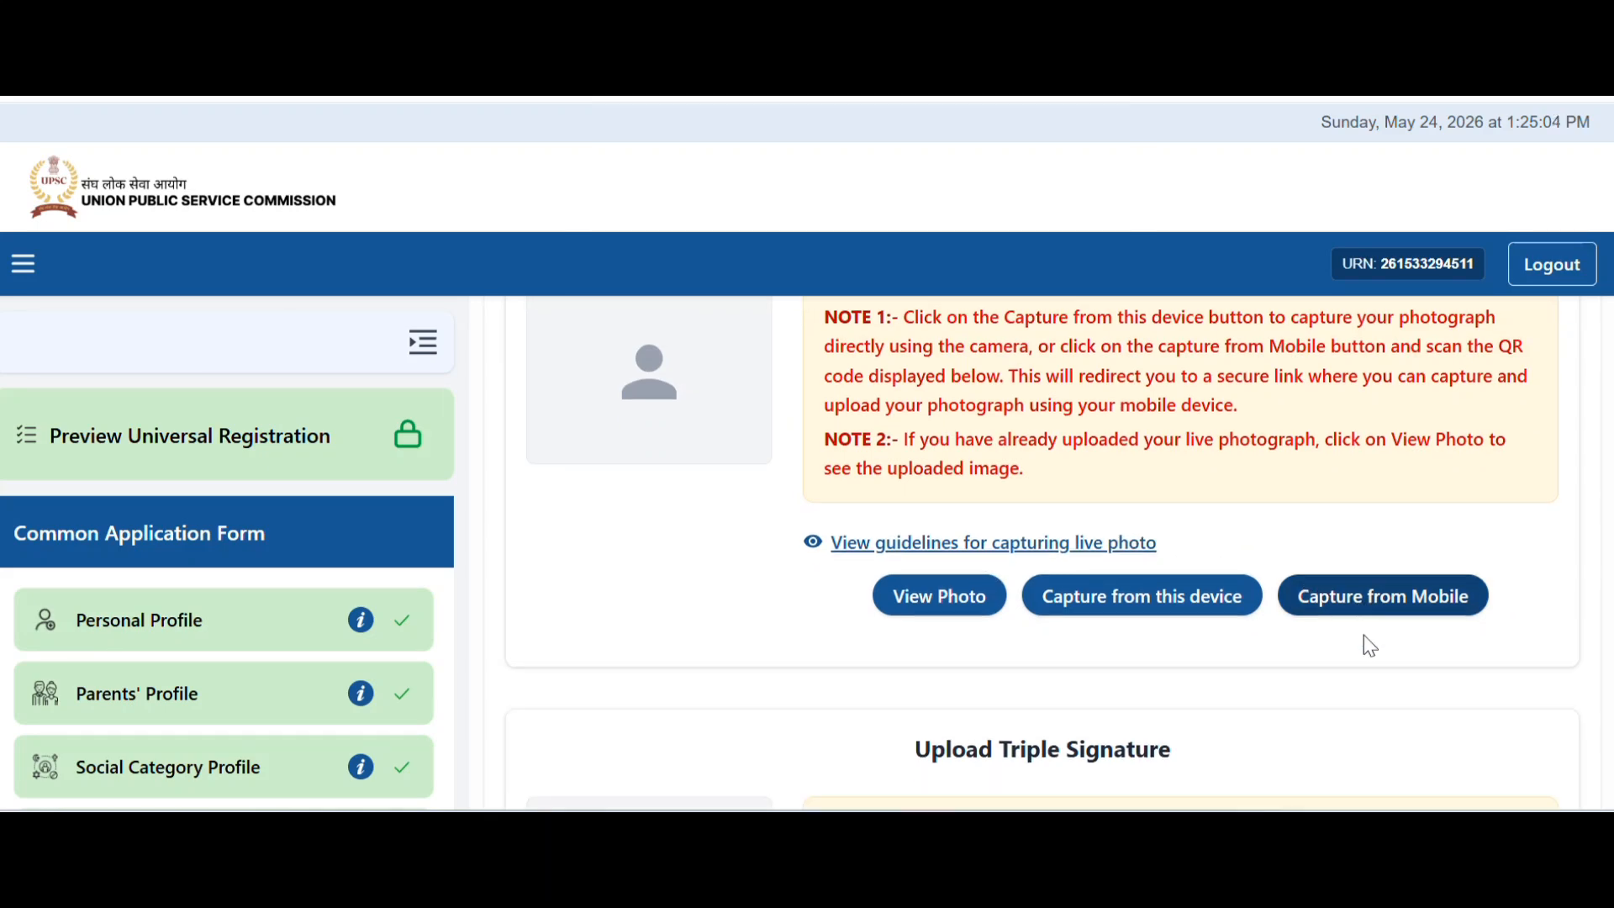
{"action": "scroll", "coordinate": [1360, 640], "scroll_direction": "down", "scroll_amount": 3}
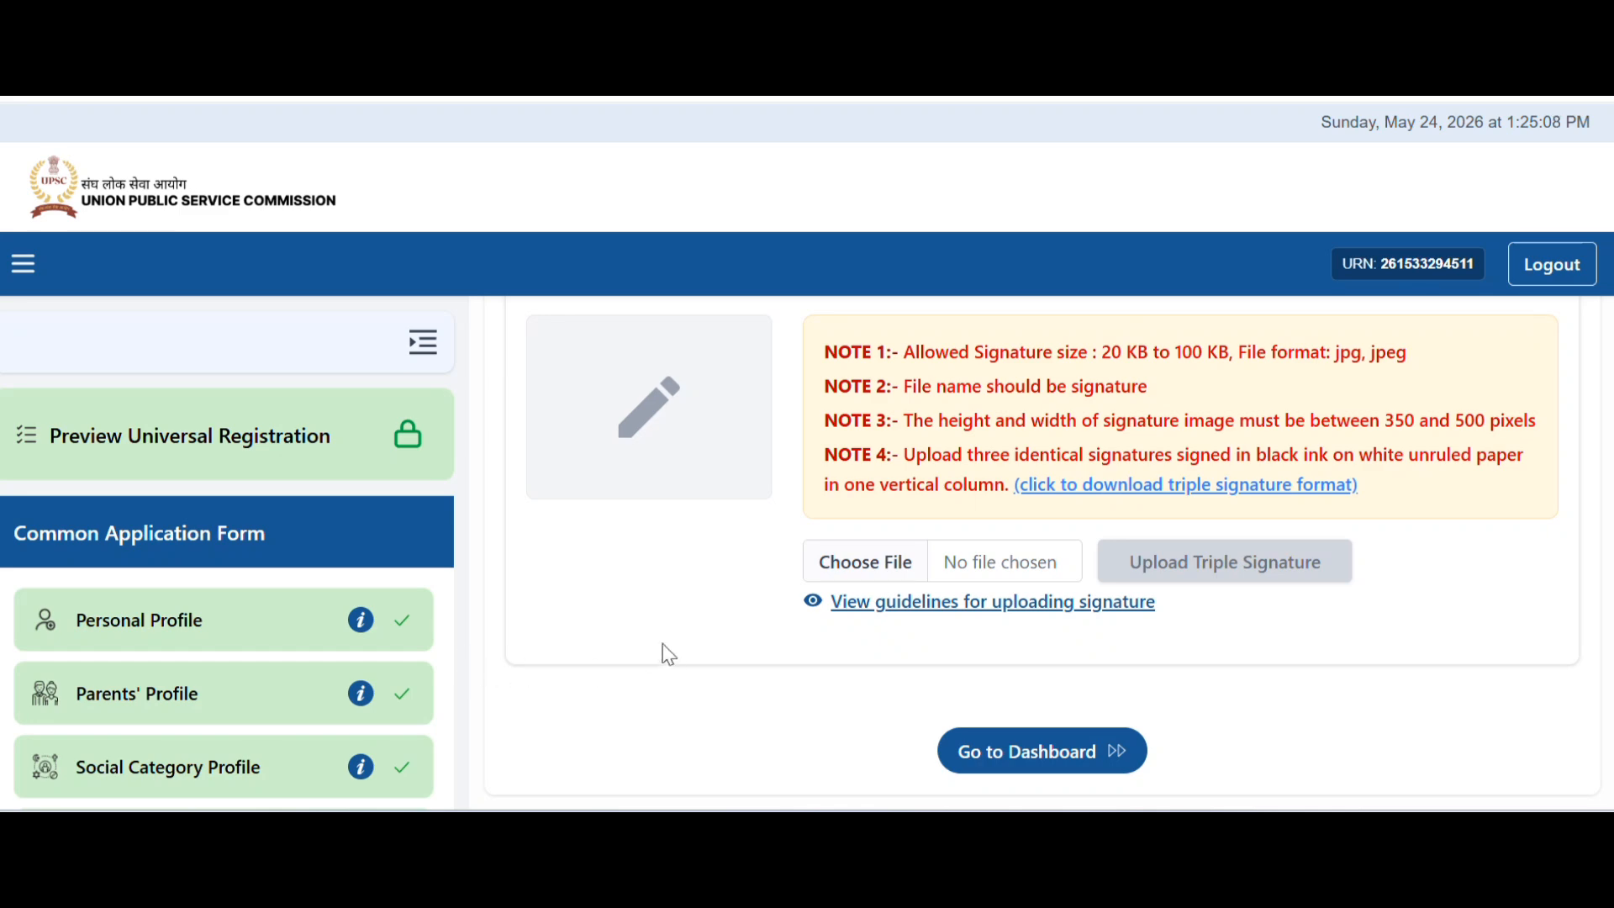
{"action": "scroll", "coordinate": [675, 659], "scroll_direction": "up", "scroll_amount": 2}
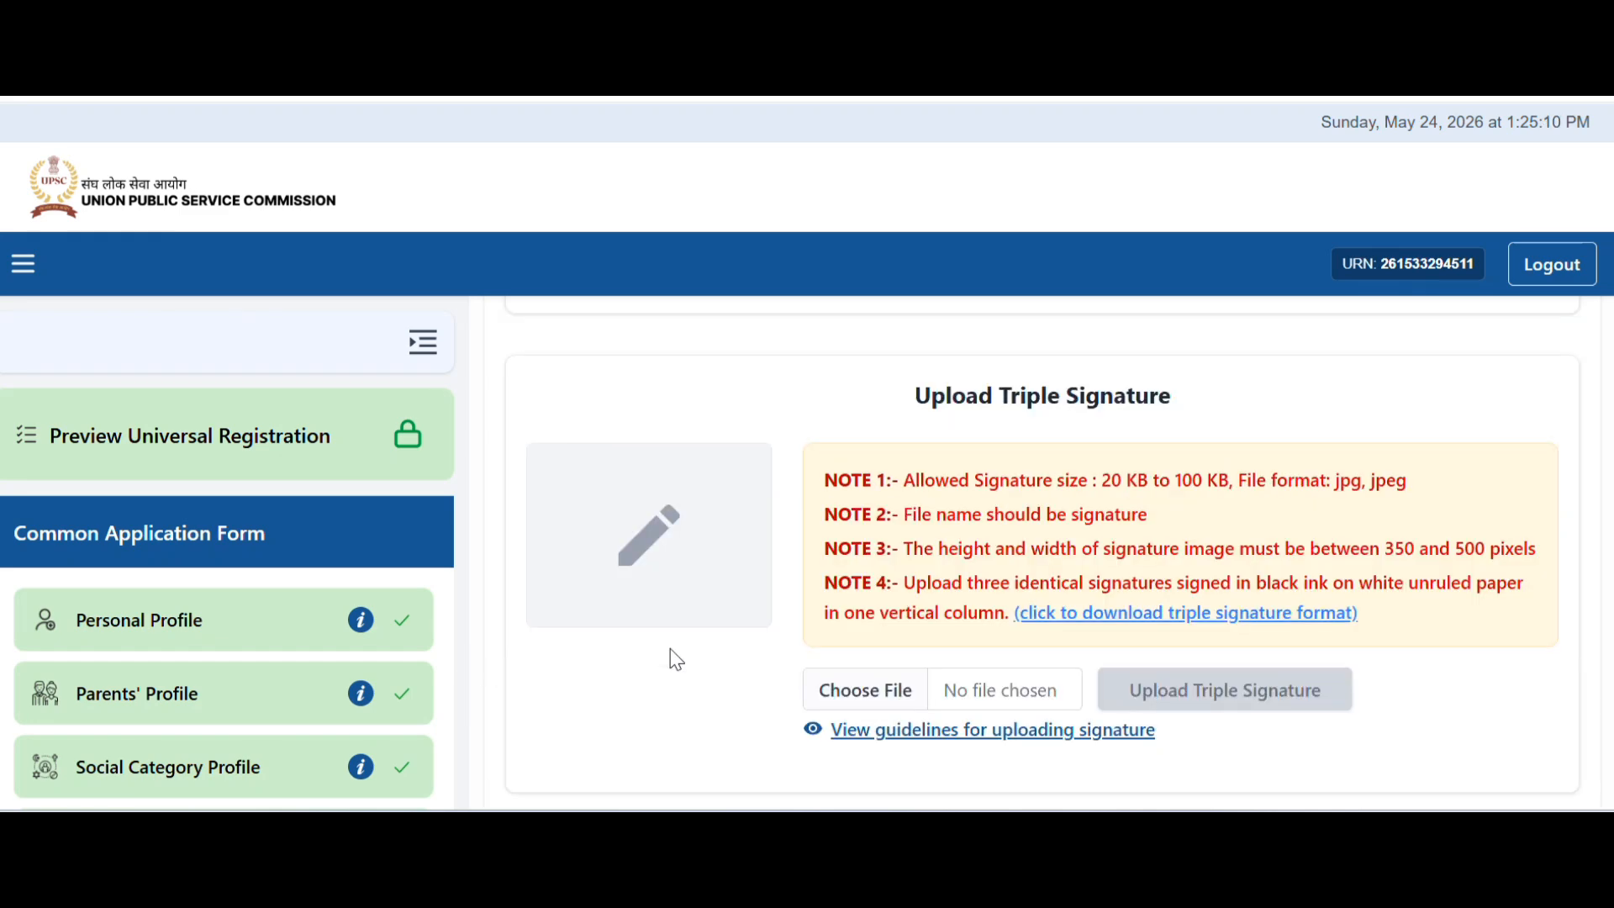
{"action": "scroll", "coordinate": [1294, 578], "scroll_direction": "up", "scroll_amount": 10}
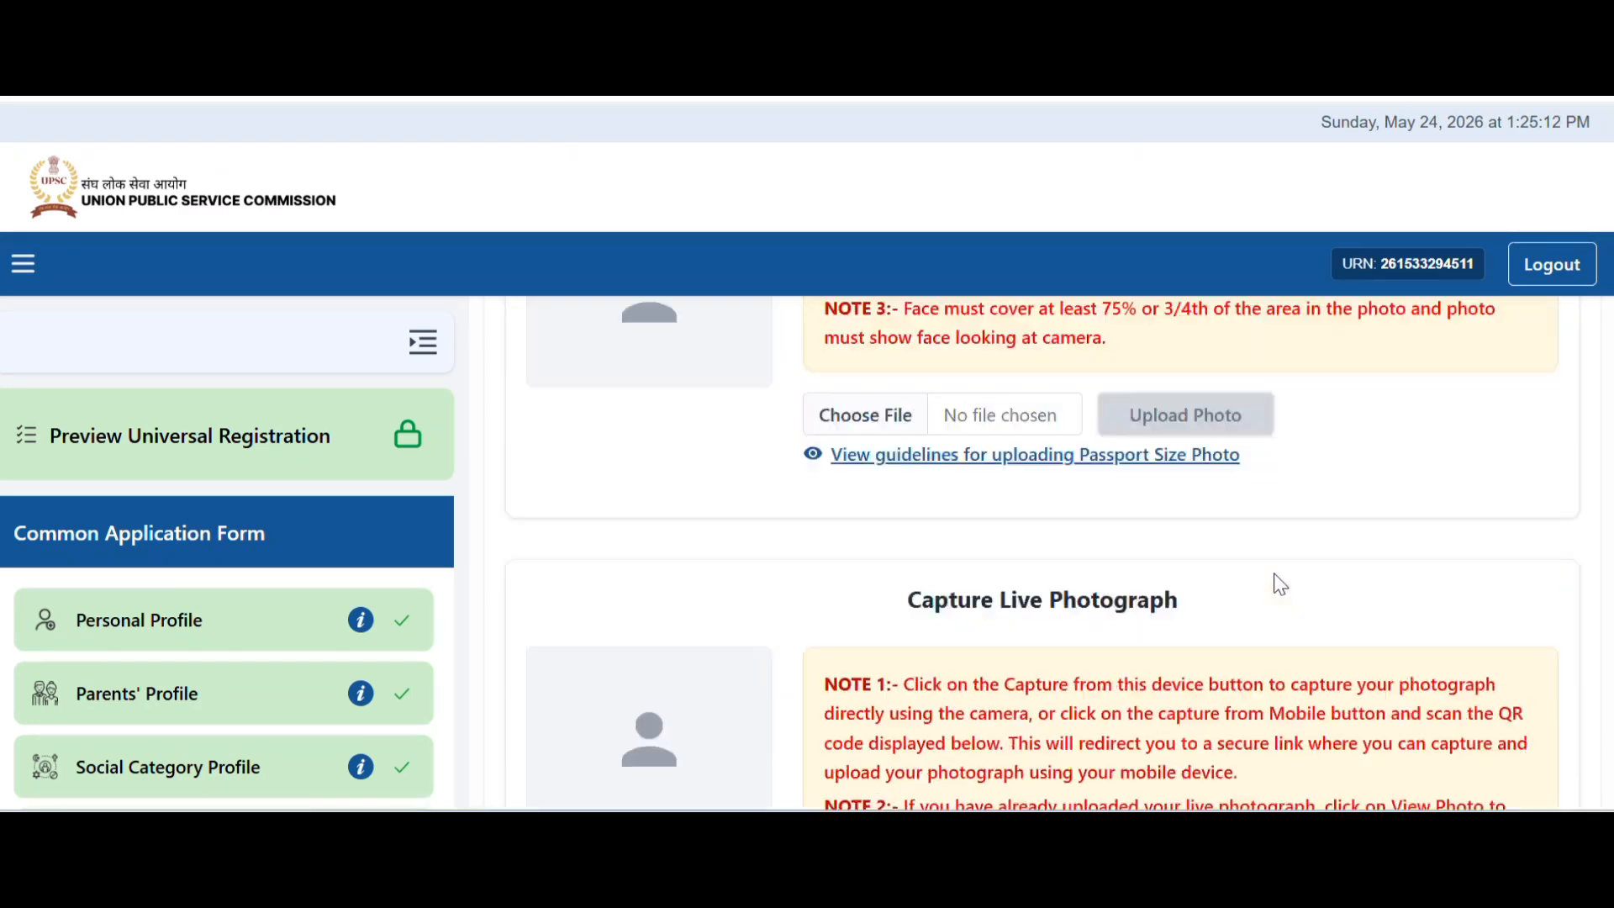